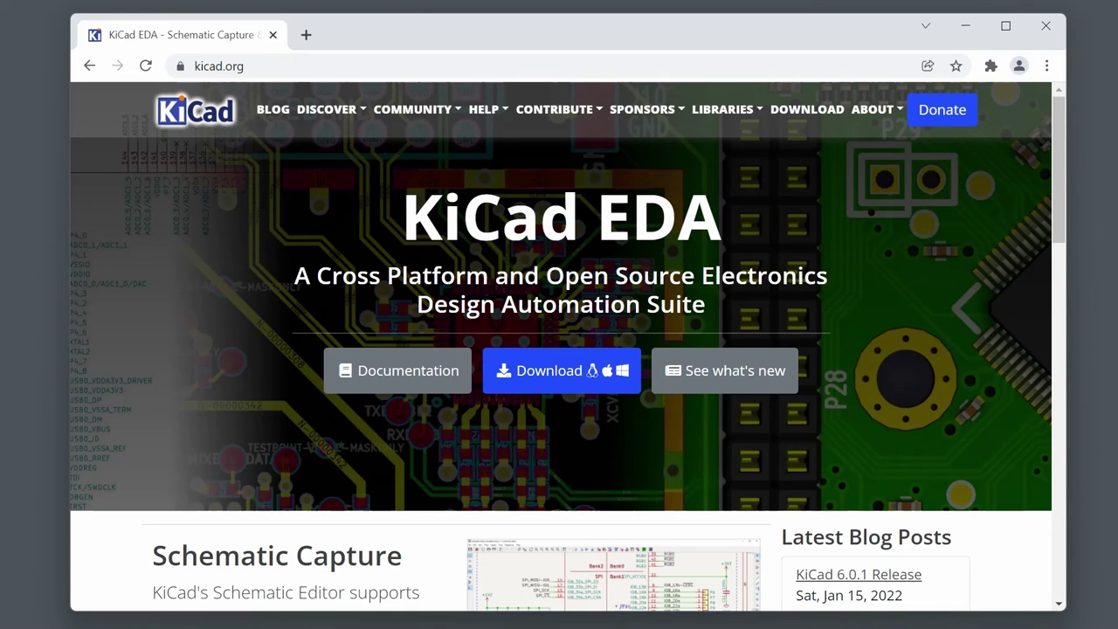
Look through the KiCad home page, open its Download page and review the listed operating systems and distributions.
scroll(898, 379, down, 7)
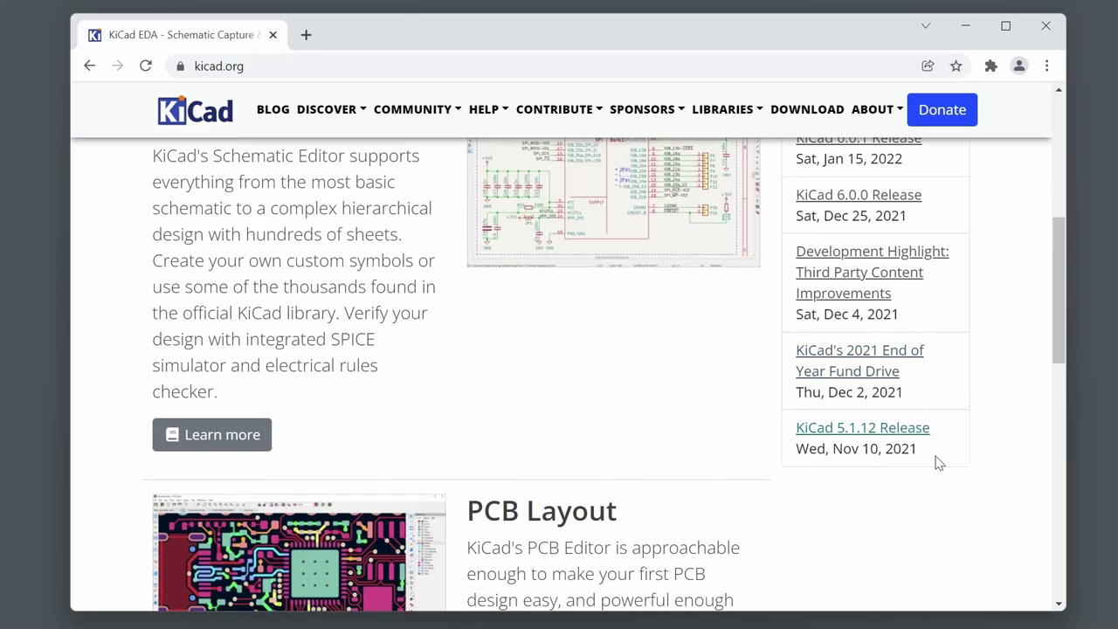
scroll(957, 508, down, 2)
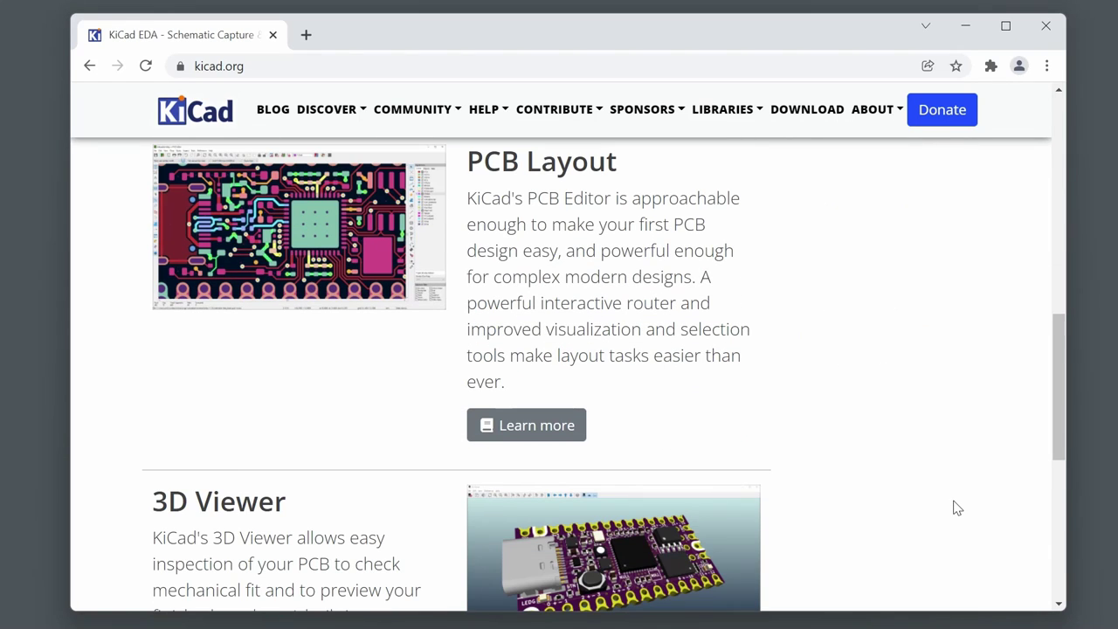
scroll(957, 509, down, 3)
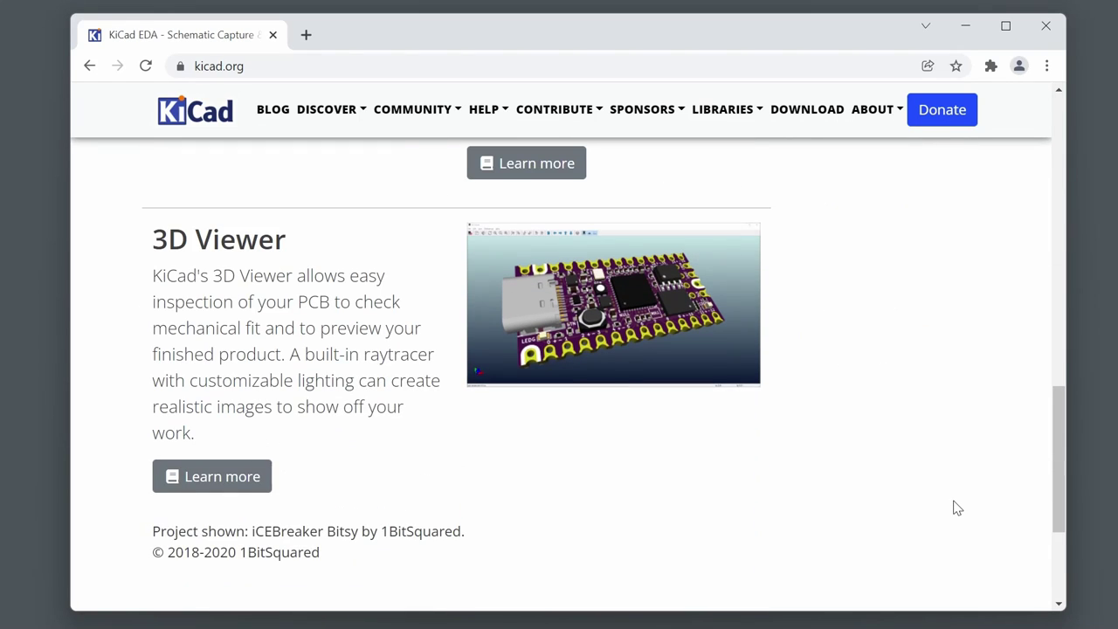
key(Home)
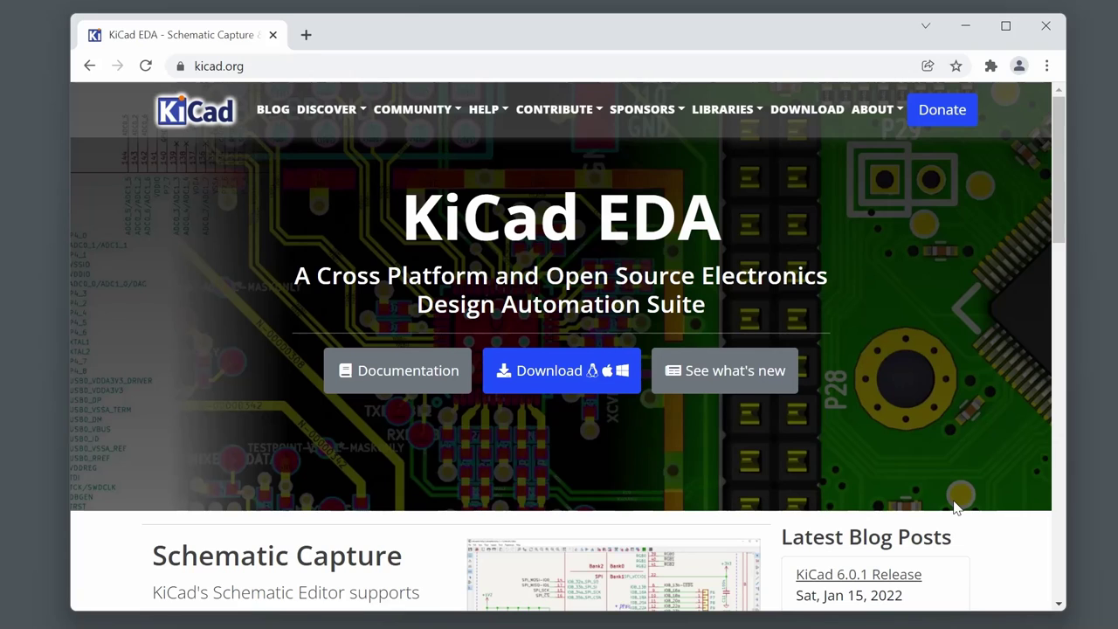
click(572, 388)
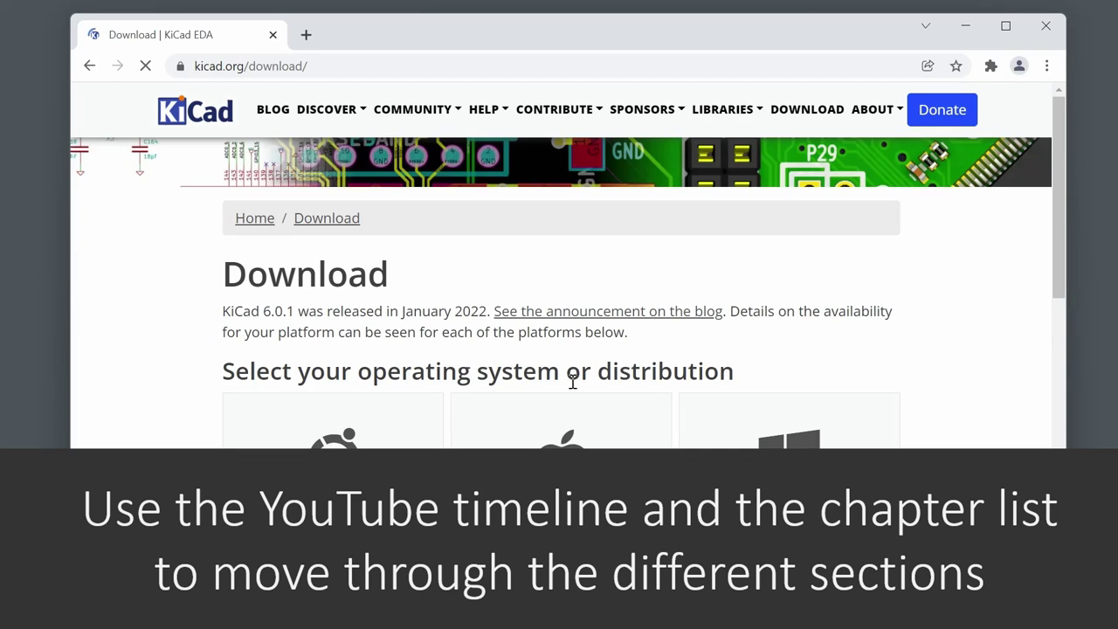
scroll(731, 431, down, 3)
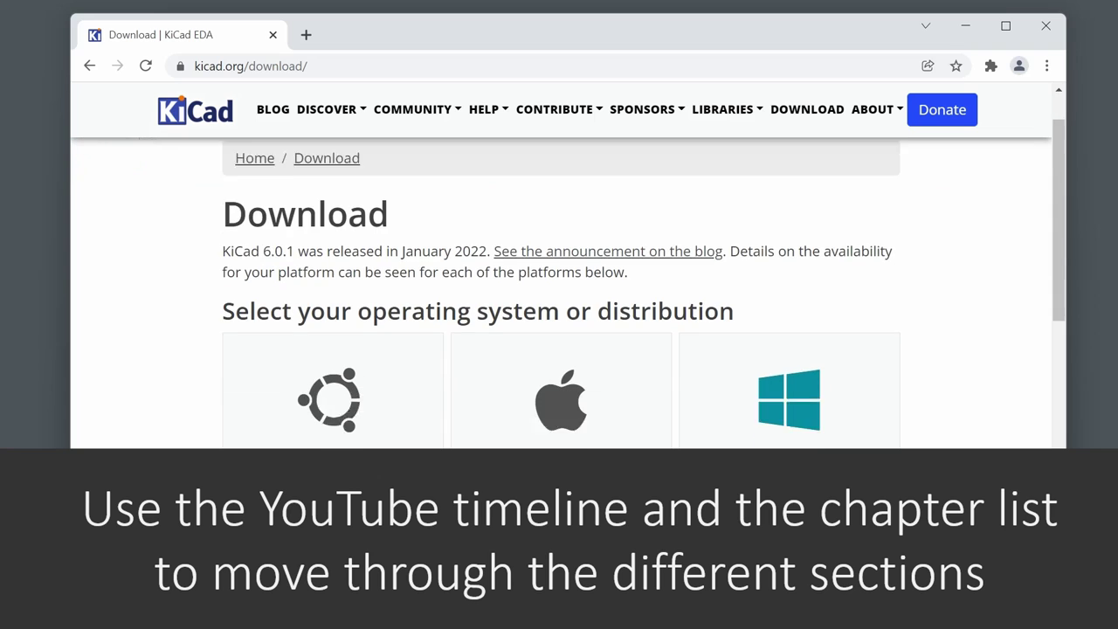
scroll(559, 288, down, 5)
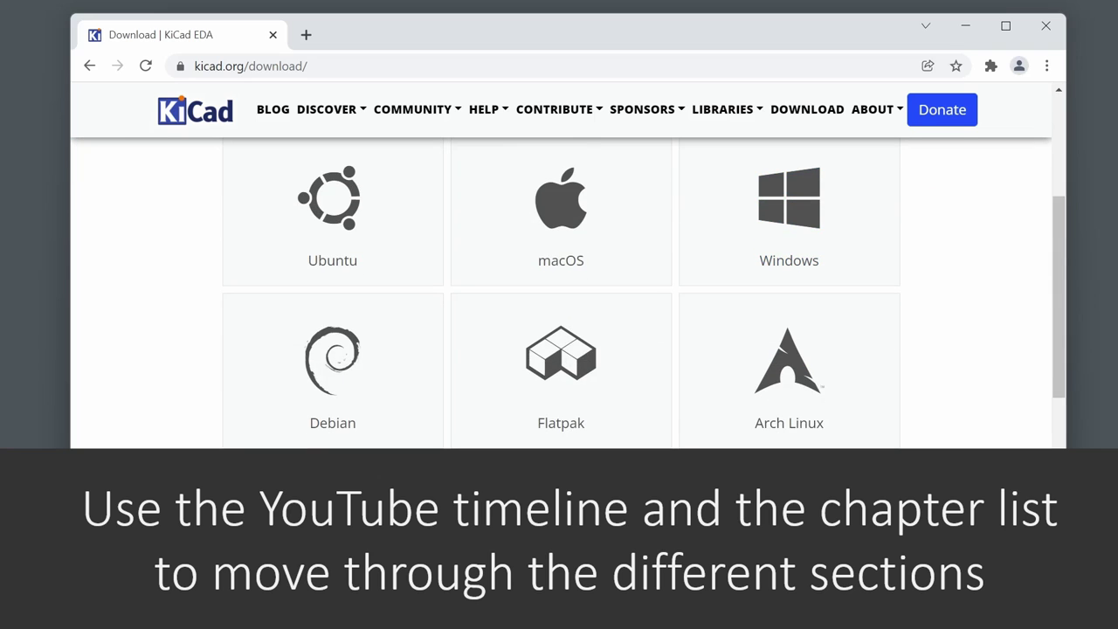
scroll(917, 468, down, 2)
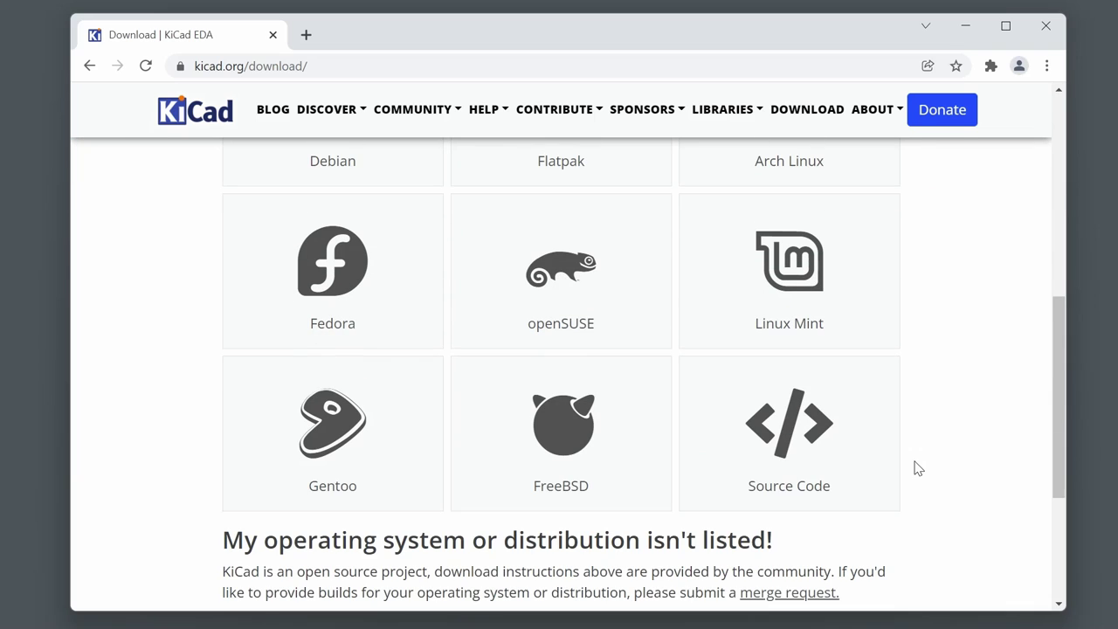
scroll(918, 468, up, 10)
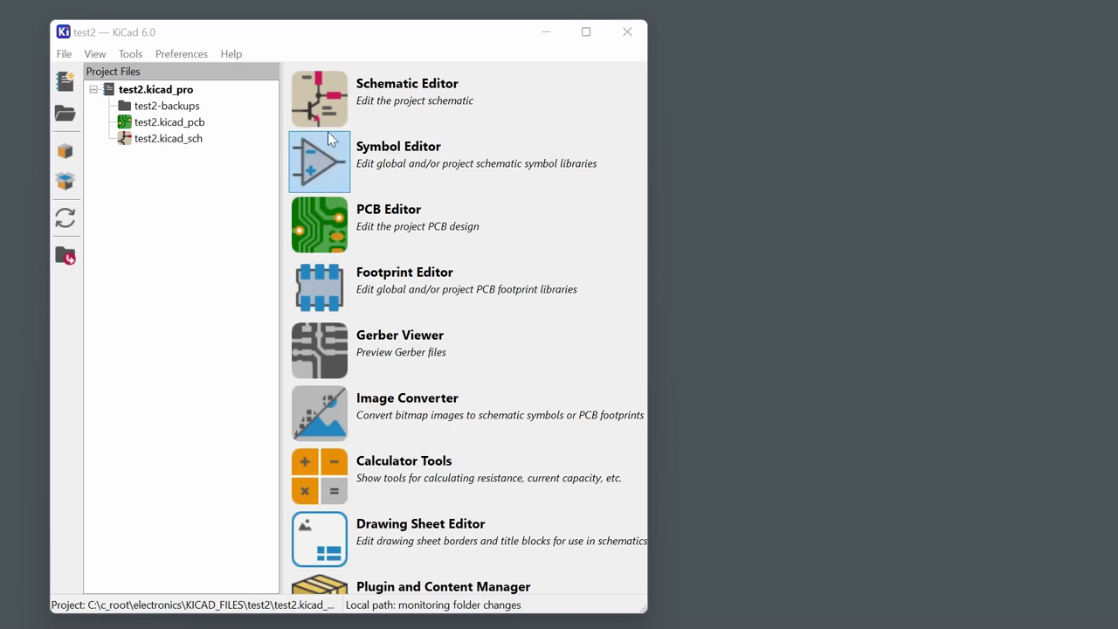
Open the project's schematic in the Schematic Editor.
click(64, 58)
click(119, 233)
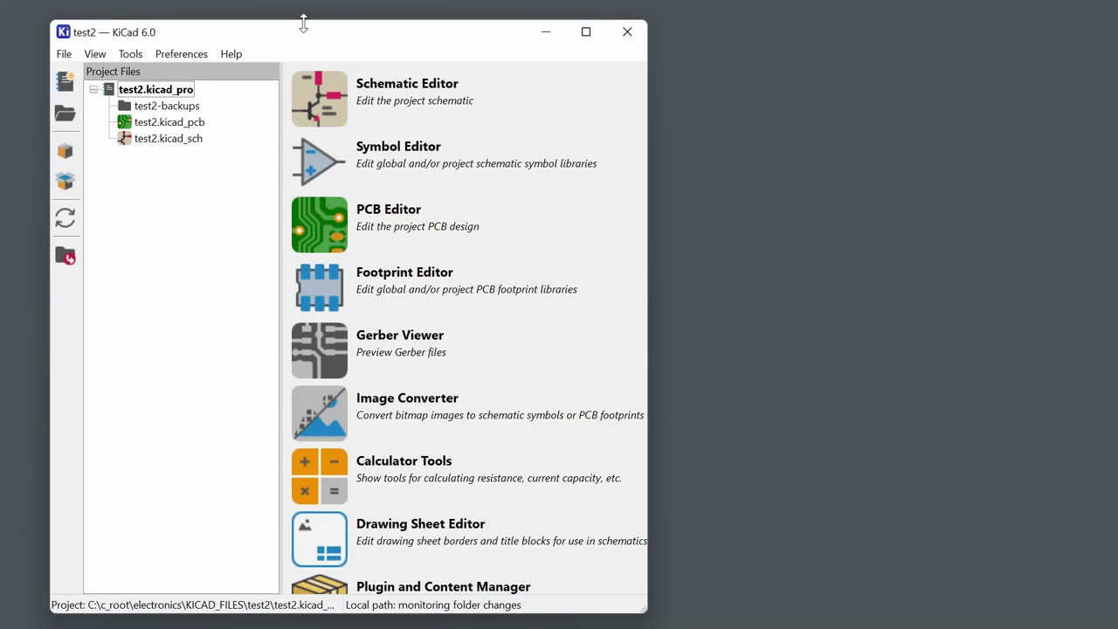
click(323, 98)
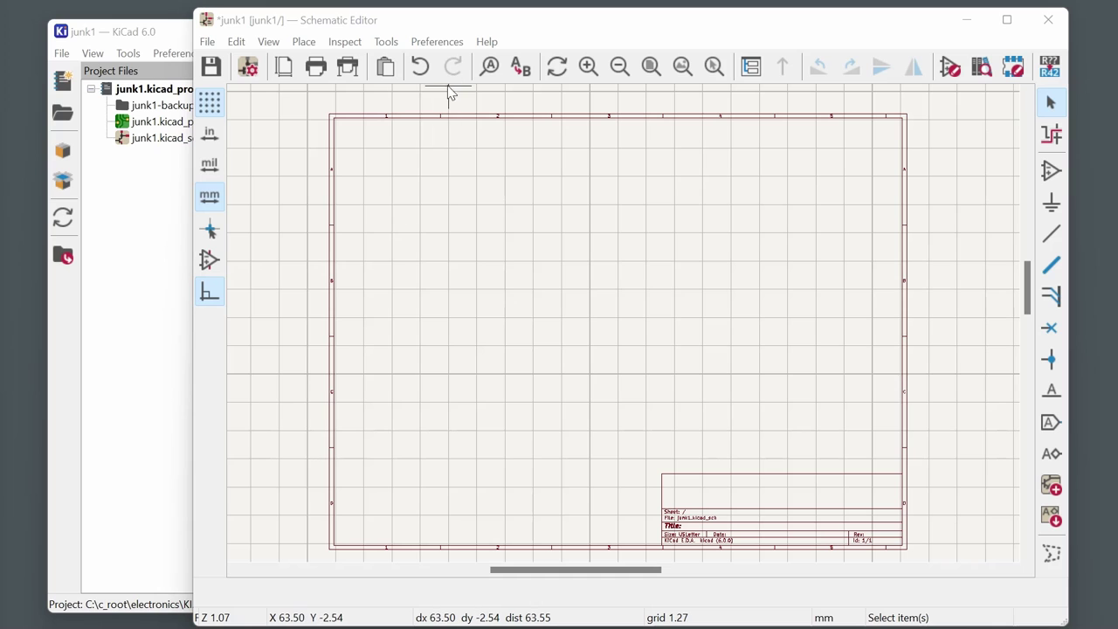
Review the Mouse and Touchpad, Display Options and Colors preferences, and close them without applying changes.
click(441, 42)
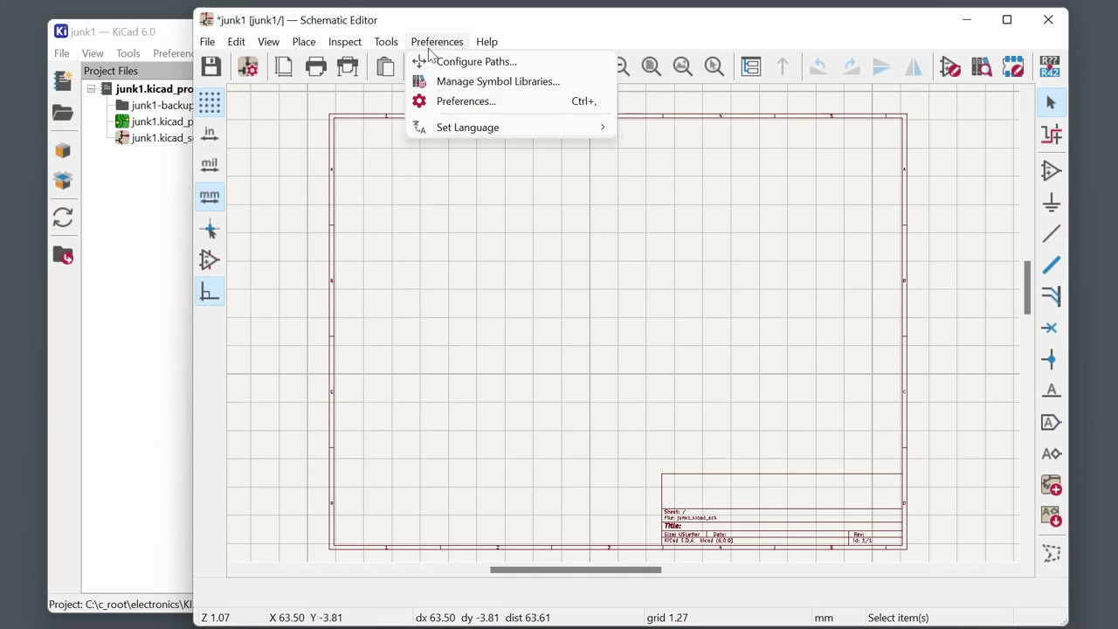
click(463, 101)
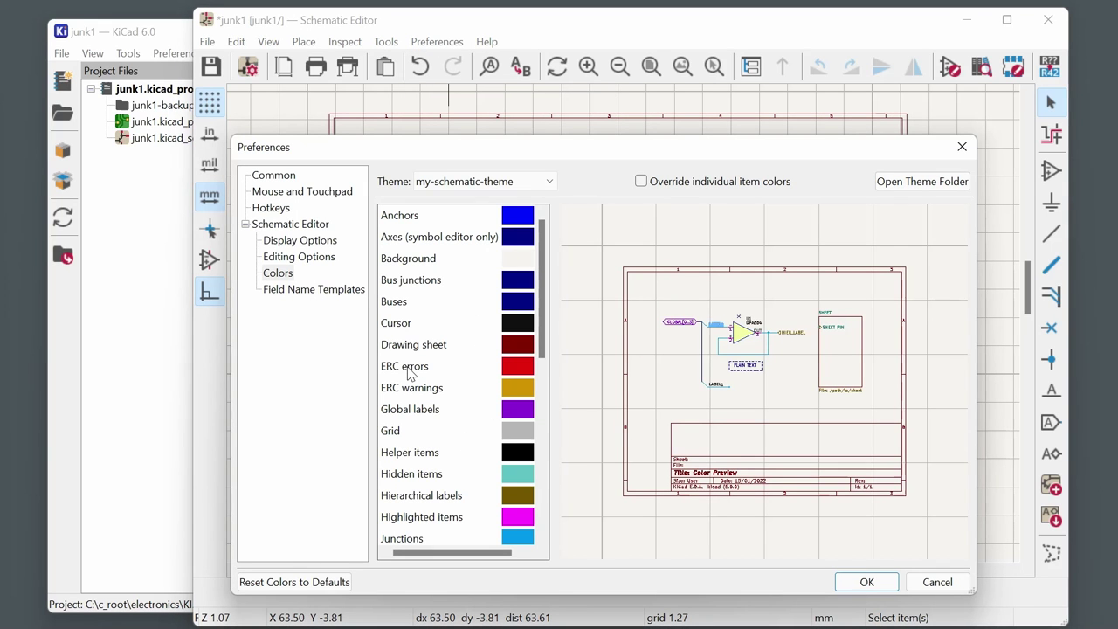
click(302, 193)
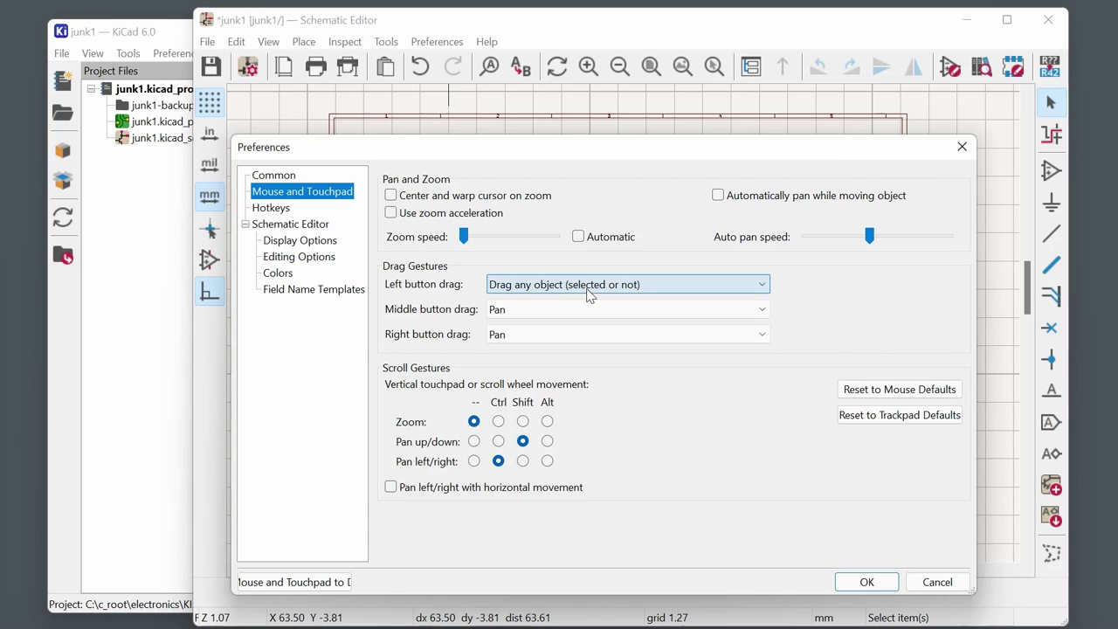
click(319, 241)
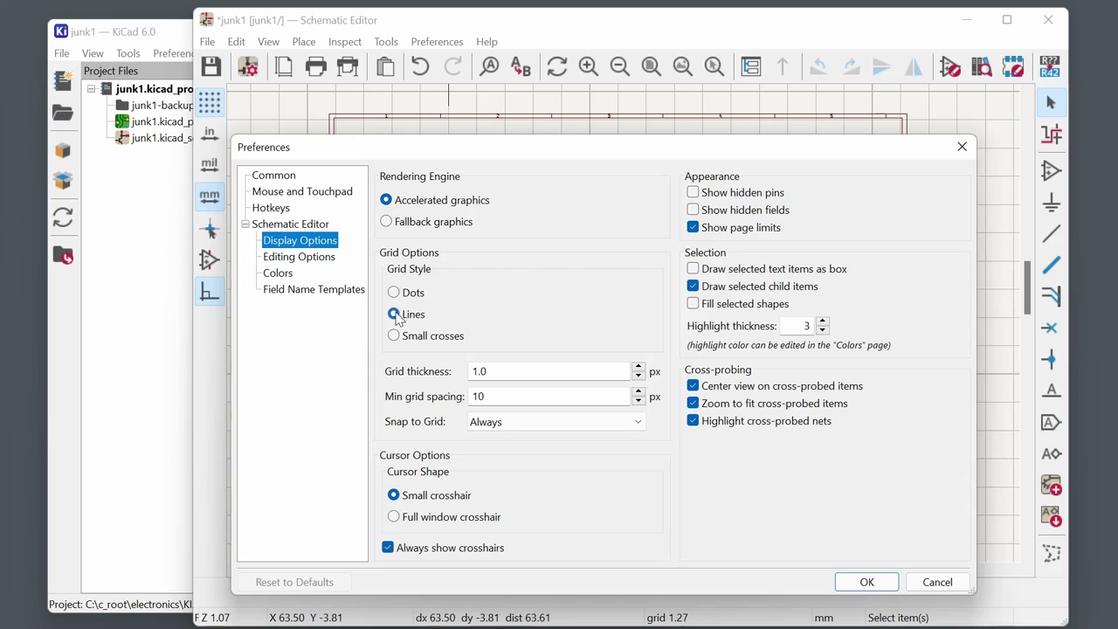
click(277, 274)
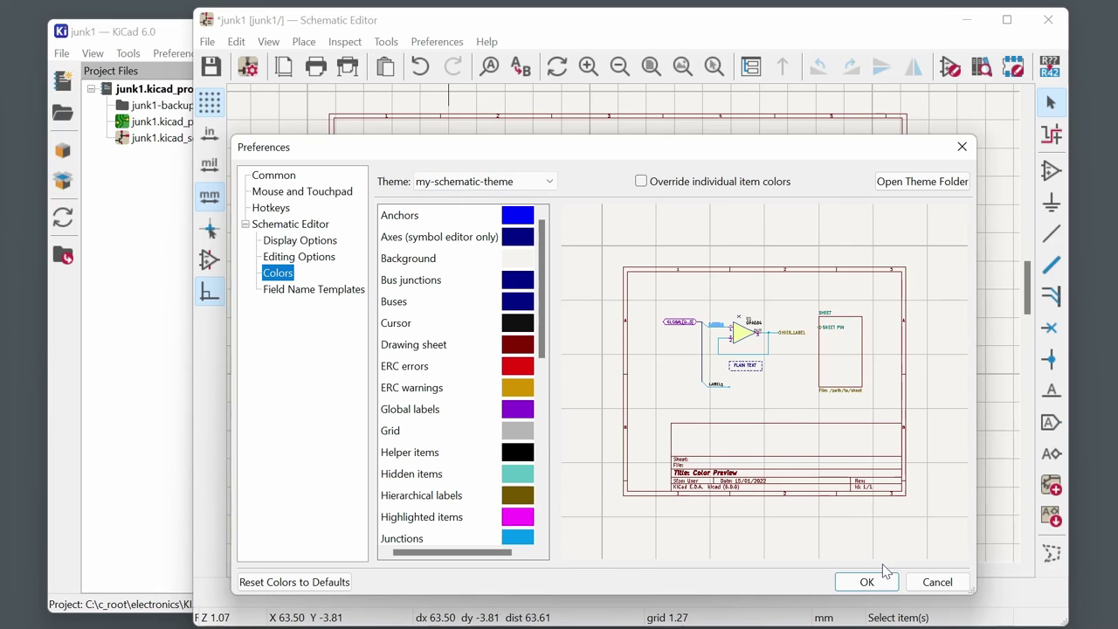
click(932, 579)
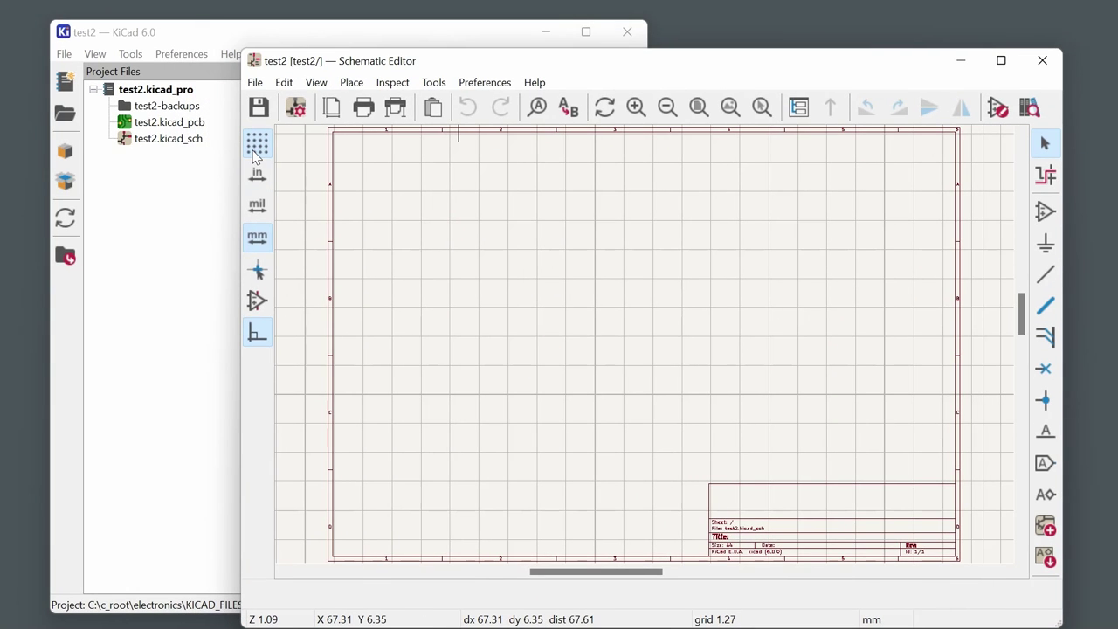
Hide the schematic grid and show it again.
click(257, 148)
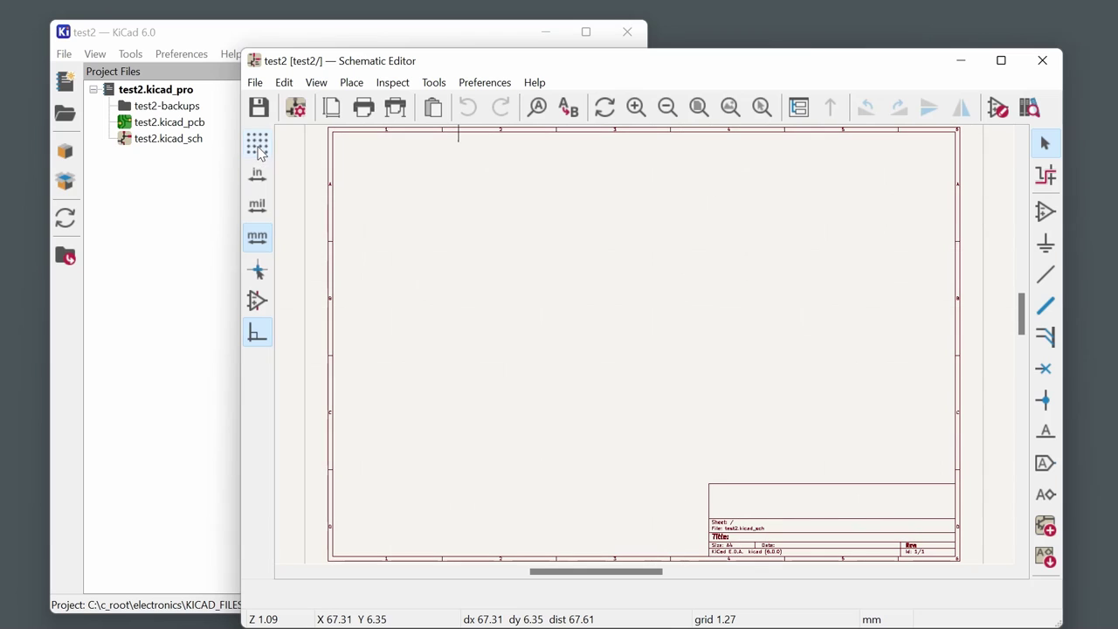
click(260, 149)
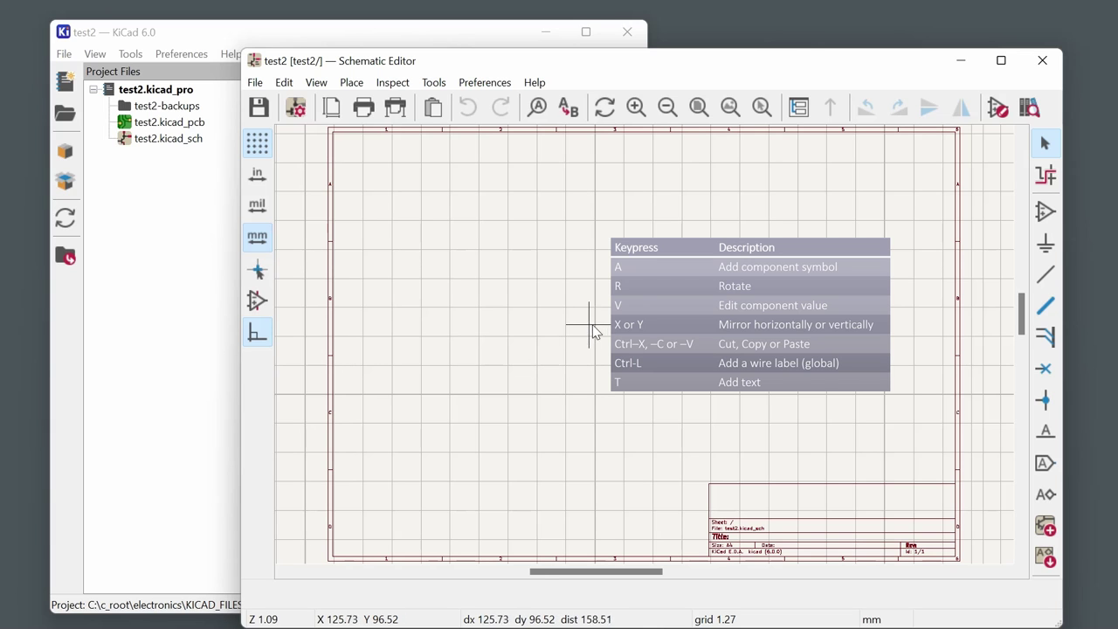
Open the hotkey list, enlarge it to read the Description column, look through the commands and close it.
click(530, 84)
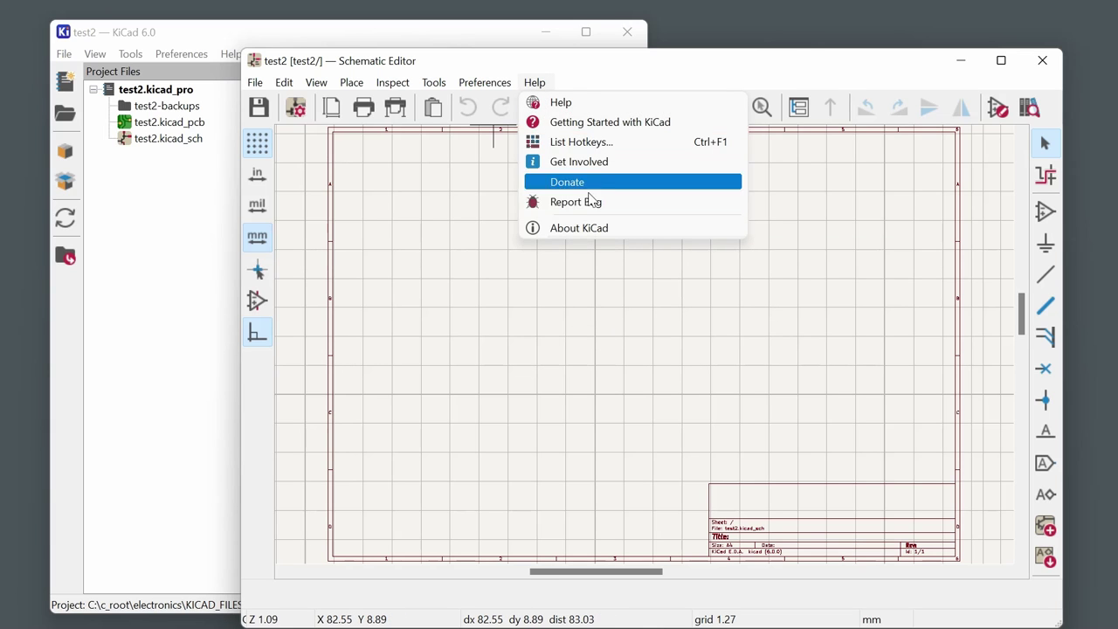
click(581, 143)
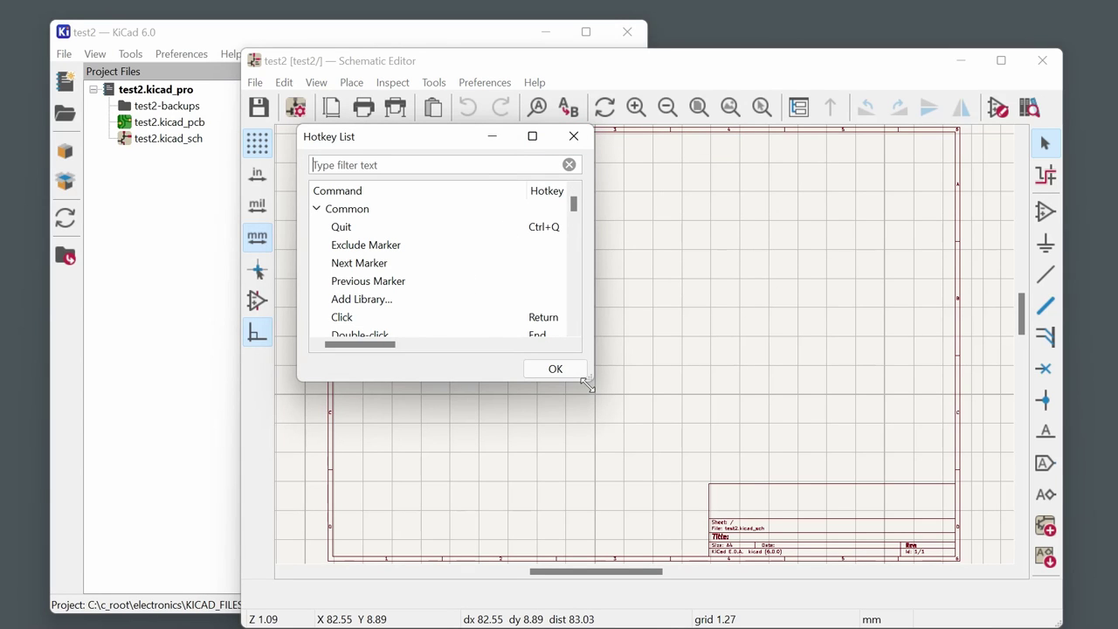
drag(590, 381, 835, 528)
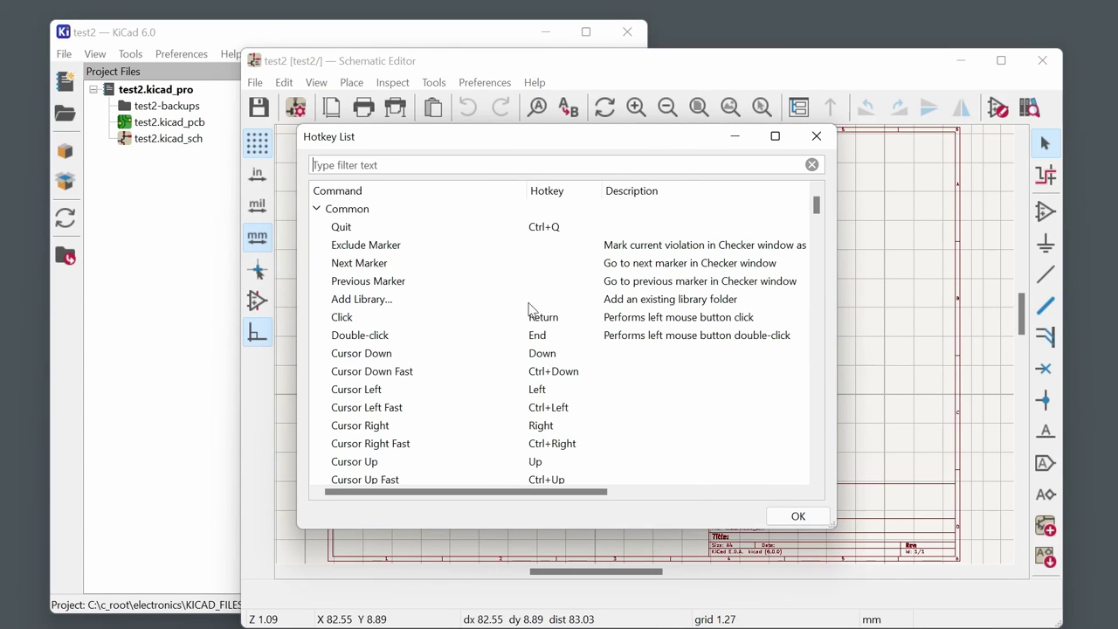
scroll(530, 308, down, 15)
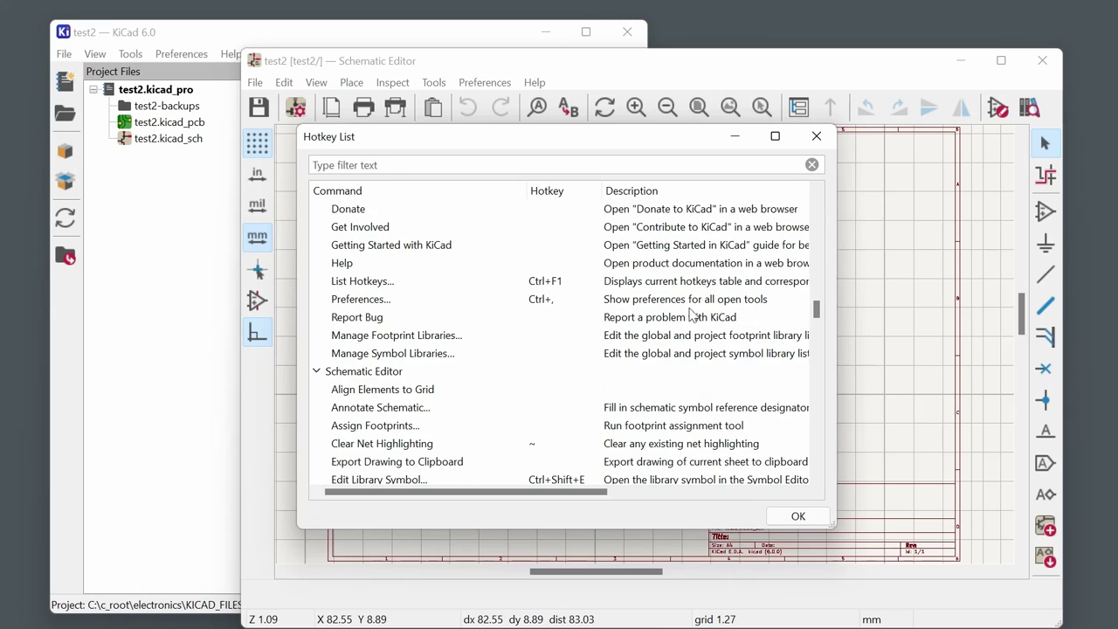
click(816, 136)
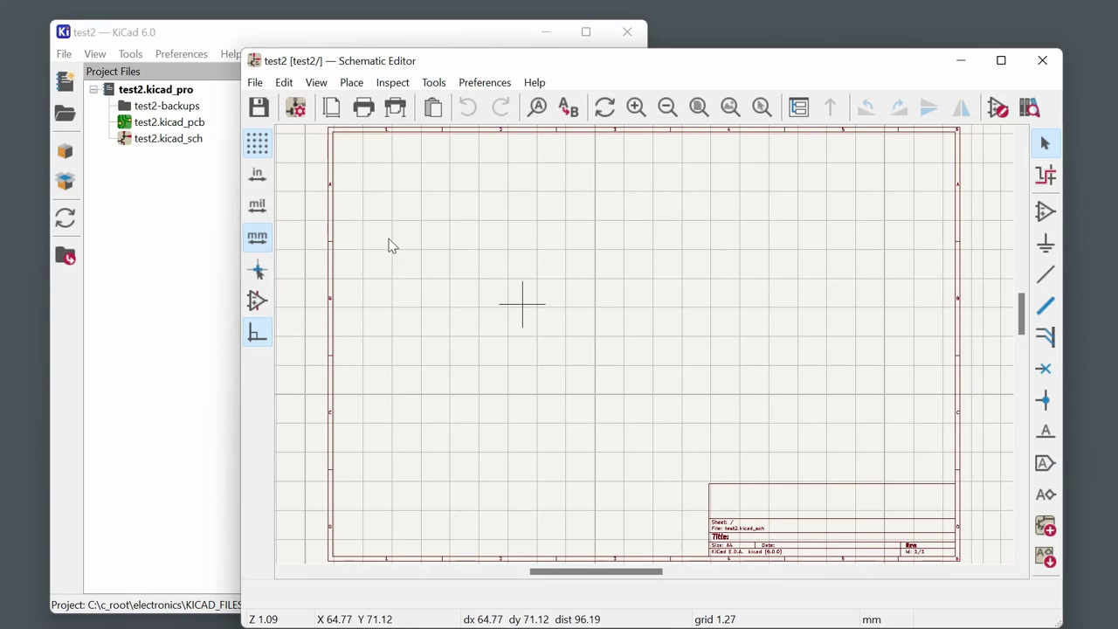
Start adding a component symbol, browse the symbol libraries and look through the power library.
key(a)
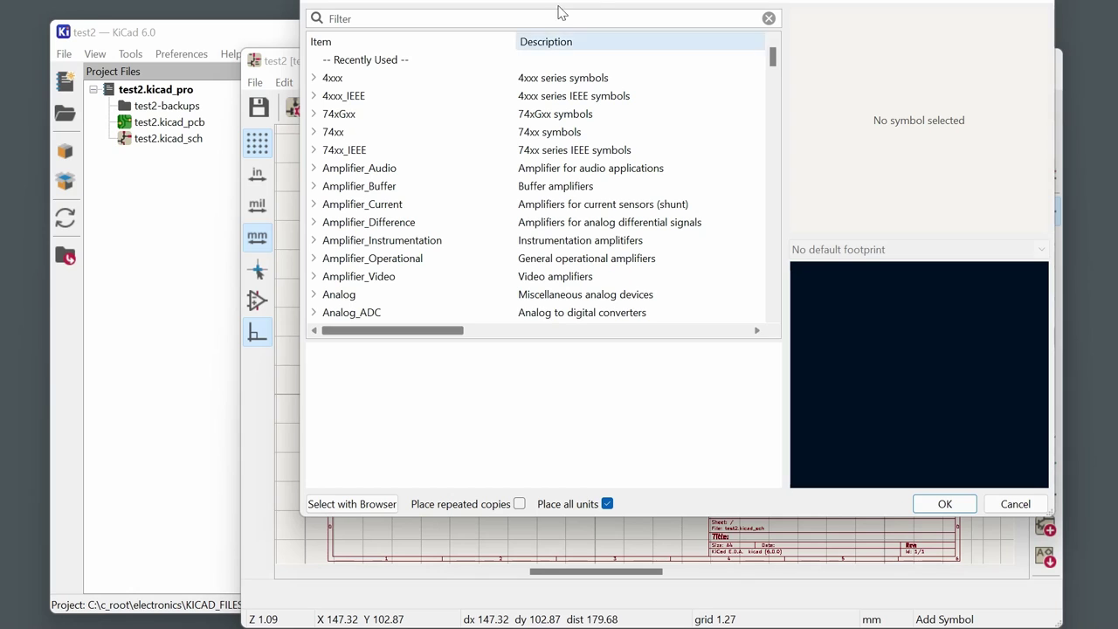
drag(761, 1, 689, 40)
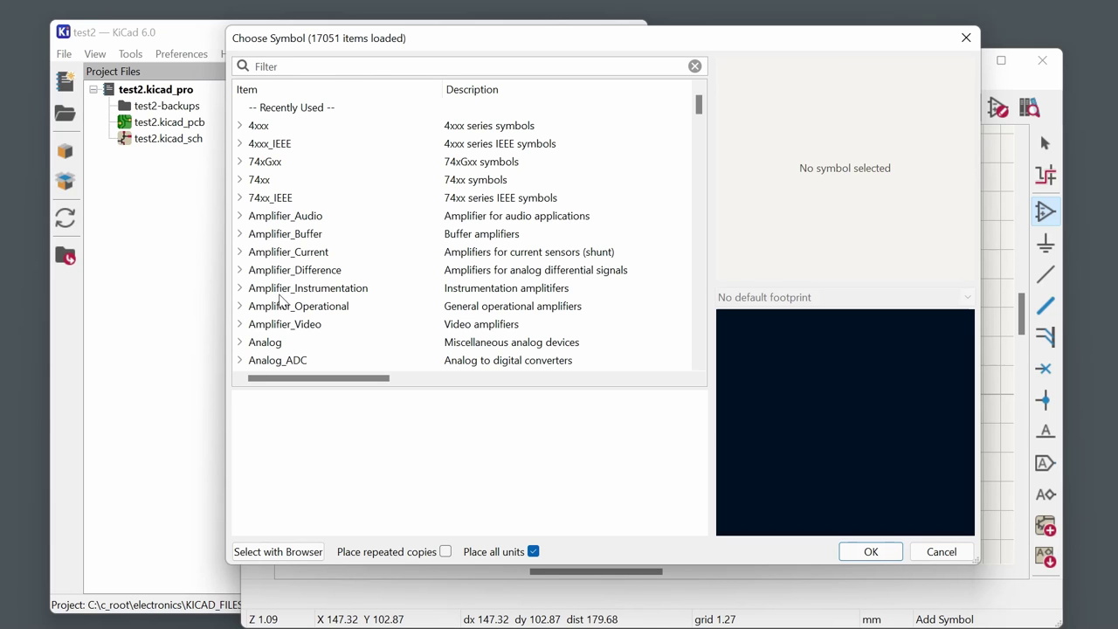
scroll(297, 315, down, 7)
scroll(297, 313, down, 15)
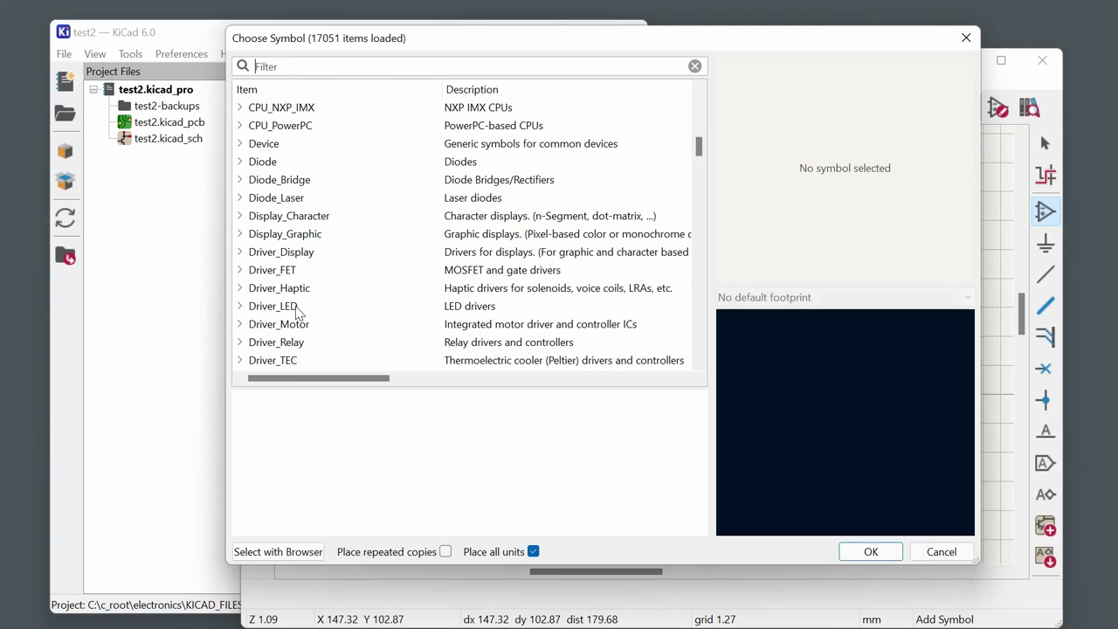
scroll(297, 317, up, 5)
scroll(297, 318, down, 5)
scroll(297, 318, down, 3)
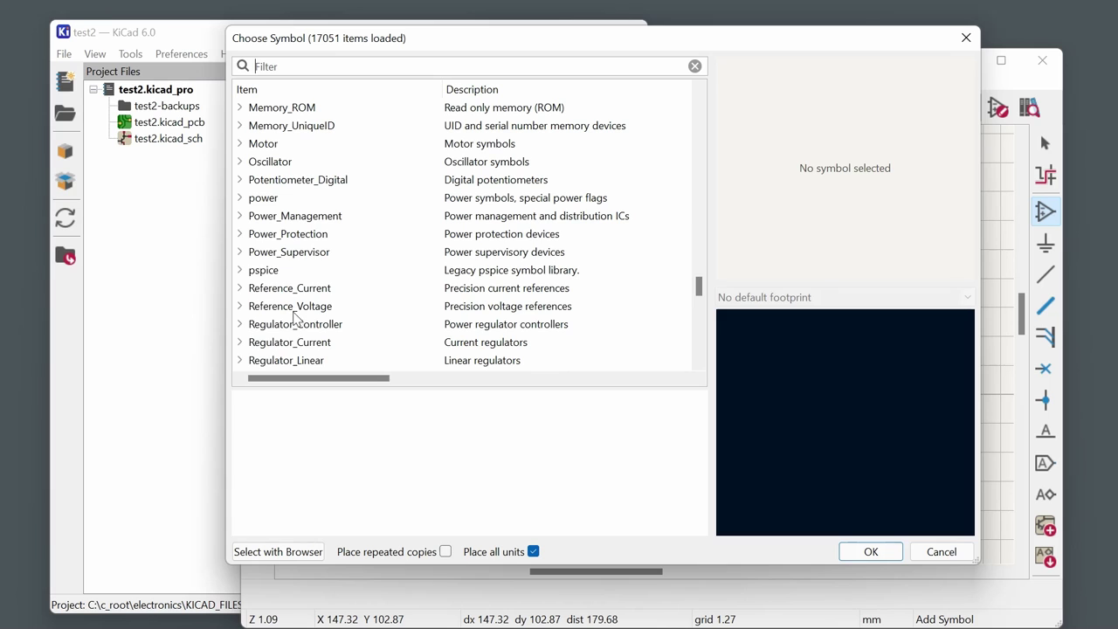
click(239, 197)
scroll(286, 253, down, 13)
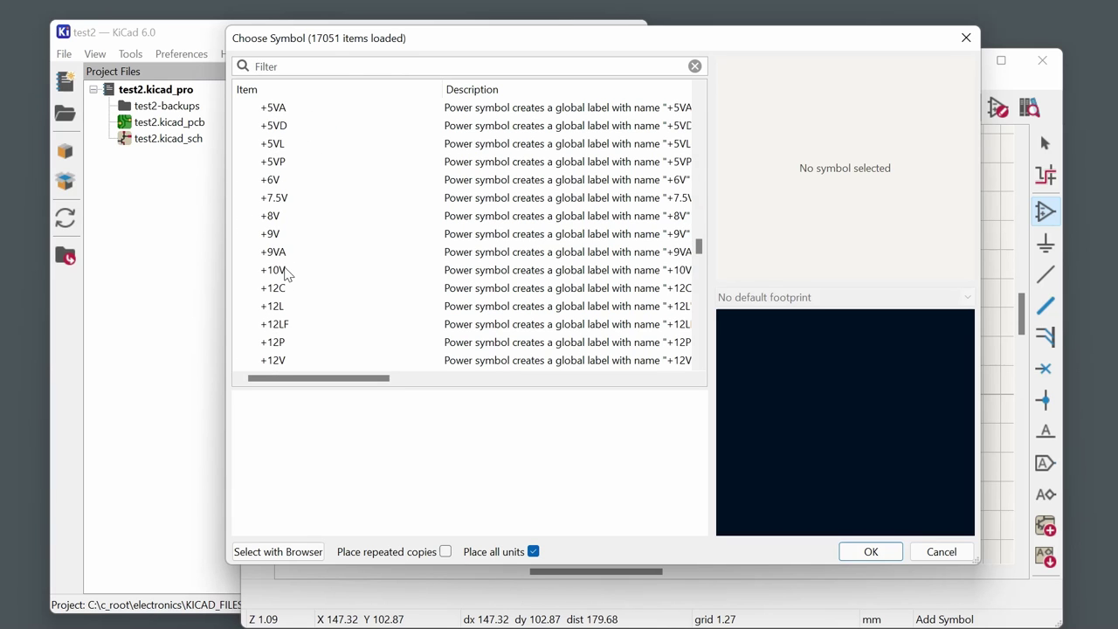
Look through the Device library's generic symbols, including the Schottky diode variants.
scroll(285, 284, up, 8)
scroll(285, 287, up, 12)
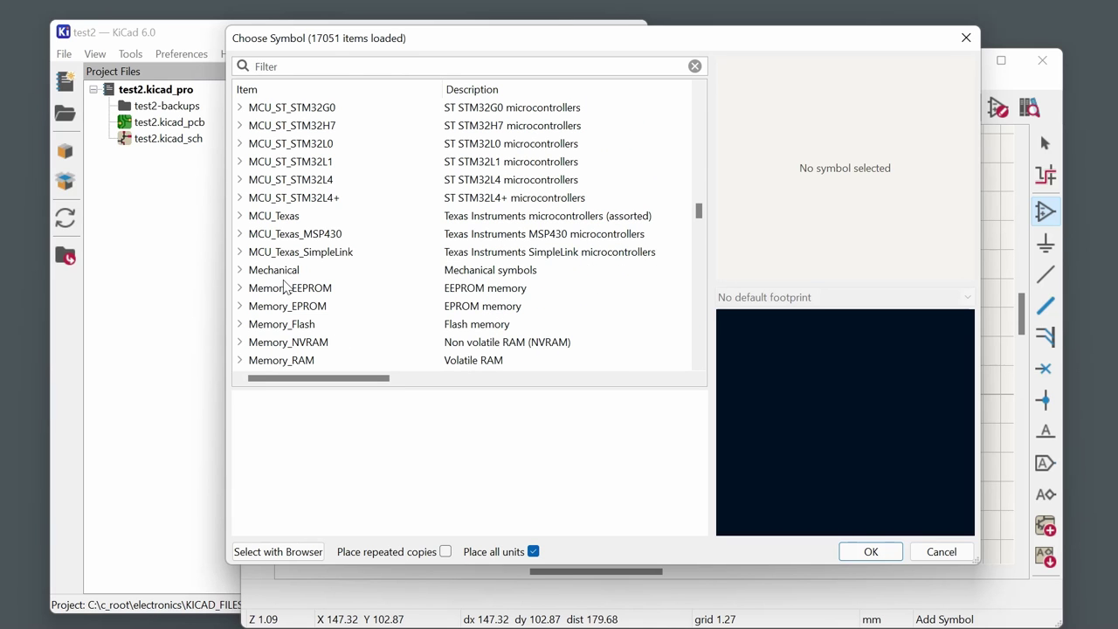
scroll(285, 287, up, 15)
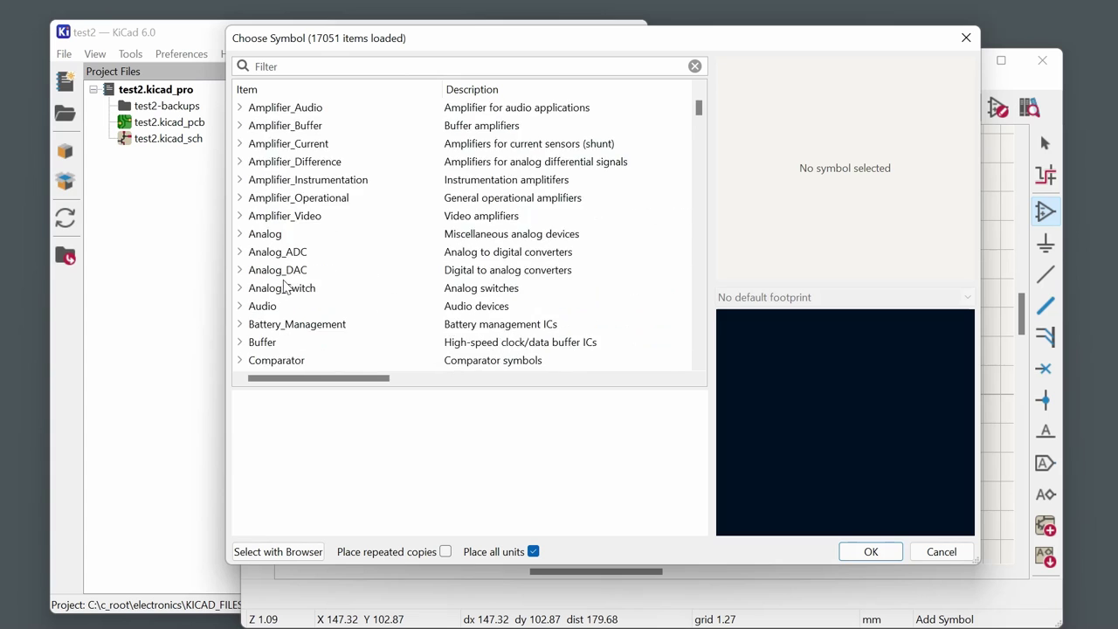
scroll(285, 287, down, 3)
scroll(285, 288, down, 12)
scroll(284, 287, up, 10)
scroll(285, 288, down, 2)
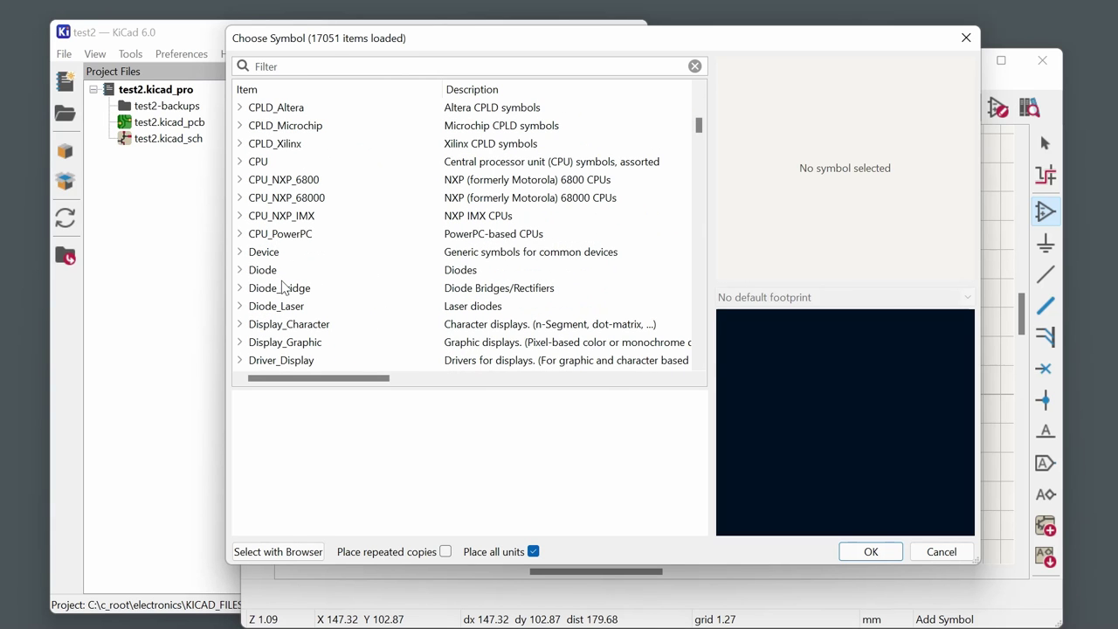
click(239, 253)
scroll(318, 302, down, 20)
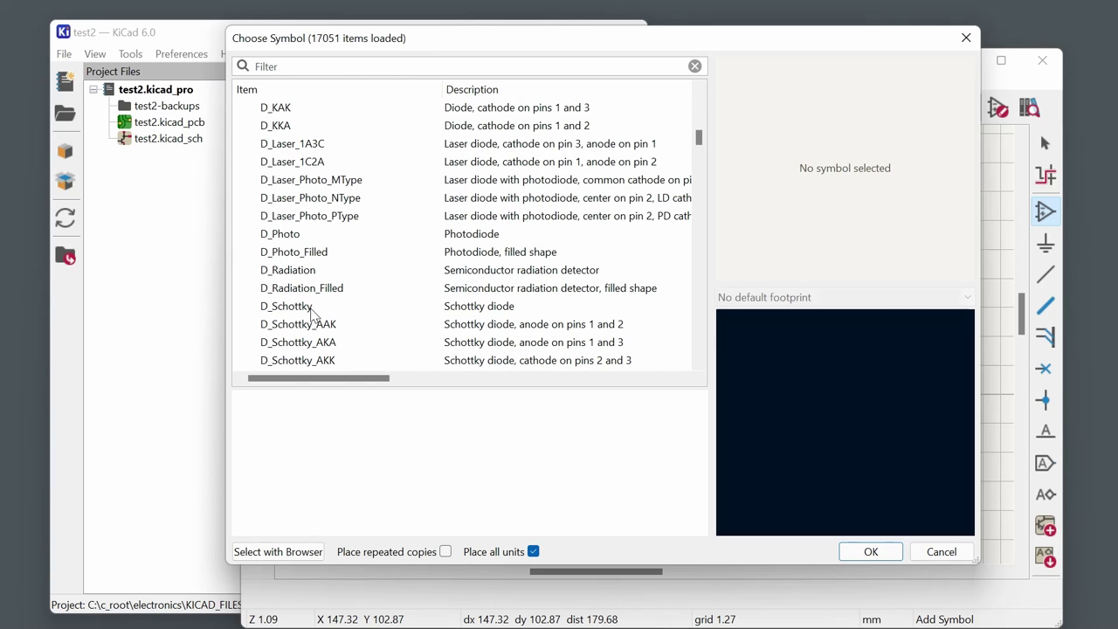
scroll(311, 313, down, 7)
scroll(297, 262, up, 5)
scroll(286, 216, down, 3)
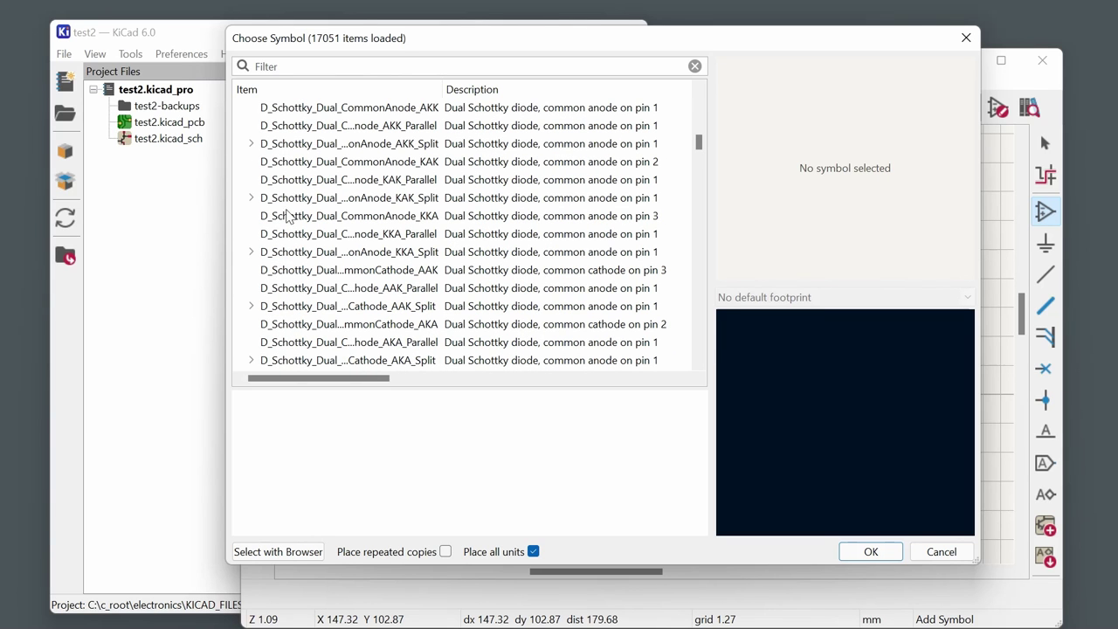
Filter the symbols by "resis" and place the Device library's R resistor symbol on the sheet.
click(346, 71)
text(resis)
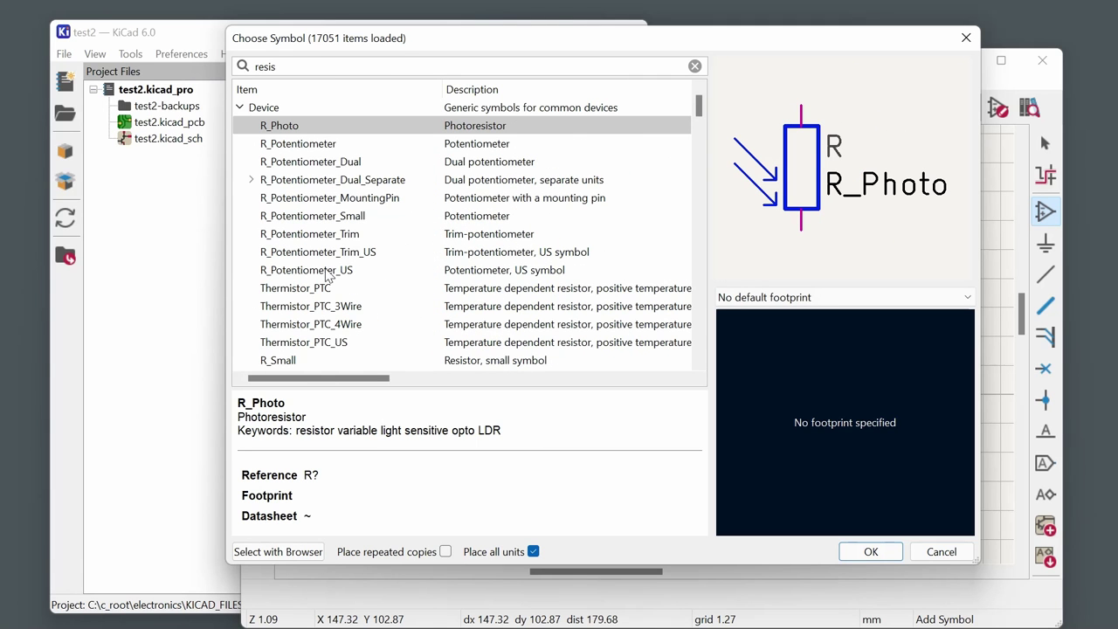
scroll(341, 240, down, 3)
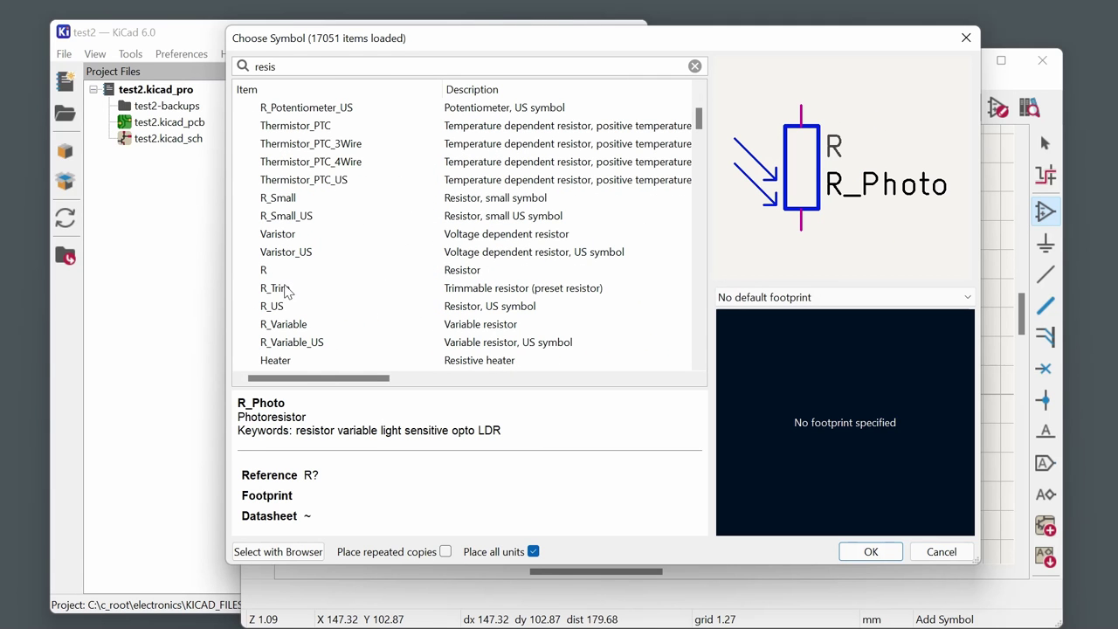
click(465, 277)
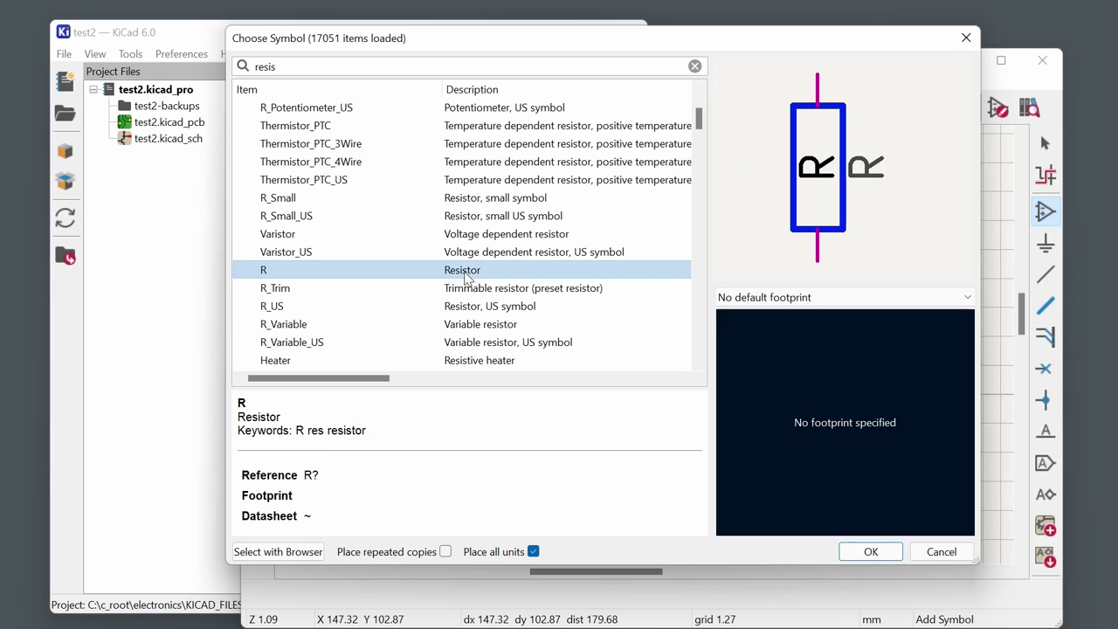
double_click(375, 276)
scroll(445, 271, up, 5)
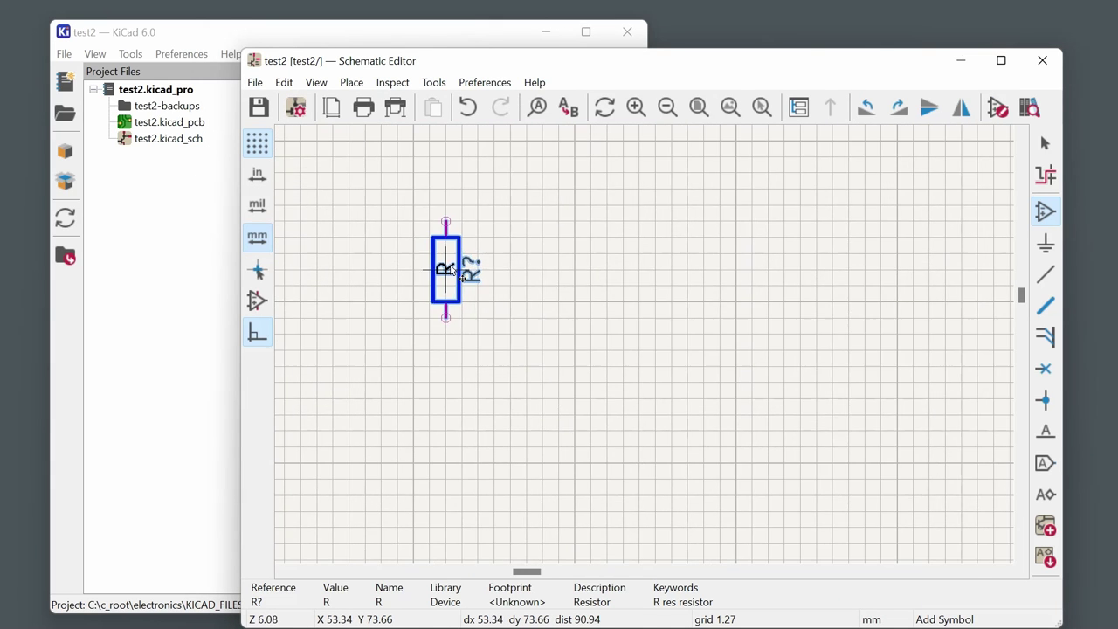
click(546, 342)
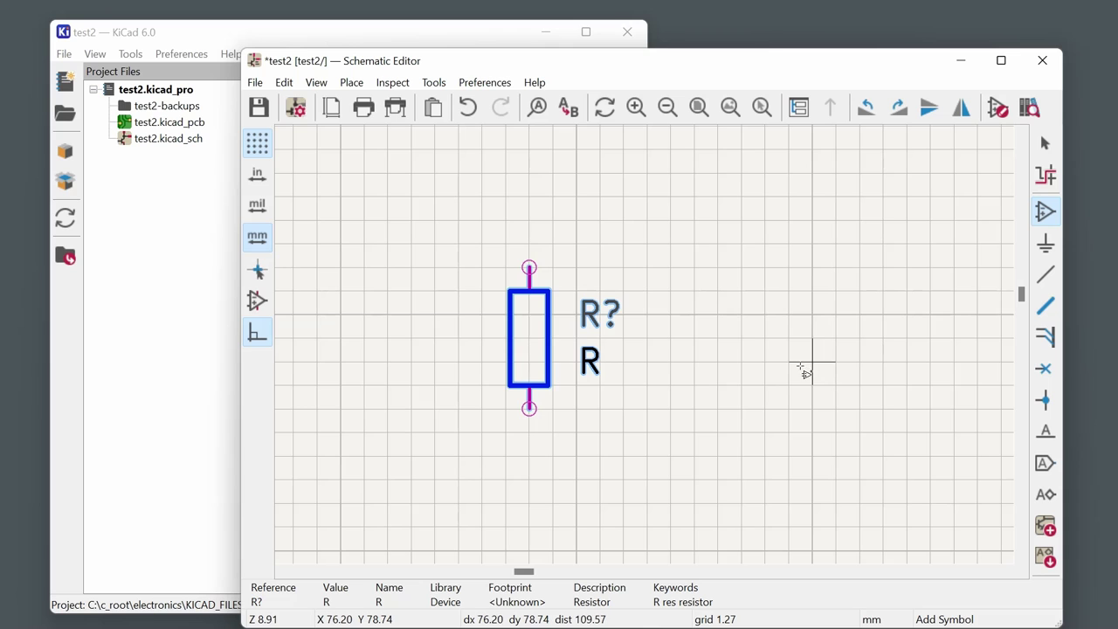
key(Escape)
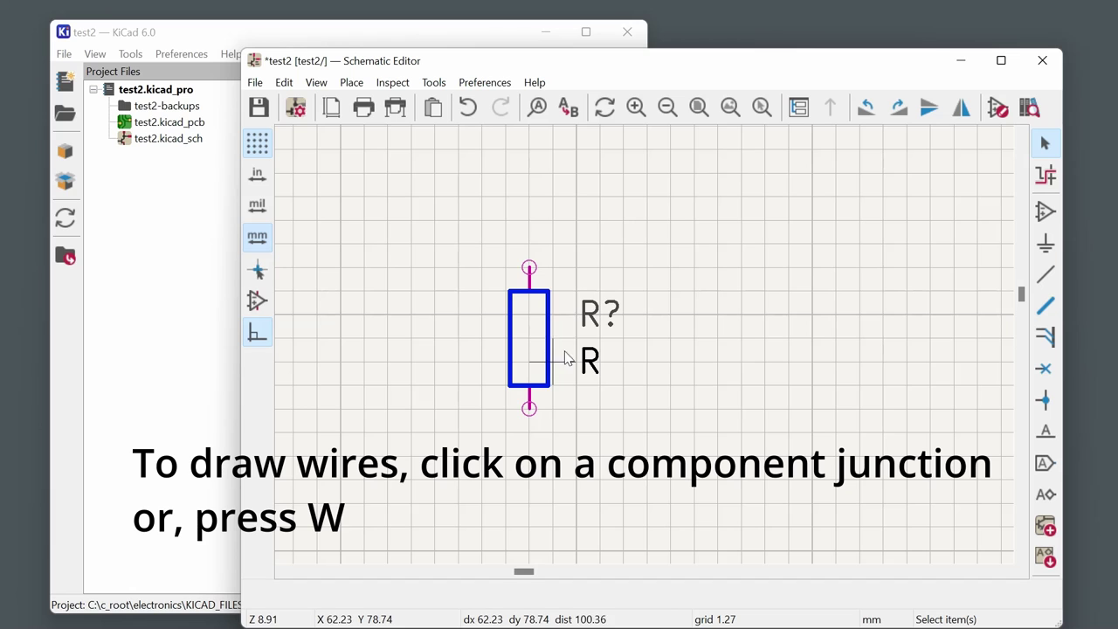
click(529, 264)
key(Escape)
key(Escape)
Add the +3.3V symbol from the power library directly above the resistor, leaving a small gap to its upper pin.
key(a)
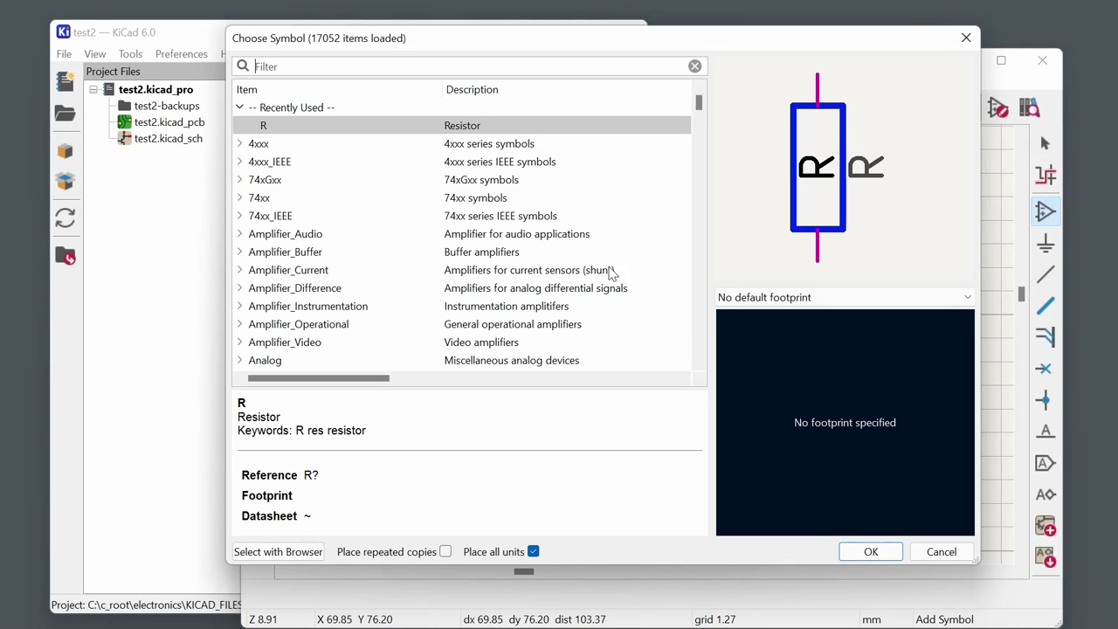
scroll(344, 214, down, 12)
scroll(288, 288, up, 4)
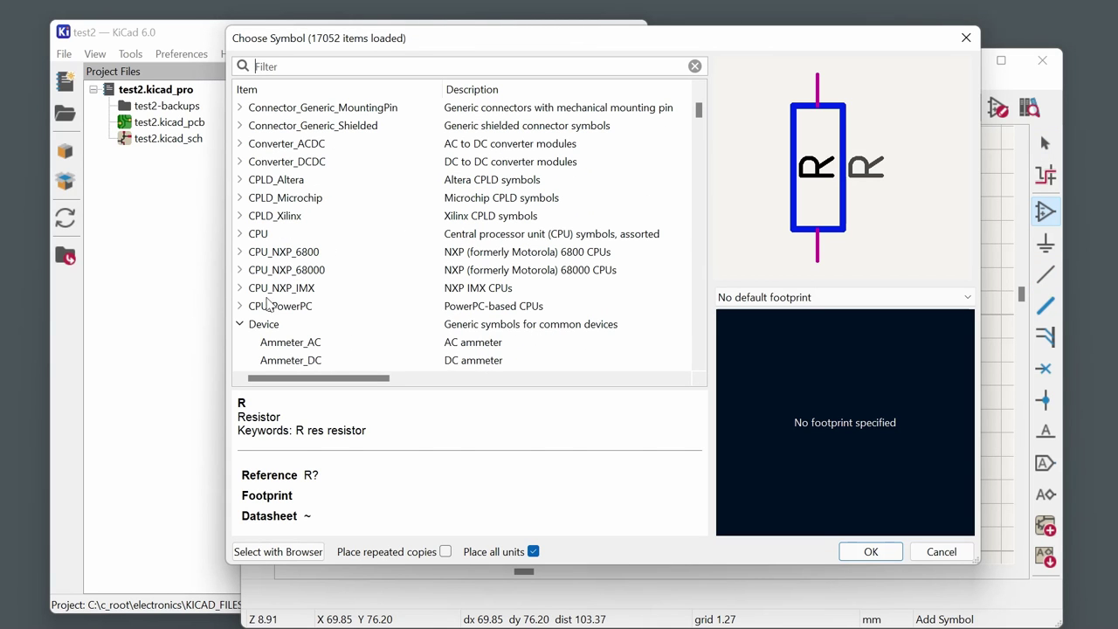
click(243, 325)
scroll(306, 288, down, 15)
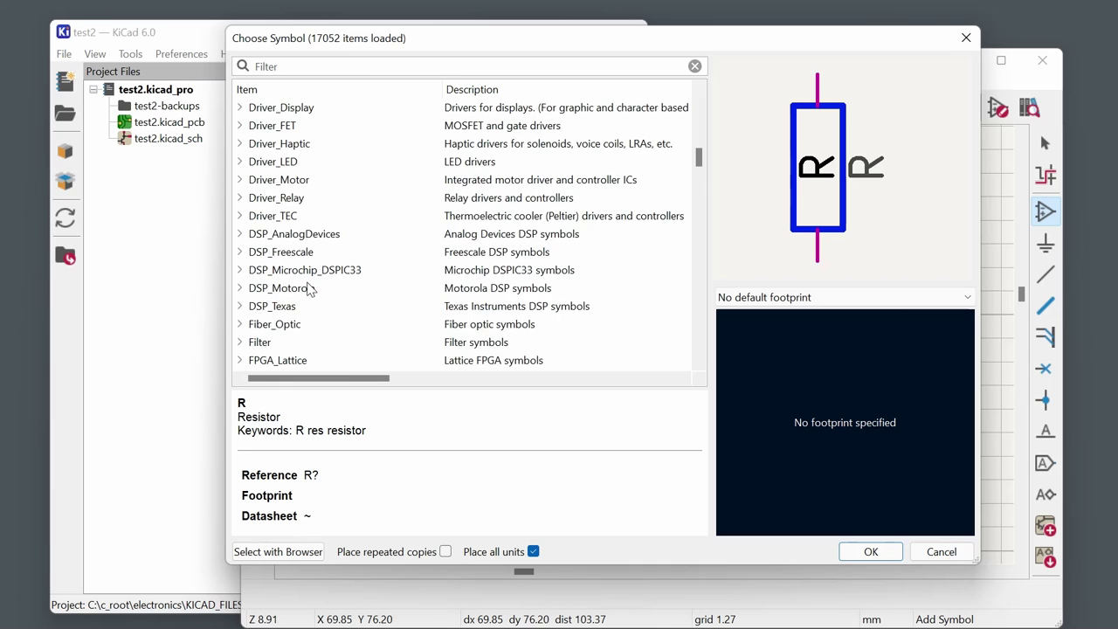
scroll(306, 297, down, 20)
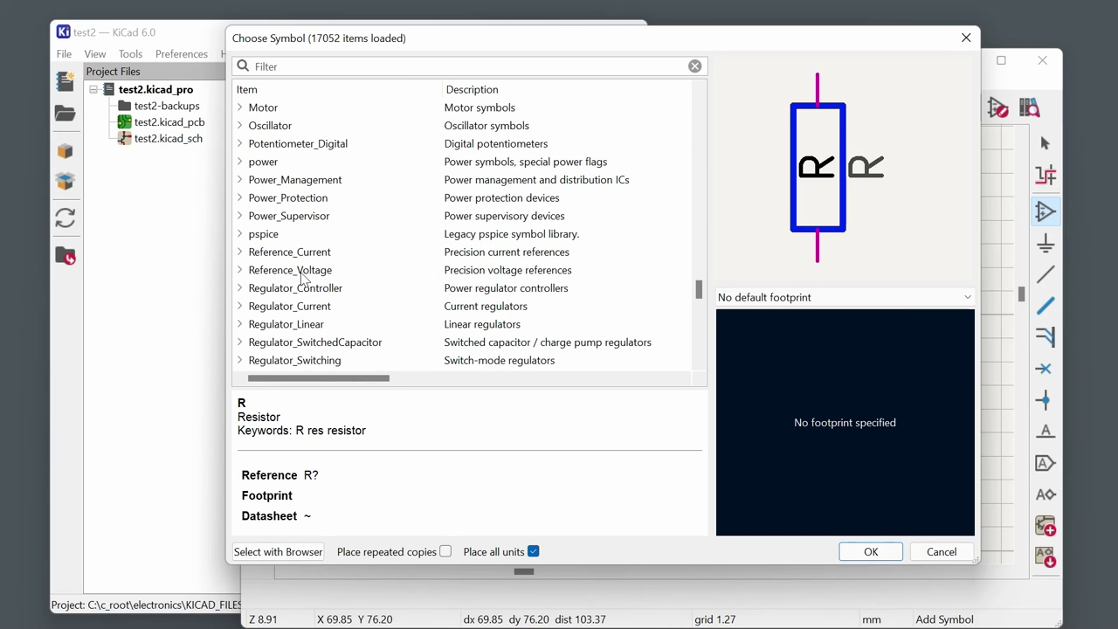
click(242, 164)
scroll(340, 223, down, 2)
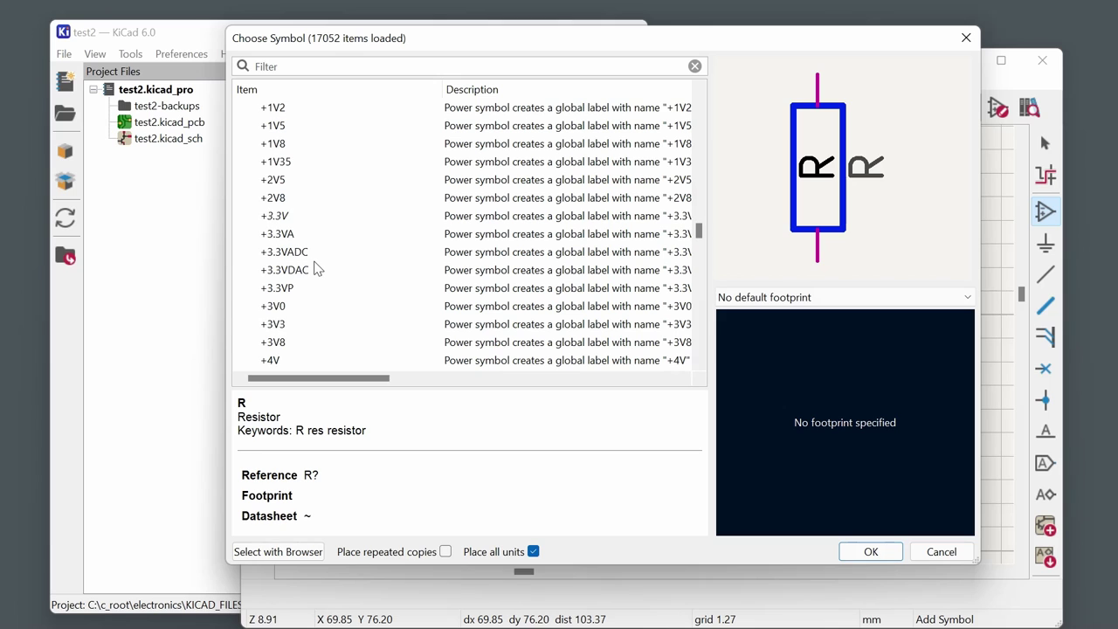
click(274, 217)
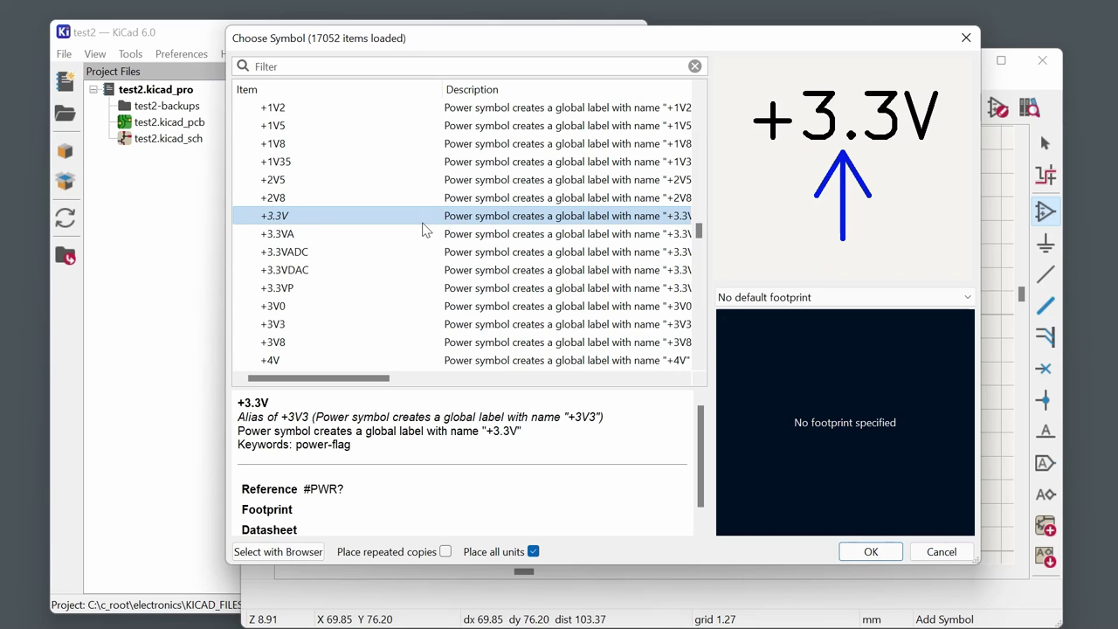
click(868, 552)
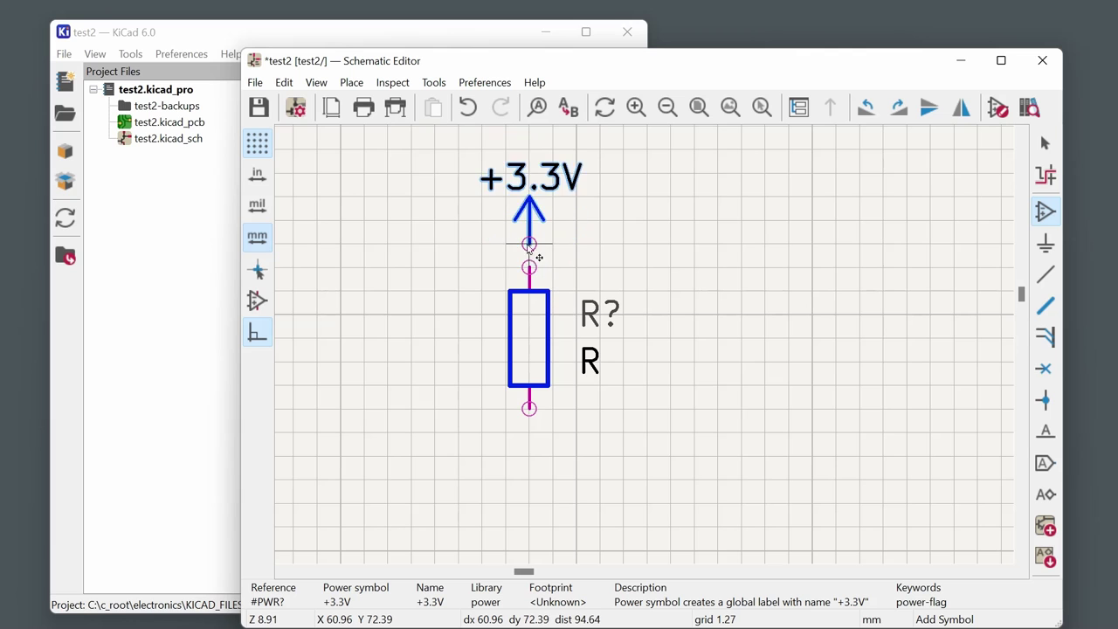
click(531, 225)
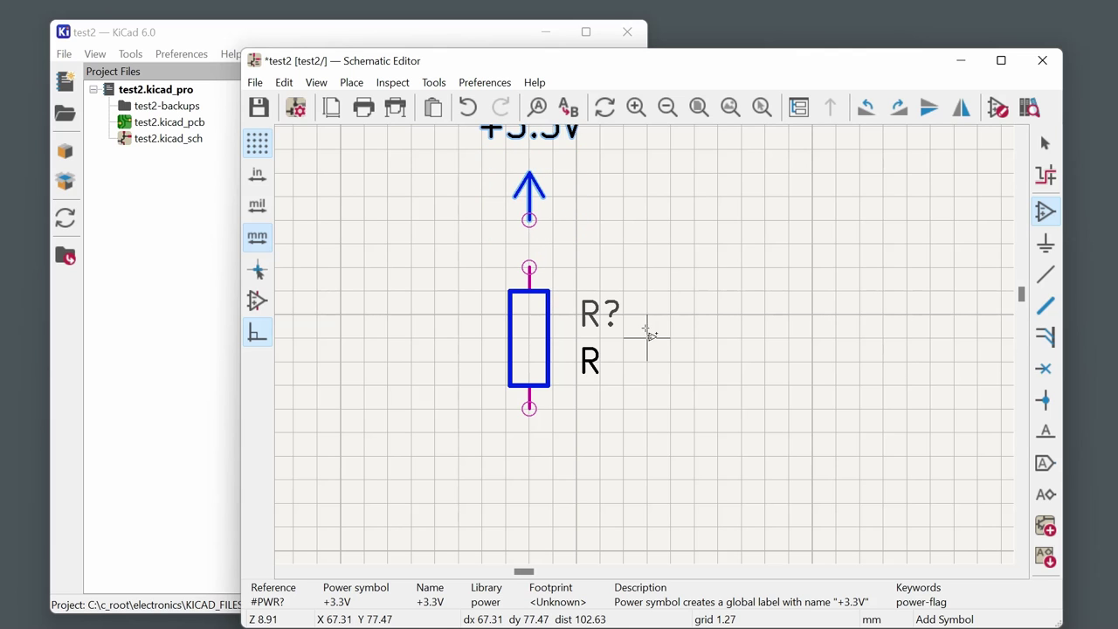
Add the GND symbol from the power library and attach it to the resistor's lower pin.
scroll(609, 400, down, 1)
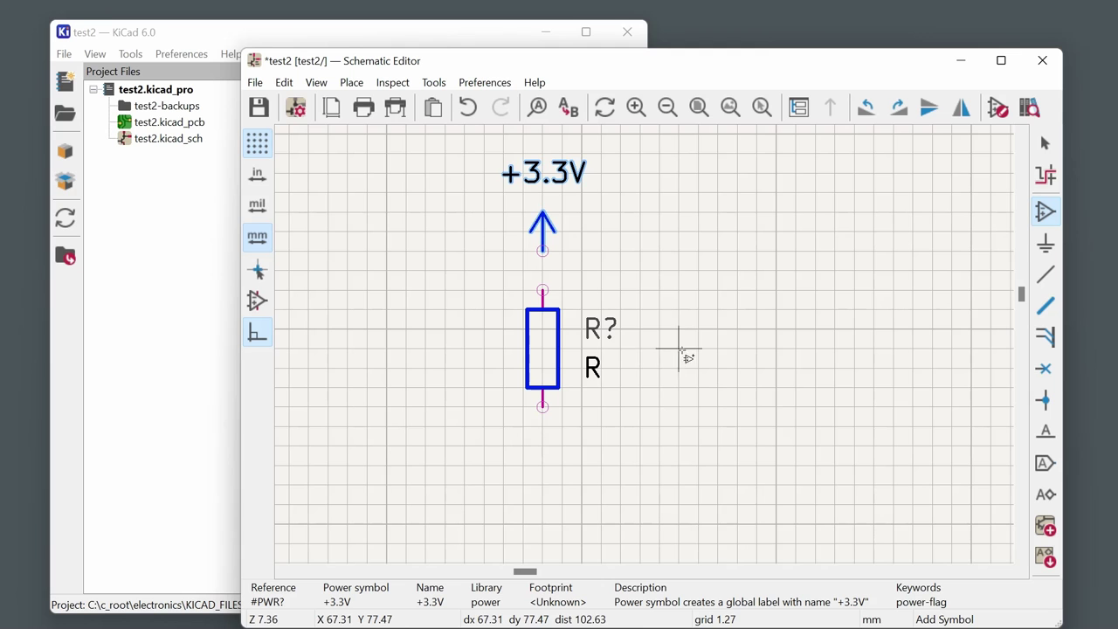
click(732, 387)
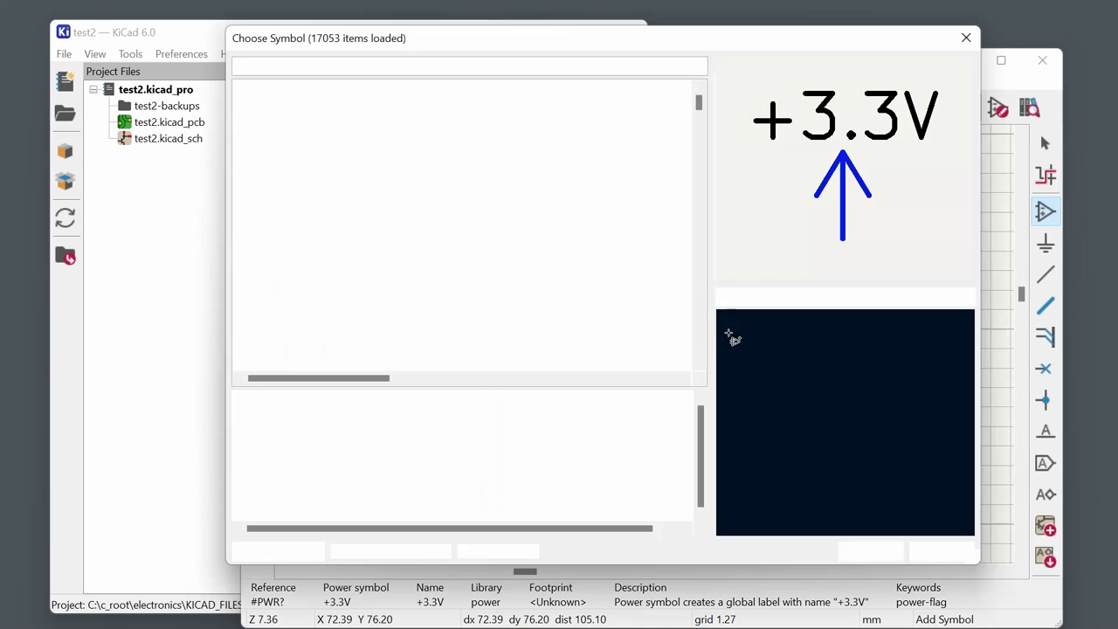
scroll(297, 230, down, 10)
scroll(301, 234, down, 20)
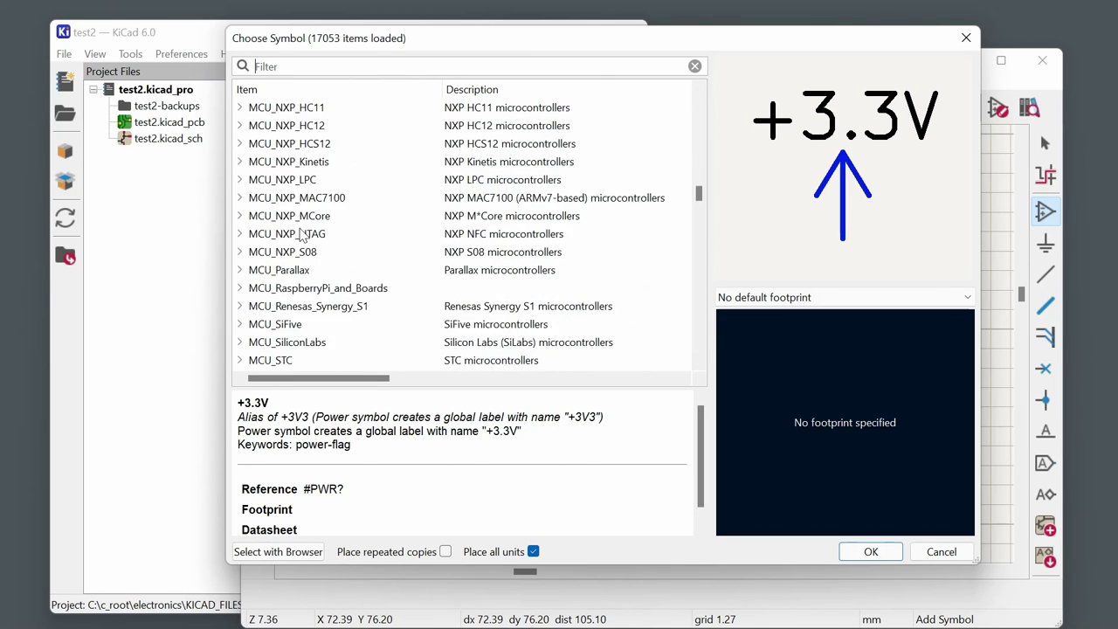
scroll(308, 241, up, 2)
scroll(306, 248, down, 4)
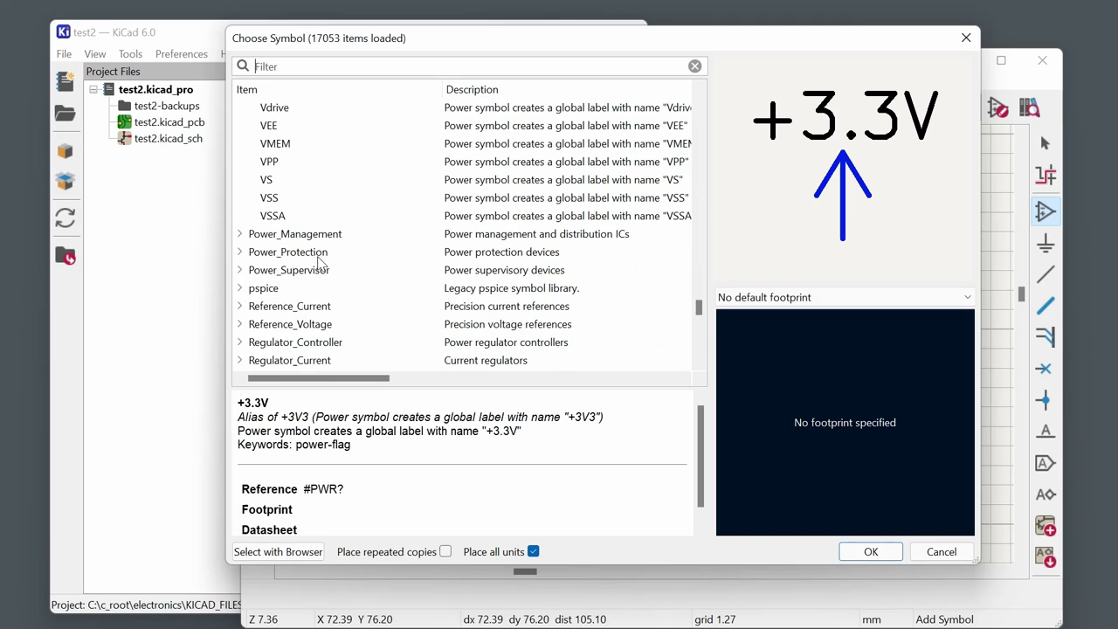
scroll(304, 257, up, 5)
scroll(304, 258, up, 5)
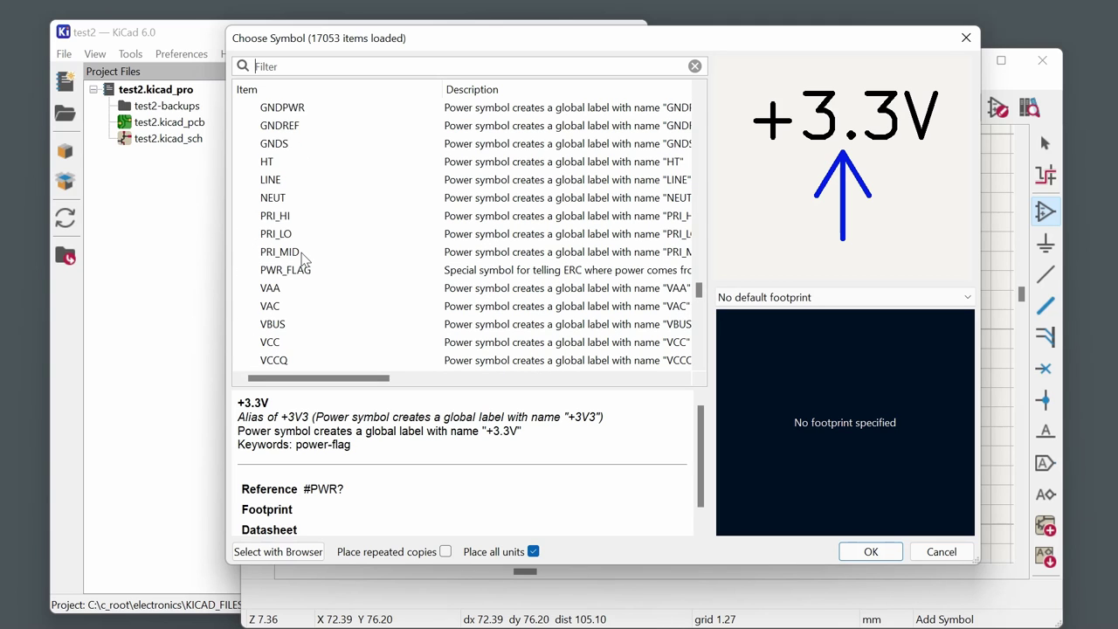
click(275, 166)
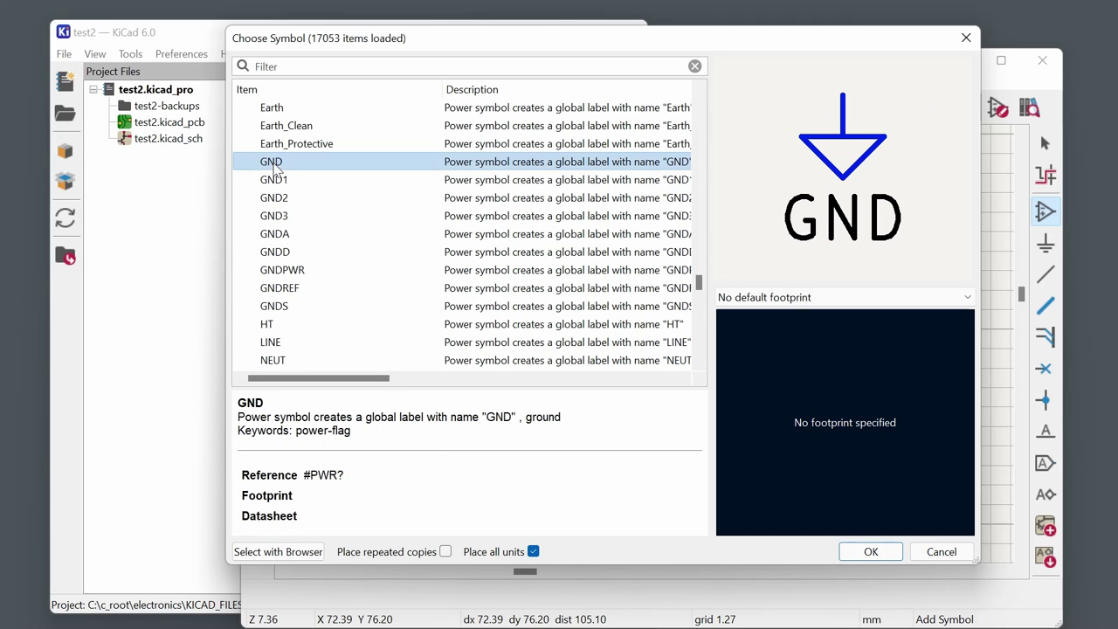
click(864, 552)
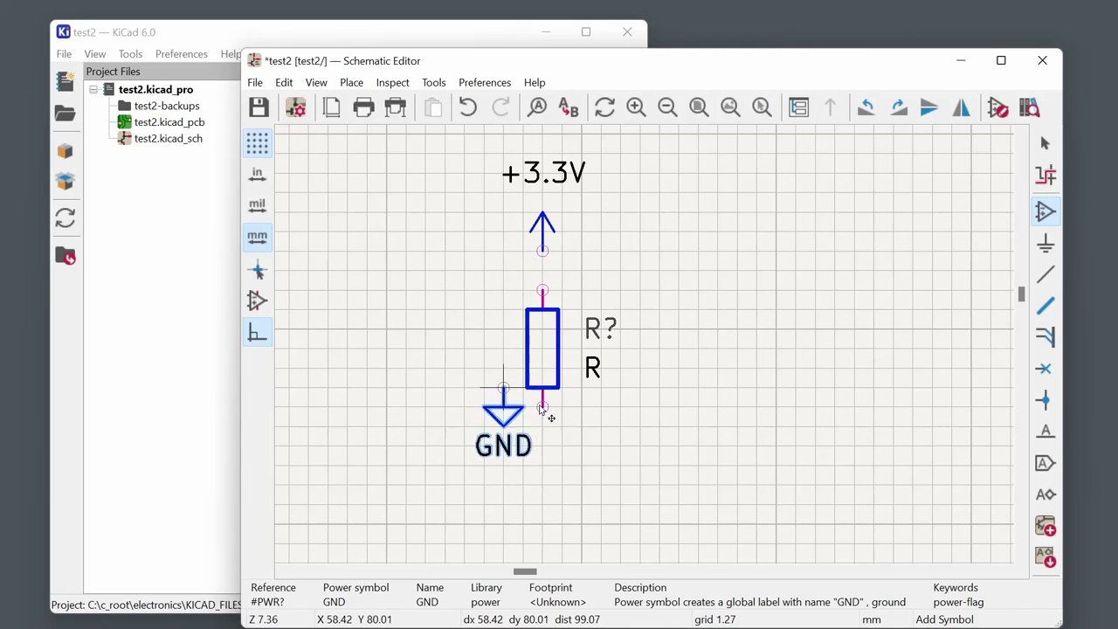
click(542, 407)
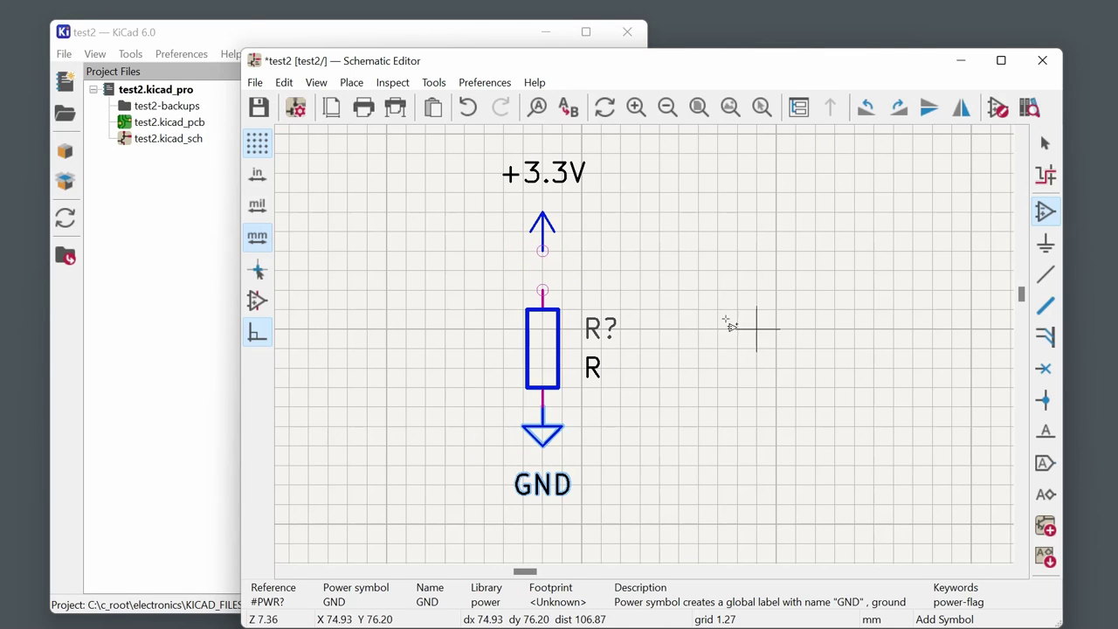
Leave symbol placement and draw a wire from the +3.3V symbol to the resistor's upper pin.
click(555, 299)
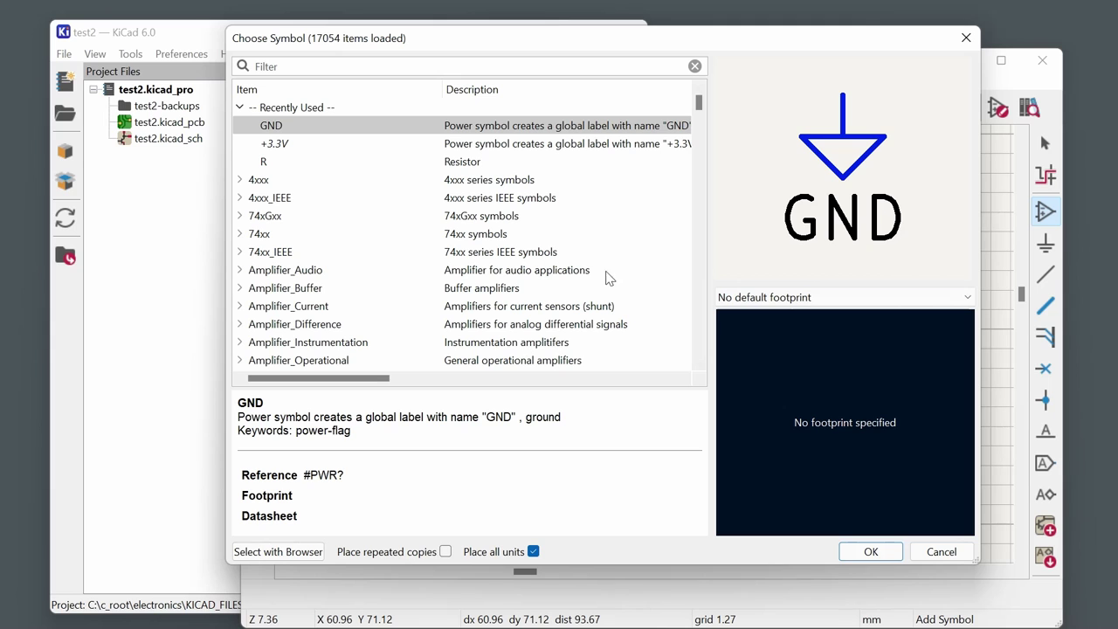
key(Escape)
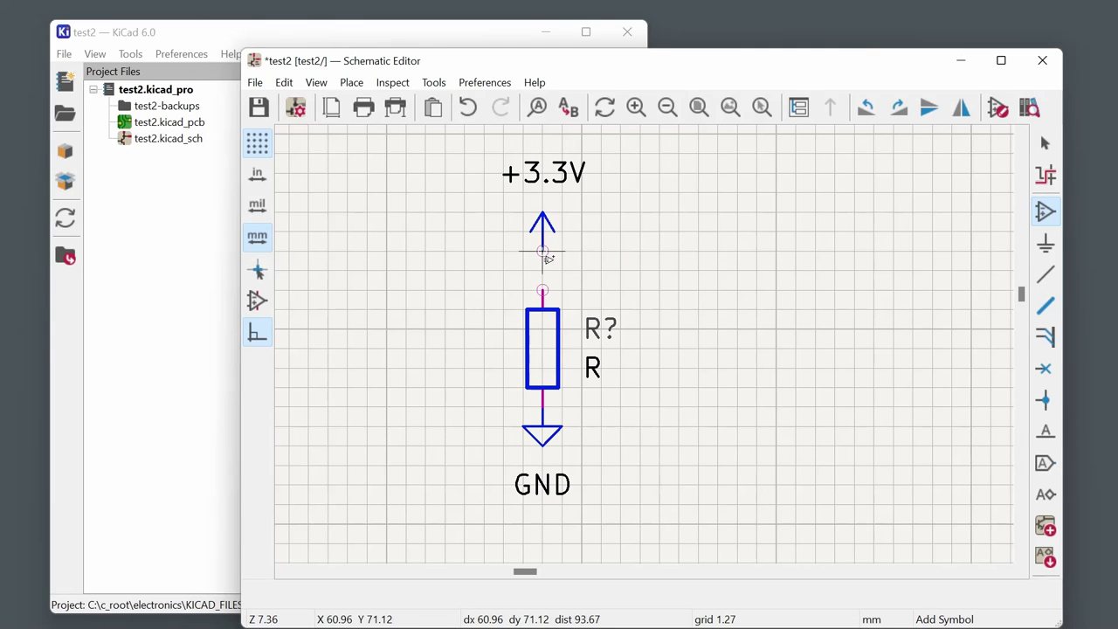
key(Escape)
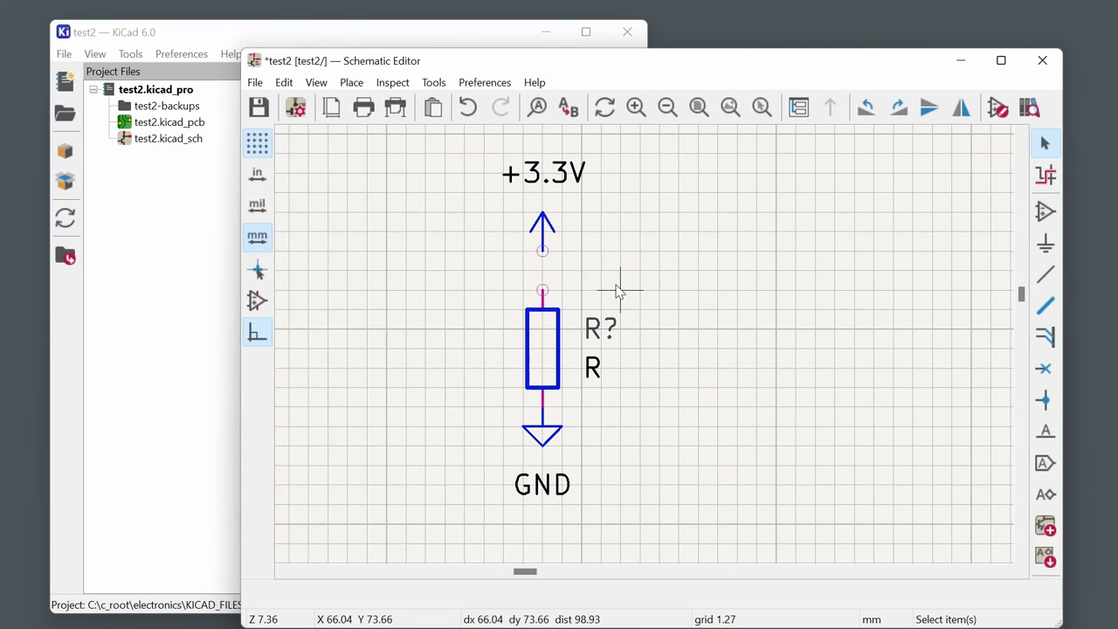
key(w)
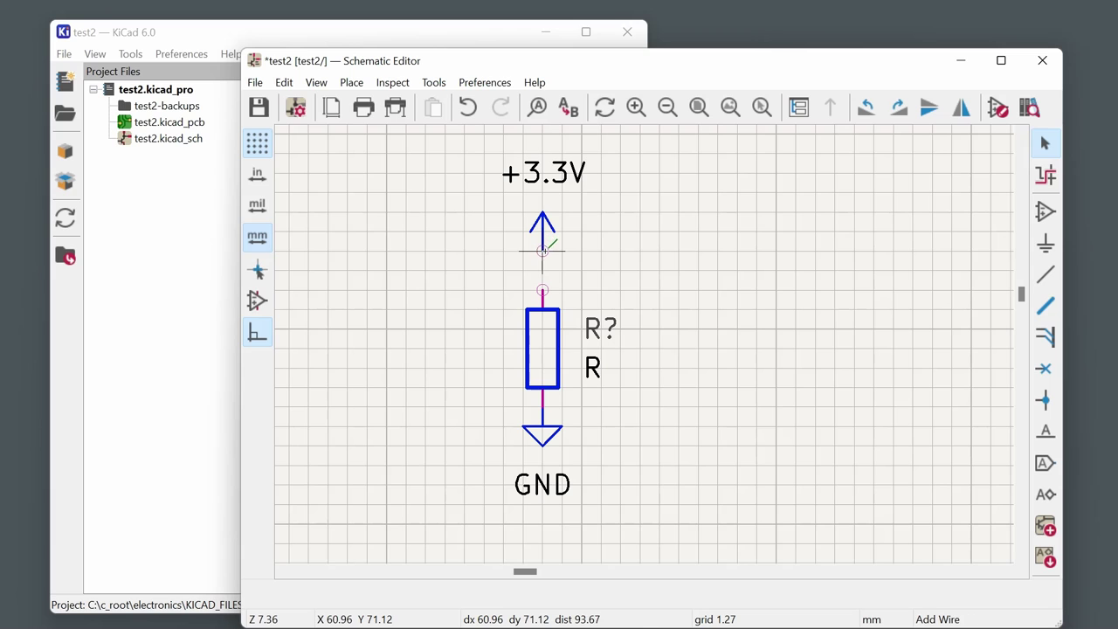
click(543, 288)
key(Escape)
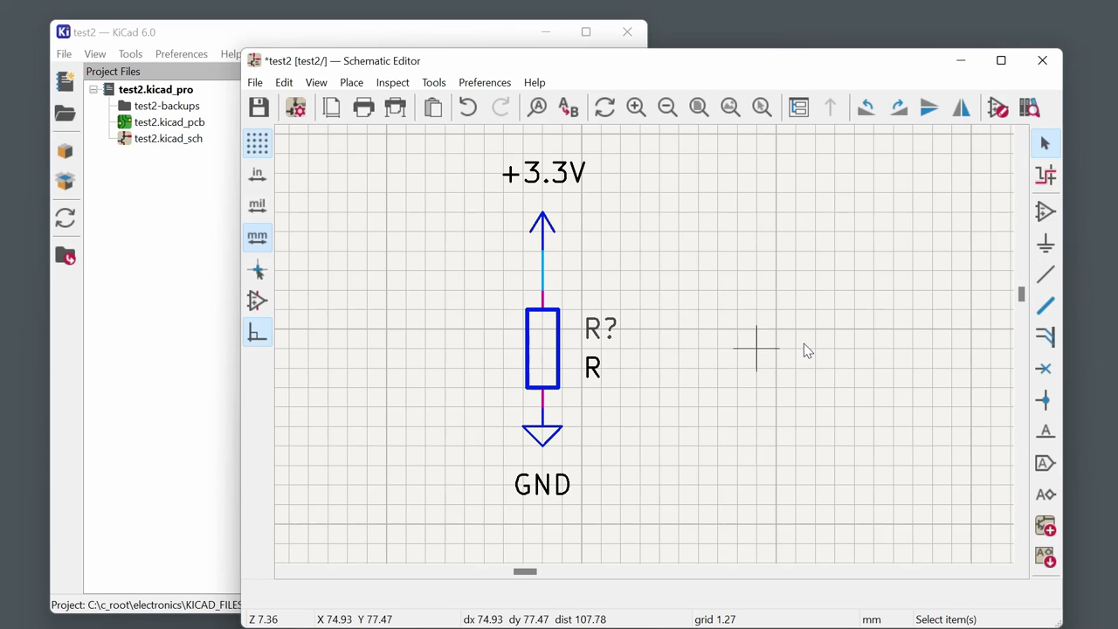
key(l)
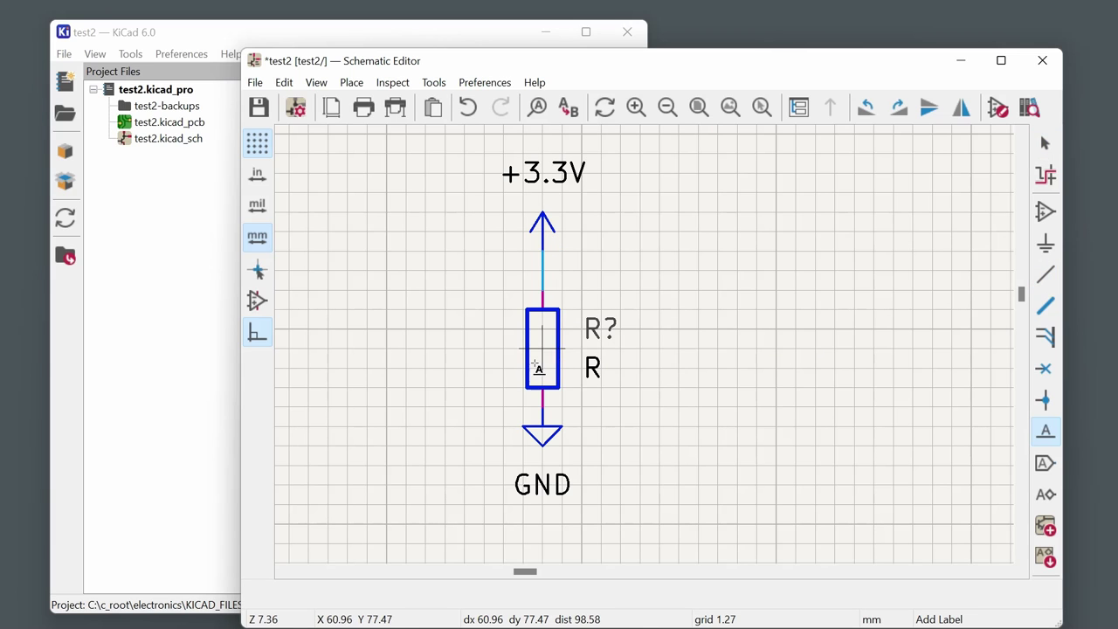
click(546, 357)
key(Escape)
key(Escape)
Copy the resistor, rotate the pasted copy to horizontal and place it to the right of the original.
click(543, 357)
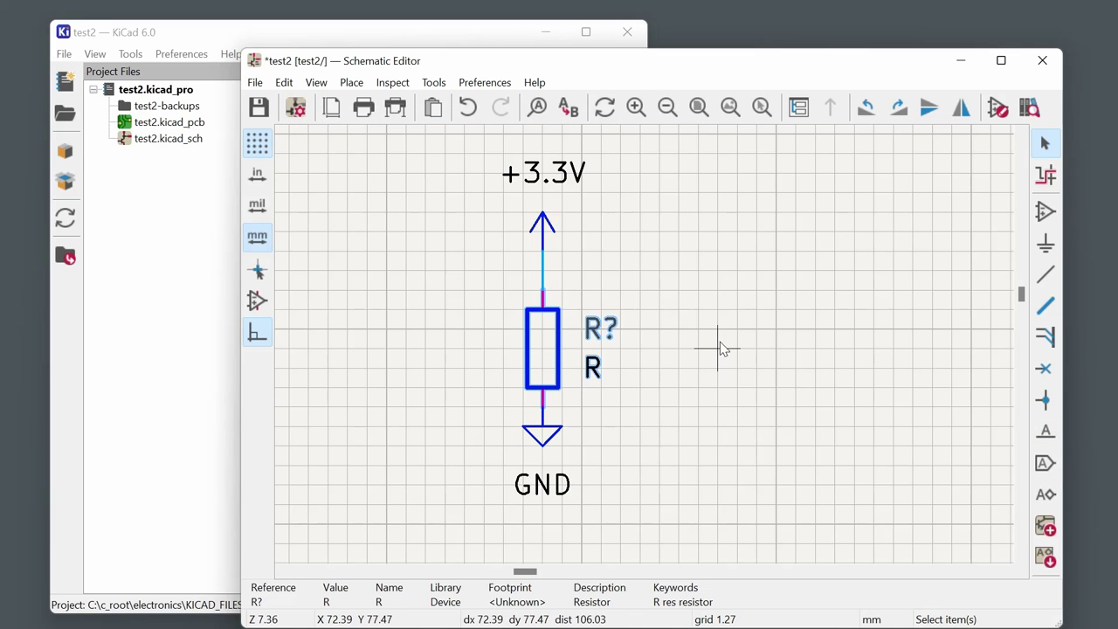
key(ctrl+v)
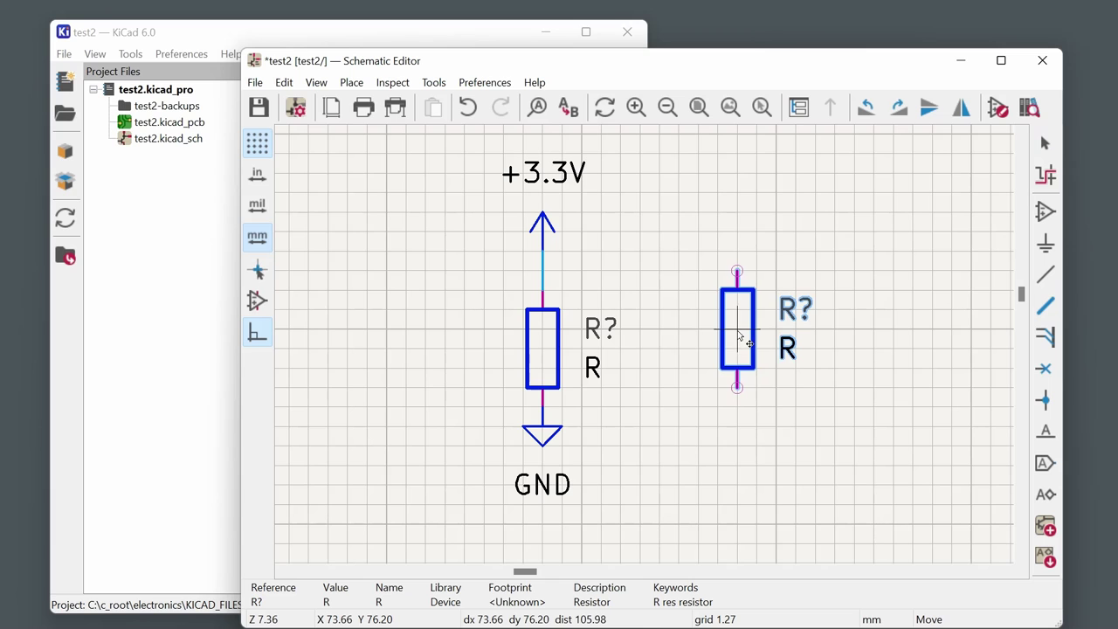
key(r)
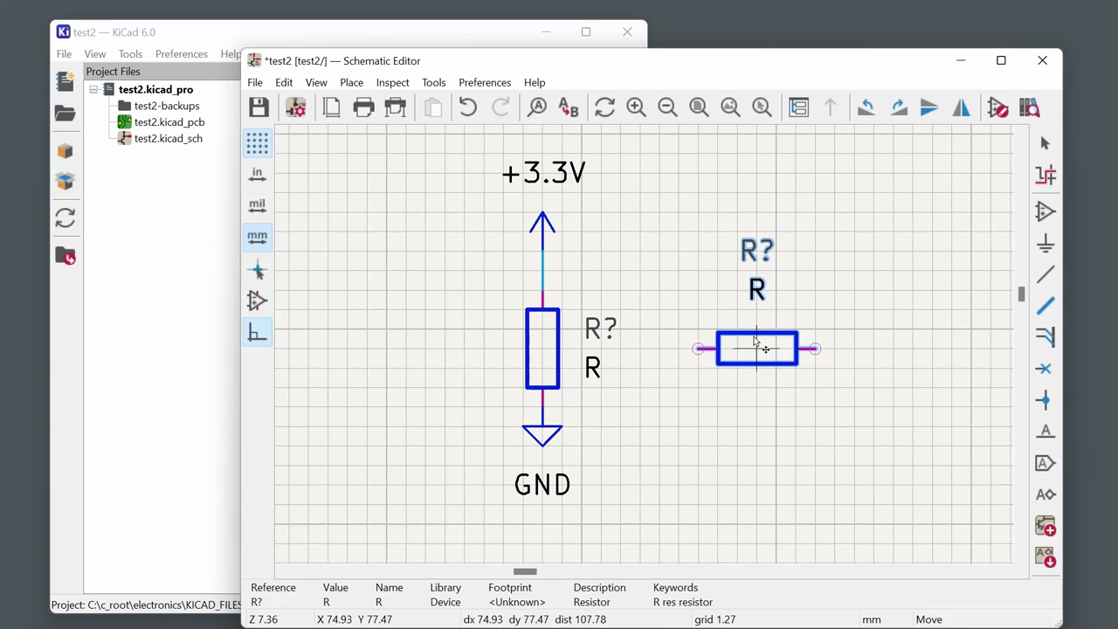
click(773, 304)
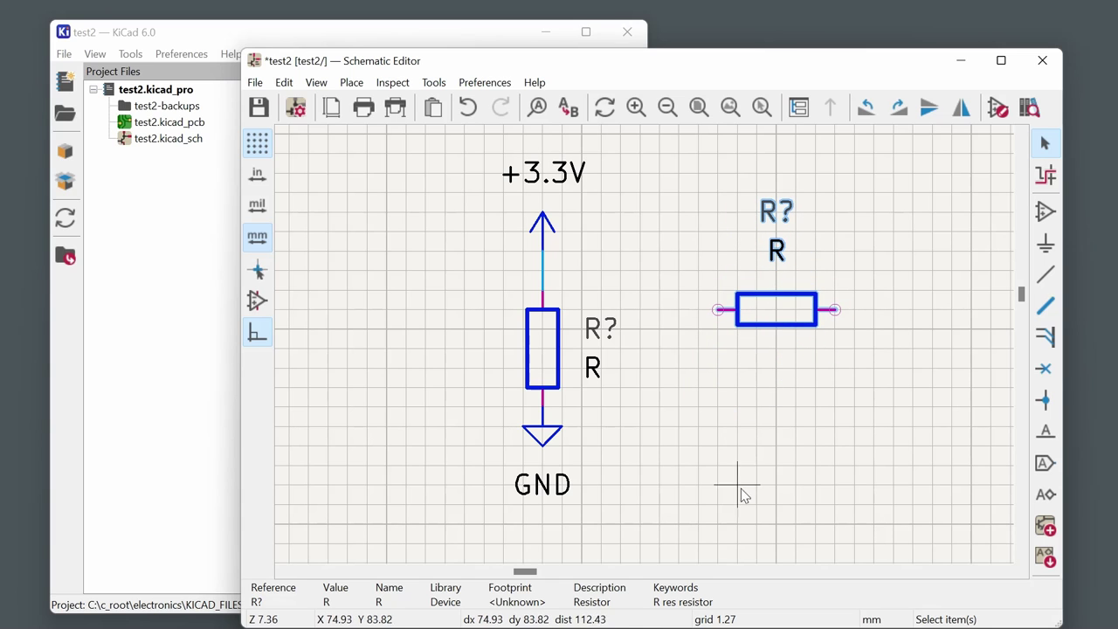
click(777, 409)
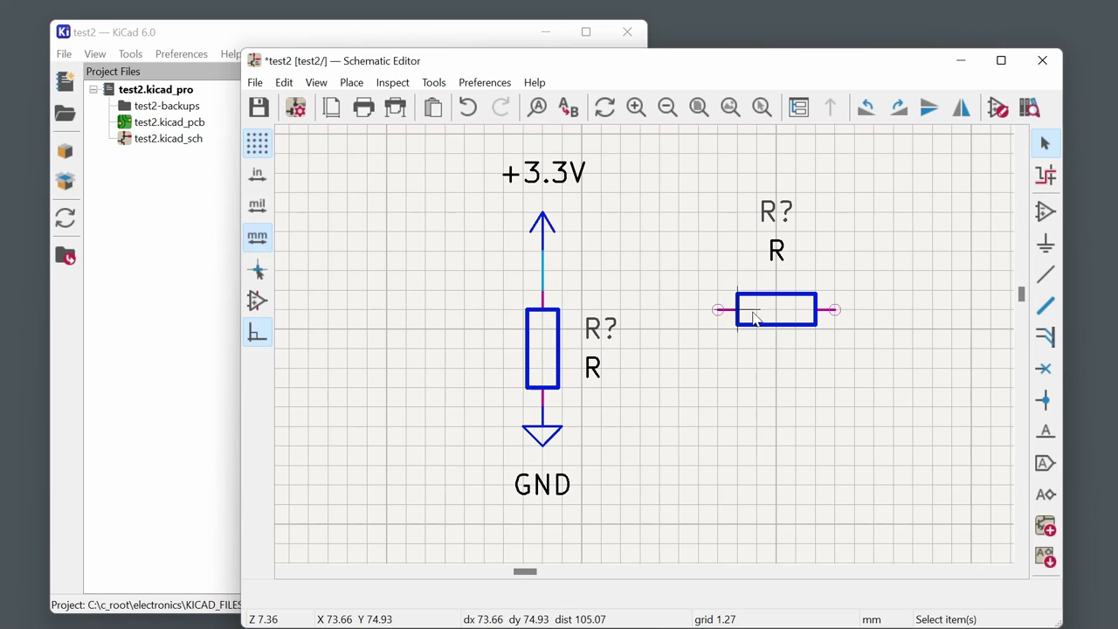
Set the value of the vertical resistor between +3.3V and GND to 22k.
click(541, 355)
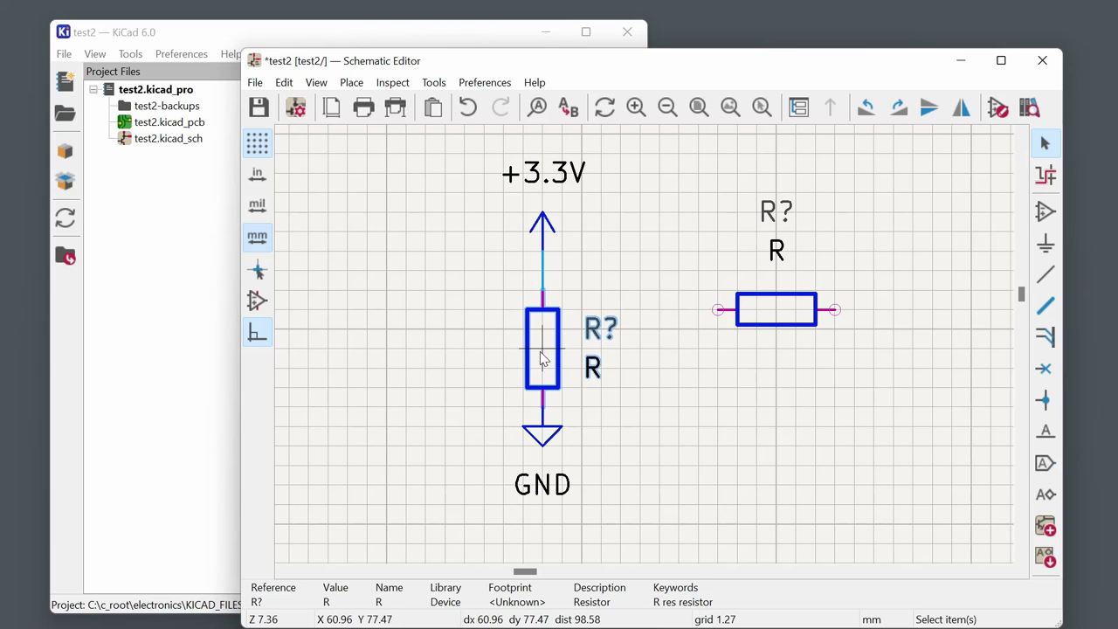
double_click(614, 372)
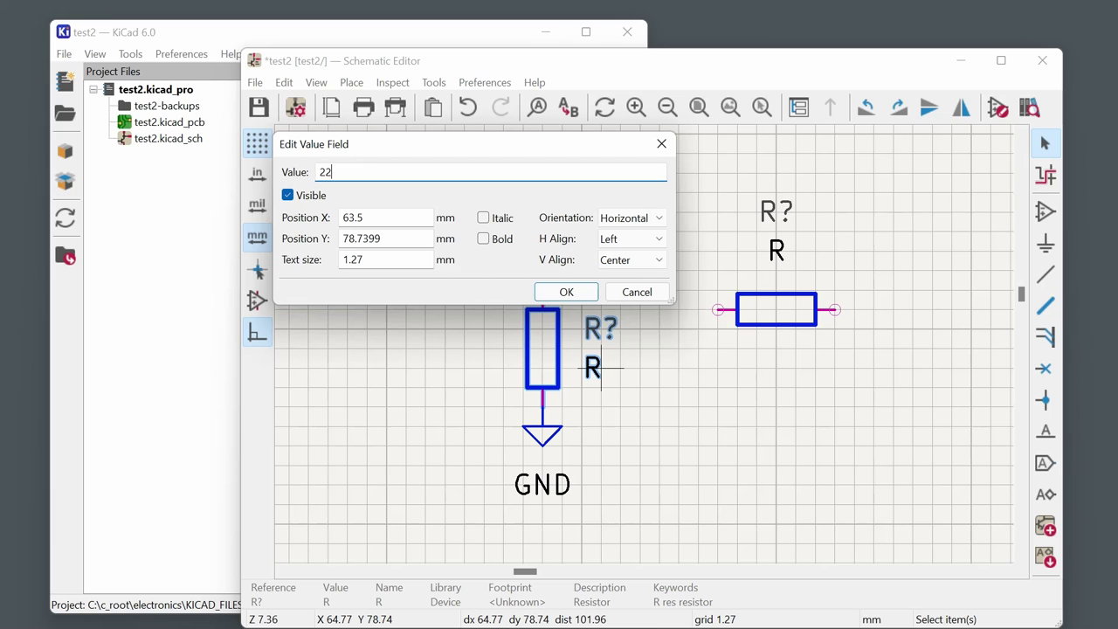
text(22k)
click(566, 291)
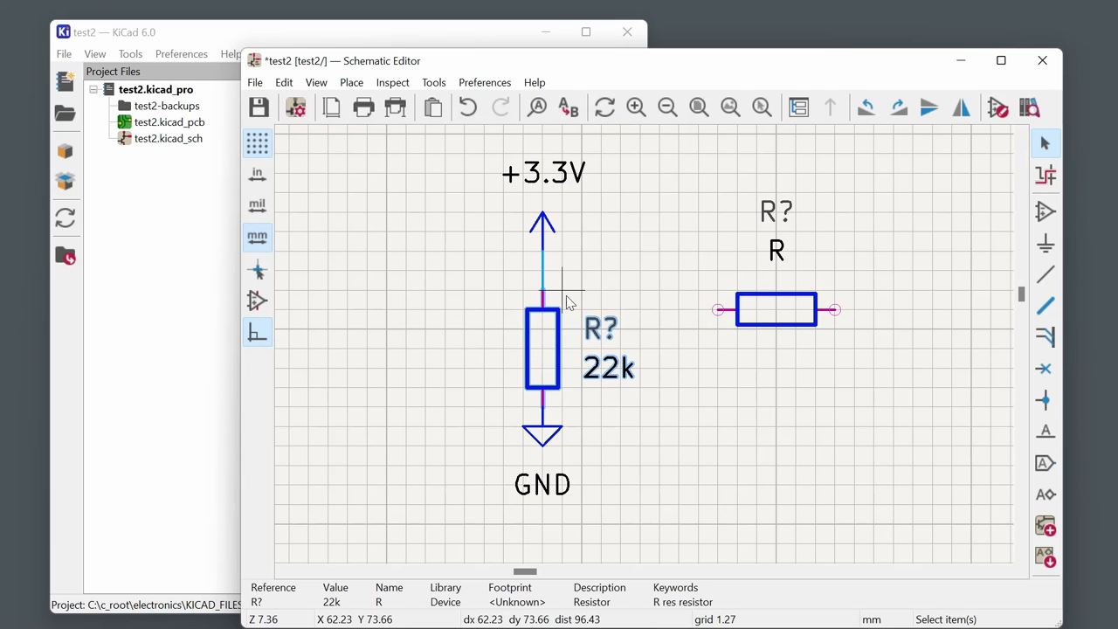
Set the horizontal resistor's value to 10k and deselect it.
click(774, 312)
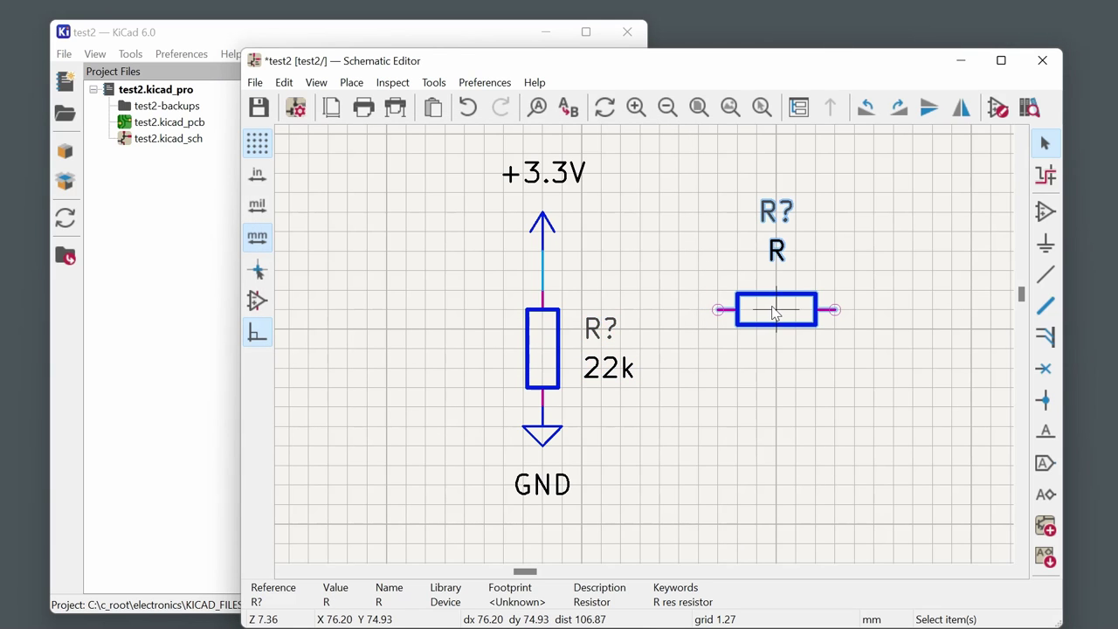
key(v)
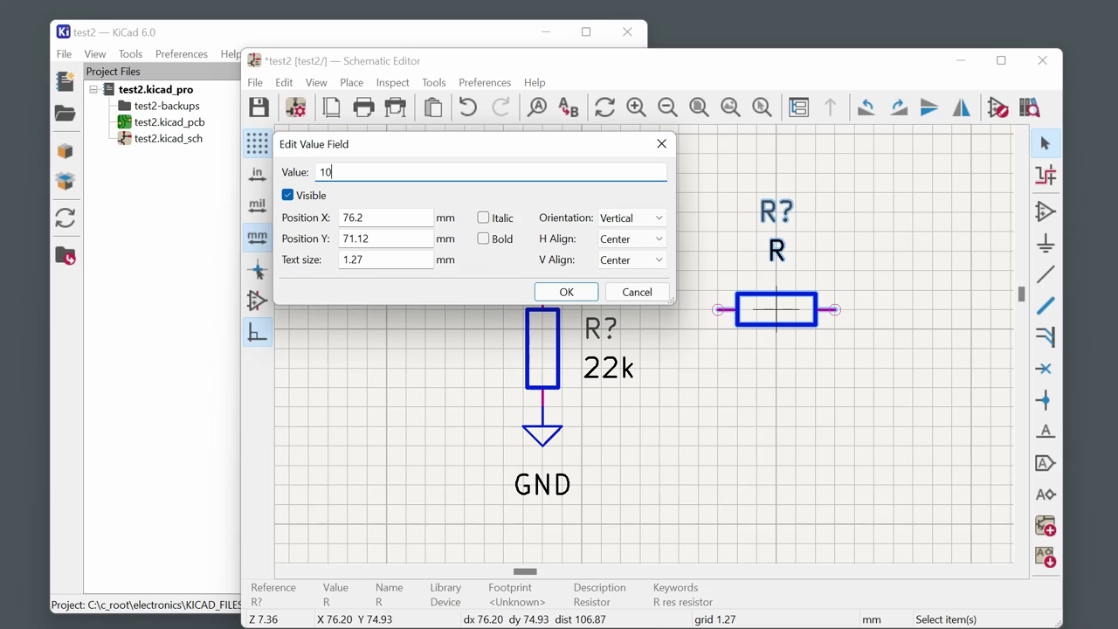
text(10k)
key(Return)
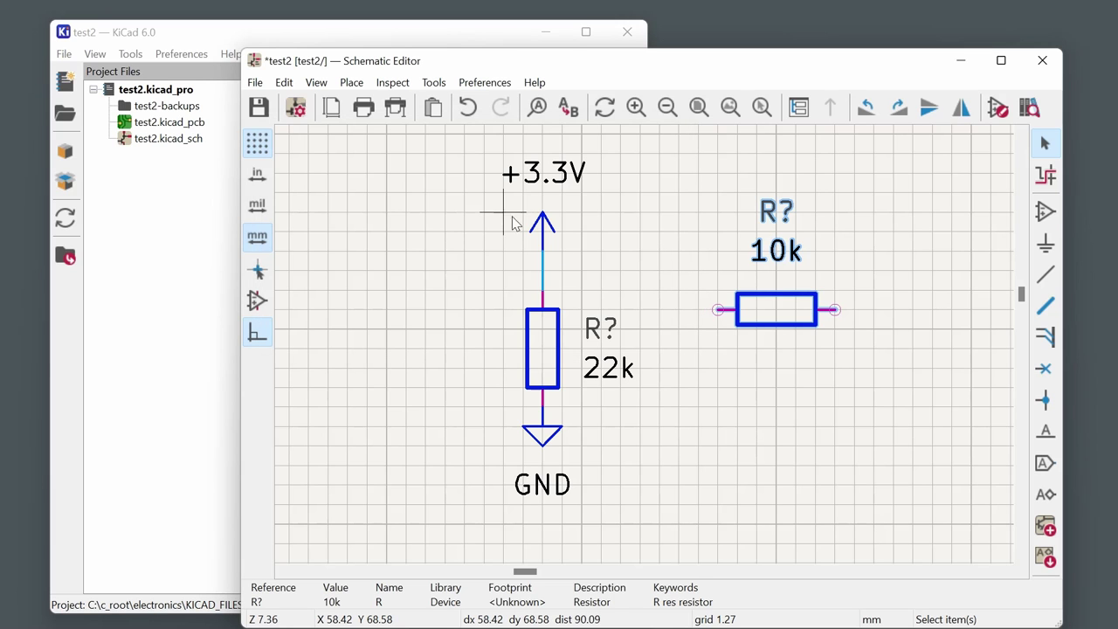
click(766, 449)
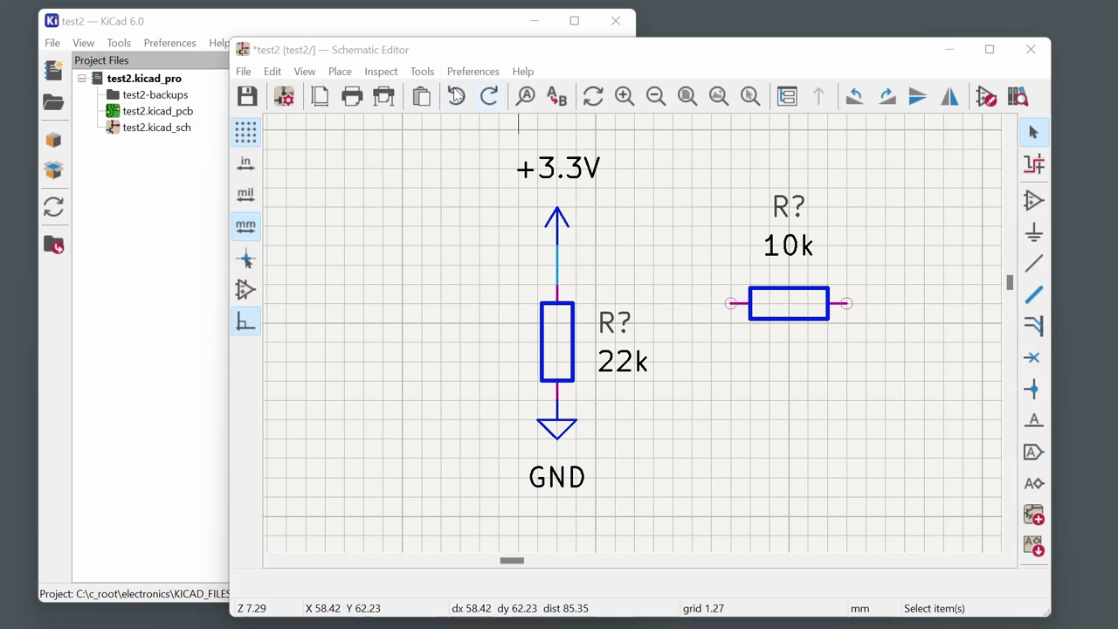
Look at the Annotate Schematic and Assign Footprints commands and at the Footprint property of the 22k resistor.
click(427, 73)
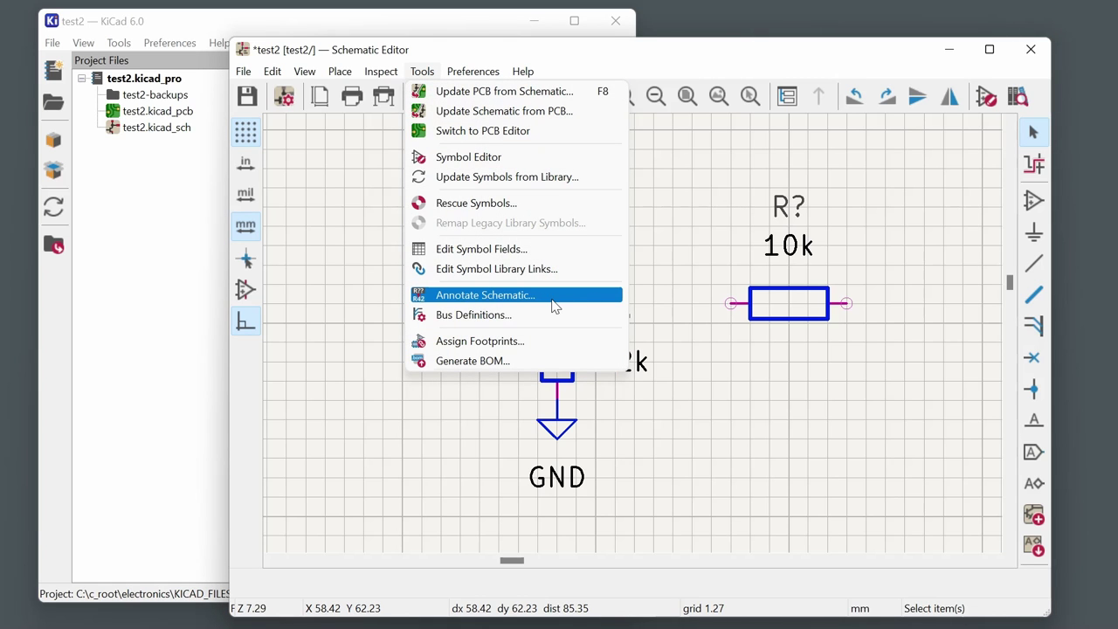
click(716, 68)
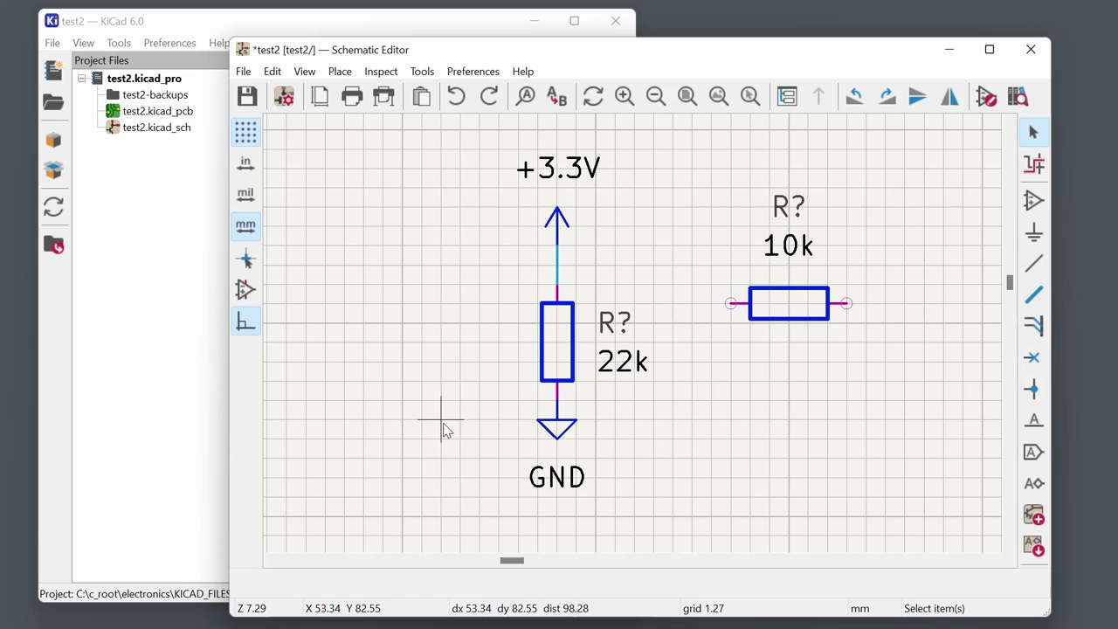
double_click(547, 343)
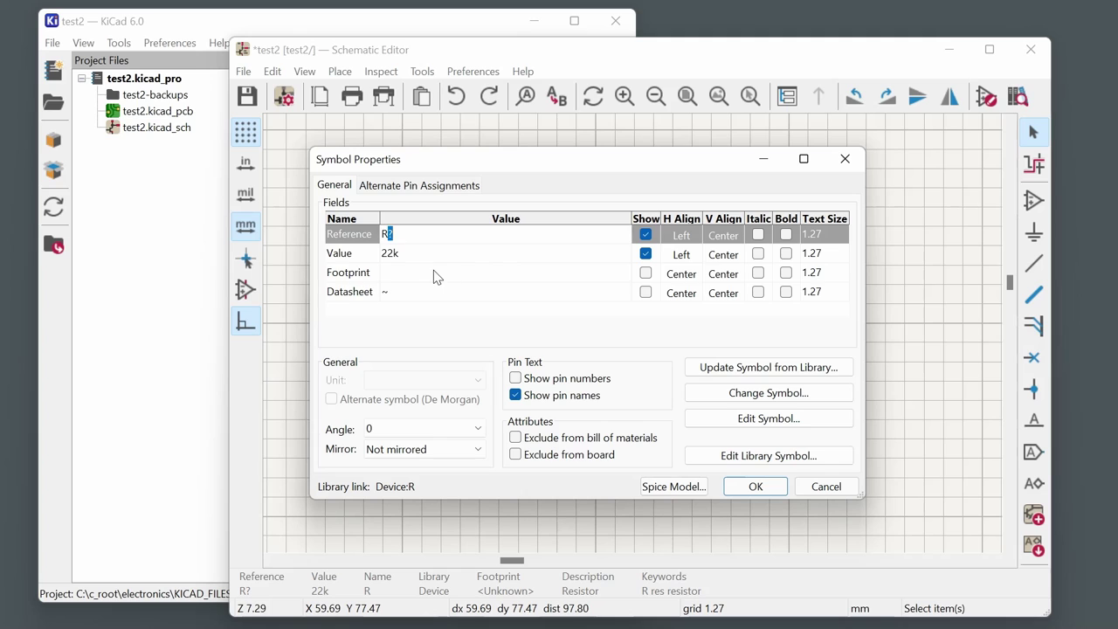
click(437, 273)
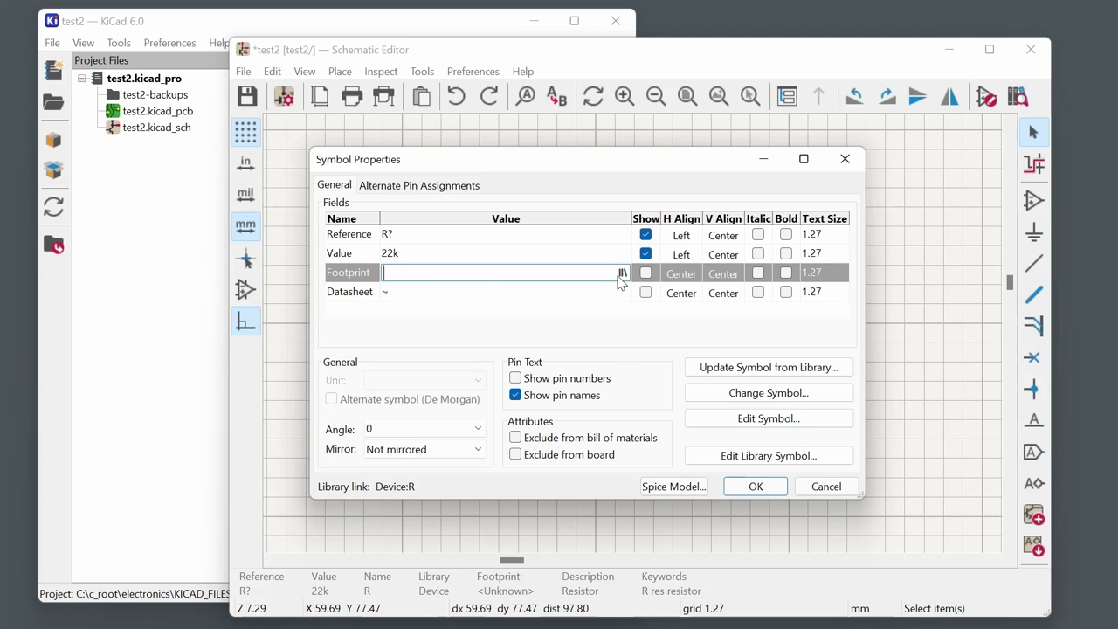
click(845, 159)
click(420, 73)
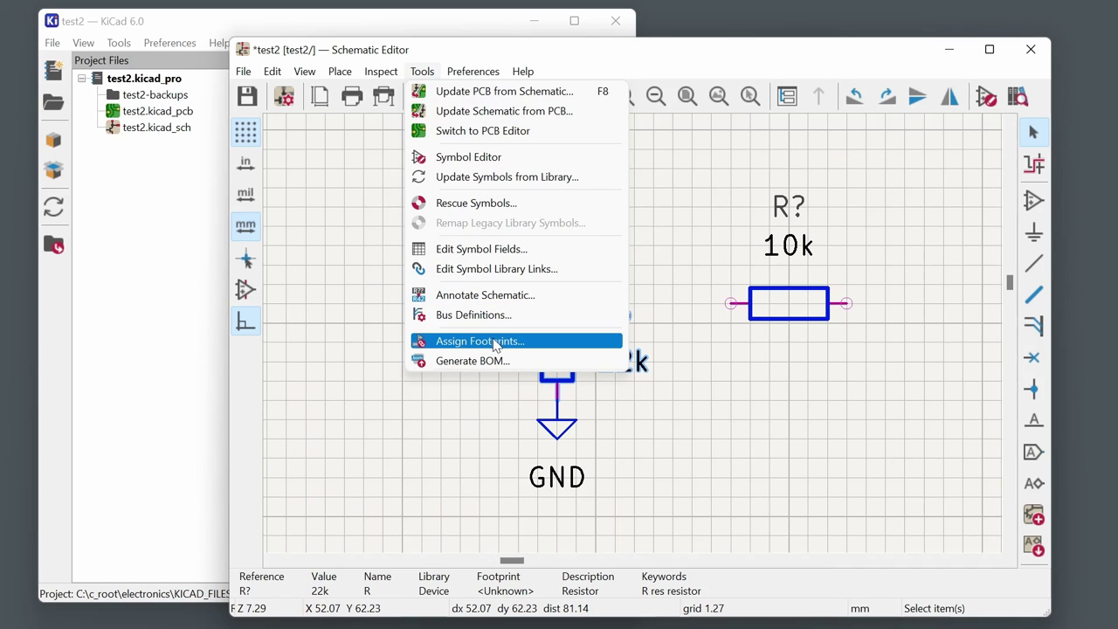
click(711, 461)
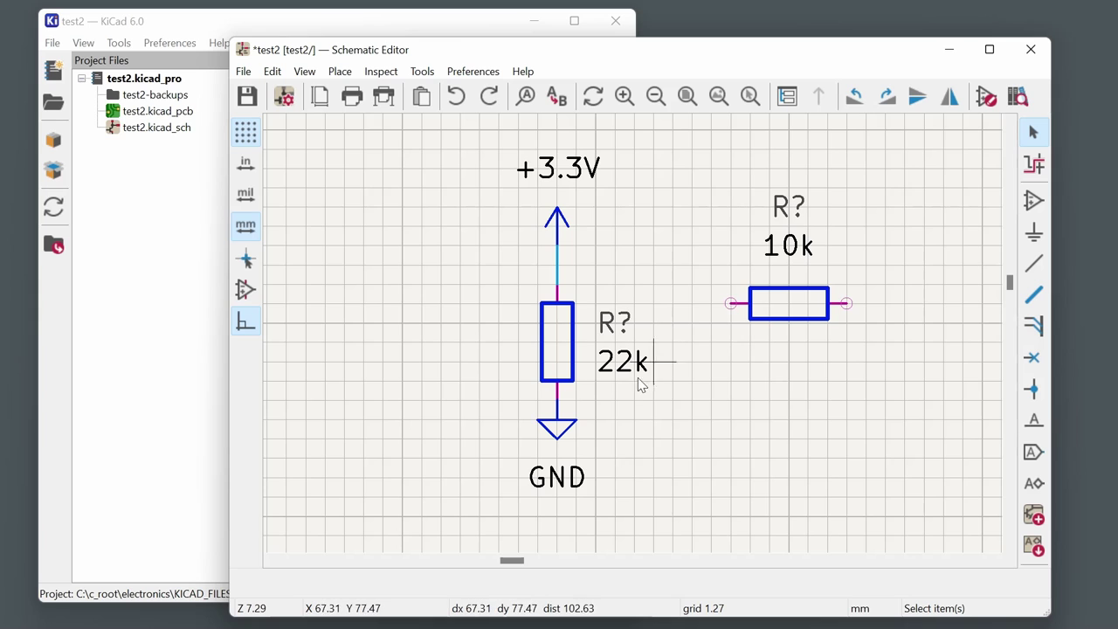
Examine the available libraries in the footprint browser for the 22k resistor, then cancel without assigning a footprint.
click(556, 358)
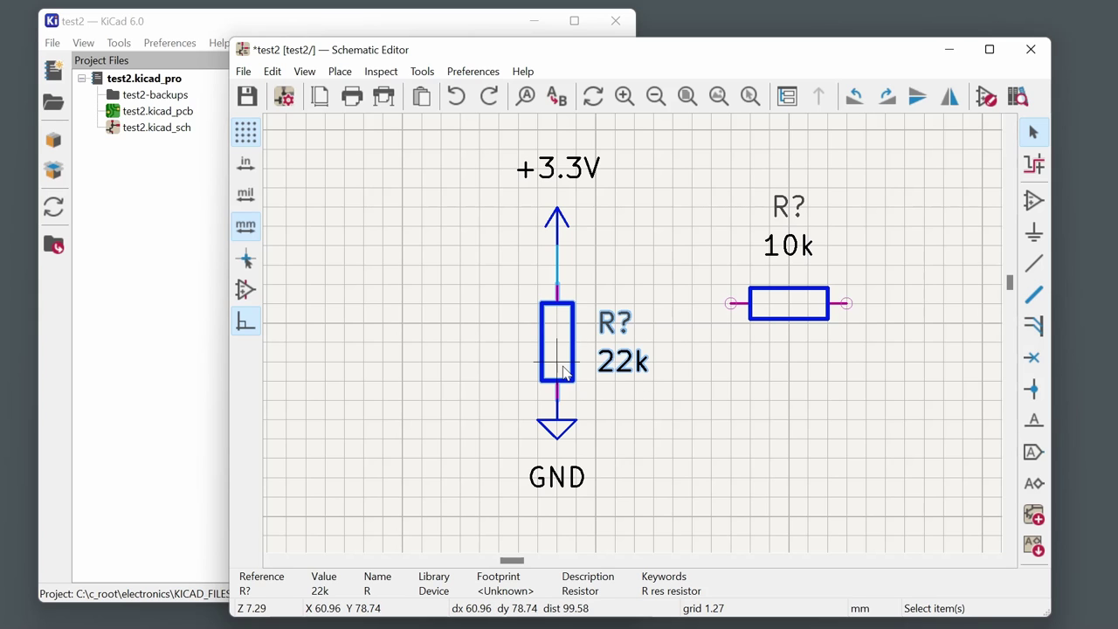
key(f)
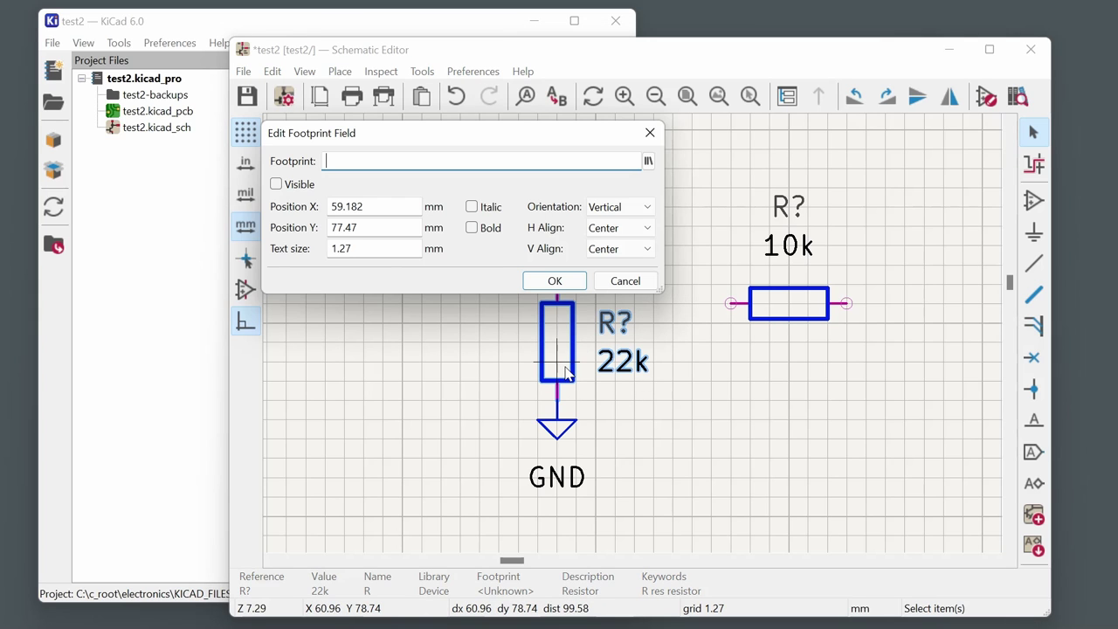
click(648, 162)
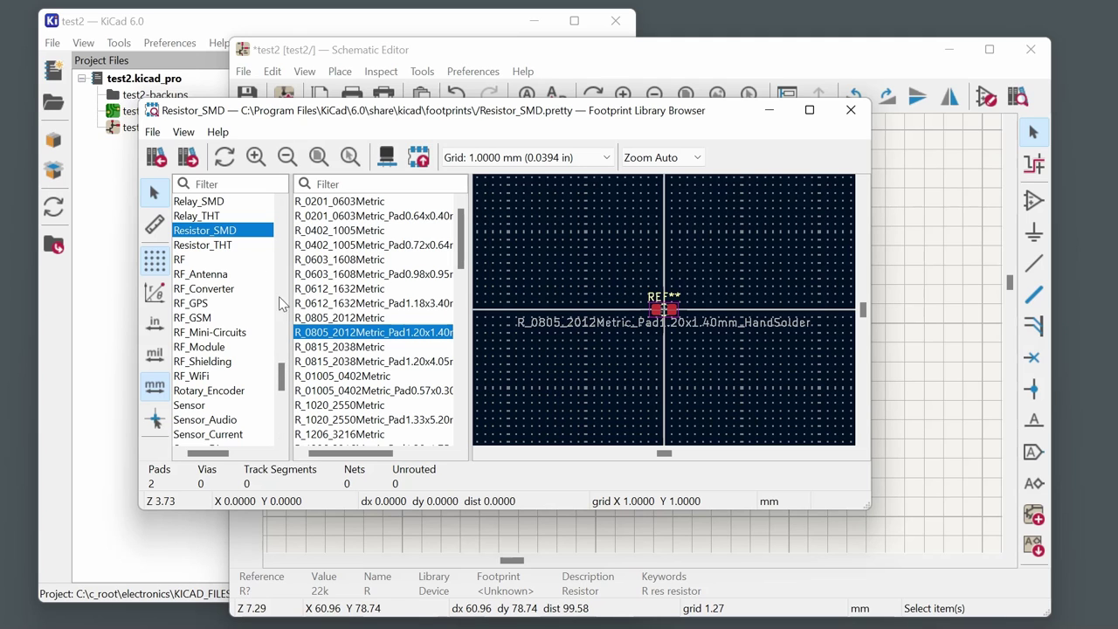
scroll(184, 321, down, 3)
scroll(197, 367, up, 4)
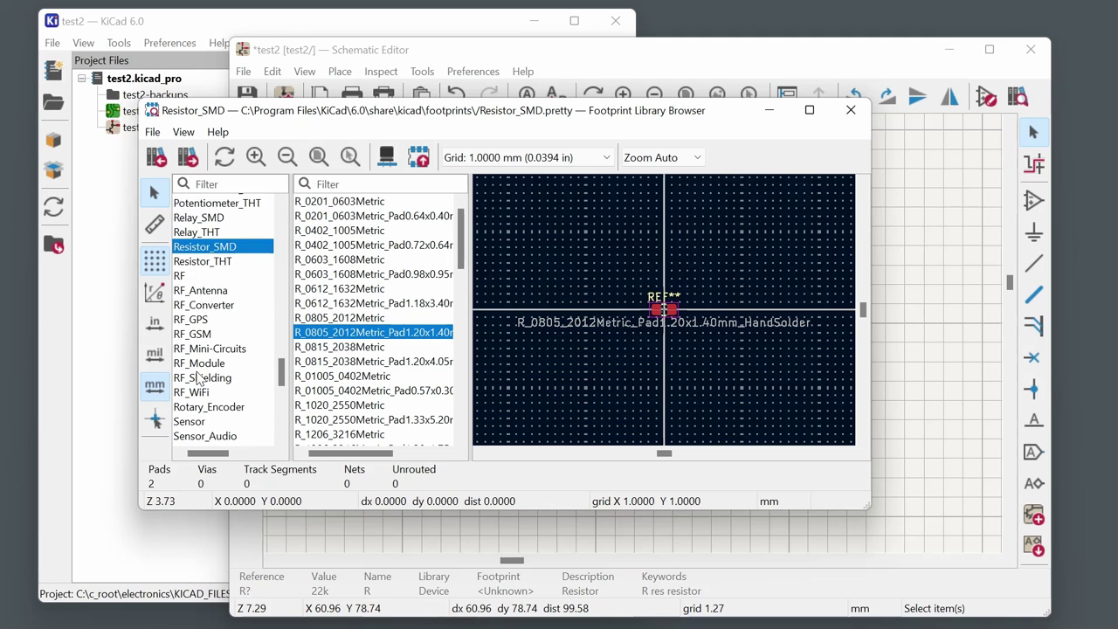
scroll(199, 377, up, 2)
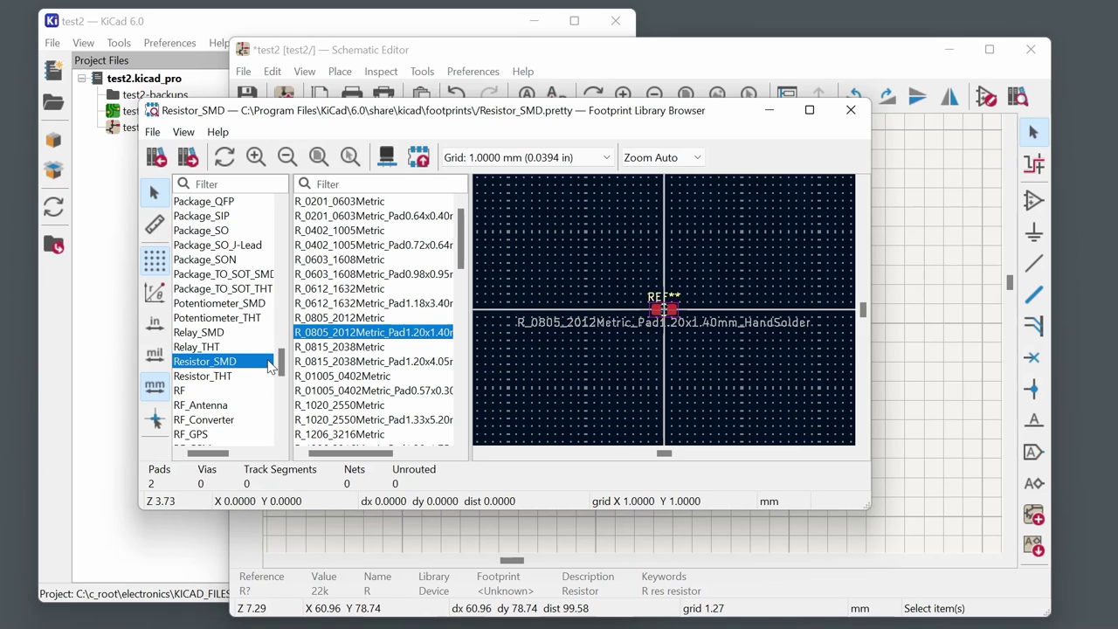
click(850, 110)
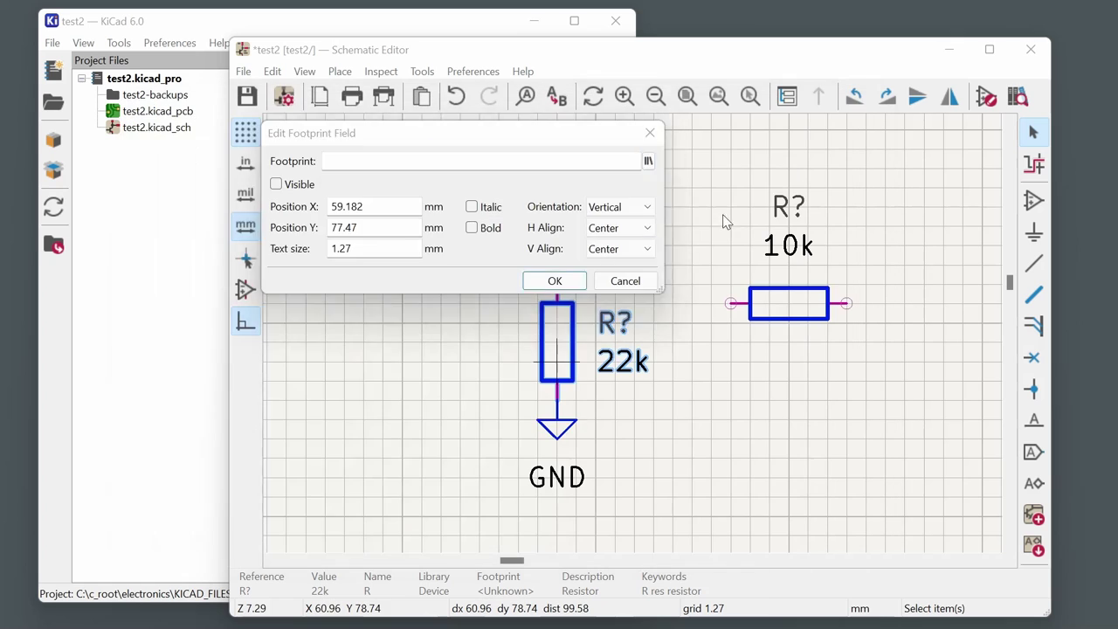
click(611, 280)
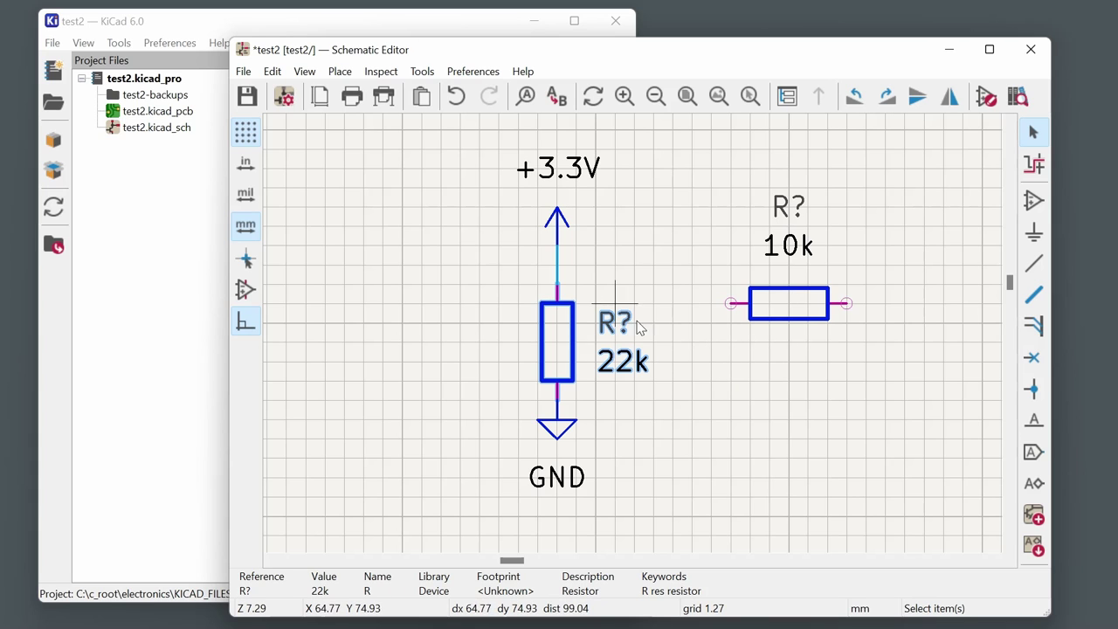
Delete the horizontal 10k resistor.
click(791, 314)
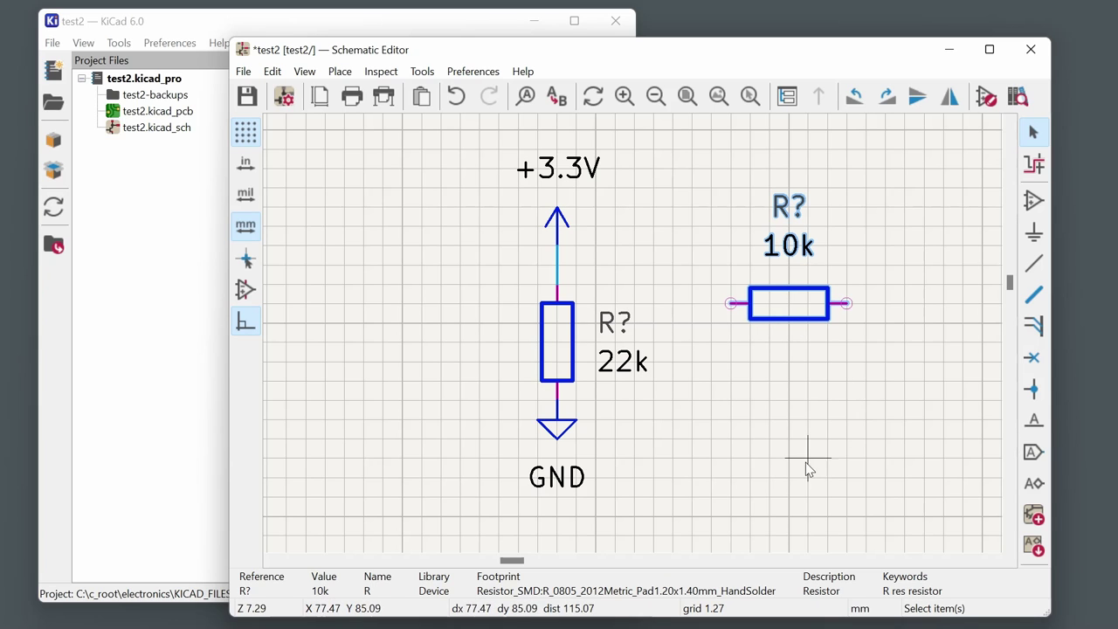
key(Delete)
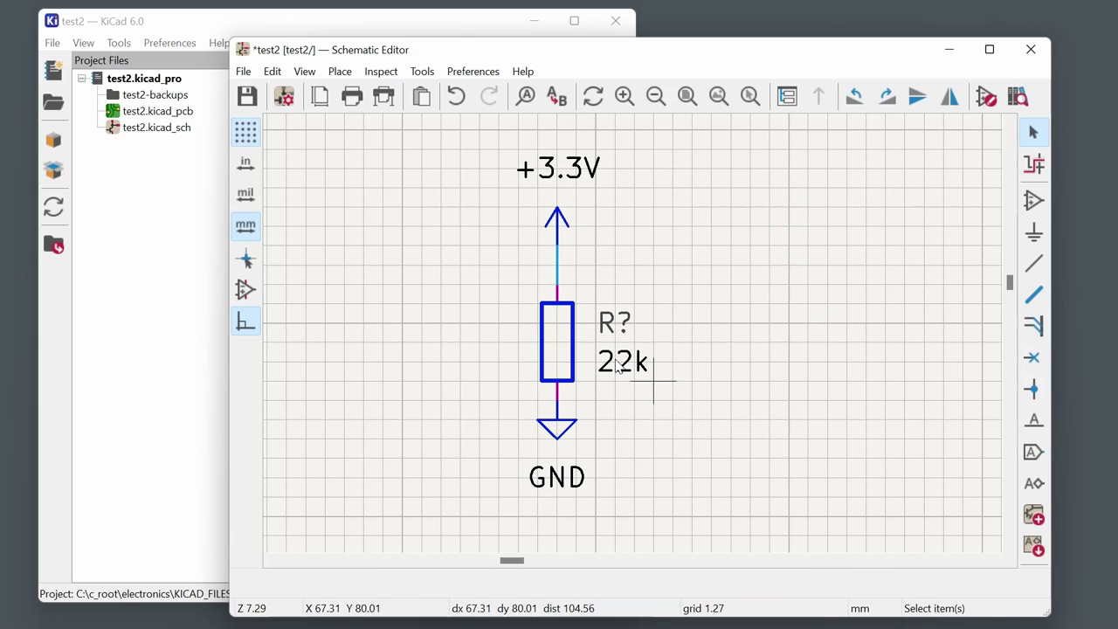
Open the footprint library browser from the Footprint property of the 22k resistor.
click(561, 354)
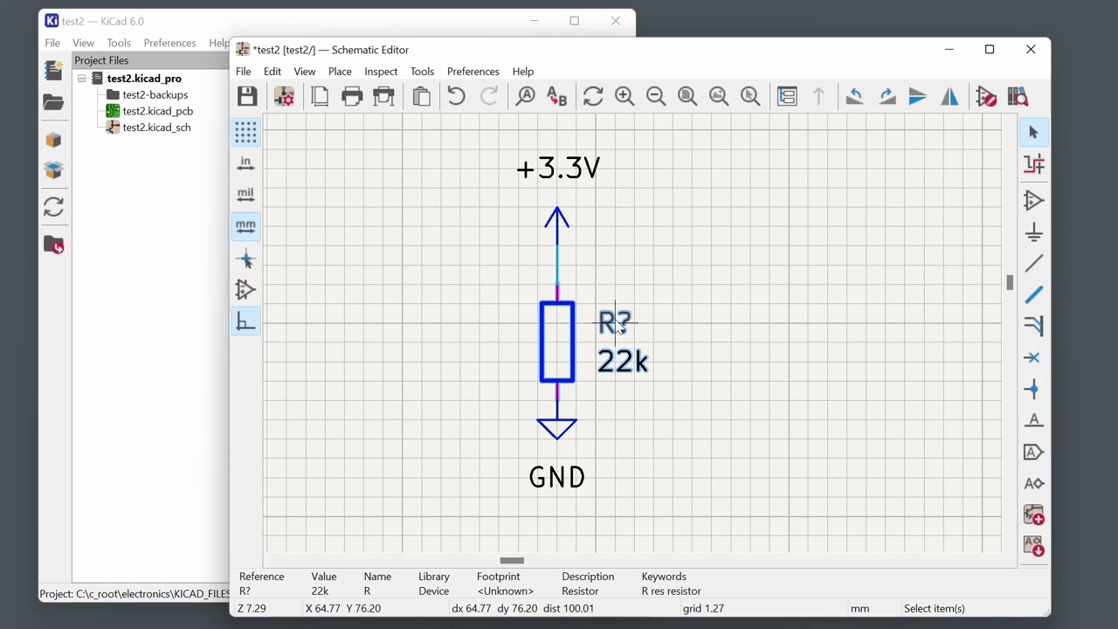
double_click(563, 347)
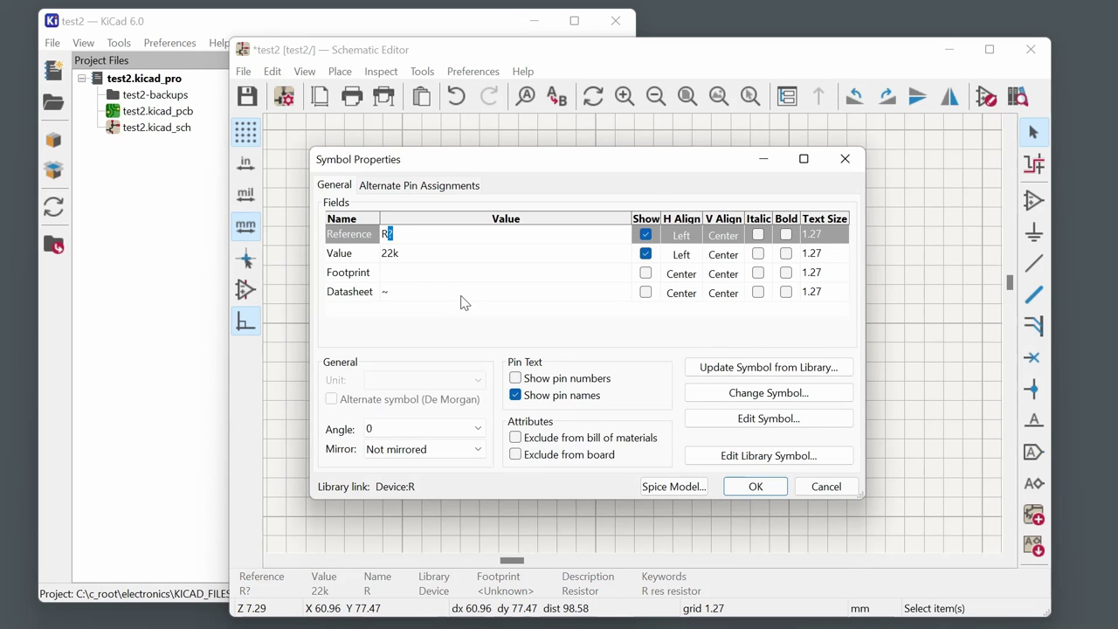
click(601, 276)
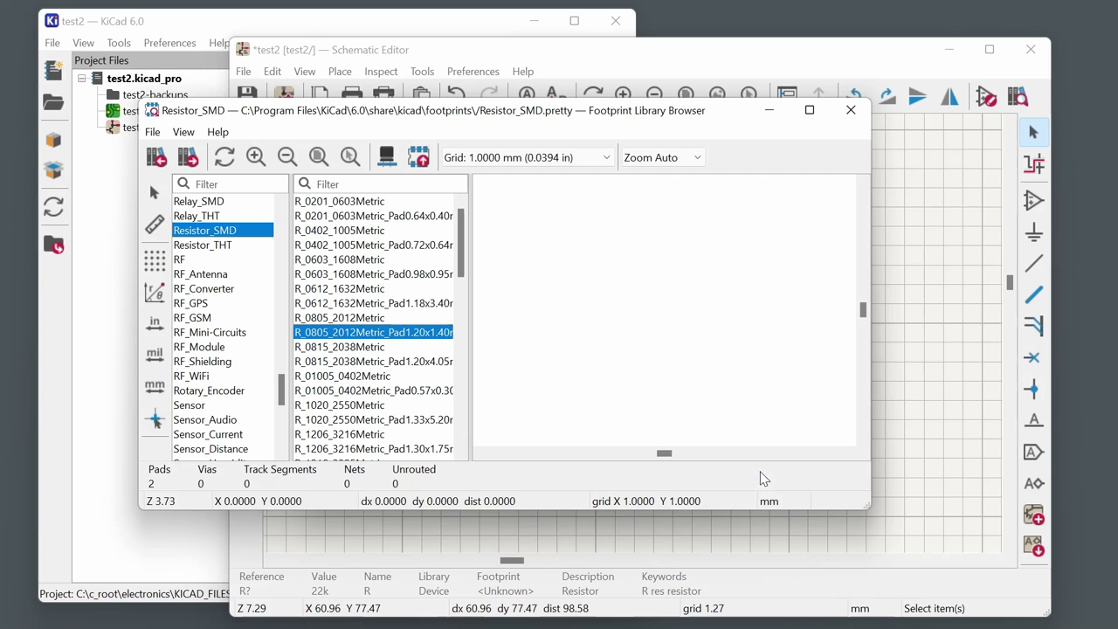
drag(489, 121, 603, 130)
Browse the Resistor_SMD footprints and compare R_0805_2012Metric with its 1.20x1.40mm HandSolder variant.
scroll(316, 297, up, 8)
scroll(316, 297, down, 5)
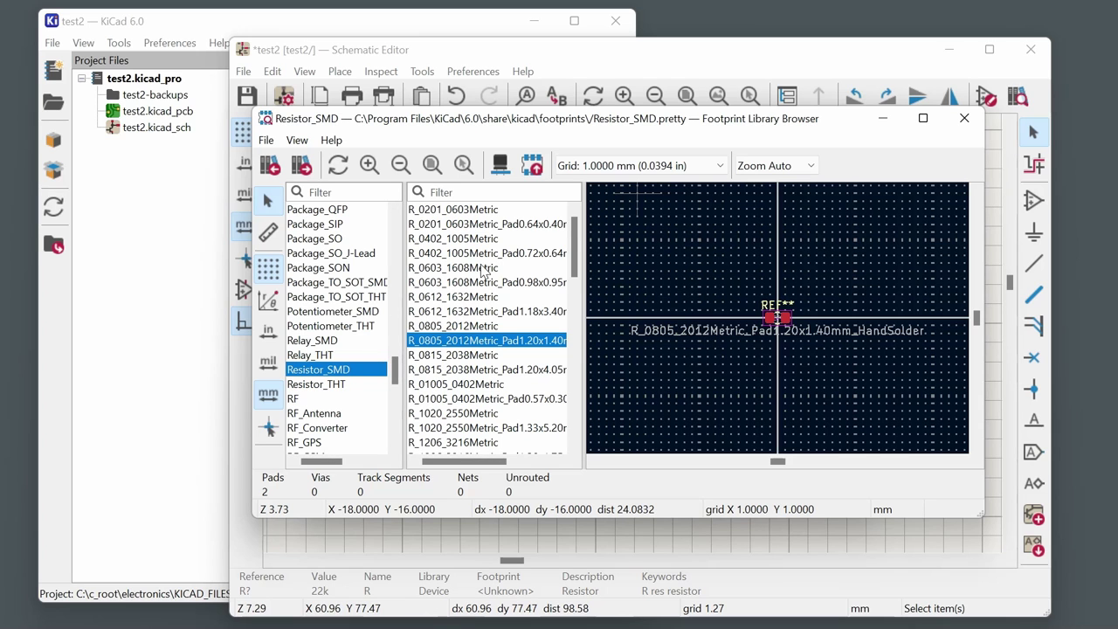
scroll(476, 292, down, 3)
scroll(476, 297, down, 4)
scroll(504, 365, up, 6)
key(Up)
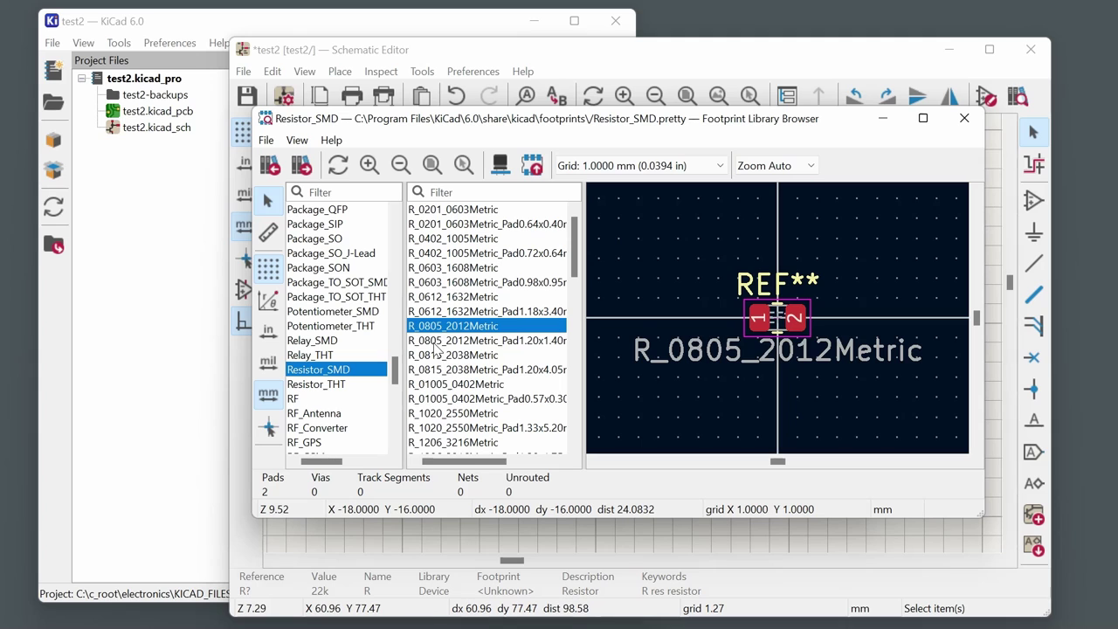
key(Down)
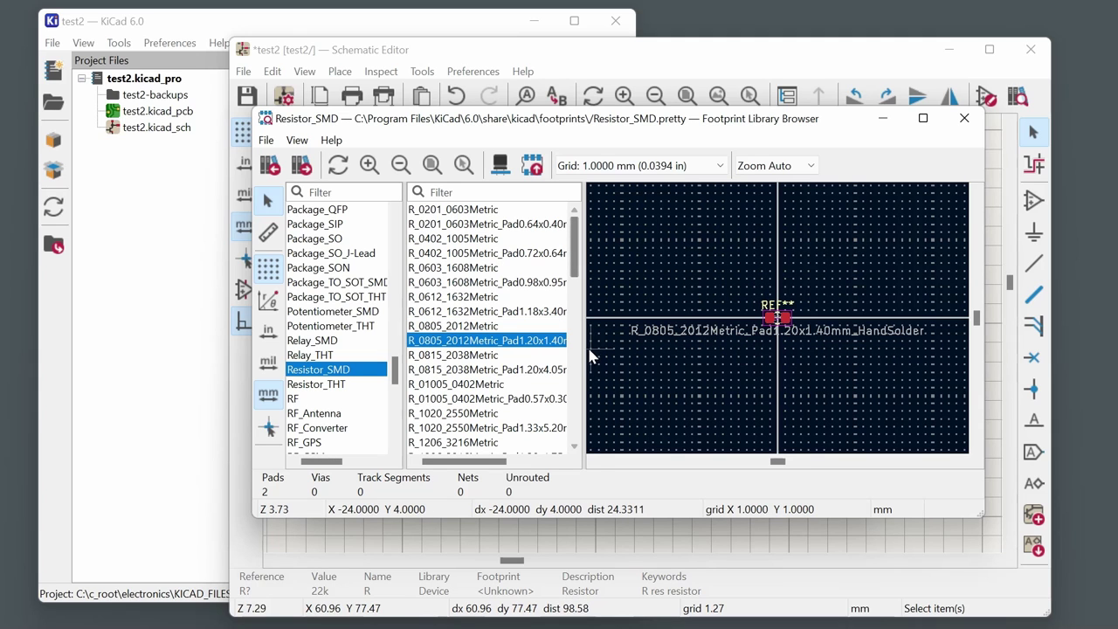
Assign the footprint Resistor_SMD:R_0805_2012Metric_Pad1.20x1.40mm_HandSolder to the 22k resistor and accept its properties.
drag(585, 356, 680, 358)
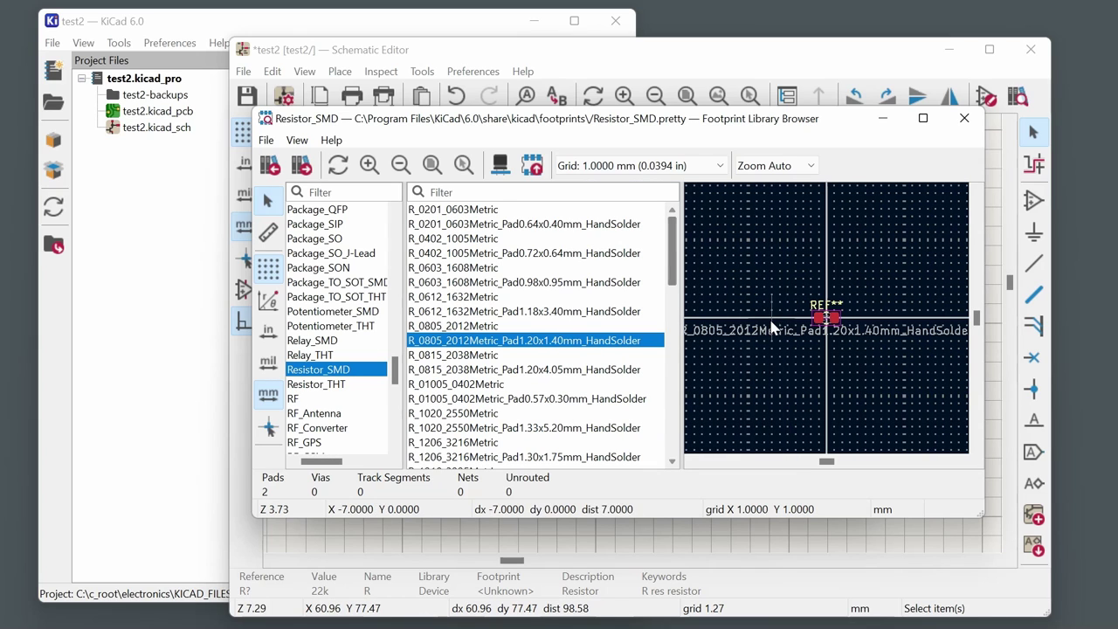
double_click(597, 341)
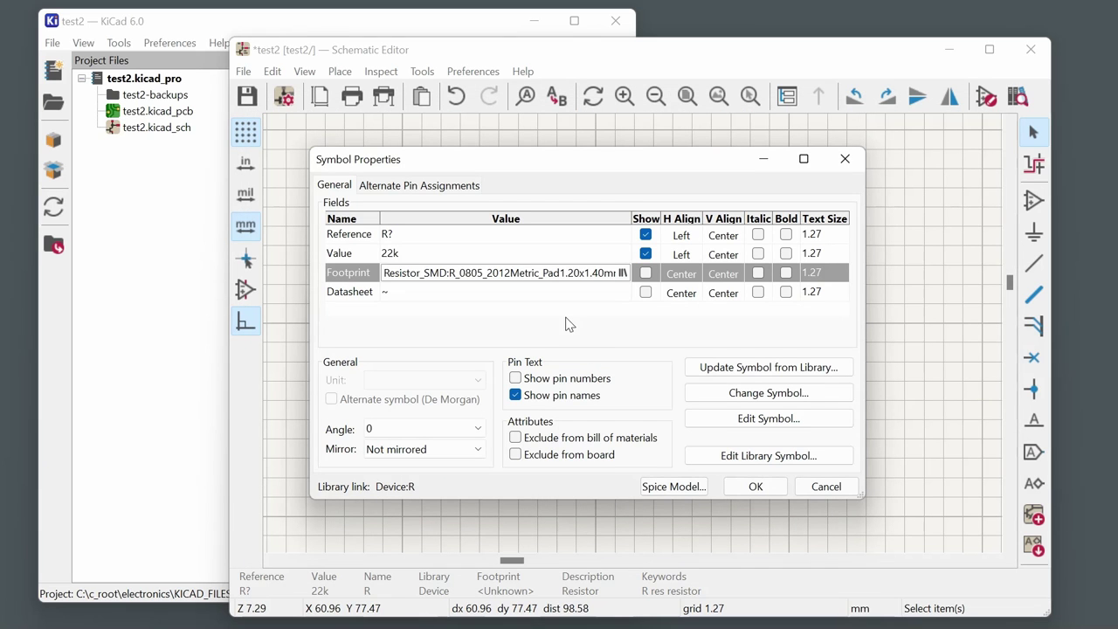
click(756, 490)
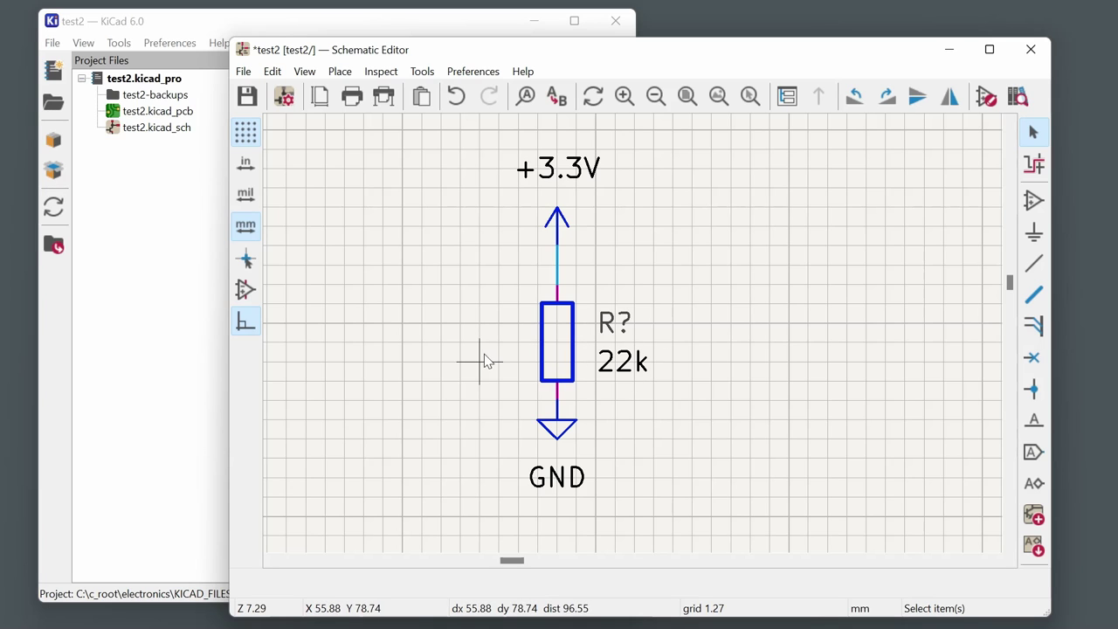
Copy the 22k resistor and place two vertical copies to its right, the second one lower and farther right.
click(556, 358)
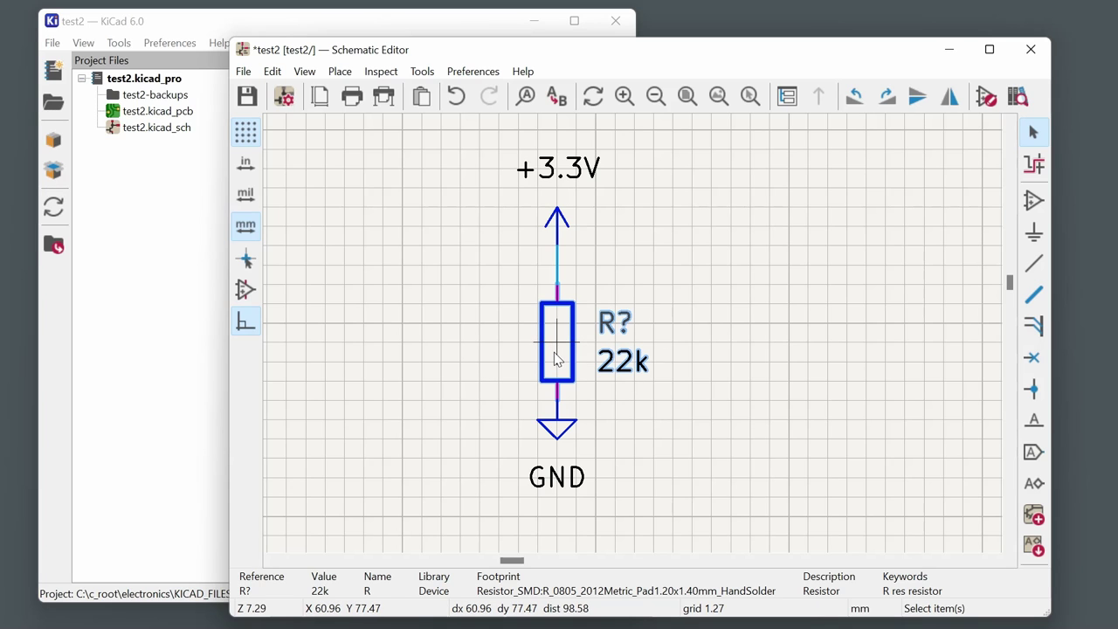
click(747, 360)
key(ctrl+v)
click(725, 272)
key(ctrl+v)
click(858, 409)
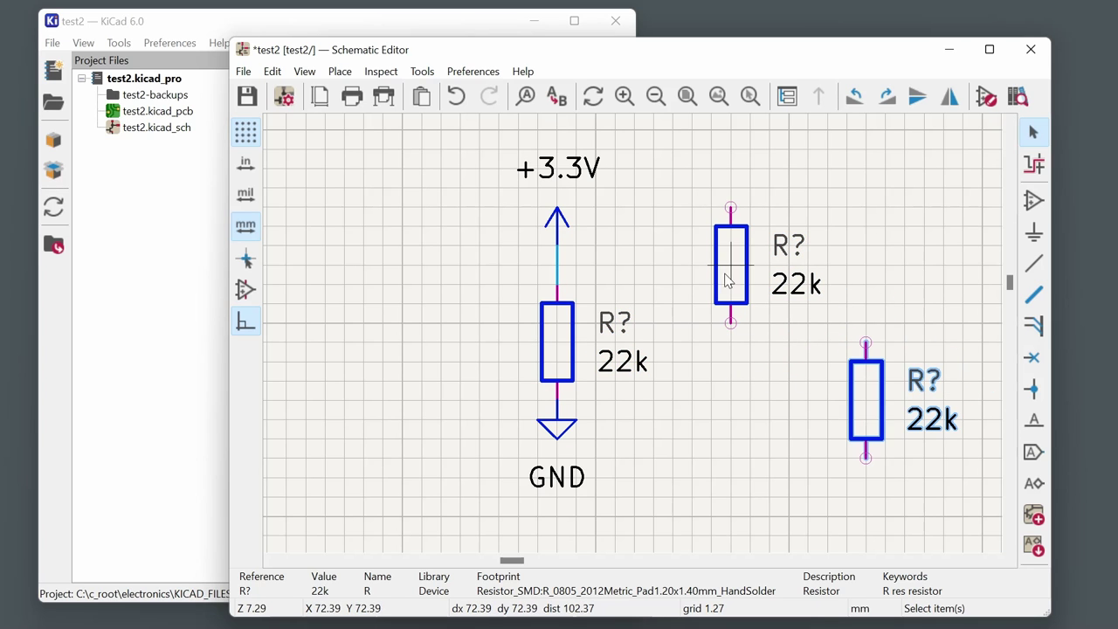
Set the value of the upper resistor copy to 10k.
click(731, 283)
key(v)
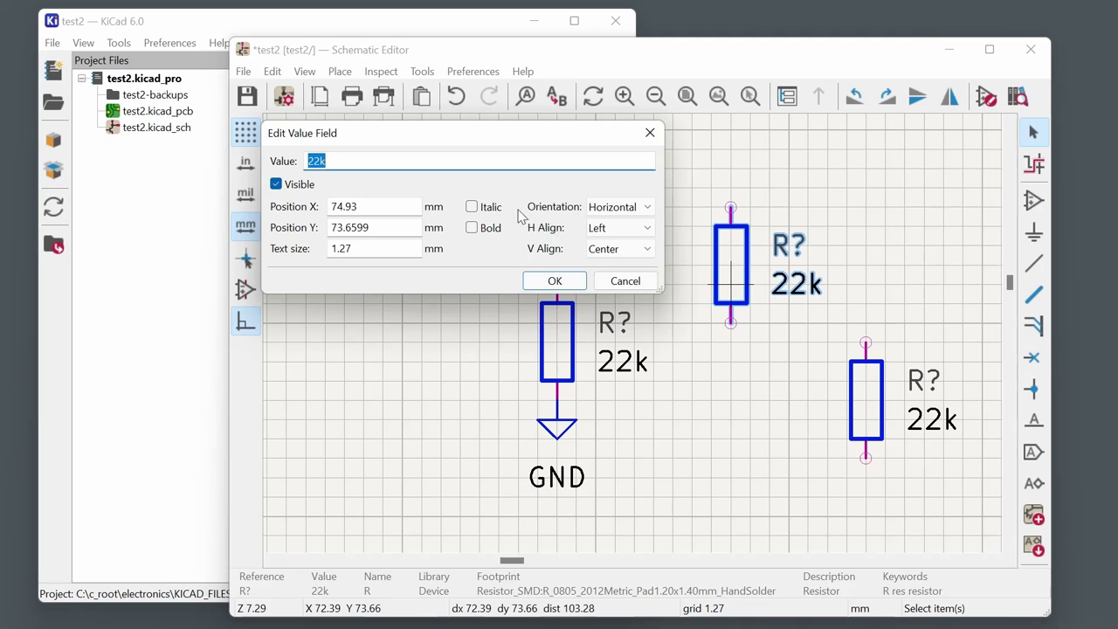
text(10k)
key(Return)
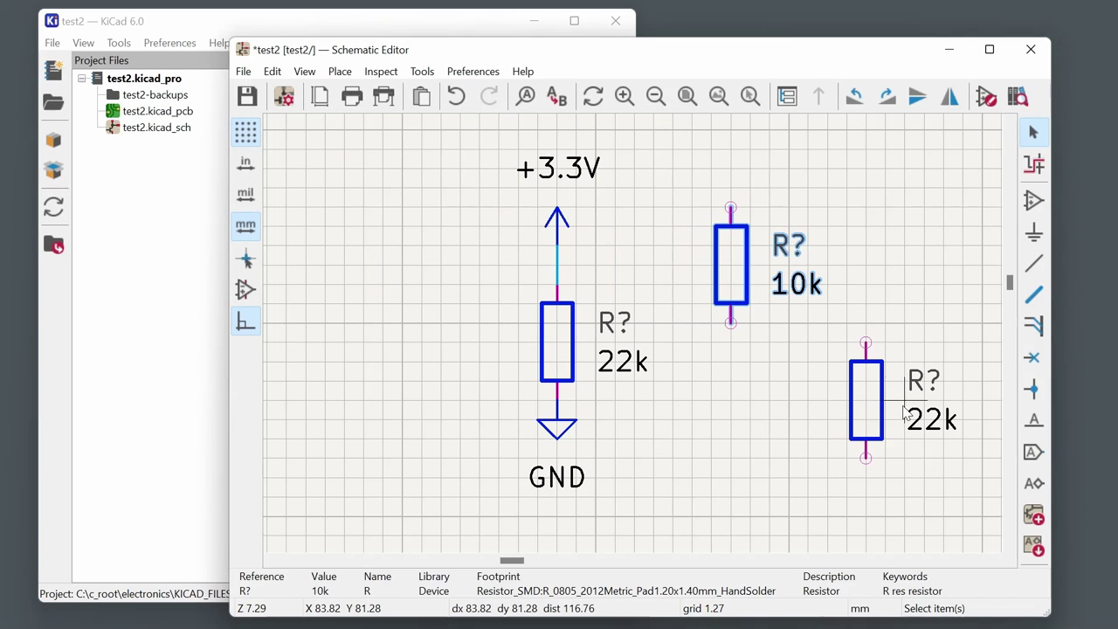
Set the value of the lower-right resistor copy to 100R.
click(864, 413)
double_click(864, 413)
key(Escape)
text(v)
text(100R)
key(Return)
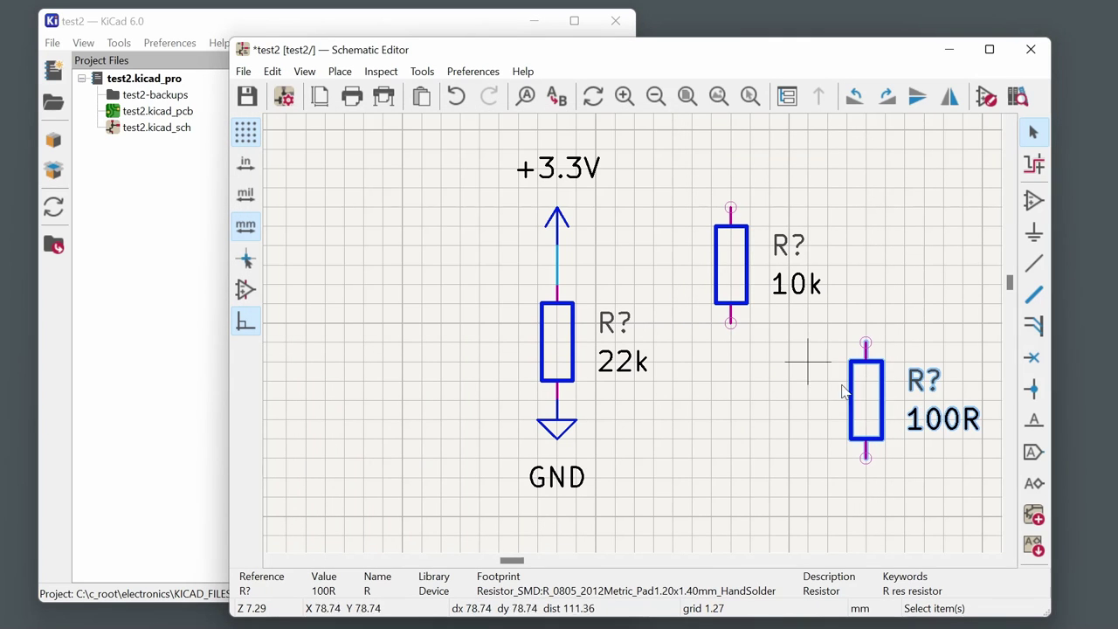
click(716, 449)
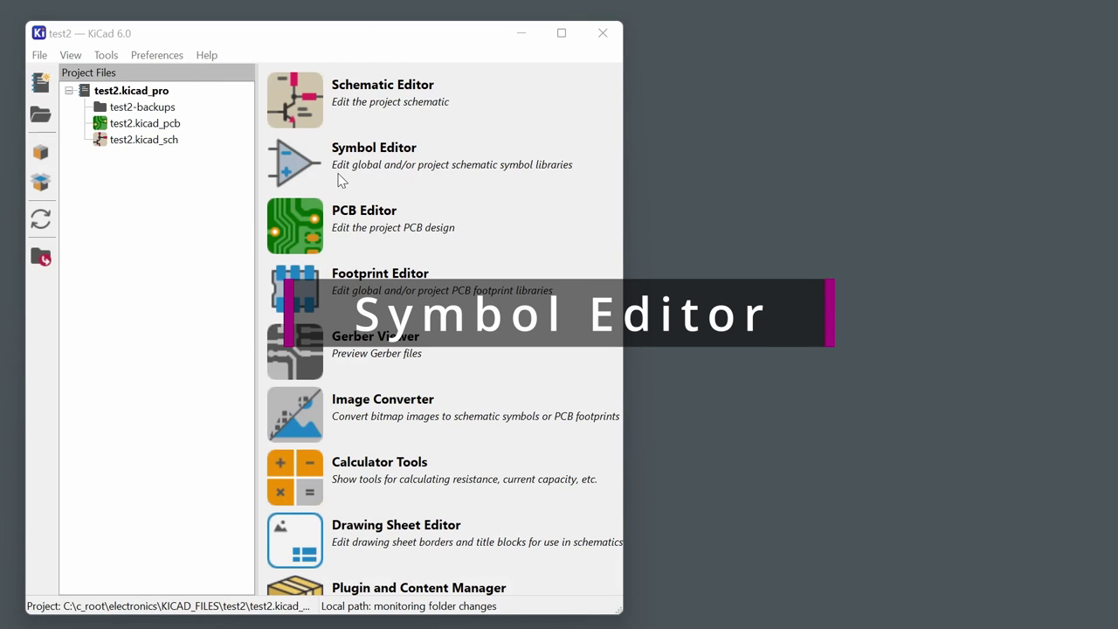
Open the Symbol Editor and look through its list of symbol libraries.
click(297, 170)
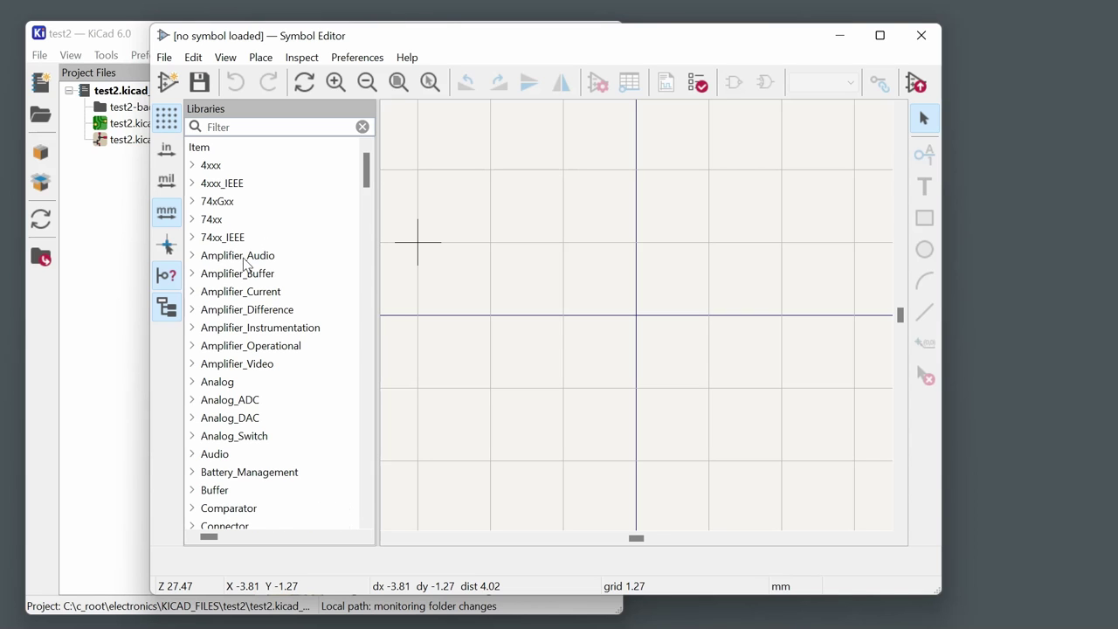
scroll(244, 265, down, 10)
scroll(242, 279, up, 4)
scroll(242, 279, up, 5)
scroll(241, 296, down, 8)
scroll(241, 295, up, 9)
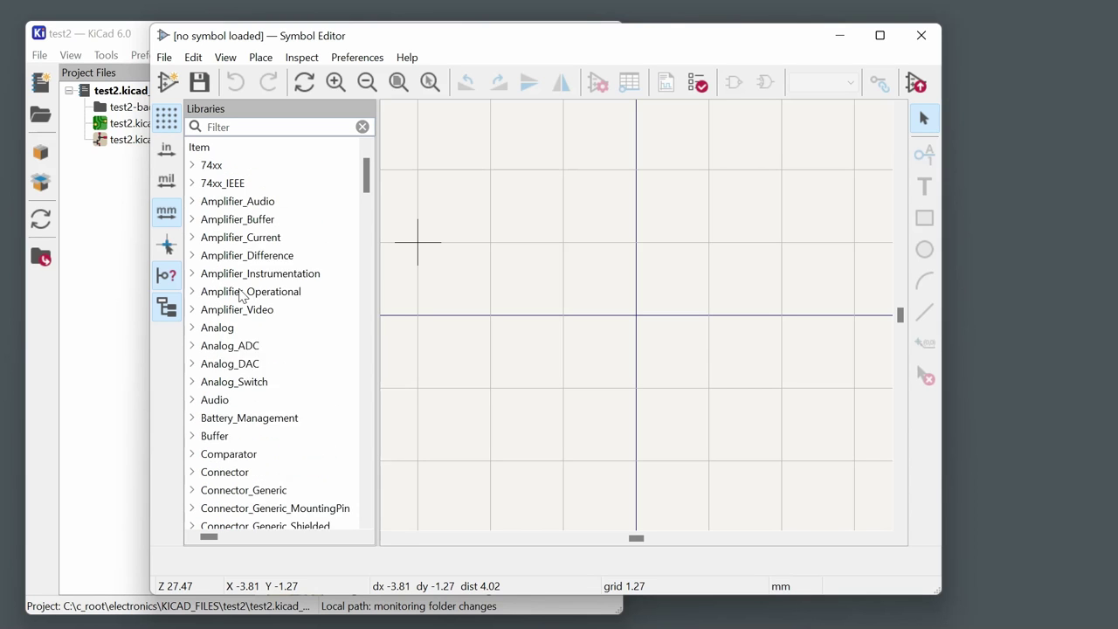
scroll(241, 296, up, 1)
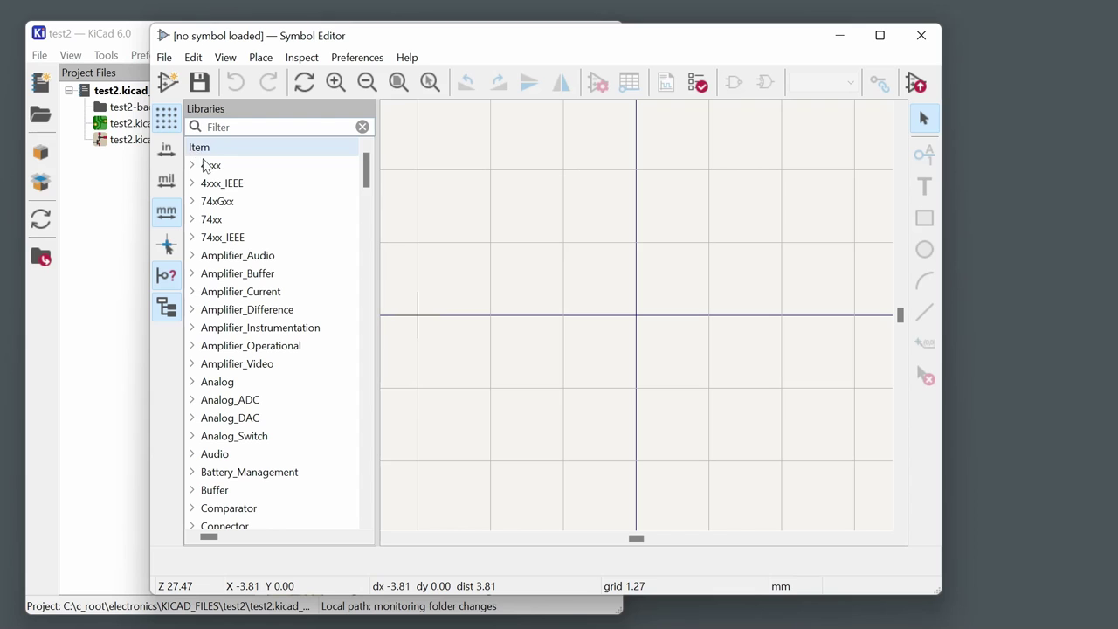
click(165, 58)
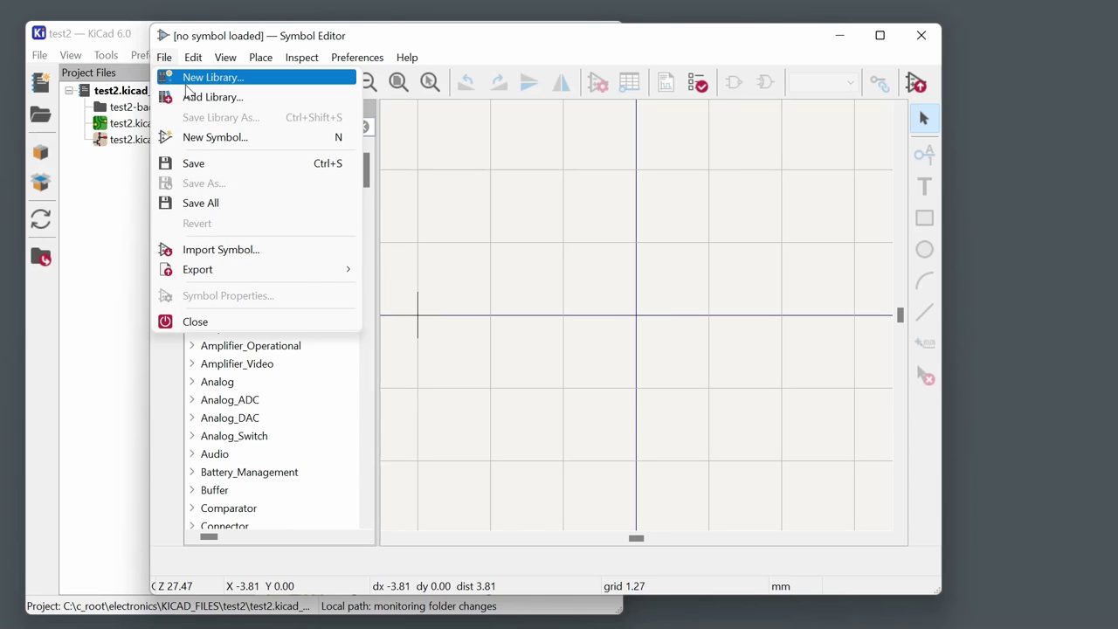
click(221, 96)
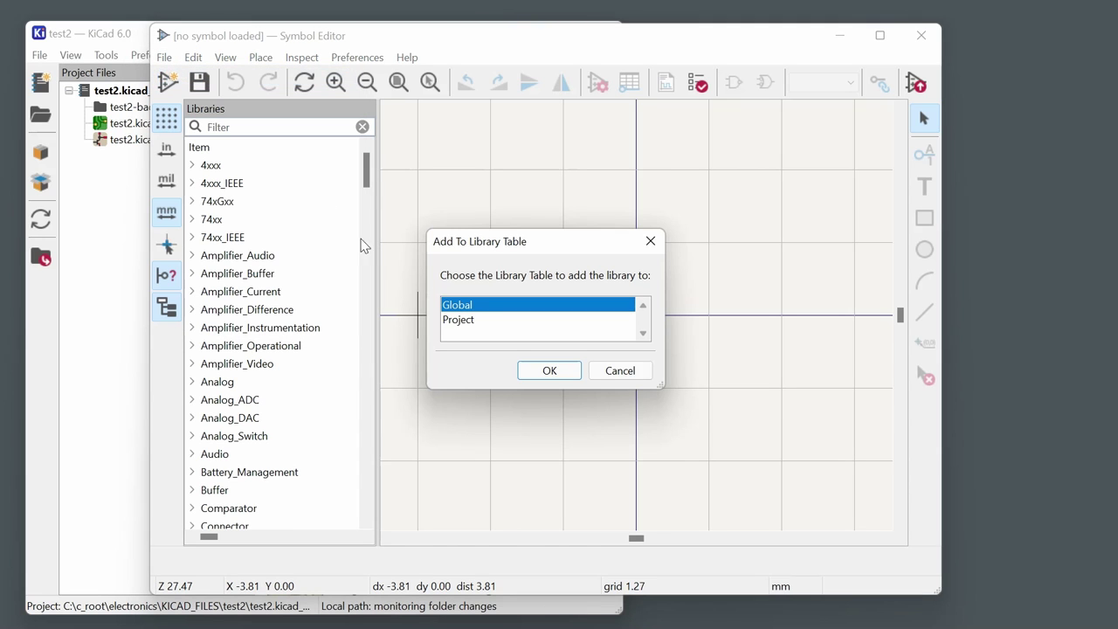
click(610, 374)
Search the symbol libraries for 7805 and load the L7805 symbol from Regulator_Linear.
scroll(341, 387, down, 20)
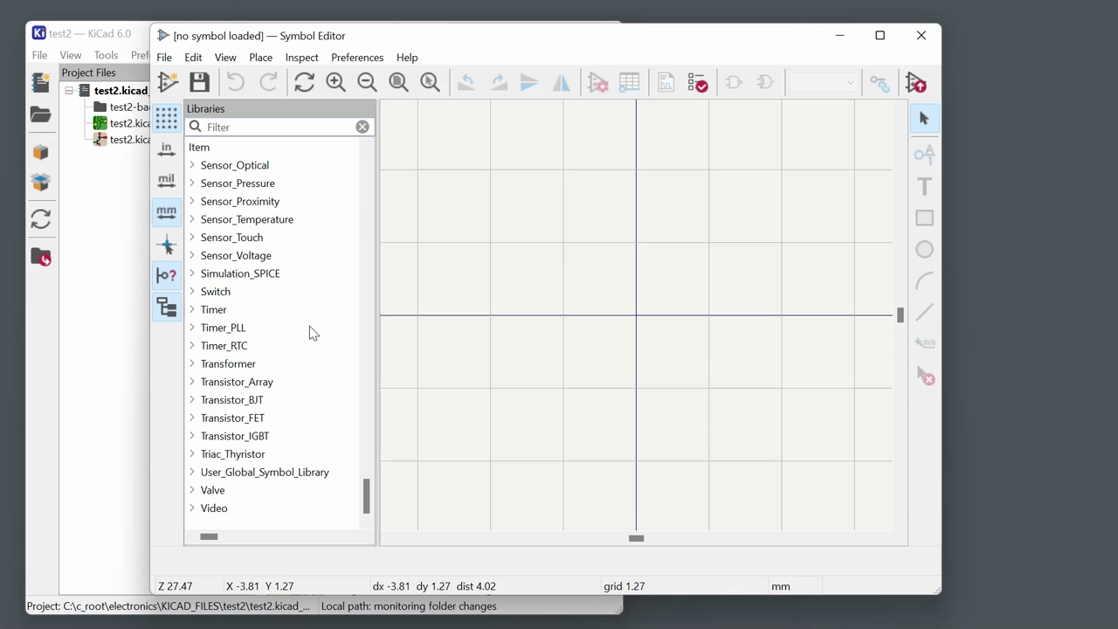
scroll(309, 327, up, 4)
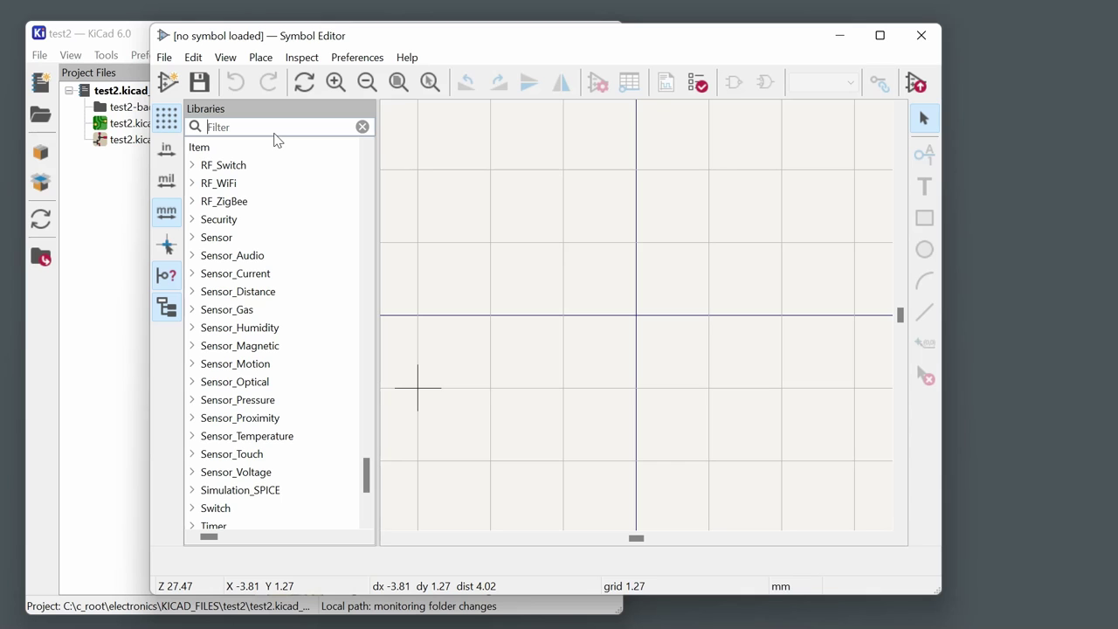
text(7805)
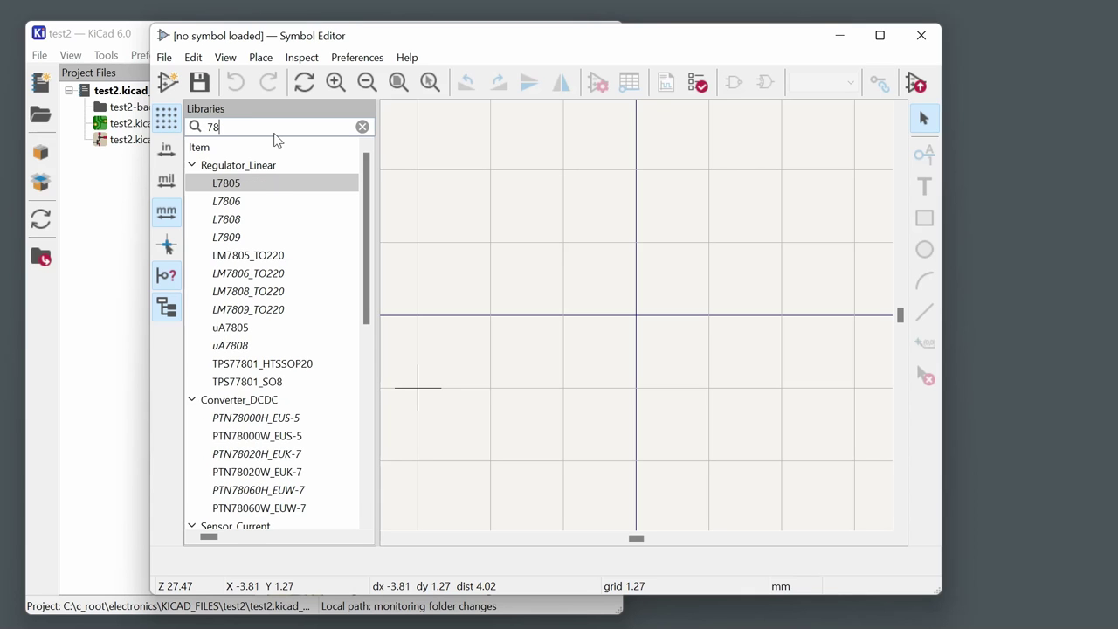
double_click(266, 185)
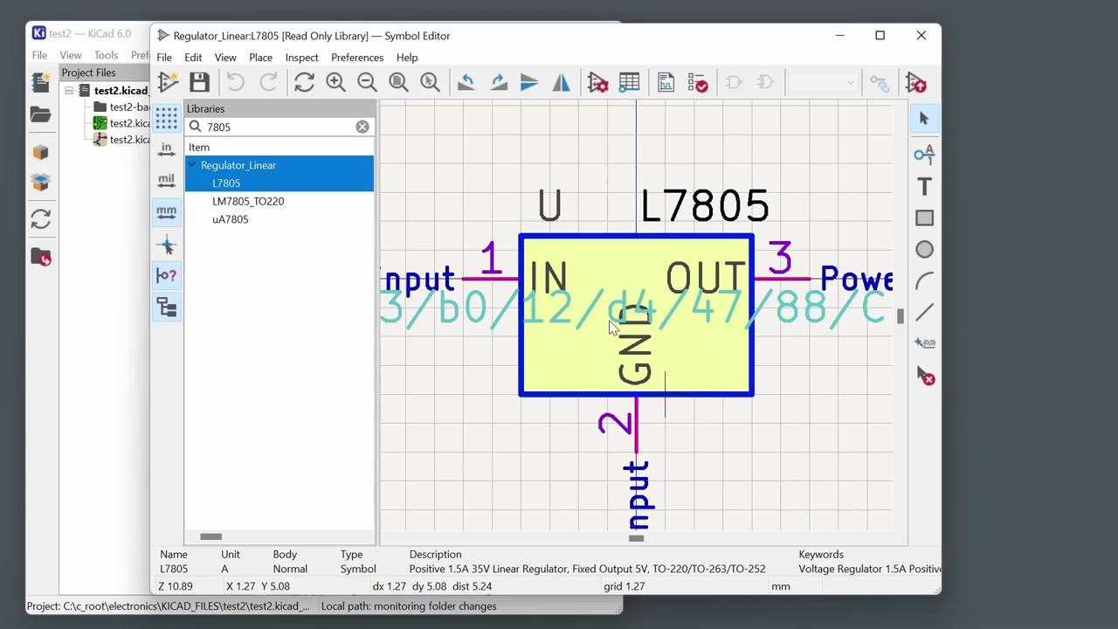
Save the L7805 symbol under the name 4805 in User_Global_Symbol_Library.
right_click(262, 186)
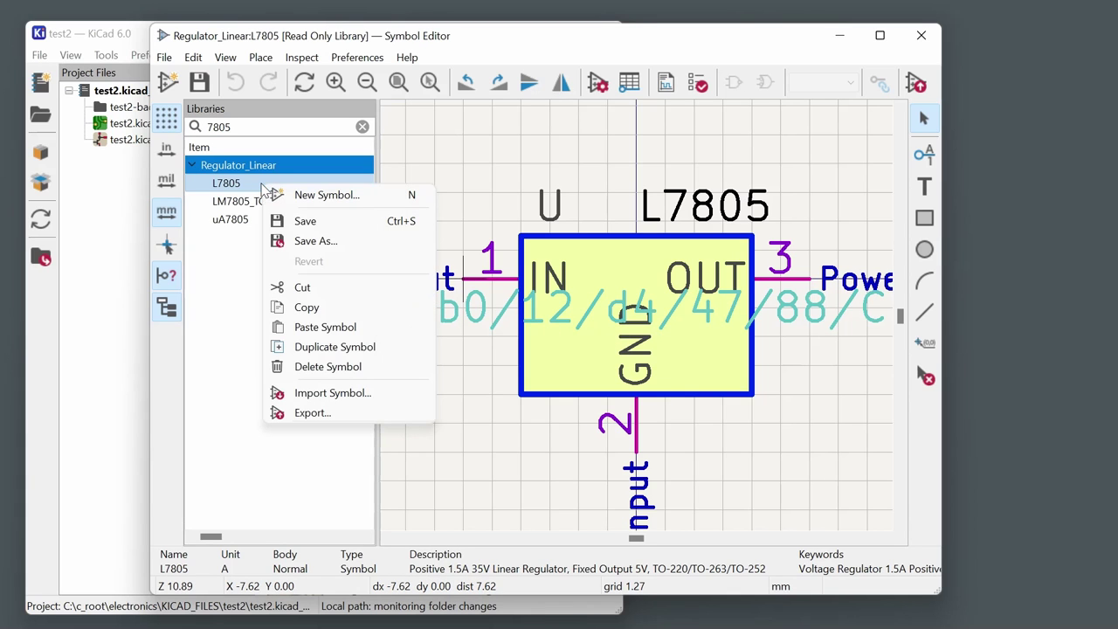
click(316, 241)
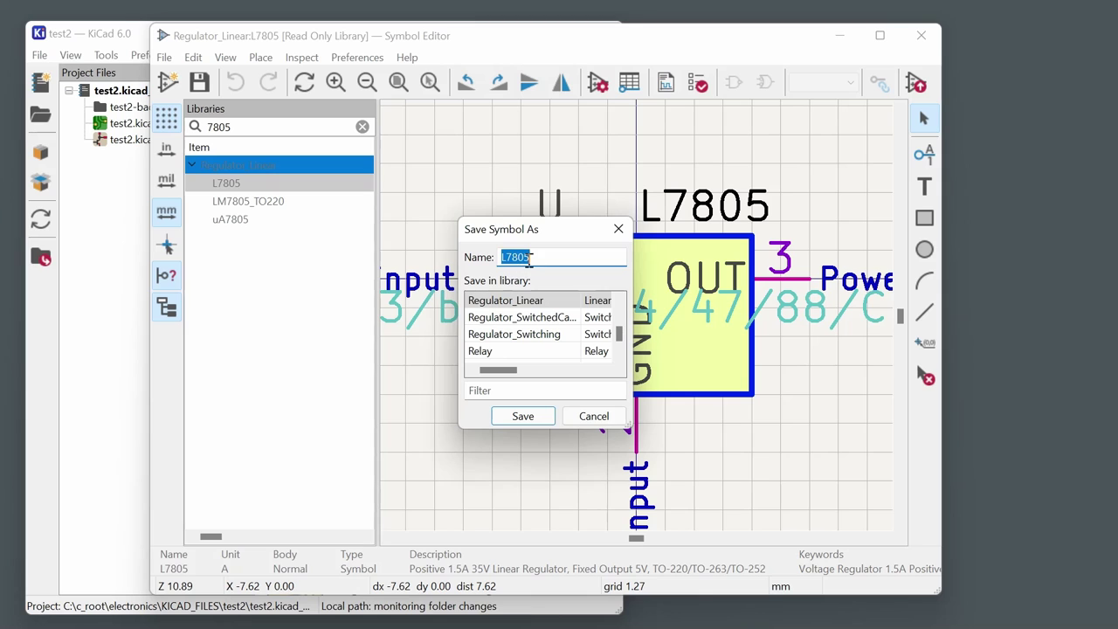
scroll(533, 350, down, 10)
scroll(533, 350, up, 1)
scroll(535, 351, down, 1)
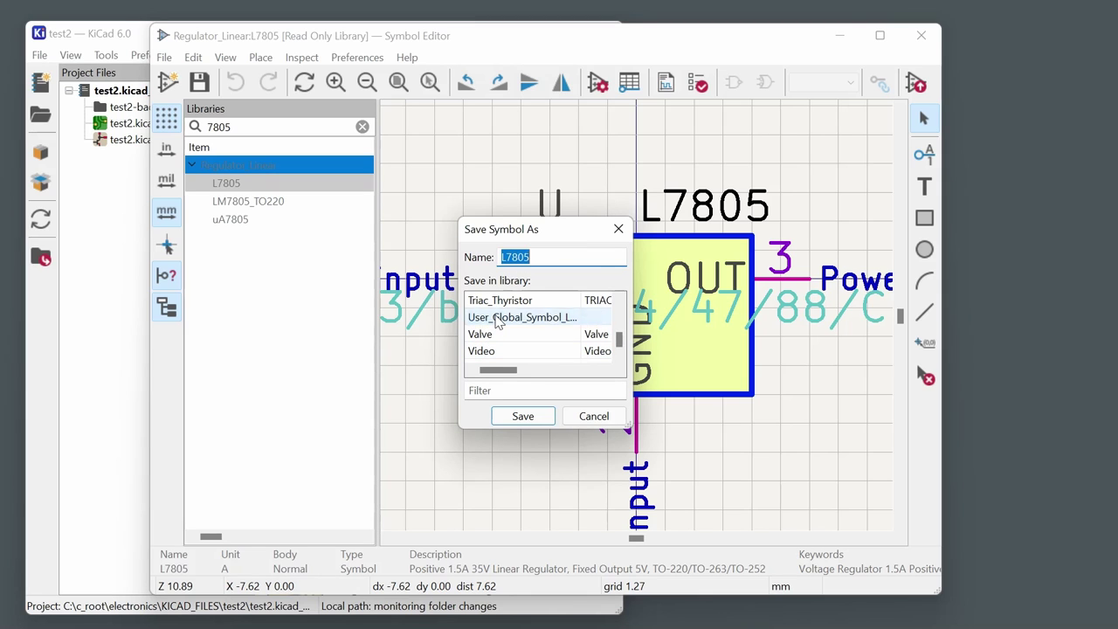
click(501, 320)
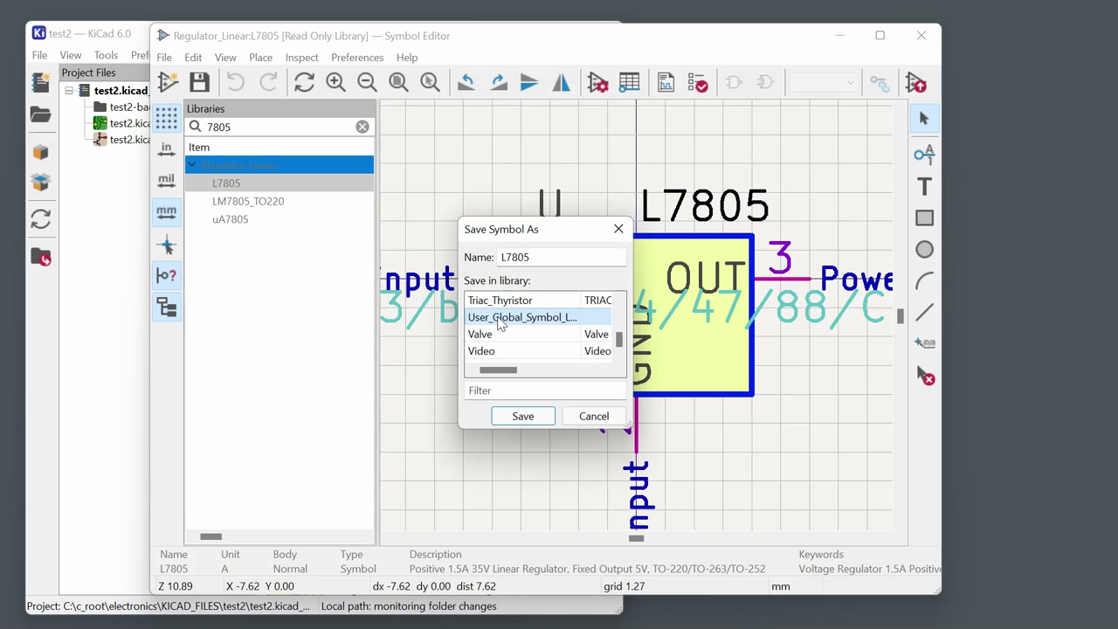
double_click(537, 253)
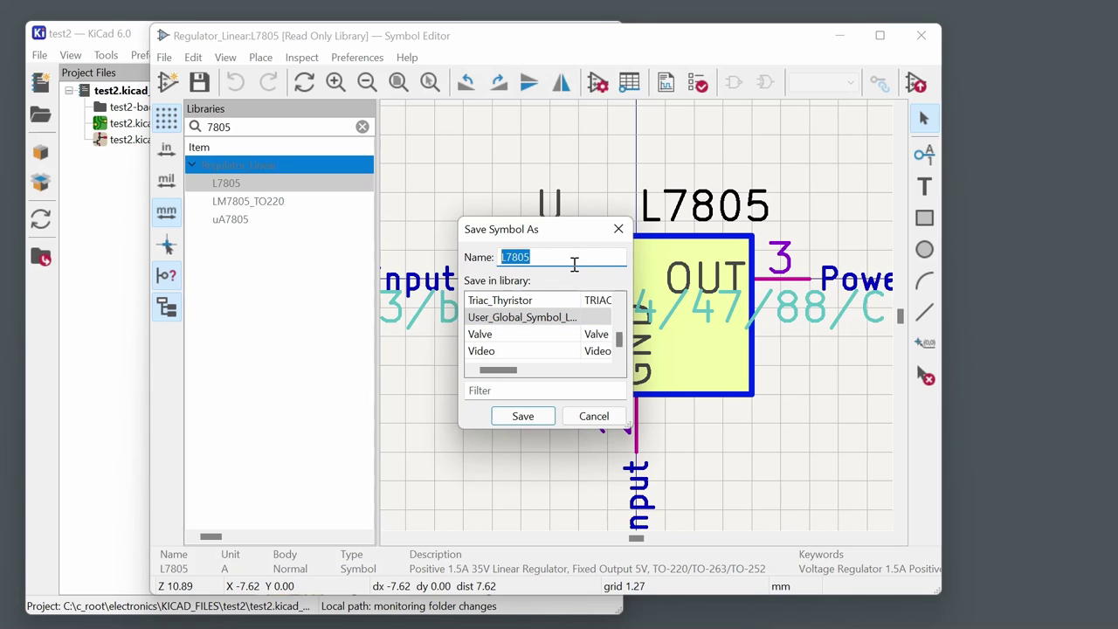
text(480)
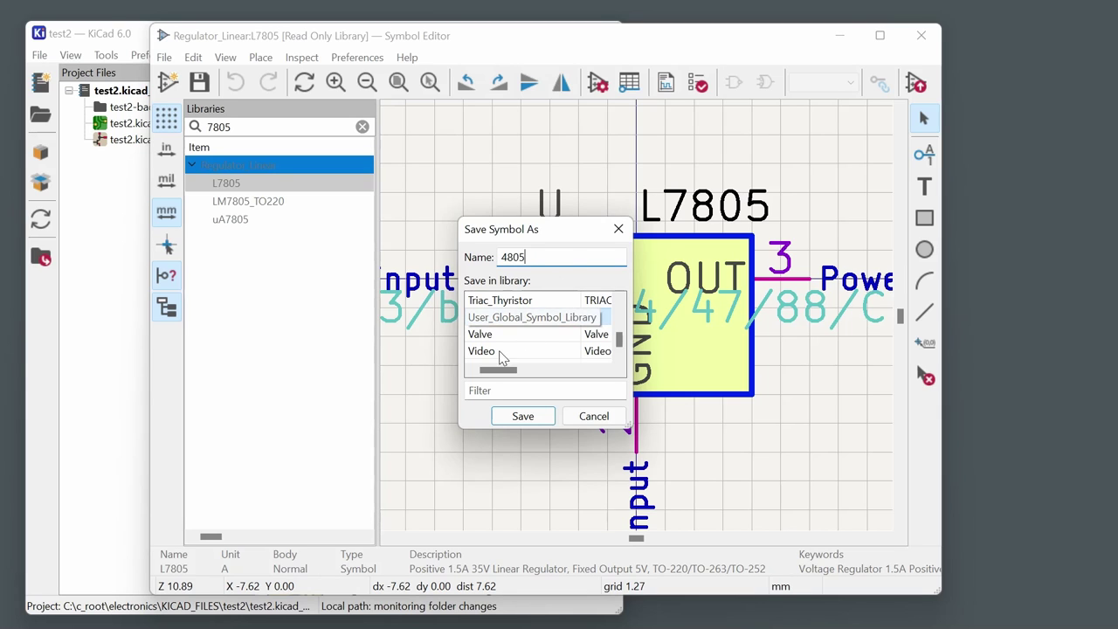
click(527, 320)
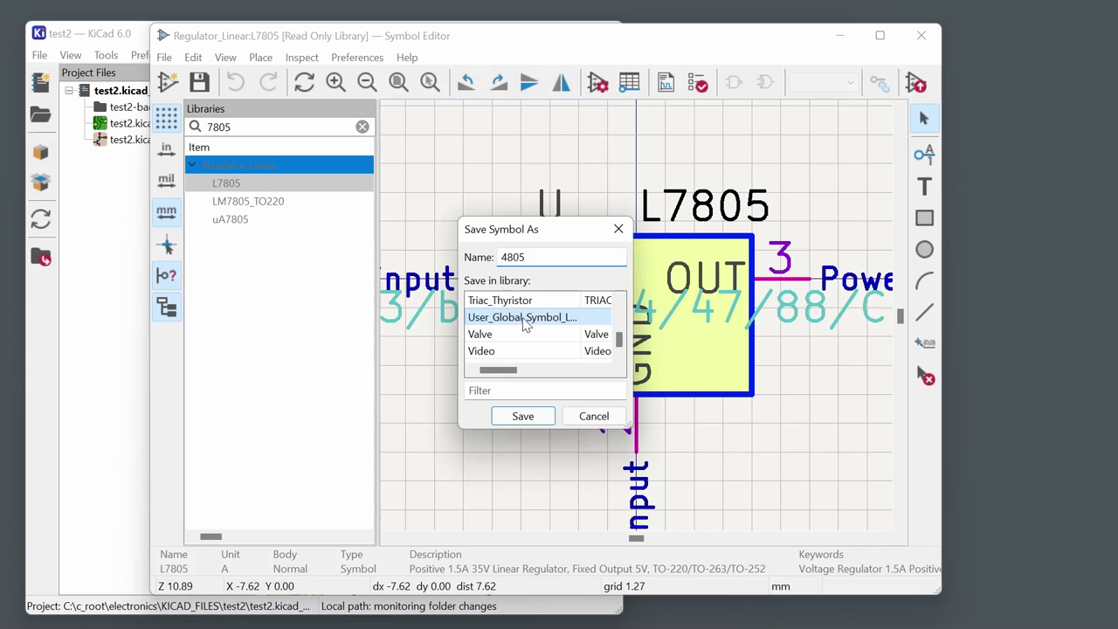
click(521, 421)
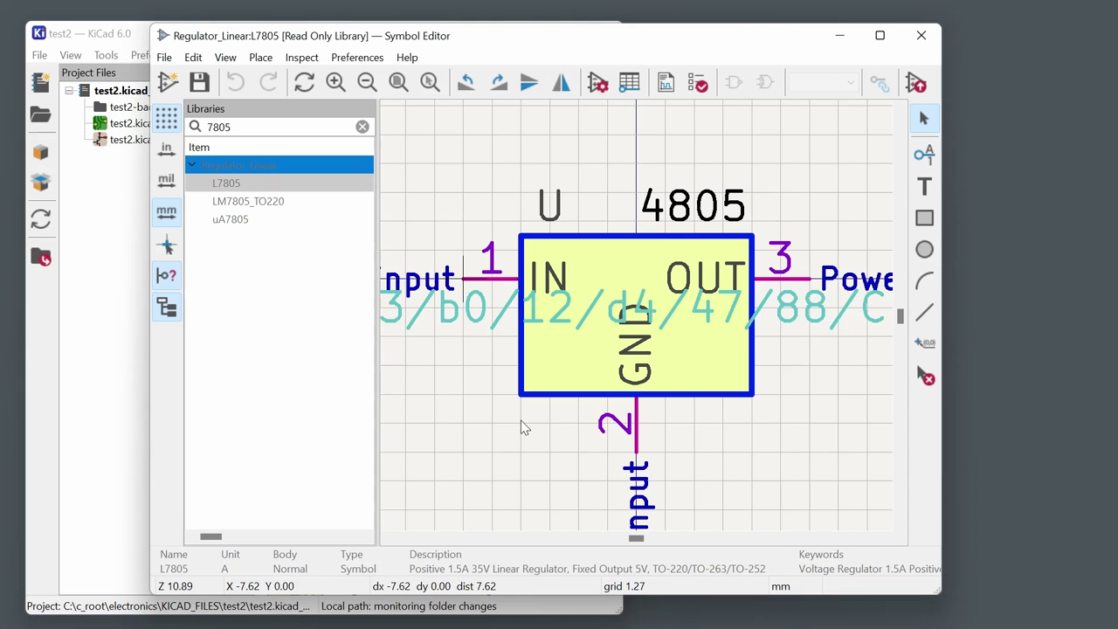
Clear the library filter and expand User_Global_Symbol_Library to locate the 4805 symbol.
click(362, 127)
scroll(292, 228, down, 20)
scroll(224, 456, up, 1)
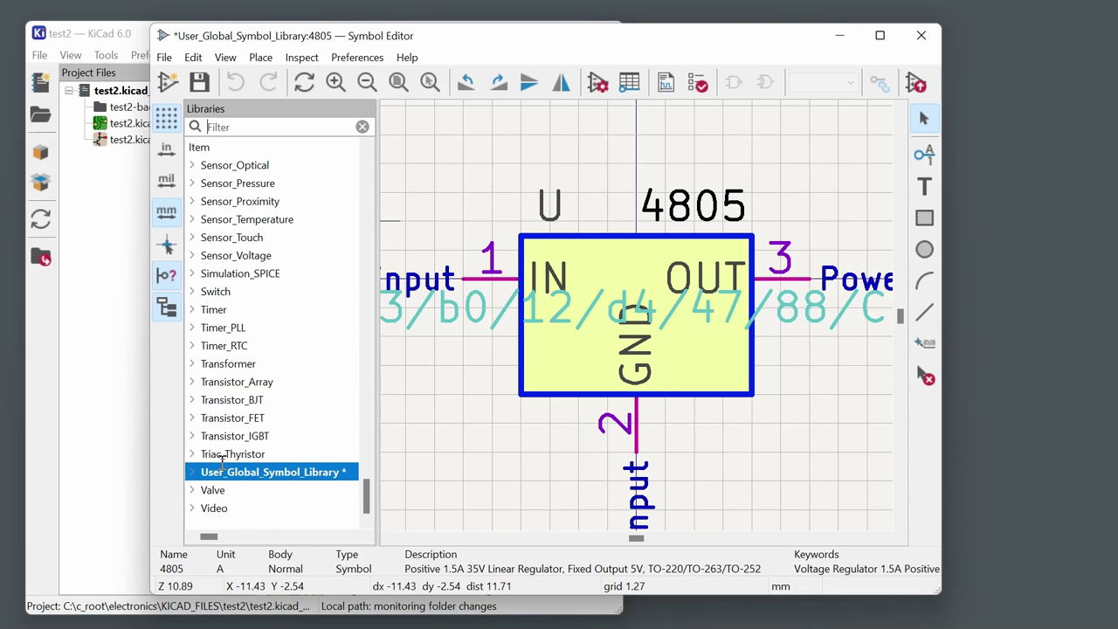
double_click(207, 472)
scroll(249, 495, down, 2)
scroll(245, 489, up, 1)
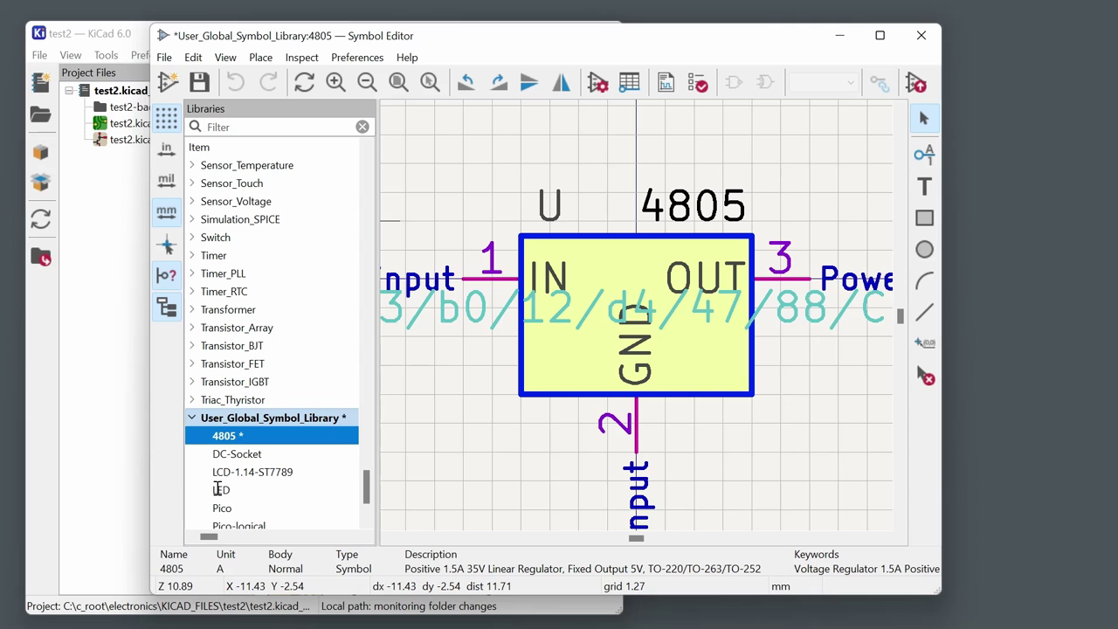
click(262, 418)
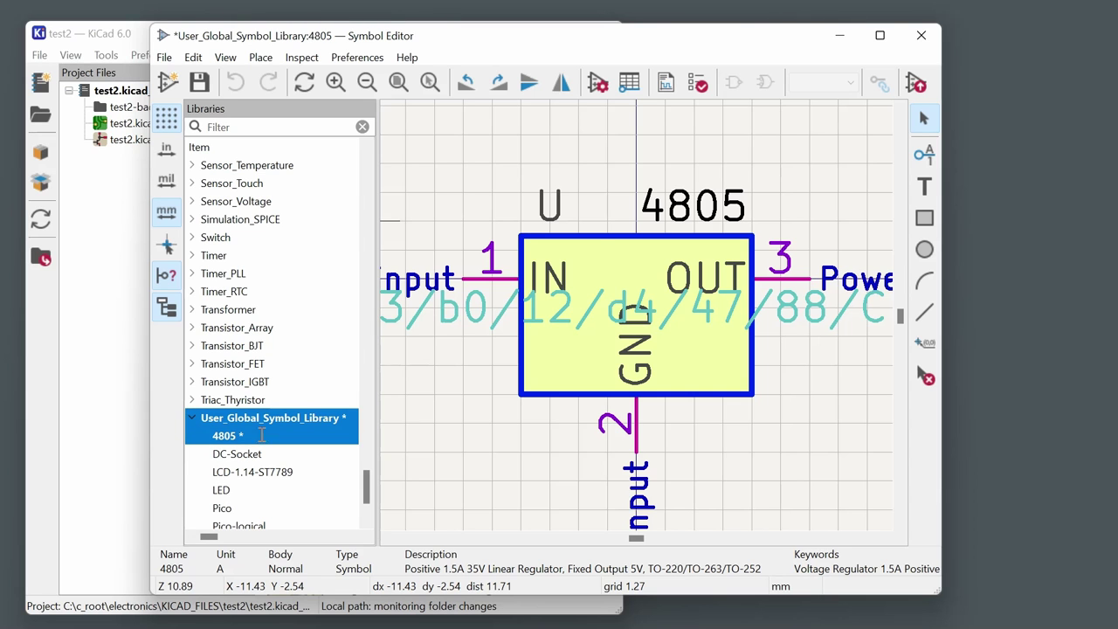
Duplicate the IN pin, rotate the copy 180° and place it inside the body at its lower right edge.
scroll(644, 341, down, 3)
scroll(622, 293, up, 2)
scroll(644, 273, down, 1)
scroll(643, 272, down, 1)
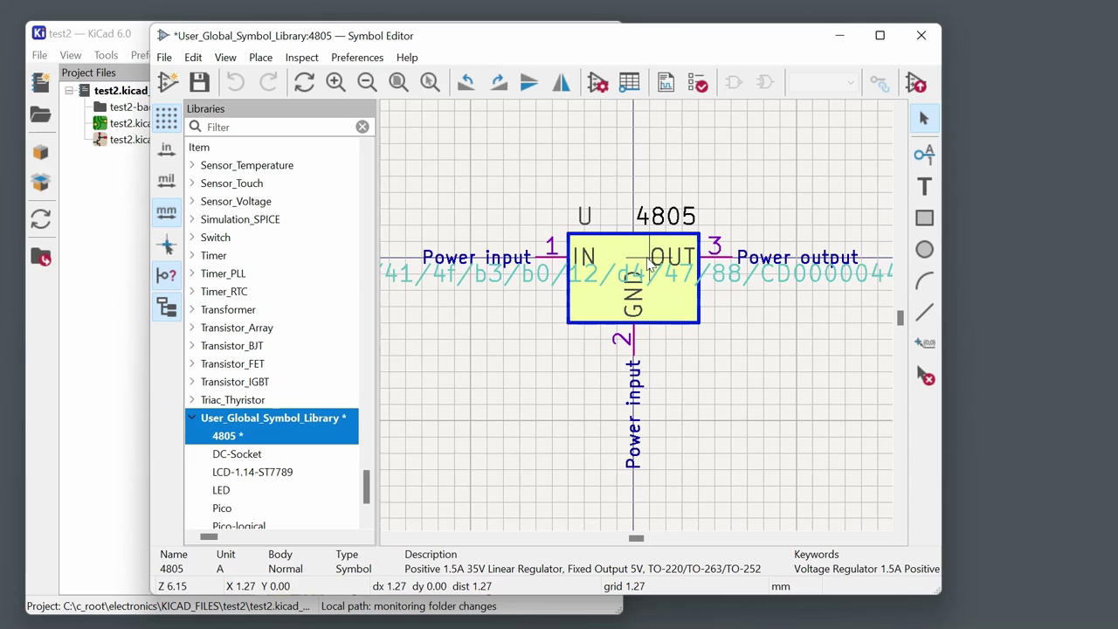
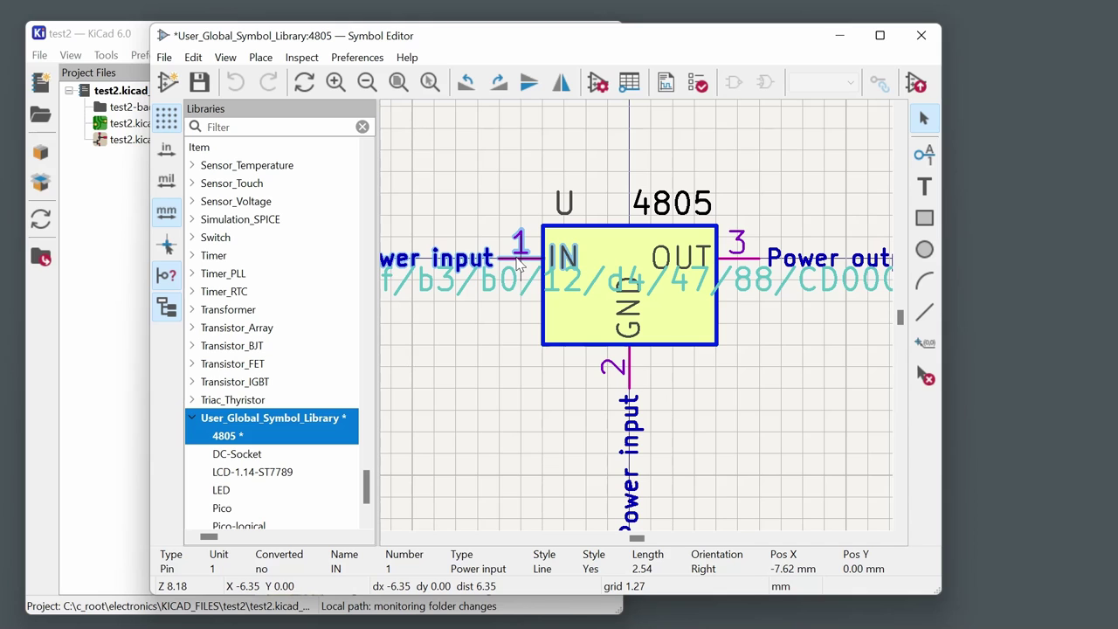
key(ctrl+d)
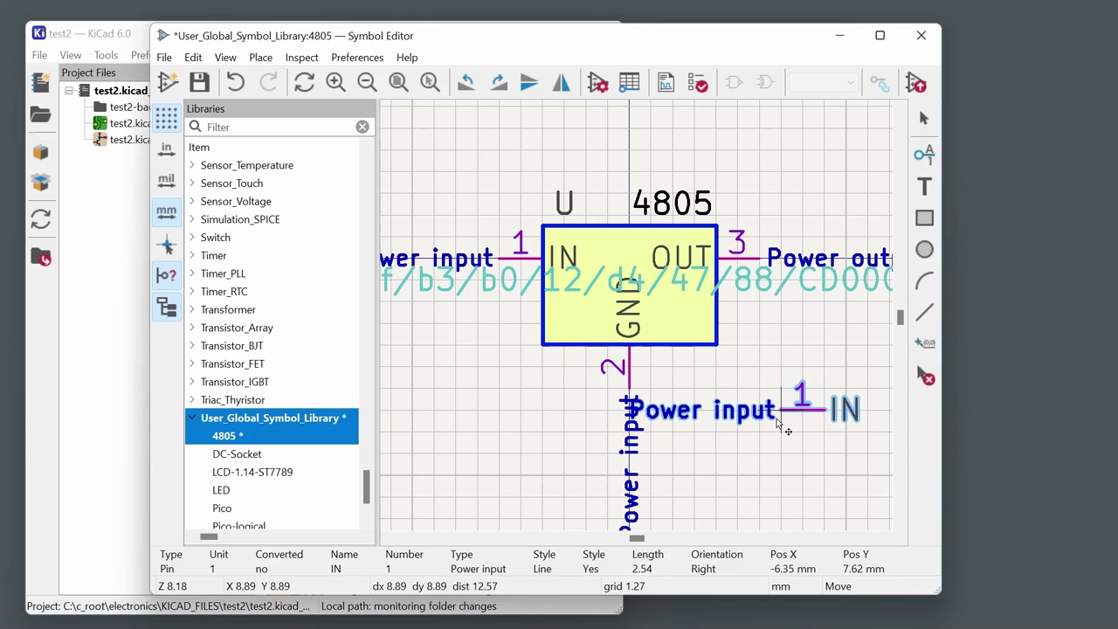
key(r)
key(r)
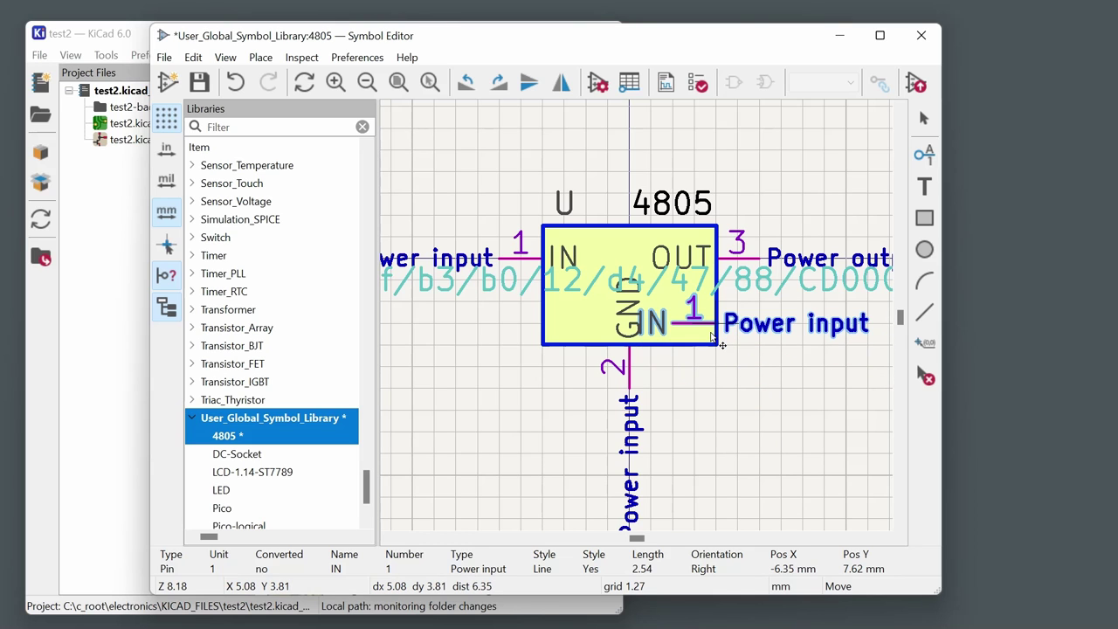
click(713, 339)
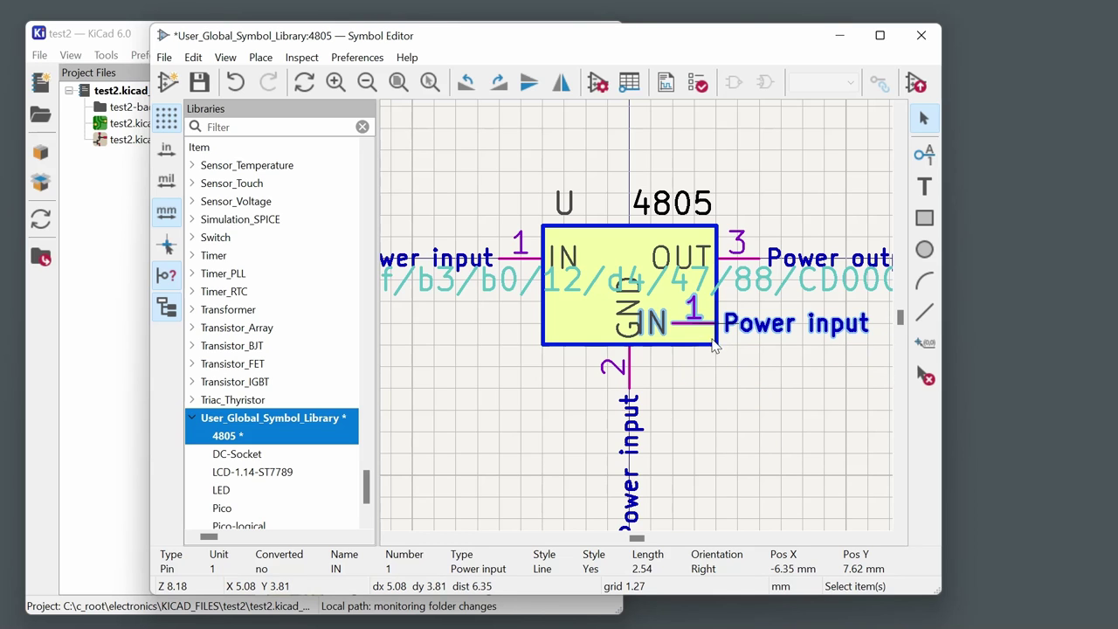
click(585, 372)
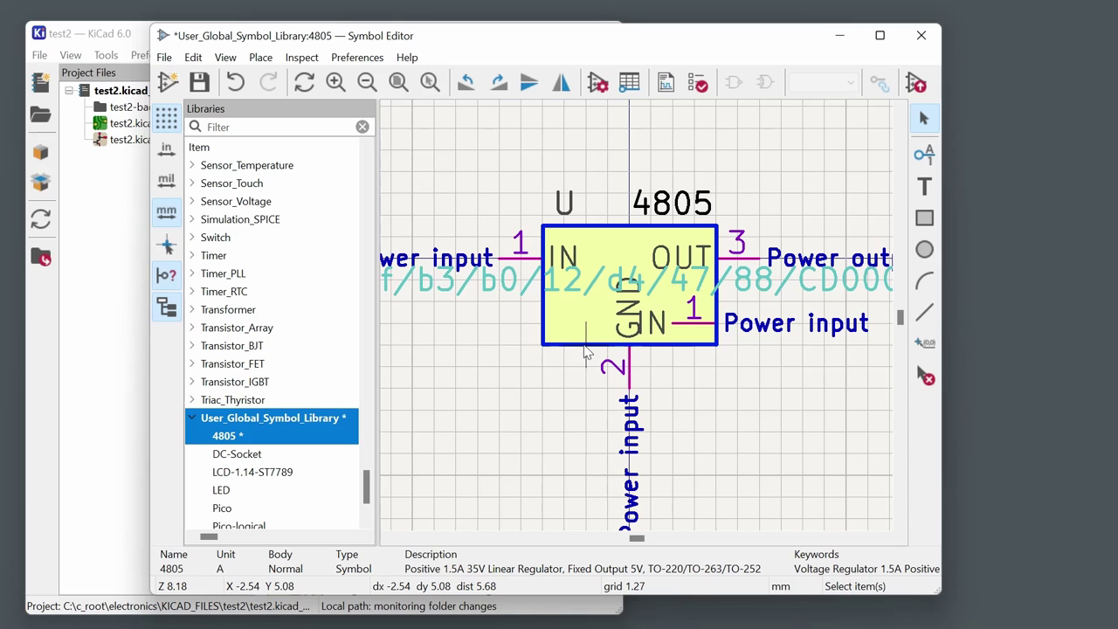
Move the GND pin about 5 mm down and stretch the body rectangle down to it, about 12 mm high.
click(630, 375)
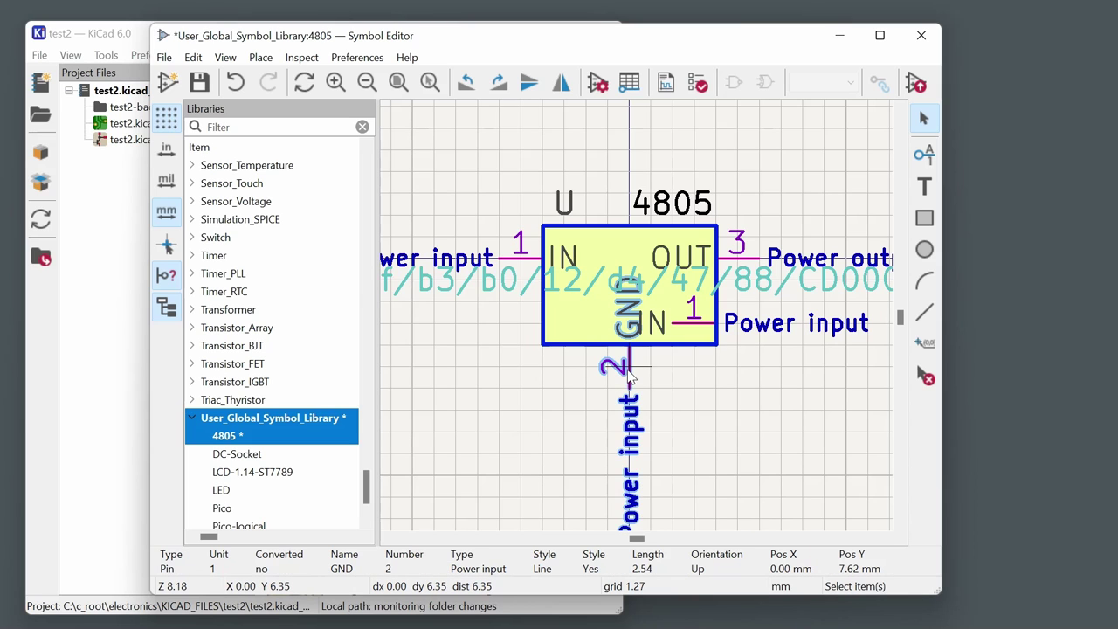
drag(630, 376, 626, 472)
click(596, 345)
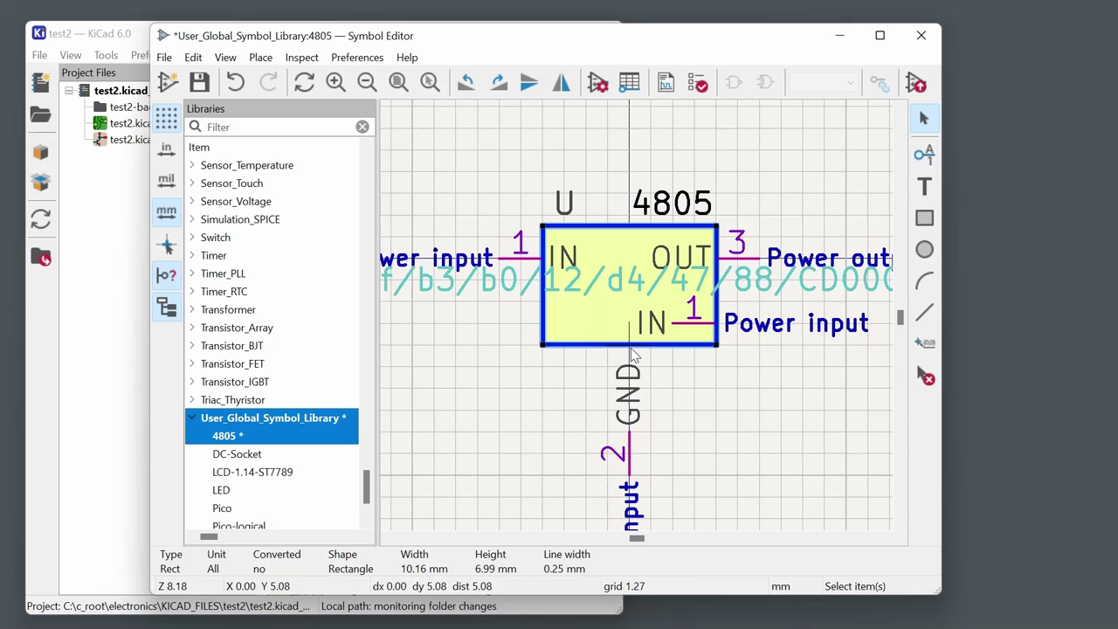
drag(542, 346, 543, 432)
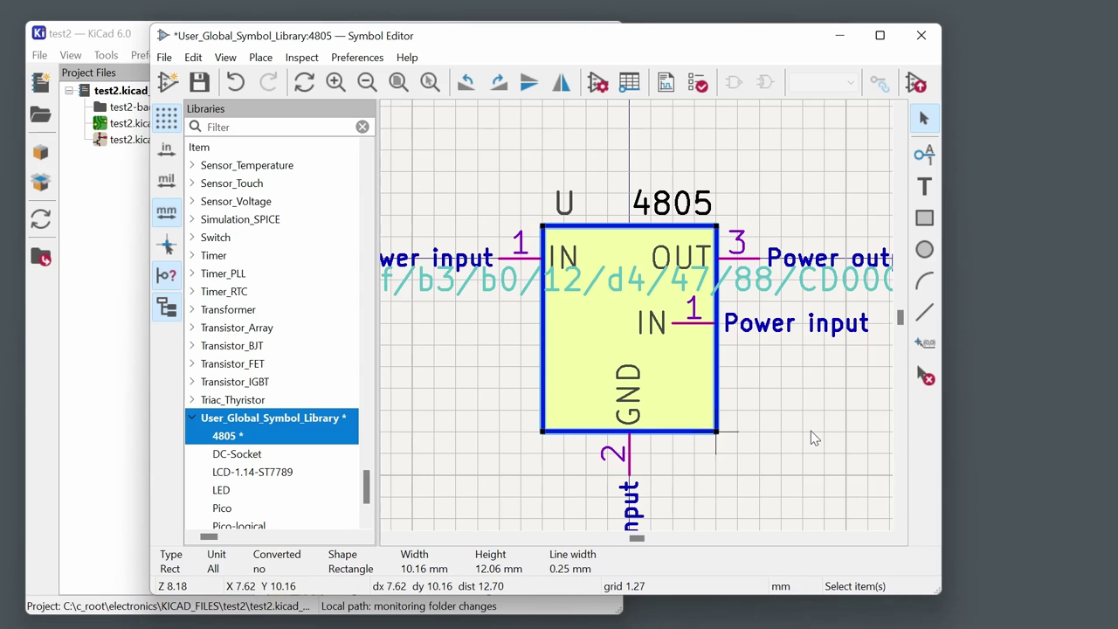
Move the duplicated IN pin outward so it attaches to the outside of the body's right edge, below OUT.
click(477, 193)
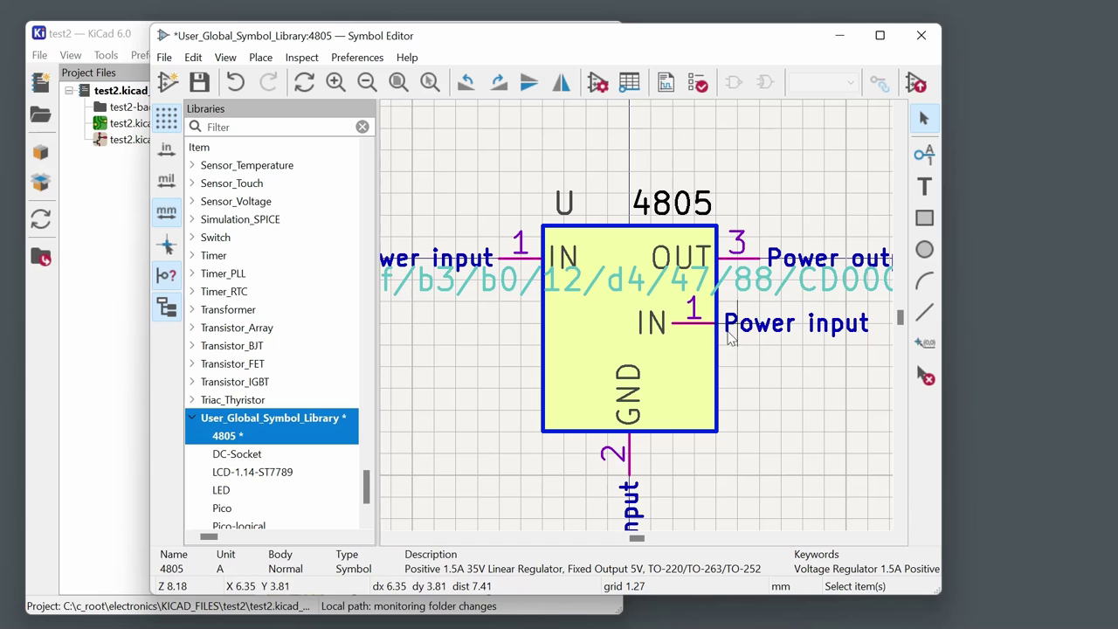
drag(687, 331, 761, 346)
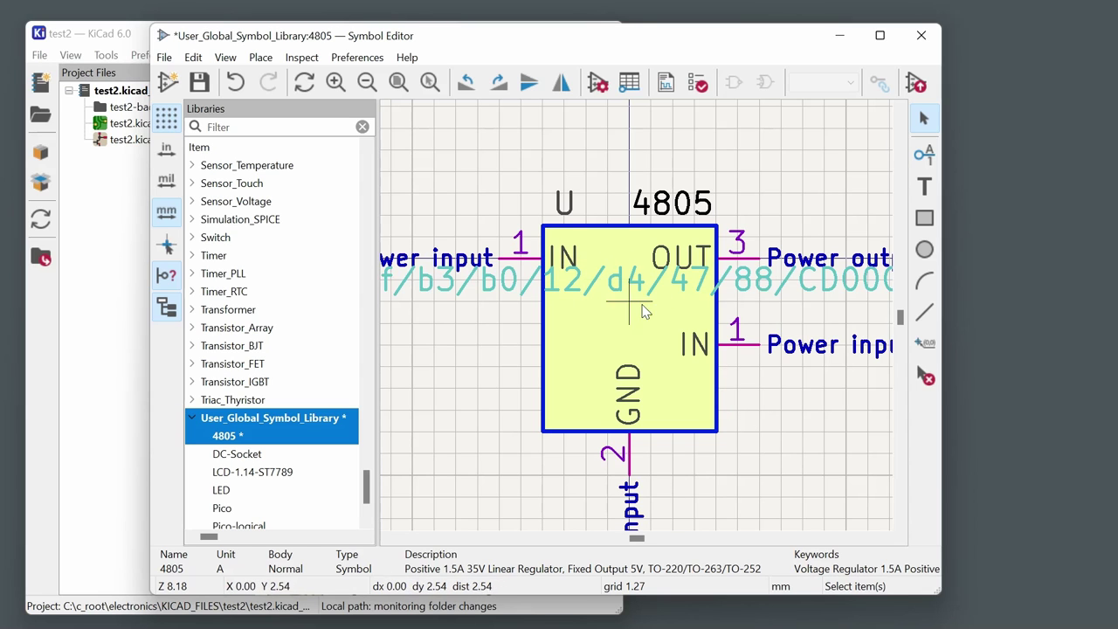
Change the OUT pin's number to 4 in its pin properties.
double_click(756, 261)
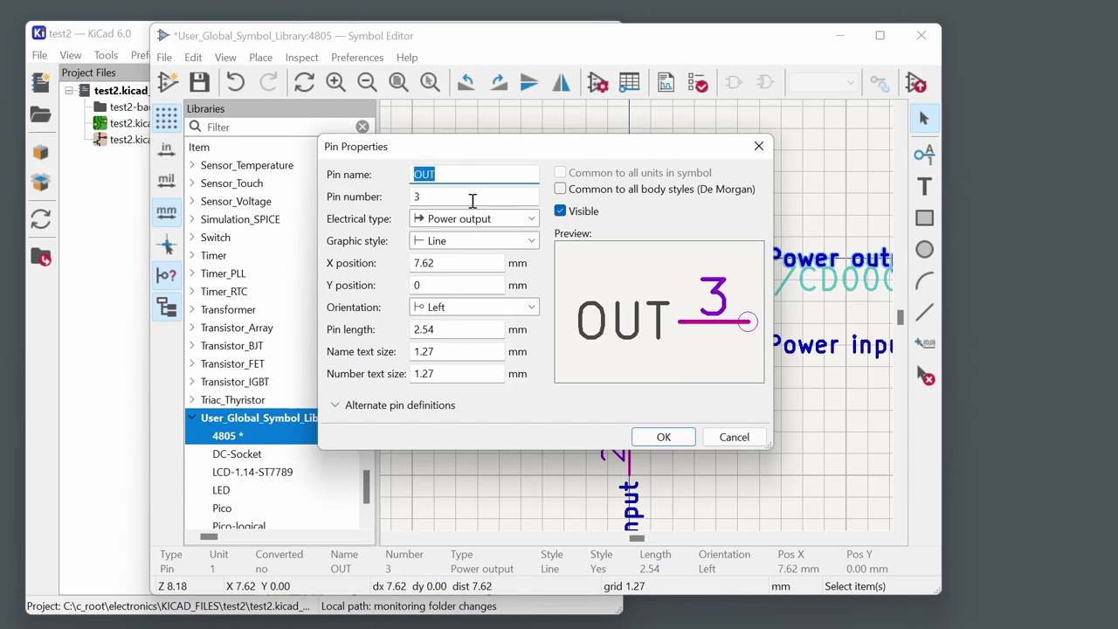
click(432, 197)
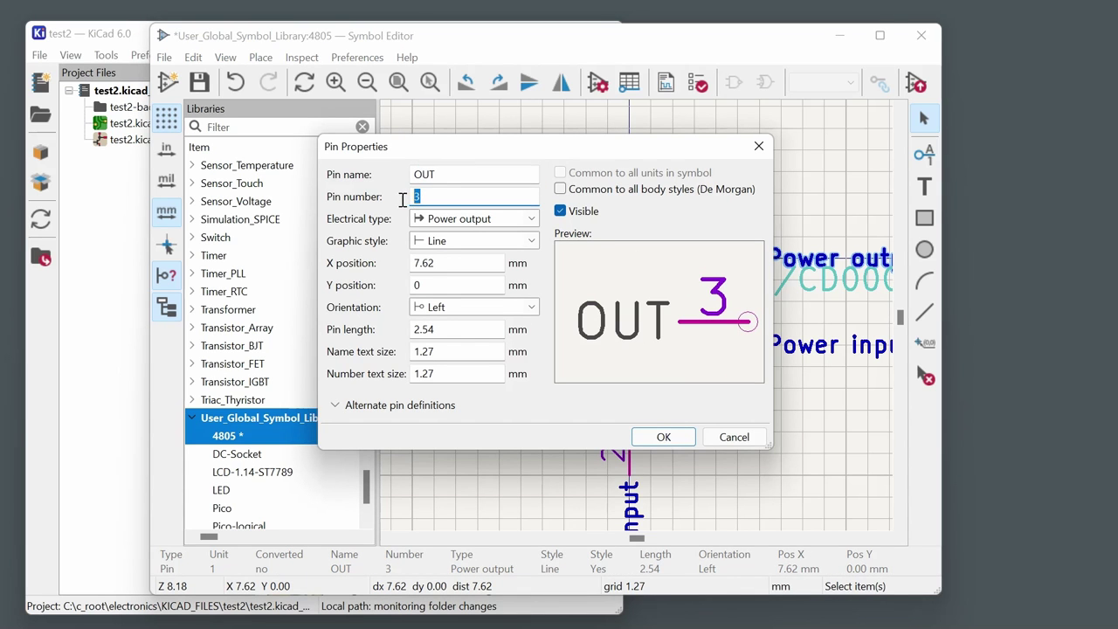
text(4)
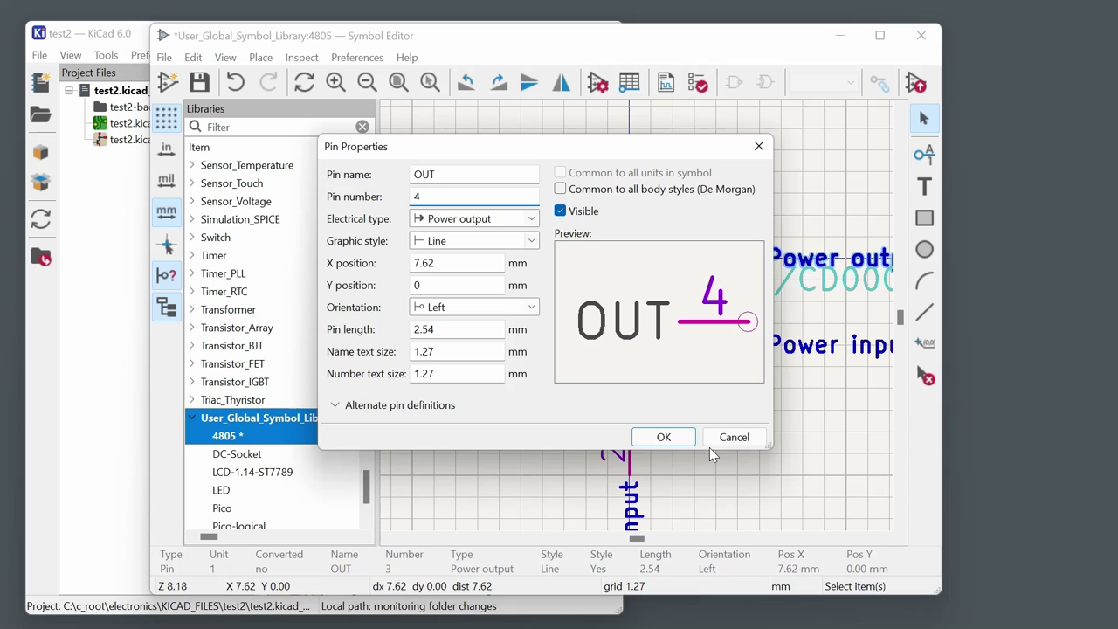
click(664, 436)
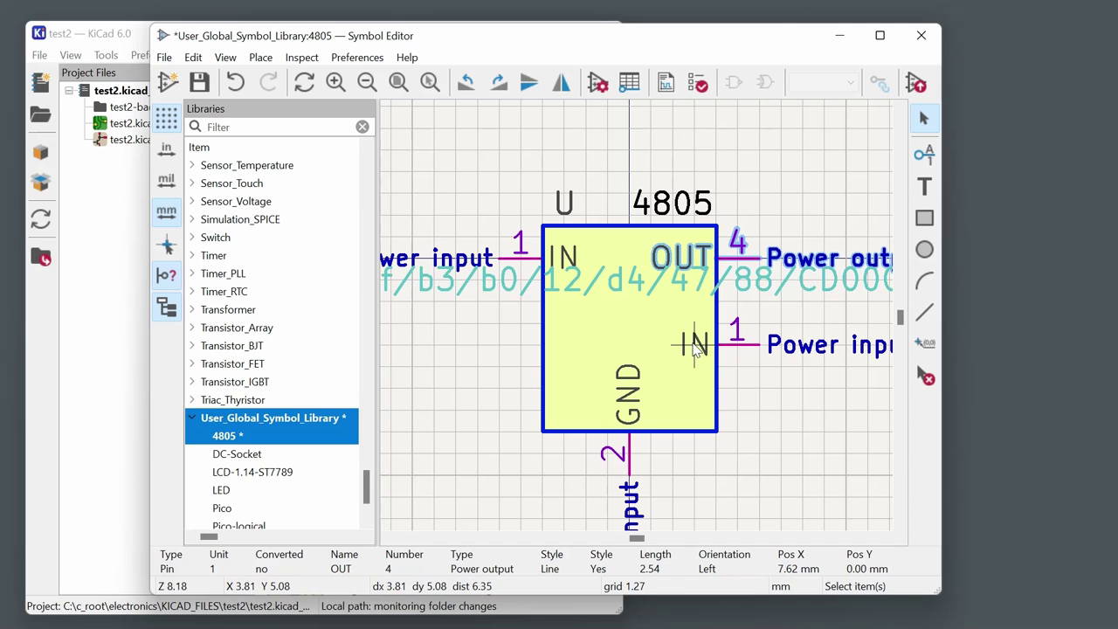
Rename the duplicated IN pin below OUT as ADJ and set its pin number to 3.
click(754, 347)
double_click(755, 347)
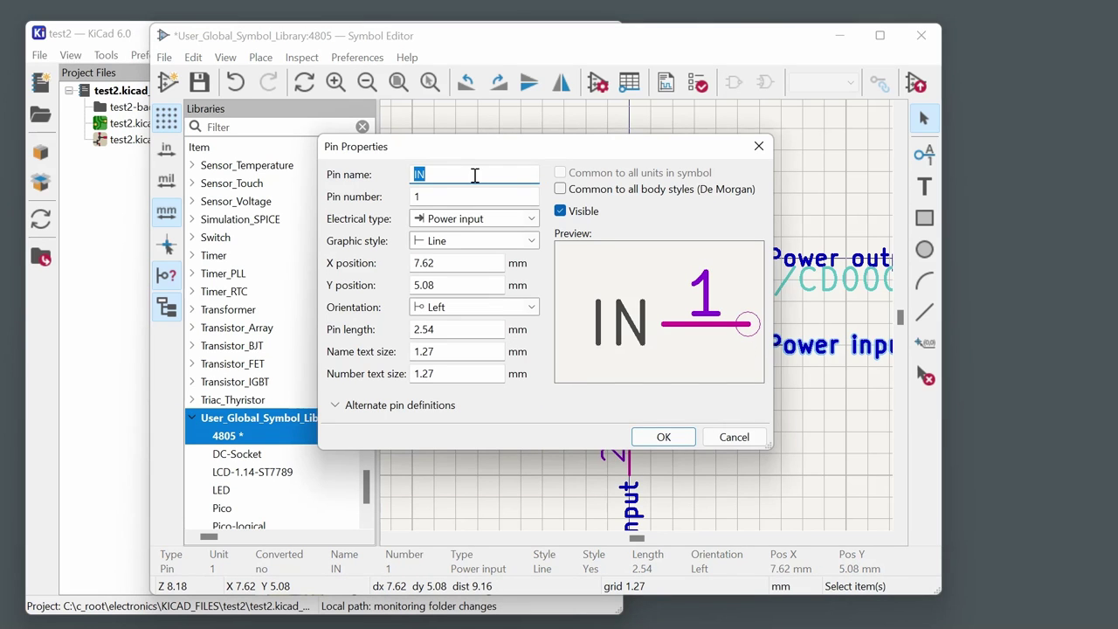
key(ctrl+a)
text(ADJ)
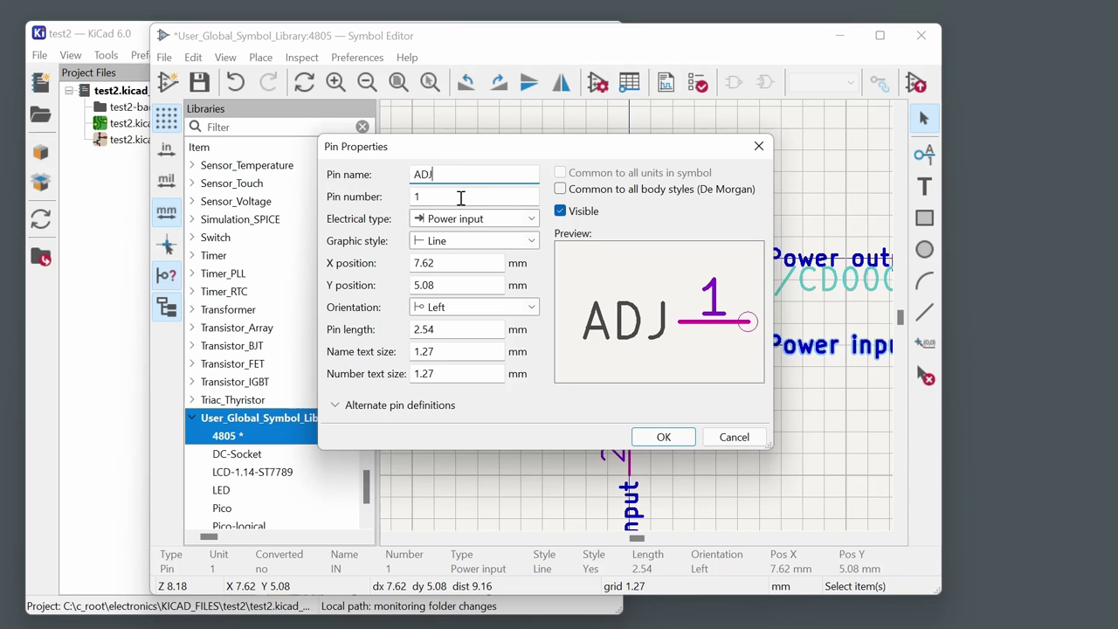
double_click(418, 197)
text(3)
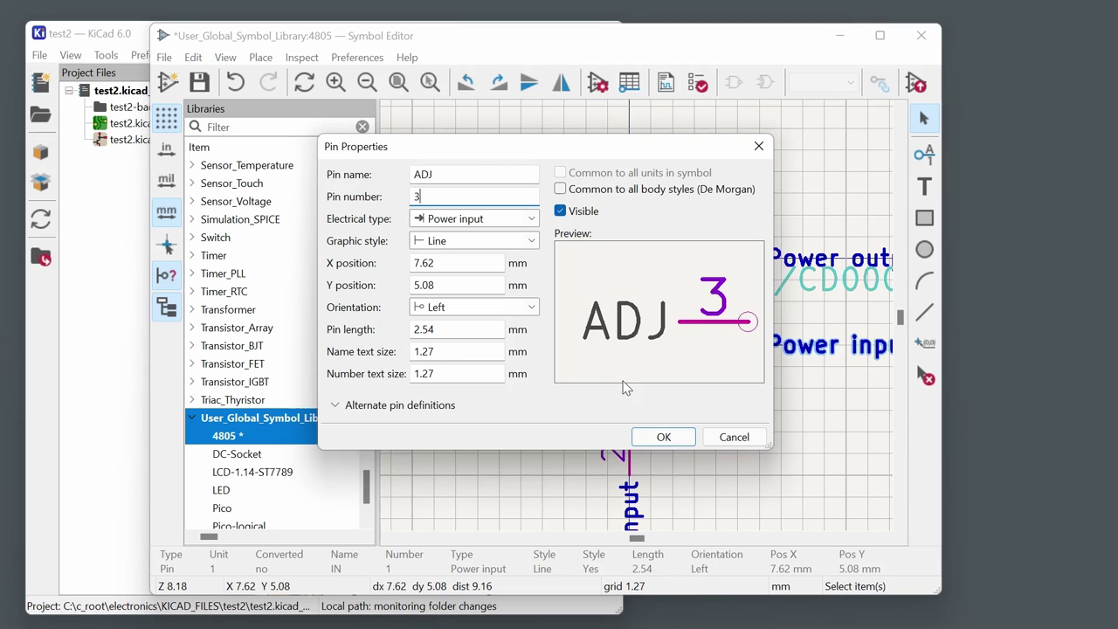
click(662, 438)
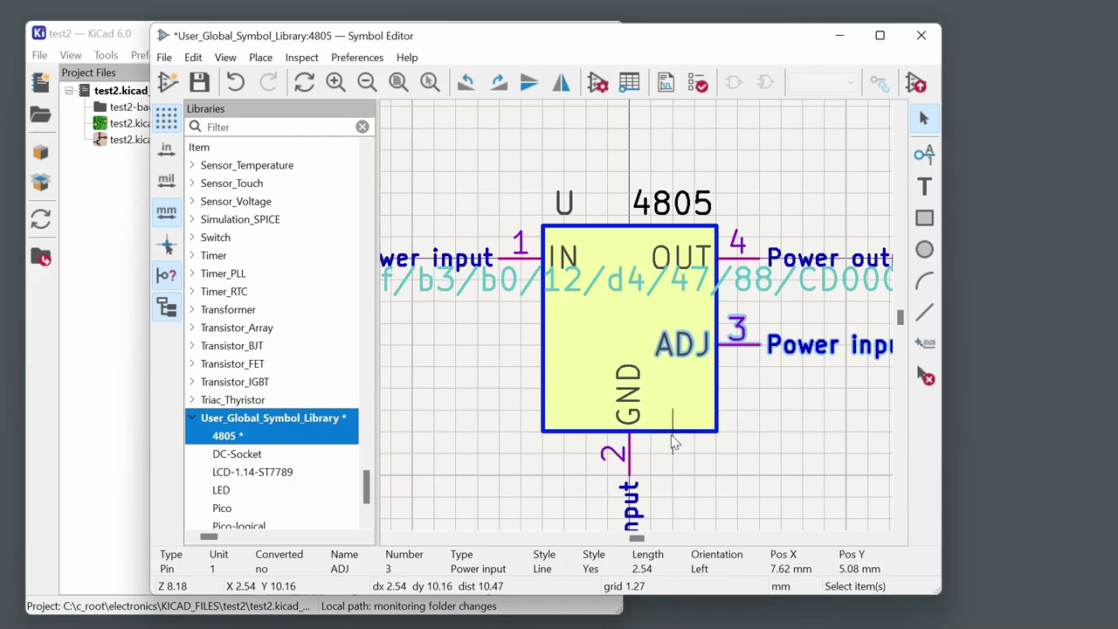
Set the 4805 symbol's description to "4-pin regulator" in the symbol properties and save the symbol.
click(165, 61)
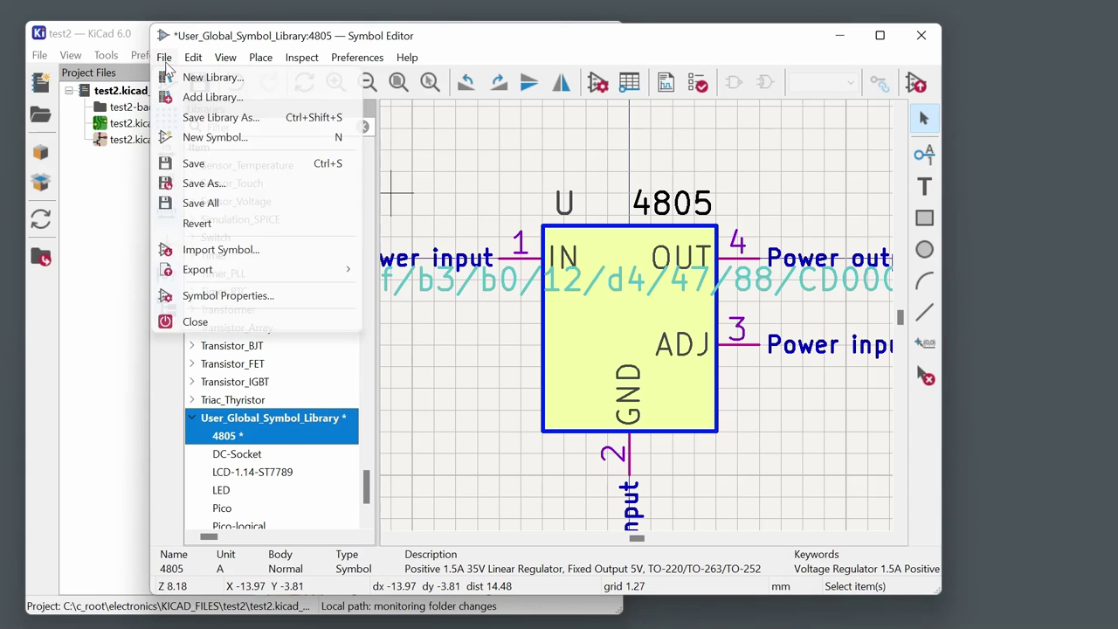
click(224, 297)
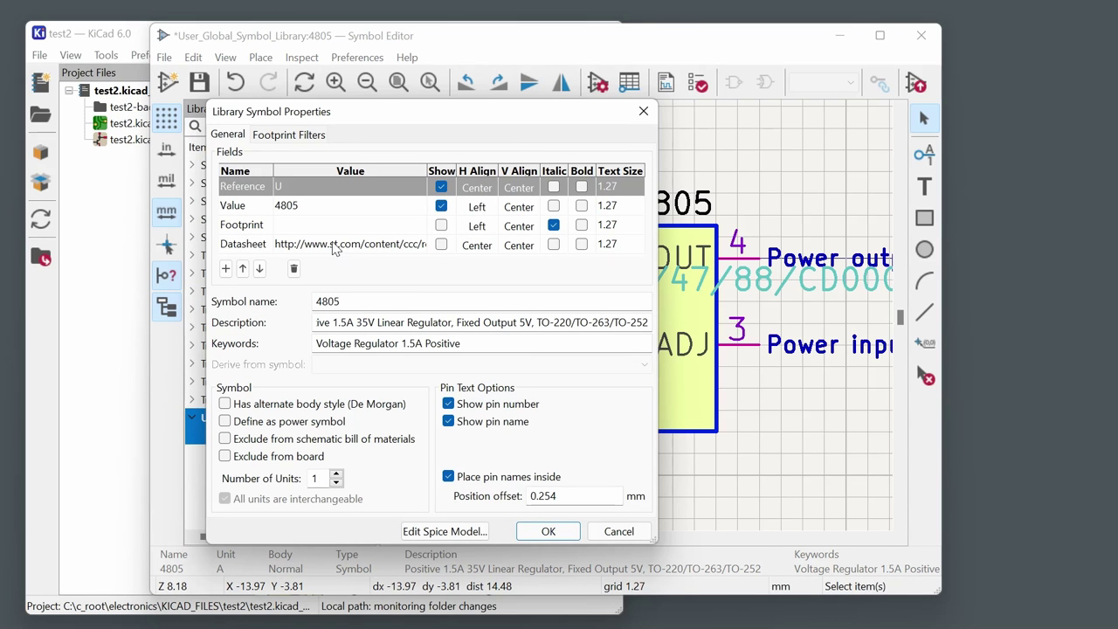
click(380, 250)
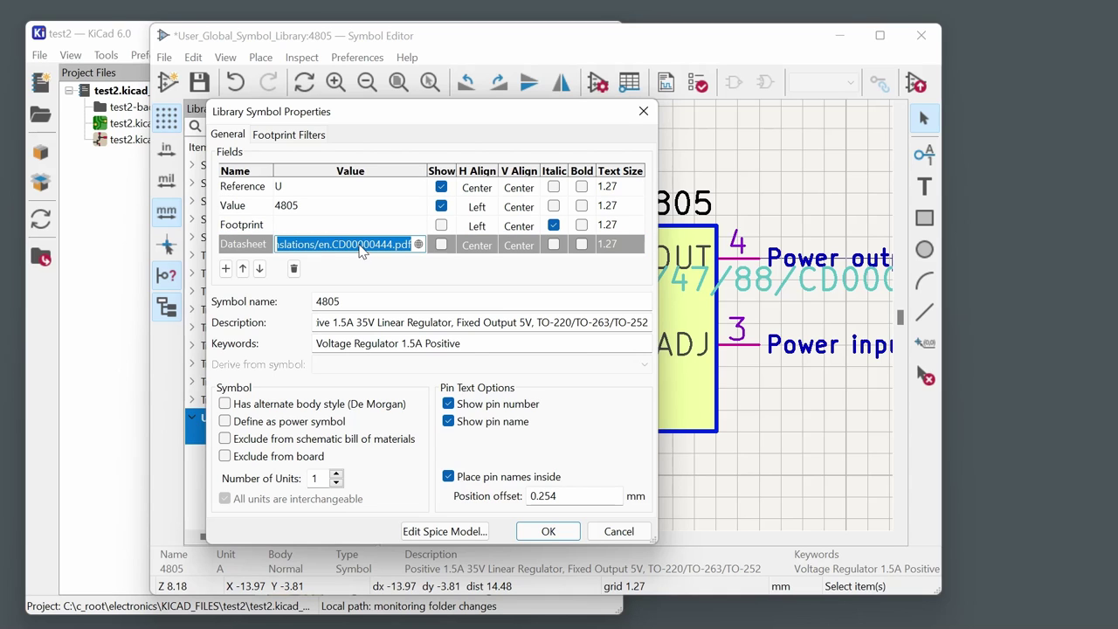
triple_click(377, 322)
text(iPos)
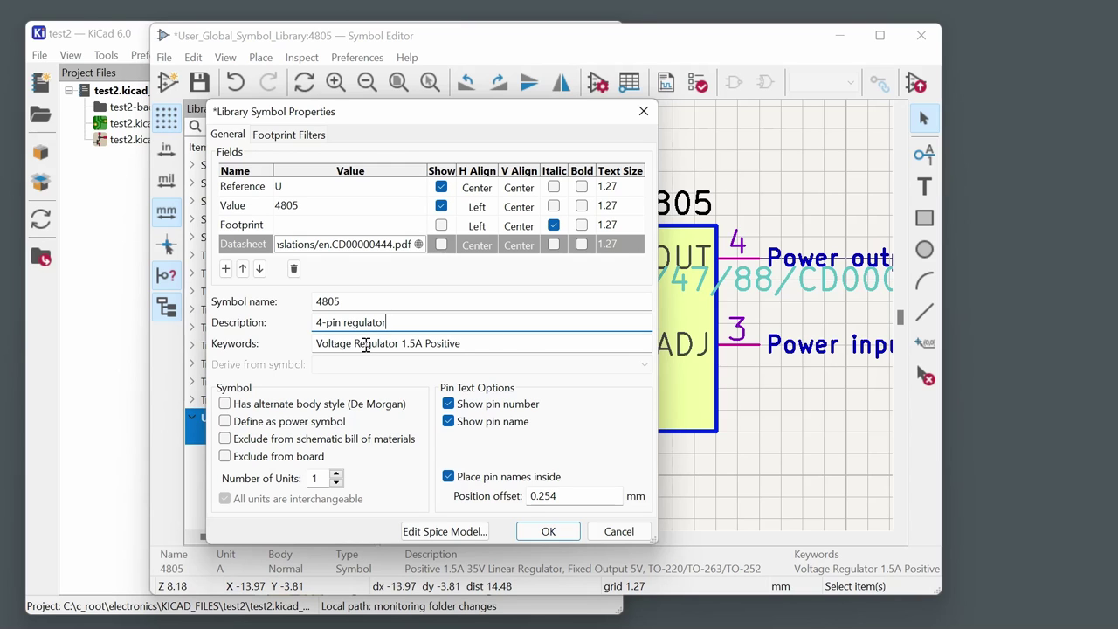
drag(365, 346, 572, 349)
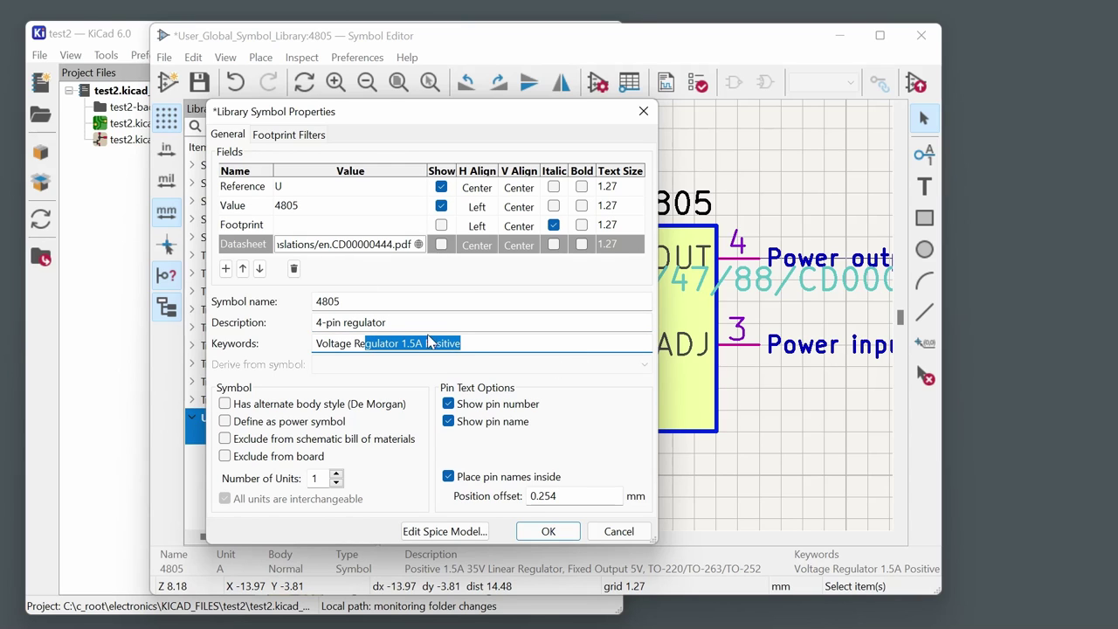
click(564, 533)
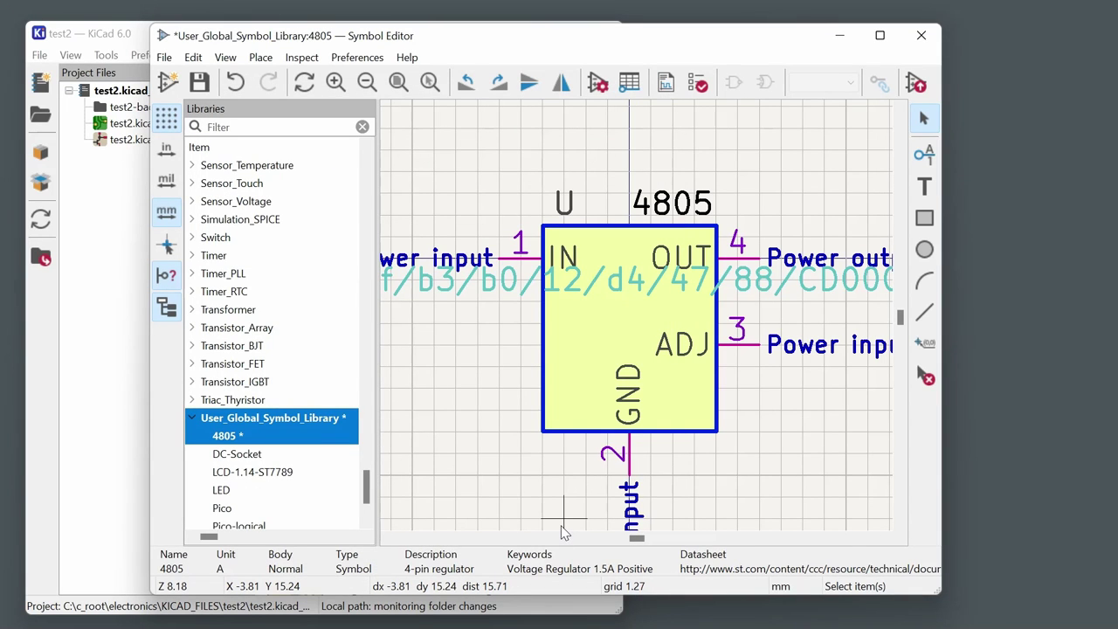
click(199, 83)
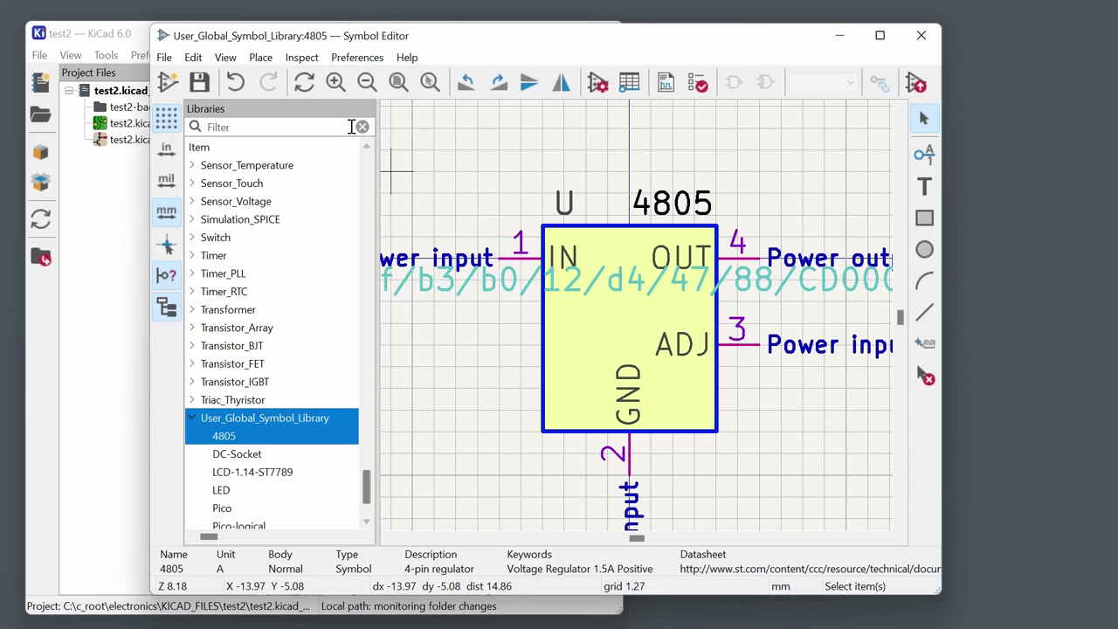
Filter the libraries for "pico", open the Pico symbol from MCU_RaspberryPi_and_Boards and examine its pin layout.
click(323, 127)
text(pico)
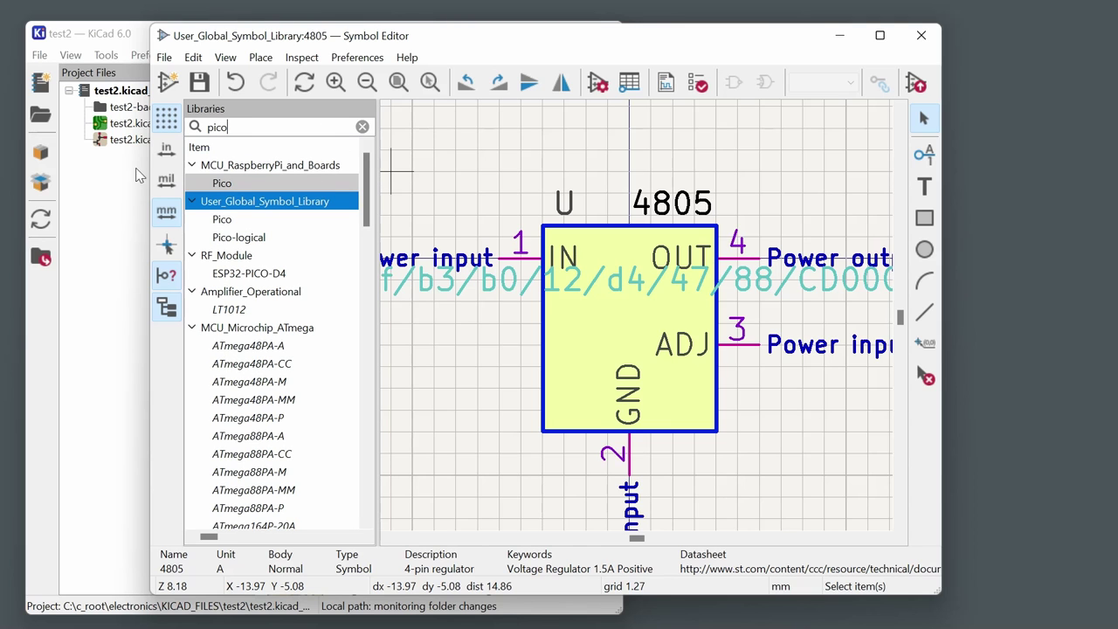
click(224, 184)
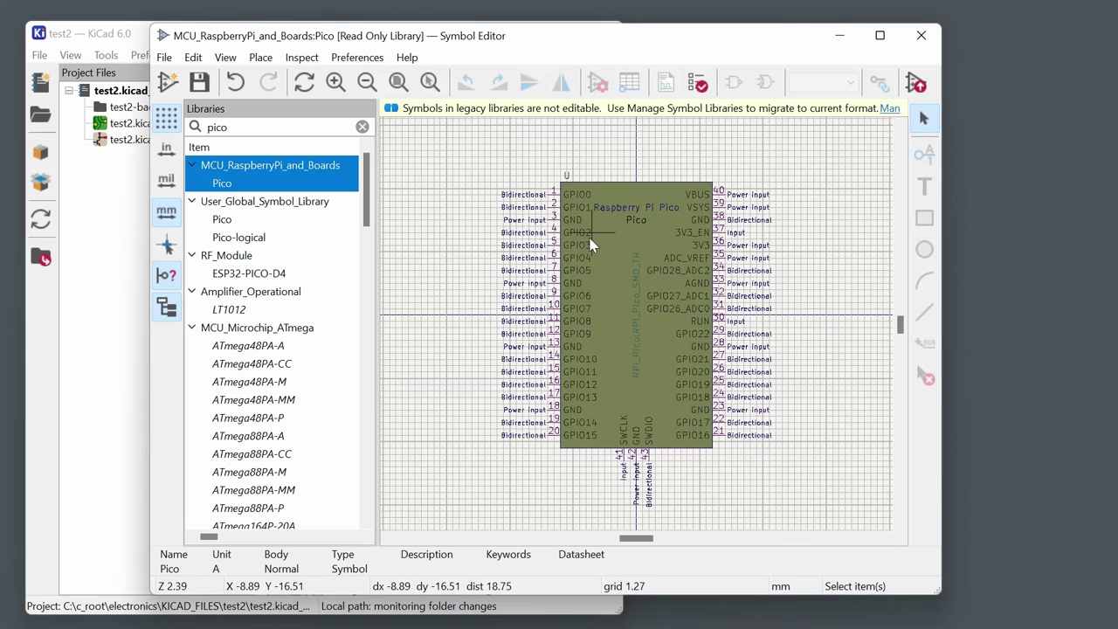
scroll(566, 210, up, 3)
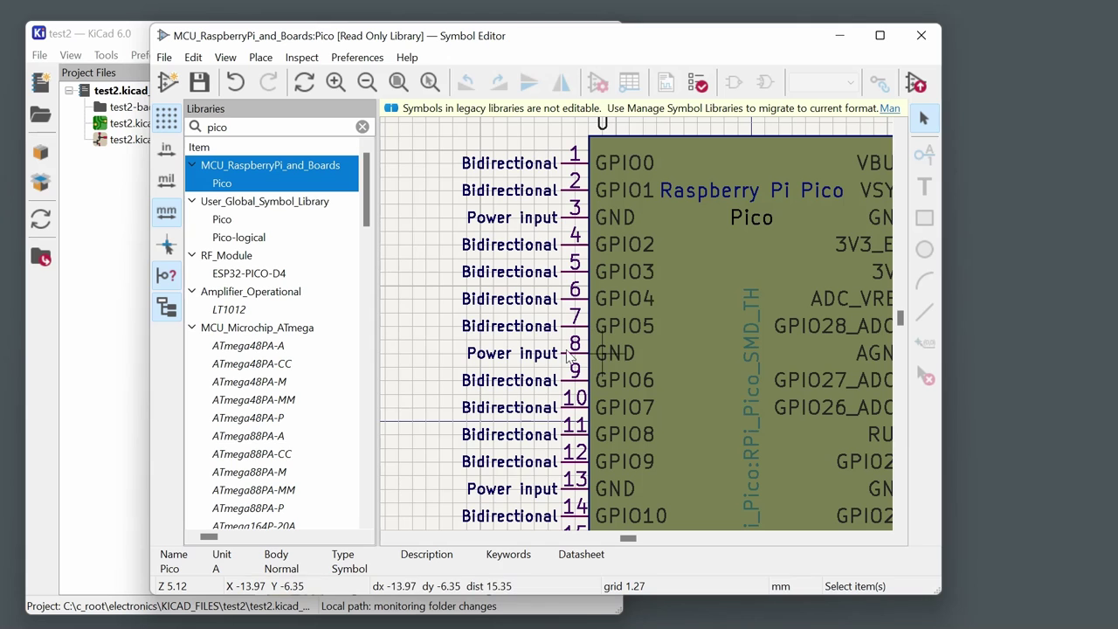
scroll(543, 361, down, 1)
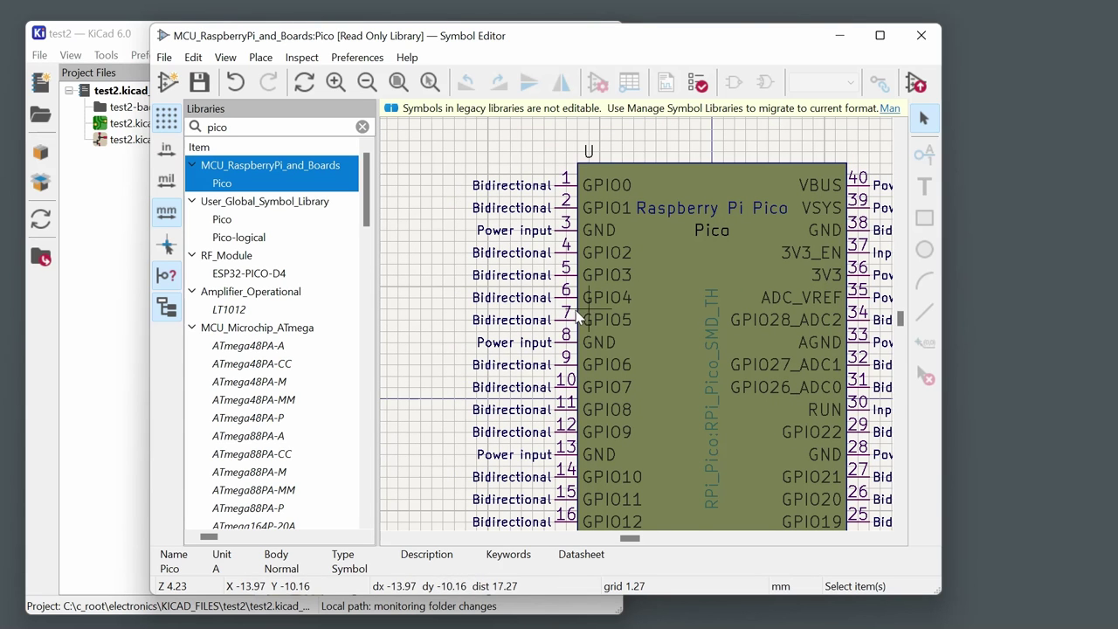
scroll(612, 323, down, 1)
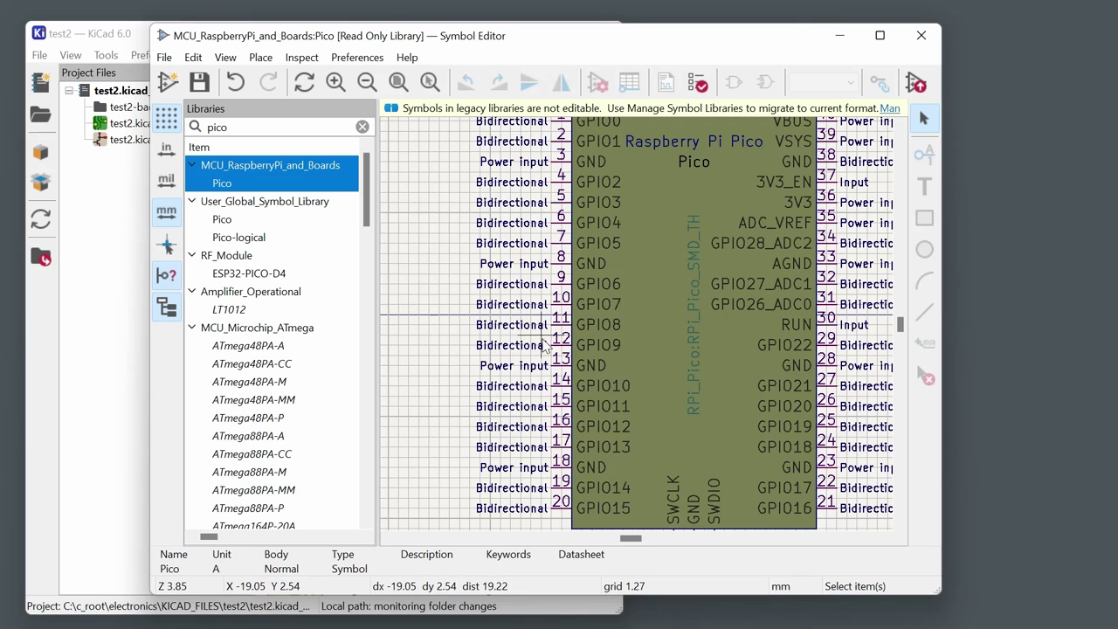
scroll(635, 382, down, 1)
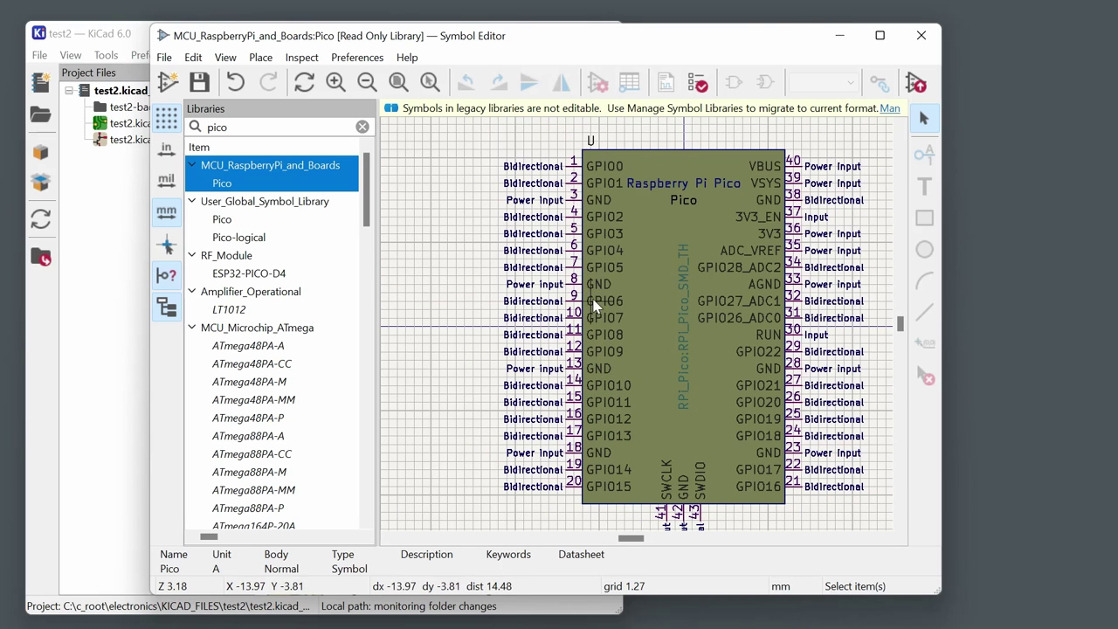
right_click(215, 184)
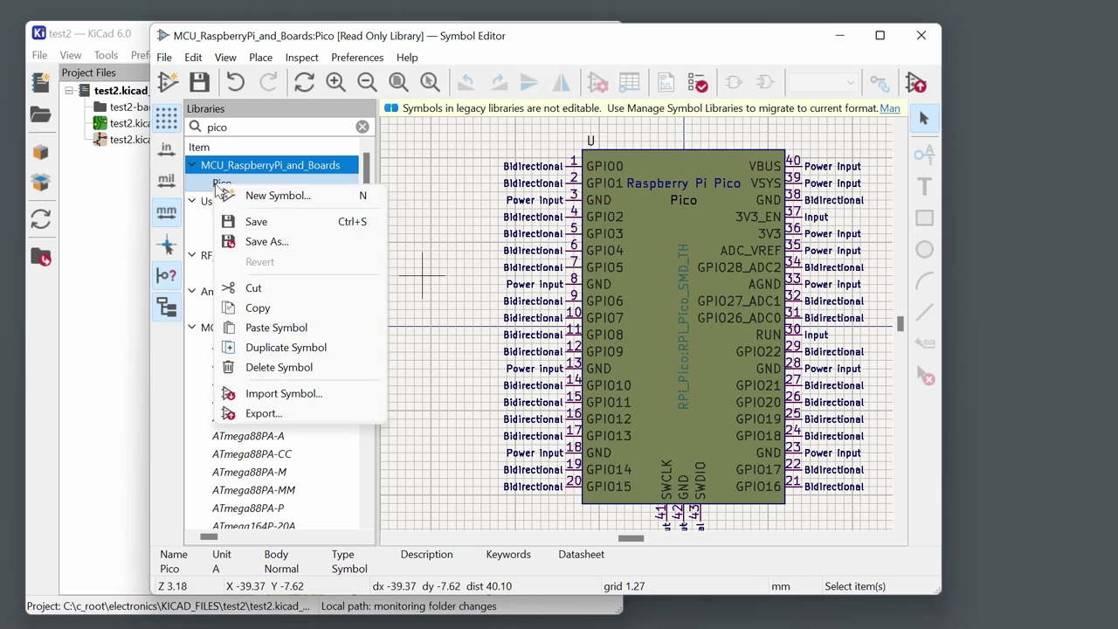
click(285, 243)
click(538, 254)
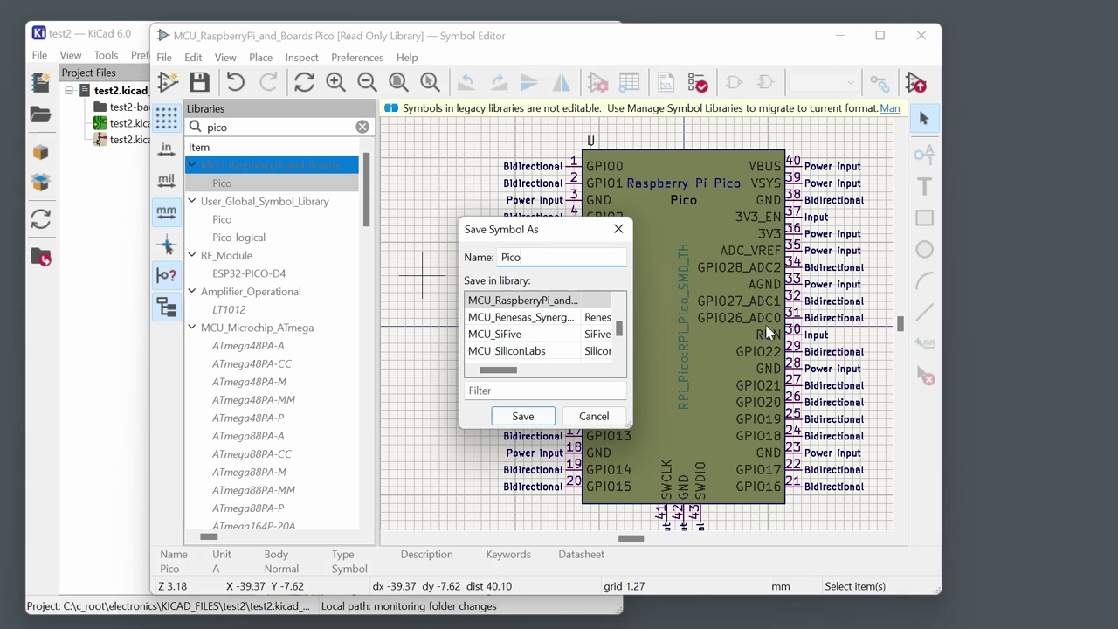
click(595, 417)
scroll(284, 384, down, 10)
scroll(220, 300, up, 15)
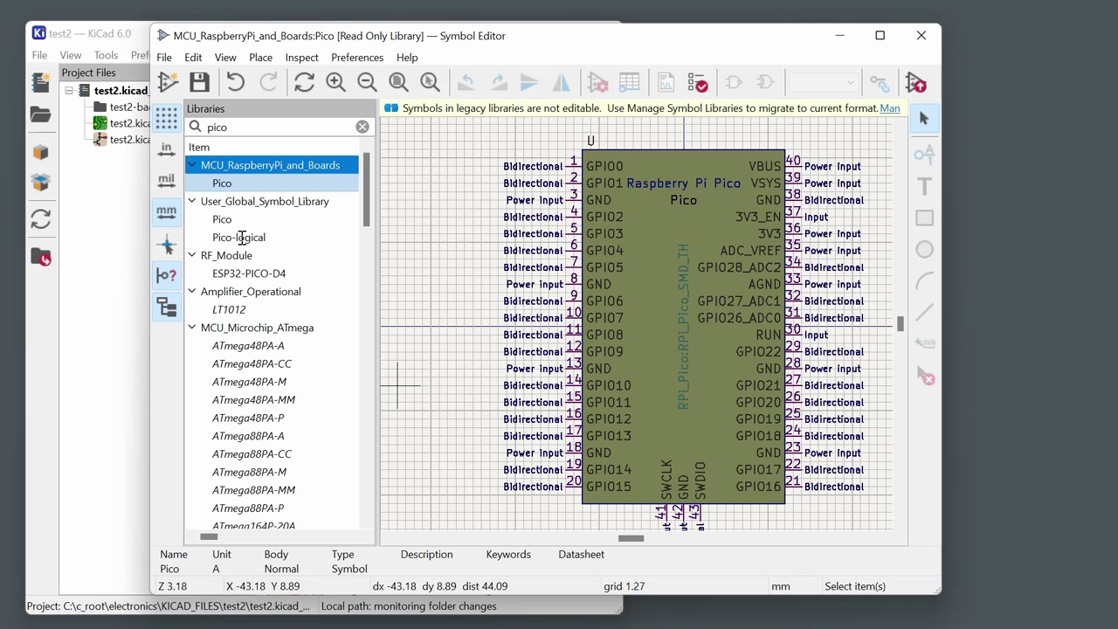
Clear the library filter, expand User_Global_Symbol_Library and open its Pico-logical symbol.
click(363, 127)
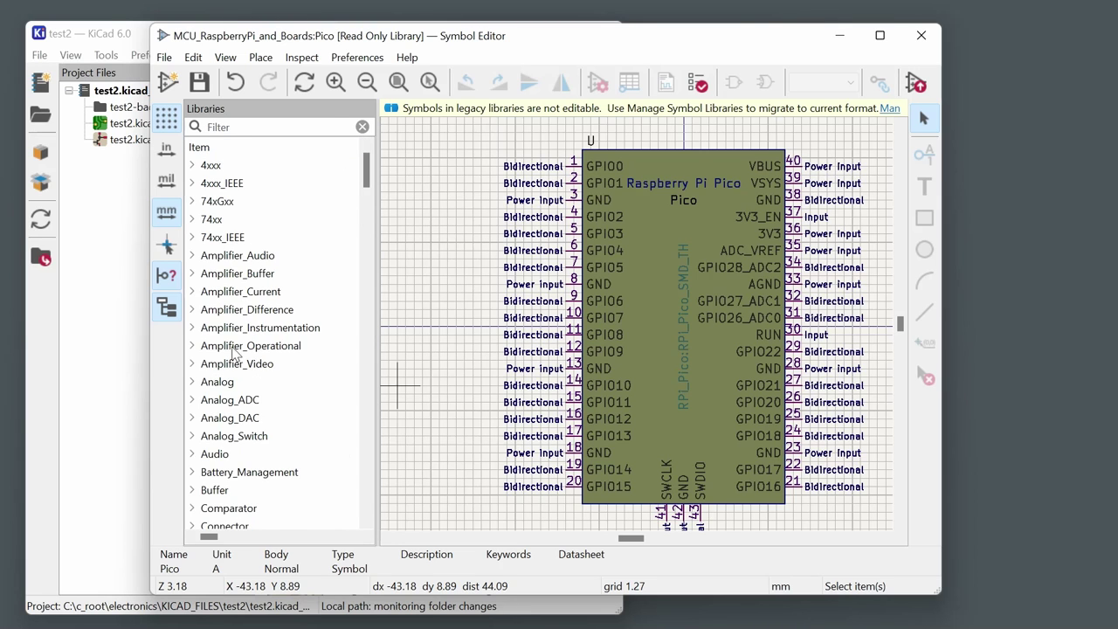
scroll(187, 496, down, 20)
click(192, 472)
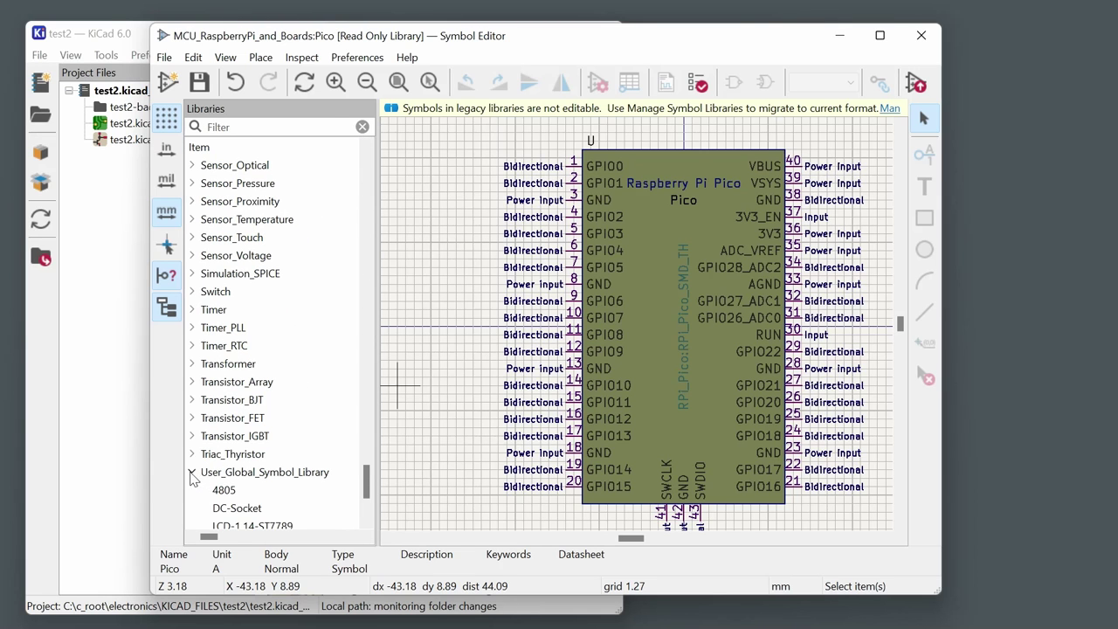
scroll(253, 478, down, 3)
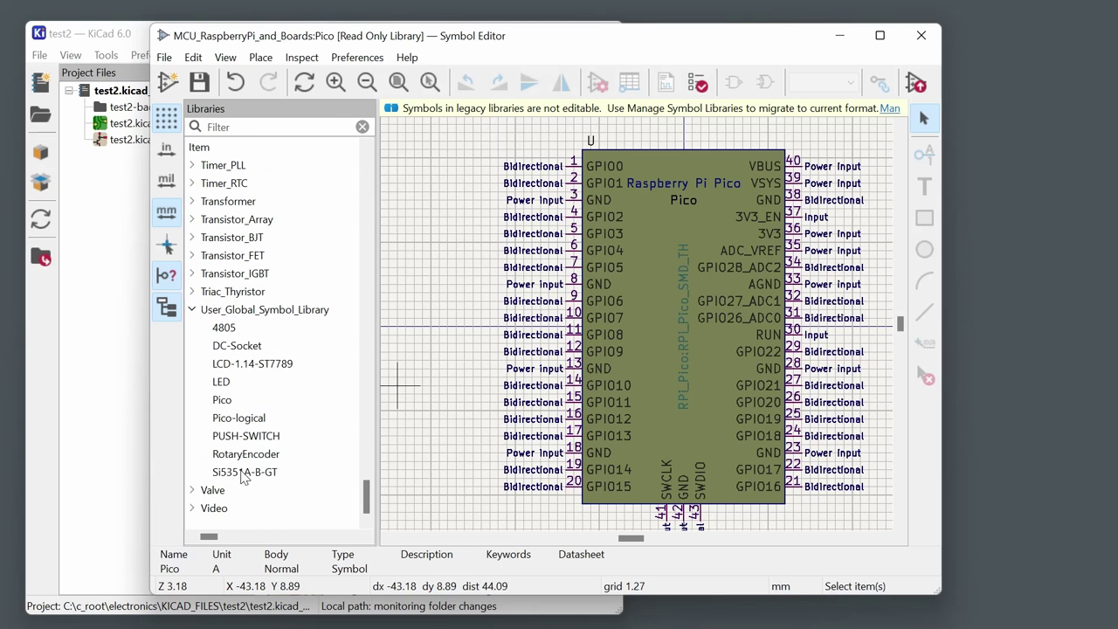
double_click(256, 423)
Examine how the GPIO, power, ground and control pins are grouped around the Pico-logical symbol's body.
scroll(780, 247, up, 2)
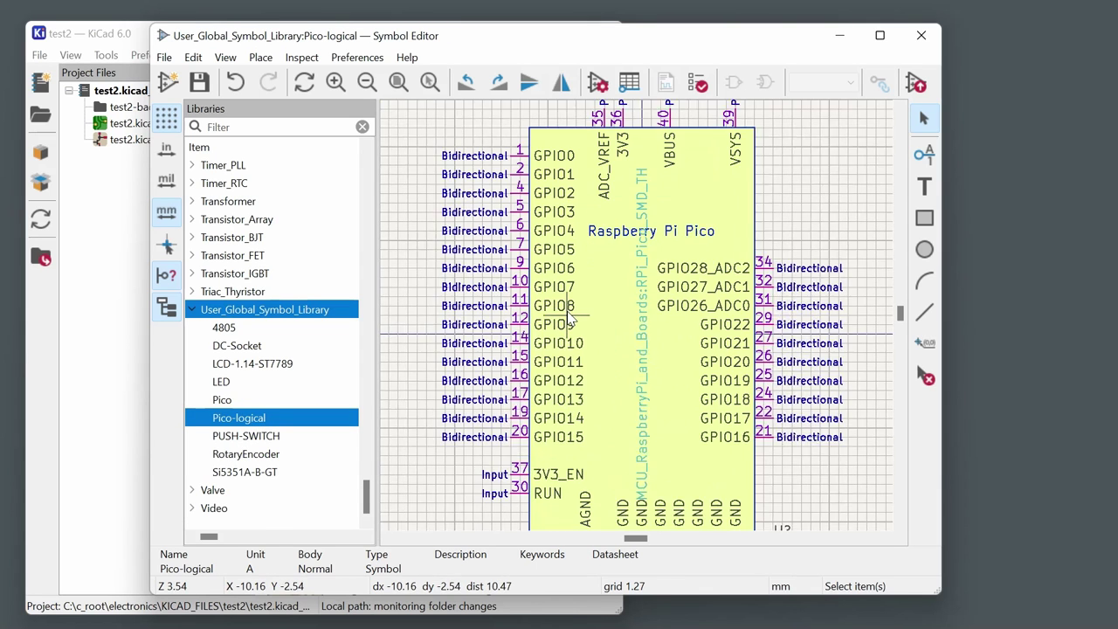
scroll(780, 247, down, 1)
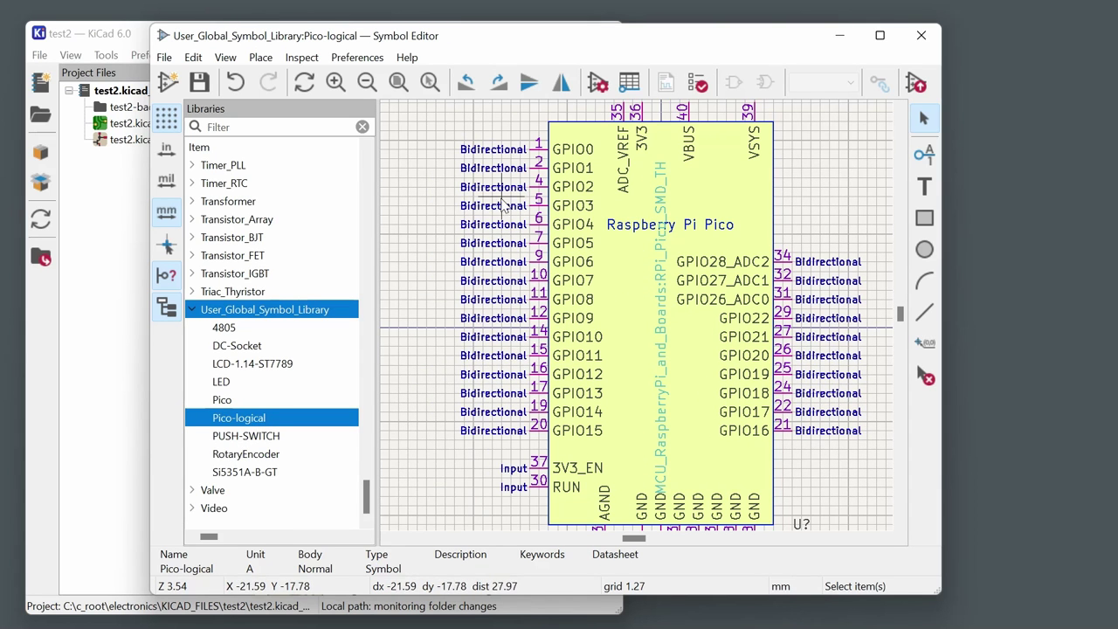
scroll(588, 396, down, 3)
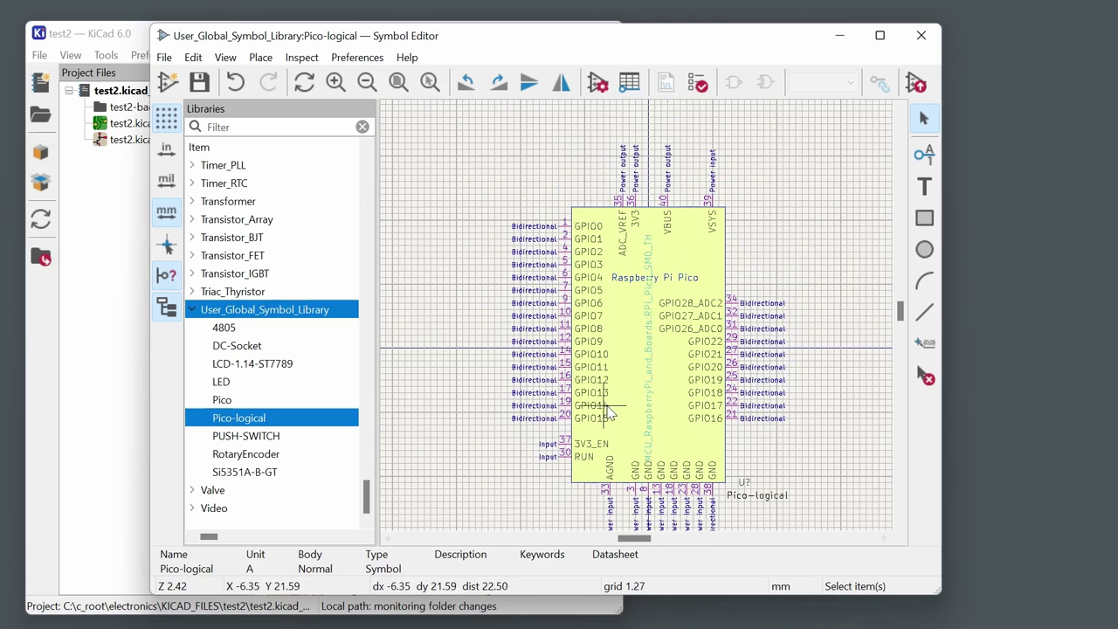
scroll(564, 323, up, 2)
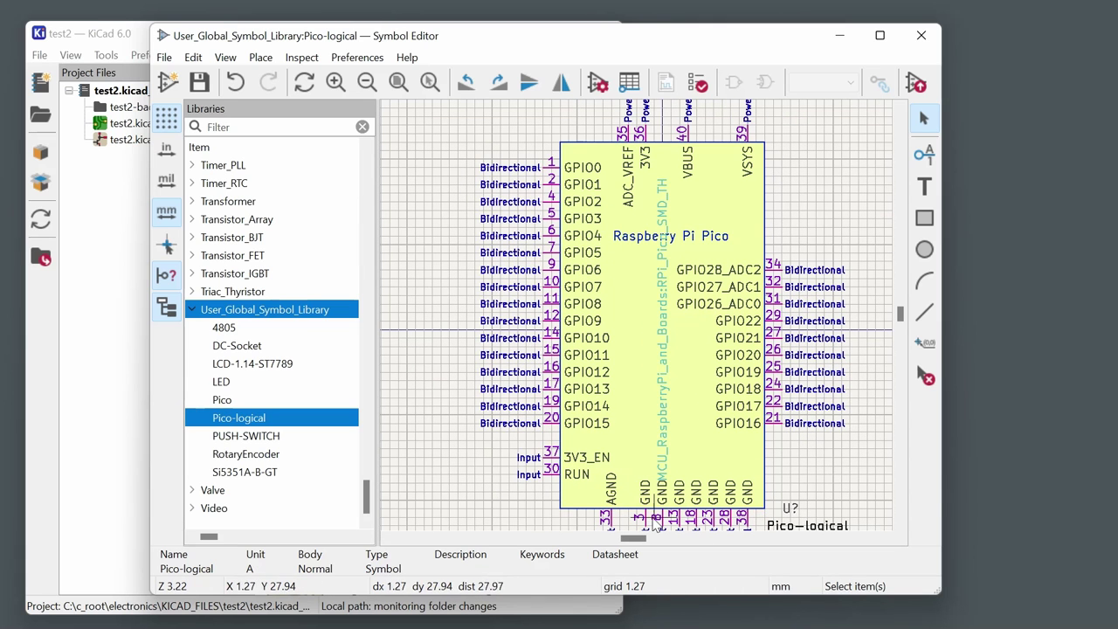
scroll(538, 463, down, 1)
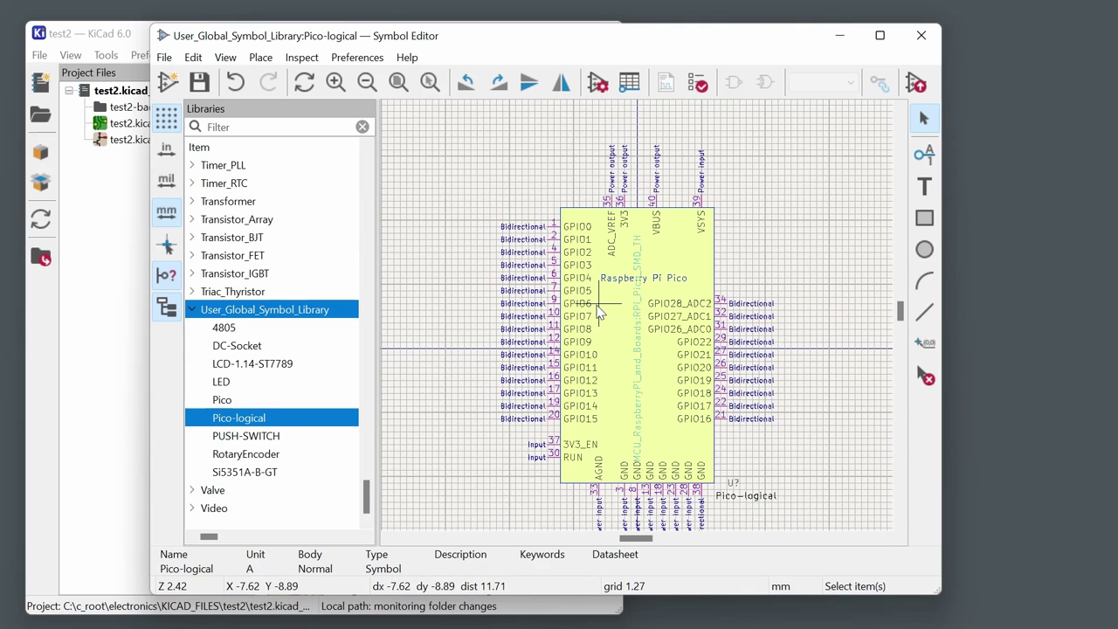
scroll(599, 343, down, 1)
scroll(599, 342, up, 2)
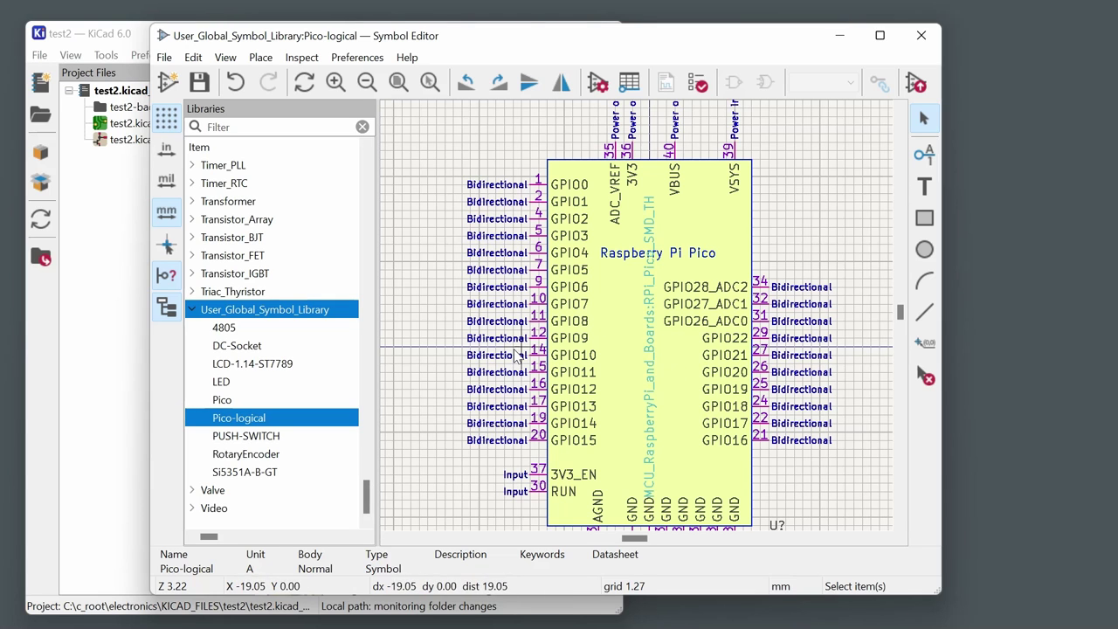
click(765, 410)
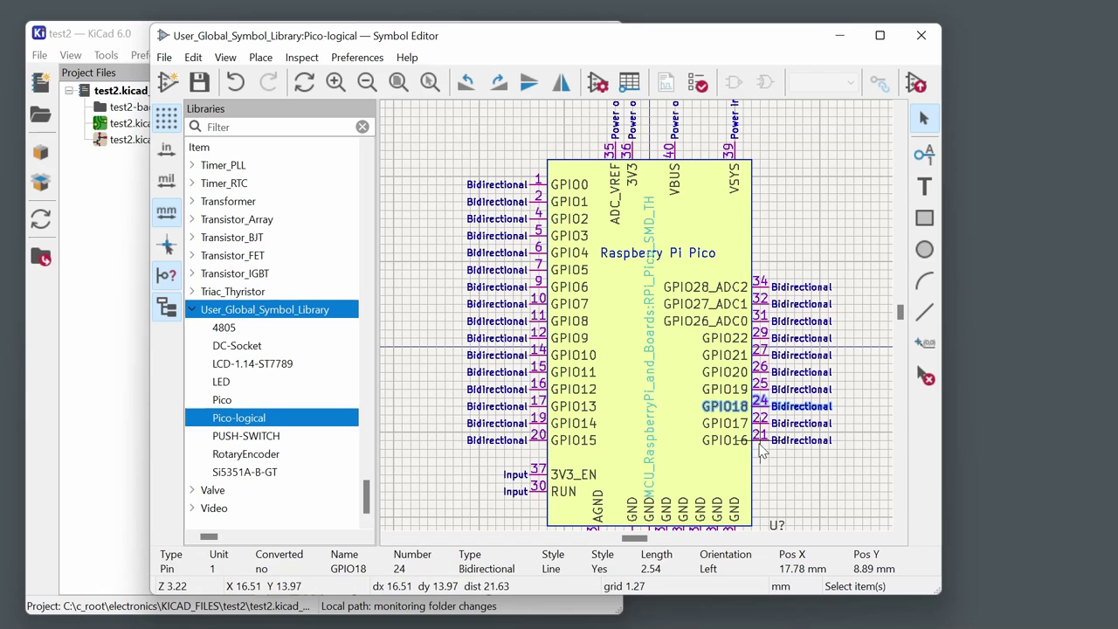
key(Escape)
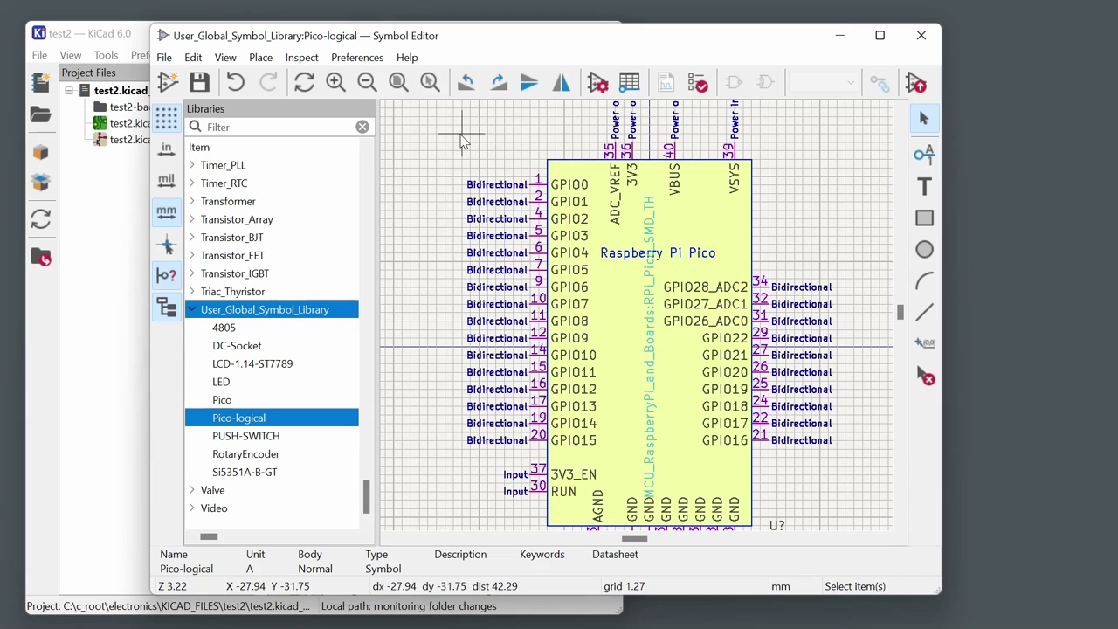
Filter the symbol libraries for "led" and open the LED symbol from the Device library.
click(305, 131)
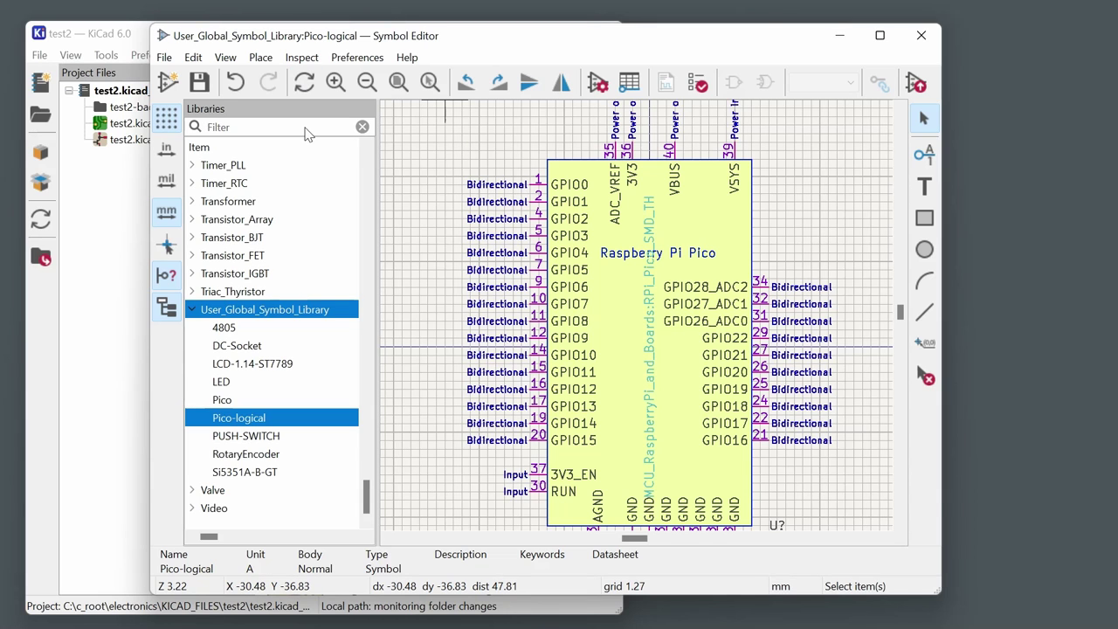
text(led)
key(Return)
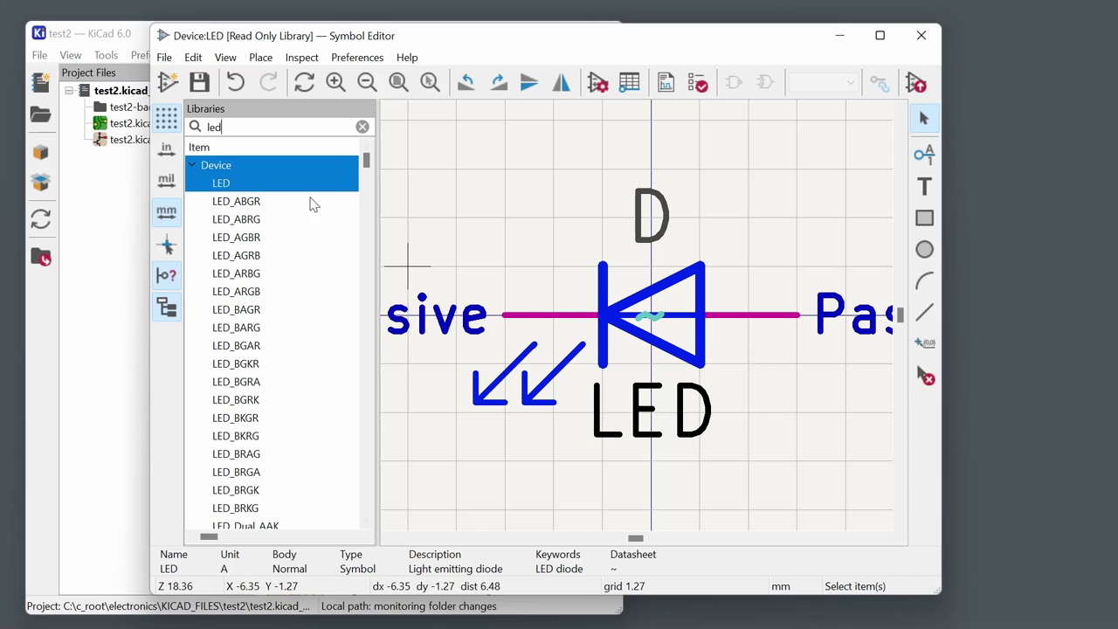
Look through the LED matches, clear the filter and open the LED symbol in User_Global_Symbol_Library.
drag(366, 161, 366, 506)
click(362, 128)
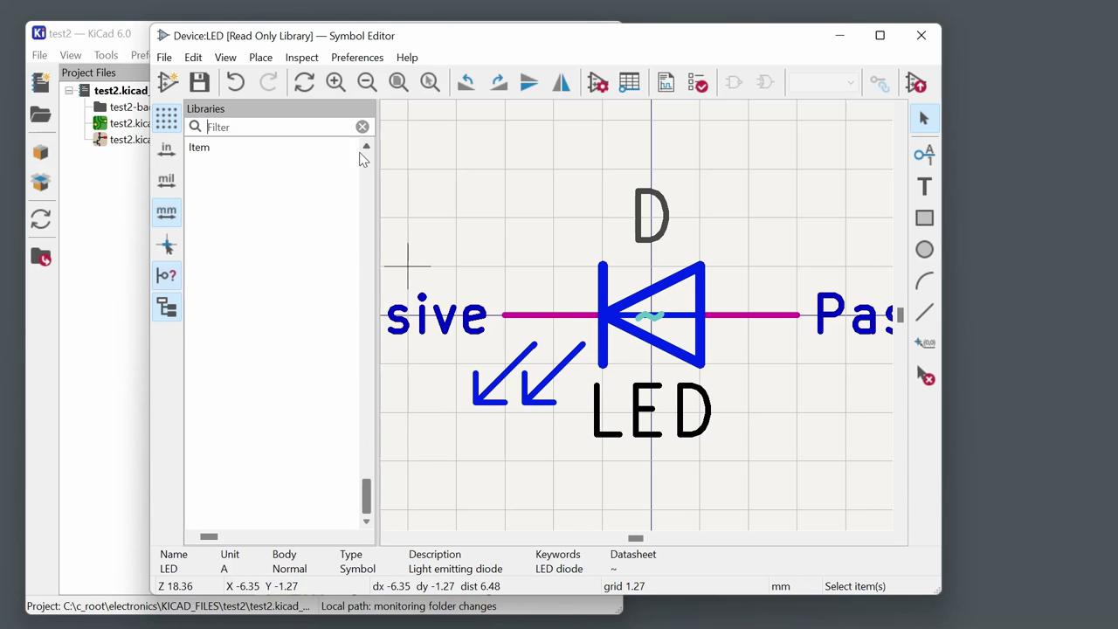
click(192, 472)
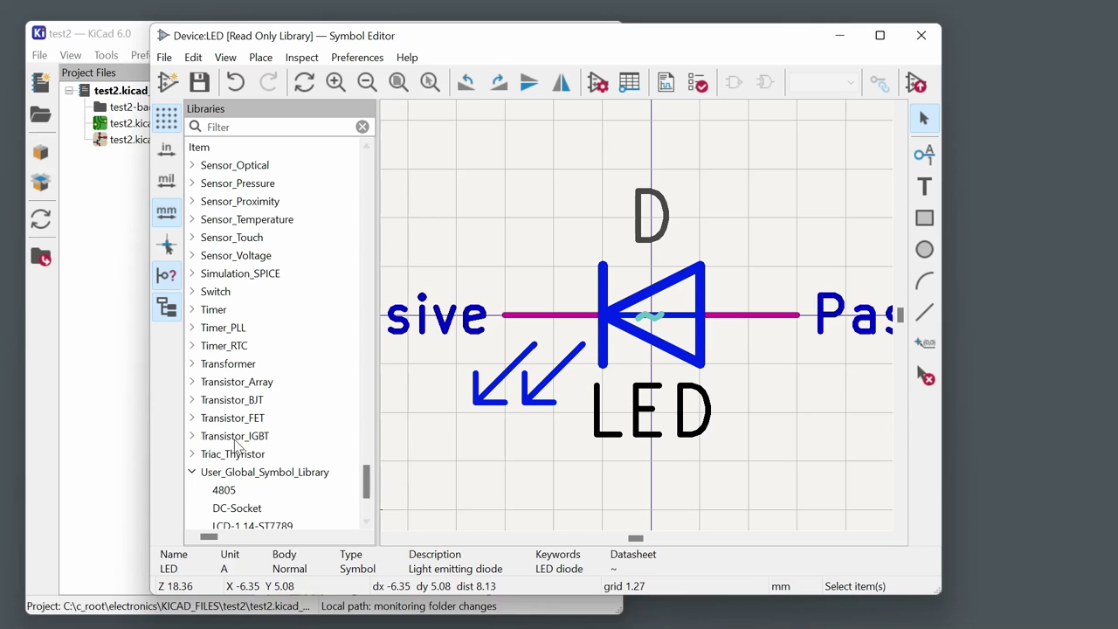
scroll(249, 468, down, 3)
double_click(223, 387)
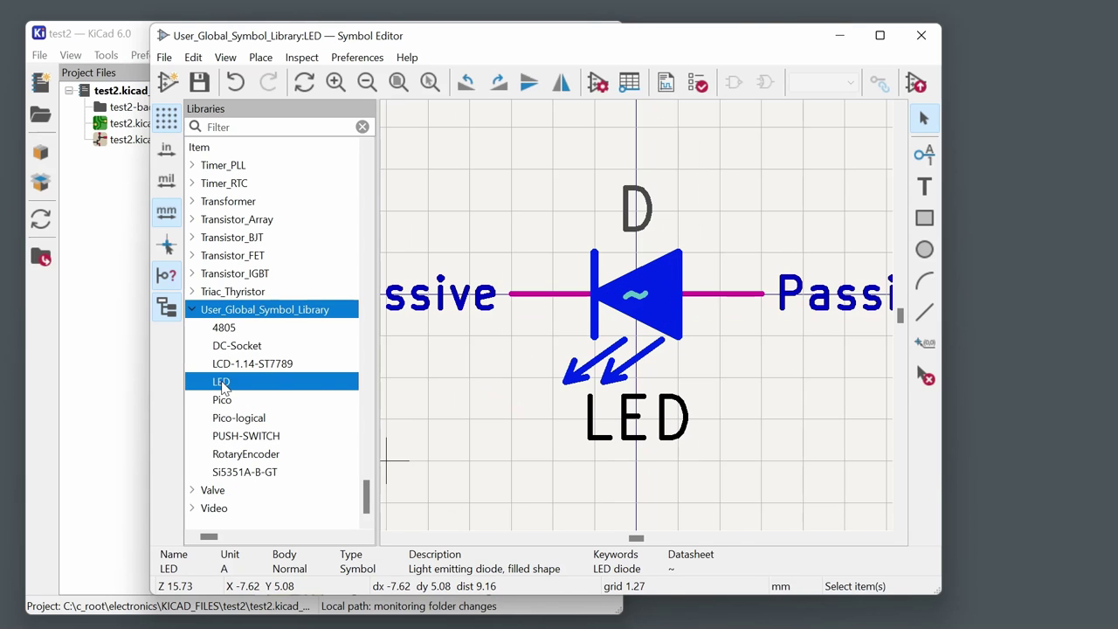
Examine the fill style options in the drawing properties of the LED's triangle and close them without changes.
right_click(671, 320)
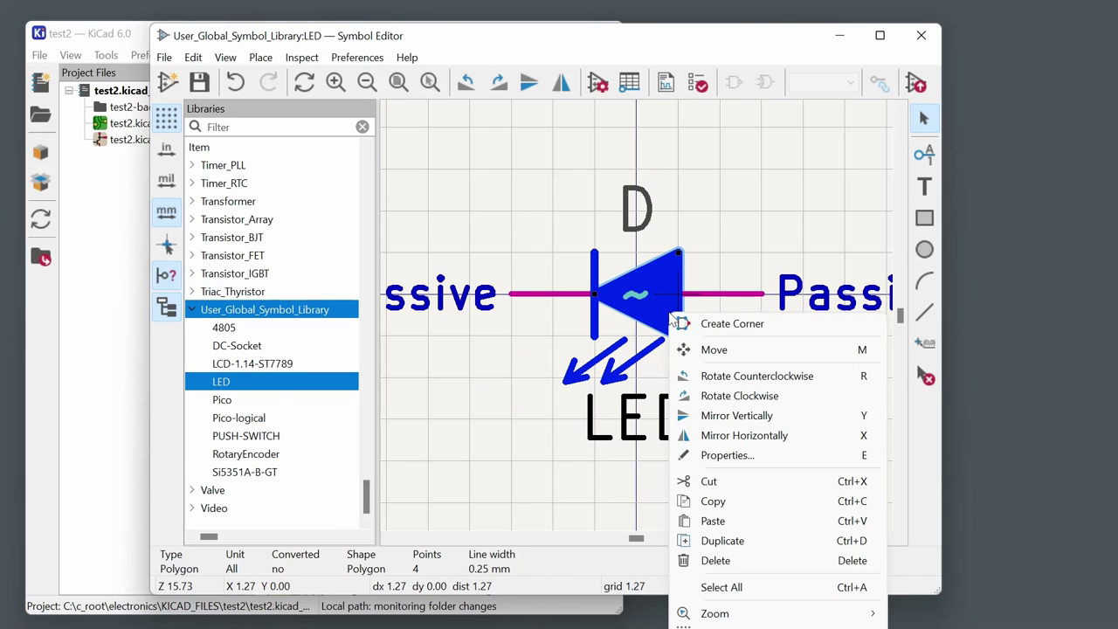
click(728, 455)
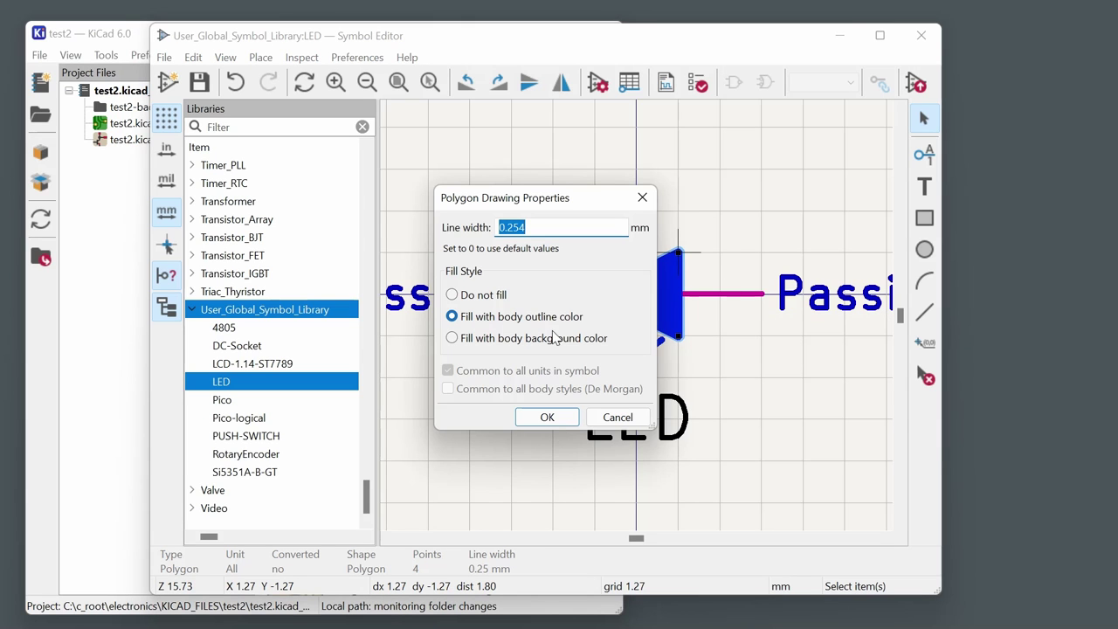
click(615, 420)
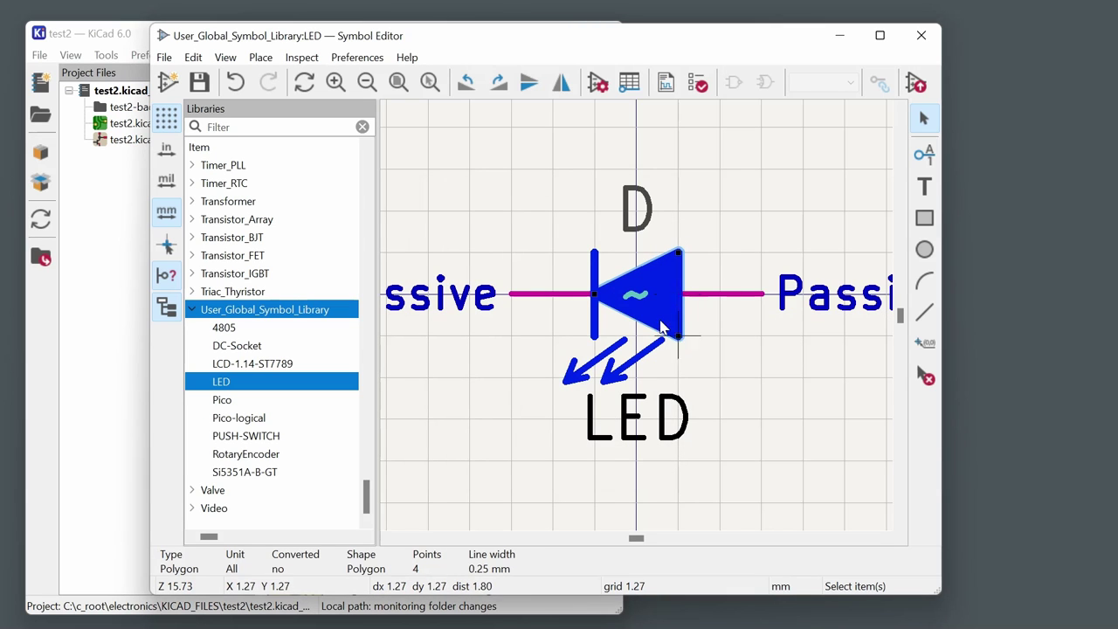
click(769, 411)
Inspect the LED symbol's arrow polygon, value text and cathode pin by selecting each in turn.
click(614, 352)
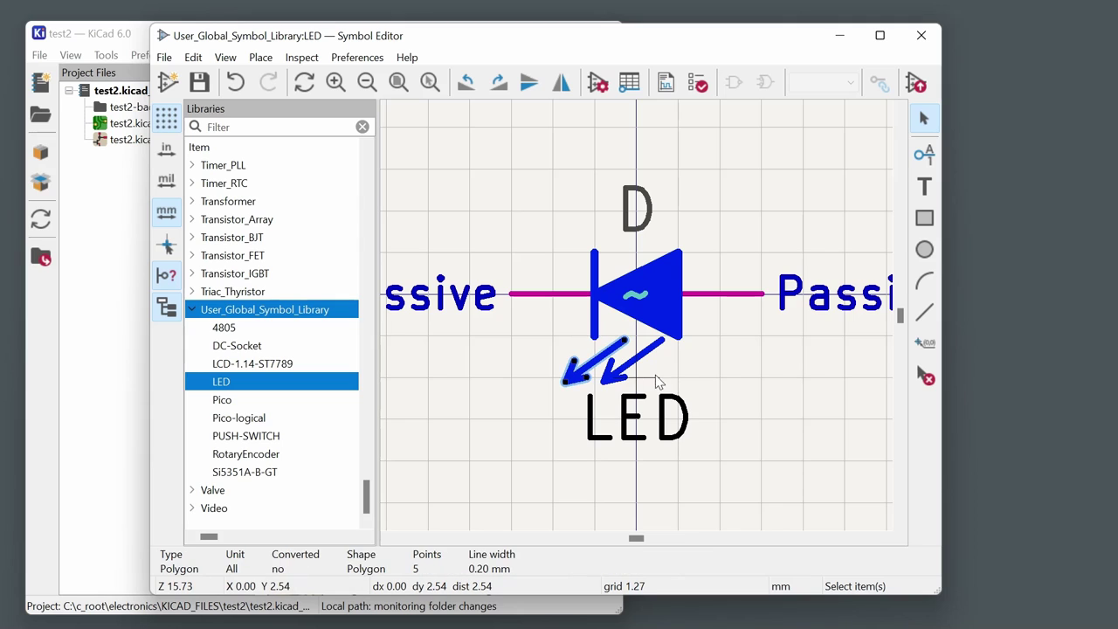
click(568, 418)
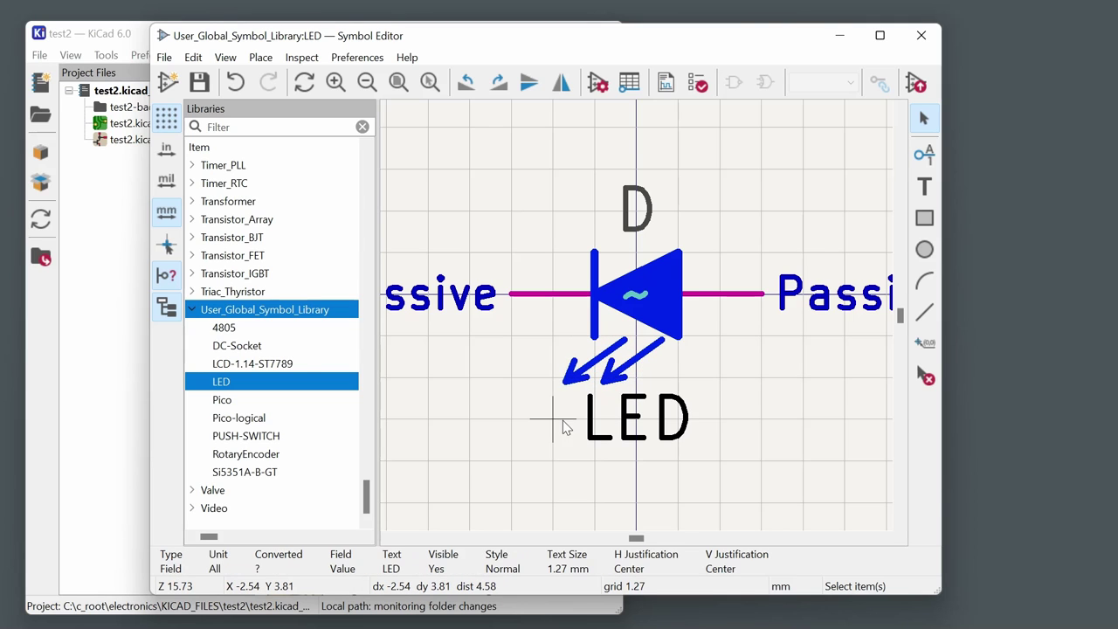
click(553, 295)
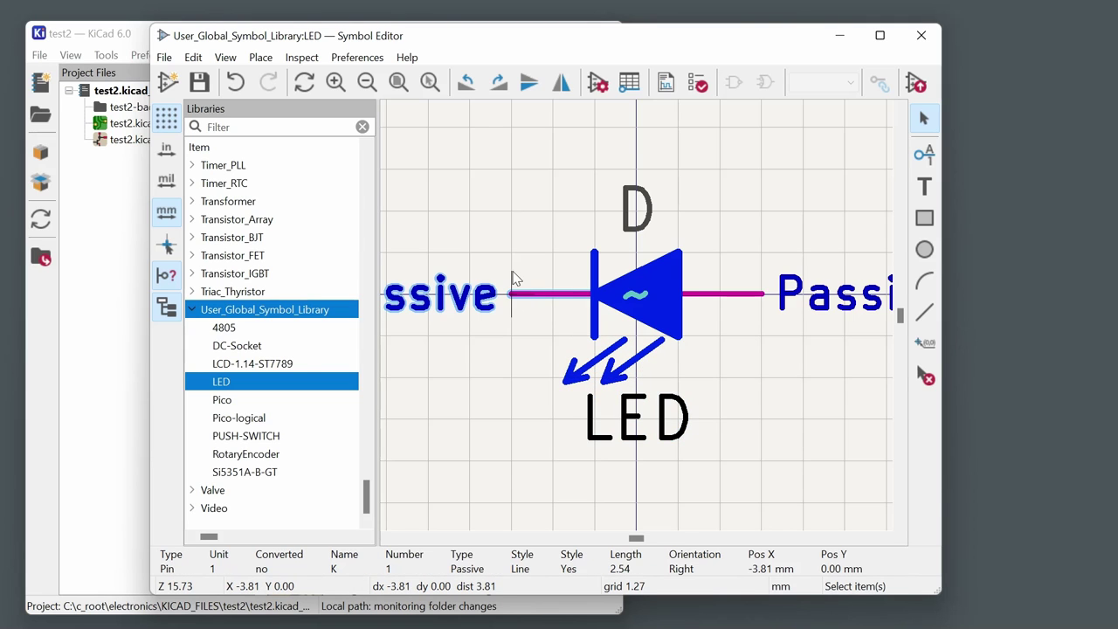
click(588, 378)
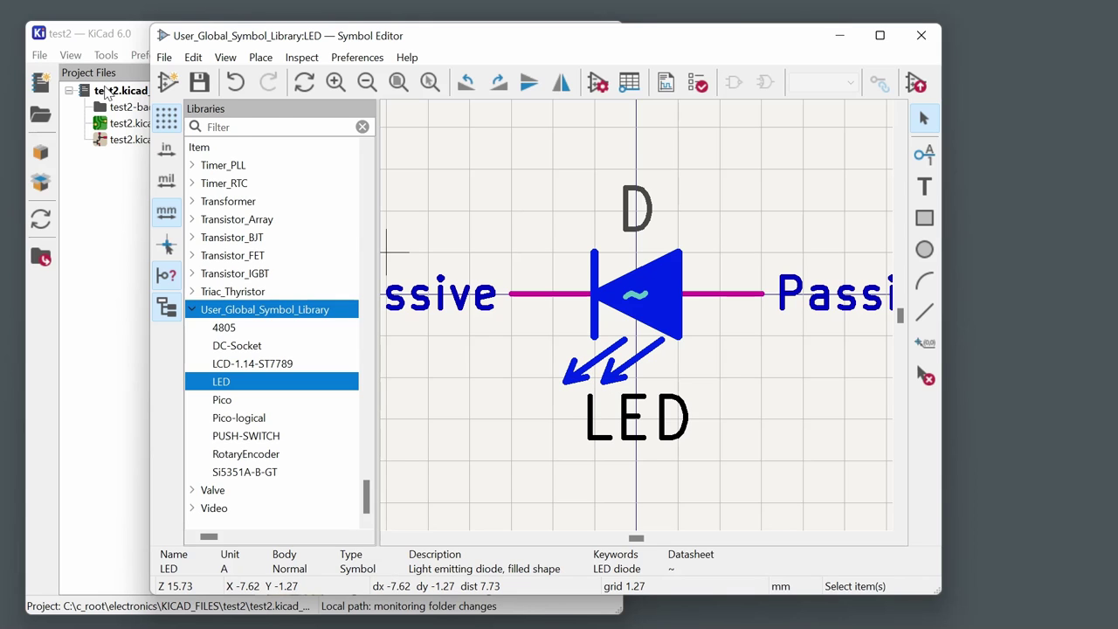
Review the current, user-defined and fast-switching grids in the grid settings and leave them without changes.
click(227, 58)
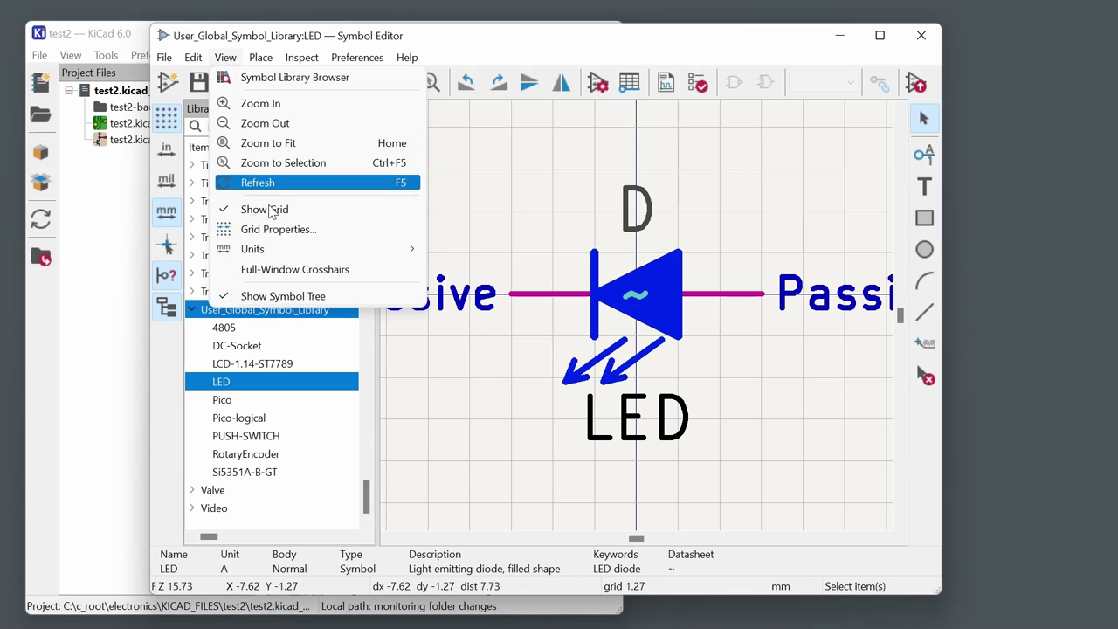
click(271, 232)
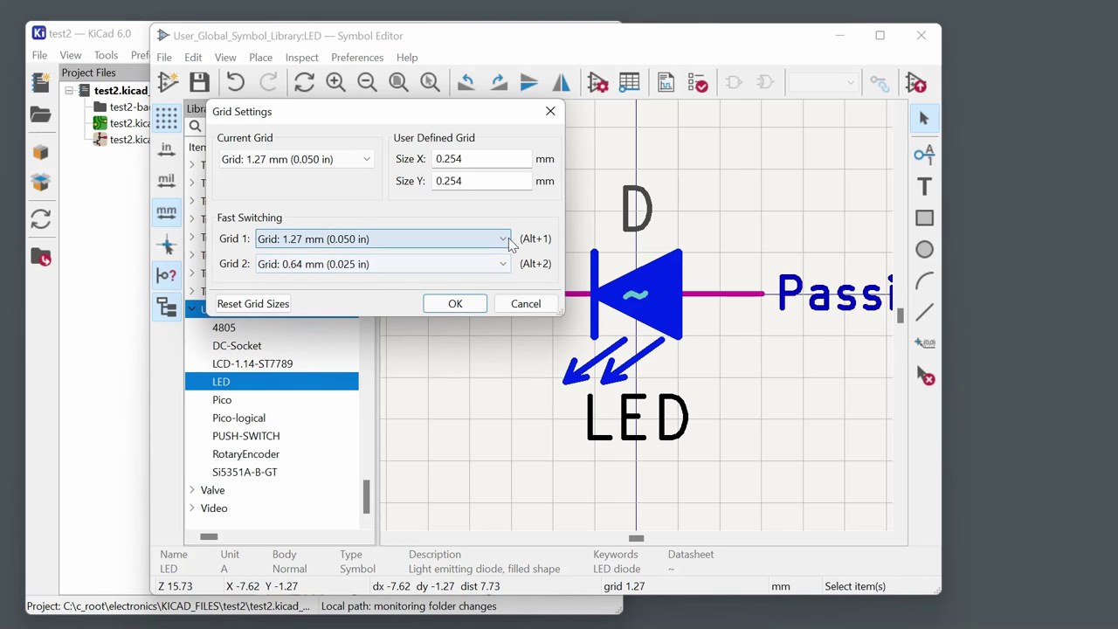
click(428, 238)
click(450, 218)
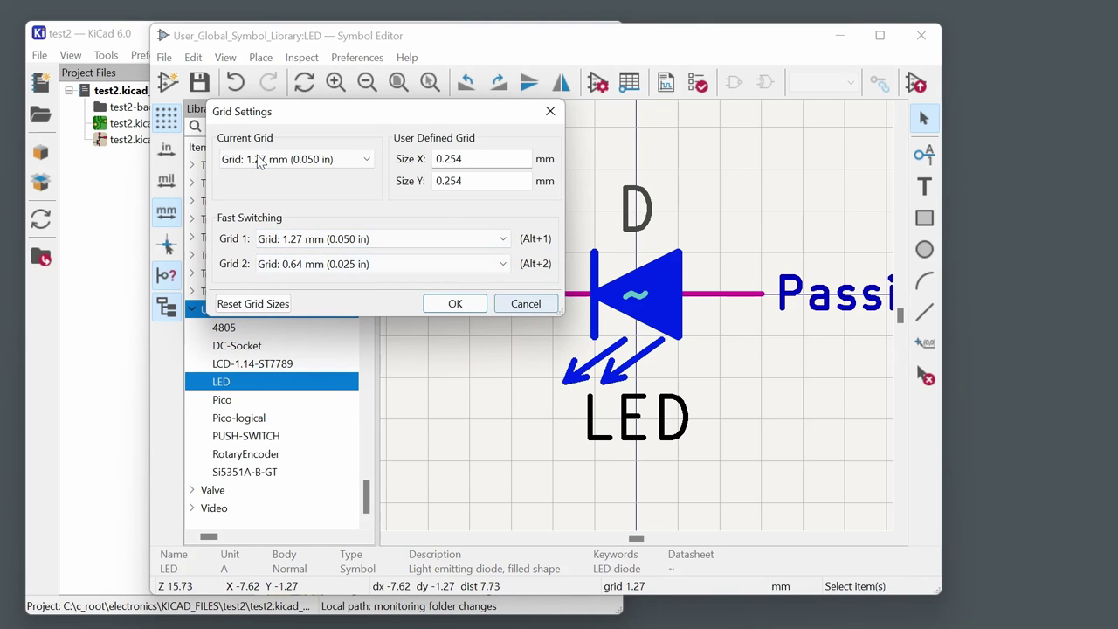
click(514, 306)
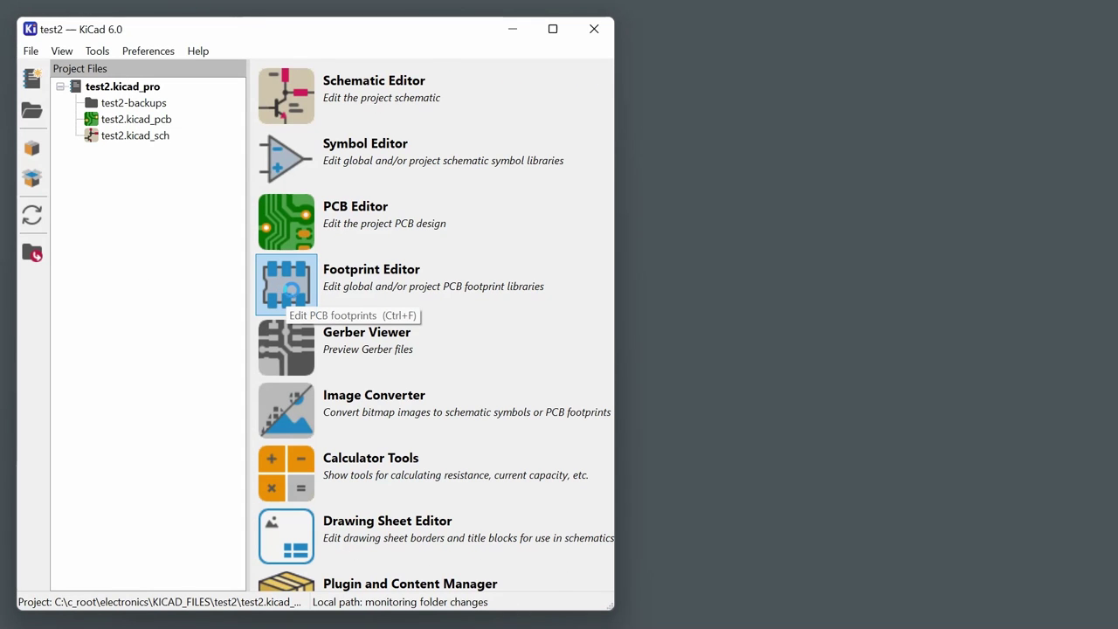
Open the Footprint Editor, review its commands for creating libraries and footprints, and find User_Global_Library in the library list.
click(311, 276)
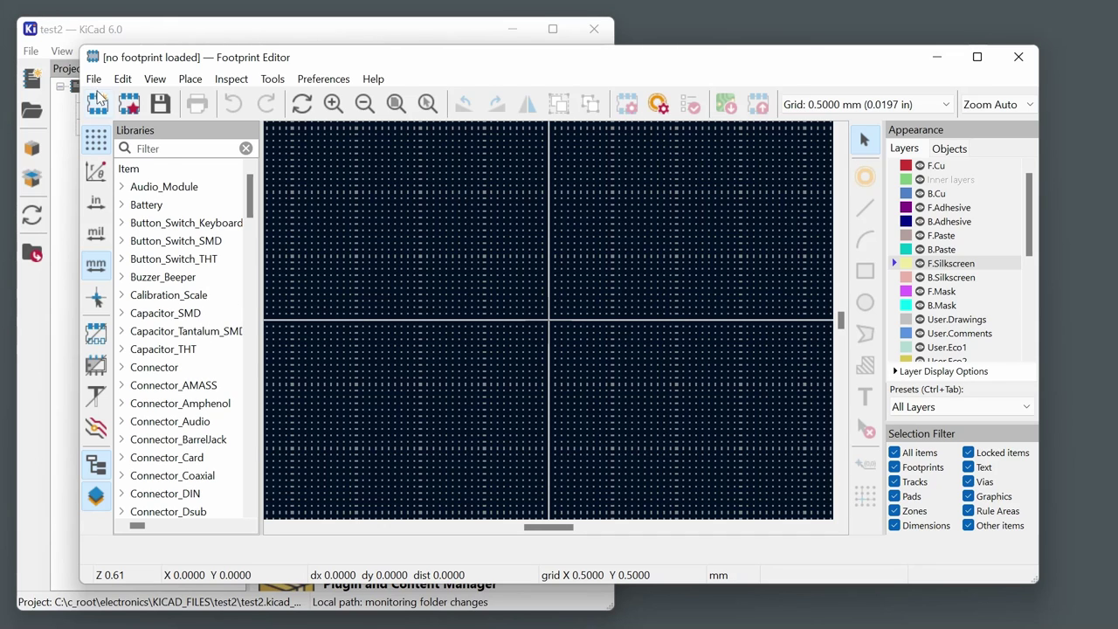
click(94, 79)
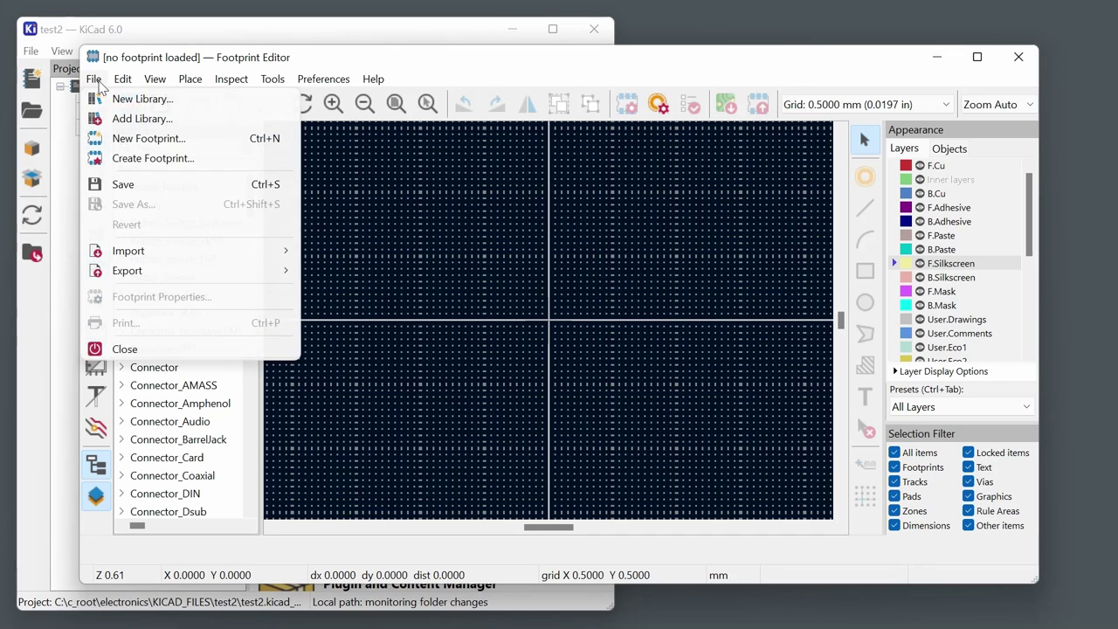
click(389, 444)
scroll(184, 428, down, 20)
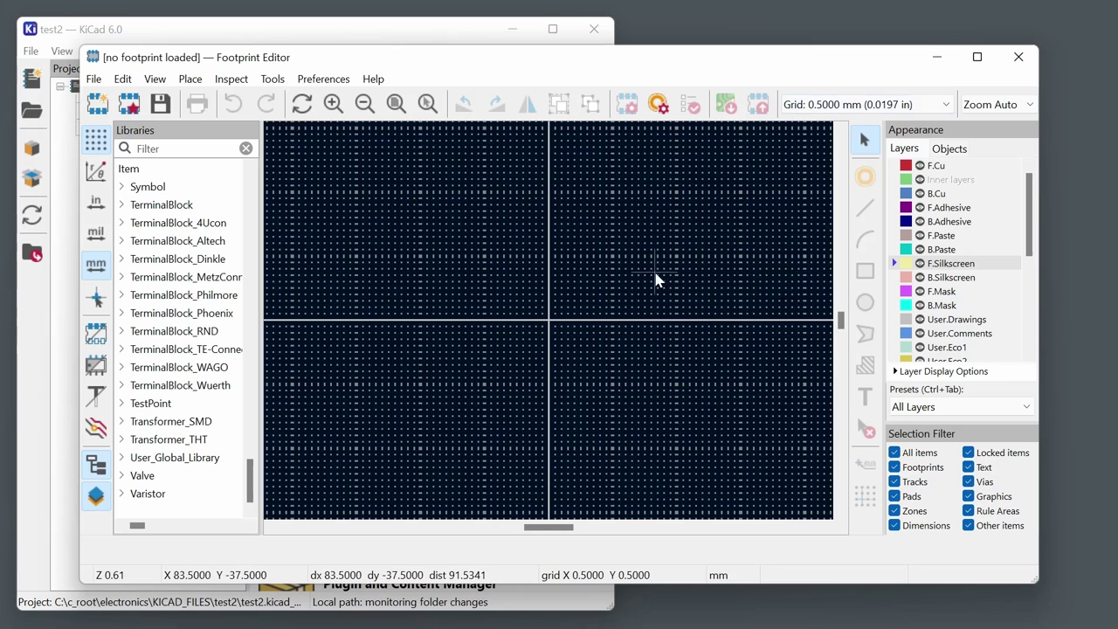
Review the available footprint grid sizes and examine the pad dimensions in the SOT-457T package drawing.
click(890, 105)
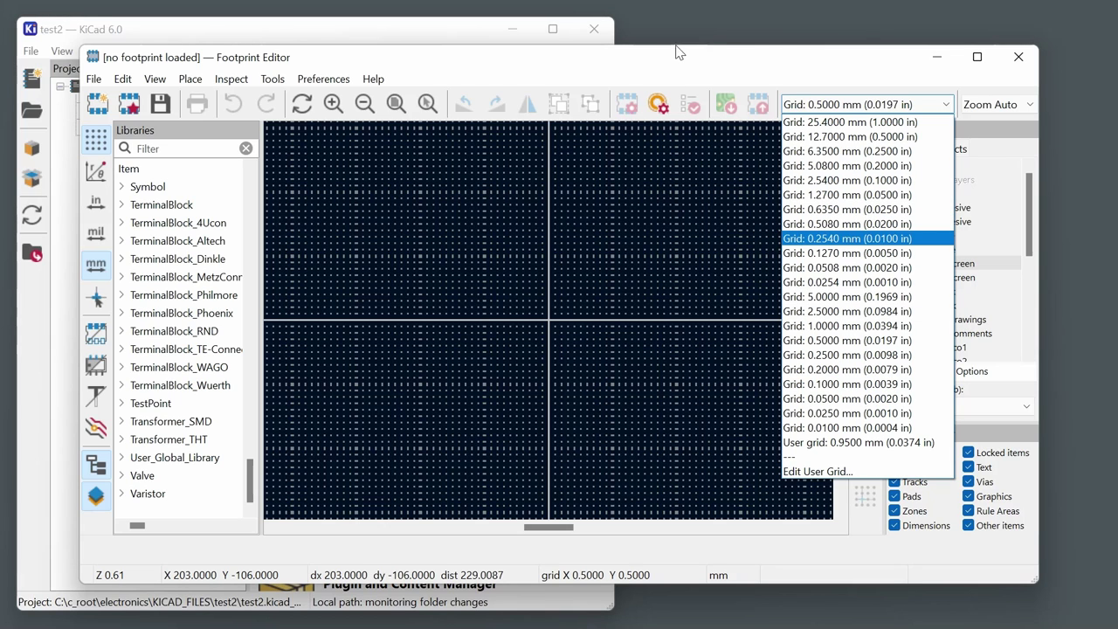
click(807, 186)
key(alt+Tab)
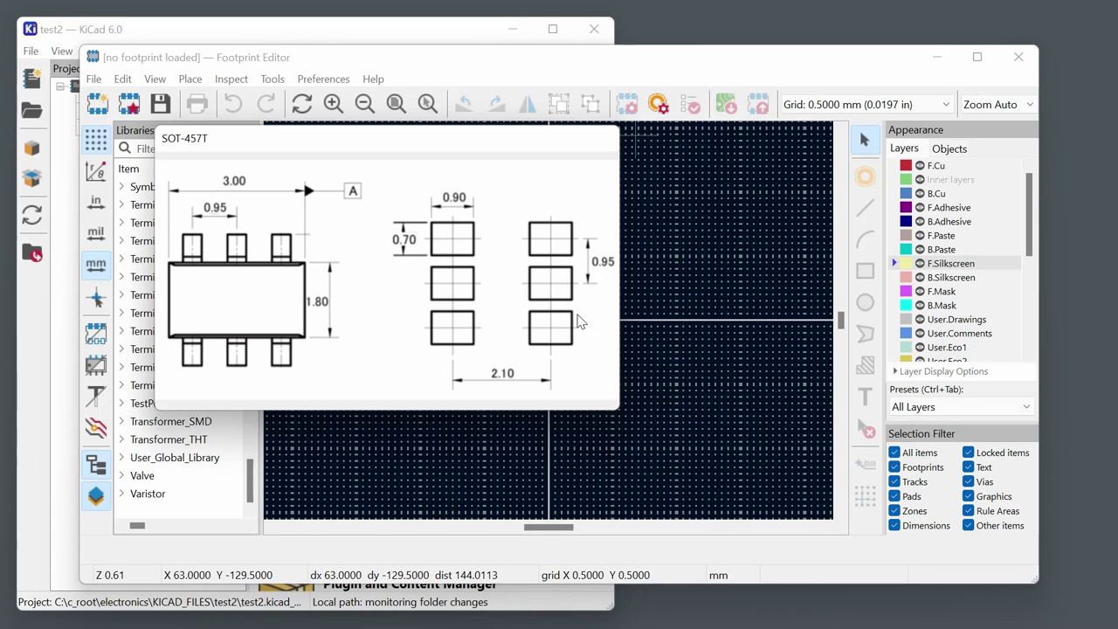
click(1014, 98)
Switch the footprint canvas to the 0.9500 mm user grid.
click(864, 104)
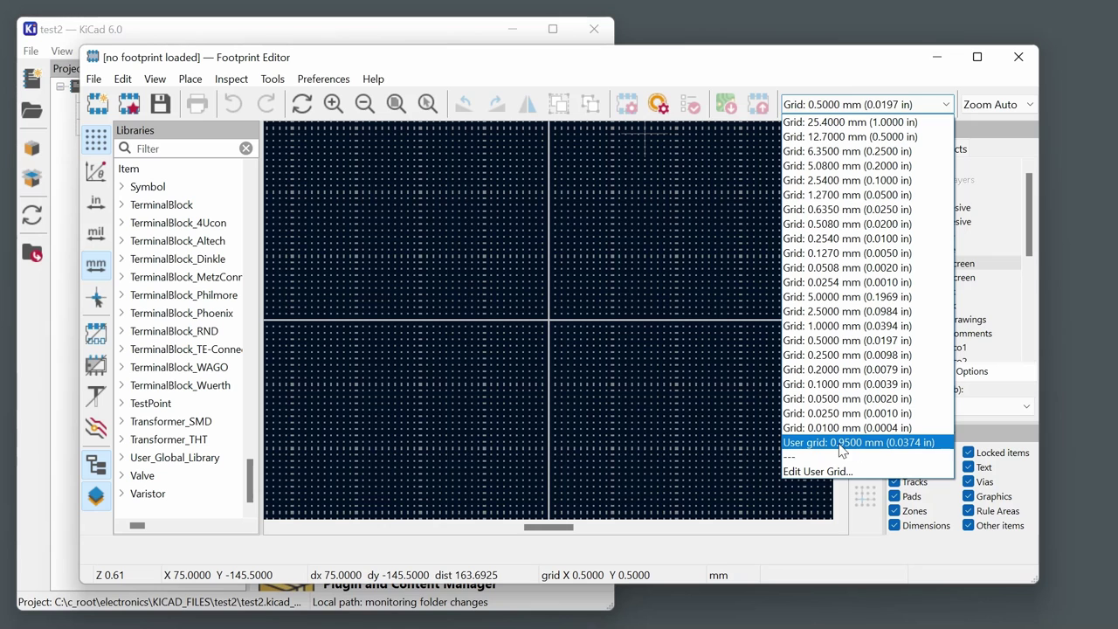
click(854, 443)
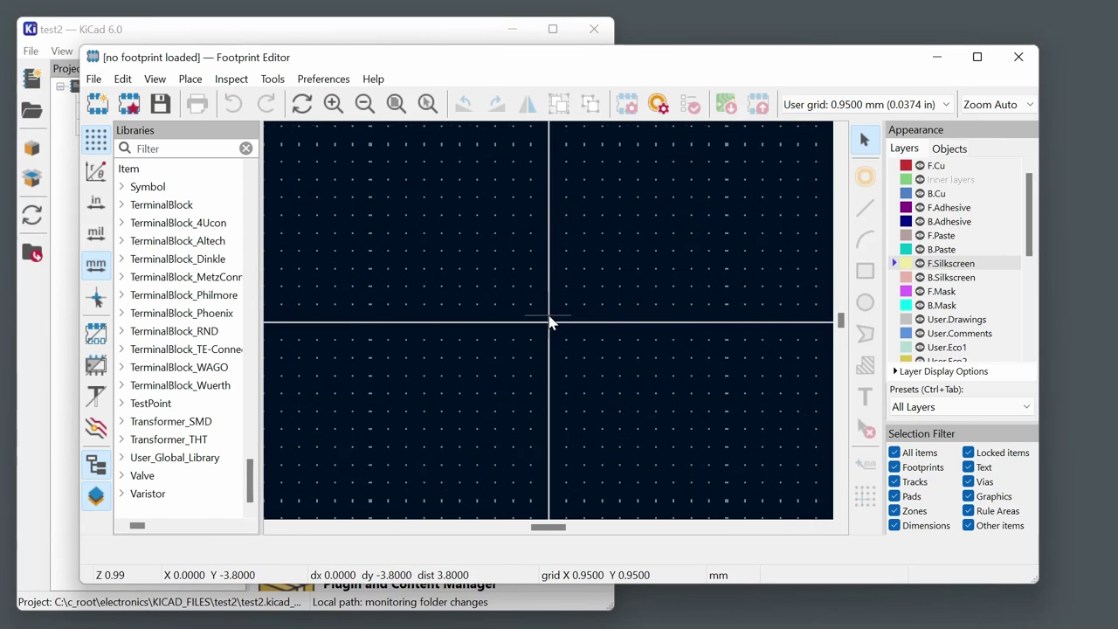
scroll(545, 329, up, 4)
scroll(545, 328, up, 1)
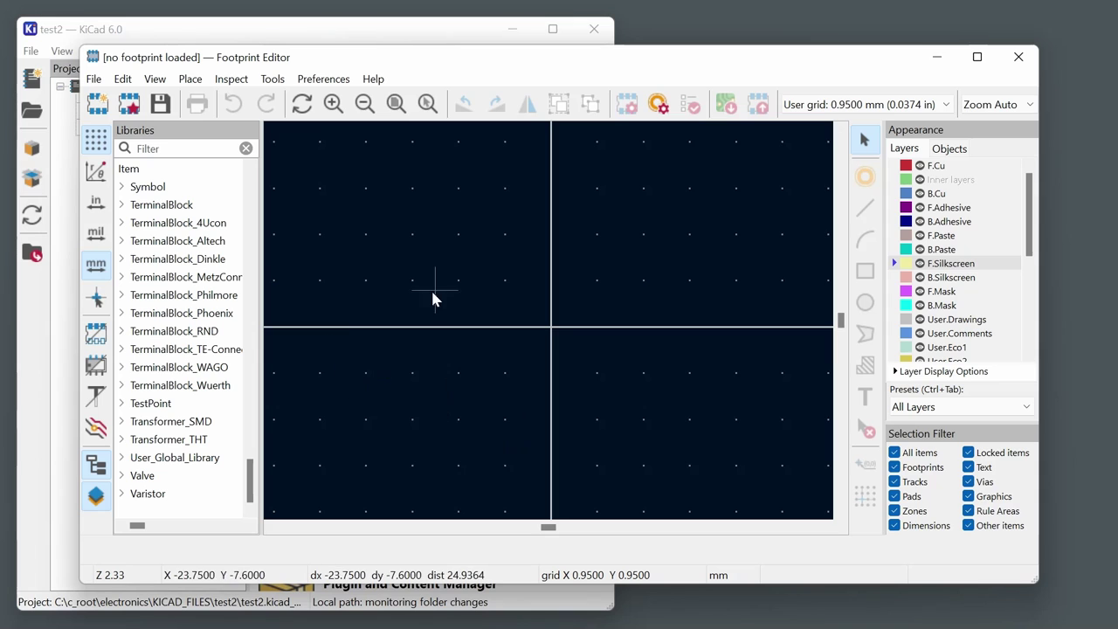
Create a new SMD footprint named SOT457T in User_Global_Library.
right_click(162, 462)
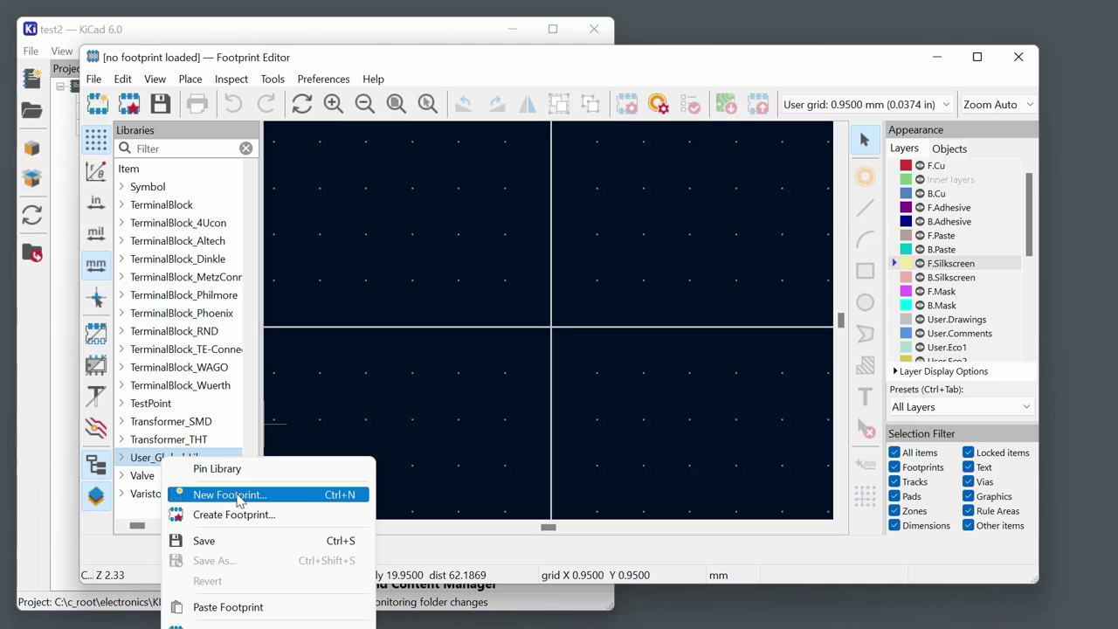
click(234, 495)
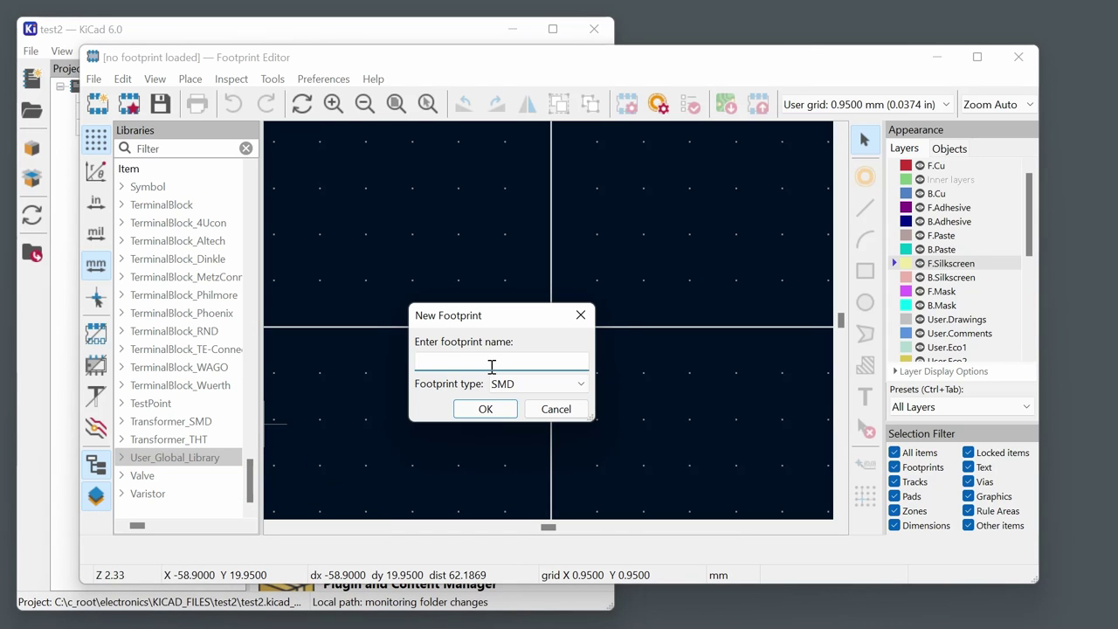
text(SOT457T)
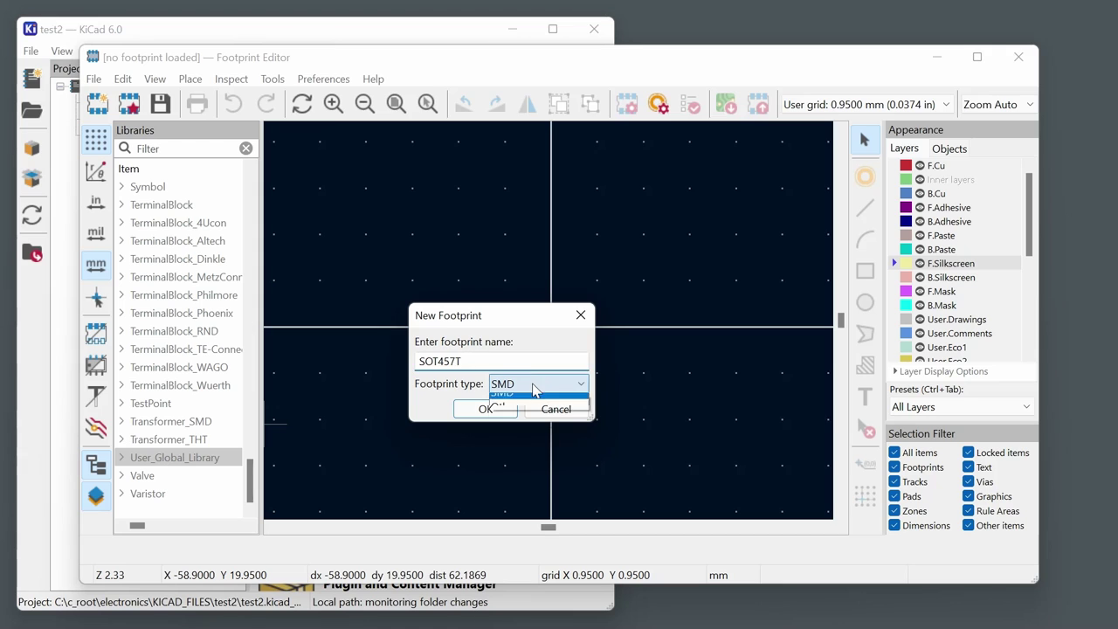
click(539, 385)
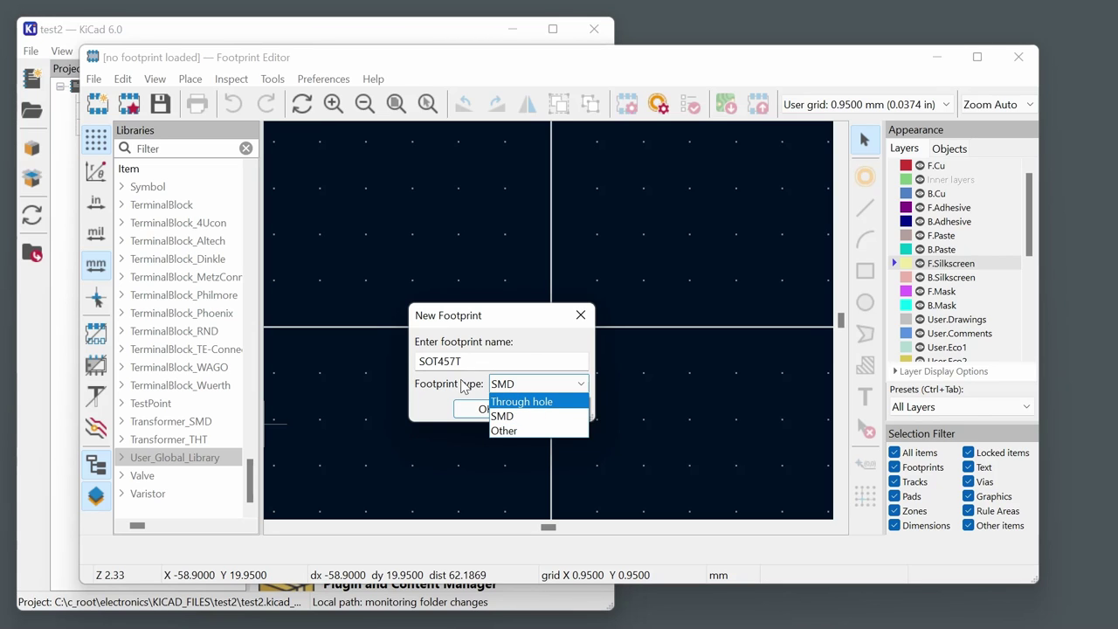
click(548, 387)
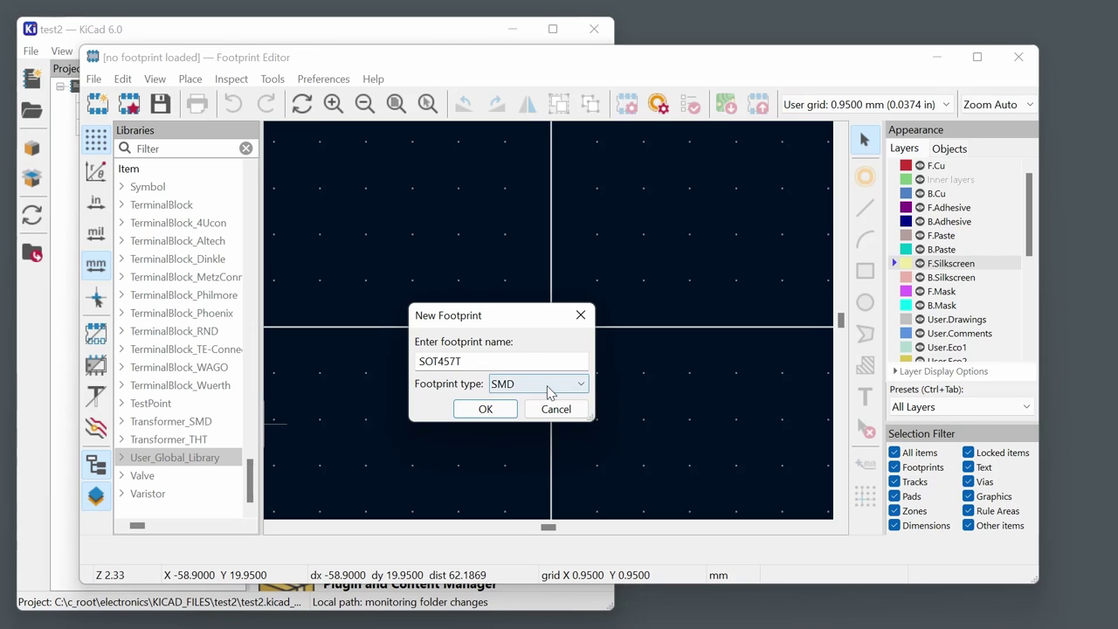
click(485, 411)
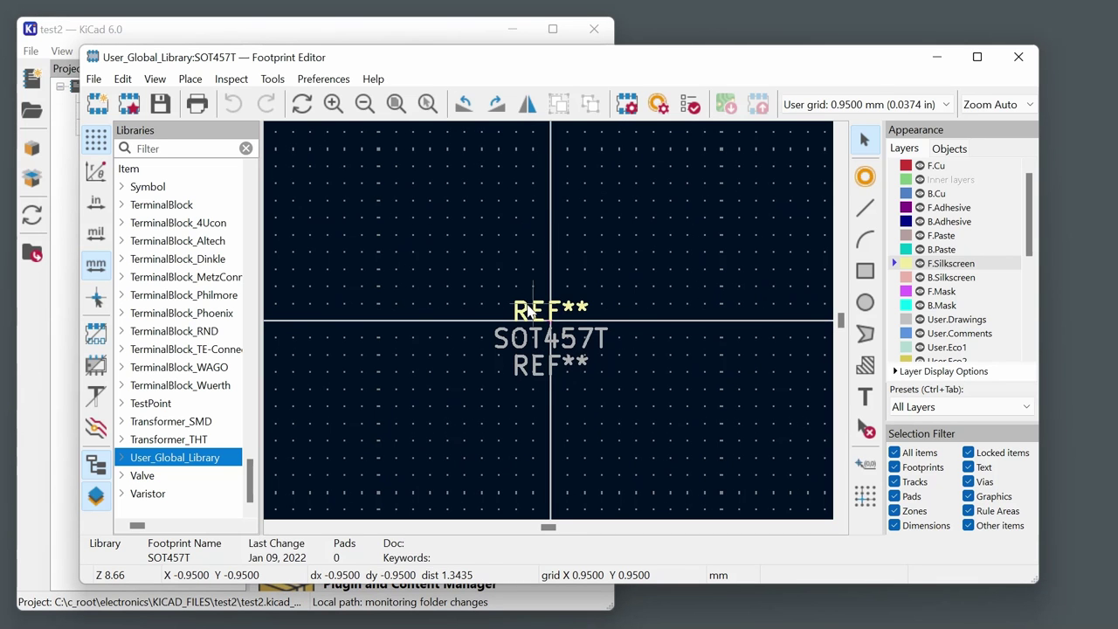
Move the silkscreen REF** text well above the origin, and the SOT457T and fabrication REF** texts together to about 8.5 mm below it.
drag(532, 310, 555, 170)
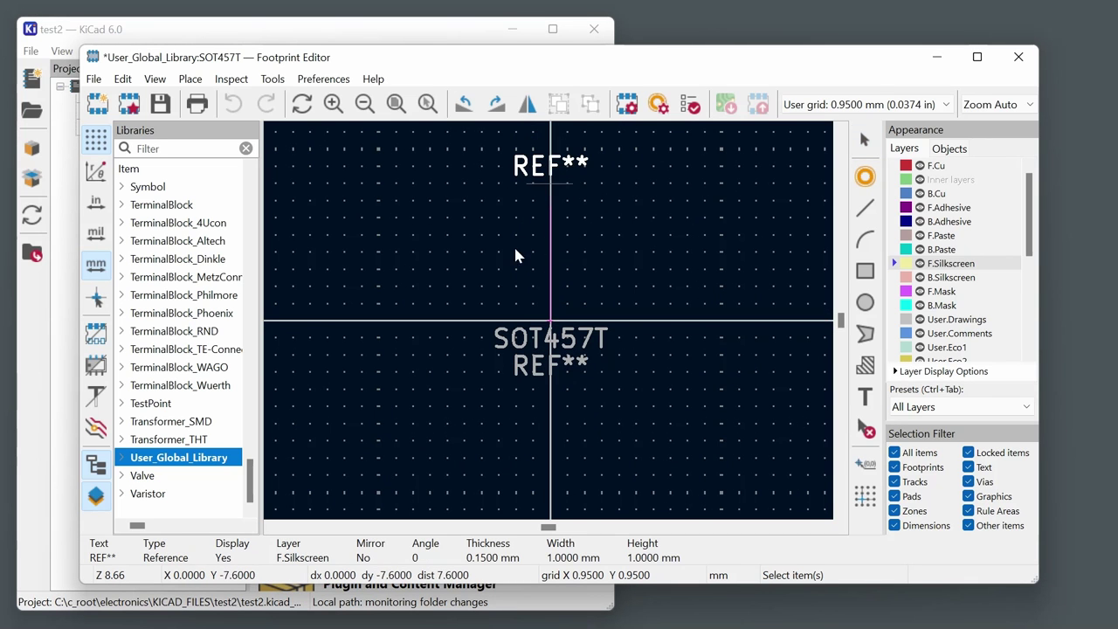
click(475, 378)
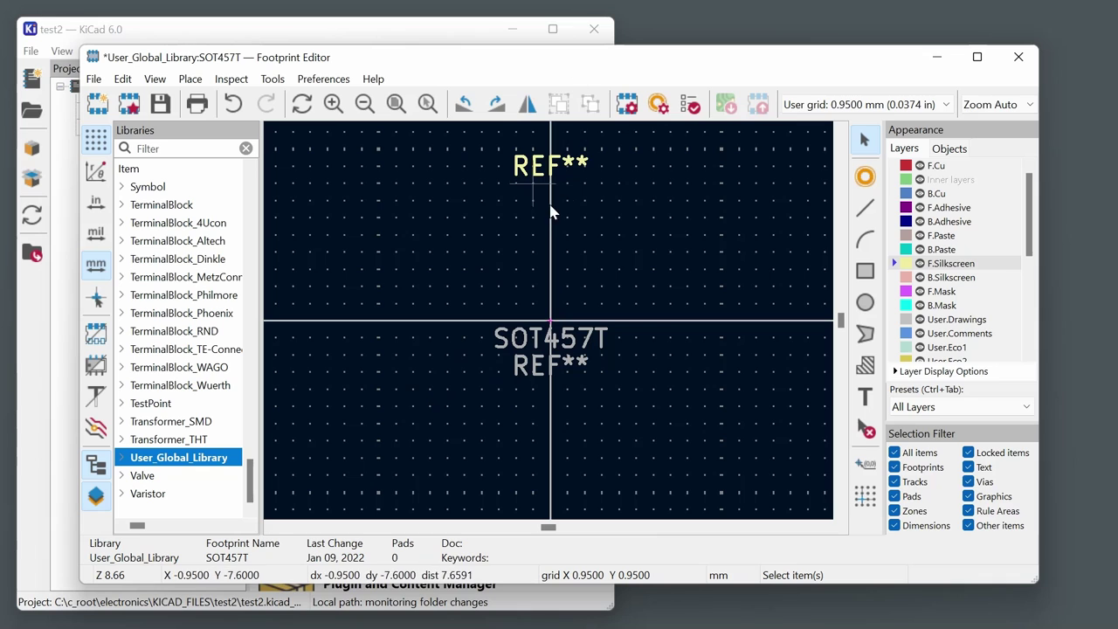
click(535, 353)
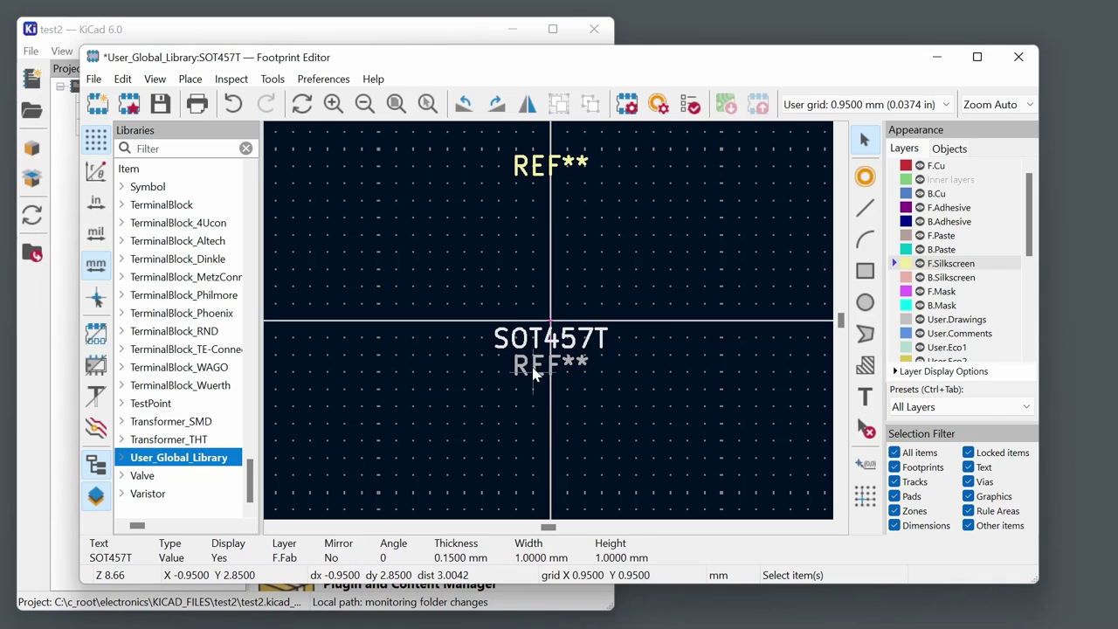
shift+click(534, 369)
drag(538, 350, 555, 494)
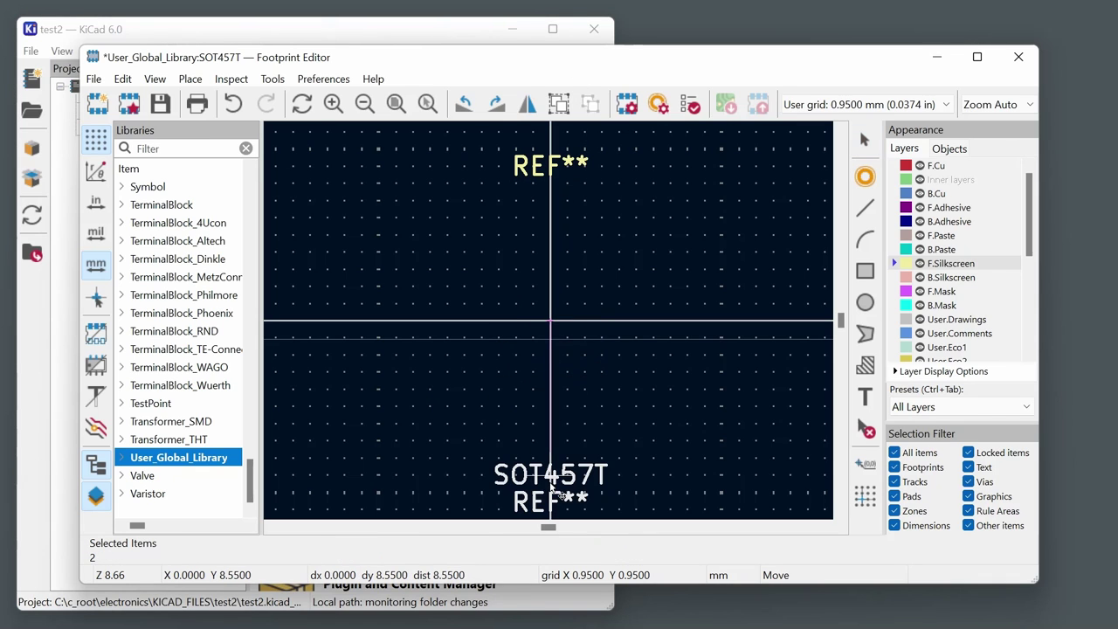
click(552, 478)
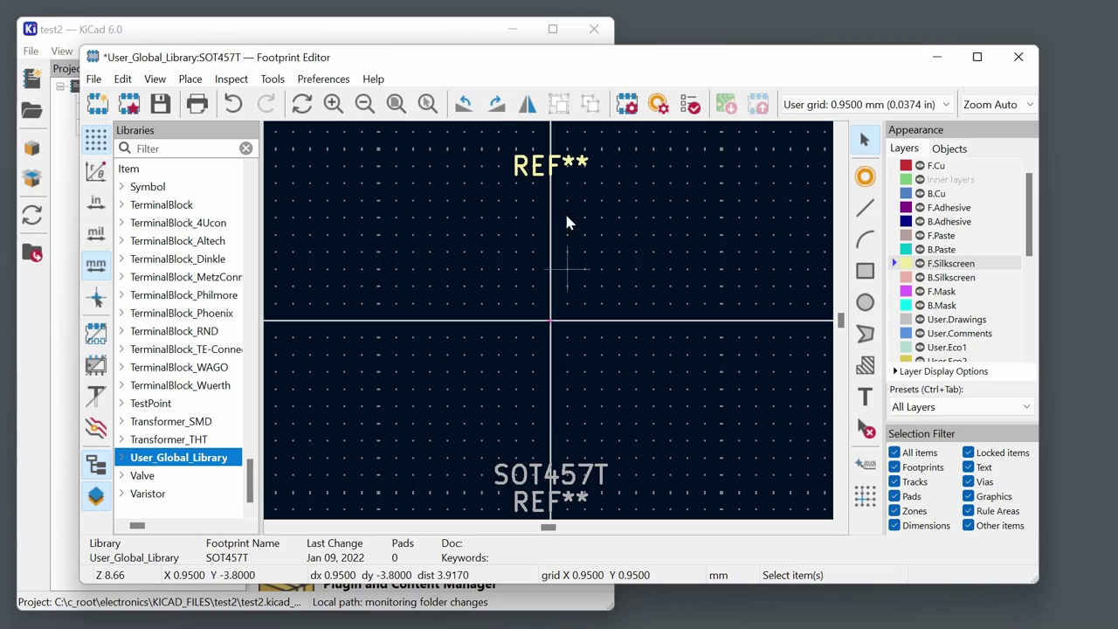
Place pad 1 on the vertical axis at X 0, Y -0.95 mm.
scroll(572, 318, up, 1)
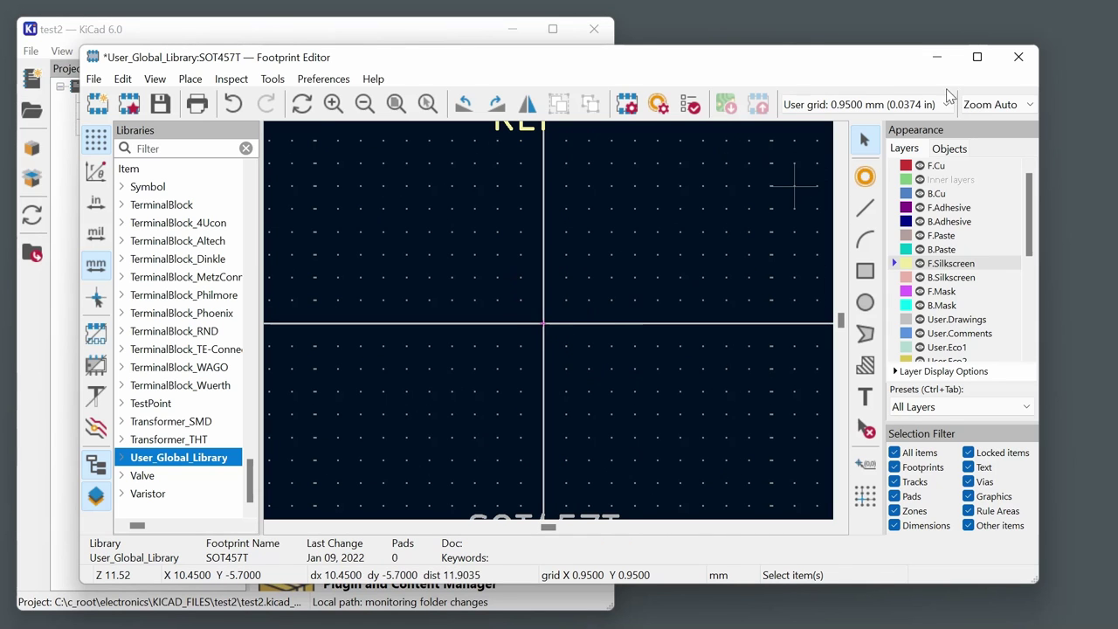
click(867, 181)
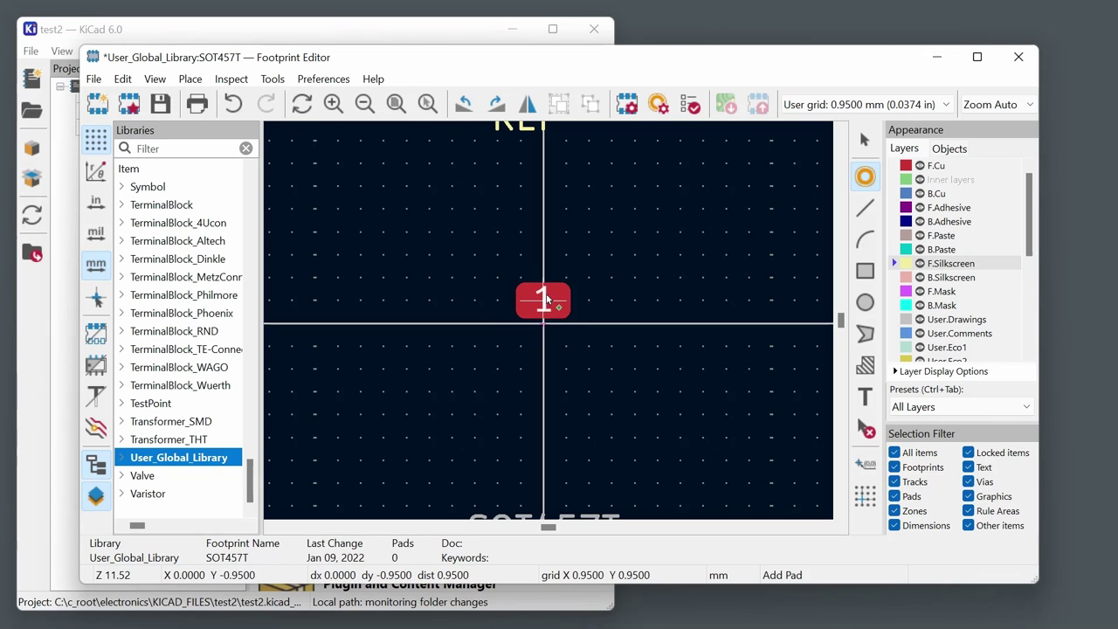
click(541, 299)
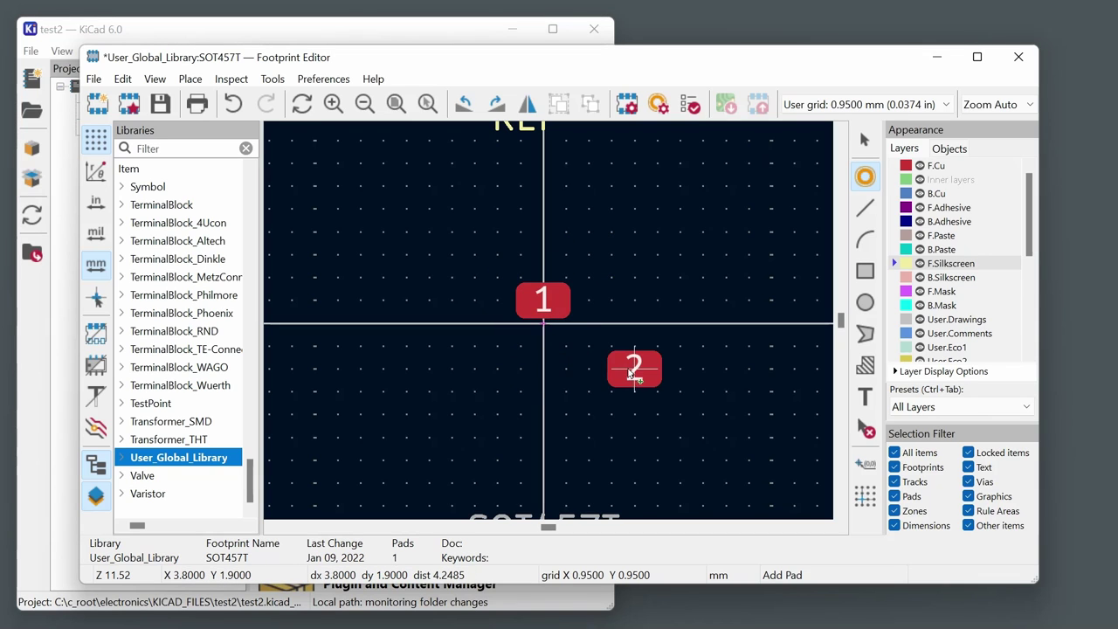
key(Escape)
Set pad 1's size to 0.9 mm in X and 0.7 mm in Y.
scroll(554, 314, up, 1)
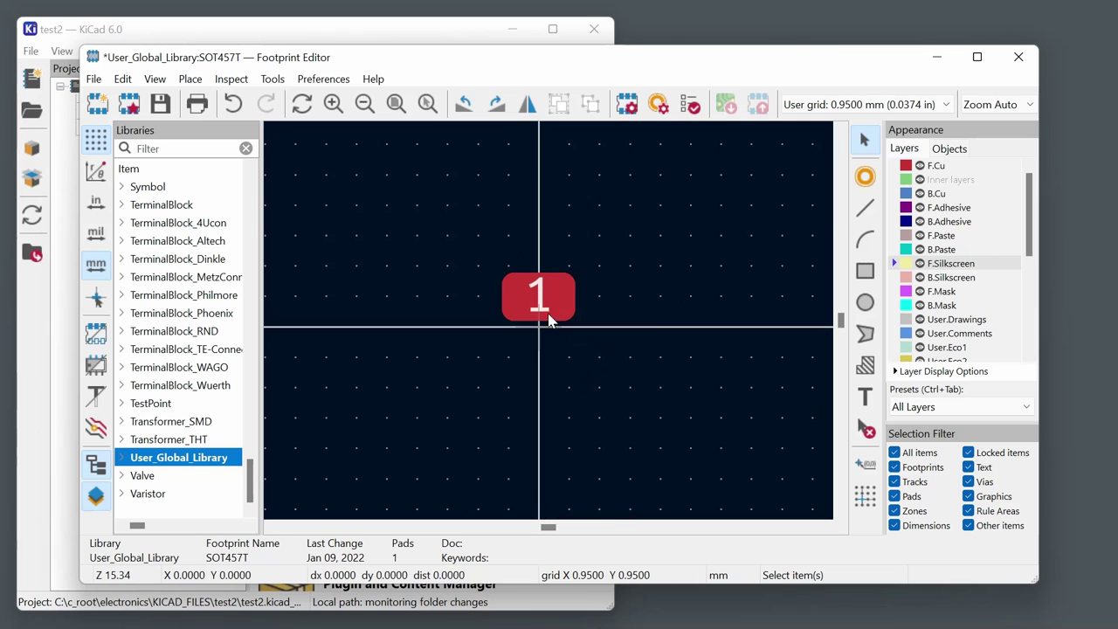
scroll(544, 302, up, 1)
click(563, 299)
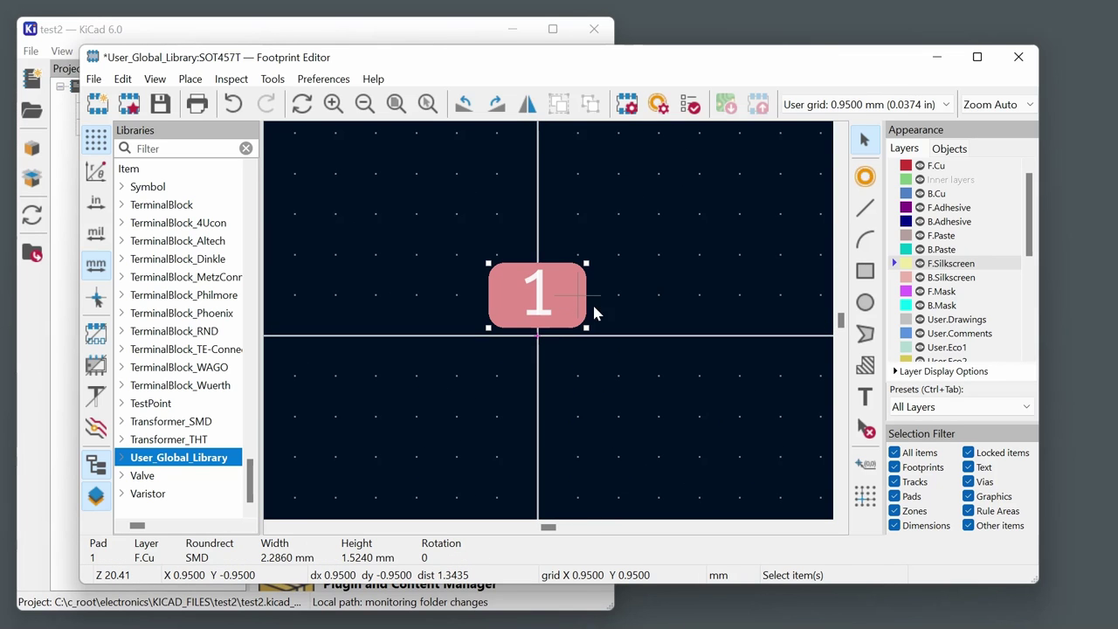
double_click(552, 308)
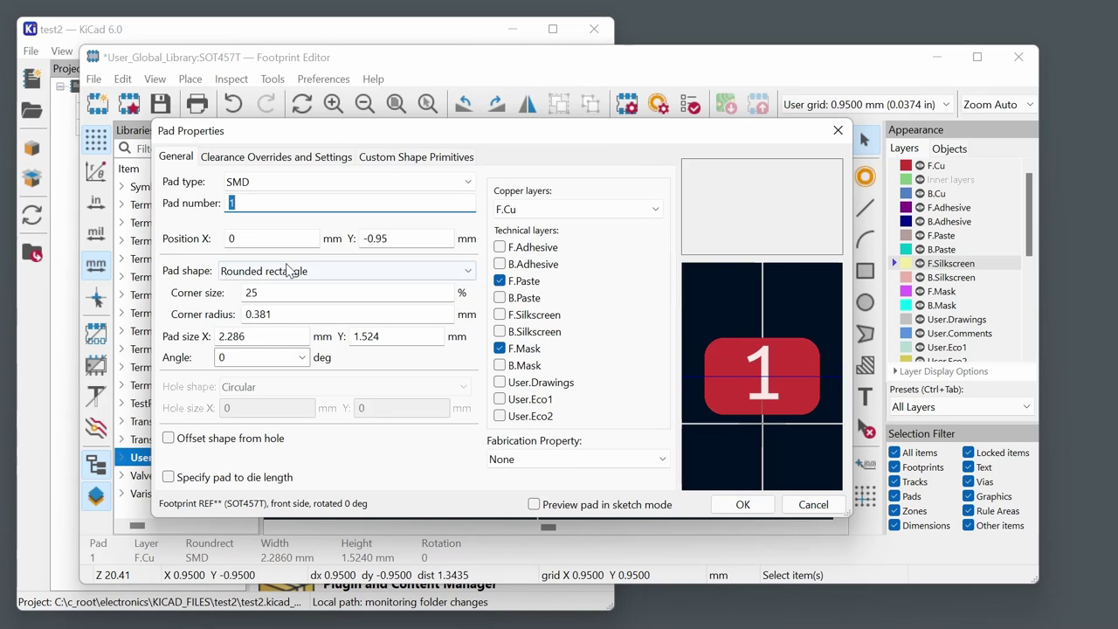
click(262, 338)
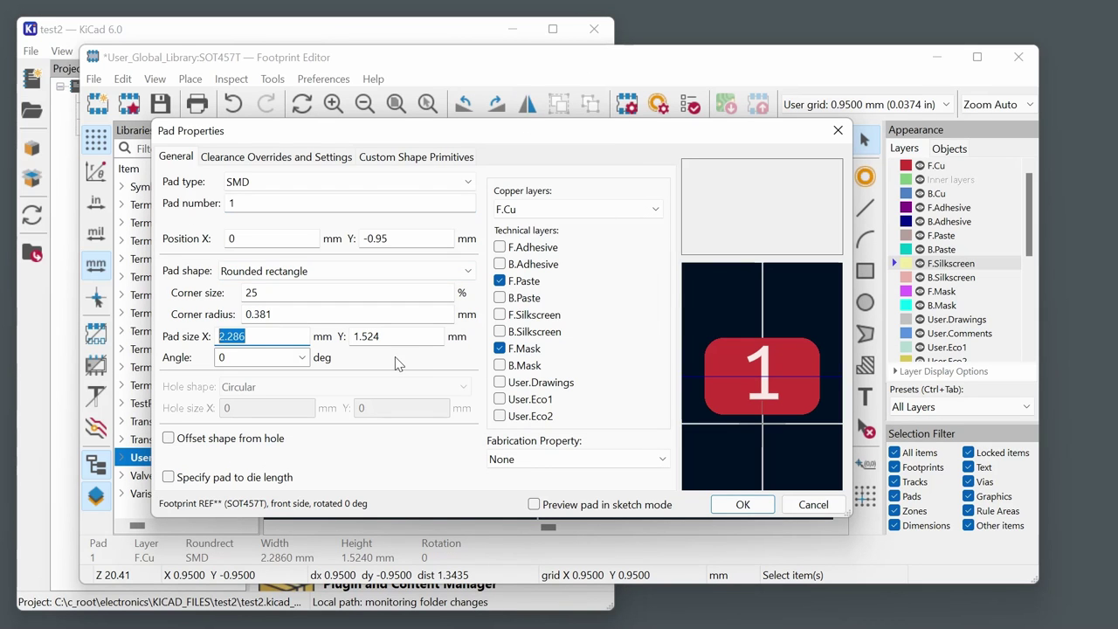
text(0.9)
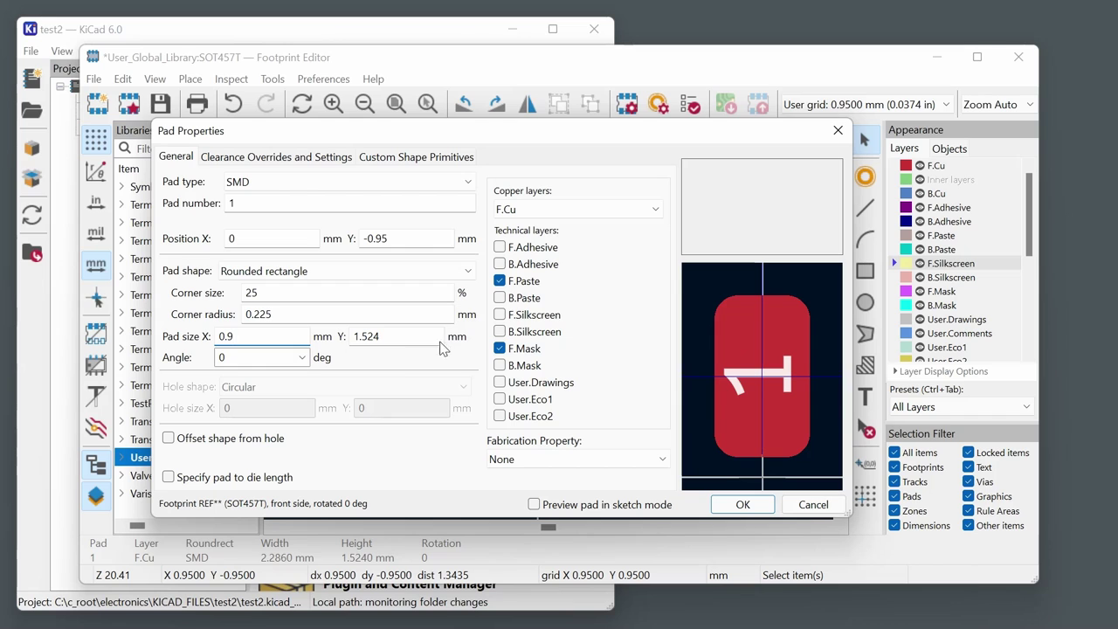
click(374, 341)
text(0.)
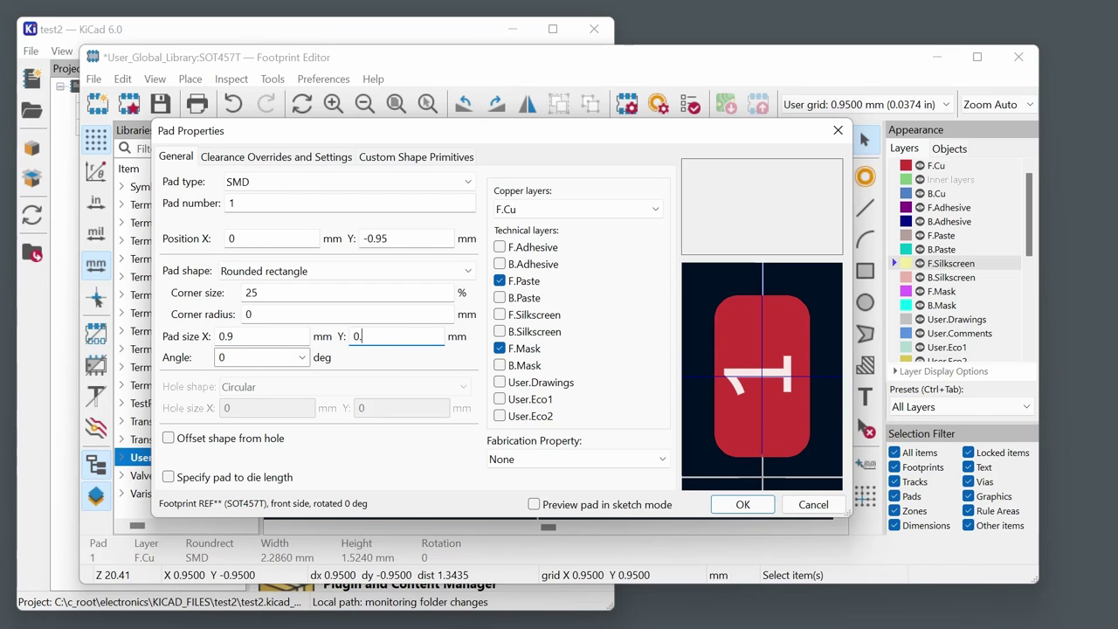
text(7)
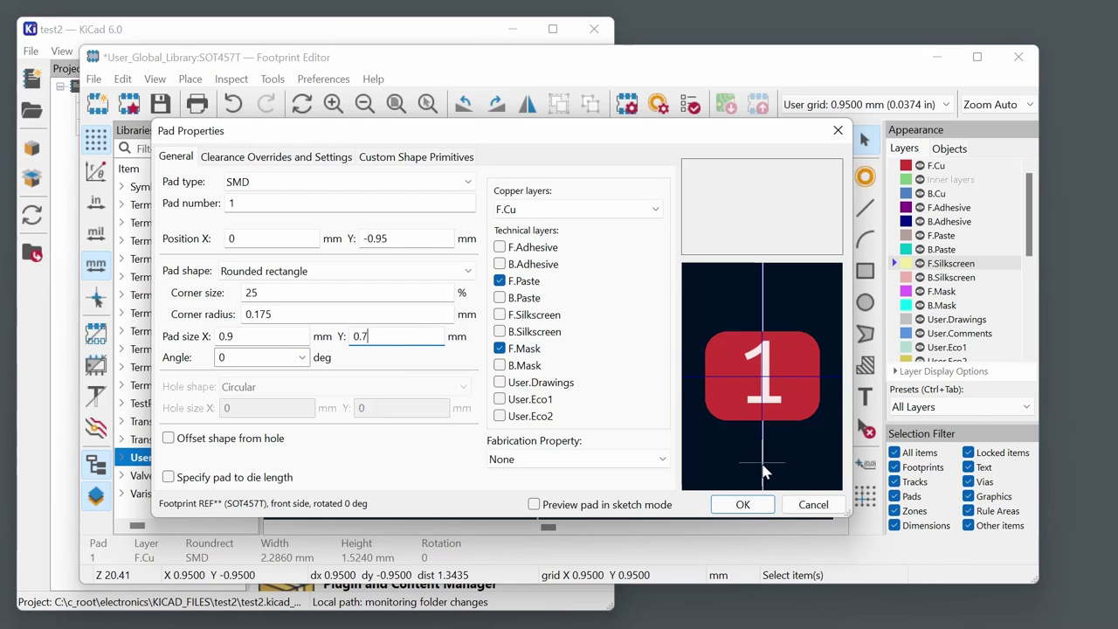
click(743, 504)
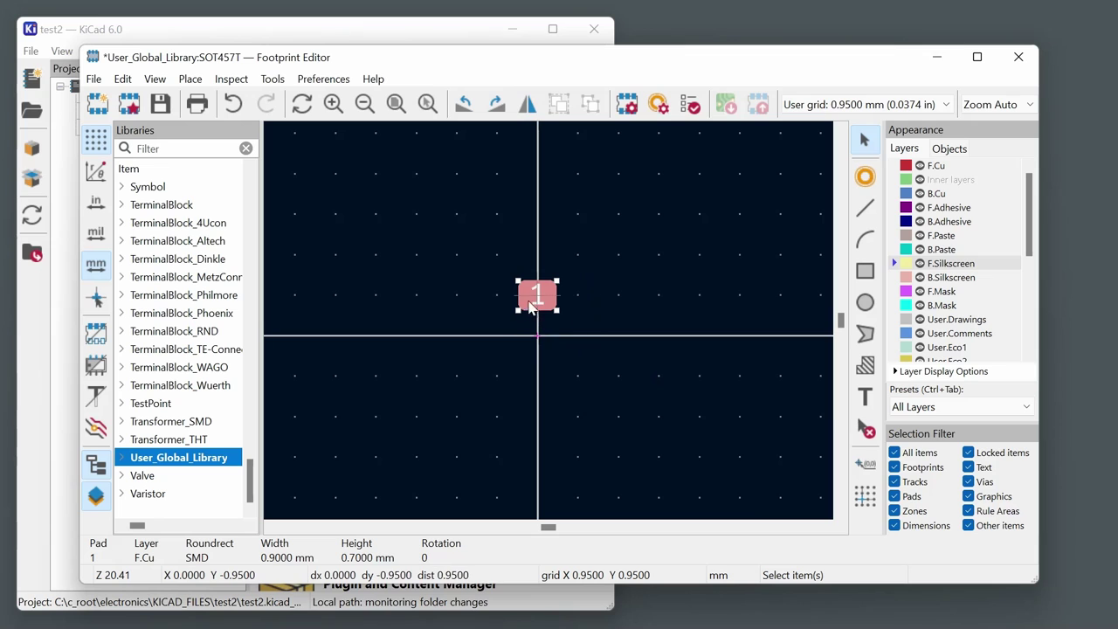
Place pads 2 and 3 below pad 1 on the vertical axis, at Y 0 and Y 0.95 mm.
scroll(559, 310, up, 1)
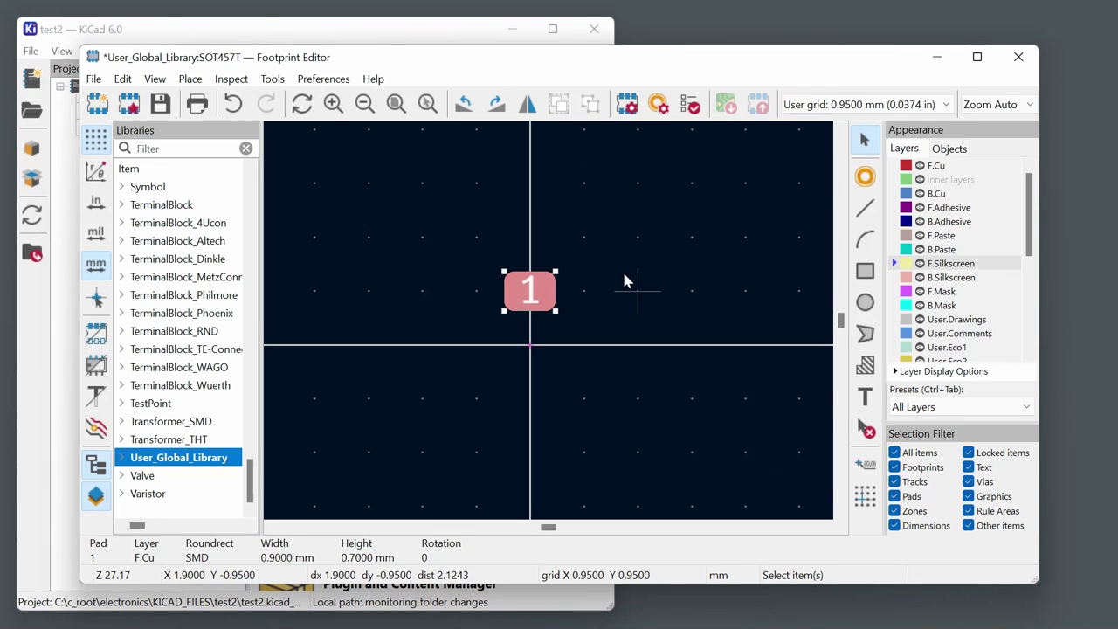
click(601, 321)
click(865, 177)
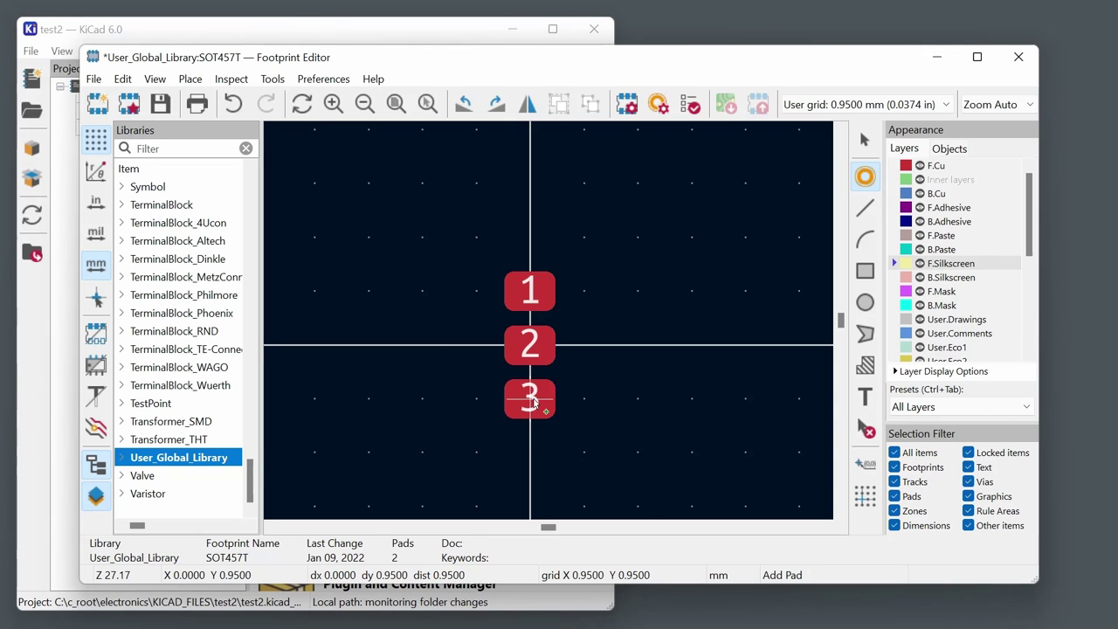
click(534, 401)
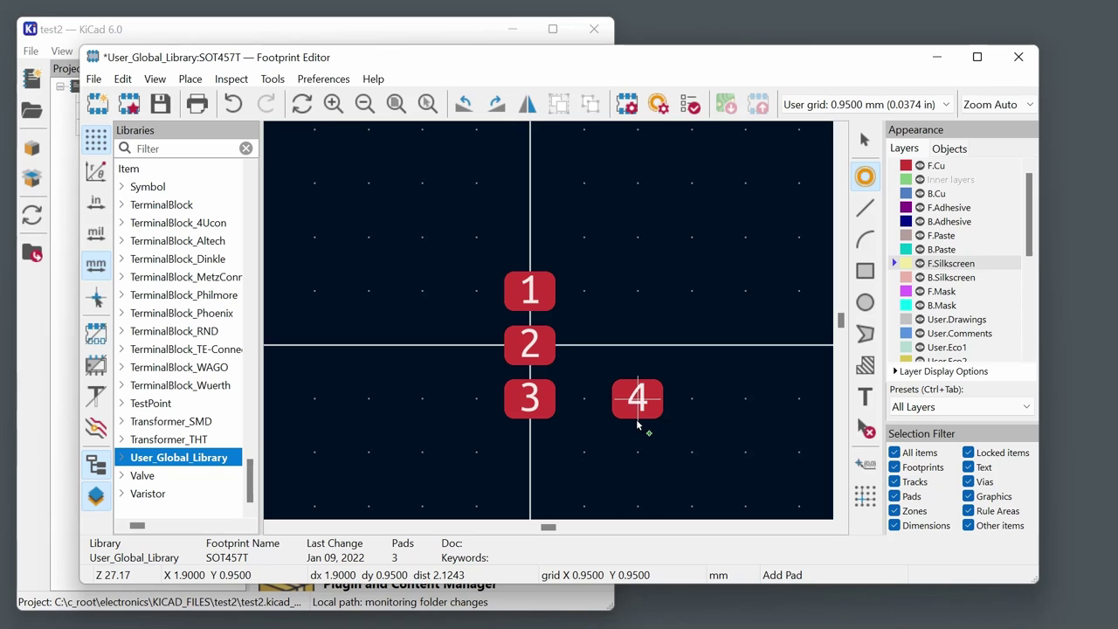
key(Escape)
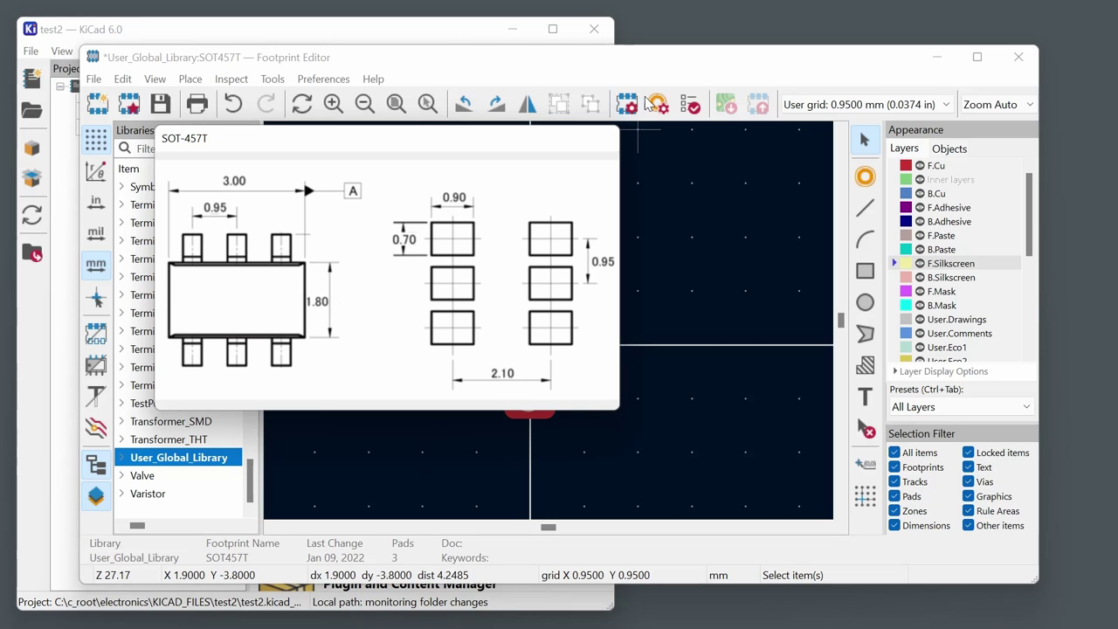
Move pads 1, 2 and 3 together by exactly -1.05 mm in X and 0 mm in Y.
click(657, 70)
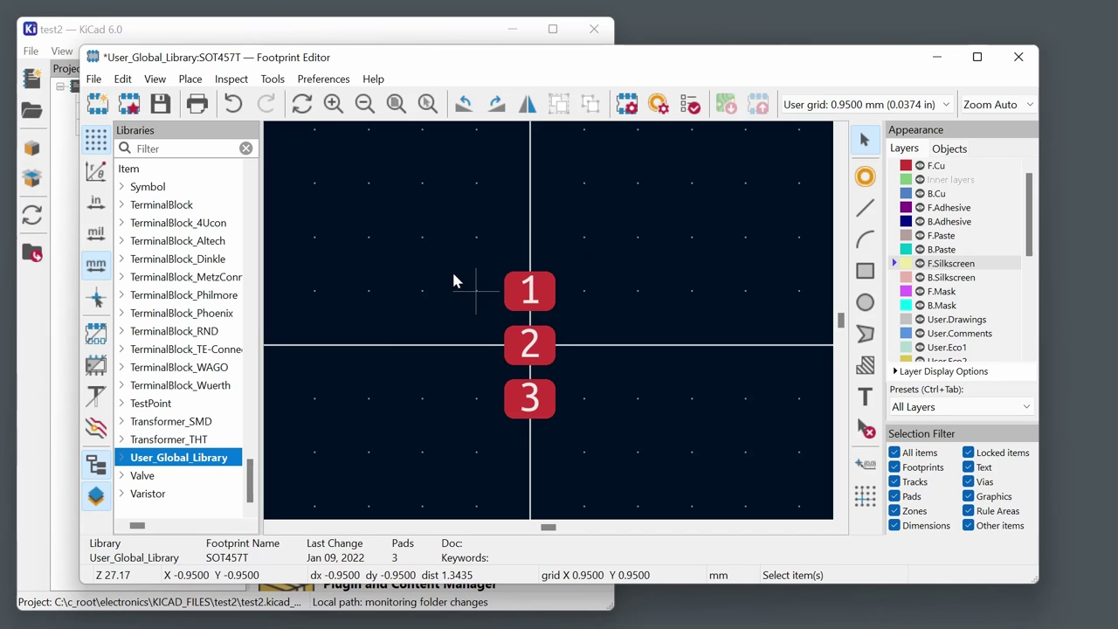
drag(464, 256, 582, 445)
right_click(548, 297)
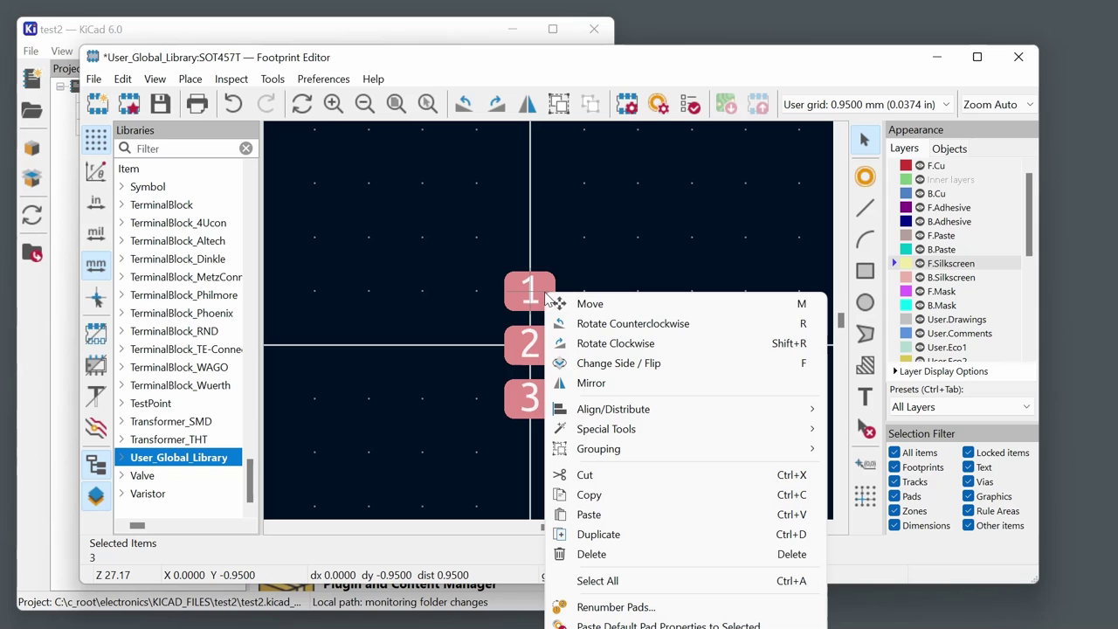
mouse_move(780, 439)
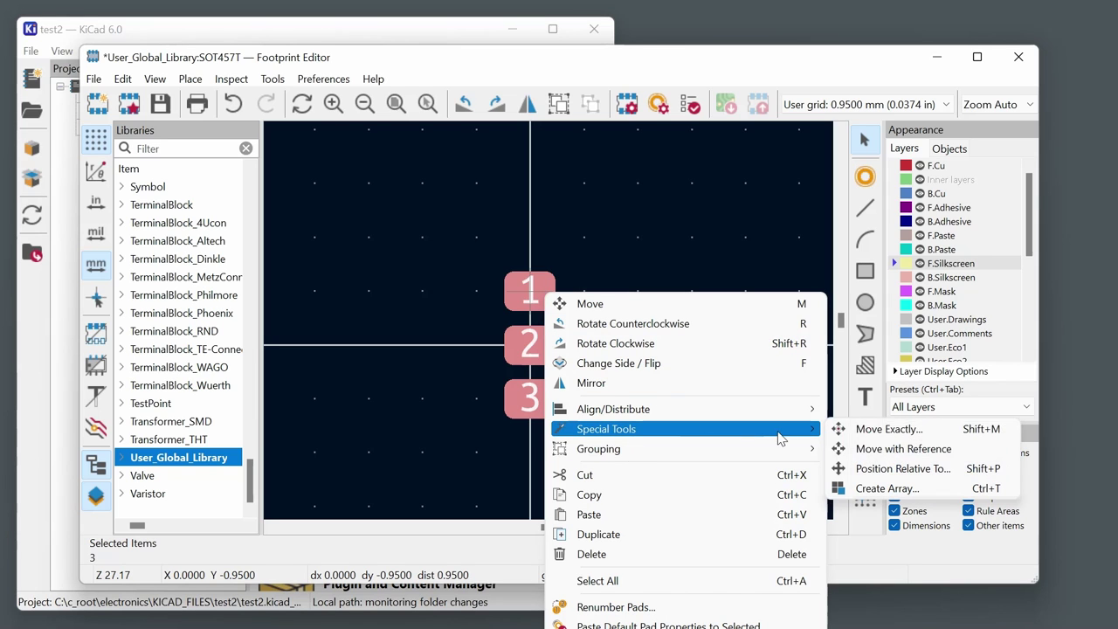
click(877, 433)
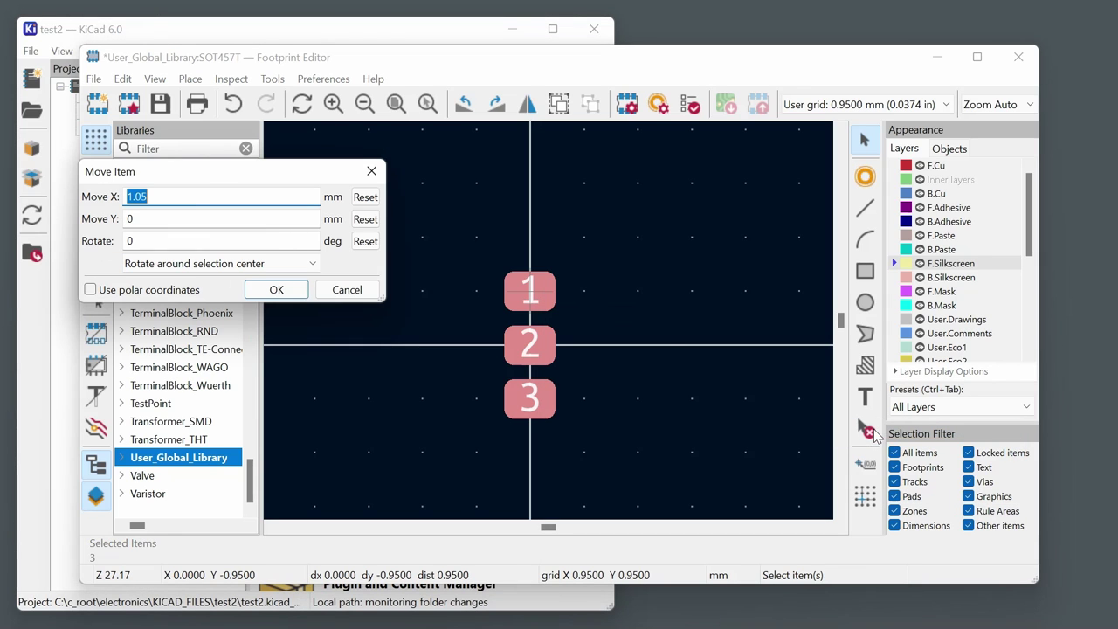
click(257, 198)
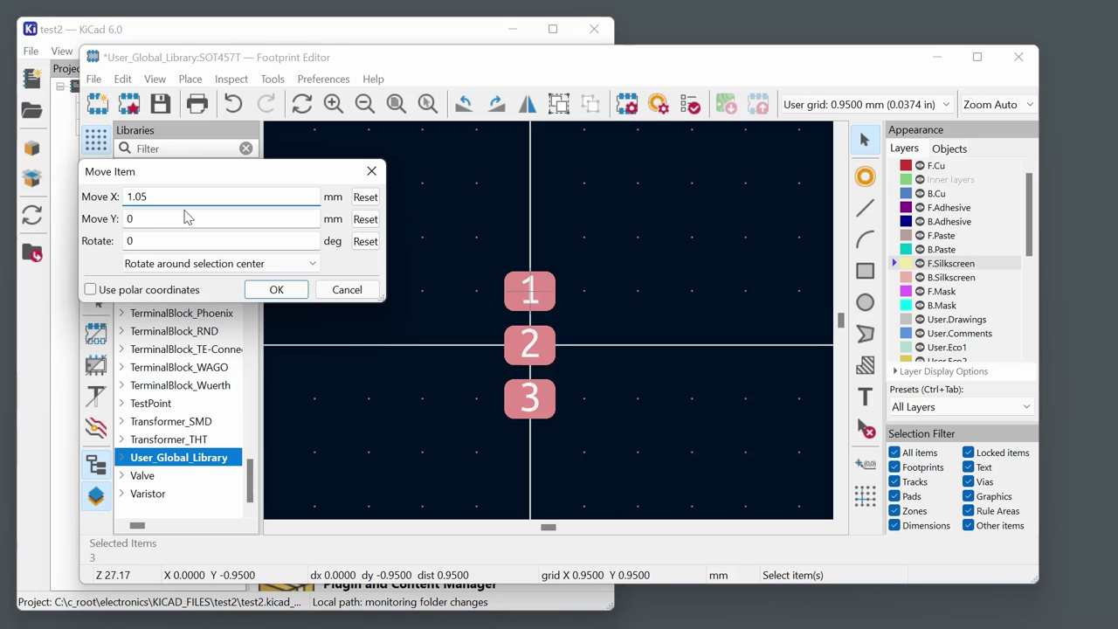
key(Left)
key(Left)
key(Left)
text(-)
click(278, 289)
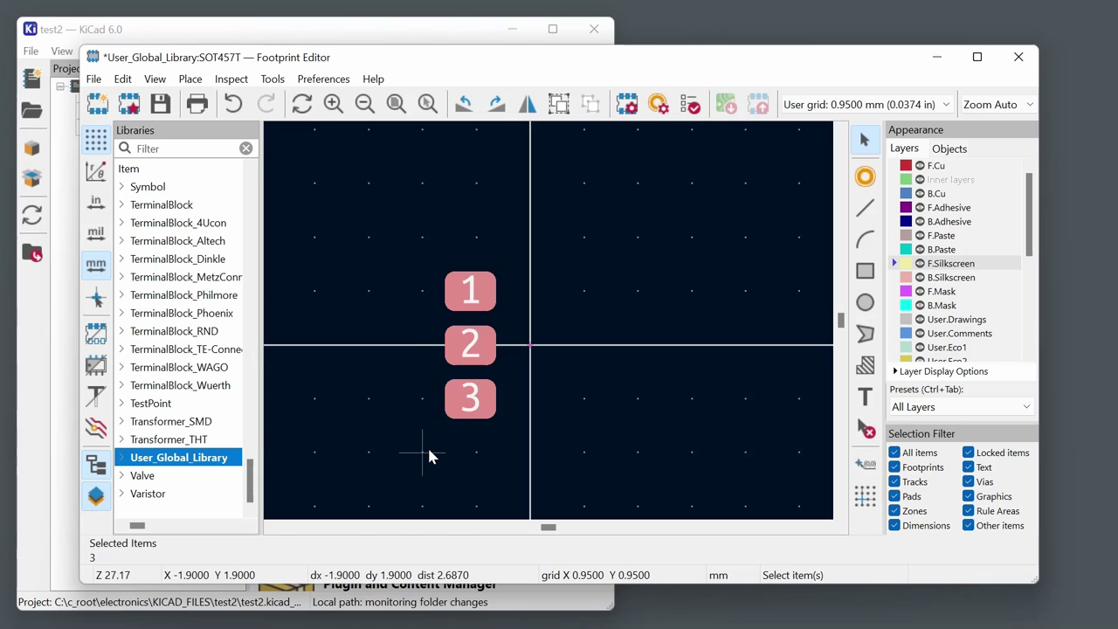
click(429, 443)
Place pads 4, 5 and 6 upwards along the vertical axis at Y 0.95, 0 and -0.95 mm.
click(865, 179)
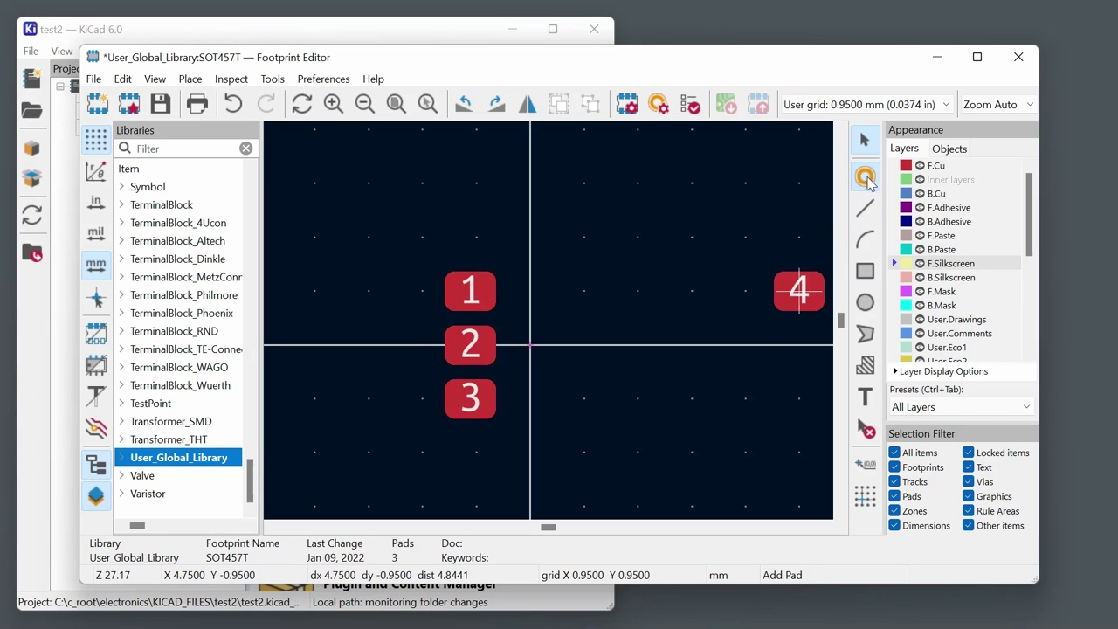
click(533, 410)
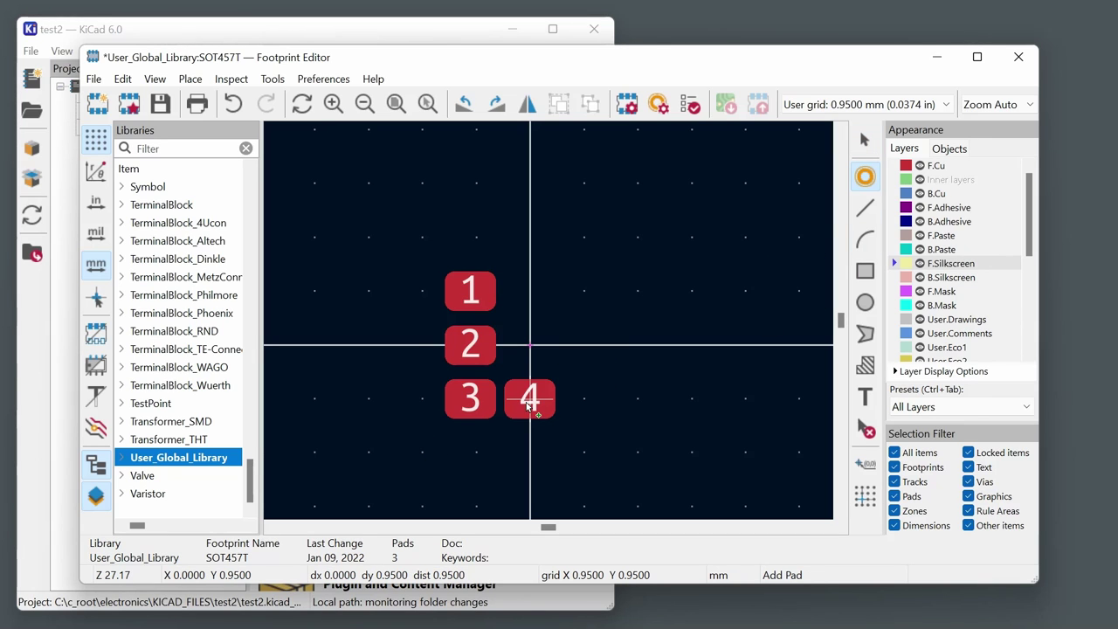
click(528, 348)
click(529, 291)
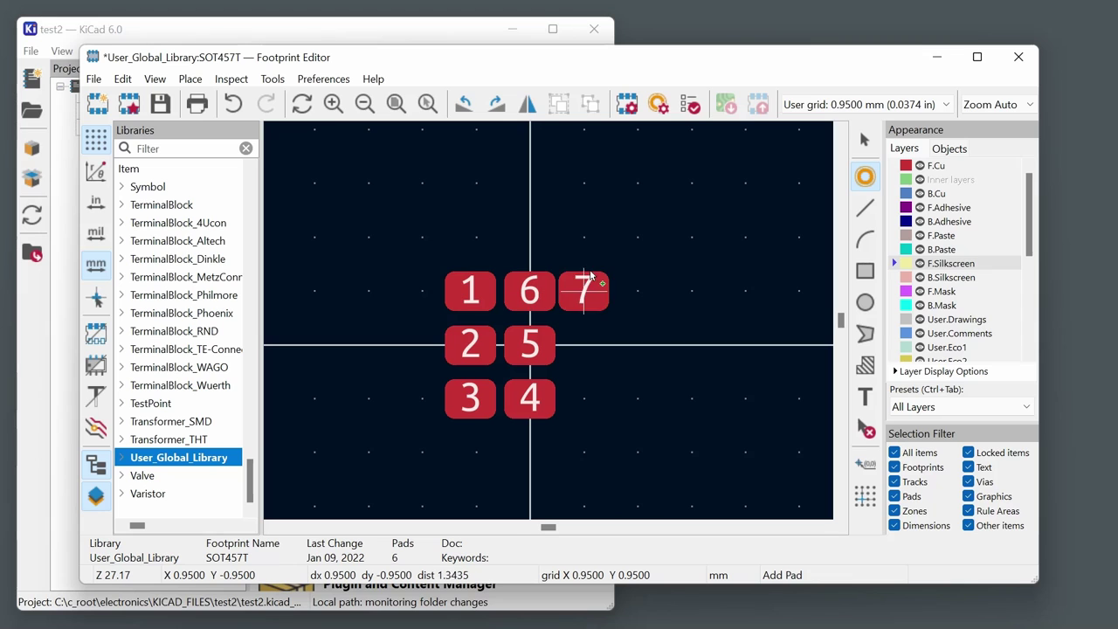
key(Escape)
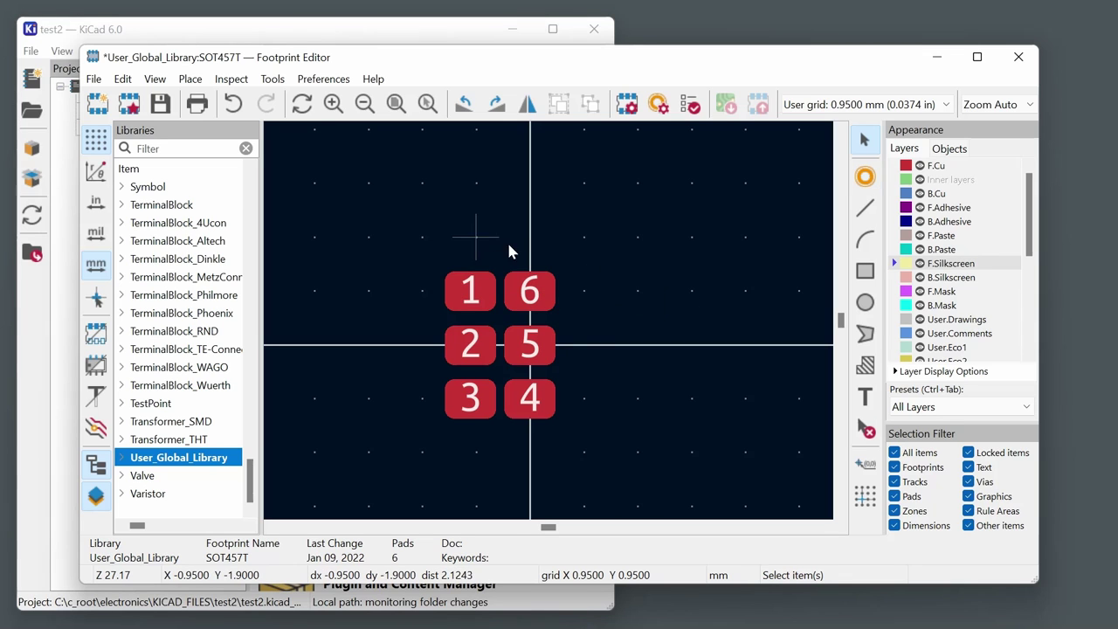
Move pads 4, 5 and 6 together by exactly 1.05 mm in X and 0 mm in Y.
drag(595, 226, 498, 449)
right_click(510, 289)
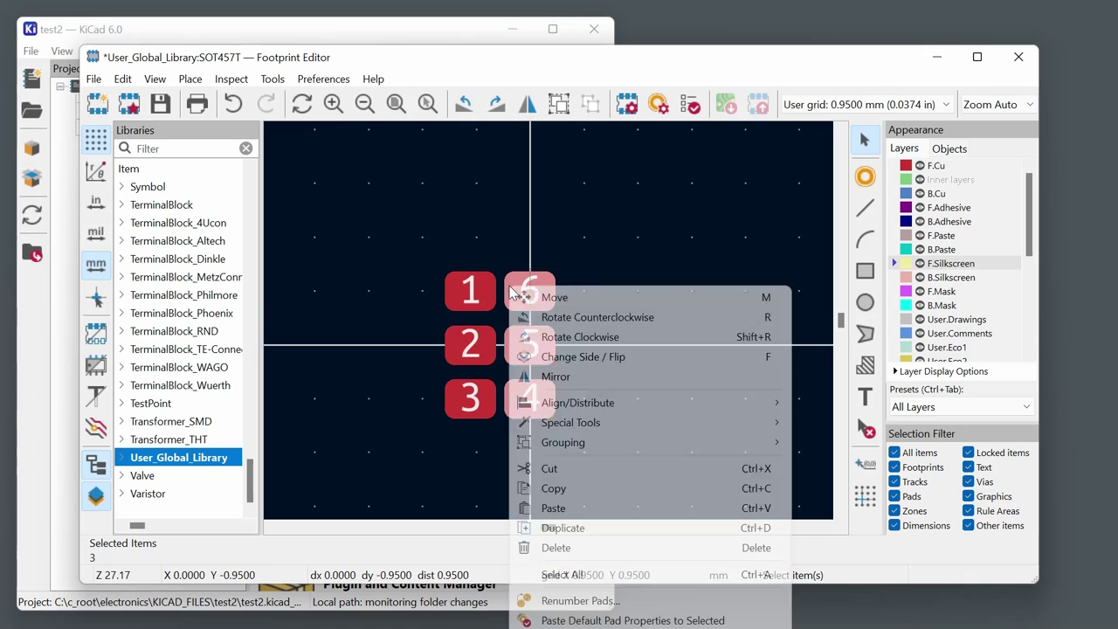
mouse_move(651, 432)
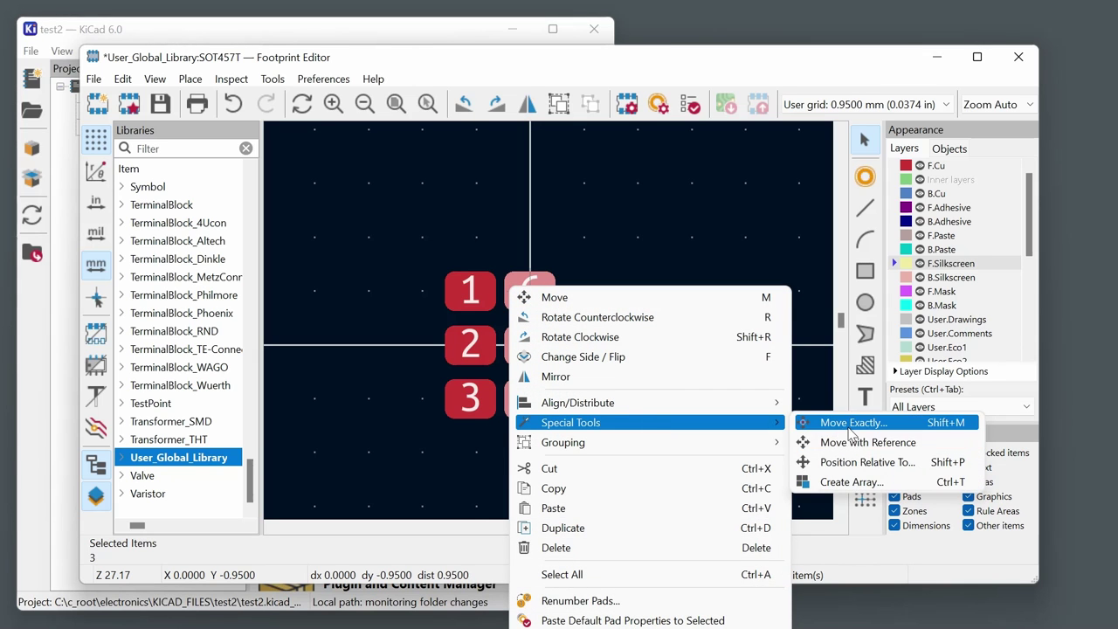
click(852, 422)
click(132, 196)
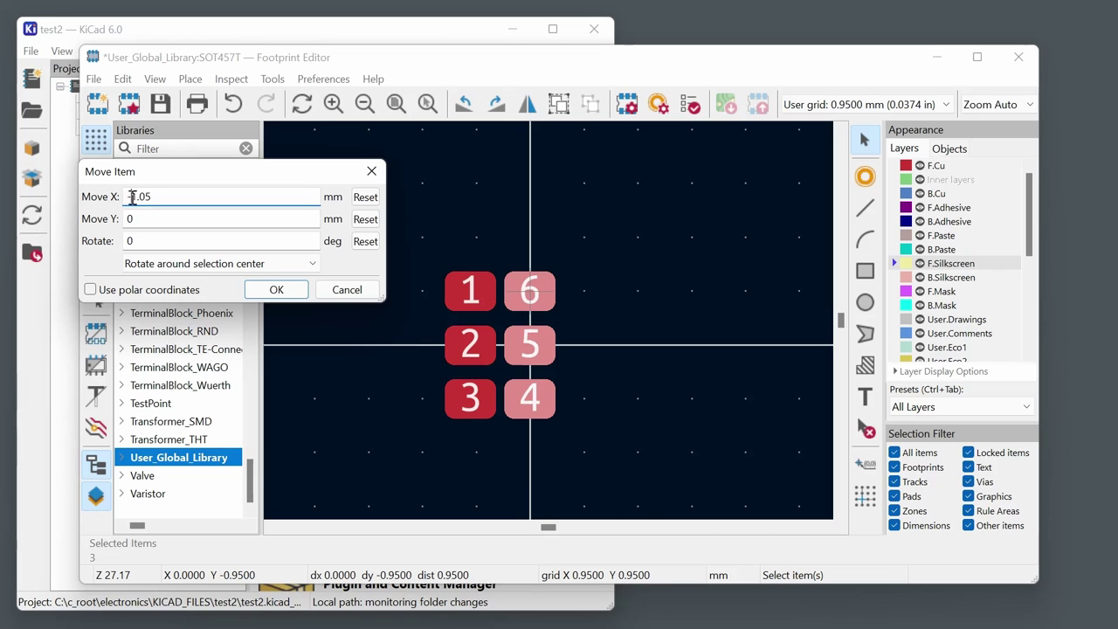
key(BackSpace)
click(277, 289)
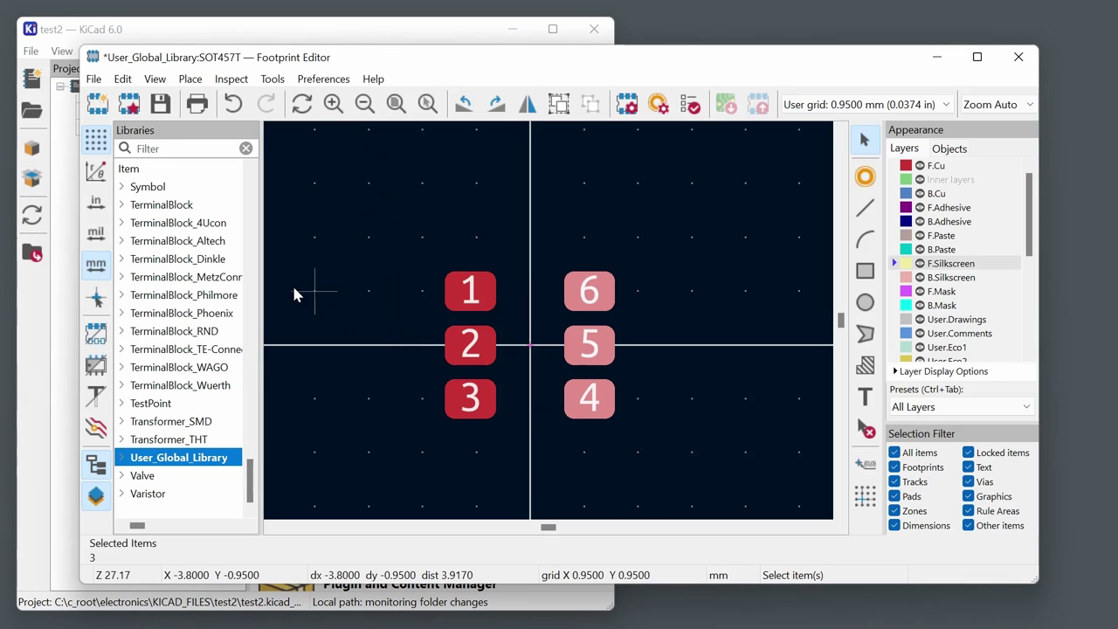
click(414, 476)
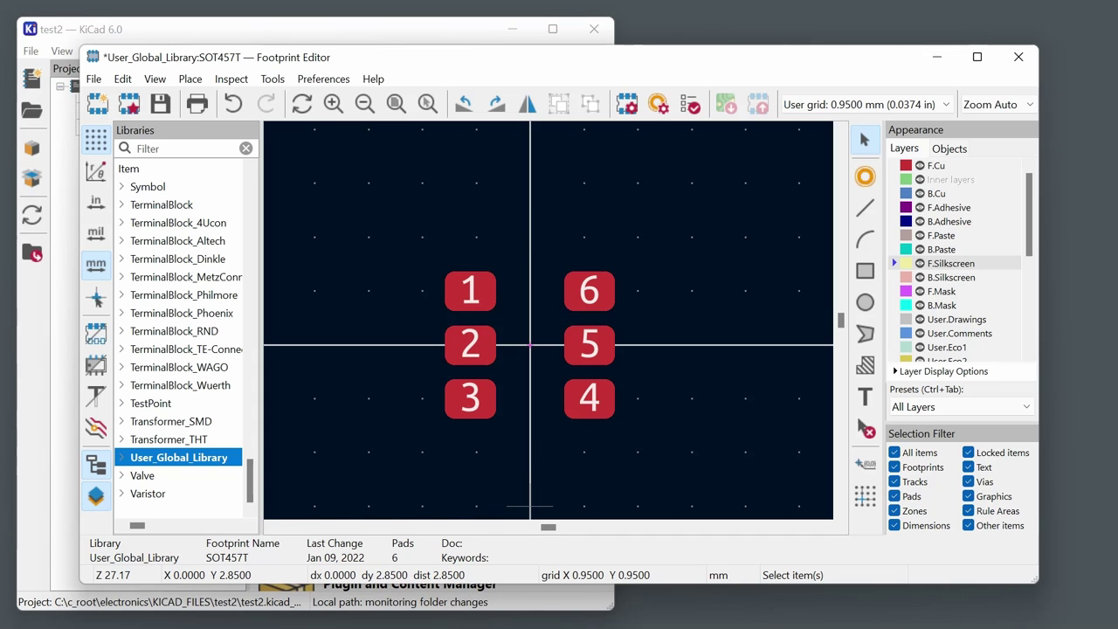
Draw two horizontal F.Silkscreen lines about 1.9 mm long, one above and one below the six pads.
key(F3)
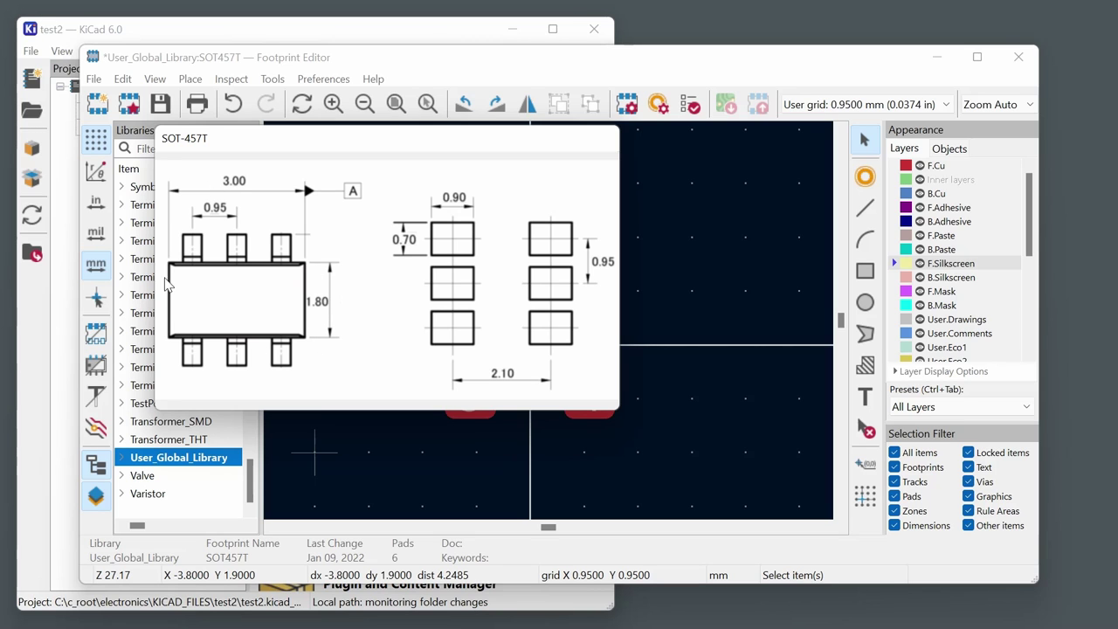
key(Escape)
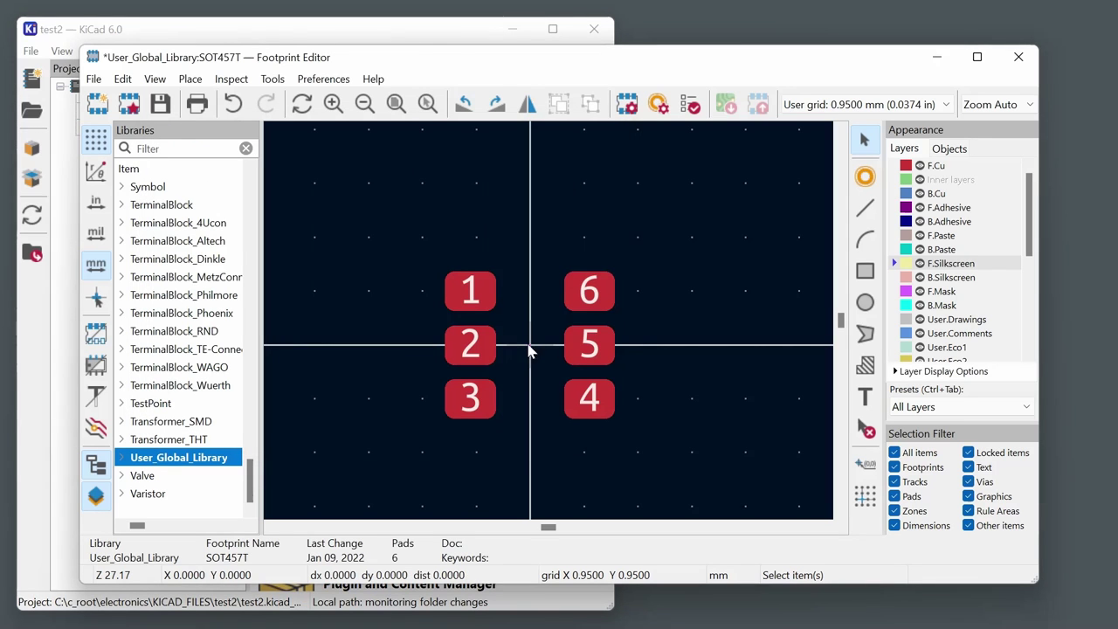
click(866, 209)
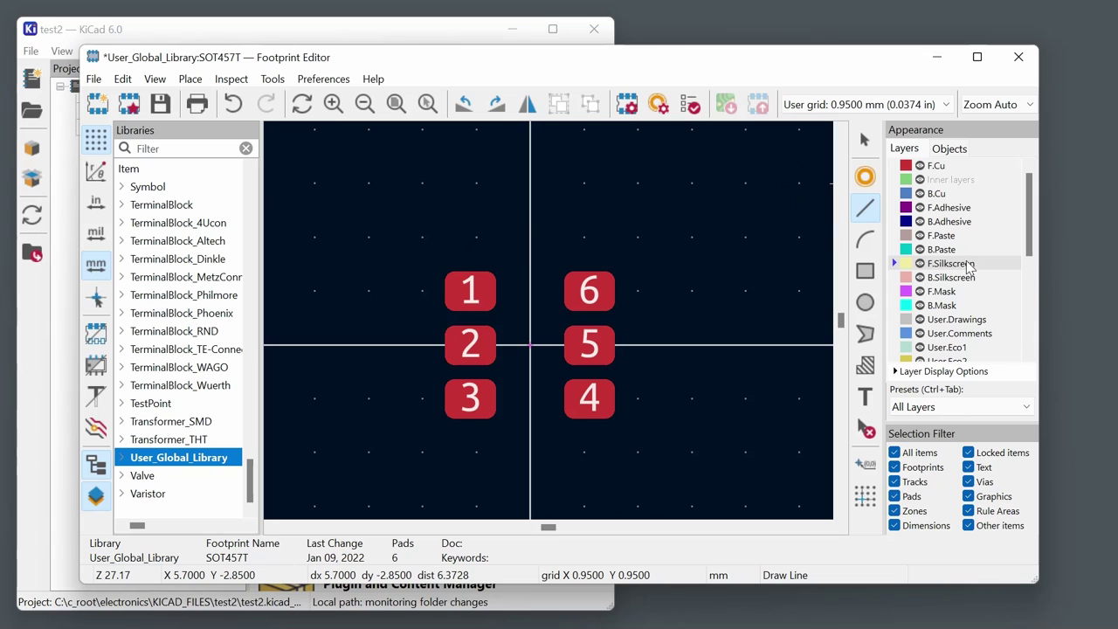
click(864, 217)
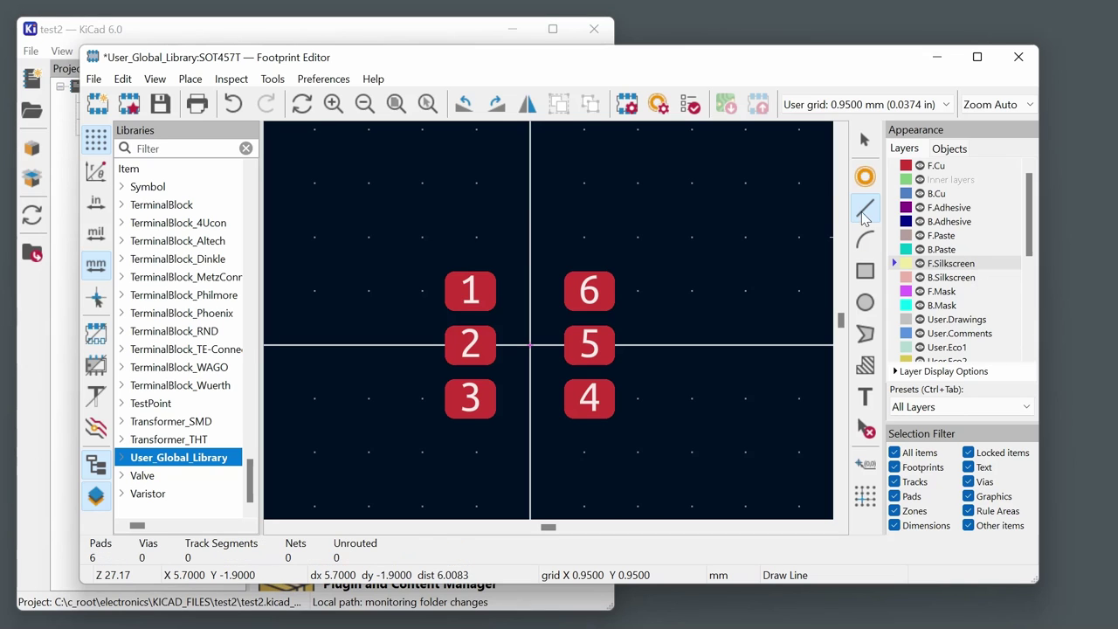
click(483, 243)
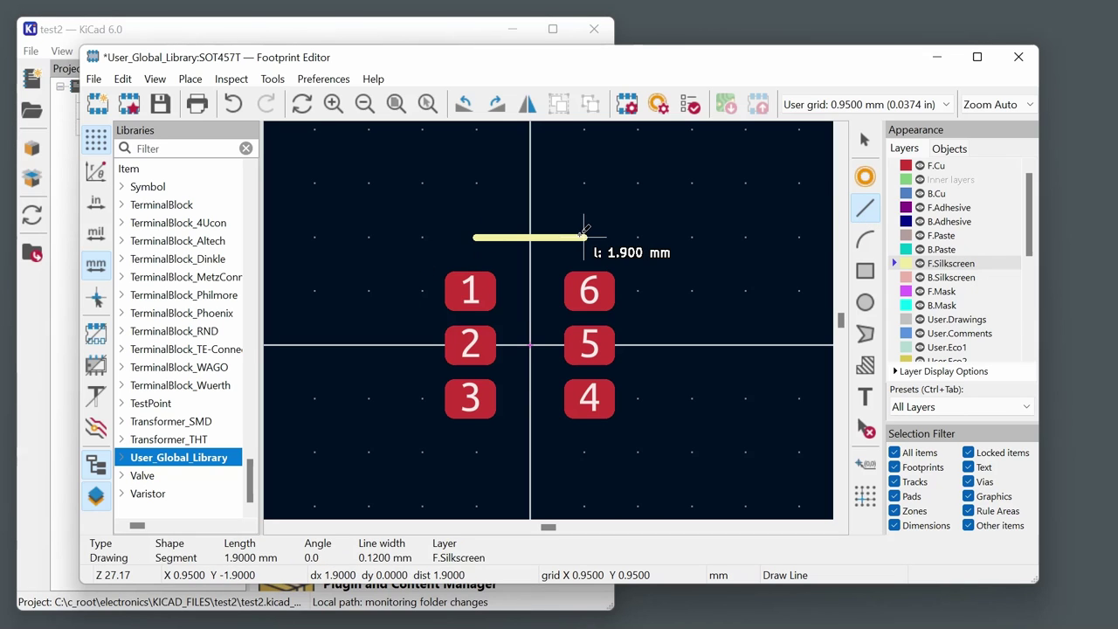
double_click(584, 236)
click(476, 453)
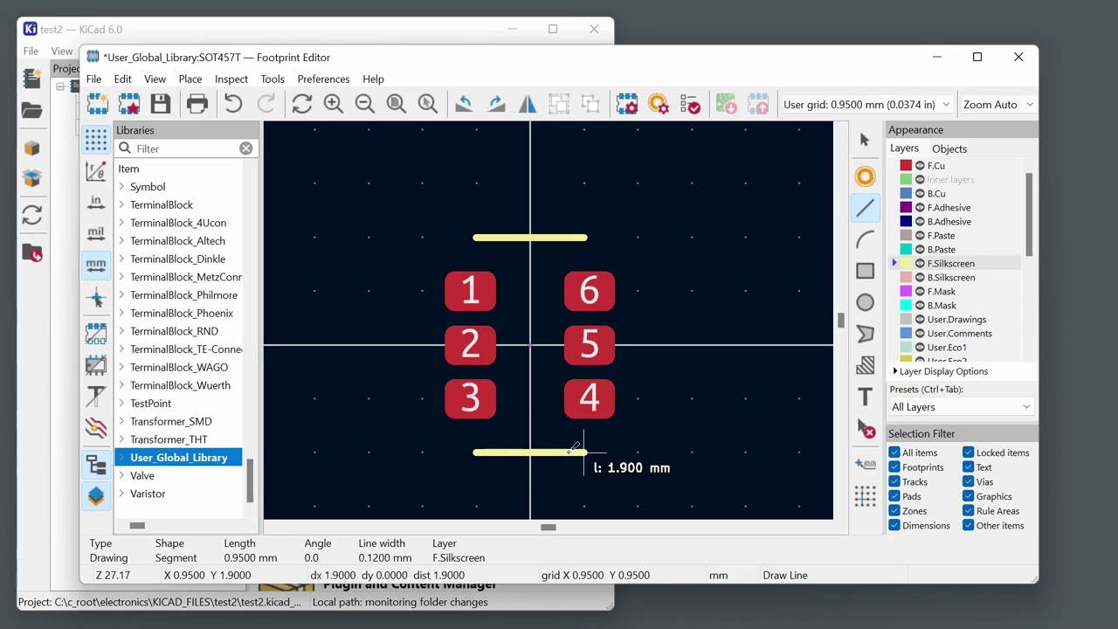
double_click(584, 452)
key(Escape)
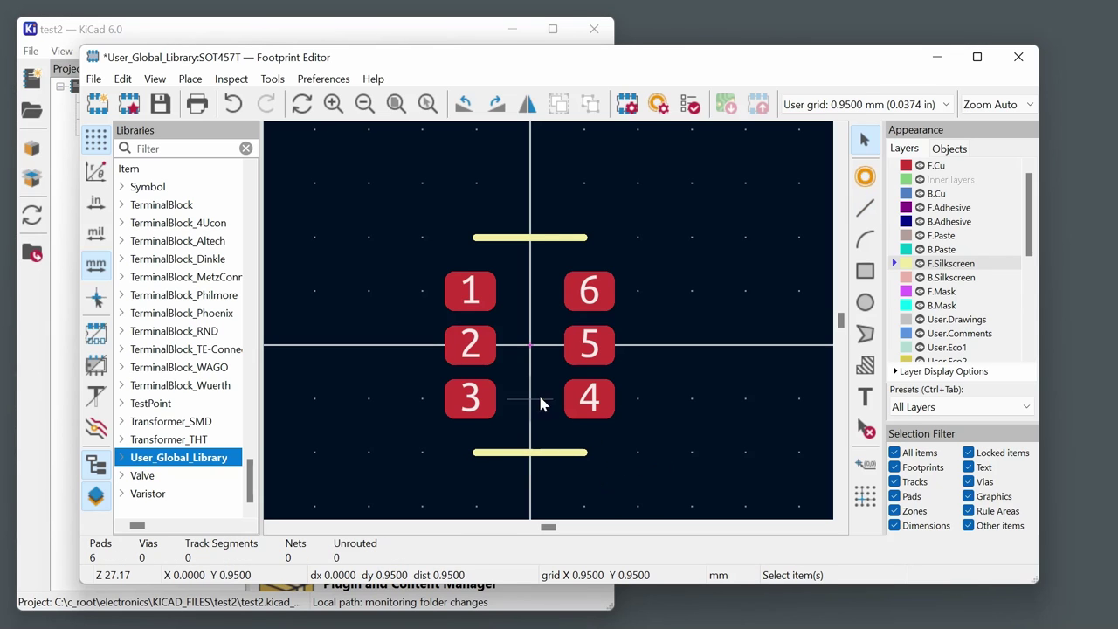
Set the upper silkscreen line to start at X -0.9, Y -1.5 mm and end at X 0.9, Y -1.5 mm.
click(504, 239)
double_click(504, 238)
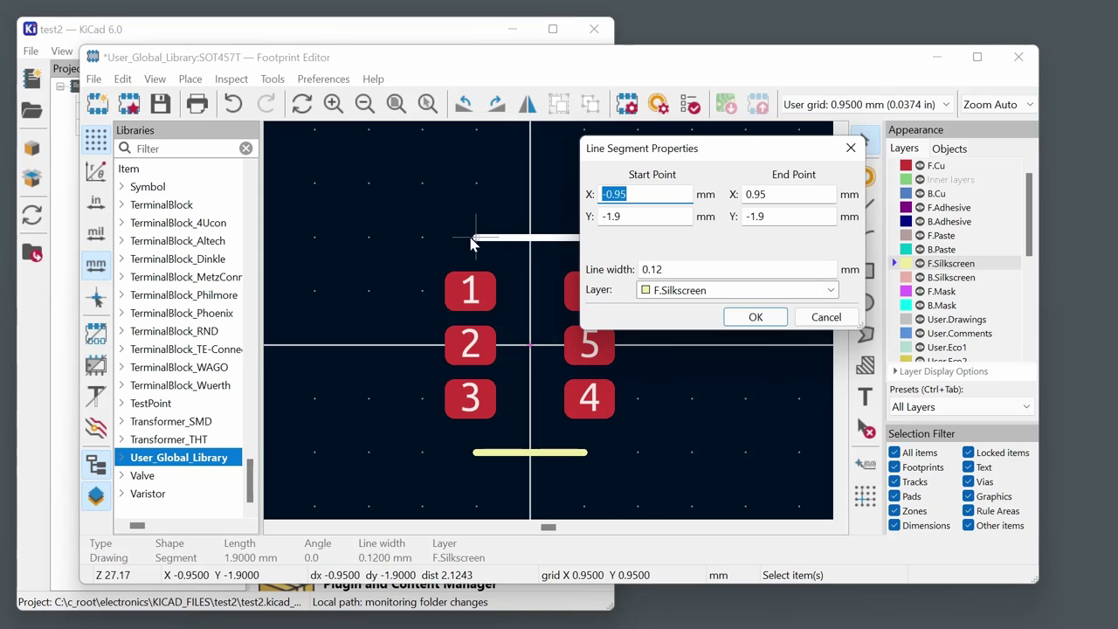
click(665, 195)
key(BackSpace)
click(780, 196)
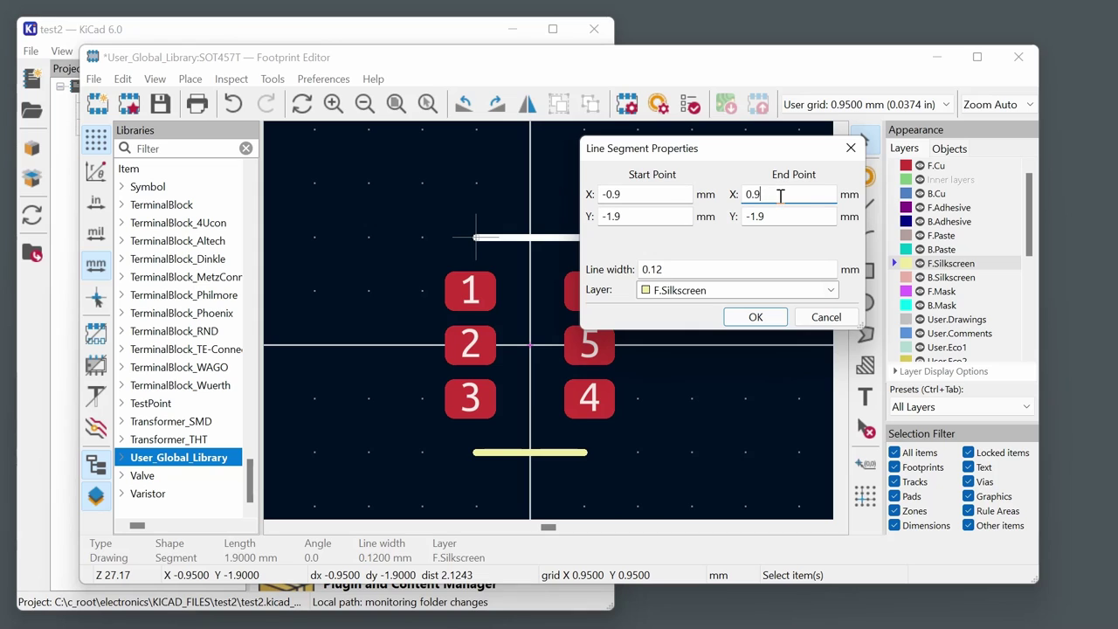
double_click(624, 215)
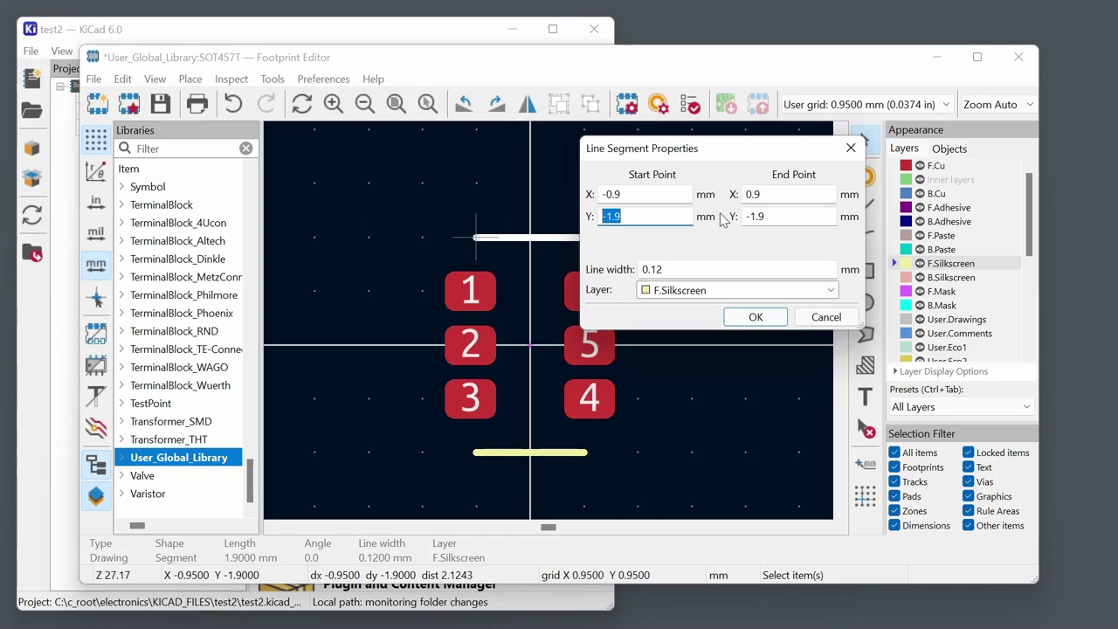
text(-1.5)
double_click(798, 218)
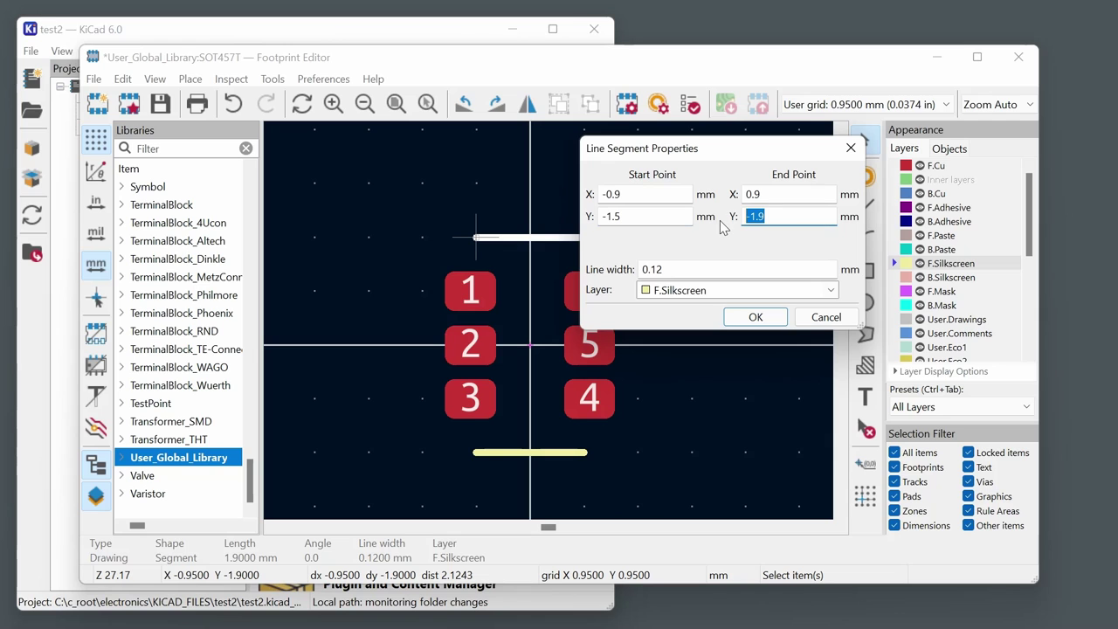
text(-)
click(751, 317)
click(648, 408)
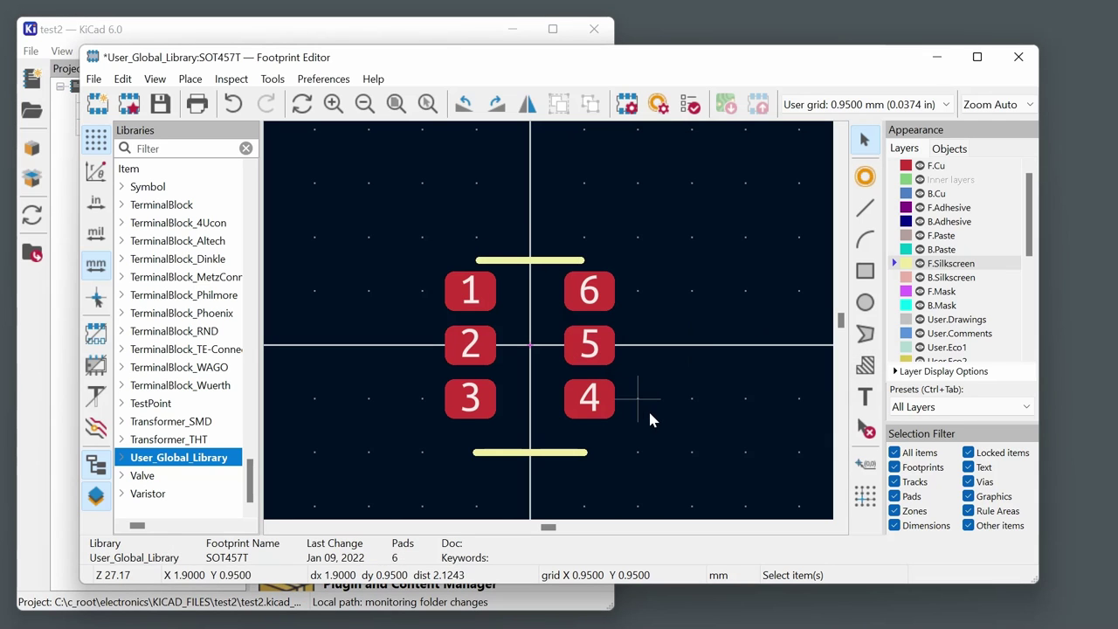
Set the lower silkscreen line to start at X -0.9, Y 1.5 mm and end at X 0.9, Y 1.5 mm.
double_click(507, 456)
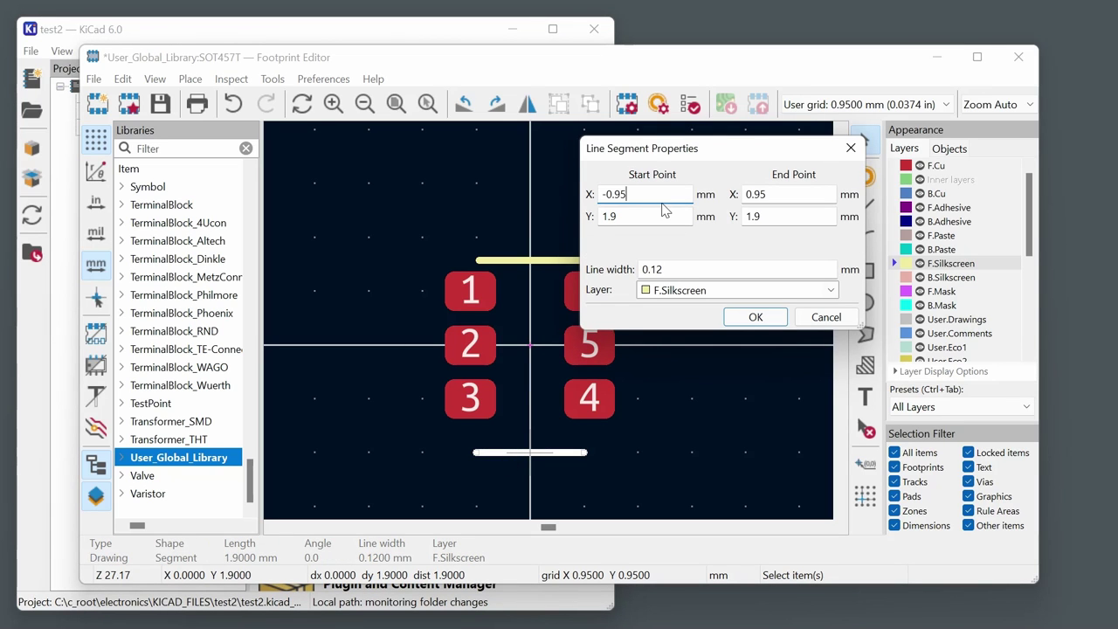
click(789, 198)
key(BackSpace)
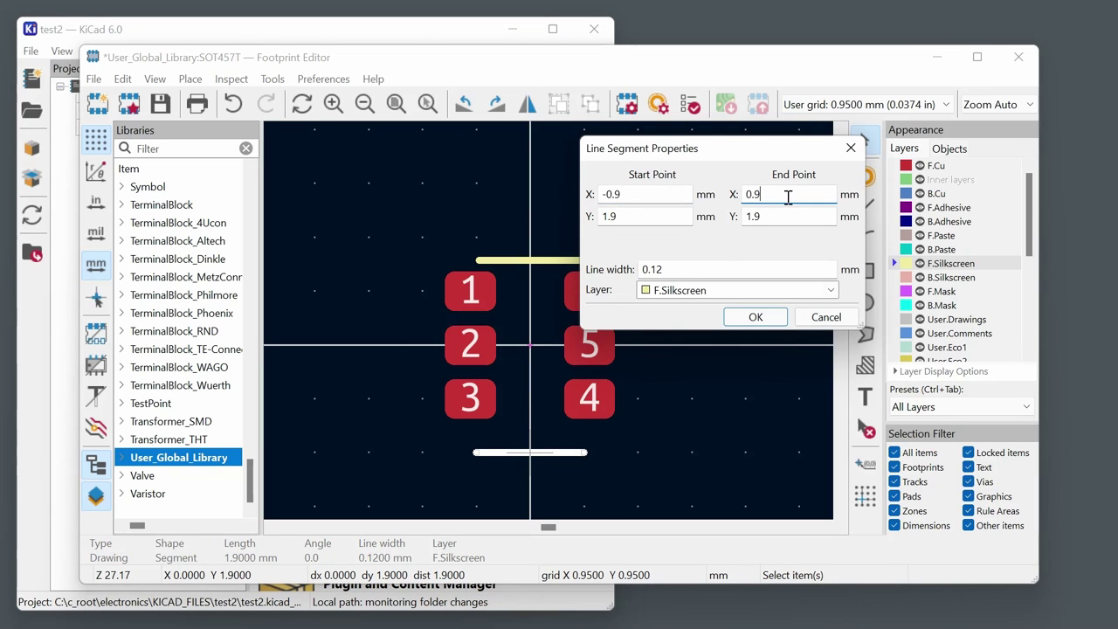
click(681, 216)
text(5)
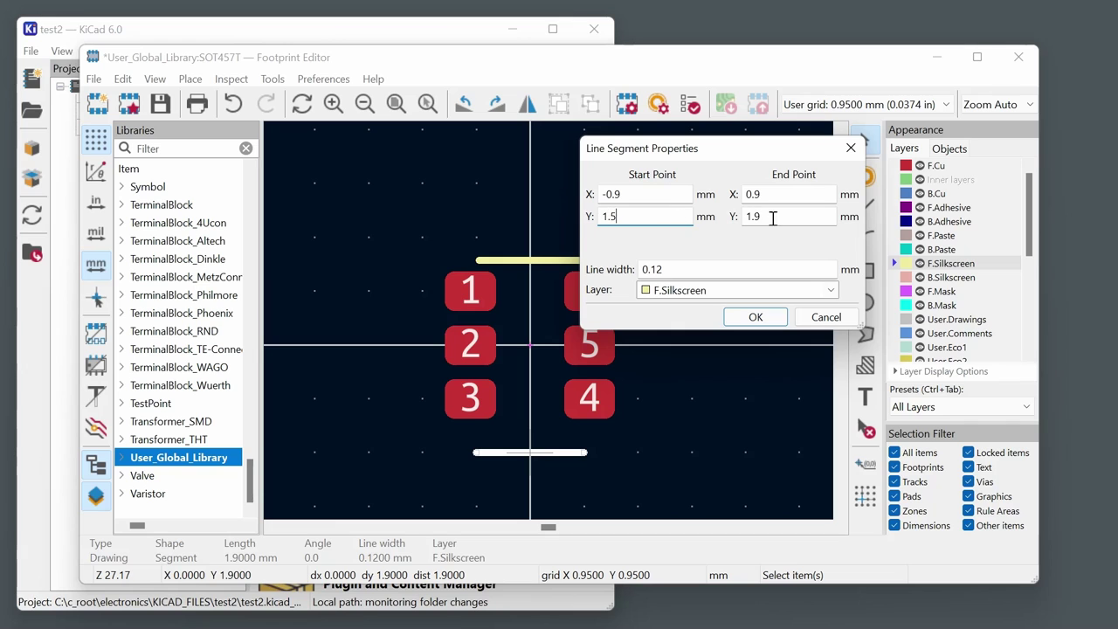
click(774, 217)
text(1.5)
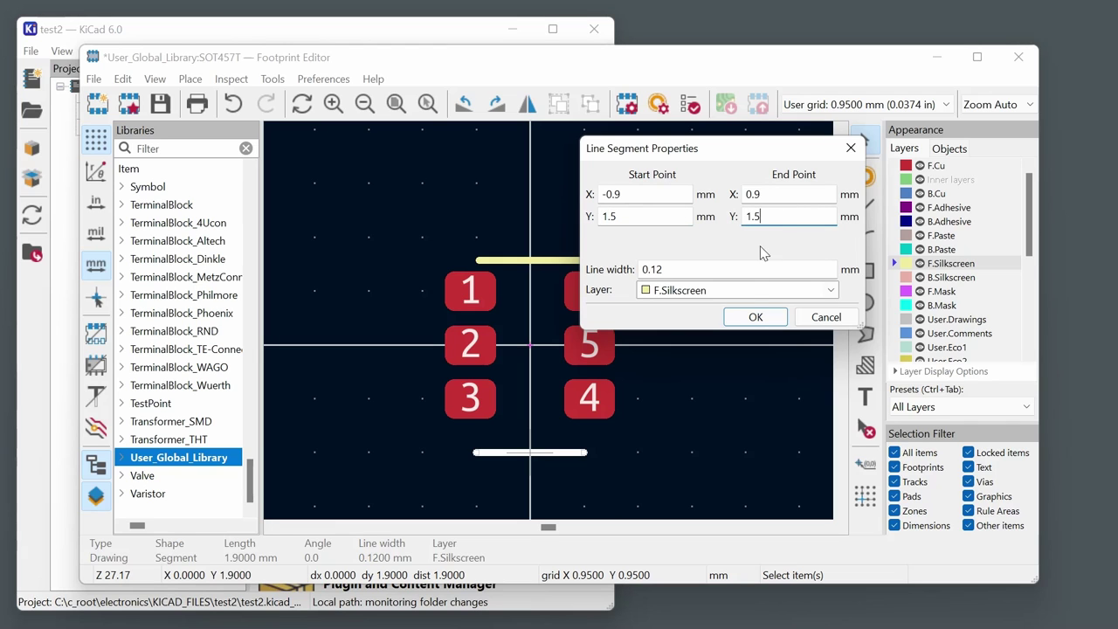
click(753, 317)
click(651, 473)
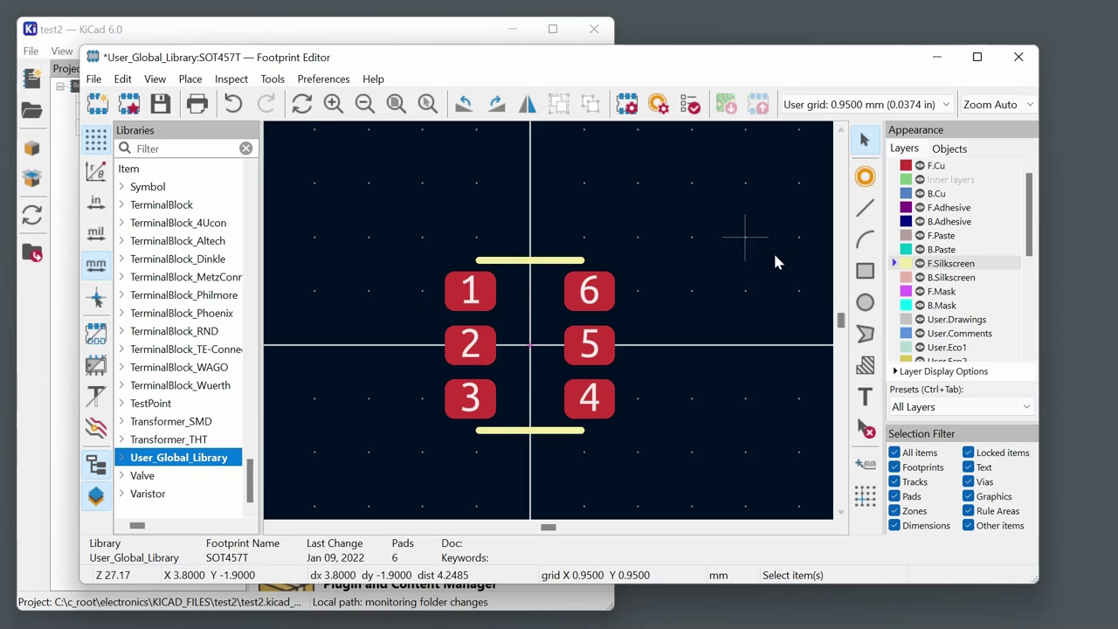
Draw a silkscreen circle of about 0.95 mm radius outside pad 1, centred at X -2.85, Y -0.95 mm.
click(864, 303)
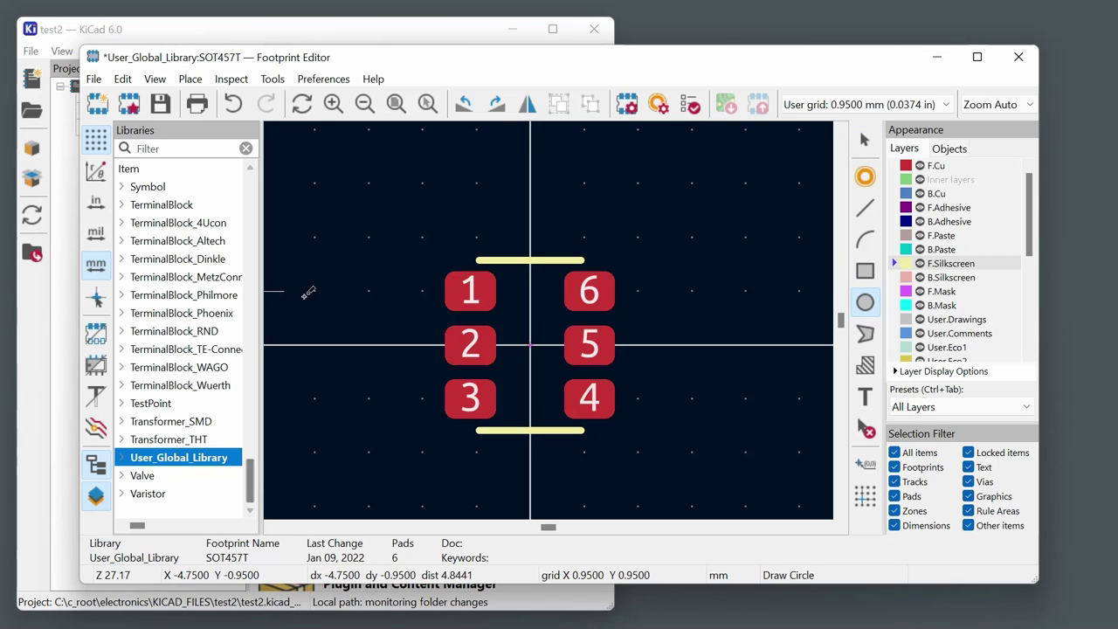
click(369, 291)
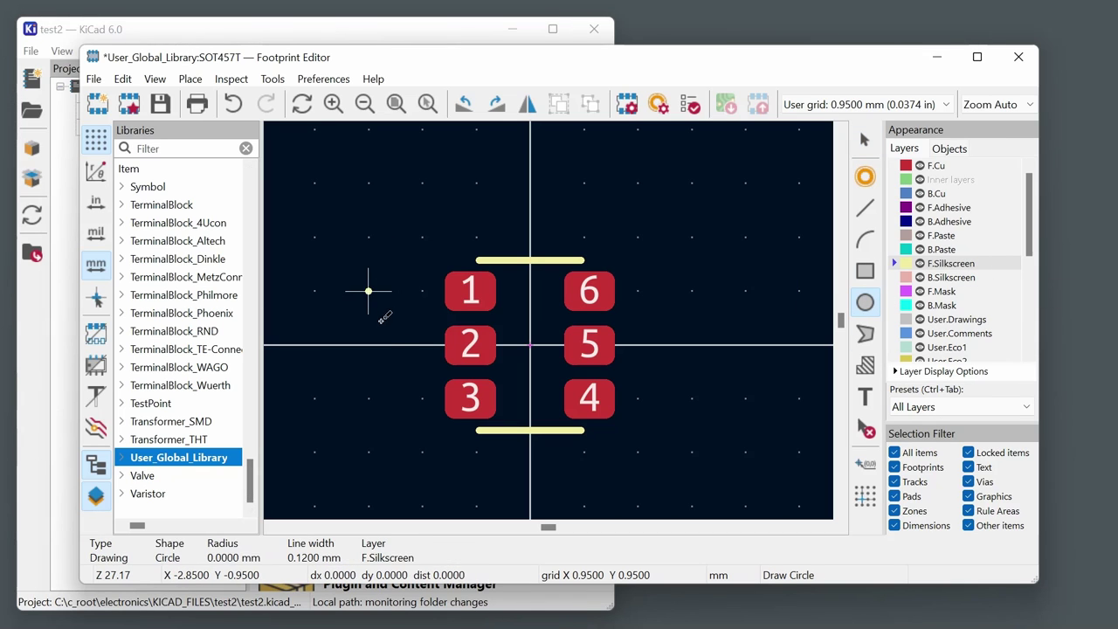
click(369, 345)
key(Escape)
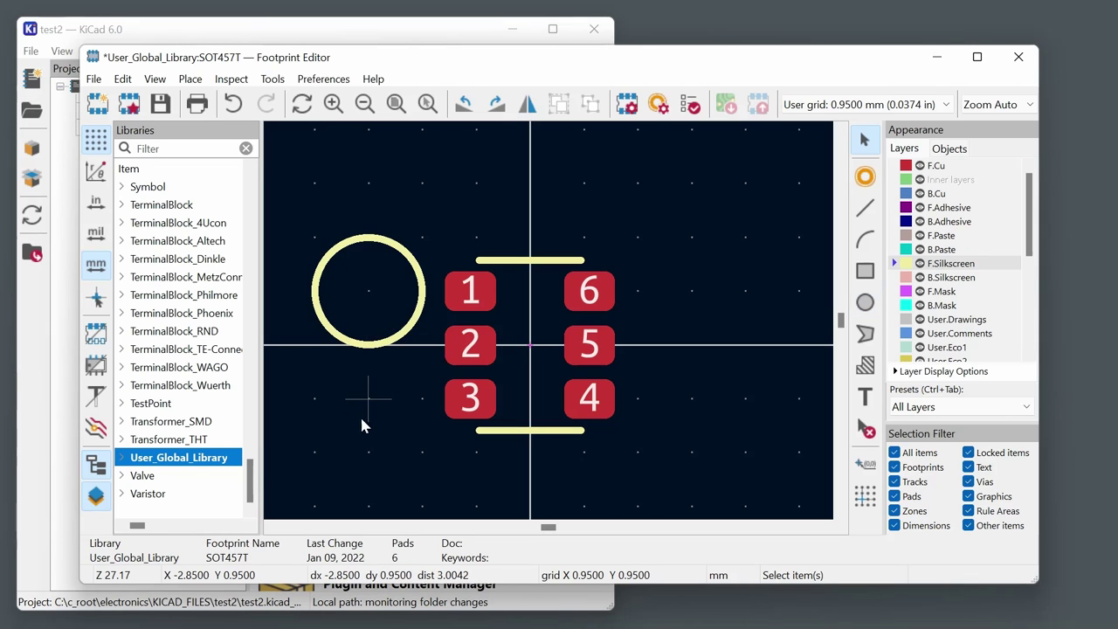
Set the silkscreen circle's radius to 0.3 mm and make it a filled shape.
double_click(388, 251)
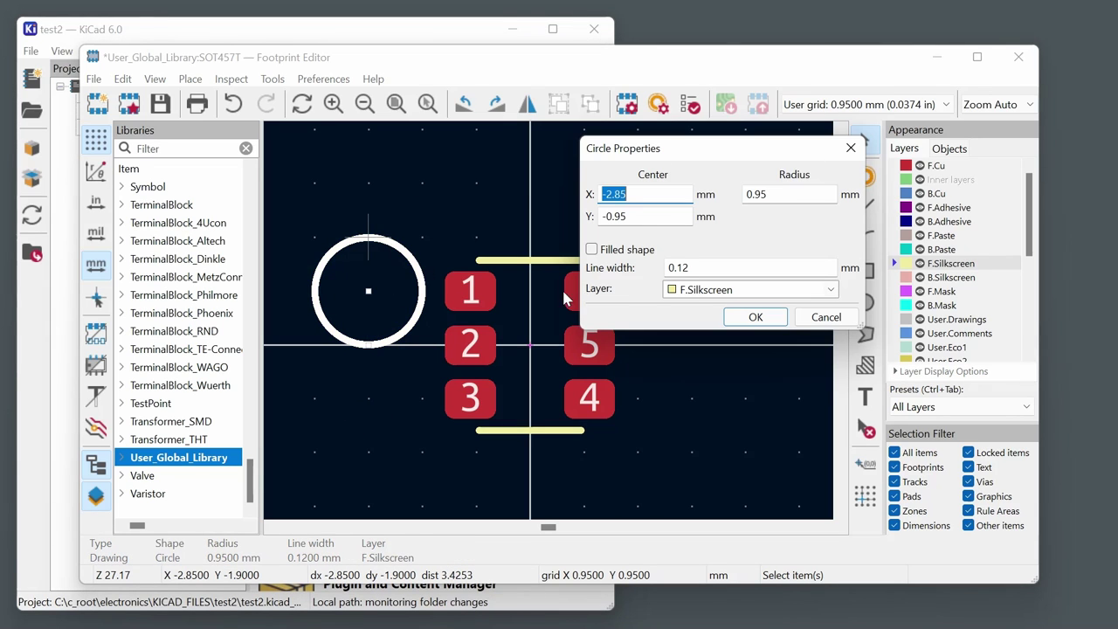
click(784, 195)
double_click(784, 196)
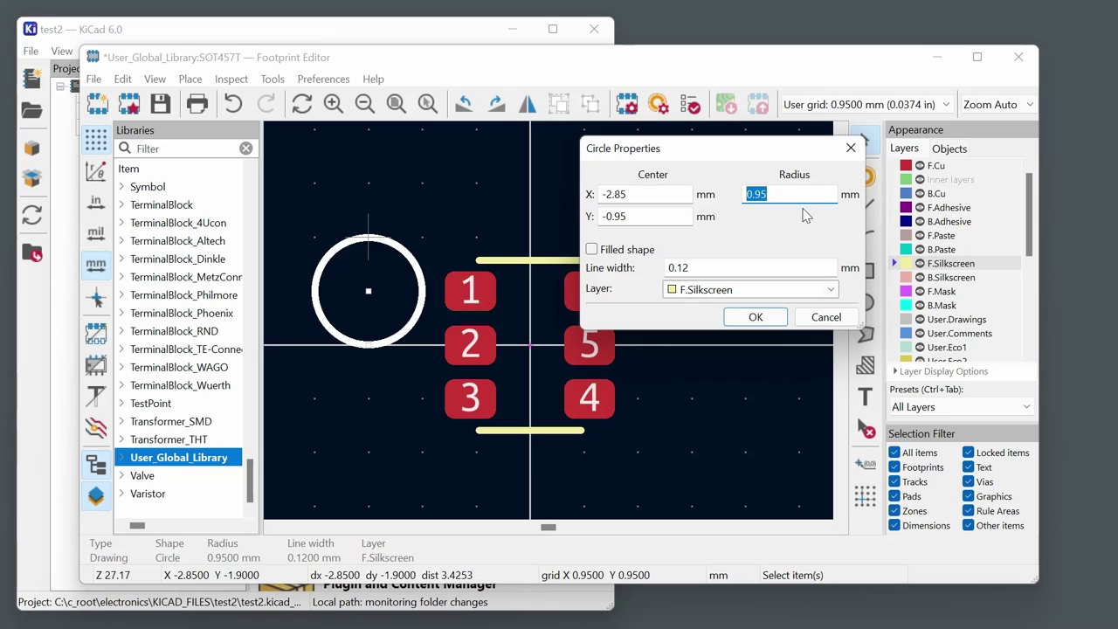
text(0.3)
click(592, 251)
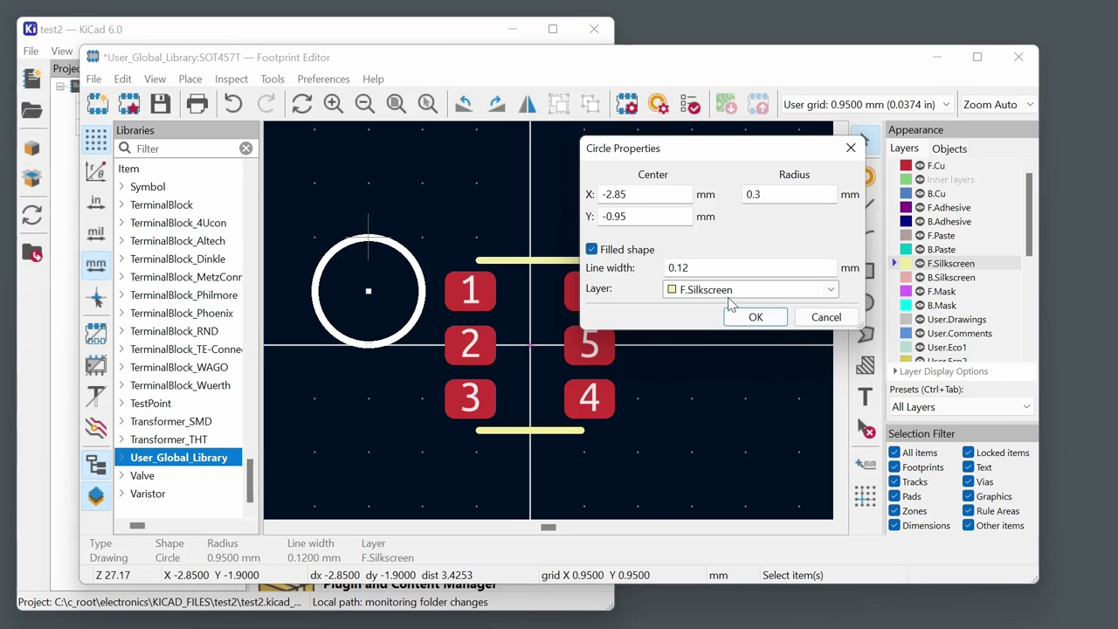
click(746, 317)
click(356, 373)
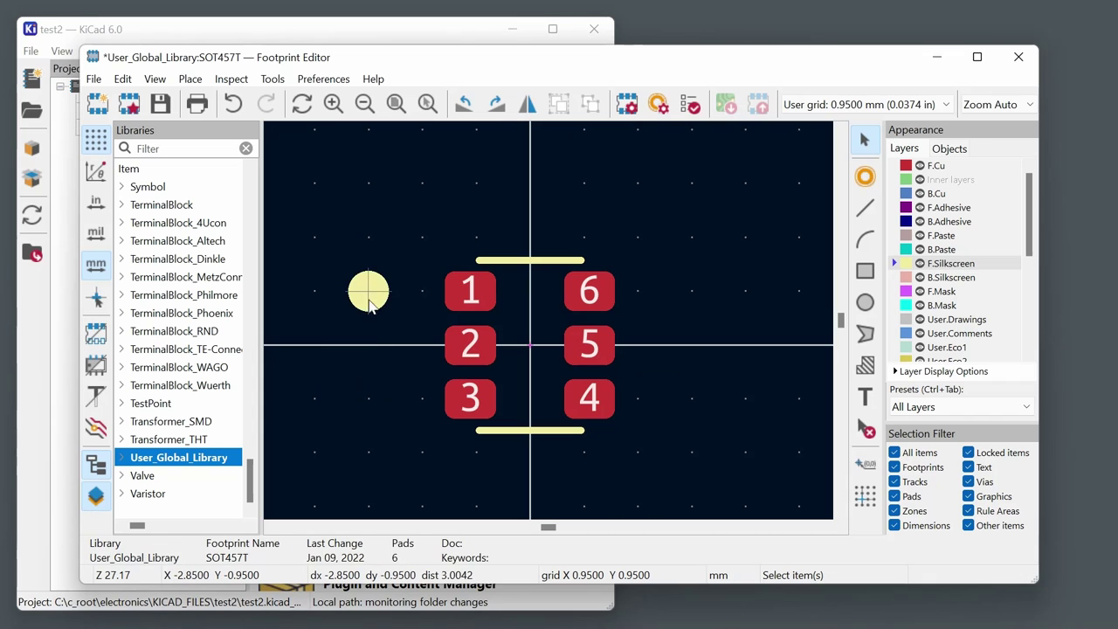
Switch the grid to 0.1 mm and move the filled silkscreen dot horizontally to just beside pad 1.
click(946, 105)
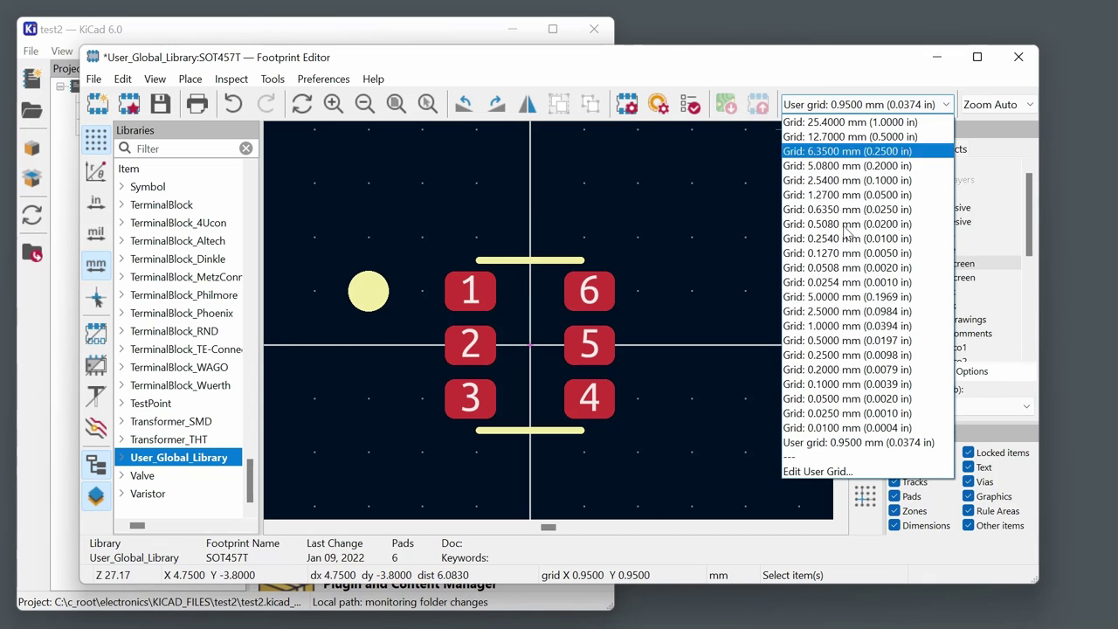
click(845, 385)
scroll(358, 311, up, 3)
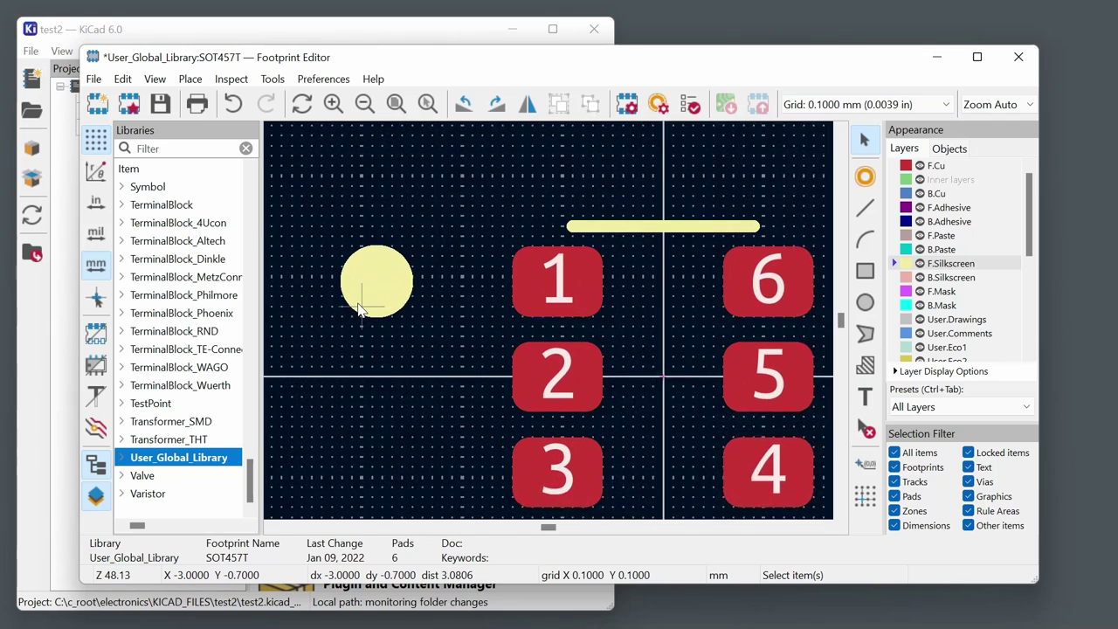
drag(359, 286, 472, 282)
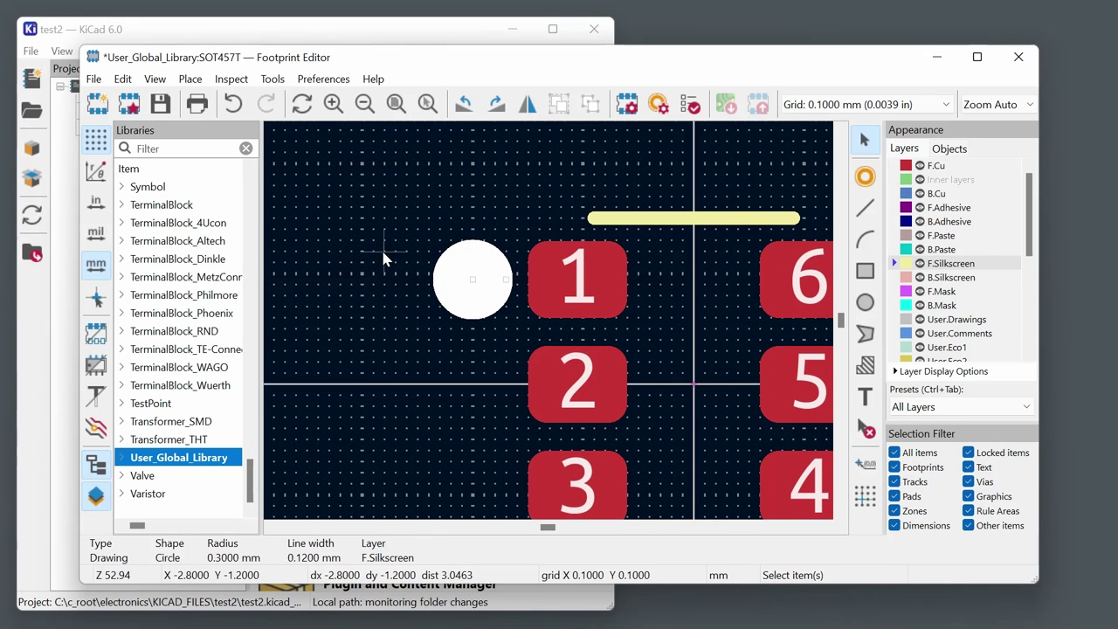
scroll(381, 257, down, 3)
scroll(368, 365, down, 1)
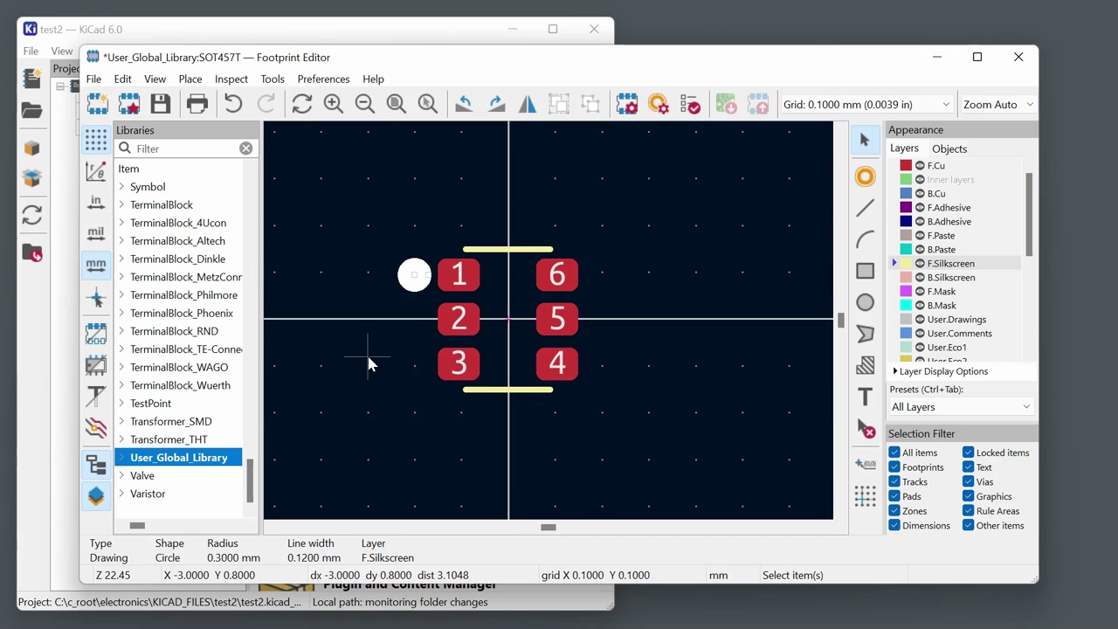
click(368, 365)
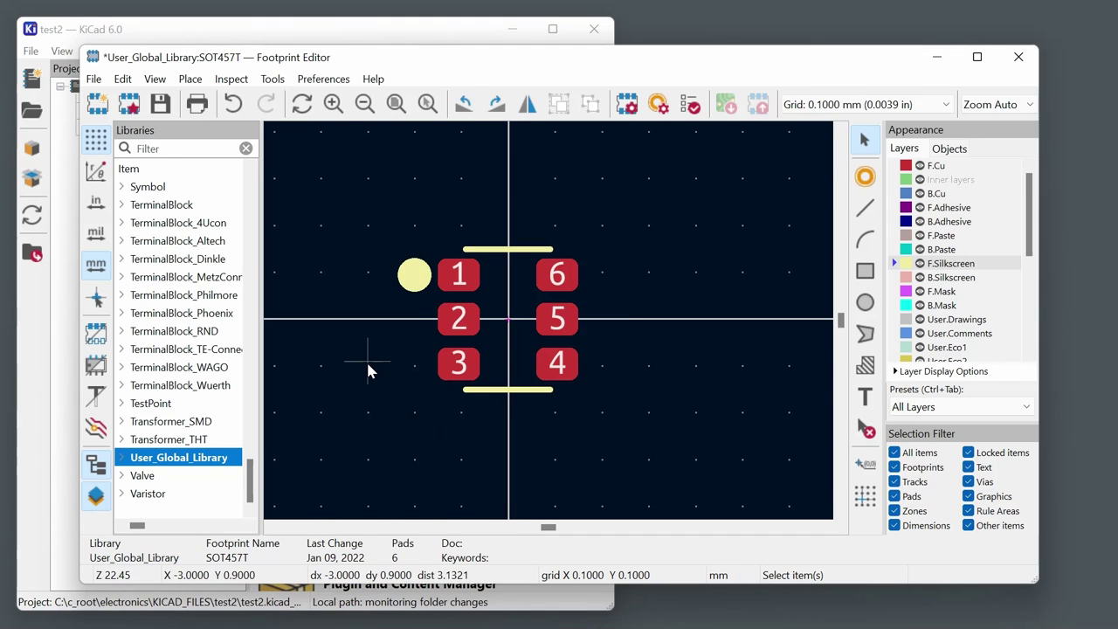
Draw a rectangle 3.2 by 3.0 mm on the F.Courtyard layer around all six pads.
scroll(500, 367, up, 2)
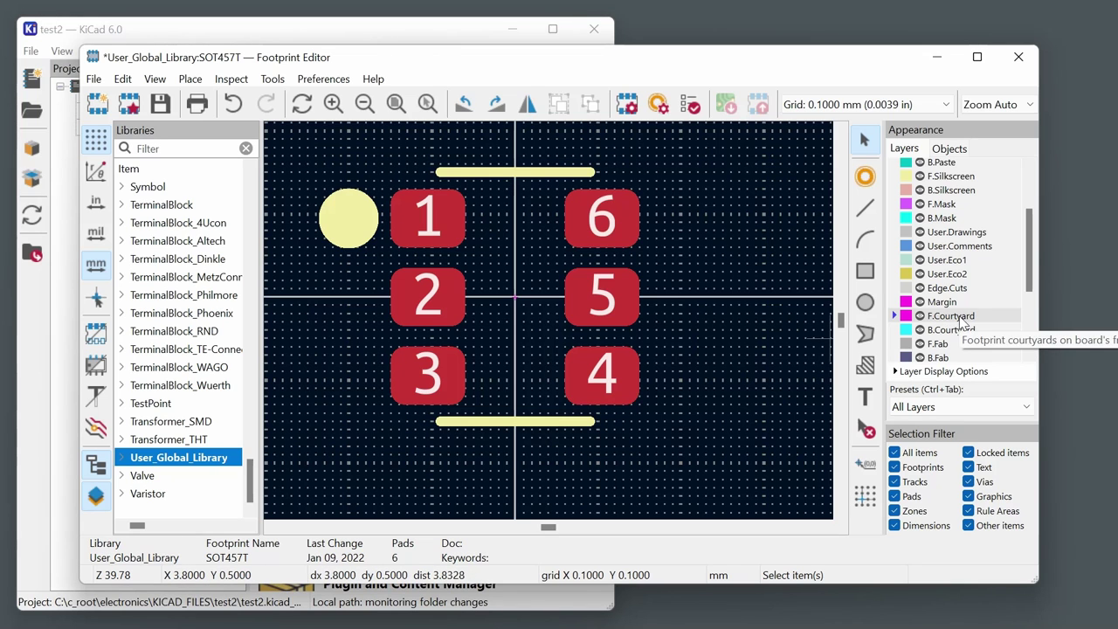
click(893, 317)
key(ctrl+shift+r)
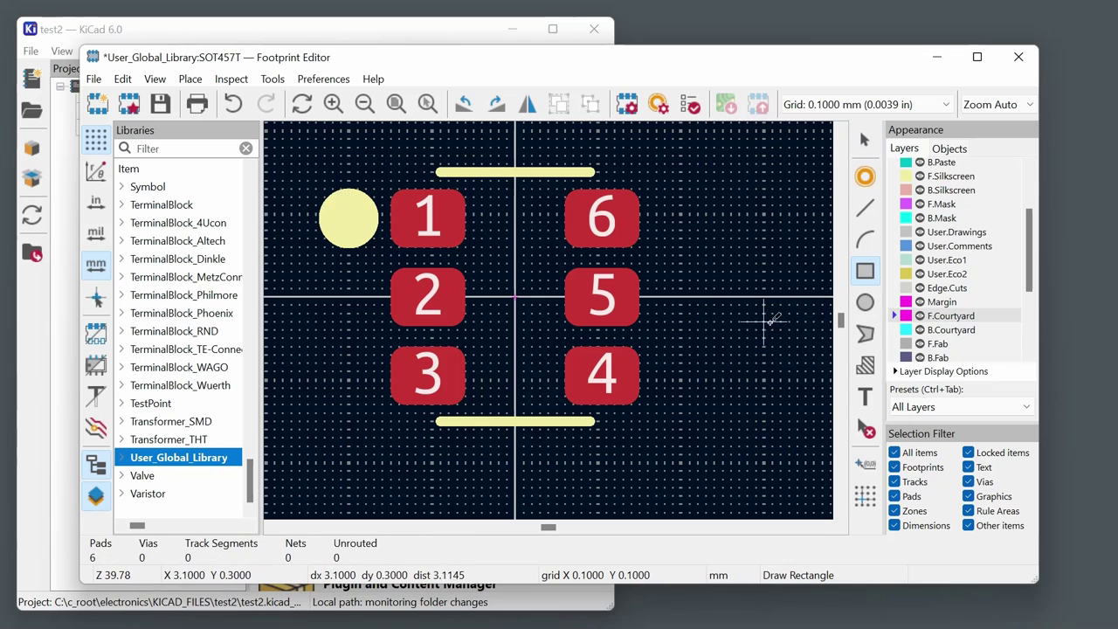
click(382, 171)
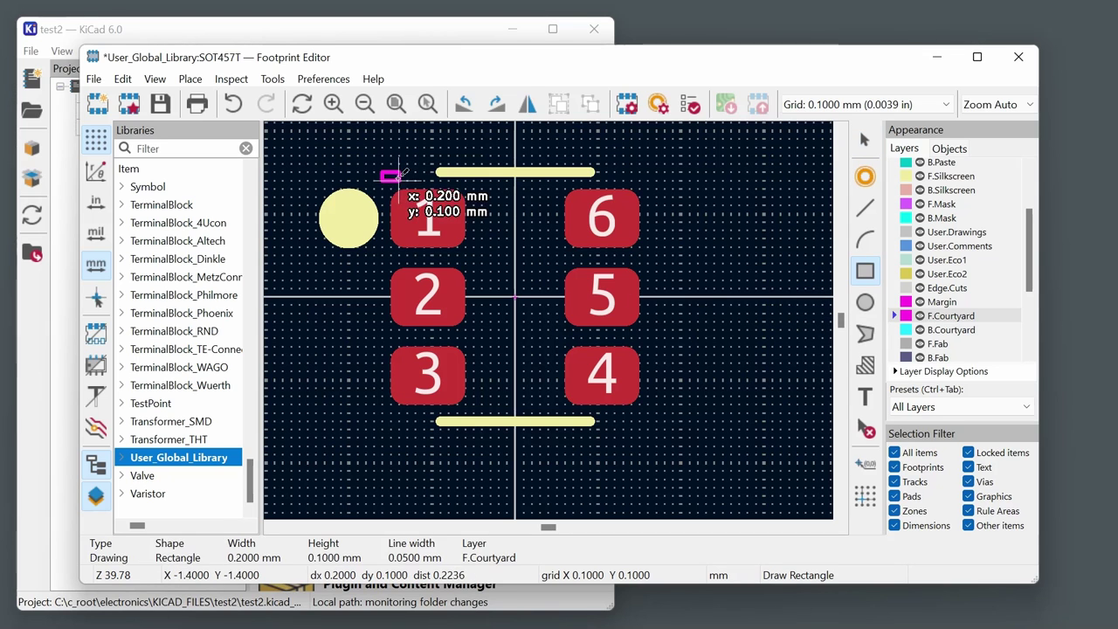
click(647, 421)
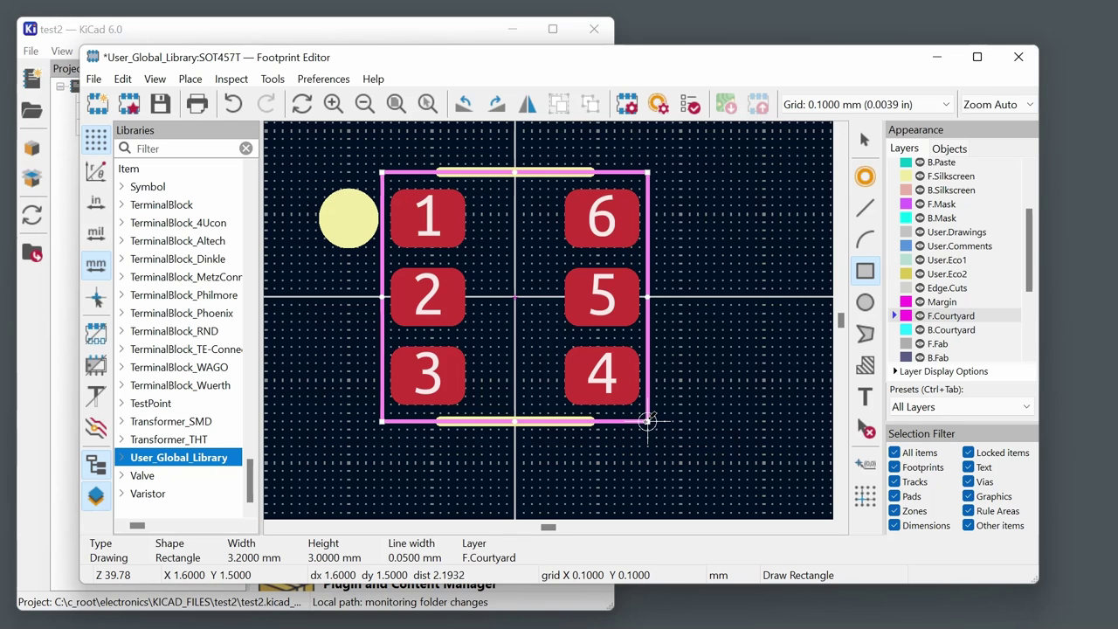
key(Escape)
click(699, 450)
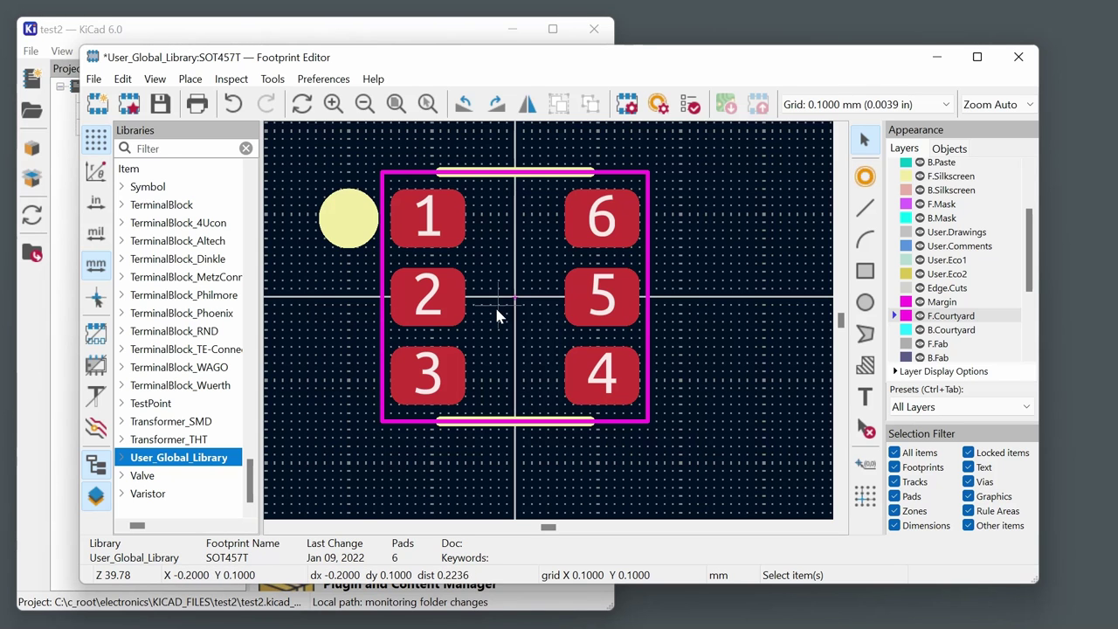
Move the silkscreen REF** text just above the pads, and the SOT457T value and fabrication REF** text just below them.
scroll(496, 314, down, 3)
scroll(496, 321, down, 6)
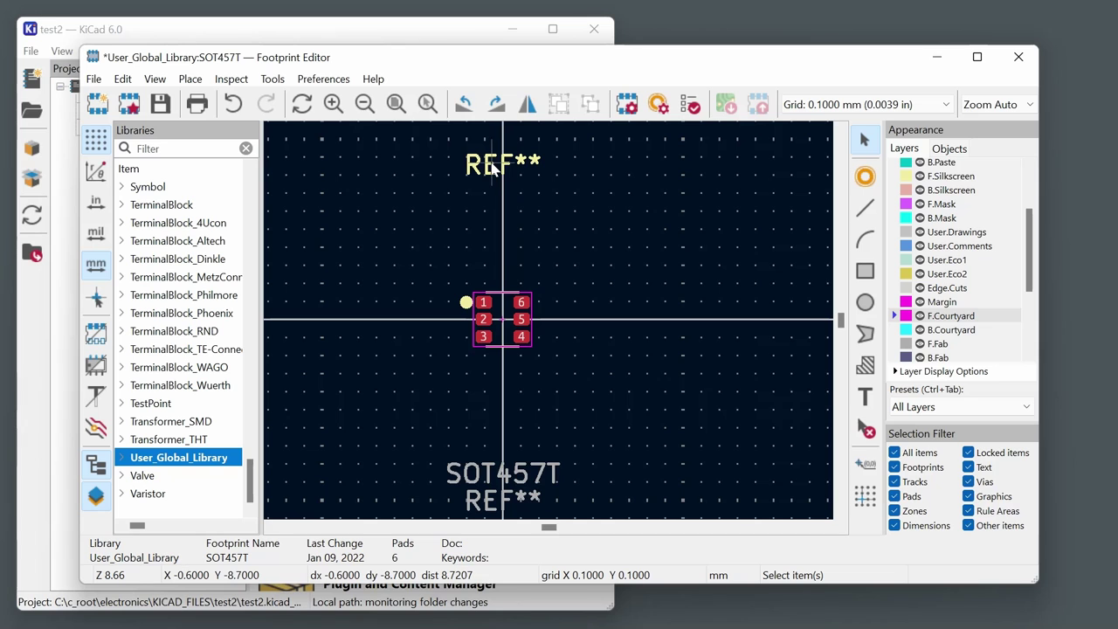
drag(491, 164, 492, 271)
click(425, 491)
click(503, 472)
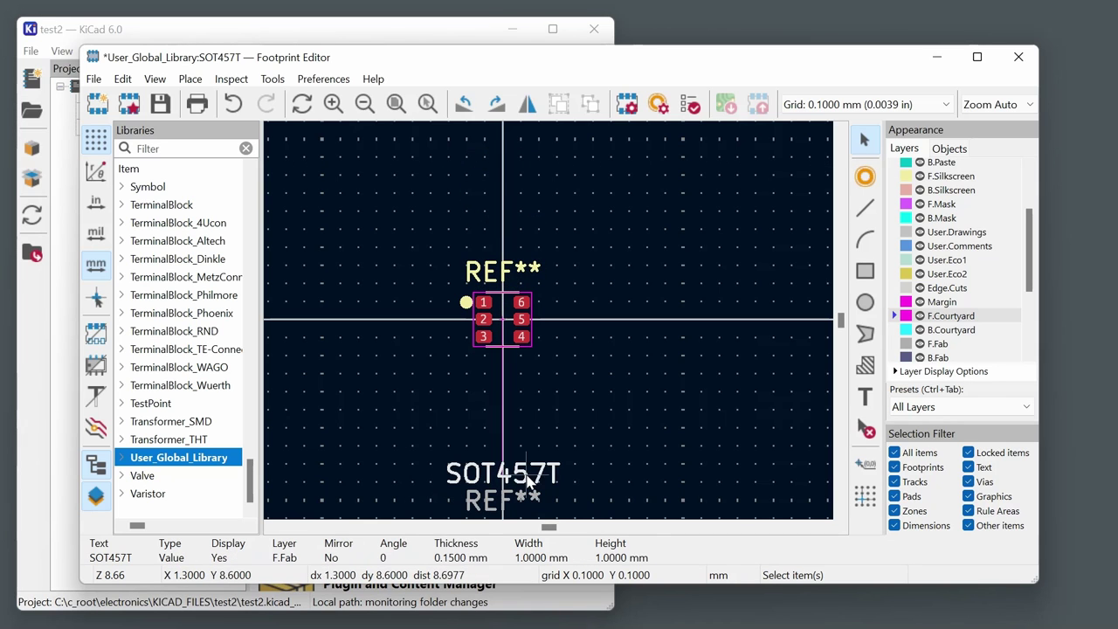
drag(503, 473, 505, 370)
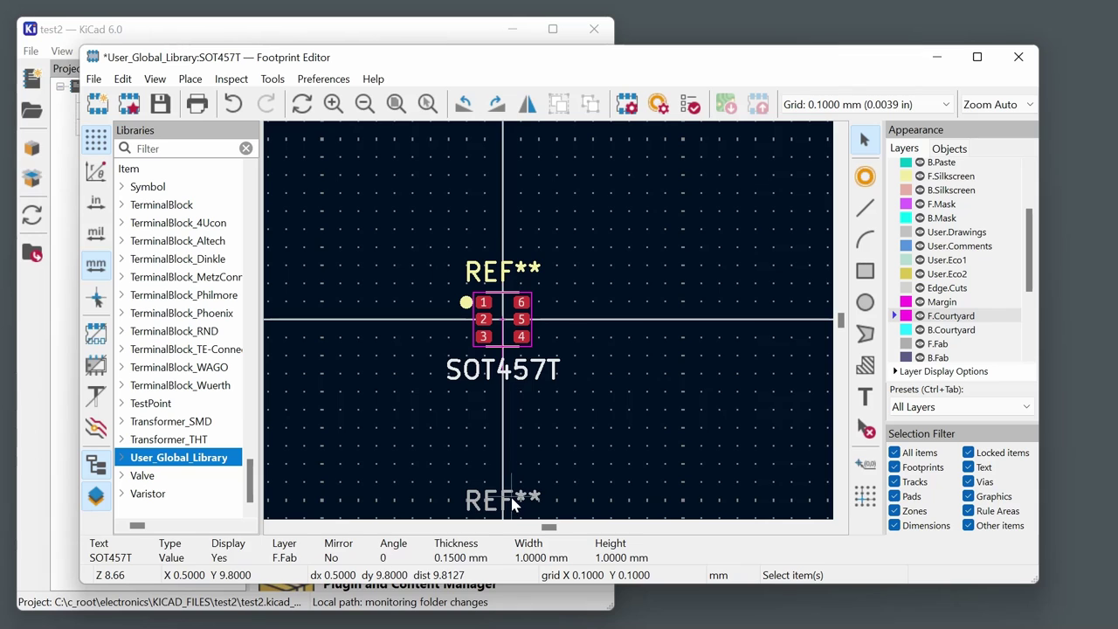
click(510, 502)
drag(510, 501, 506, 404)
Switch the grid to 0.5 mm and enter pad edit mode for pad 2.
key(n)
key(Home)
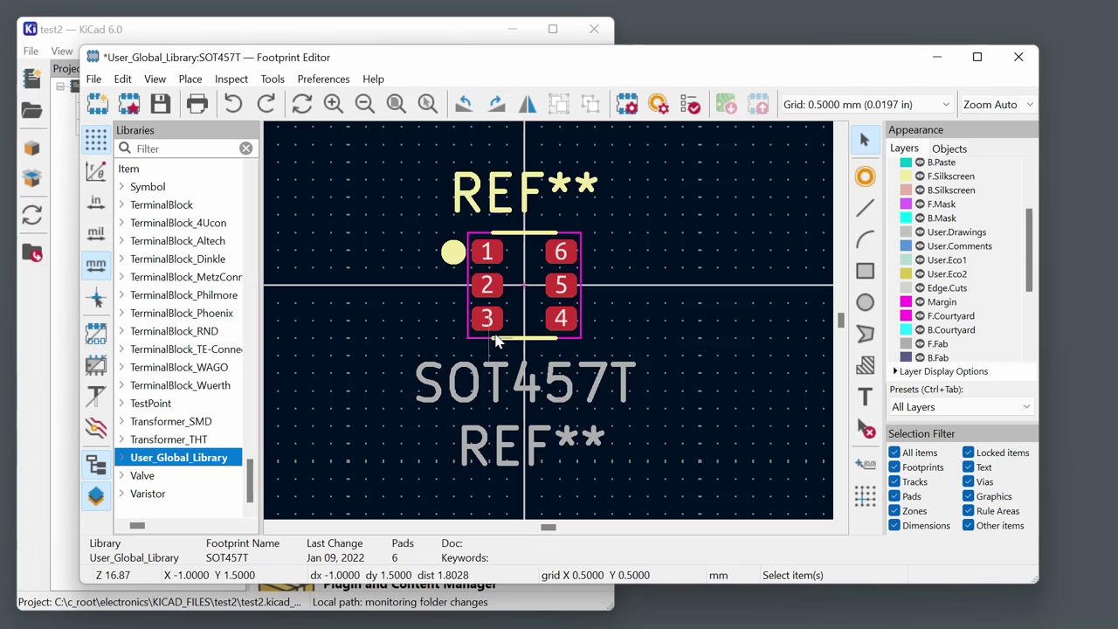
scroll(495, 338, up, 3)
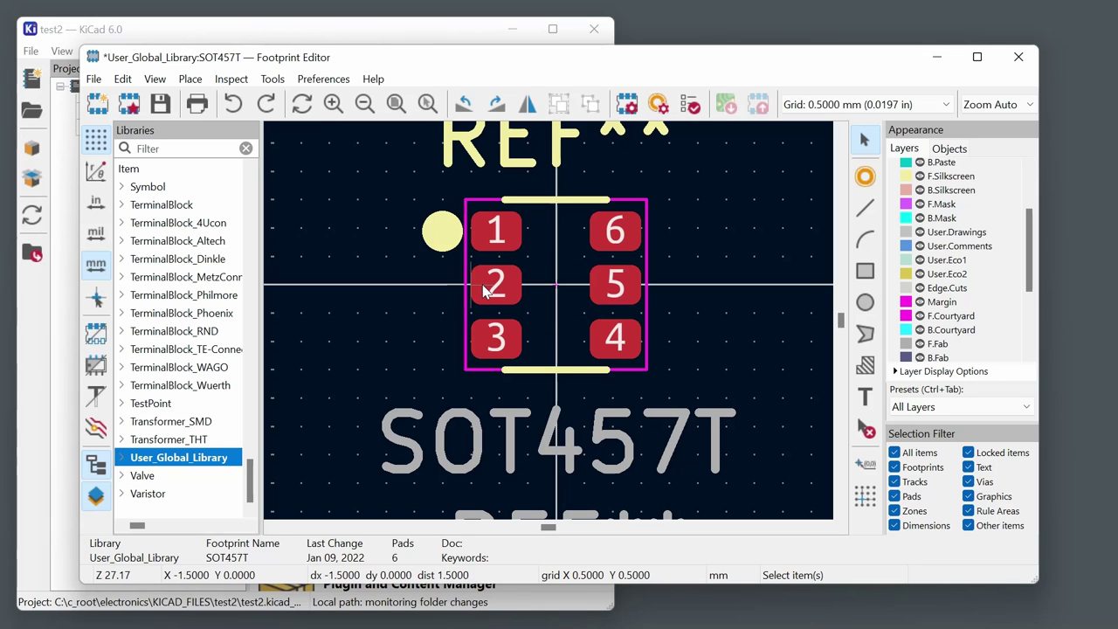
click(513, 292)
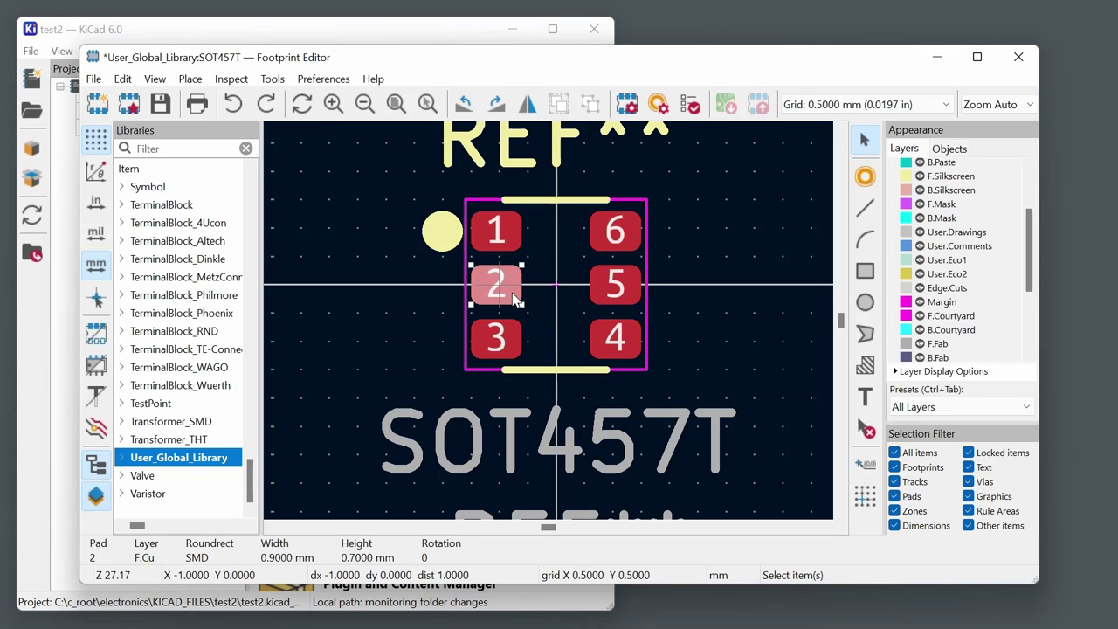
key(ctrl+e)
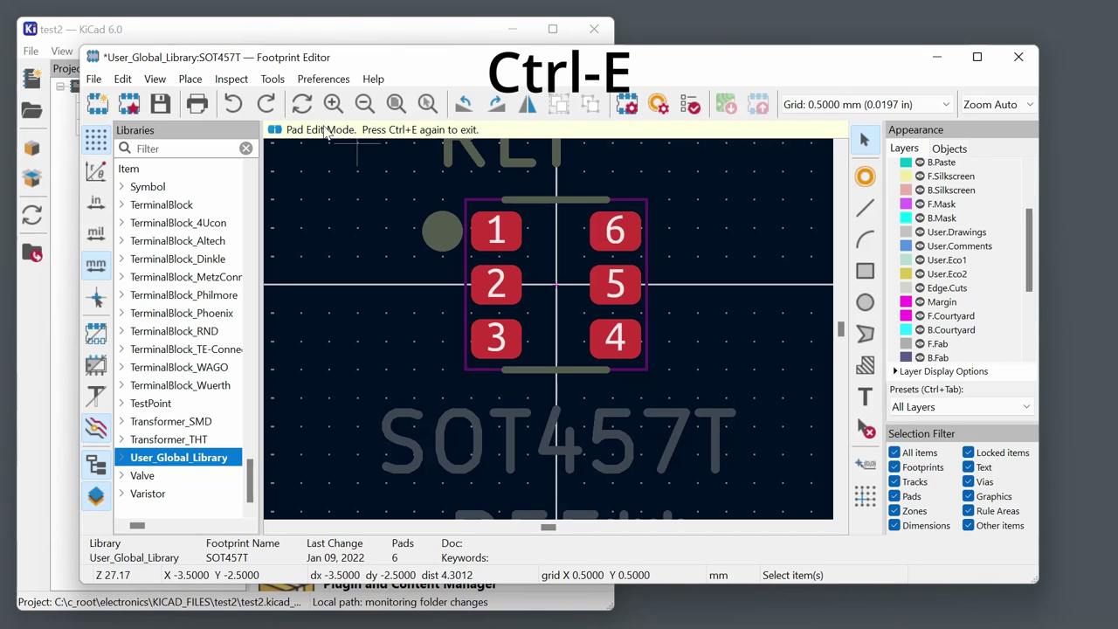
On a 0.25 mm grid, draw a sideways T-shaped copper polygon over pad 2, with a 0.5 by 2 mm bar and a 1 mm high stem.
scroll(481, 253, up, 3)
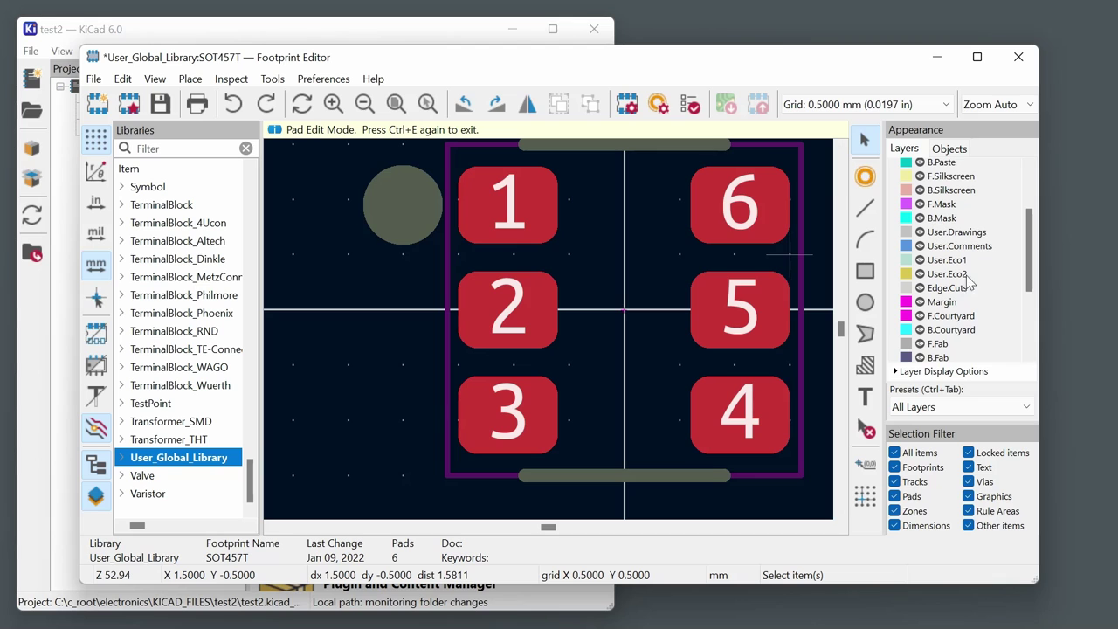
click(867, 334)
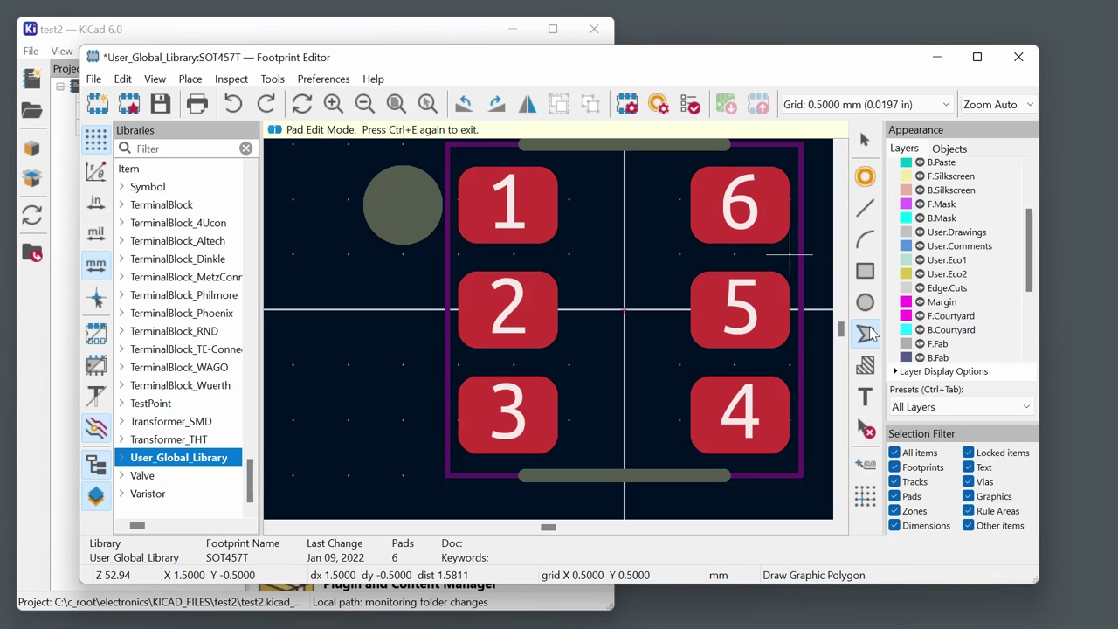
scroll(603, 257, up, 1)
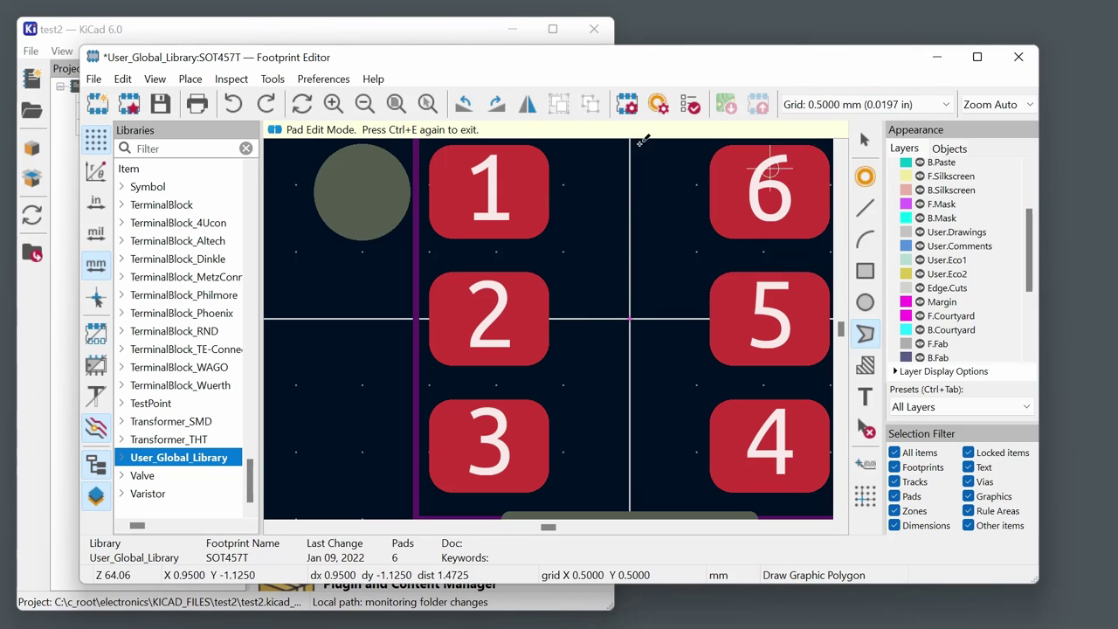
click(948, 104)
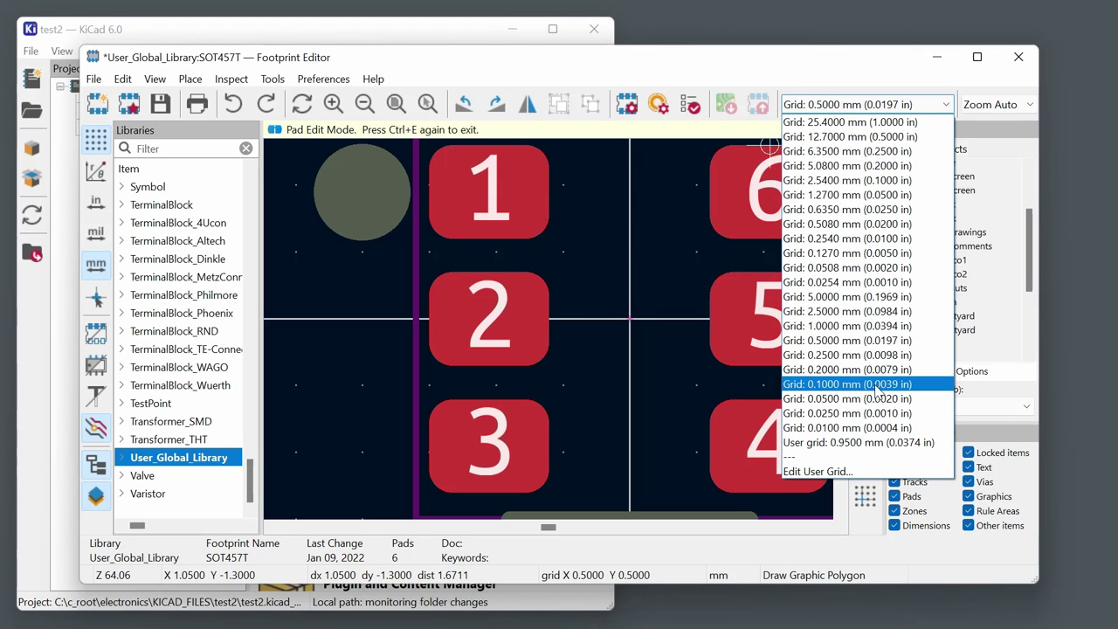
click(853, 355)
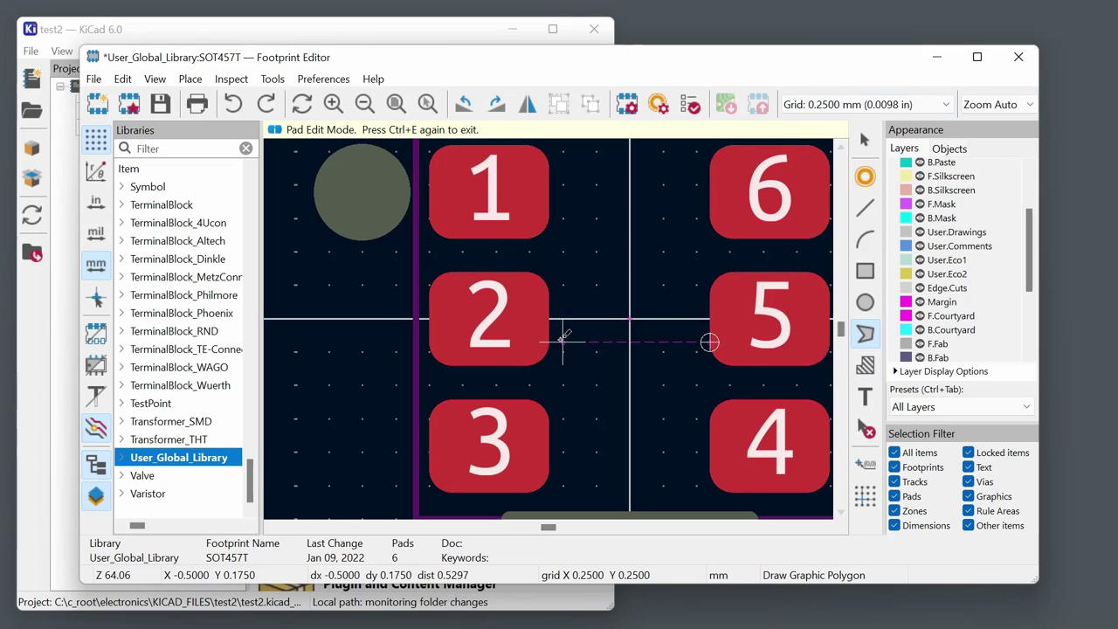
scroll(551, 342, up, 1)
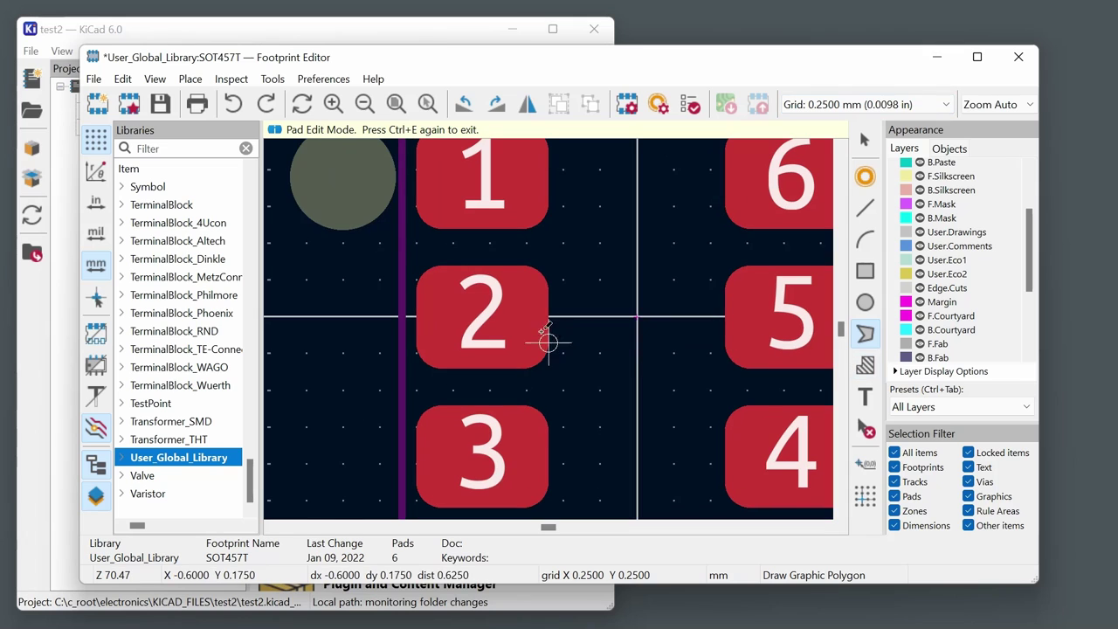
click(419, 242)
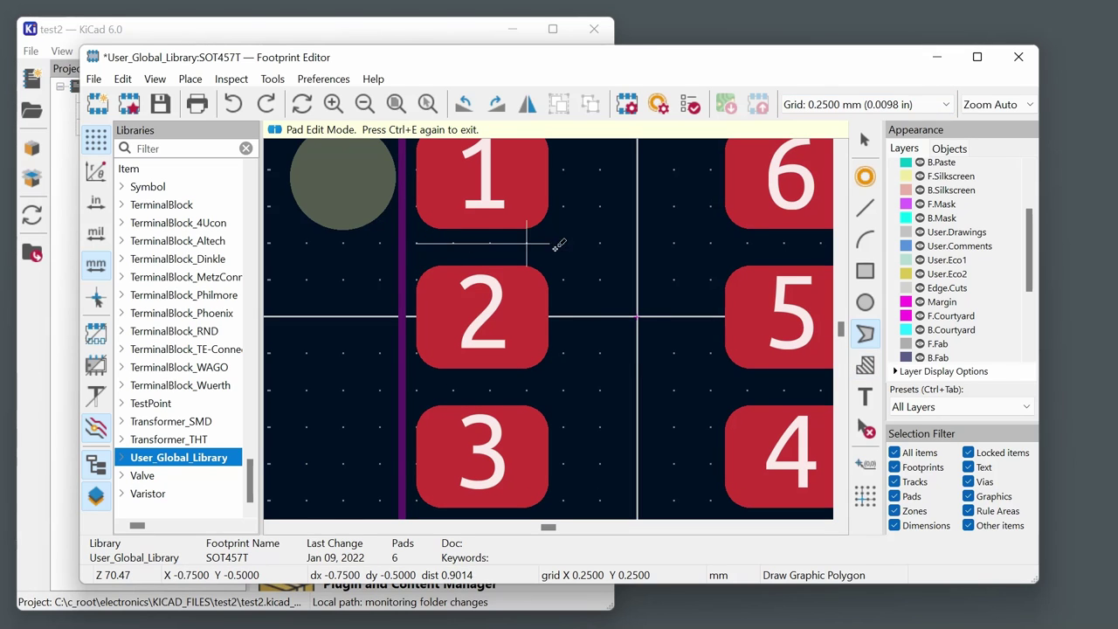
click(600, 242)
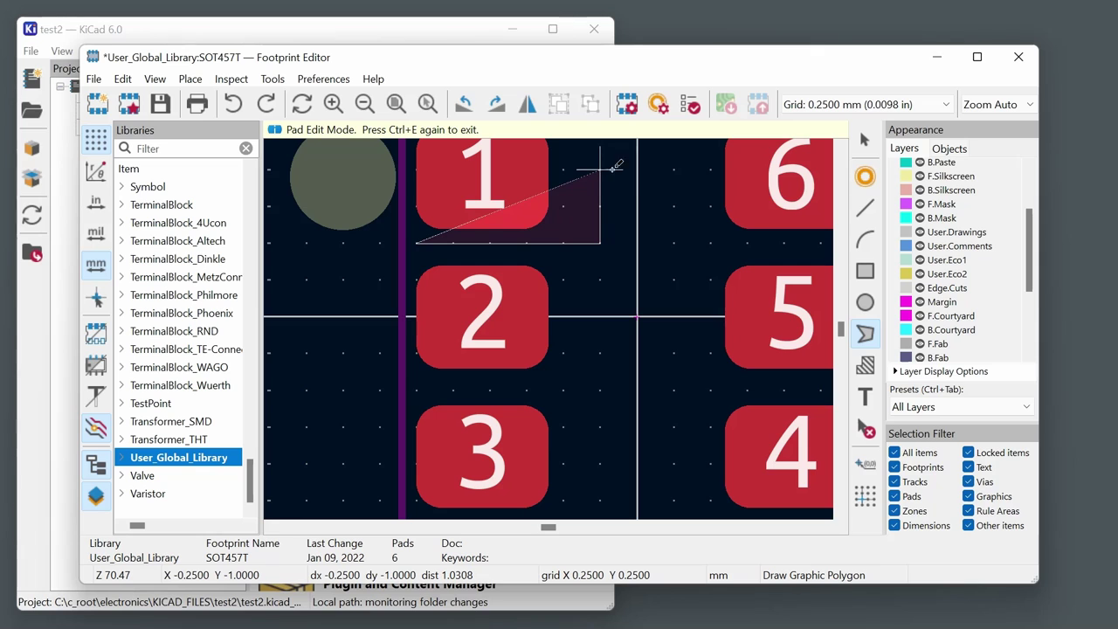
click(611, 169)
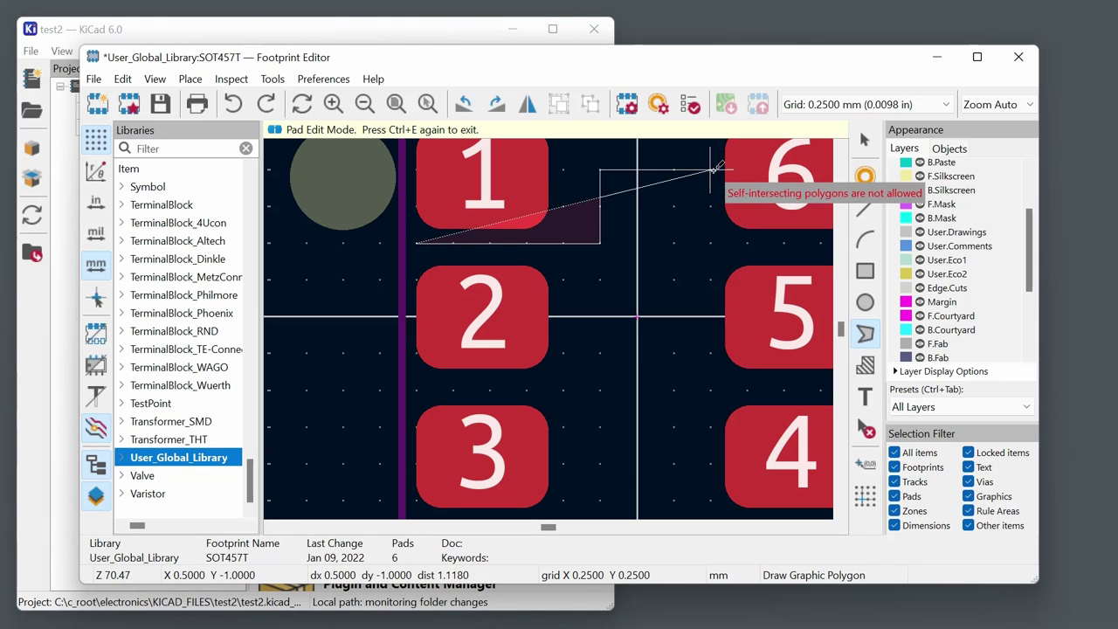
click(673, 171)
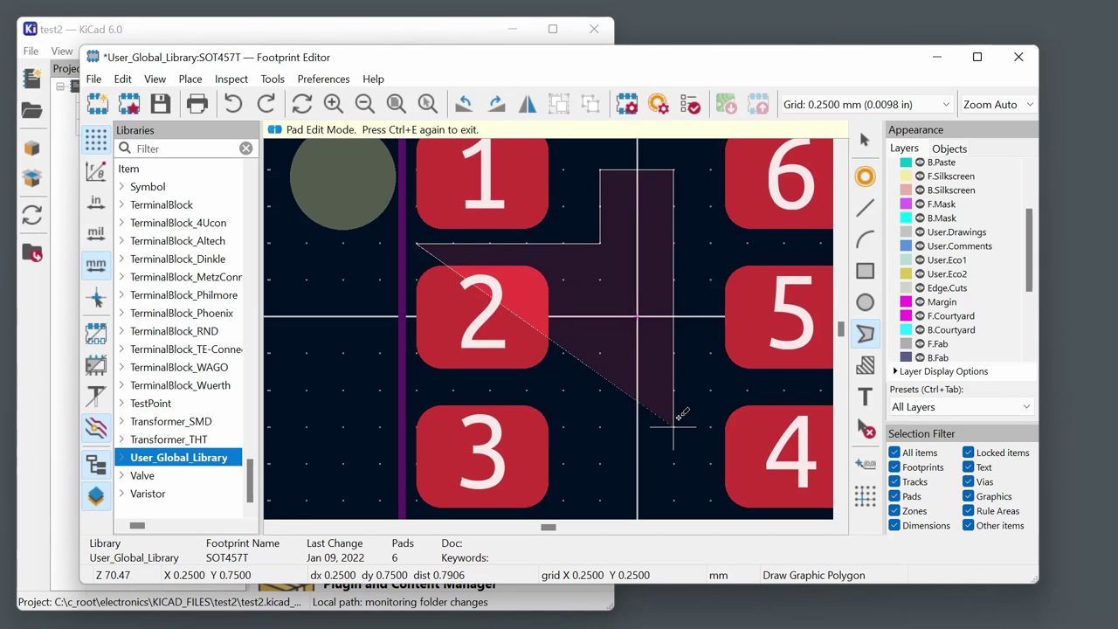
click(674, 463)
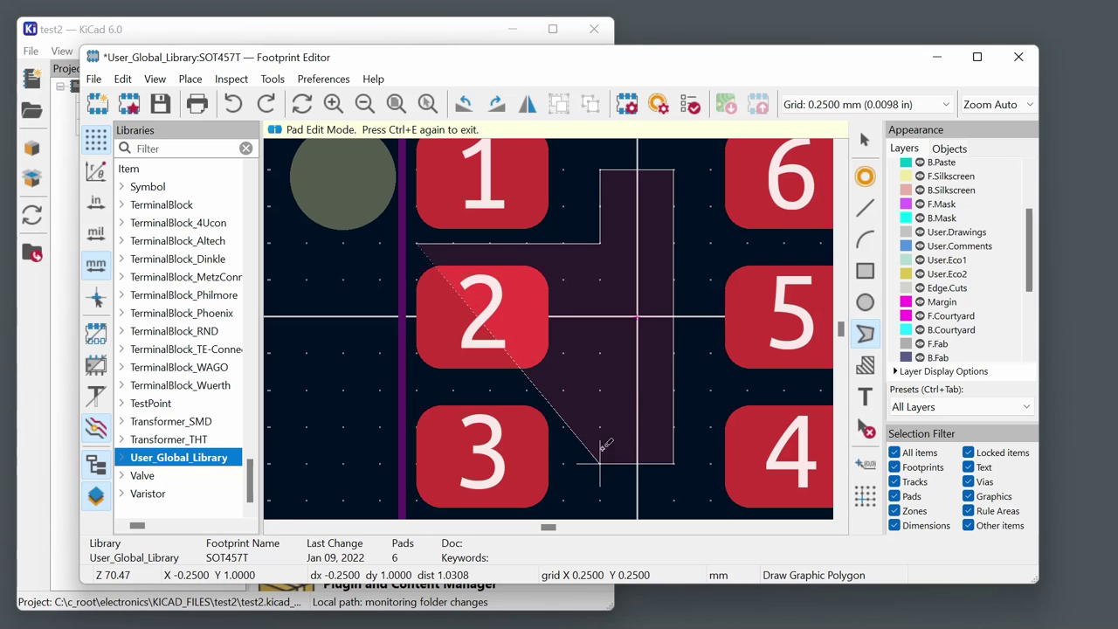
click(600, 463)
click(600, 390)
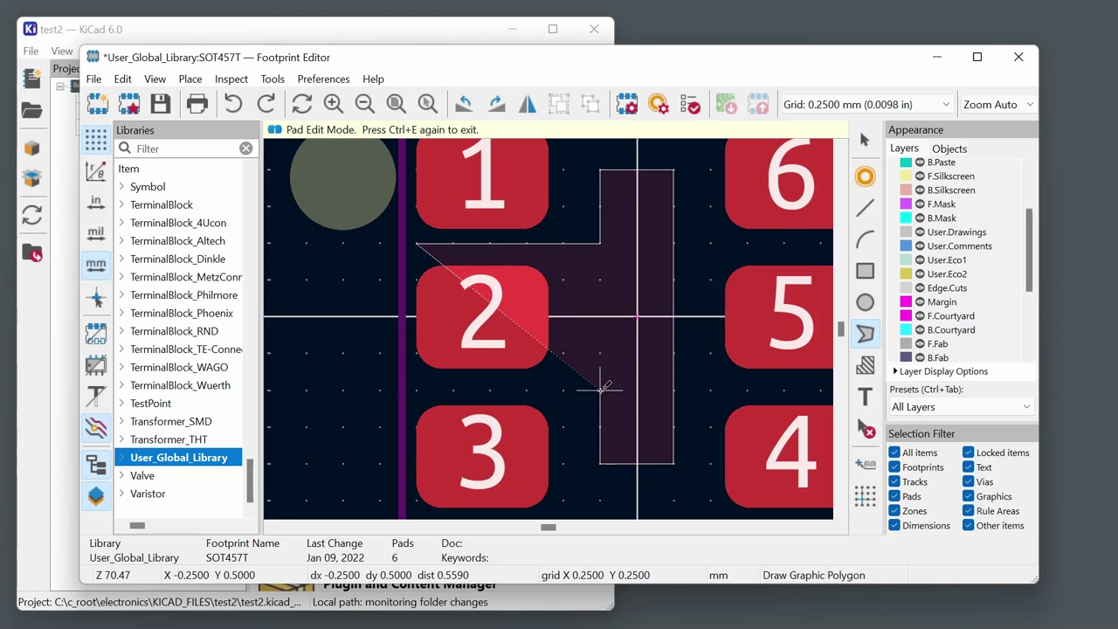
click(416, 390)
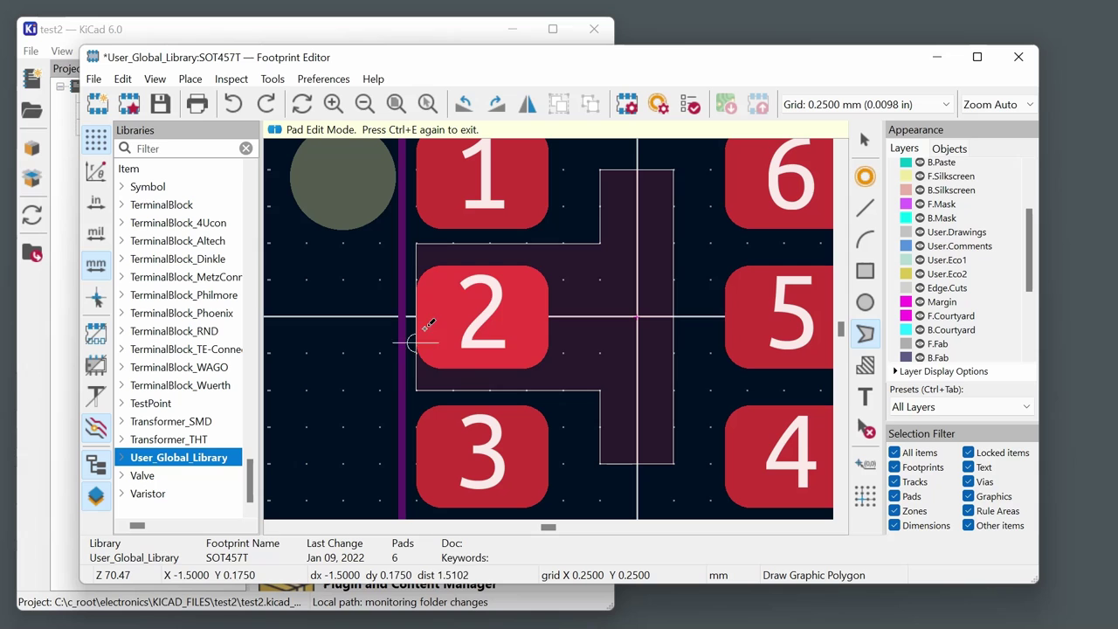
click(416, 243)
key(Escape)
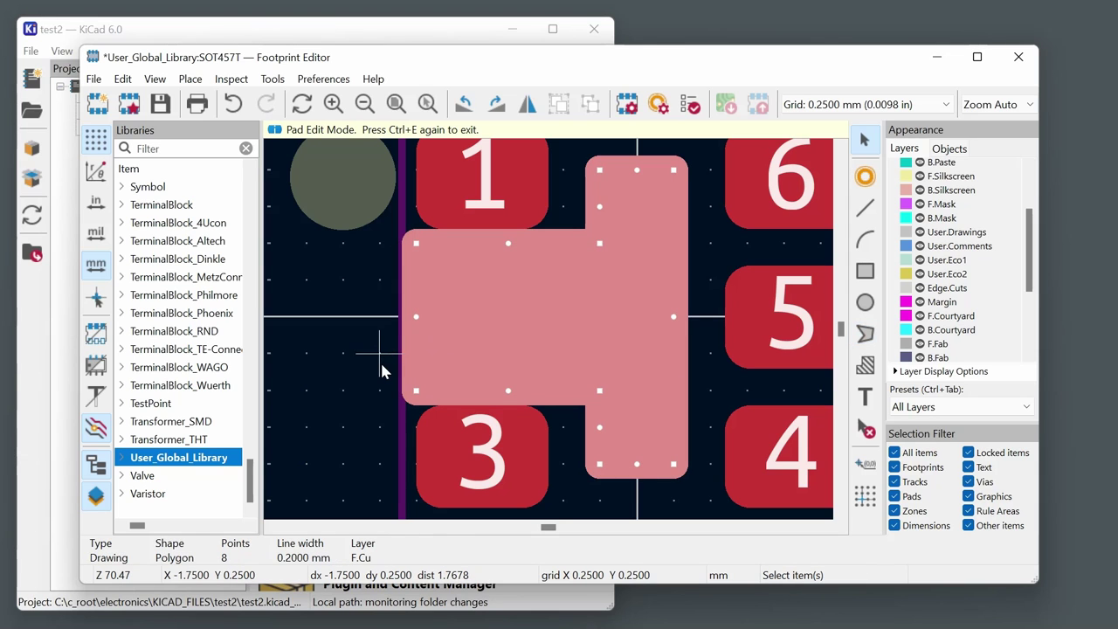
key(Escape)
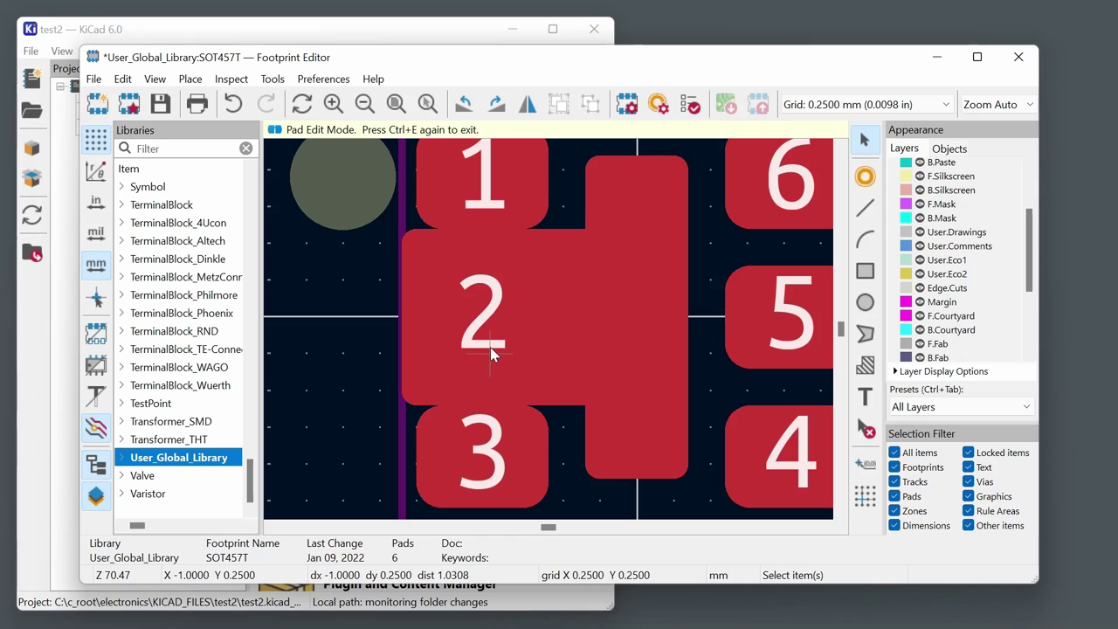
On a 0.01 mm grid, move the polygon's stem edges to Y -0.24 and 0.23 mm and pull its outer end inside pad 2.
click(552, 281)
click(891, 105)
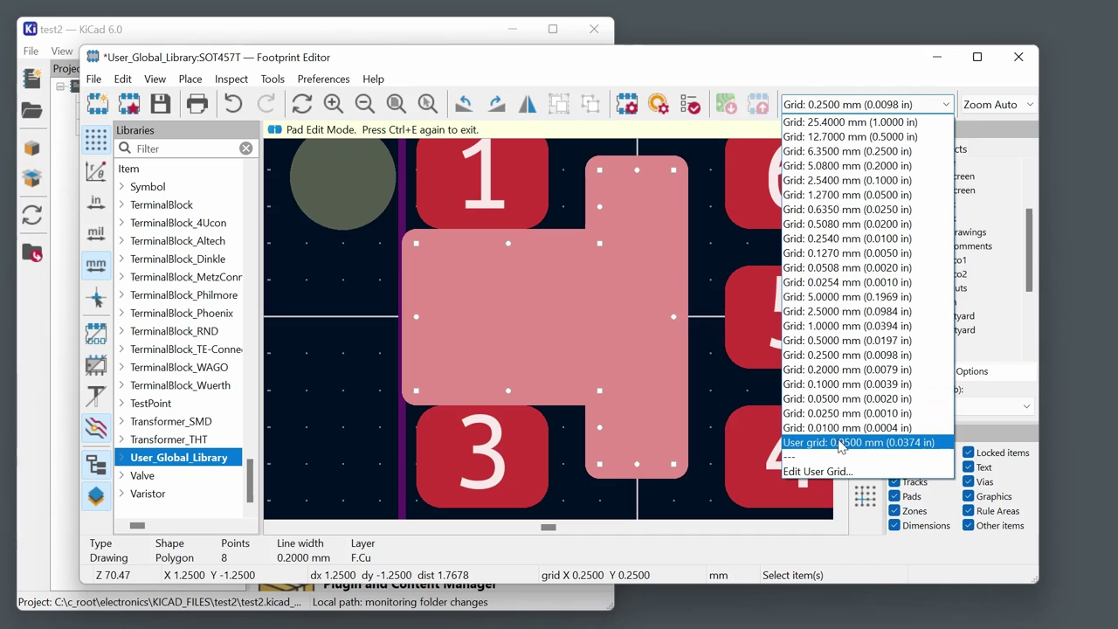
click(843, 429)
scroll(498, 262, up, 3)
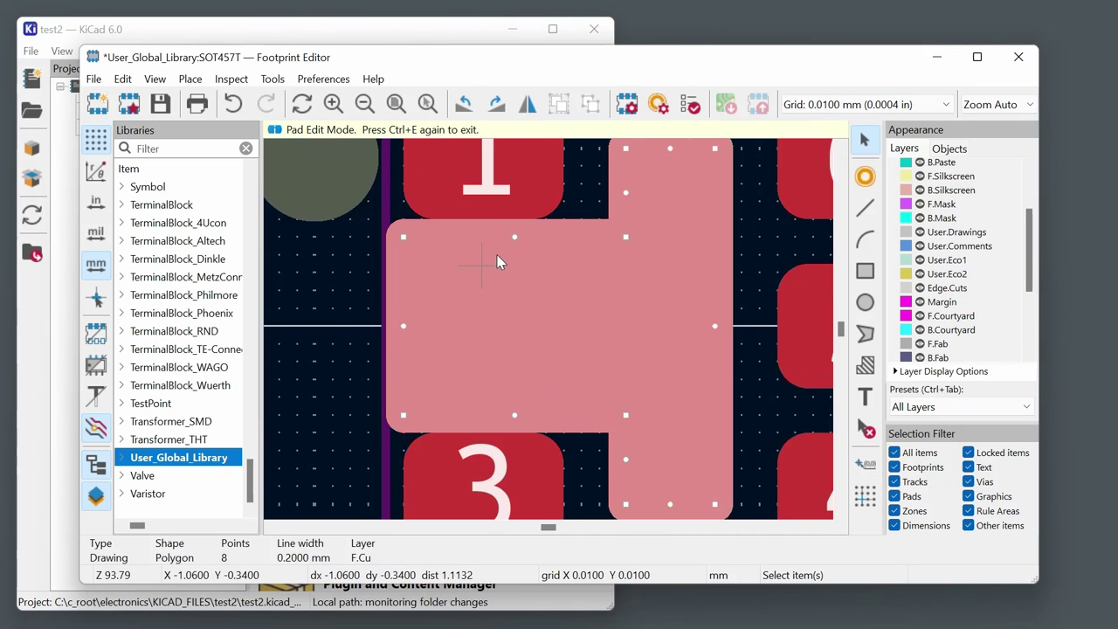
drag(518, 234, 529, 303)
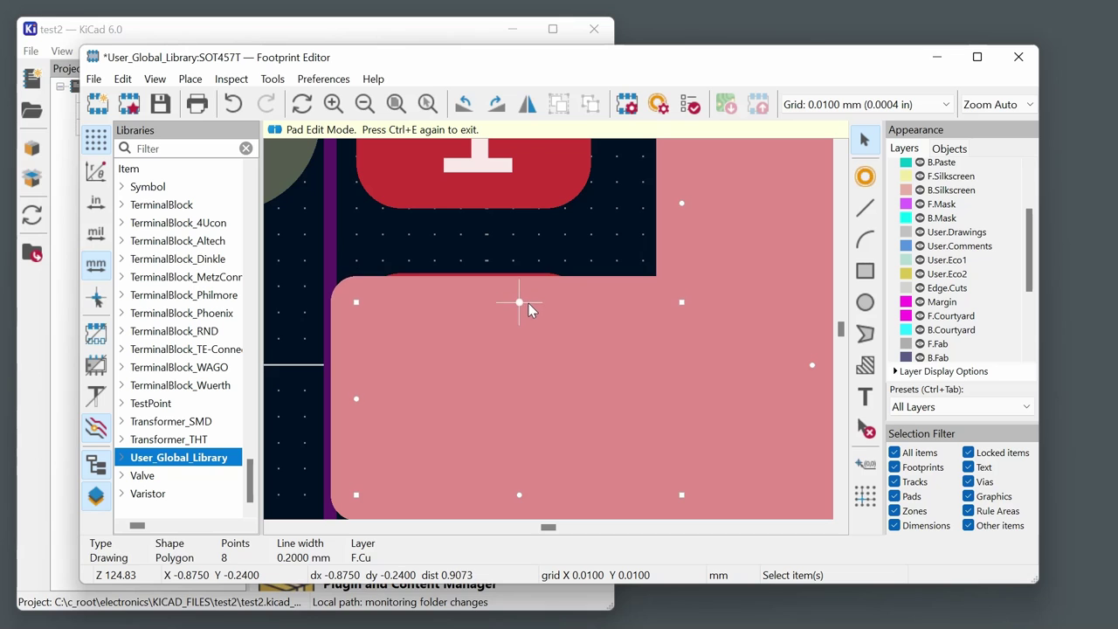
scroll(504, 199, down, 2)
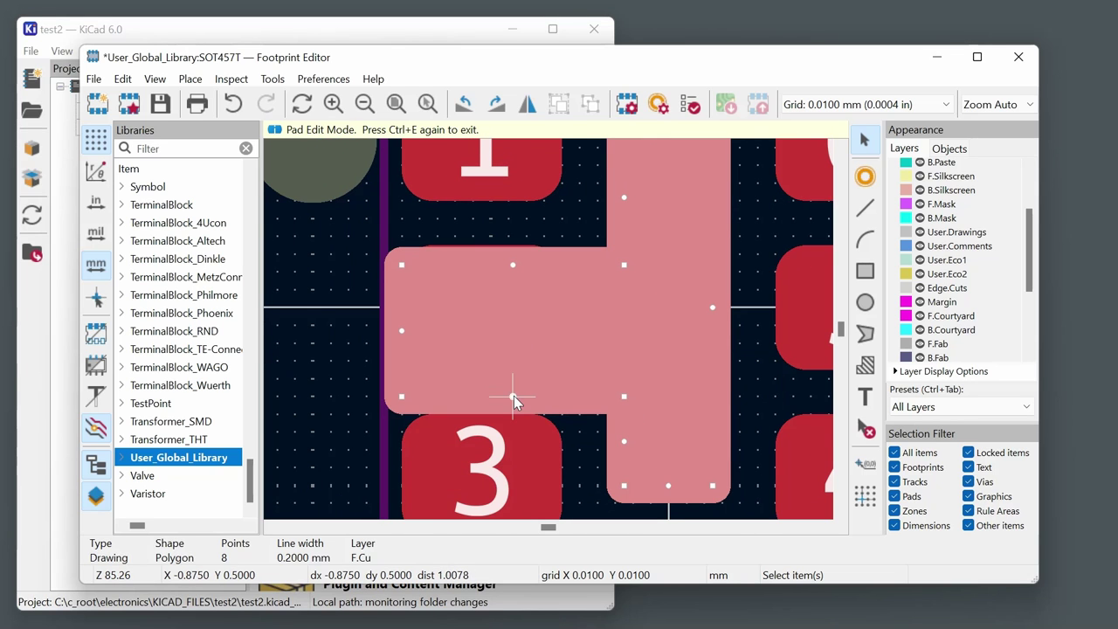
drag(513, 395, 527, 356)
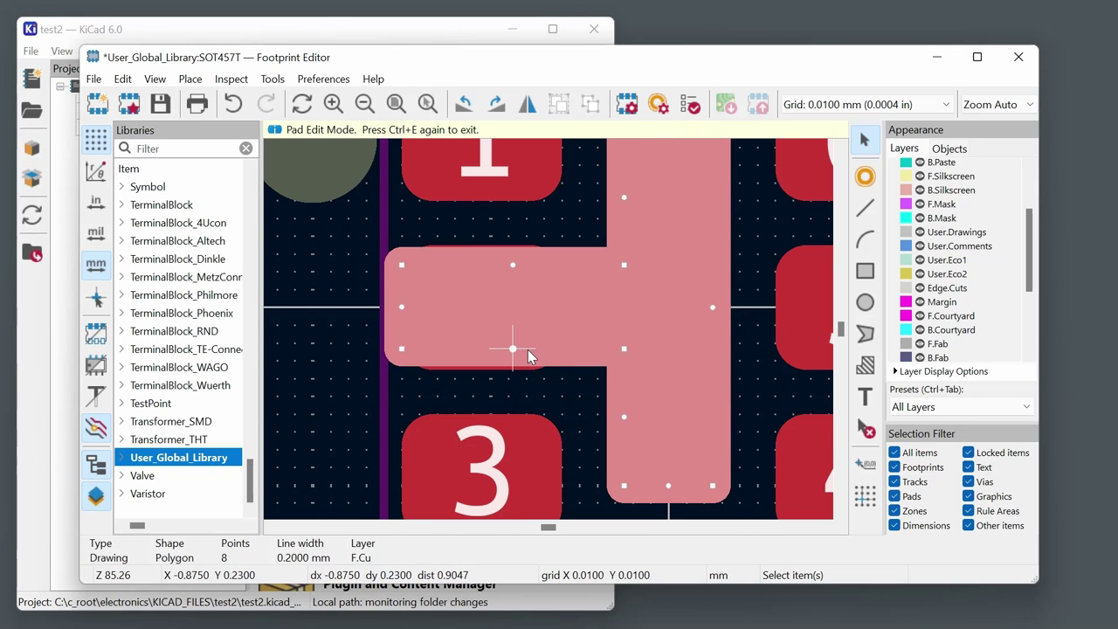
drag(402, 306, 436, 312)
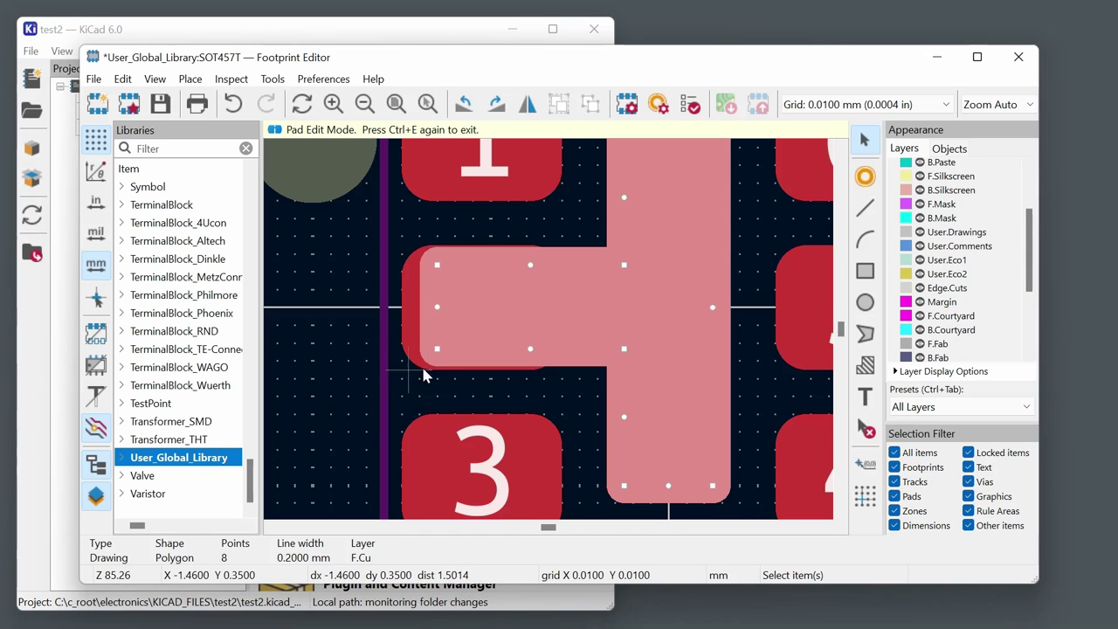
scroll(424, 367, down, 2)
click(375, 377)
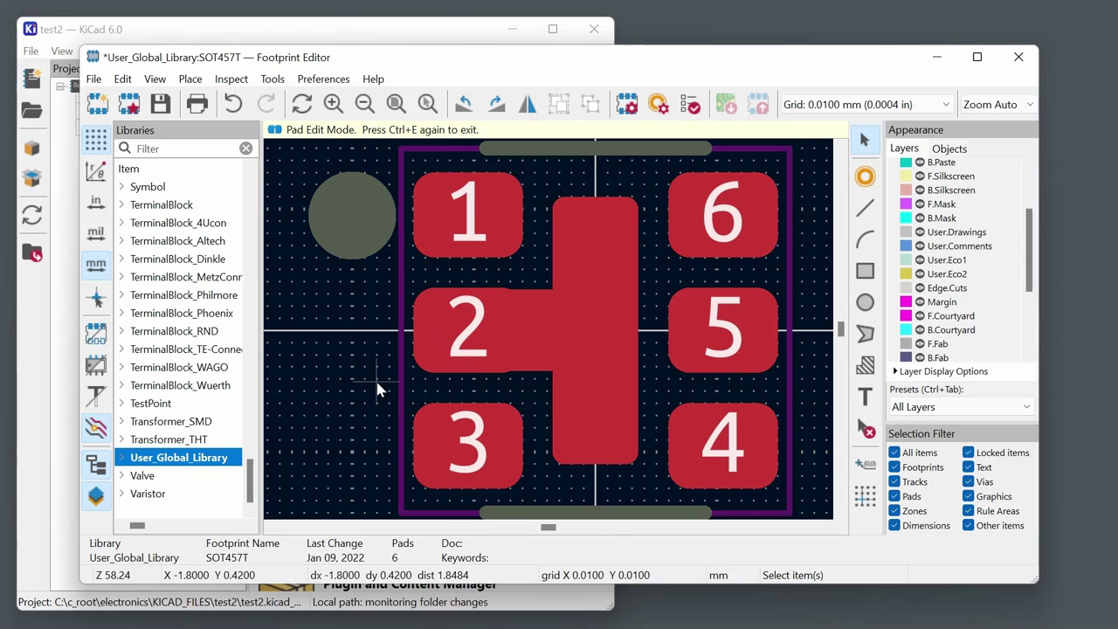
Expand User_Global_Library down to the SOT457T entry and exit pad edit mode to merge the polygon into pad 2.
scroll(467, 370, up, 1)
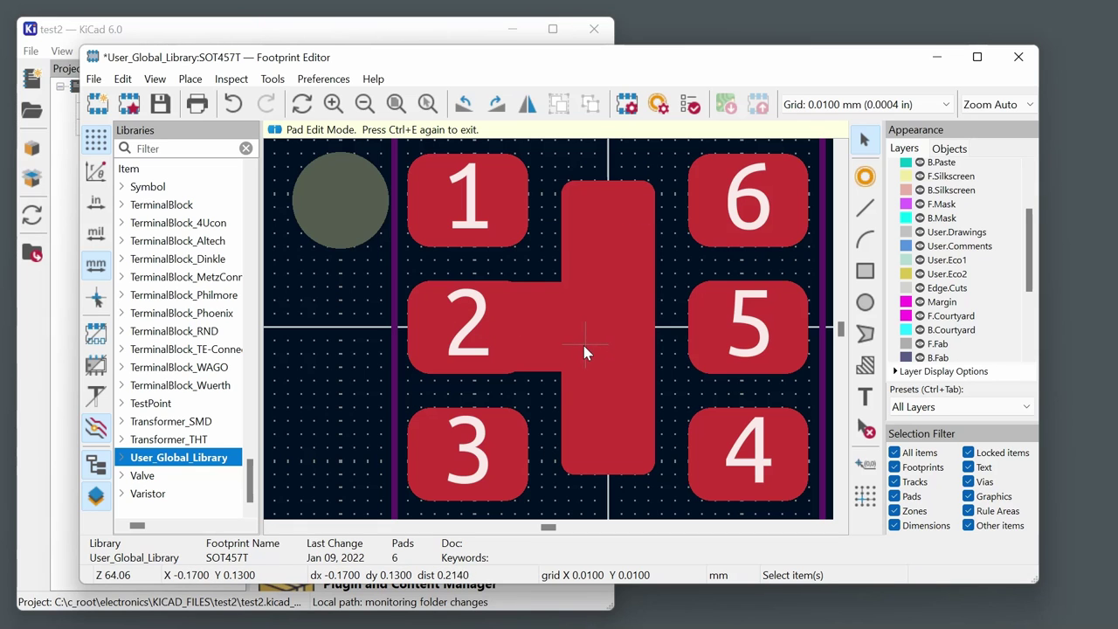
click(124, 459)
scroll(198, 480, down, 3)
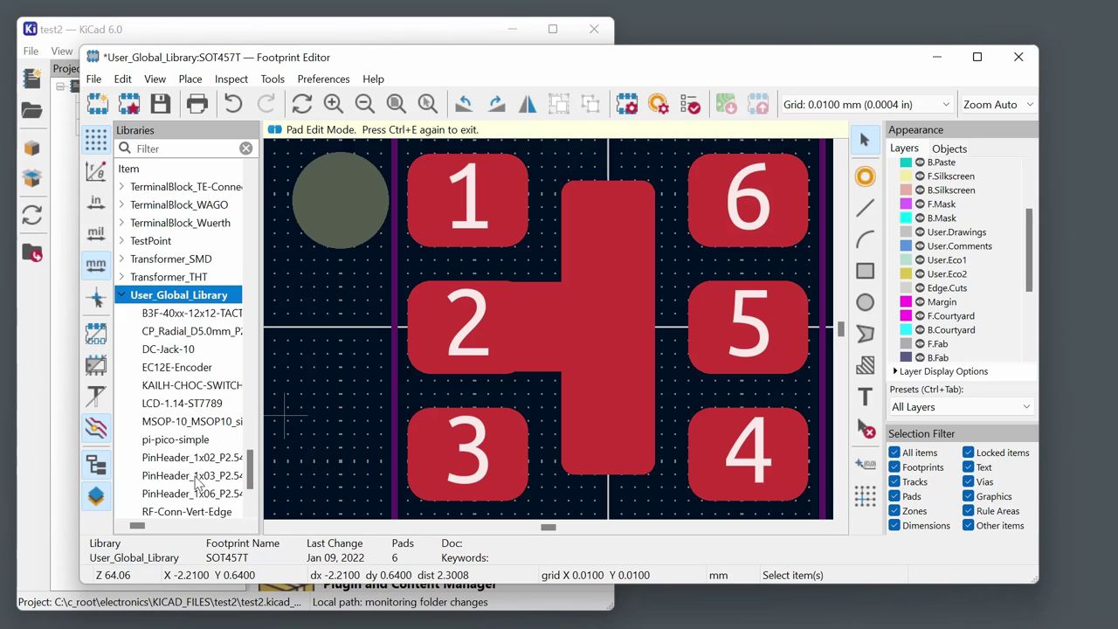
scroll(288, 405, down, 1)
scroll(146, 446, down, 2)
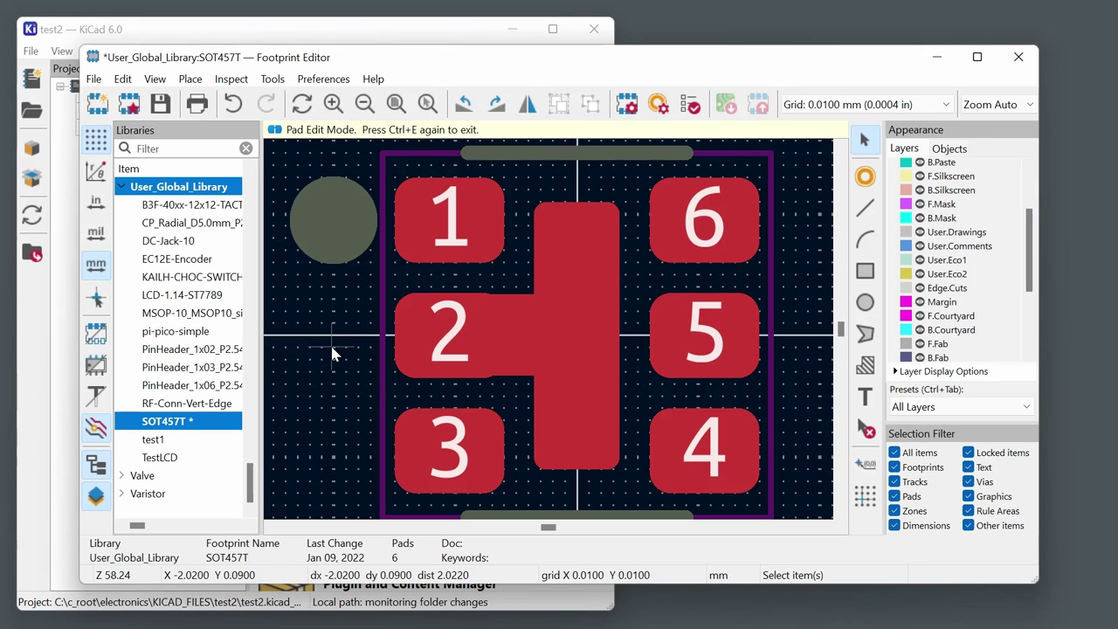
key(ctrl+e)
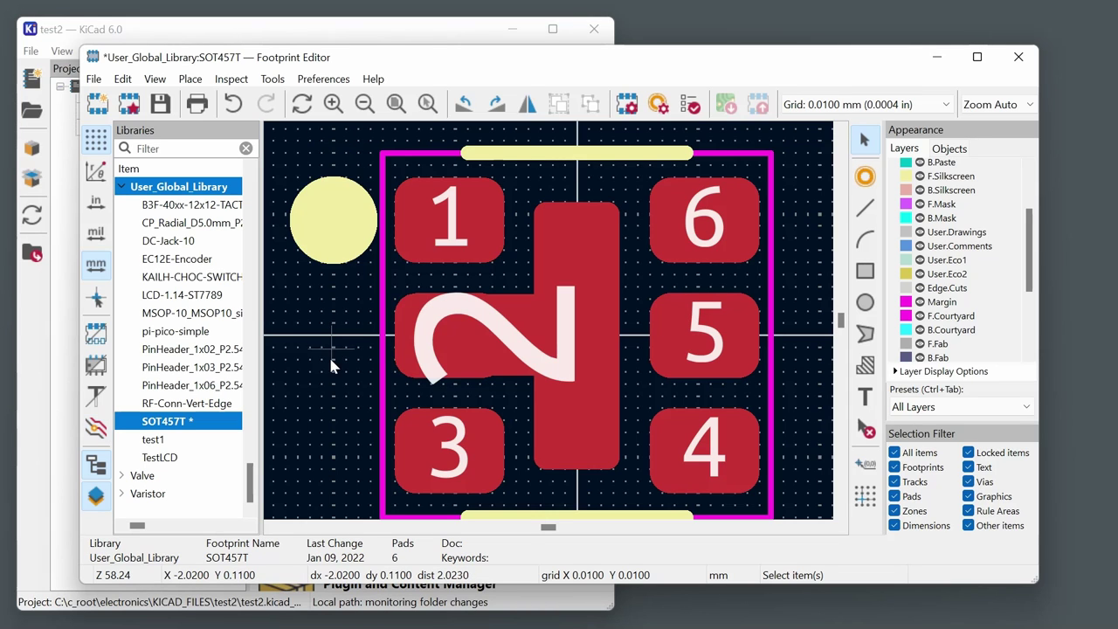
Place a new pad numbered 7 outside the courtyard, beyond pad 6, at about X 3.92 and Y -1.98 mm.
scroll(331, 359, down, 3)
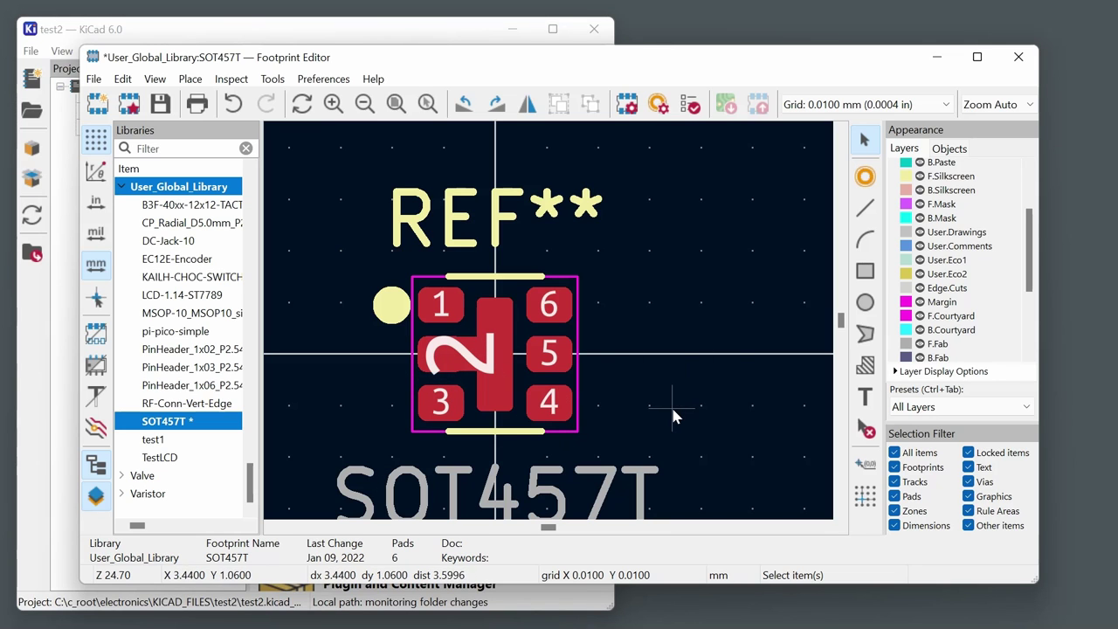
click(864, 176)
click(697, 251)
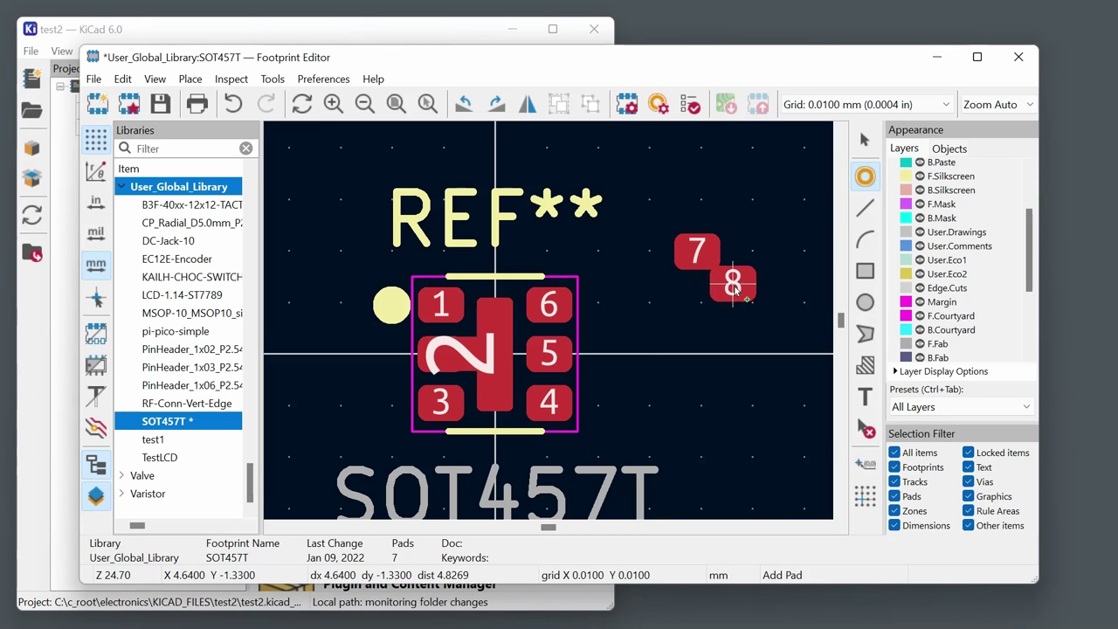
key(Escape)
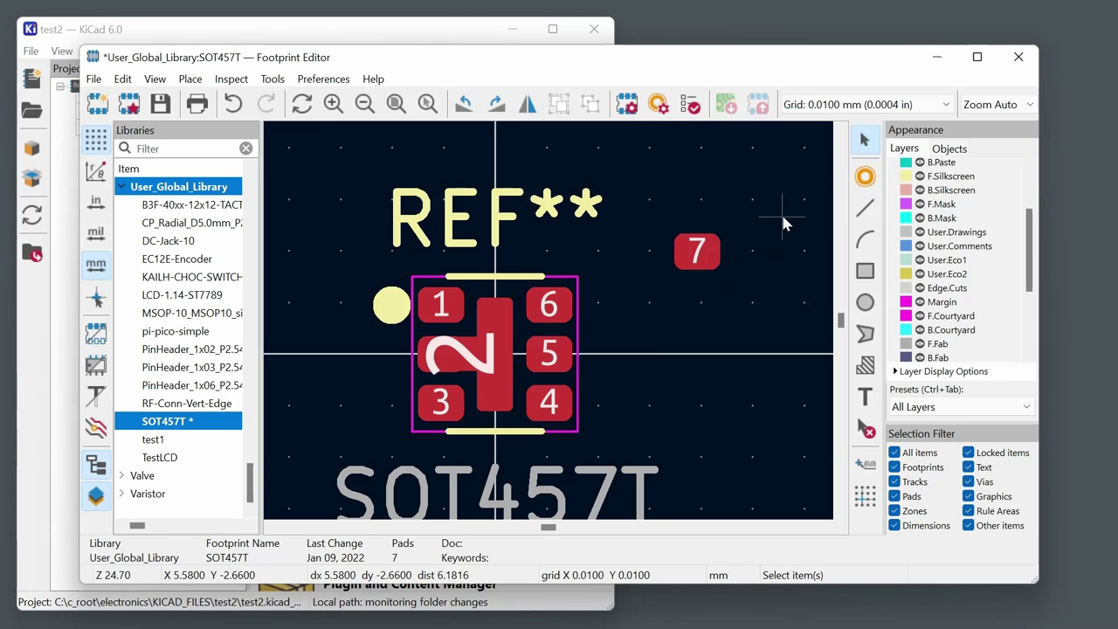
Change pad 7 to a circular through-hole pad with a 1.1 mm diameter and a 0.8 mm hole.
click(695, 258)
double_click(697, 266)
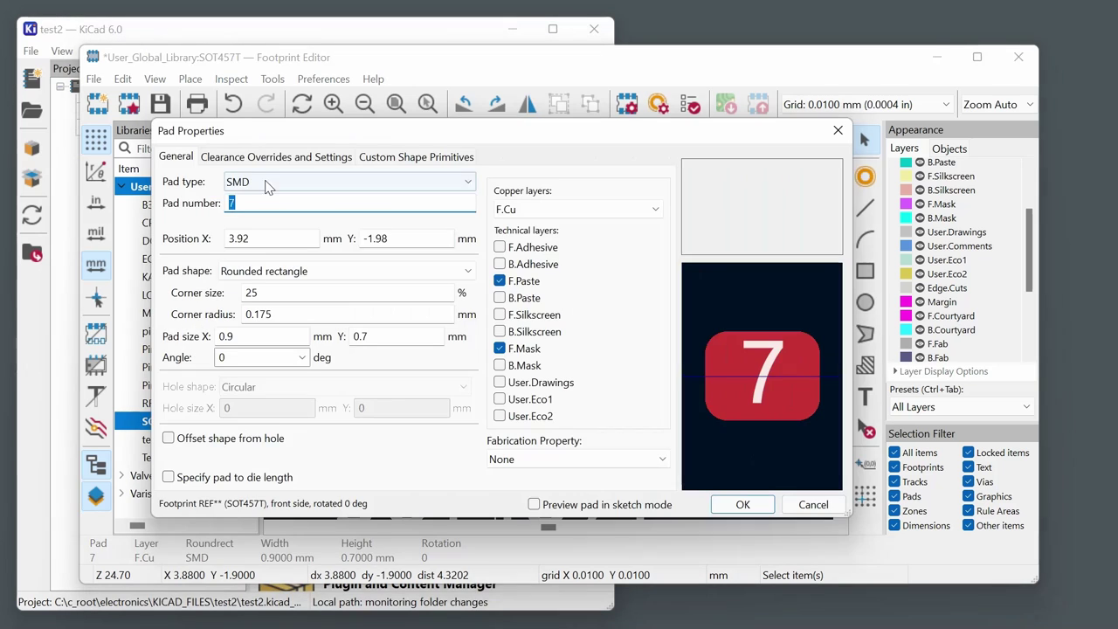
click(262, 182)
click(258, 200)
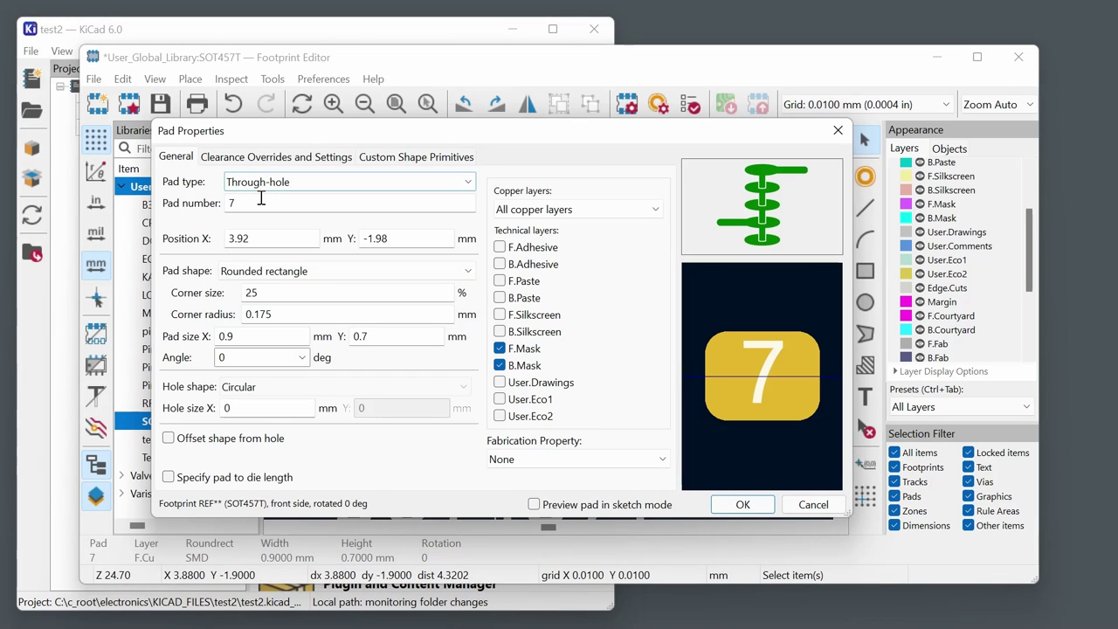
click(312, 273)
click(257, 291)
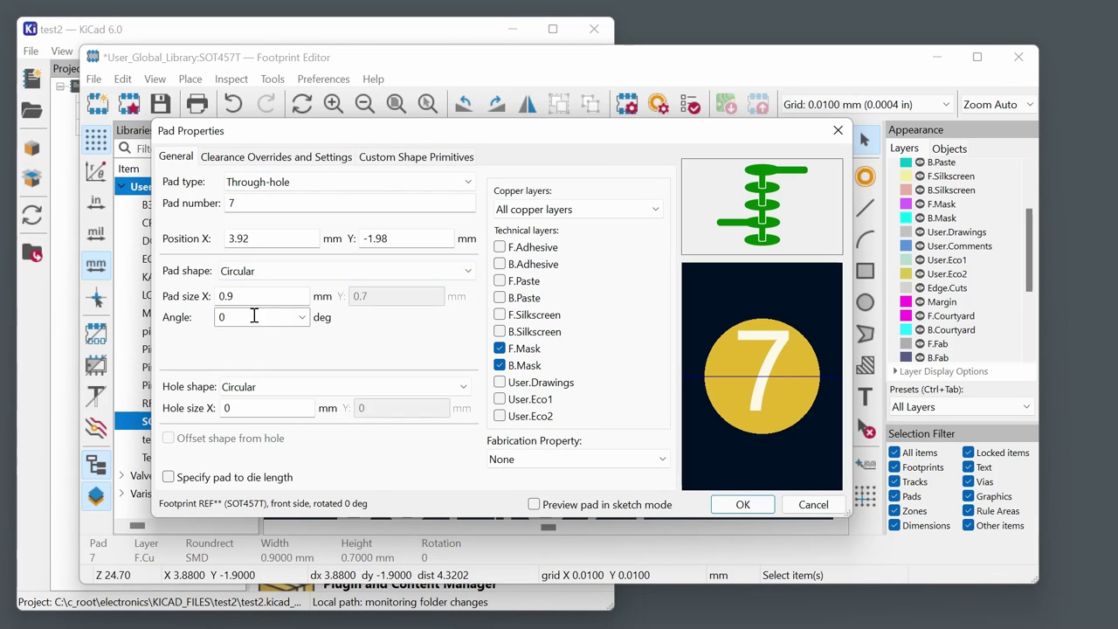
text(1.9)
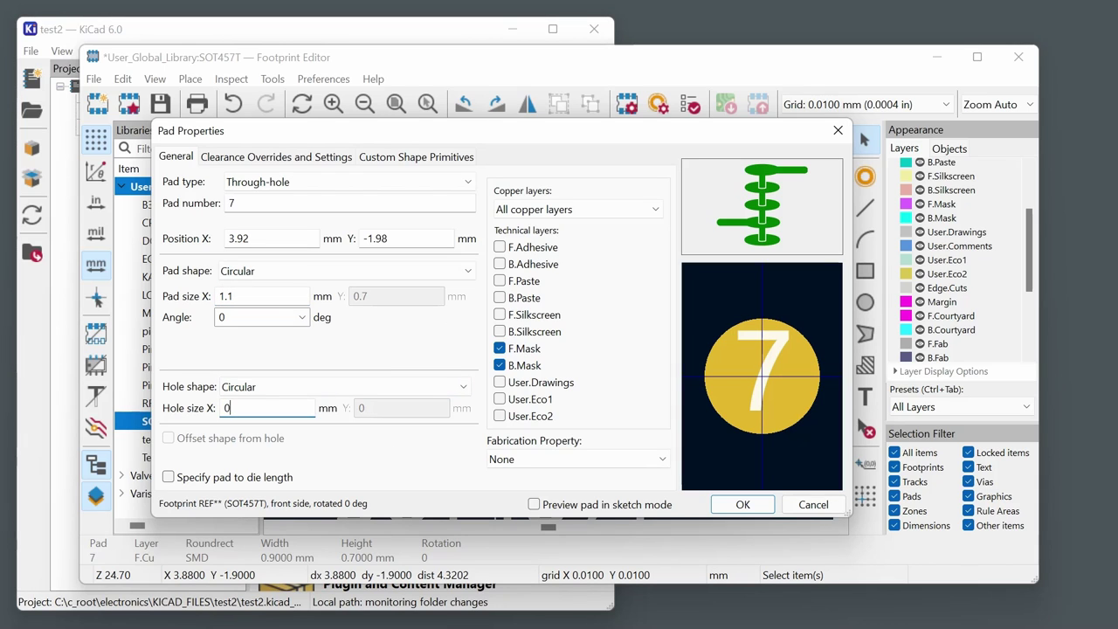
text(8)
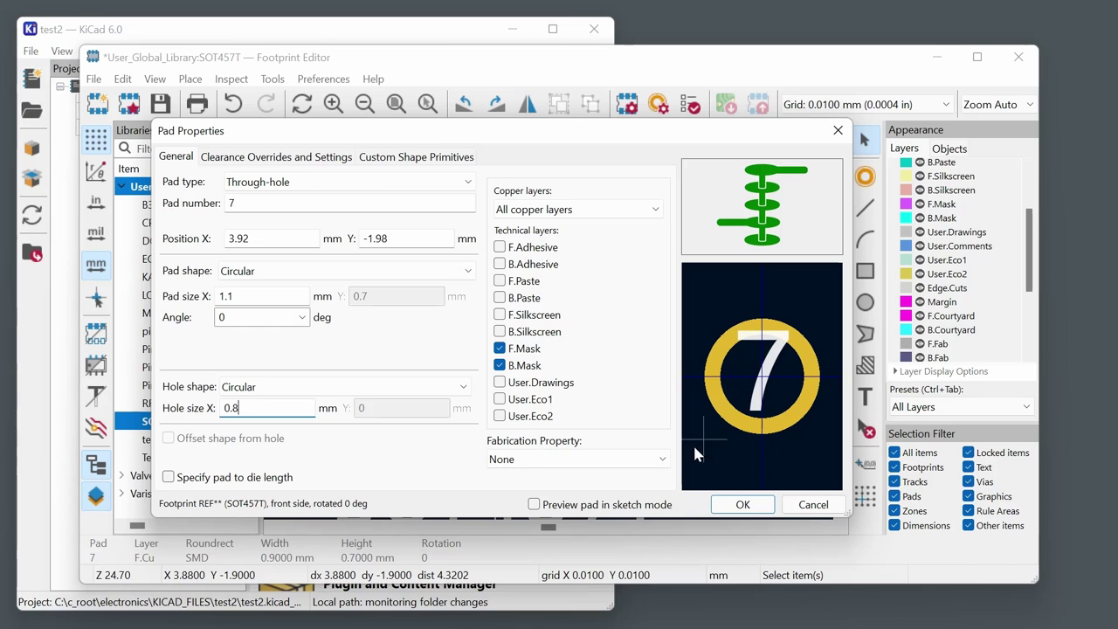
click(742, 505)
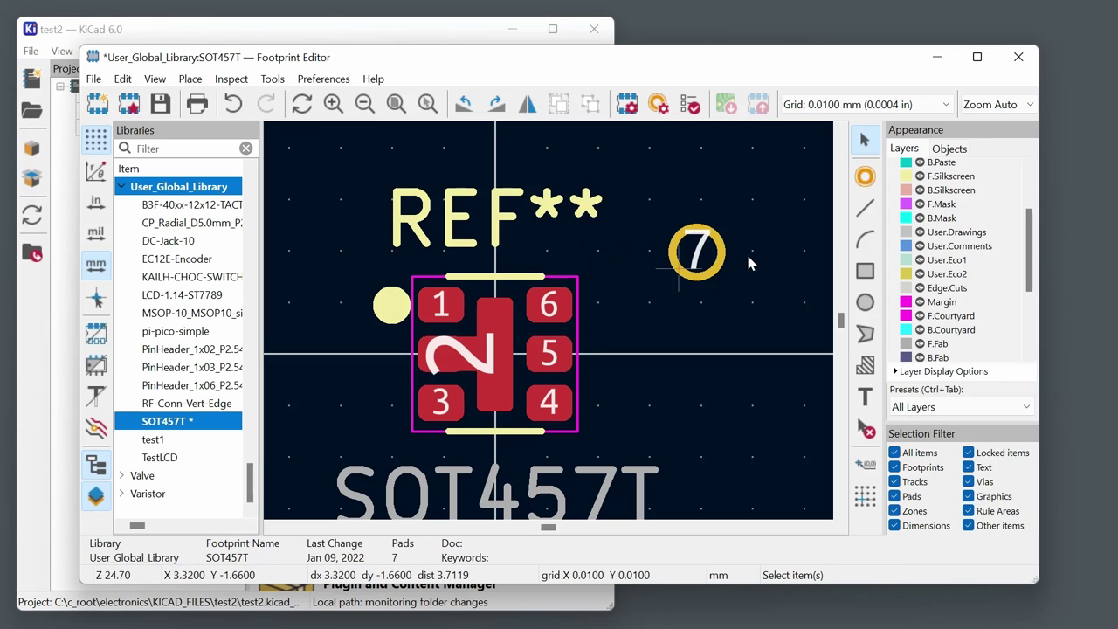
Change both the pad shape and the hole shape of pad 7 to Oval.
click(694, 264)
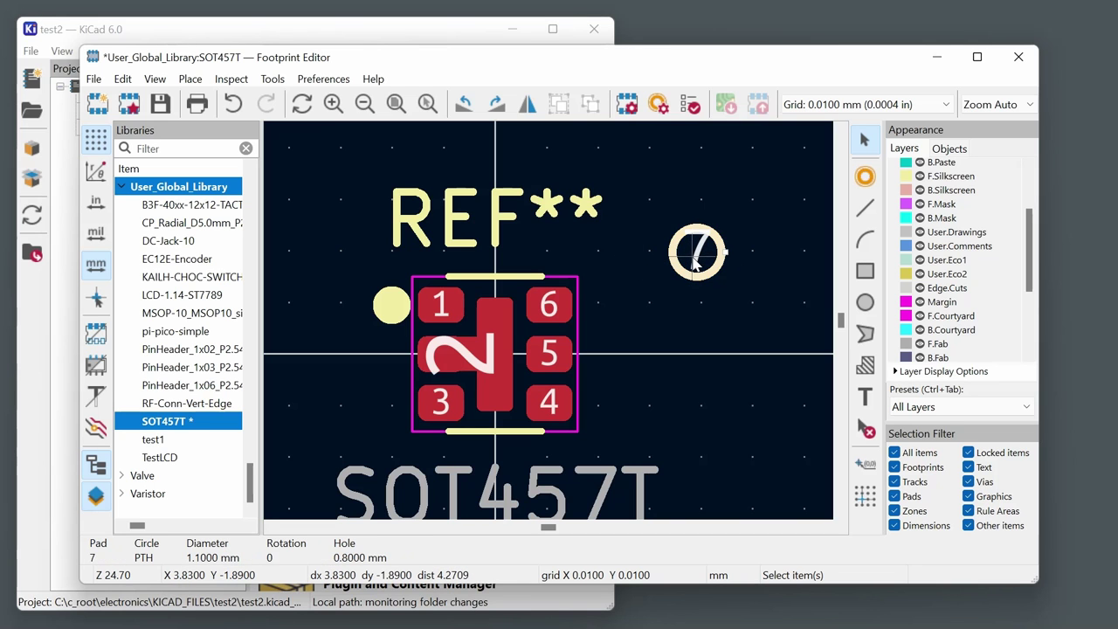
double_click(704, 256)
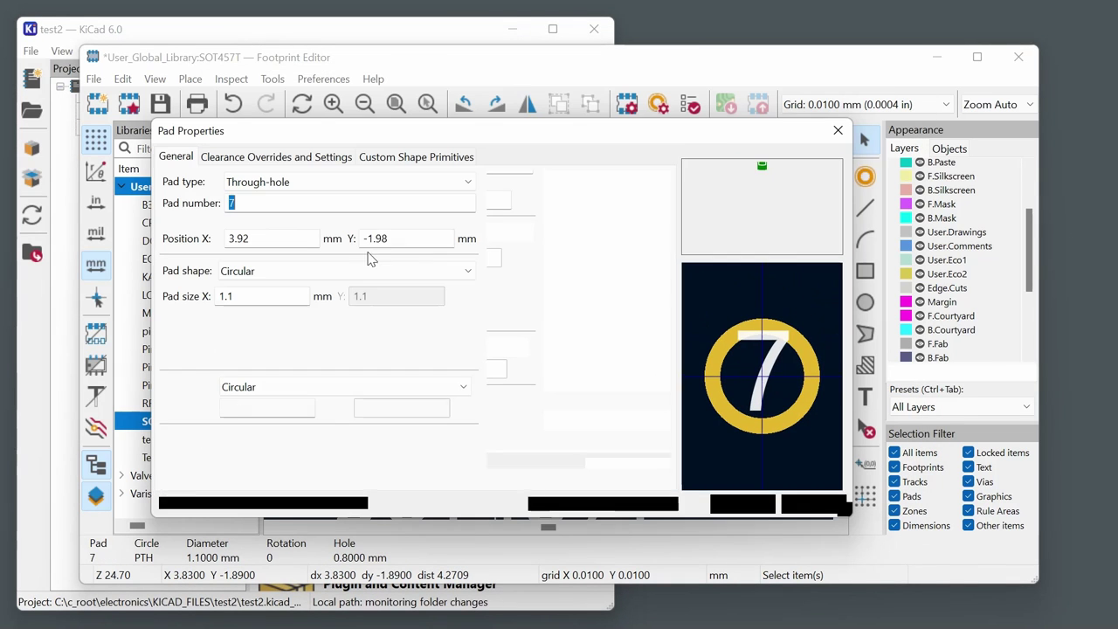
click(274, 273)
click(242, 303)
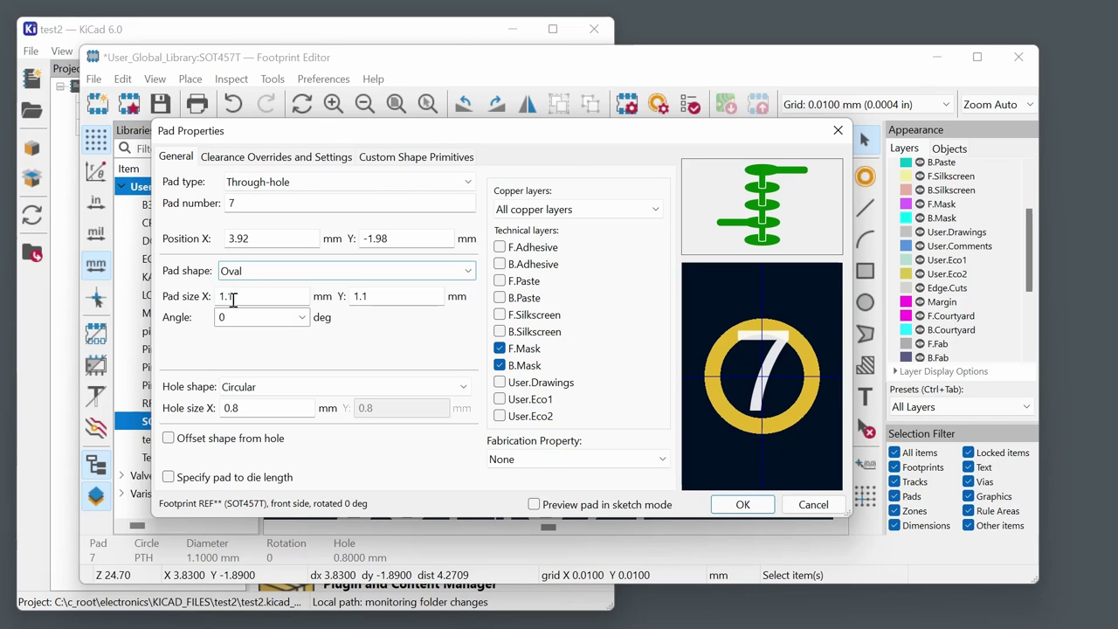
click(263, 387)
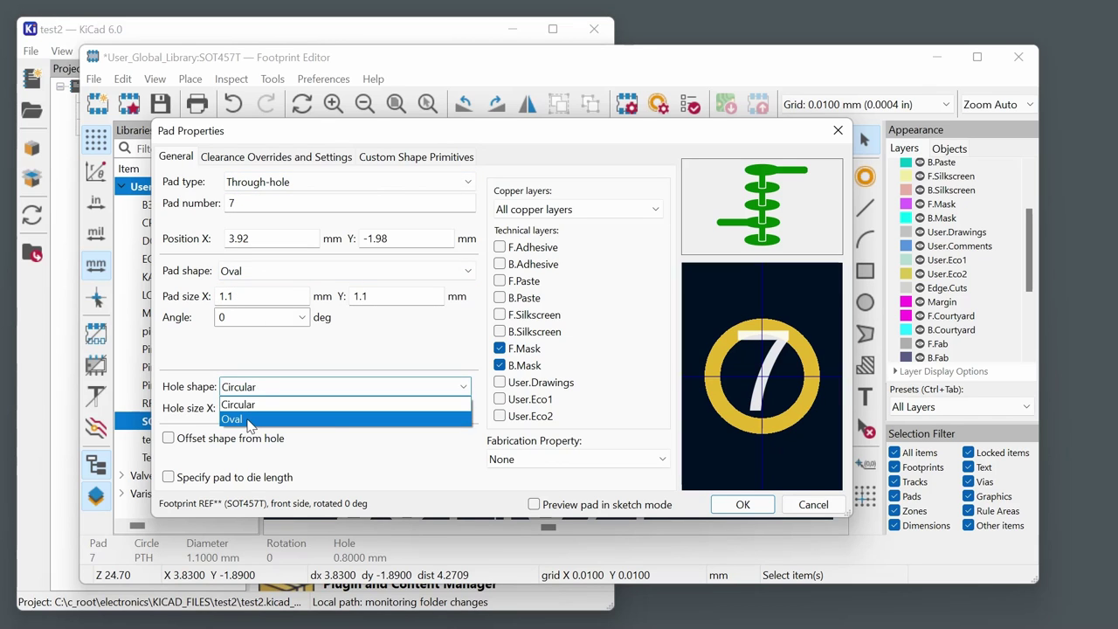
click(248, 423)
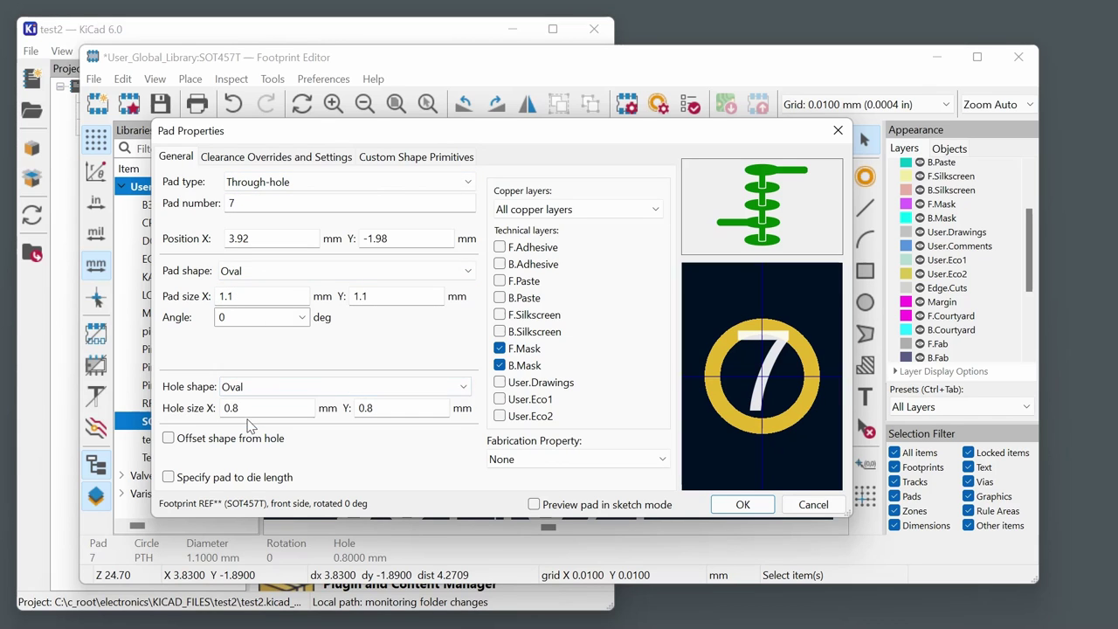
Size pad 7 to 2 by 1 mm with a 1.6 by 0.6 mm oval hole and apply the properties.
click(262, 297)
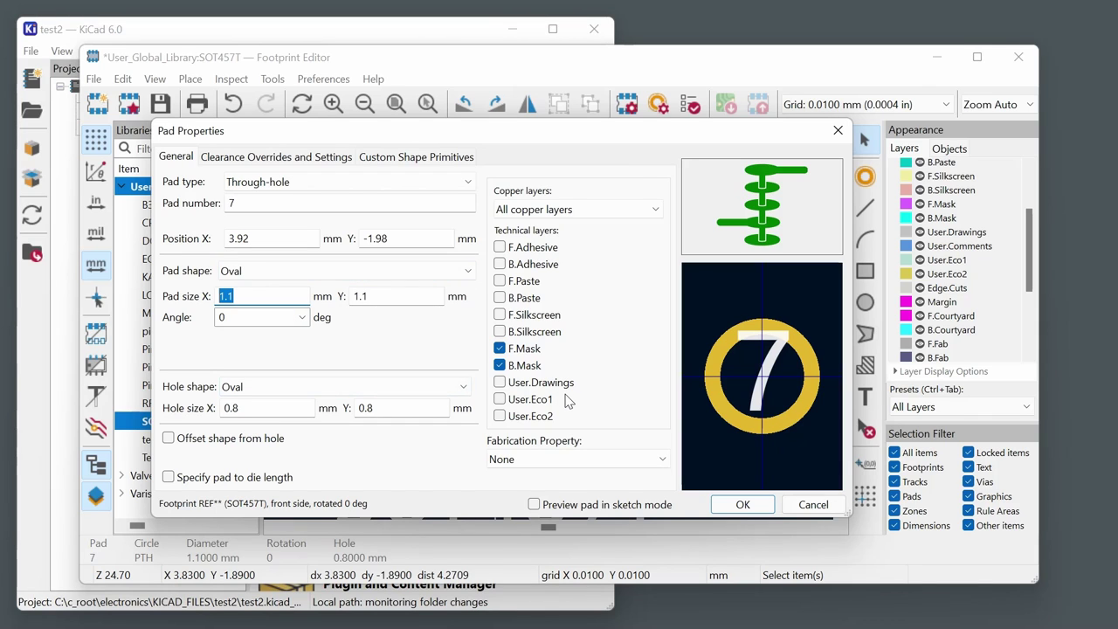
text(2)
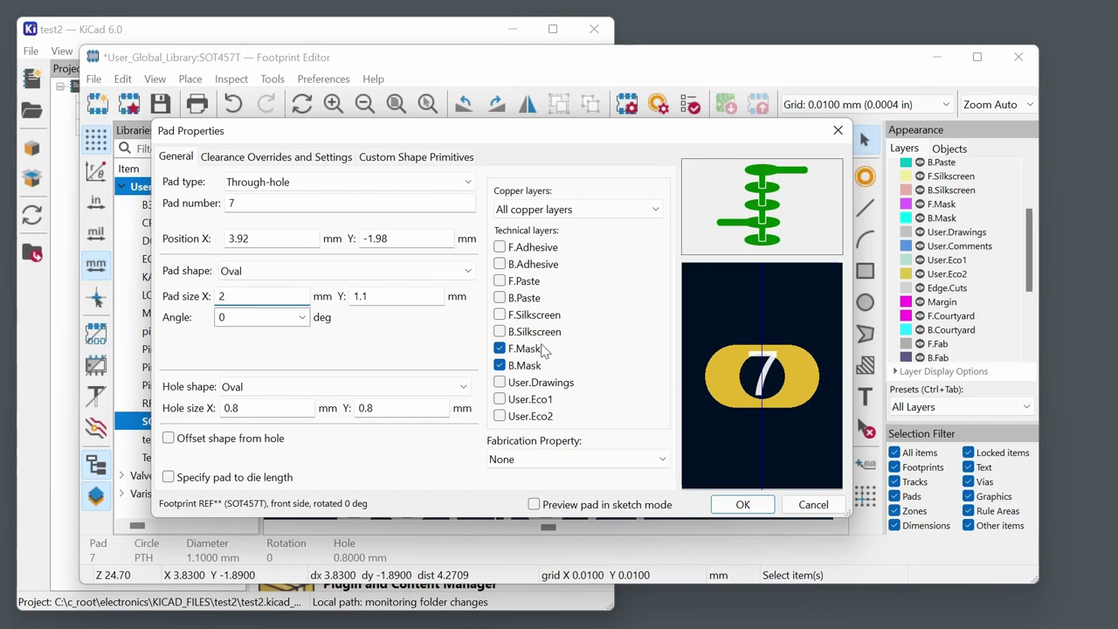
click(420, 299)
text(1)
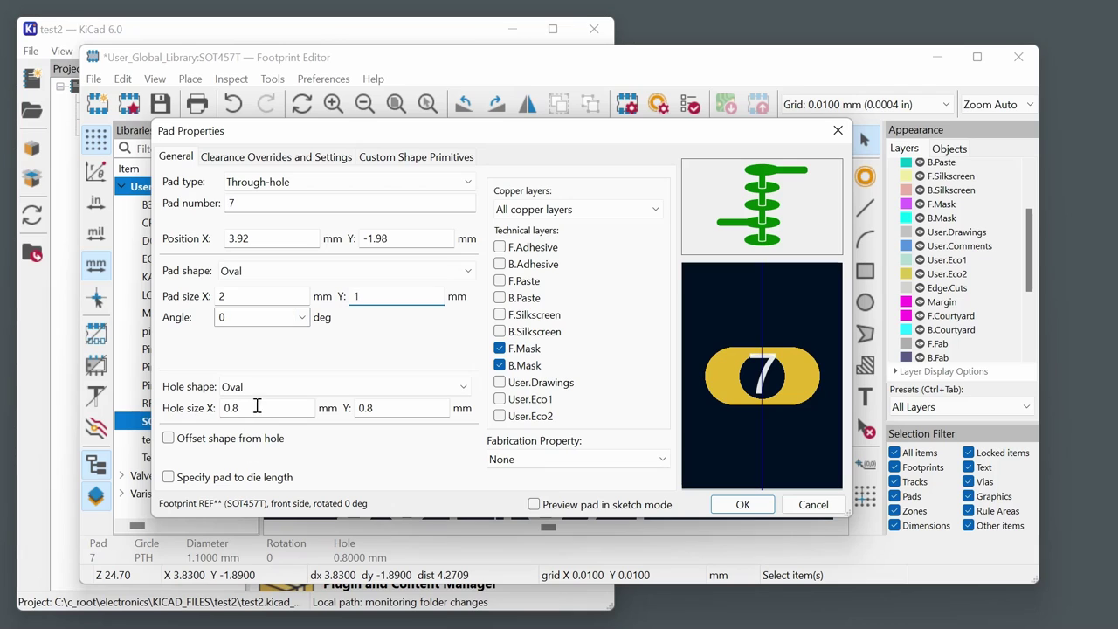
click(258, 409)
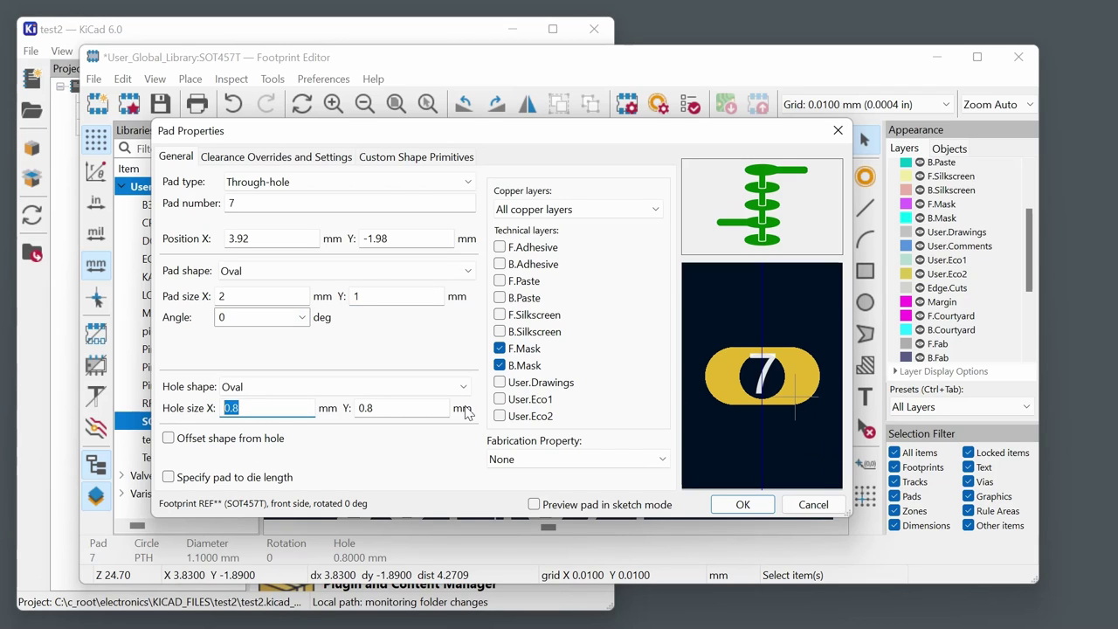
text(1.6)
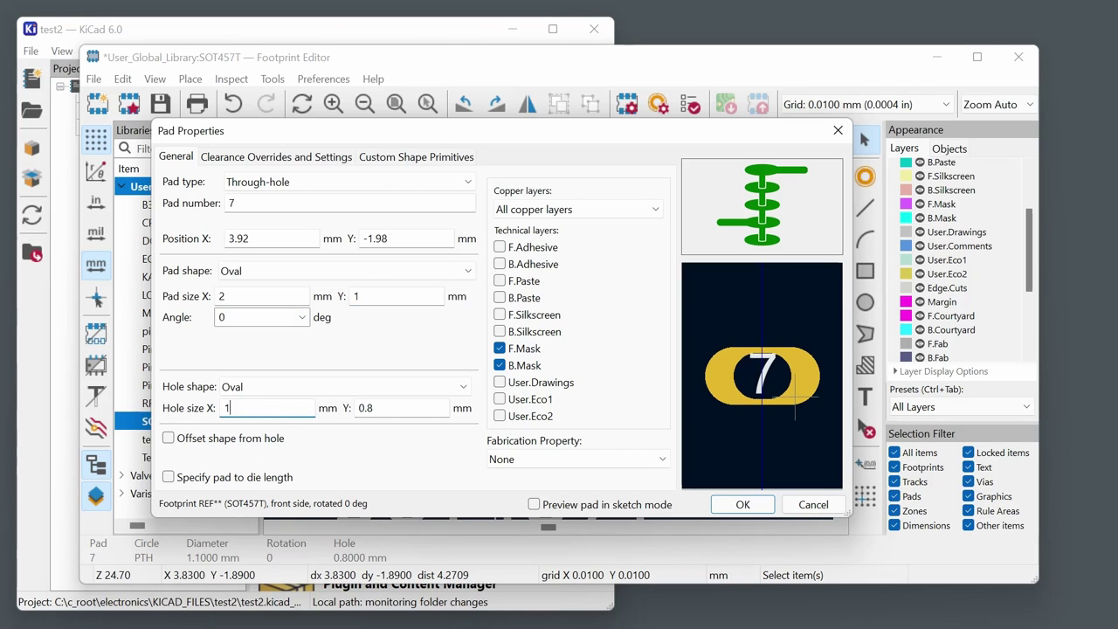
click(389, 408)
text(0.)
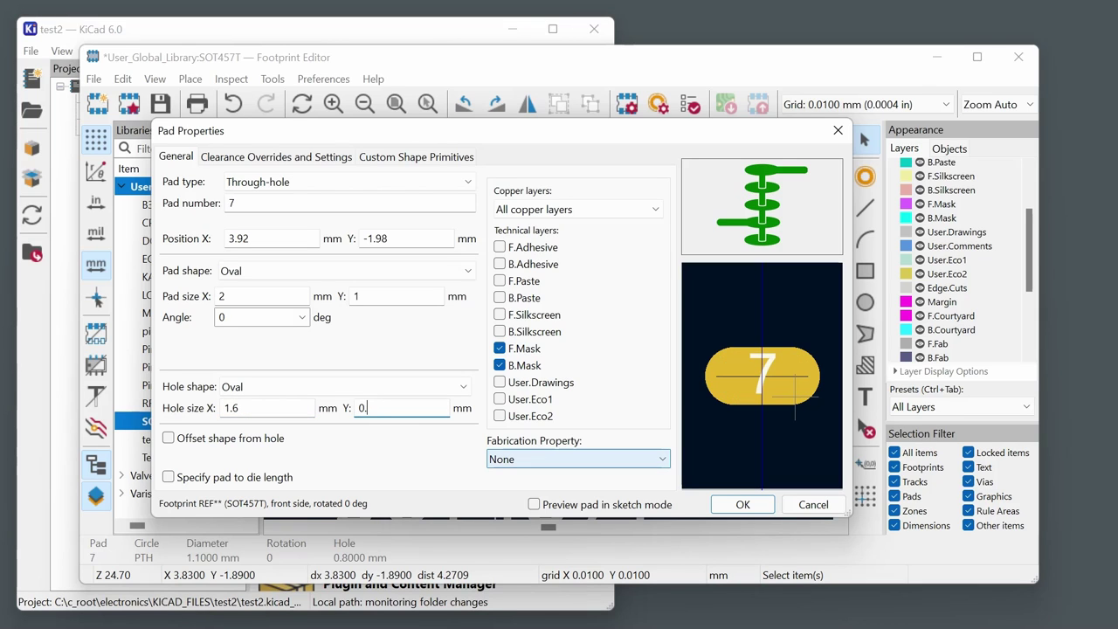
text(6)
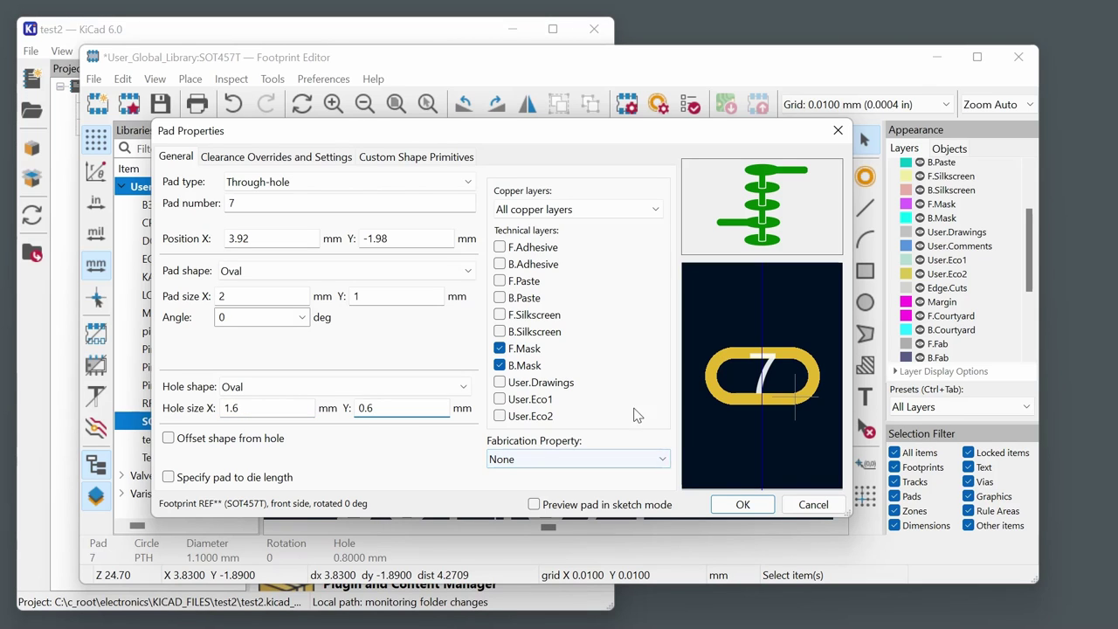
click(743, 505)
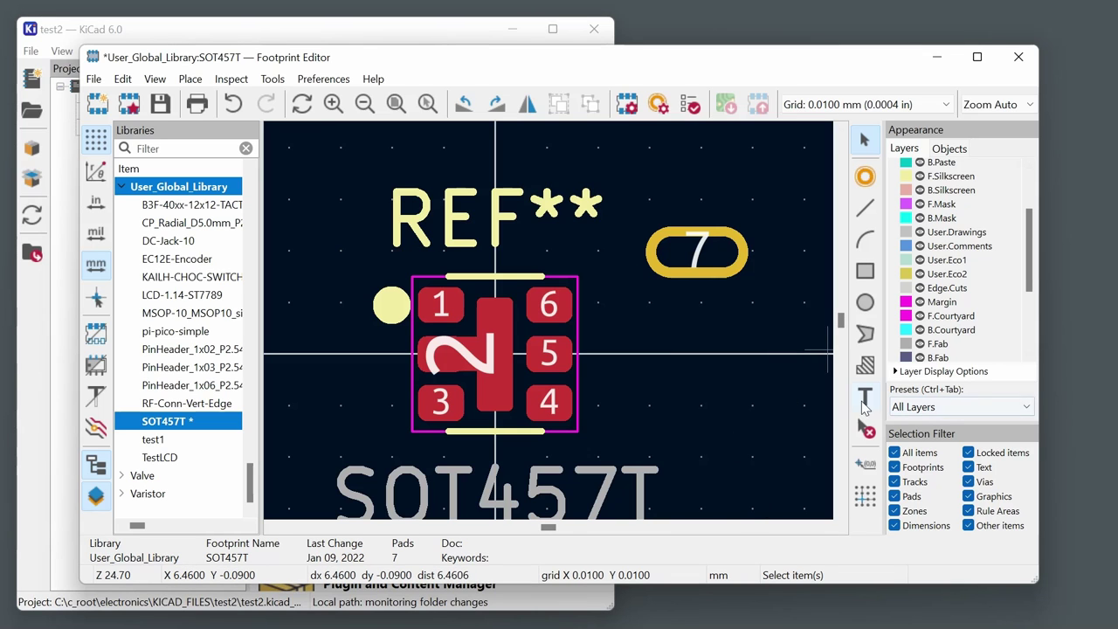
Set the grid to 0.5 mm and make Edge.Cuts the active layer.
scroll(915, 349, down, 1)
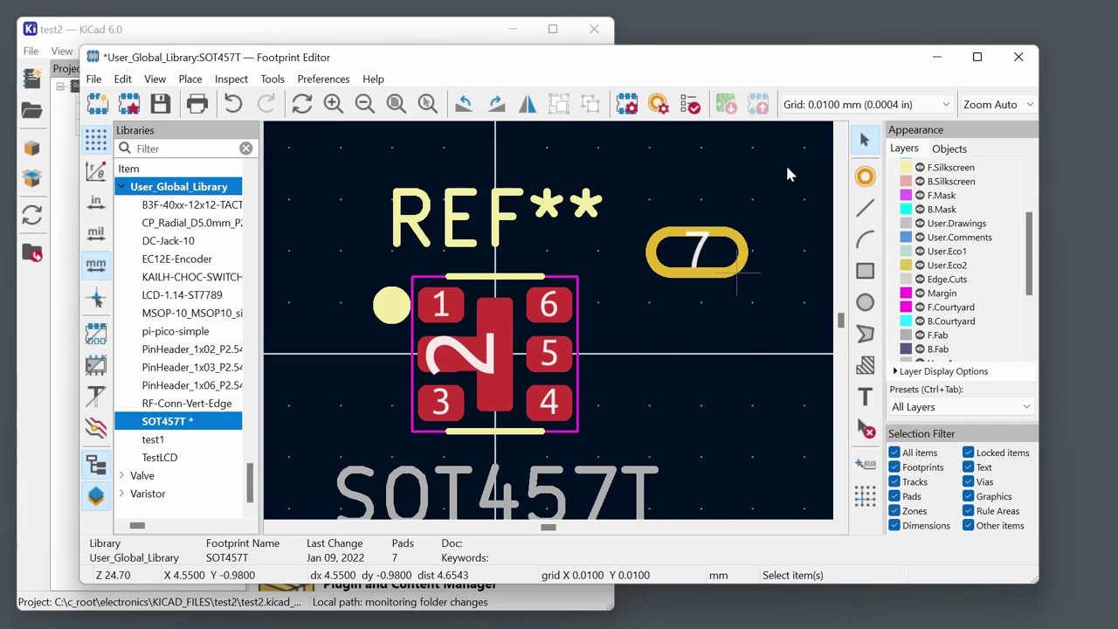
click(852, 104)
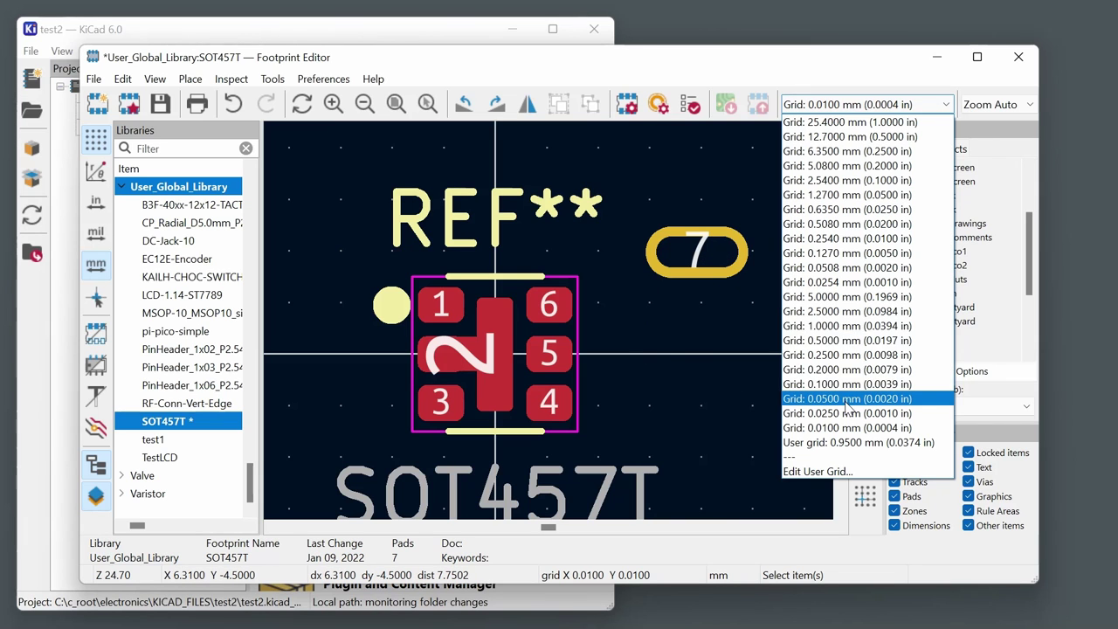
click(834, 341)
scroll(592, 294, down, 2)
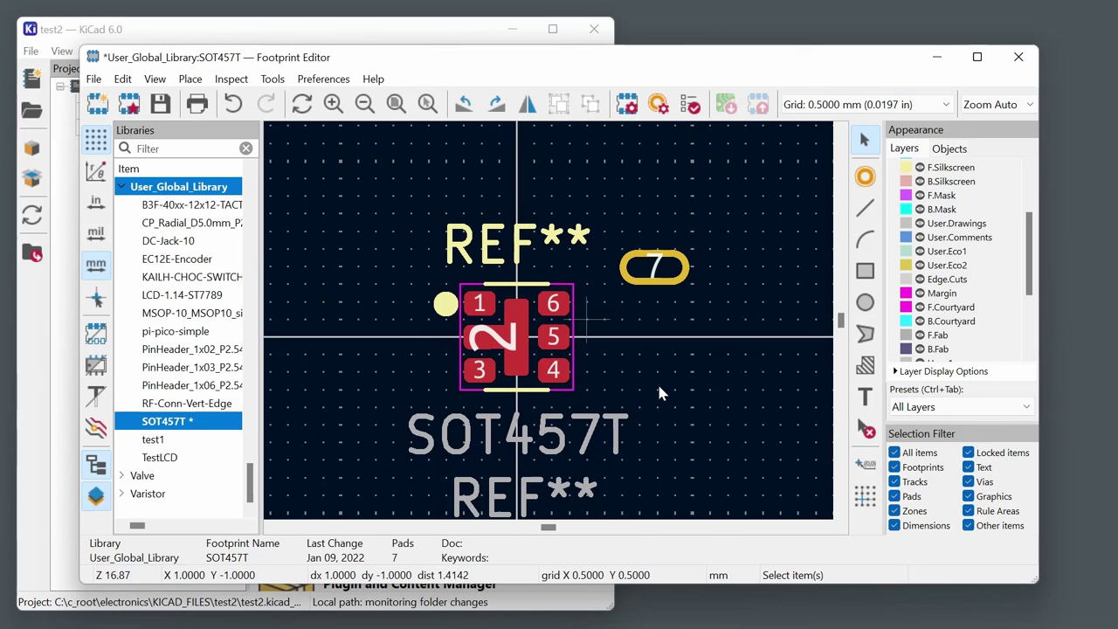
scroll(655, 376, up, 2)
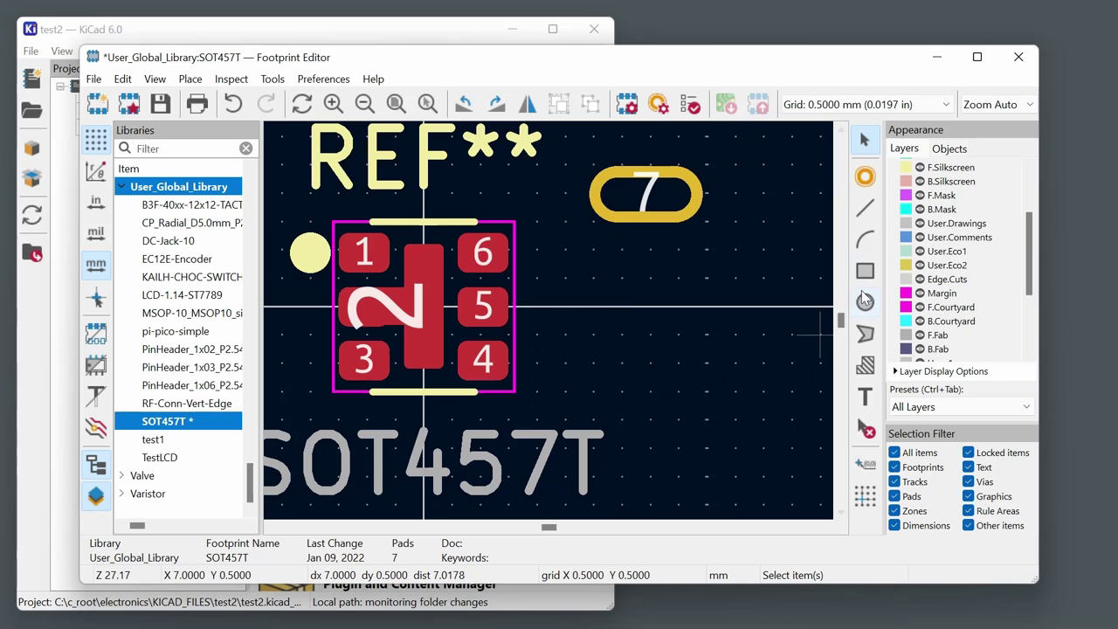
click(865, 242)
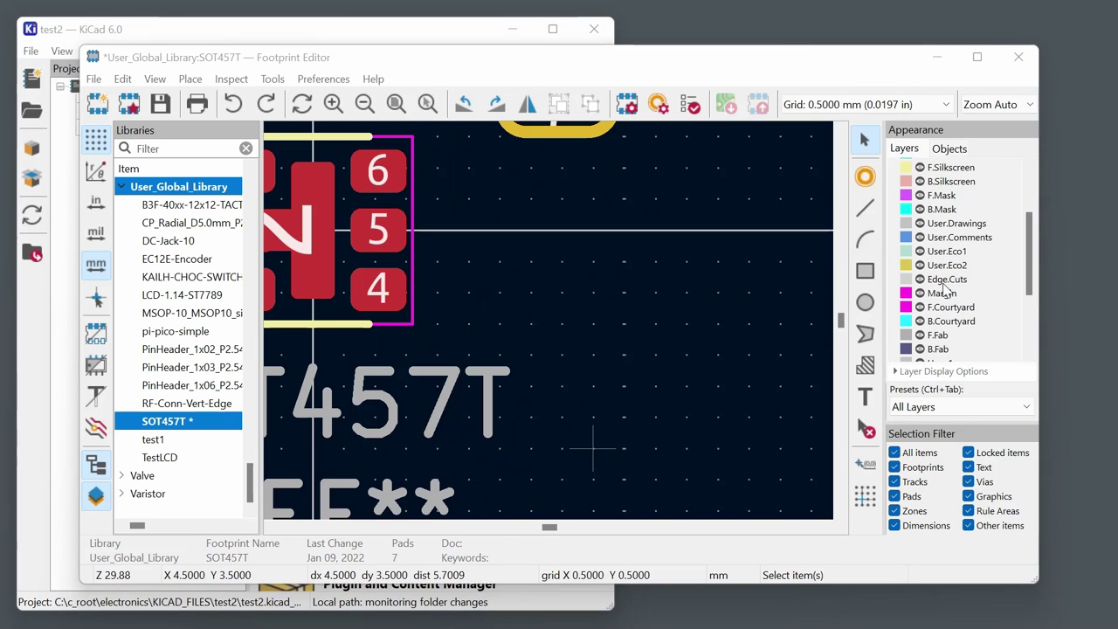
click(948, 281)
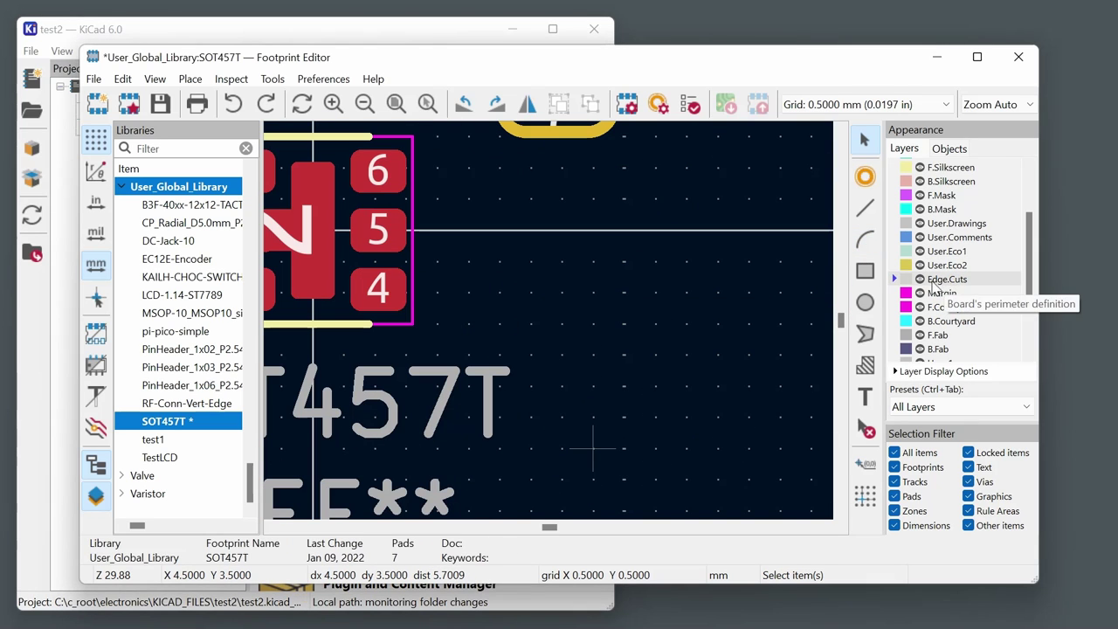
Draw an upper 180-degree arc of 0.5 mm radius on Edge.Cuts, centred at X 5, Y 1, beside the SOT457T pads.
click(865, 240)
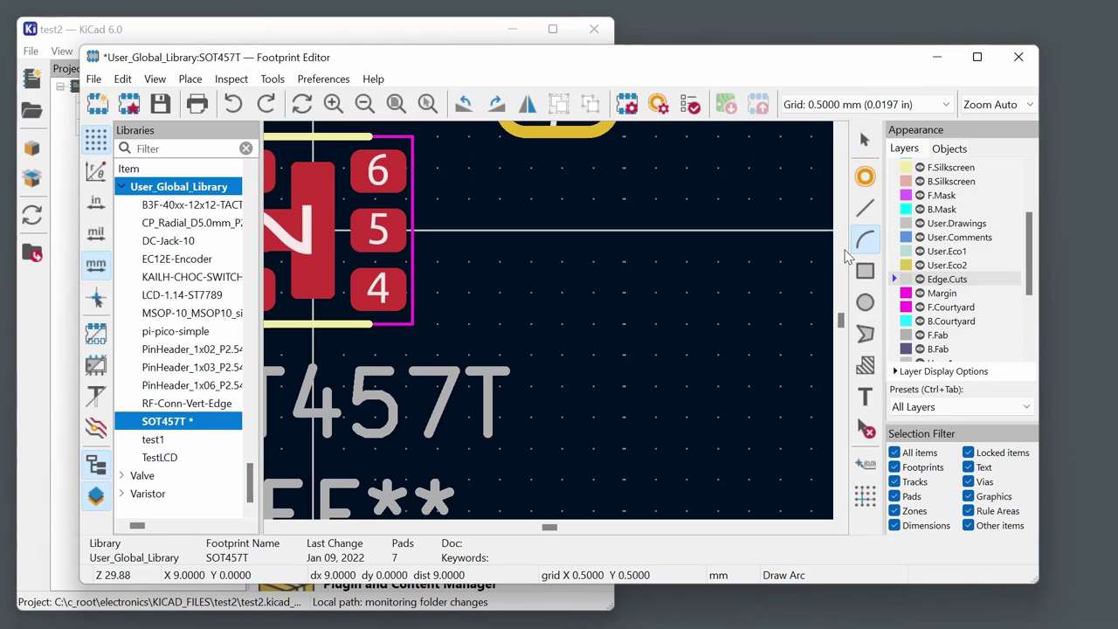
click(624, 291)
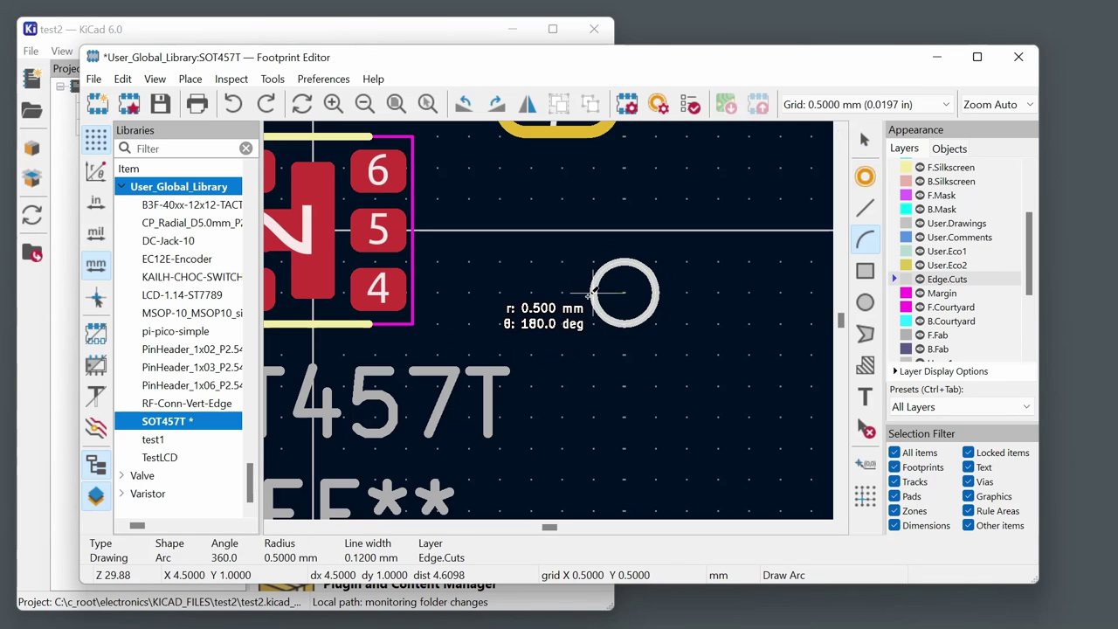
click(594, 292)
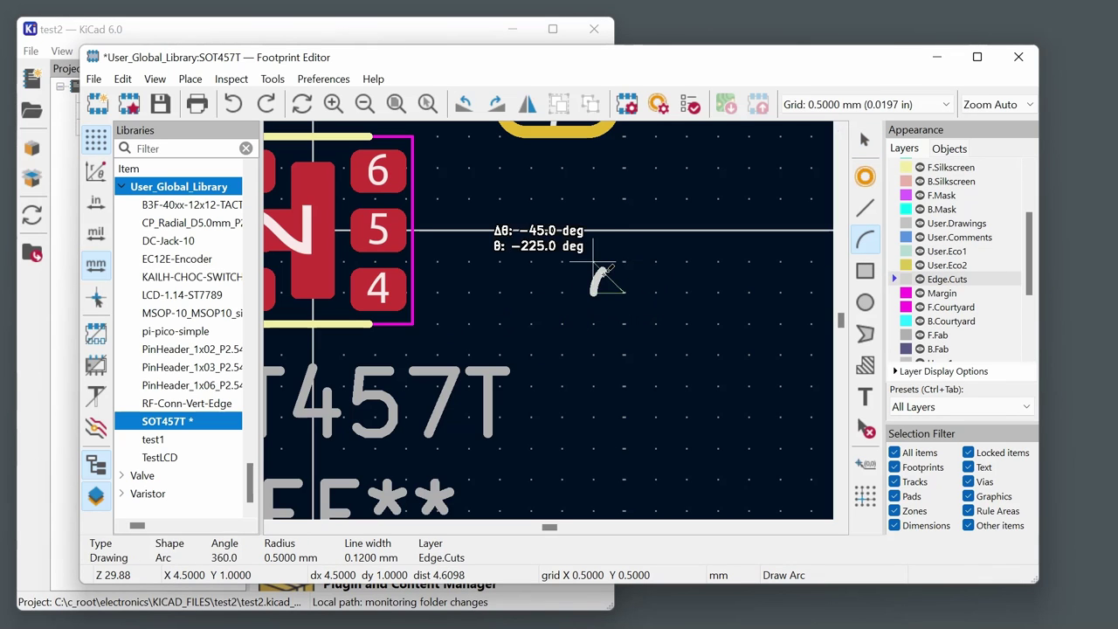
click(654, 297)
key(Escape)
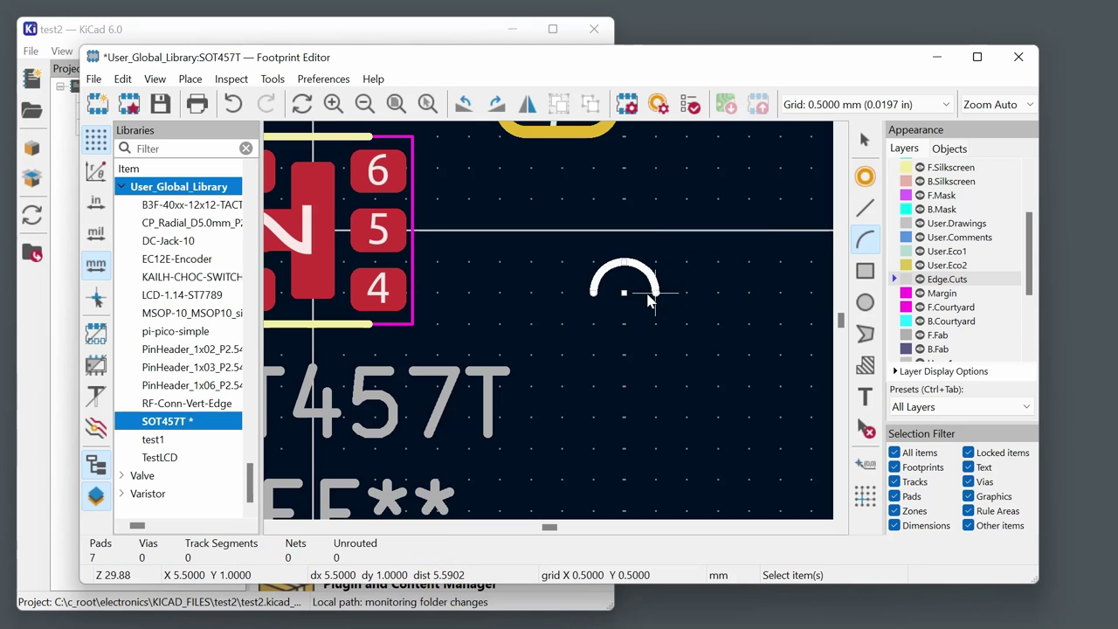
Draw a matching lower 180-degree arc of 0.5 mm radius on Edge.Cuts, centred at X 5, Y 5.5, opening upward.
scroll(616, 233, down, 2)
scroll(617, 469, up, 1)
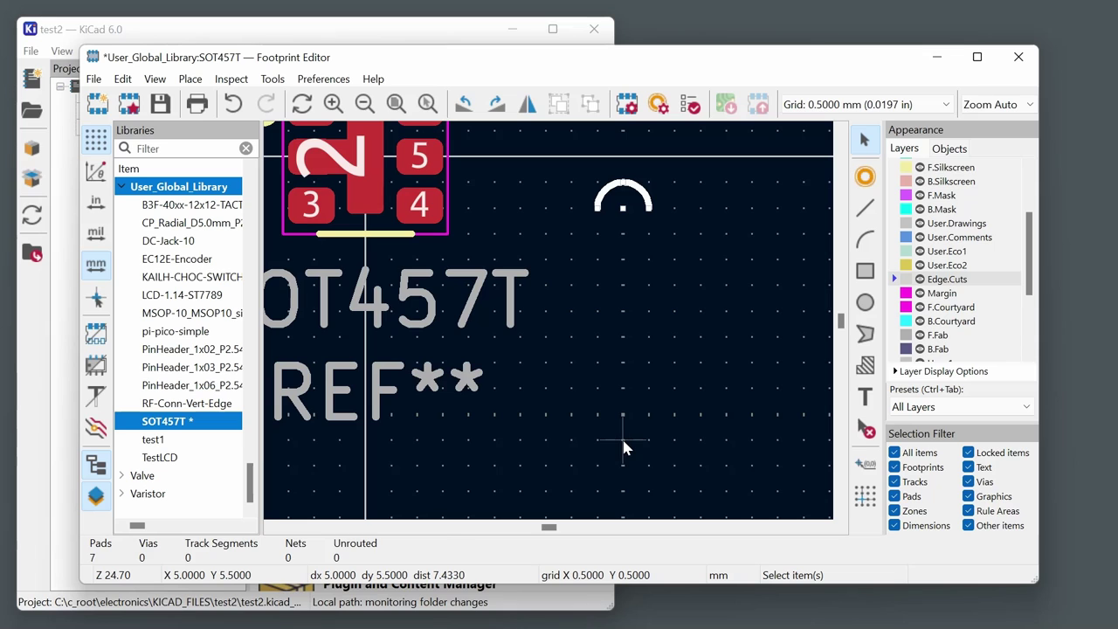
click(623, 445)
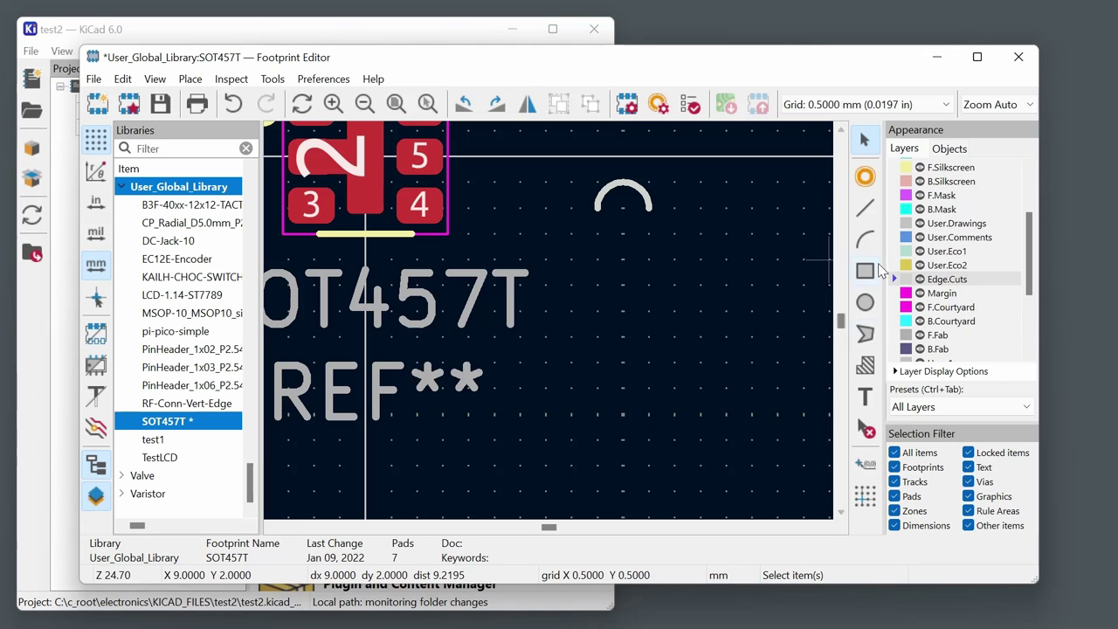
click(866, 241)
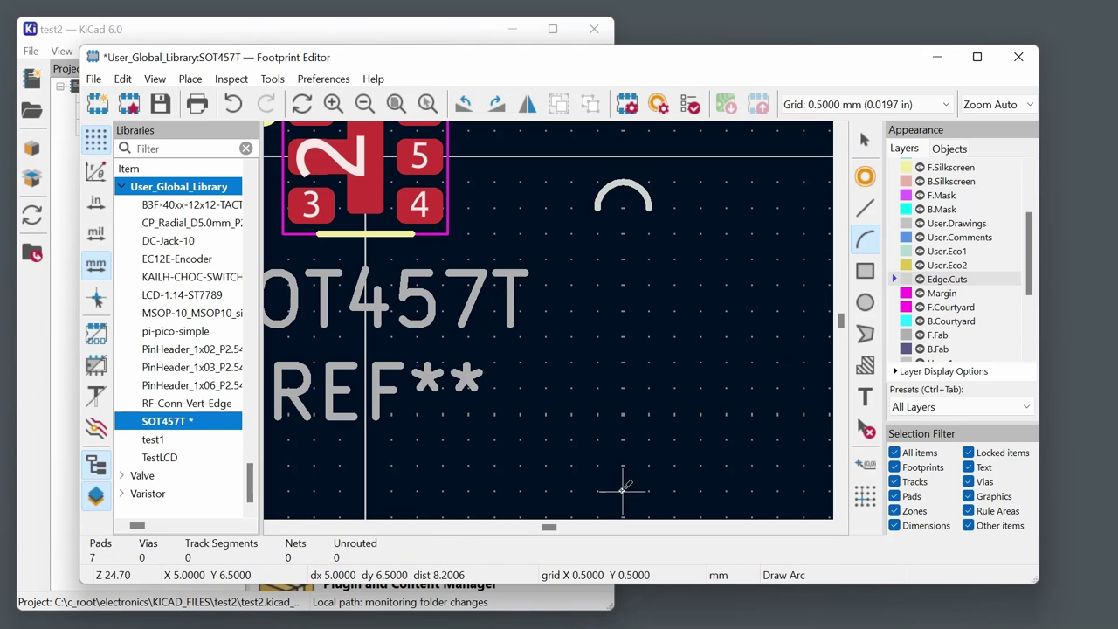
click(623, 439)
click(649, 438)
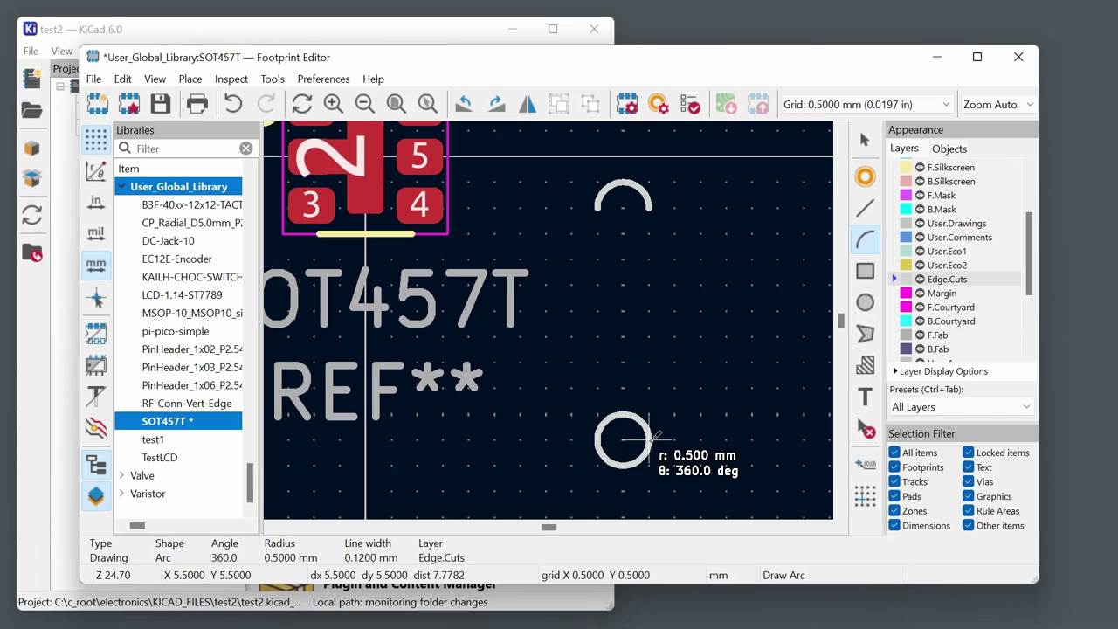
click(596, 451)
key(Escape)
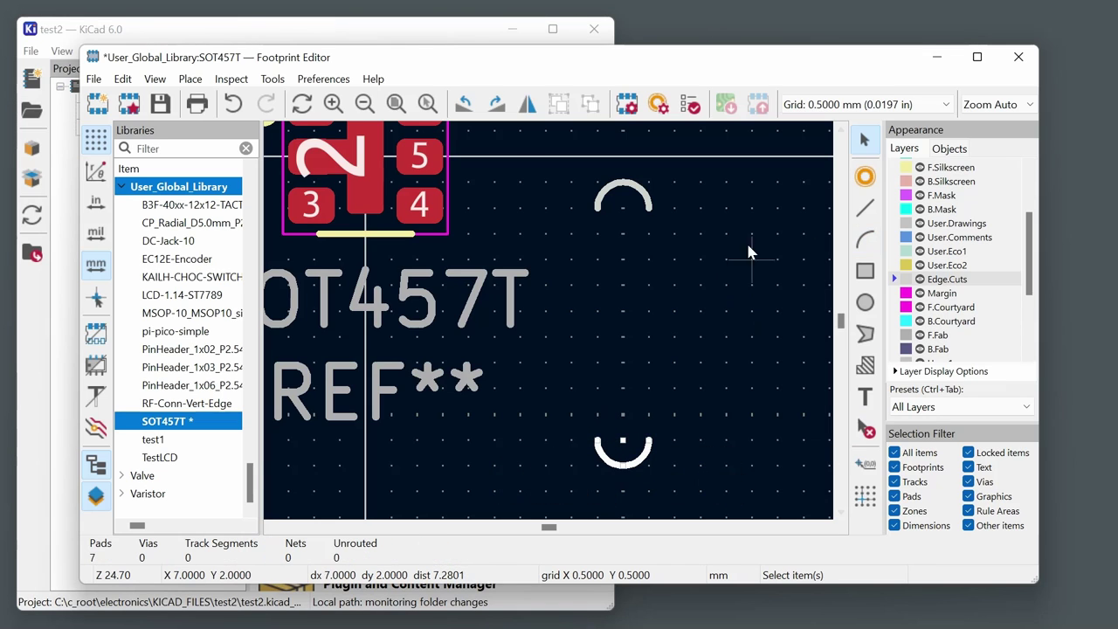
Join the ends of the two arcs with two vertical 4.5 mm lines to close the slot outline.
click(869, 208)
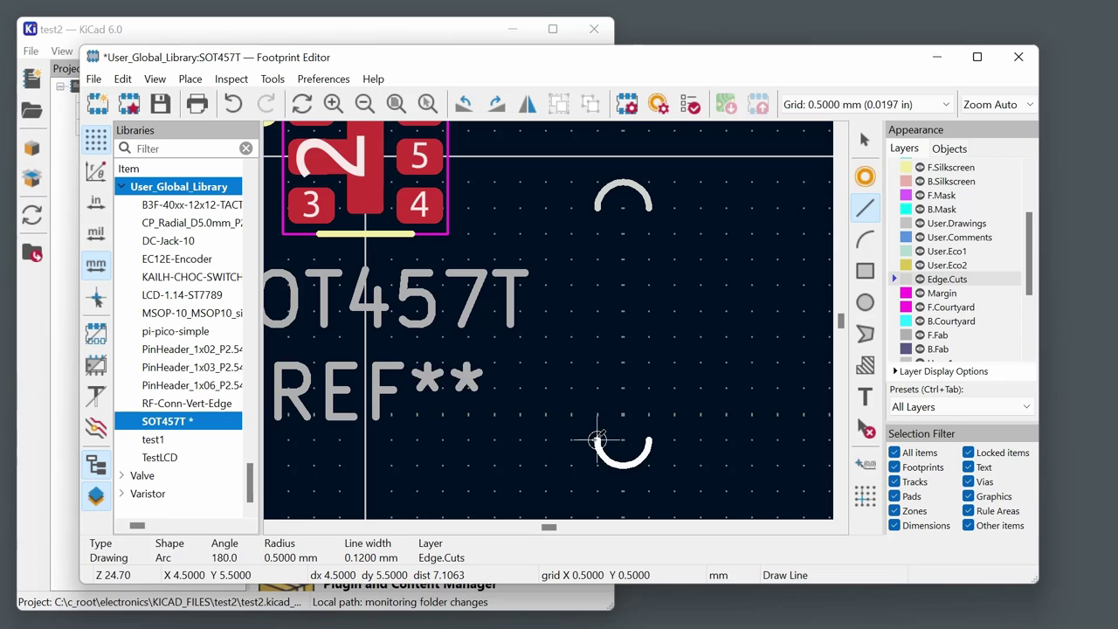
click(597, 440)
click(597, 208)
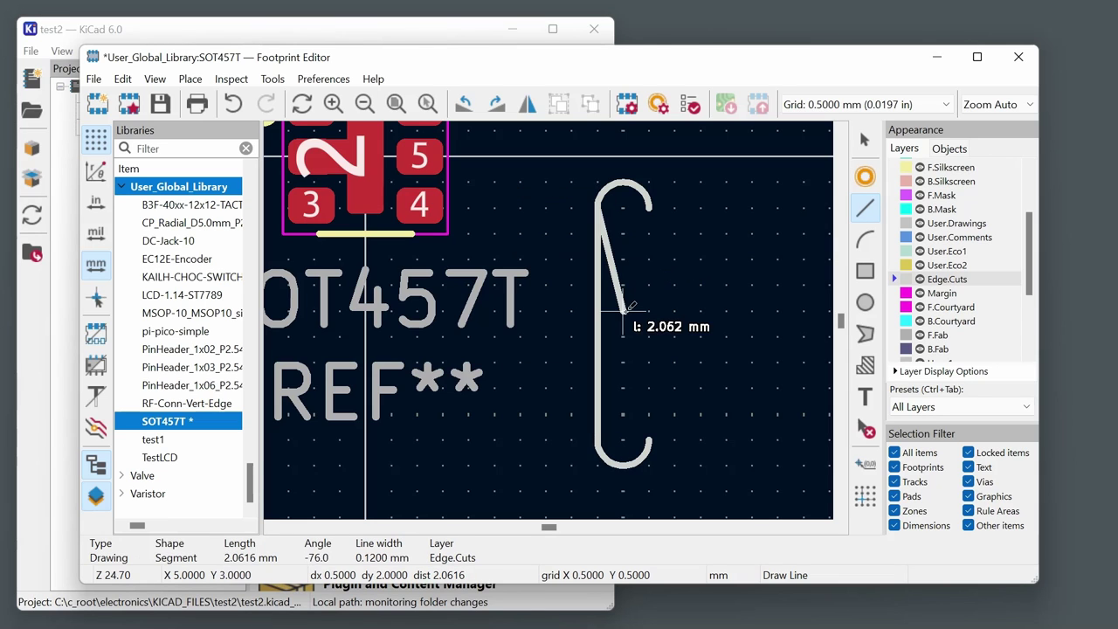
key(Escape)
click(650, 441)
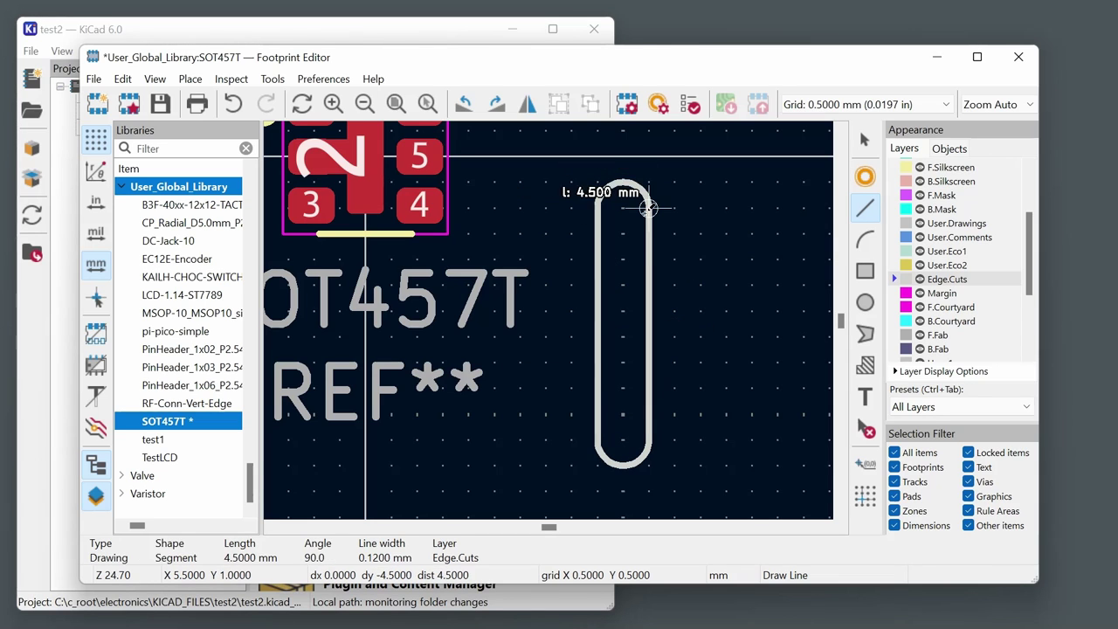
click(649, 208)
key(Escape)
key(Escape)
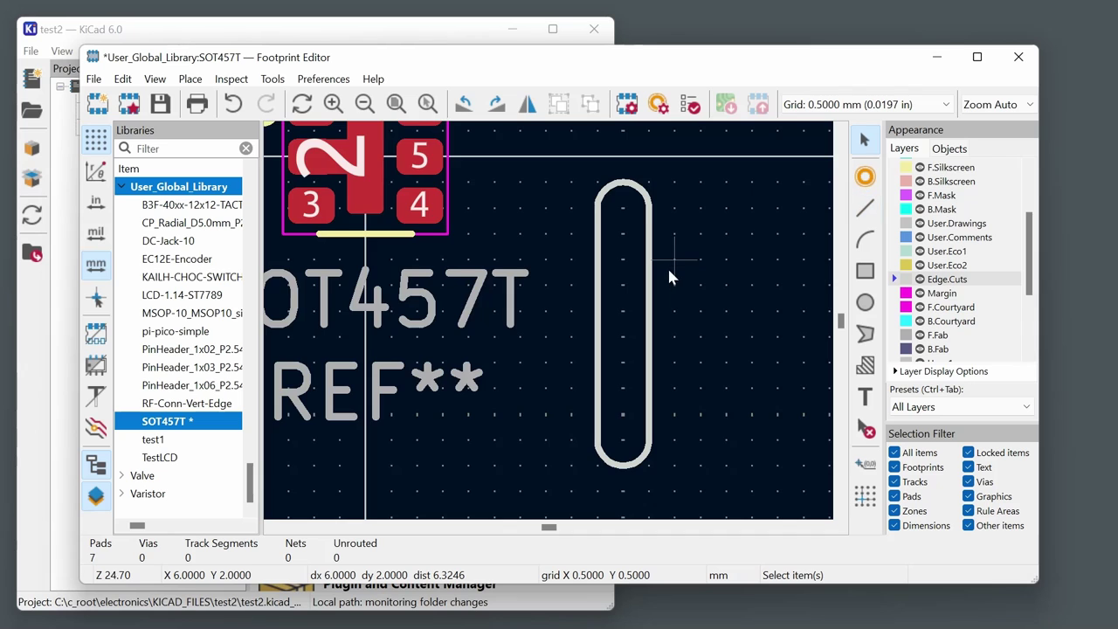
Set the line width of the slot's left vertical segment to 0.01 mm.
scroll(668, 266, down, 1)
scroll(608, 297, up, 1)
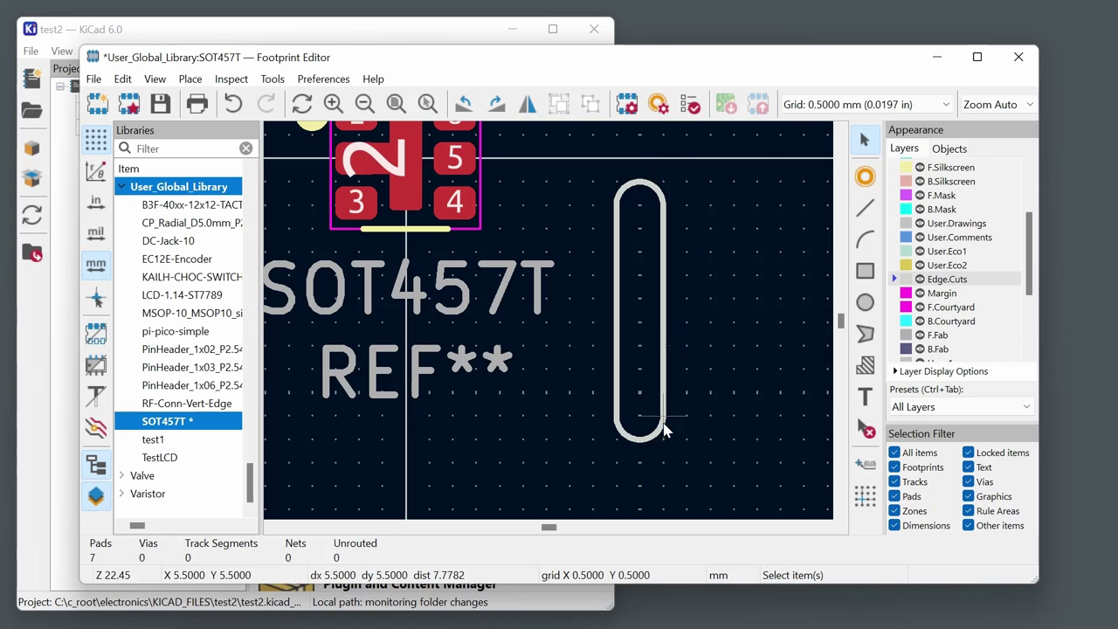
scroll(580, 452, down, 1)
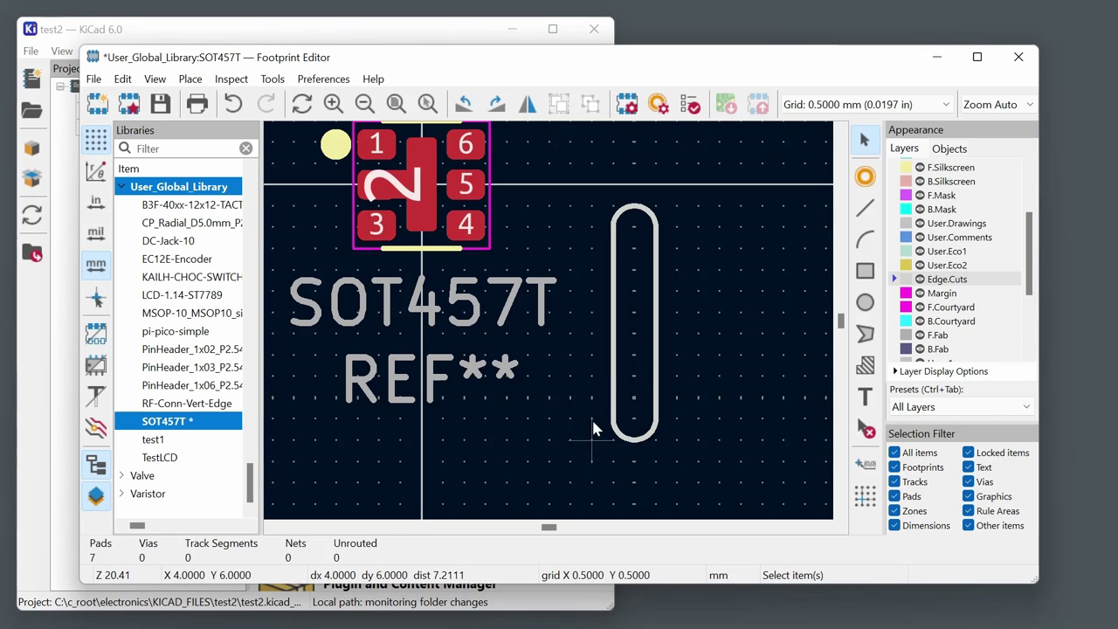
double_click(611, 365)
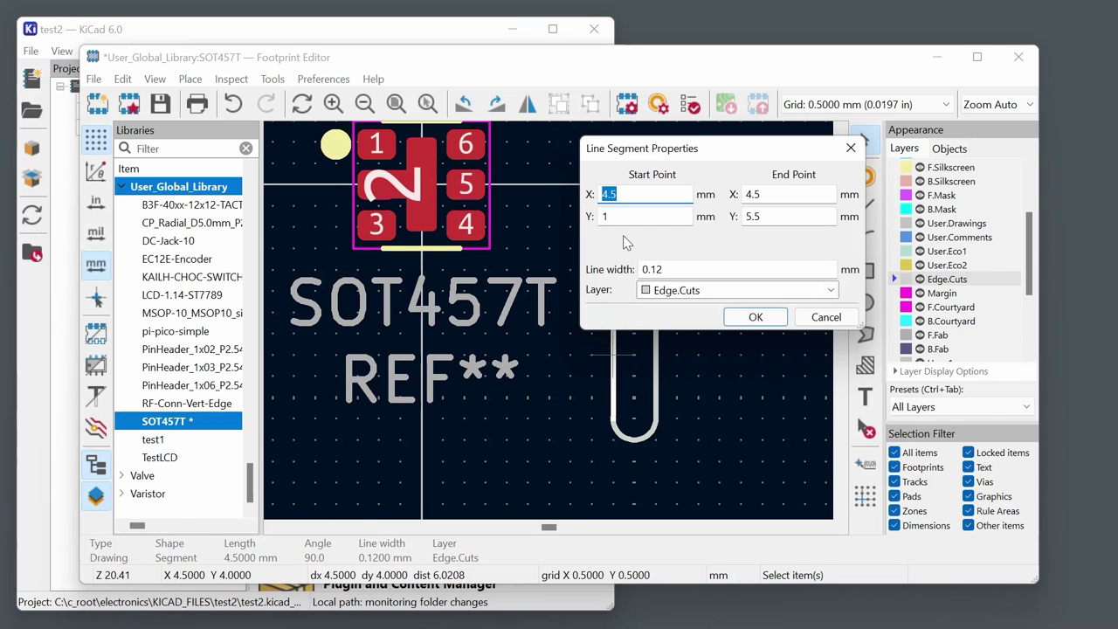
click(679, 268)
key(BackSpace)
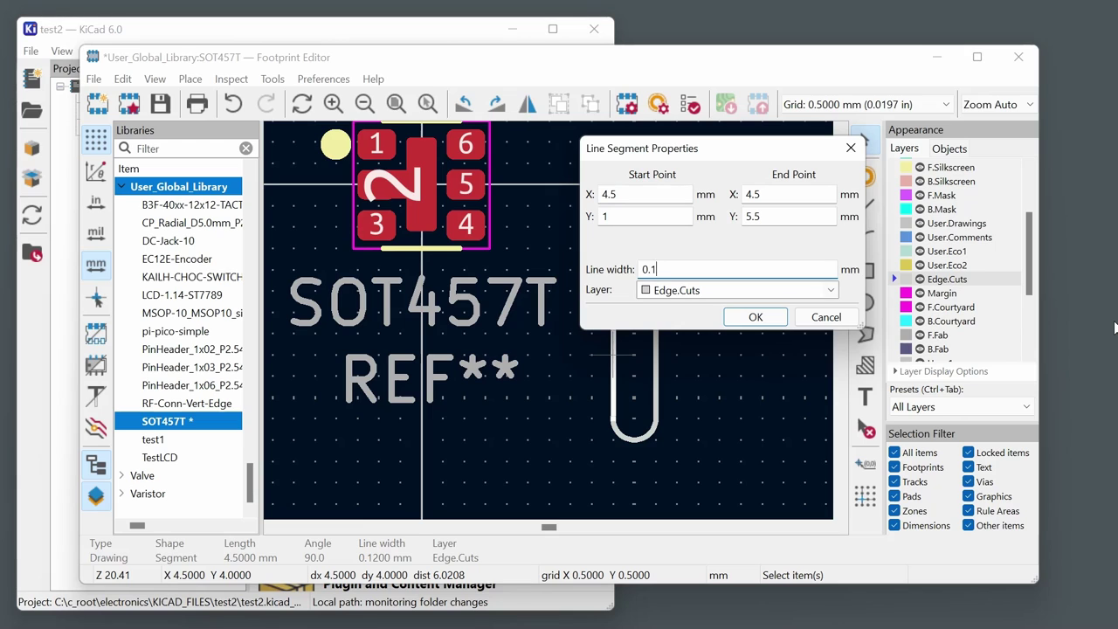
key(BackSpace)
text(0.0)
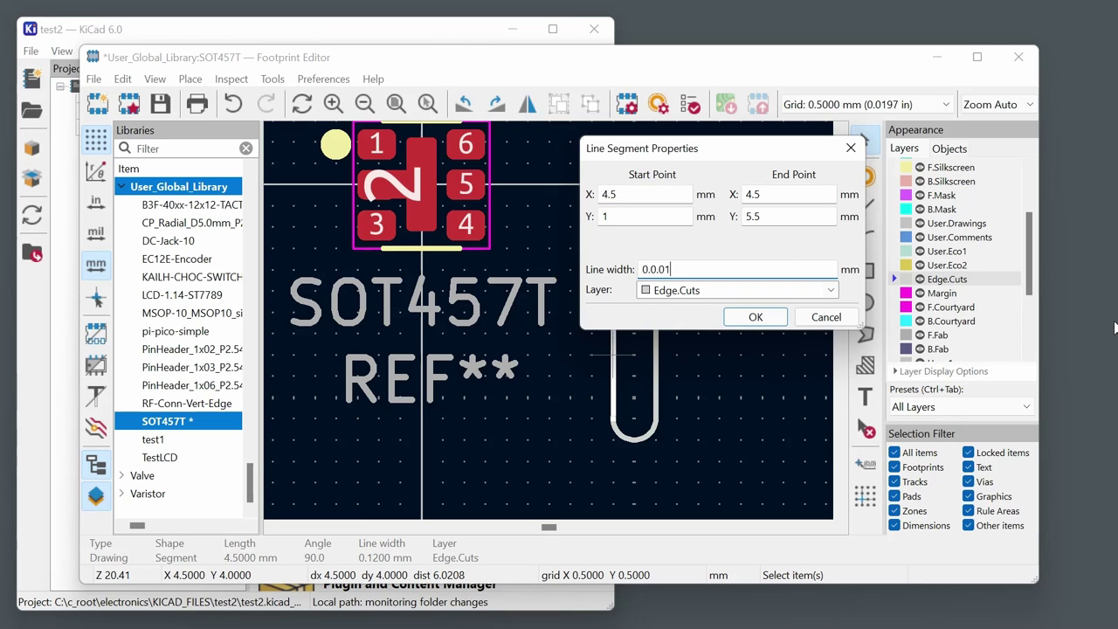
key(BackSpace)
key(BackSpace)
key(BackSpace)
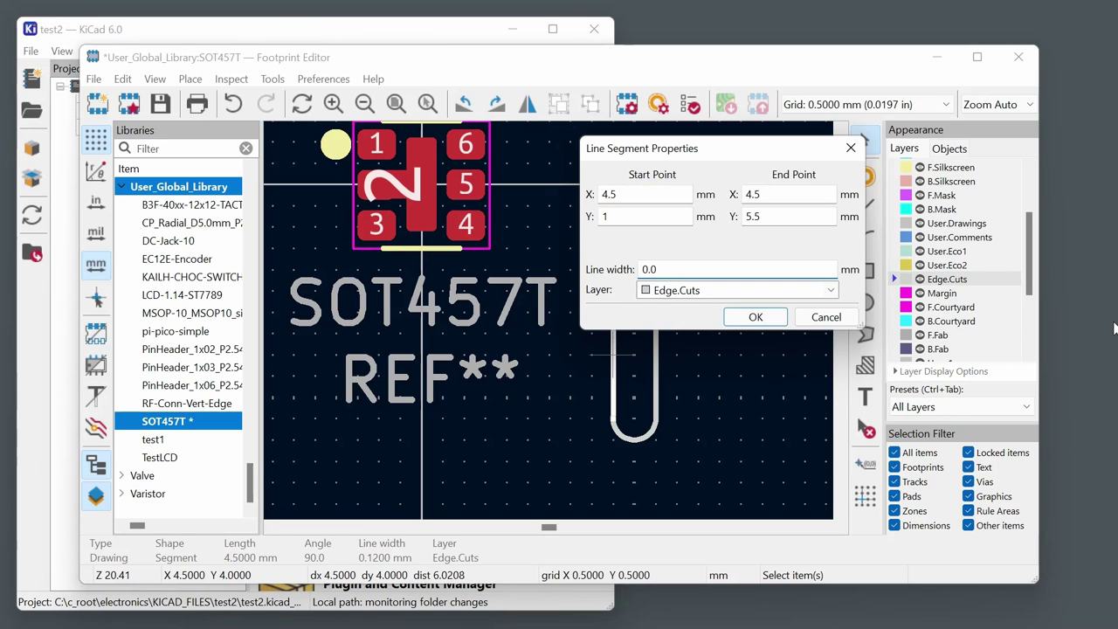
text(1)
key(Return)
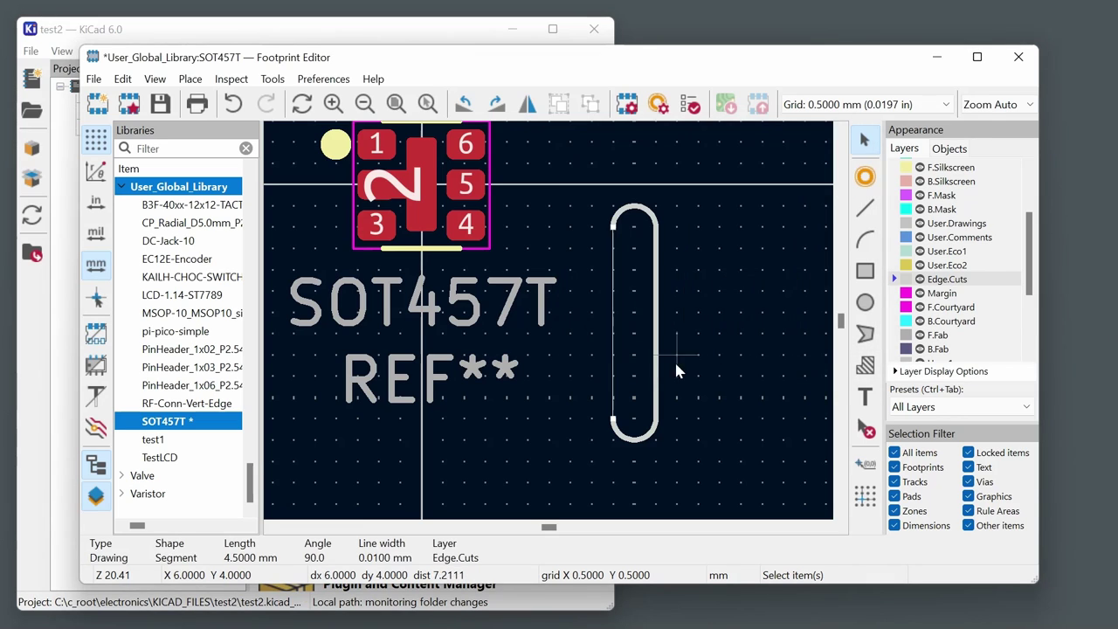
Set the line width of the slot's upper arc to 0.01 mm.
click(619, 222)
key(e)
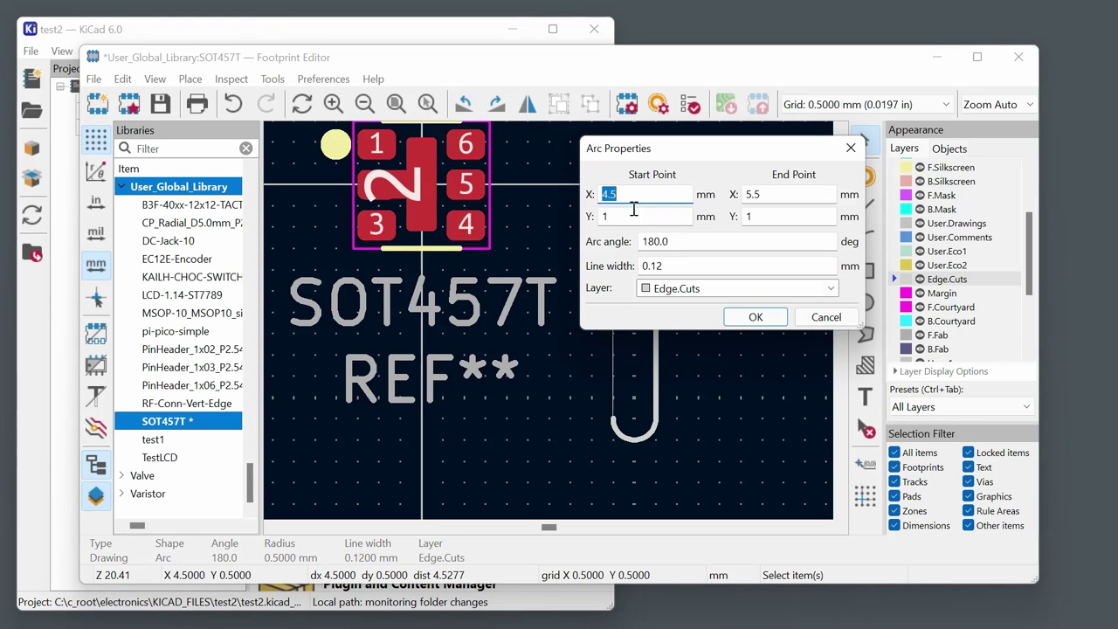
click(694, 268)
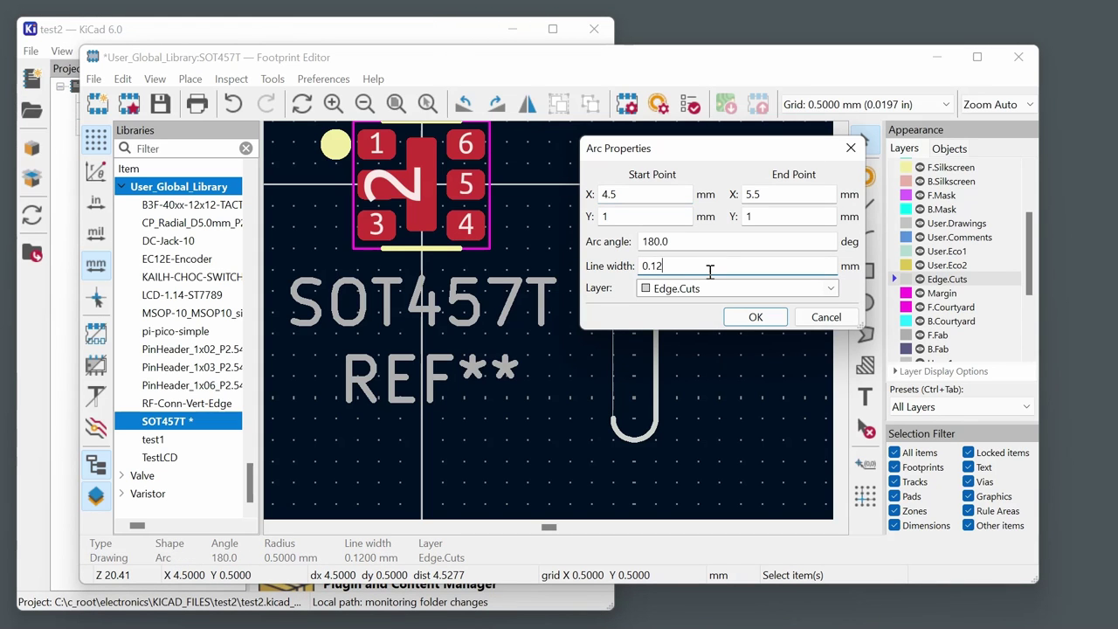
key(BackSpace)
key(BackSpace)
text(01)
click(755, 317)
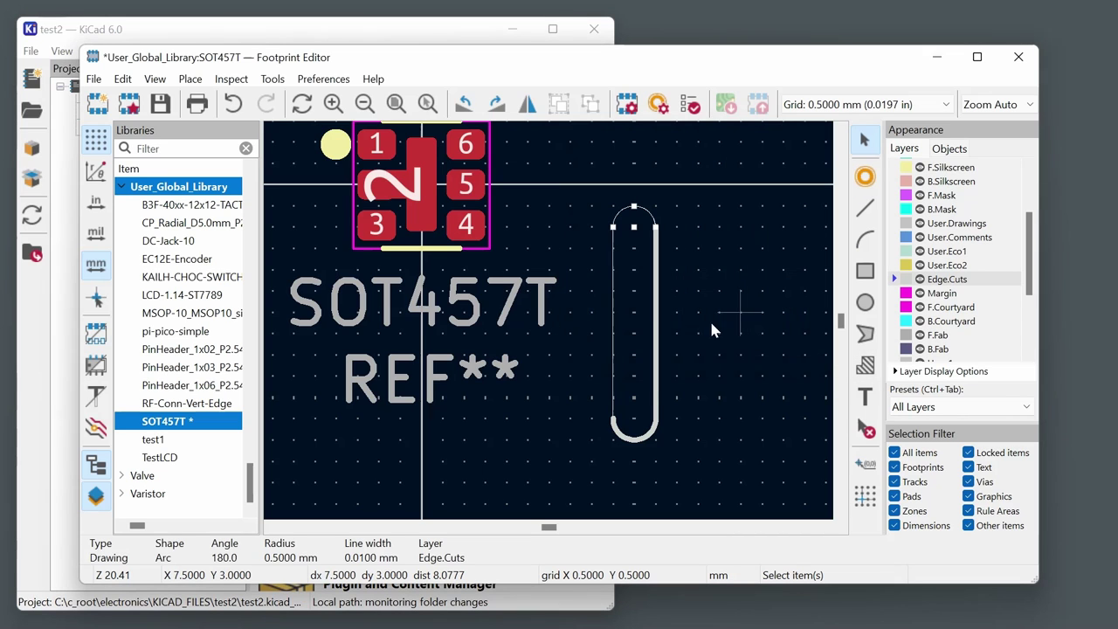
Set the line width of the slot's right vertical segment to 0.01 mm.
double_click(656, 343)
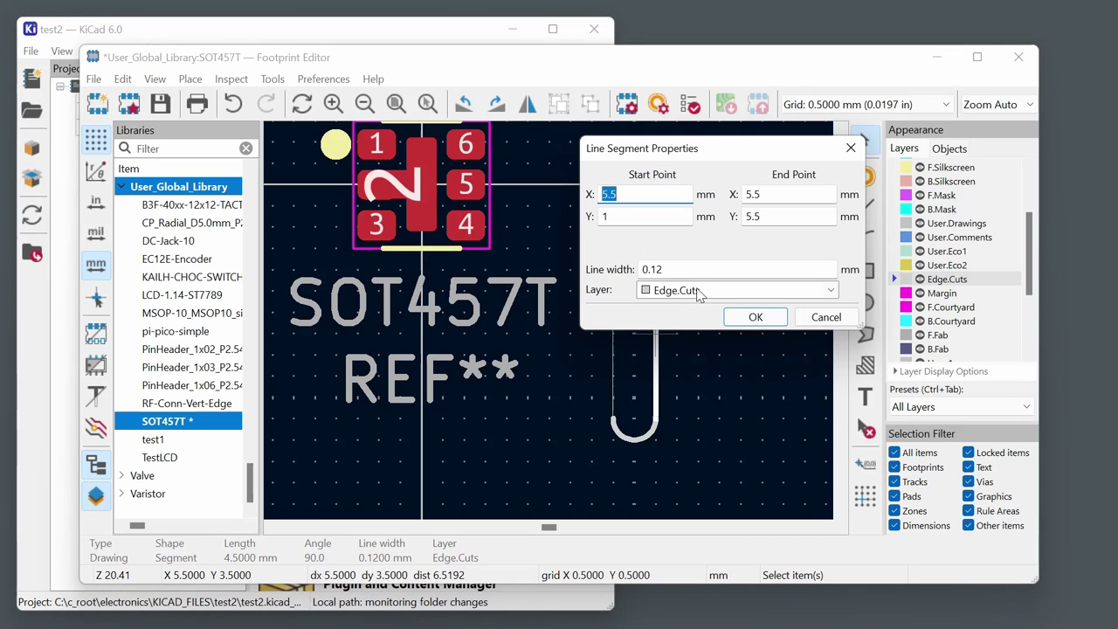
key(BackSpace)
key(BackSpace)
text(01)
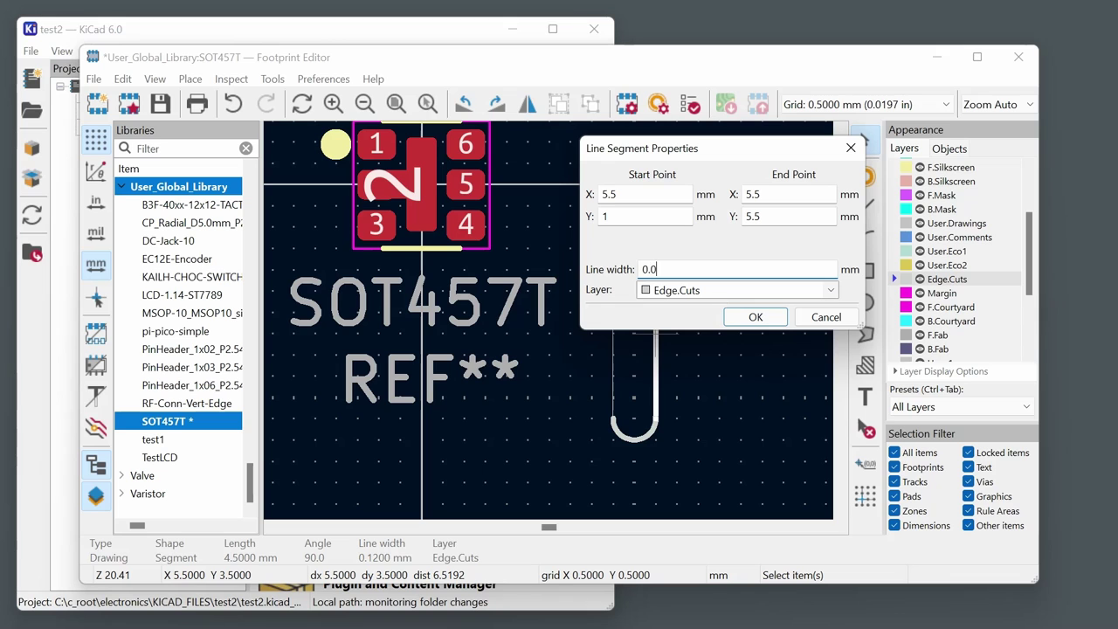
click(755, 317)
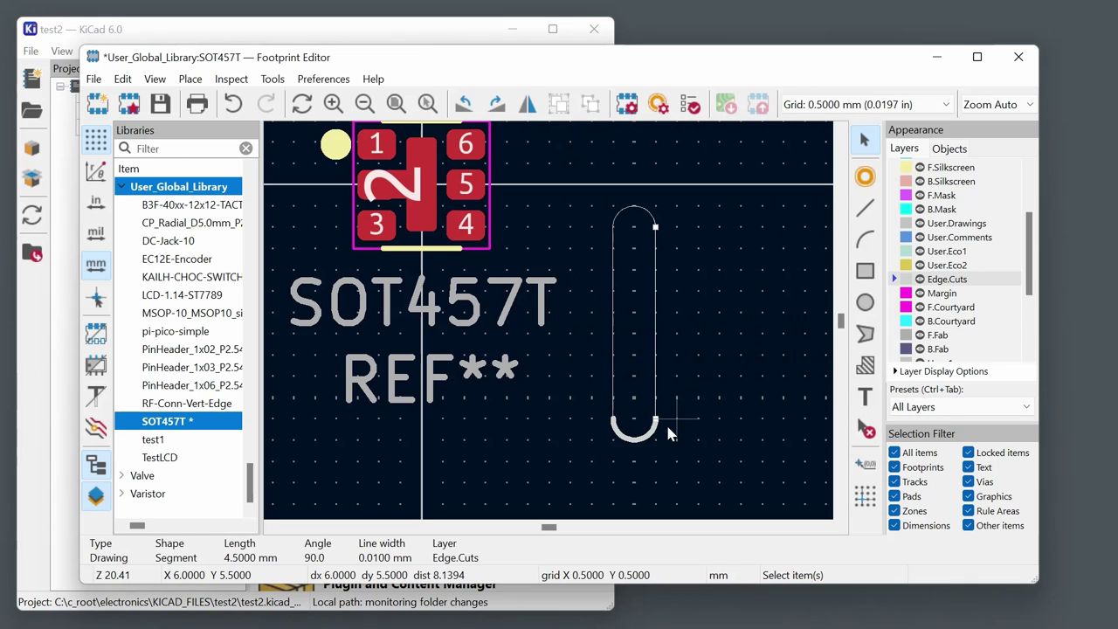
Set the line width of the slot's lower arc to 0.01 mm and deselect it.
double_click(642, 441)
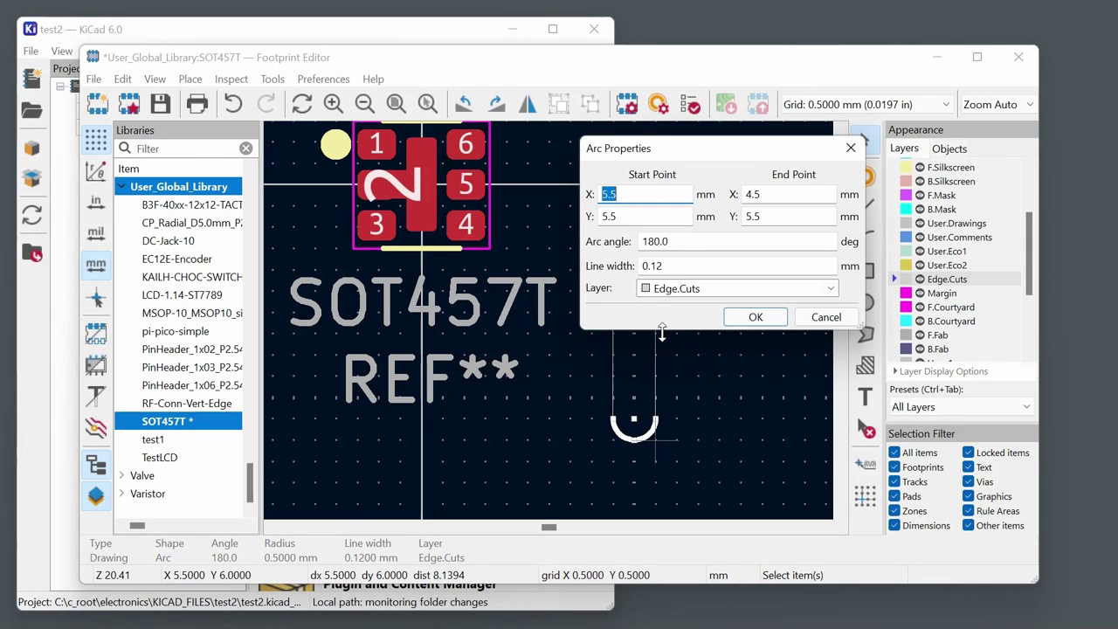
click(684, 266)
text(01)
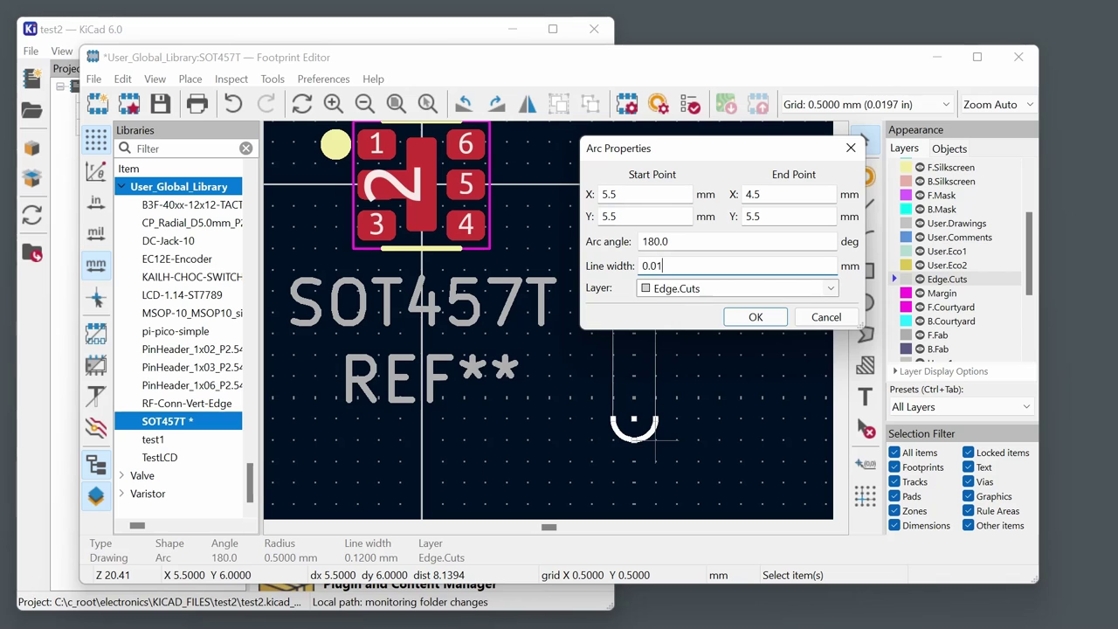
click(753, 318)
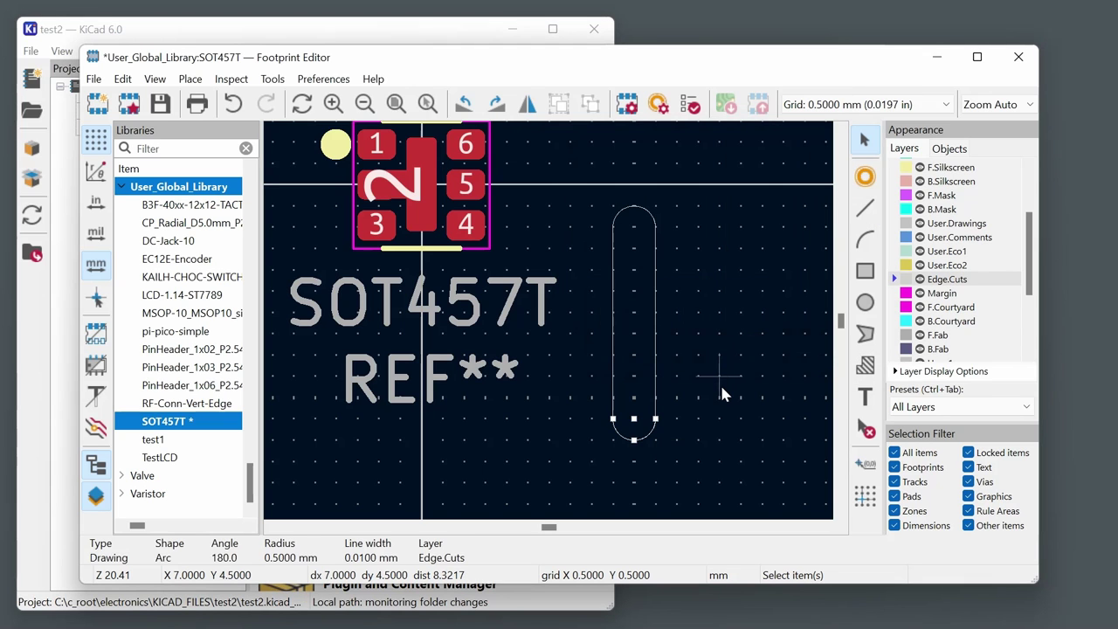
click(721, 393)
Place a new pad to the right of oval pad 7, at X 7.5, Y -2.5, and select it.
scroll(717, 388, down, 3)
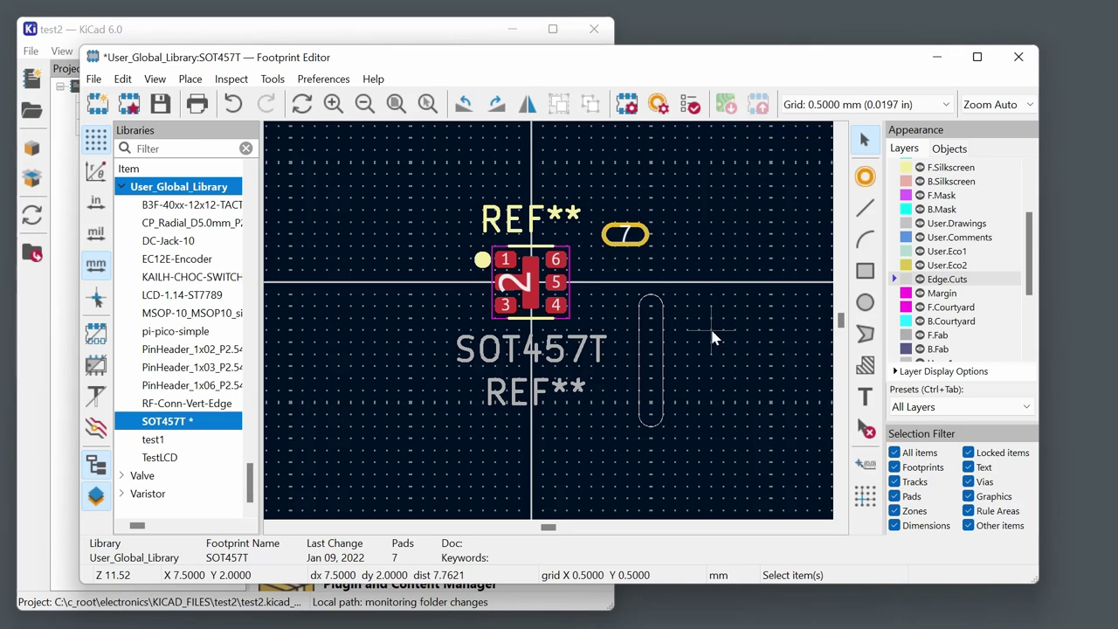
click(865, 177)
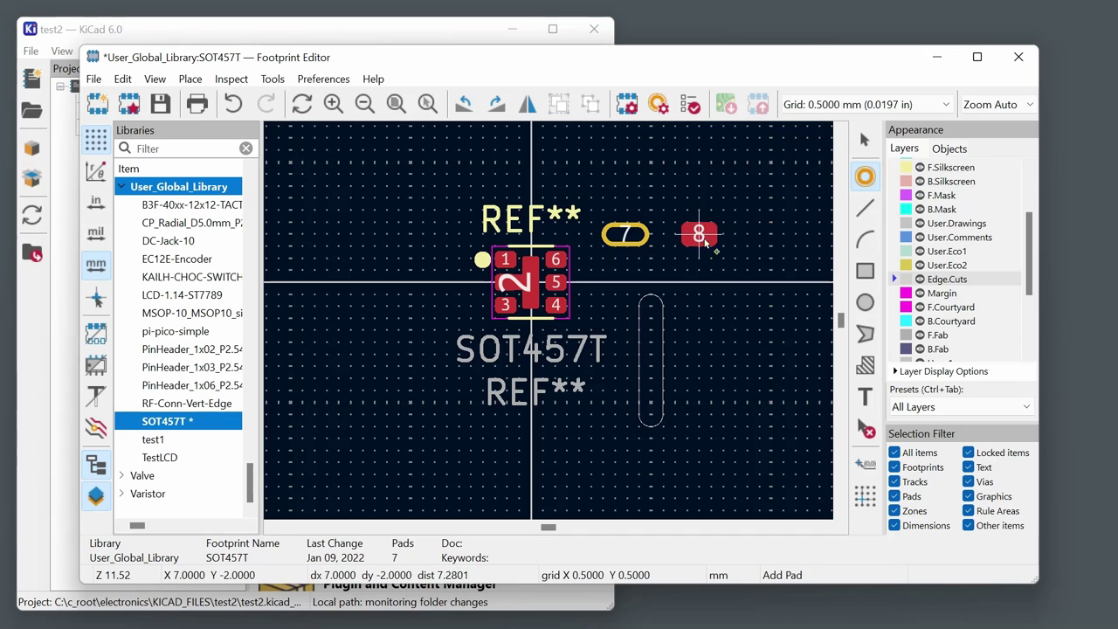
click(710, 222)
key(Escape)
click(718, 236)
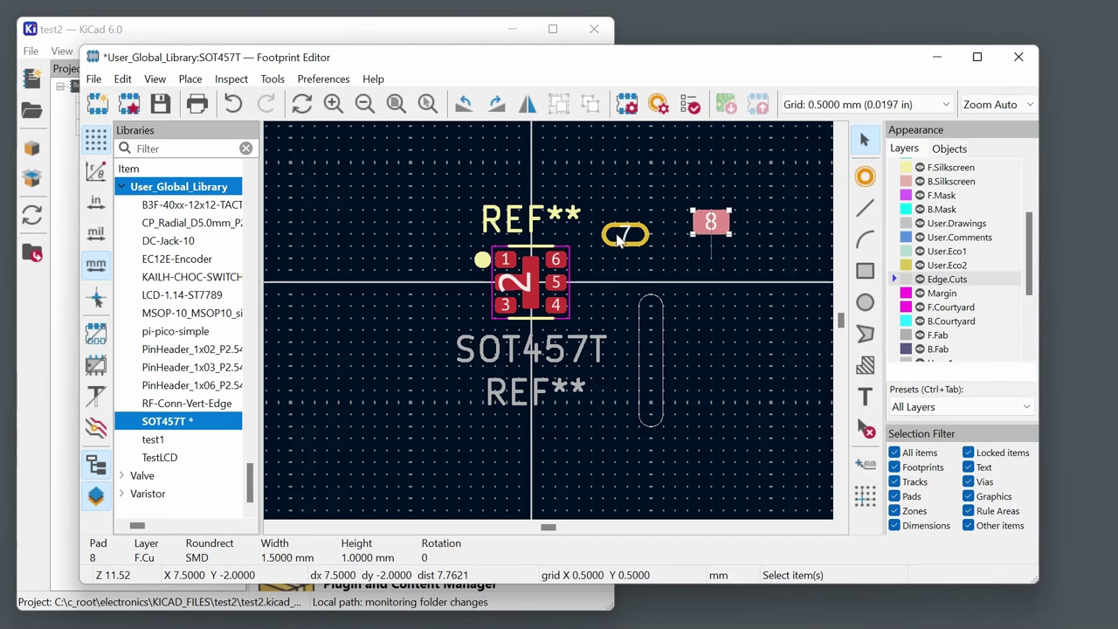
Change pad 8 to an NPTH, Mechanical type with a circular pad shape and a circular hole.
key(e)
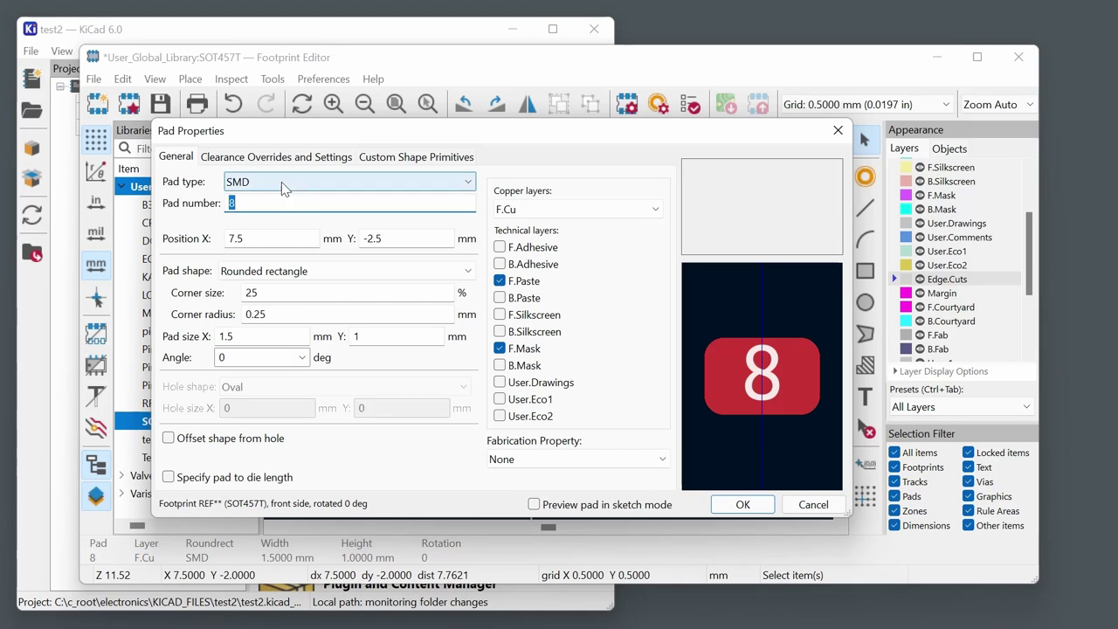
click(282, 181)
click(262, 243)
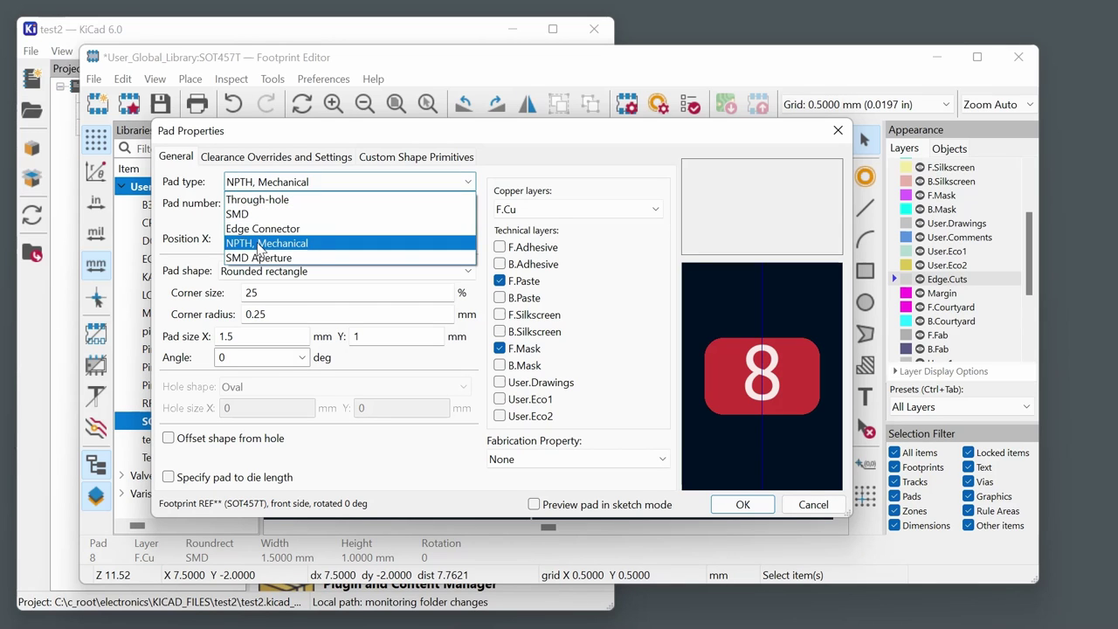
click(295, 273)
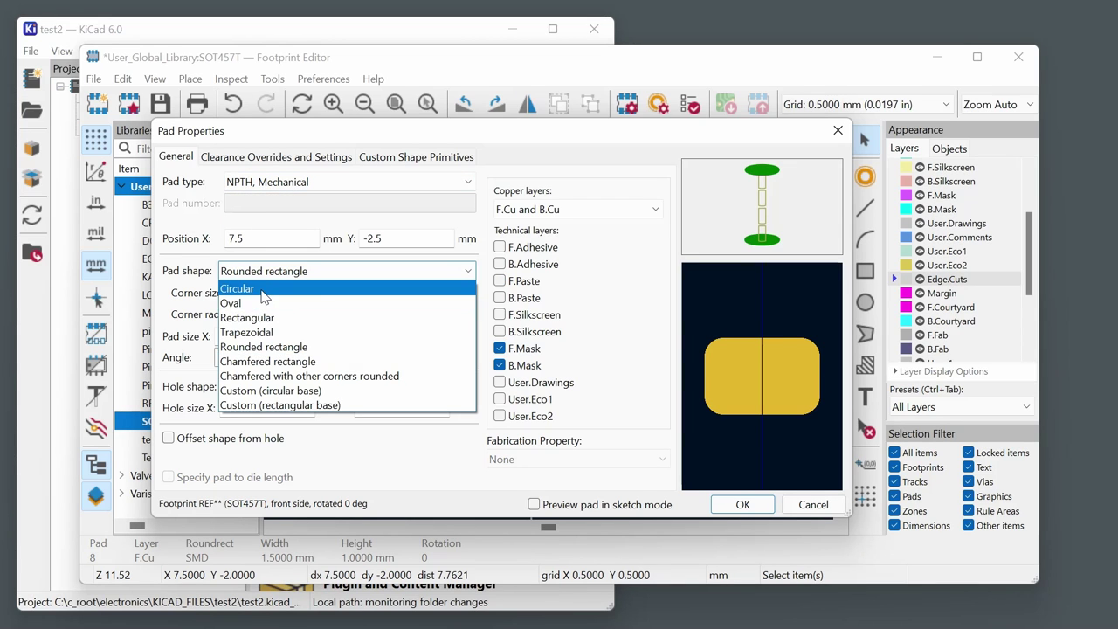
click(267, 290)
click(249, 391)
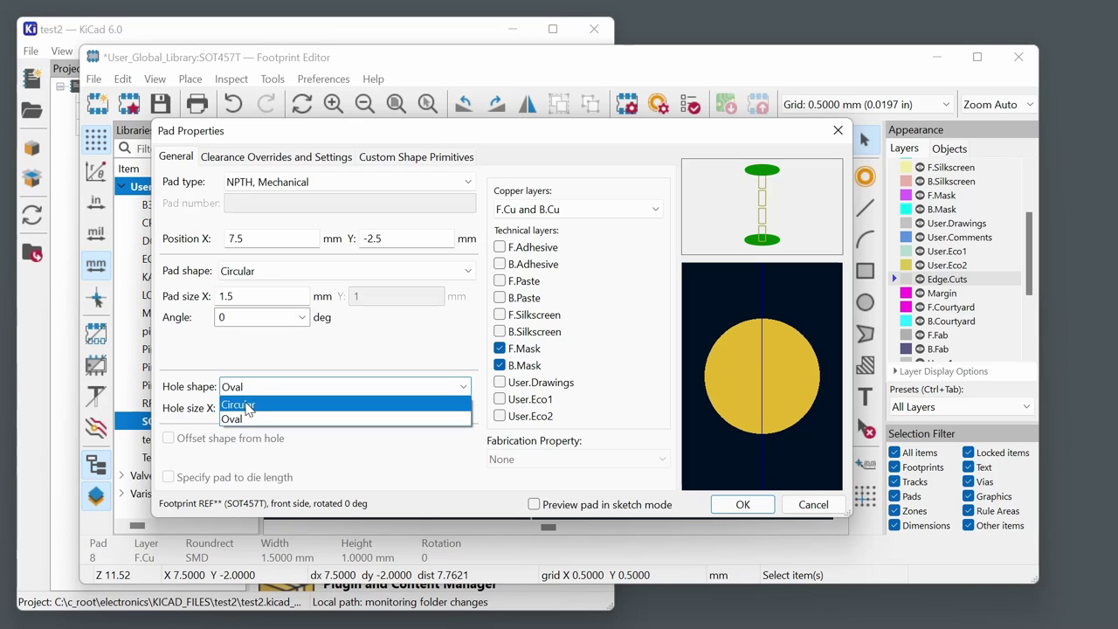
click(248, 402)
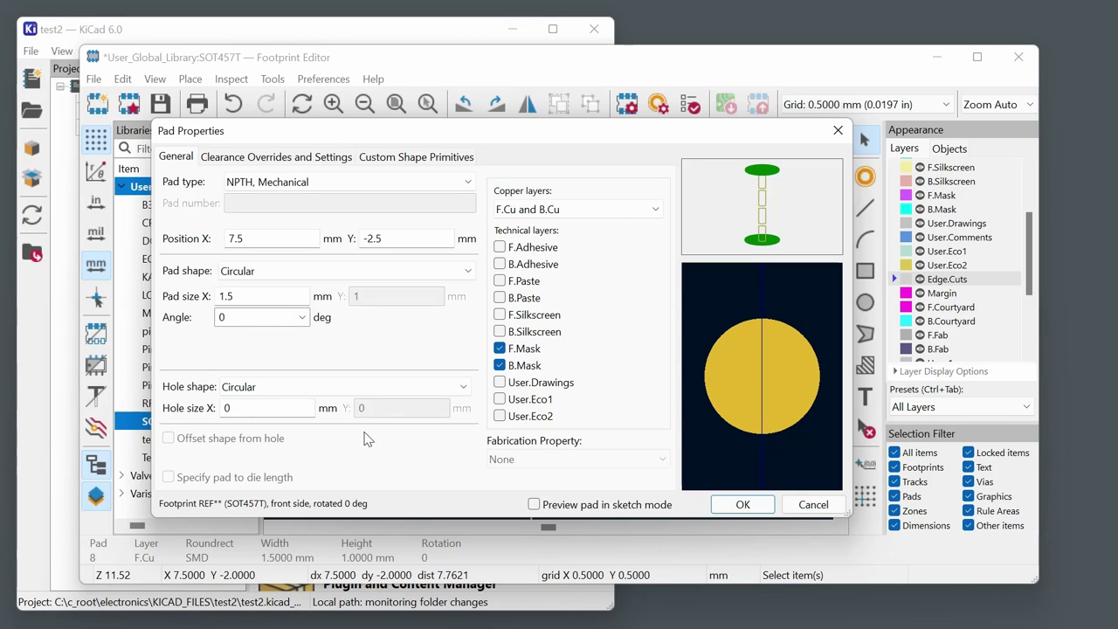
Set the mechanical pad's size and hole size both to 2.1 mm, apply the properties and deselect the pad.
double_click(220, 295)
text(2.1)
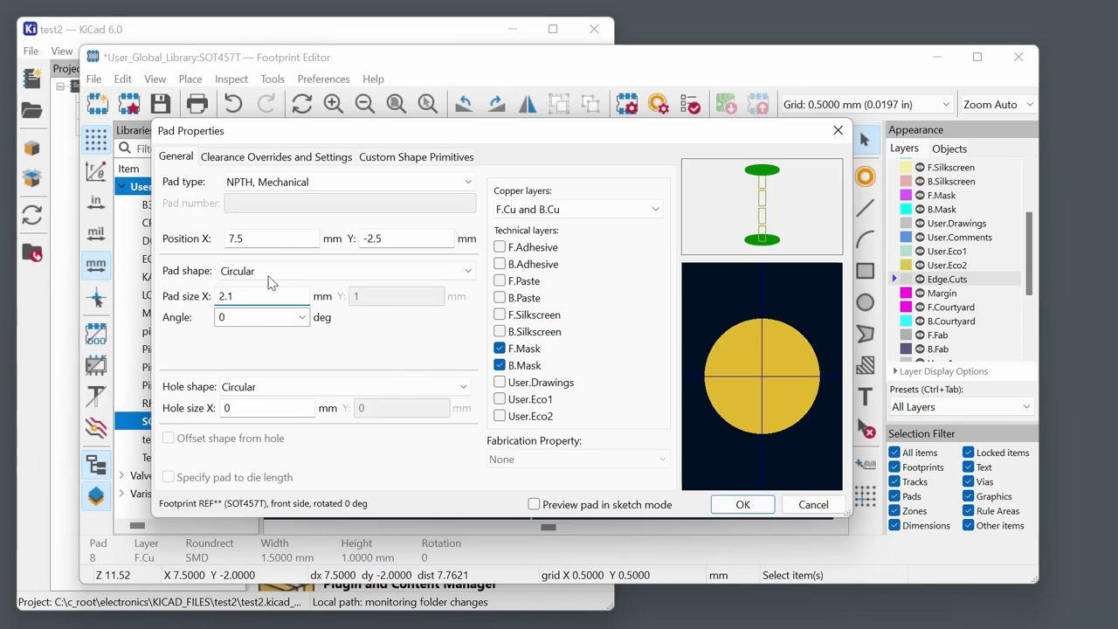
click(252, 407)
text(2.1)
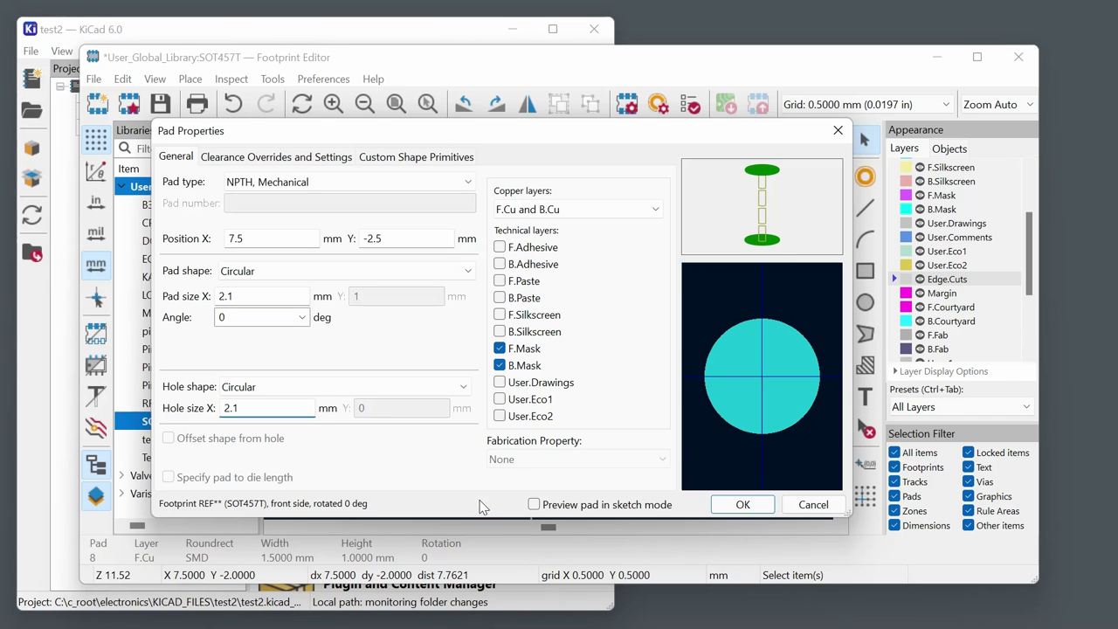
click(743, 506)
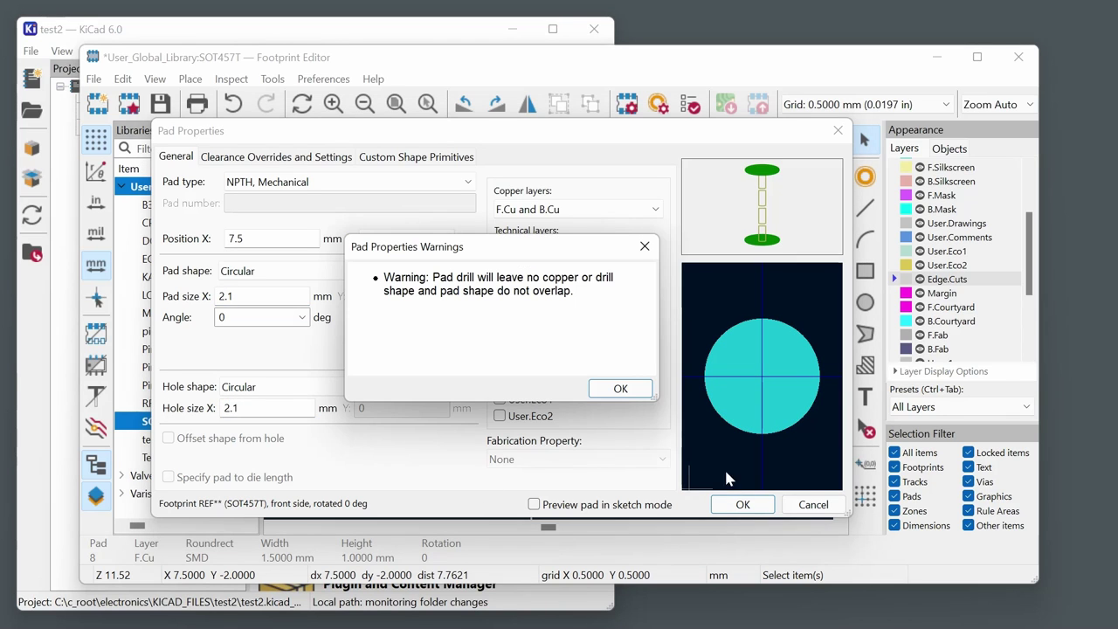
click(617, 389)
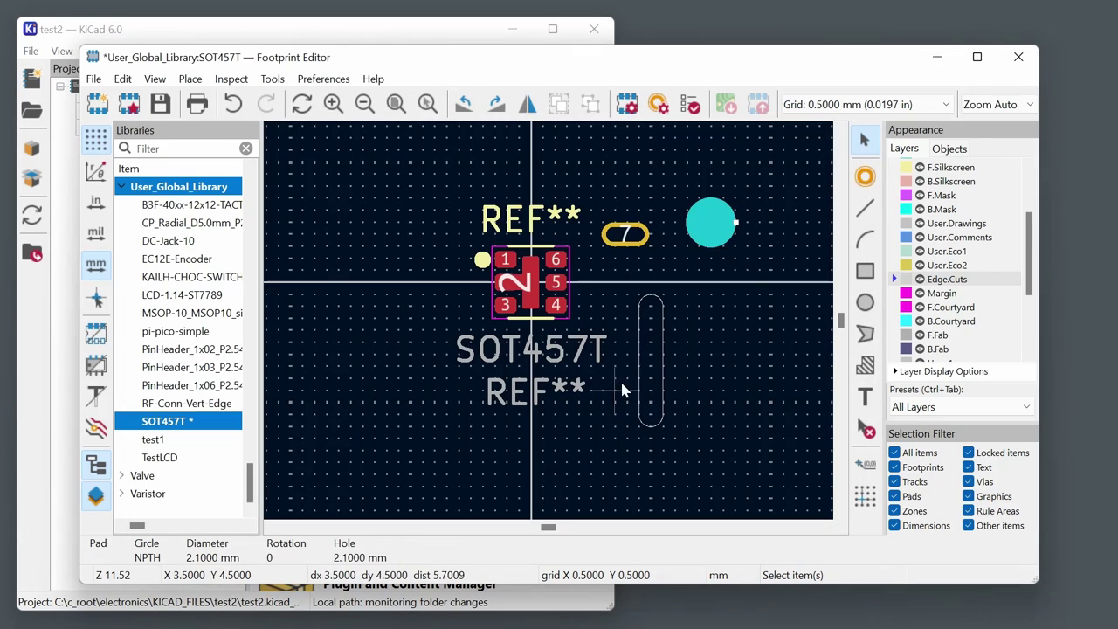
click(714, 299)
scroll(725, 301, up, 1)
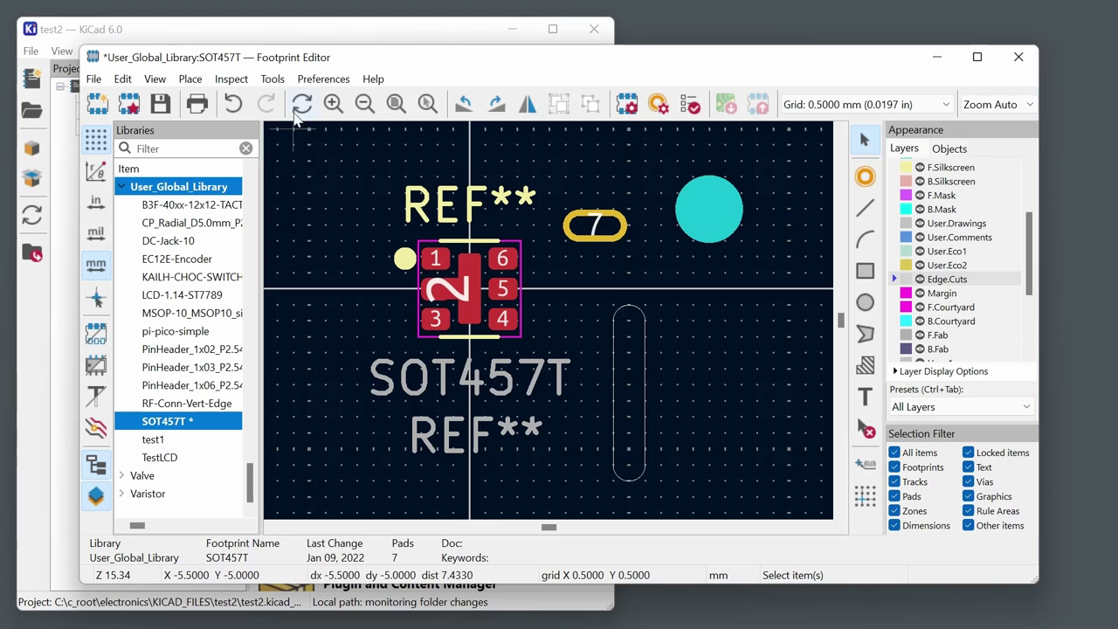
click(232, 78)
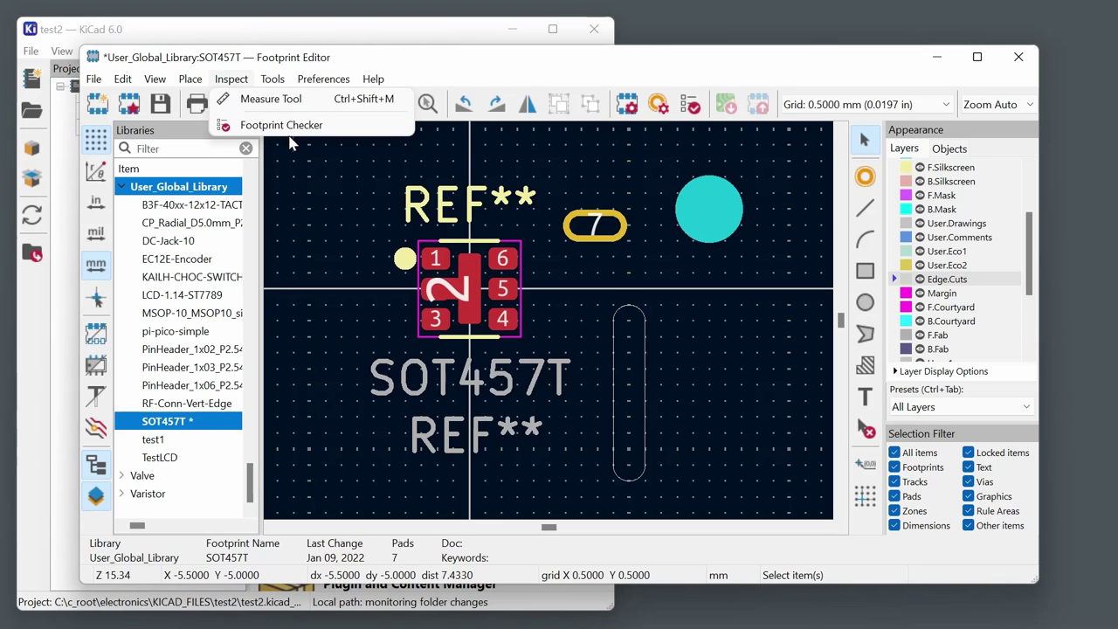
click(331, 214)
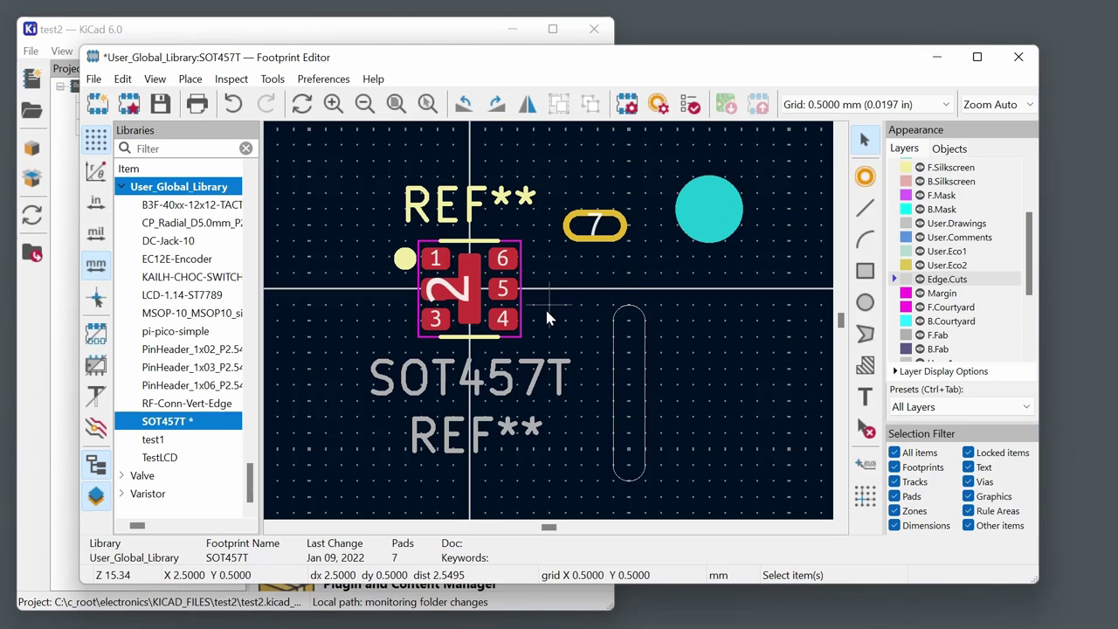
key(Escape)
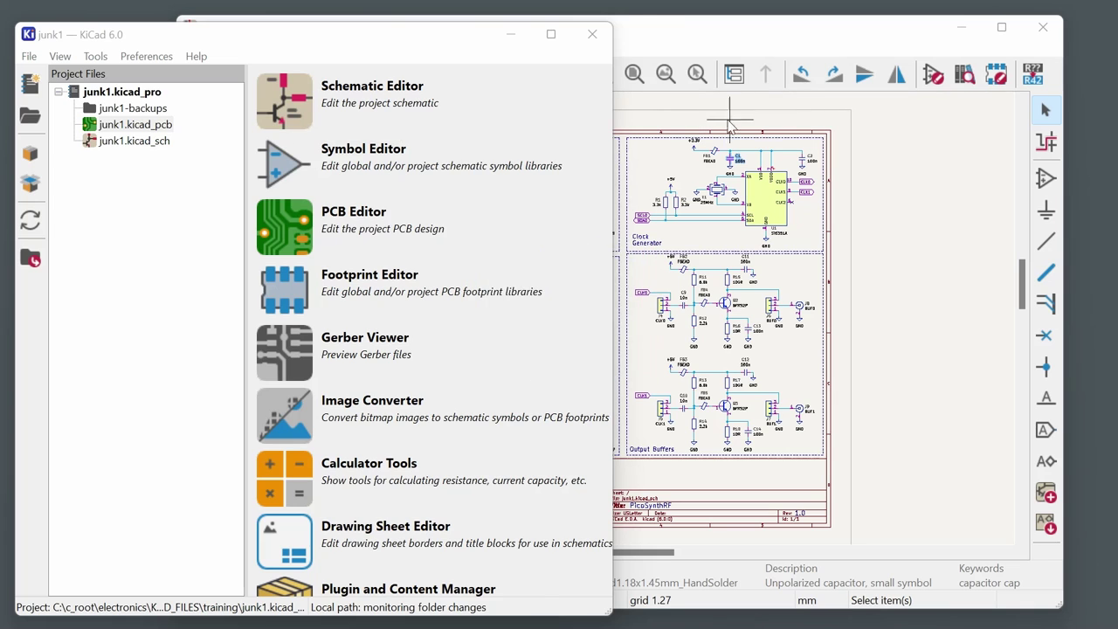
Switch to the junk1 project's Schematic Editor and run the electrical rules check on the schematic.
click(732, 129)
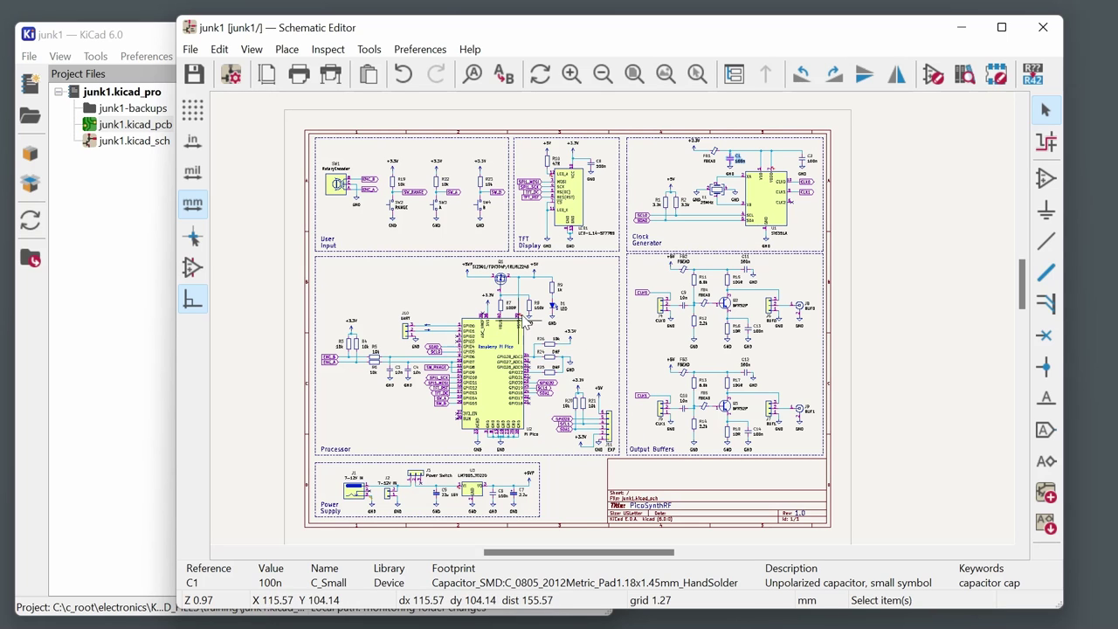
scroll(494, 266, up, 2)
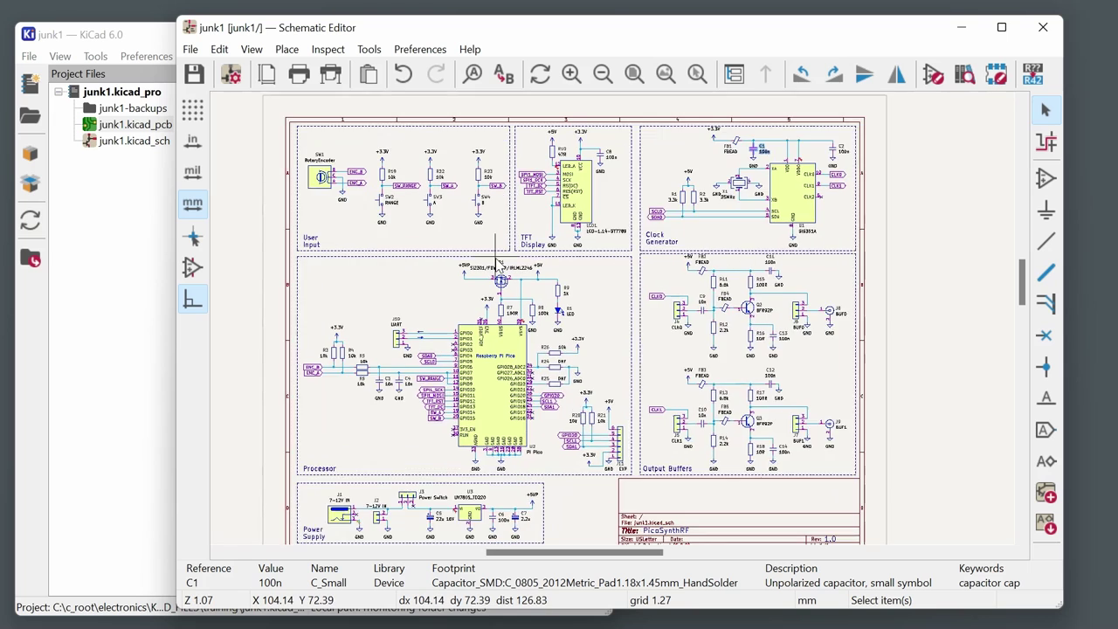
click(337, 52)
click(367, 68)
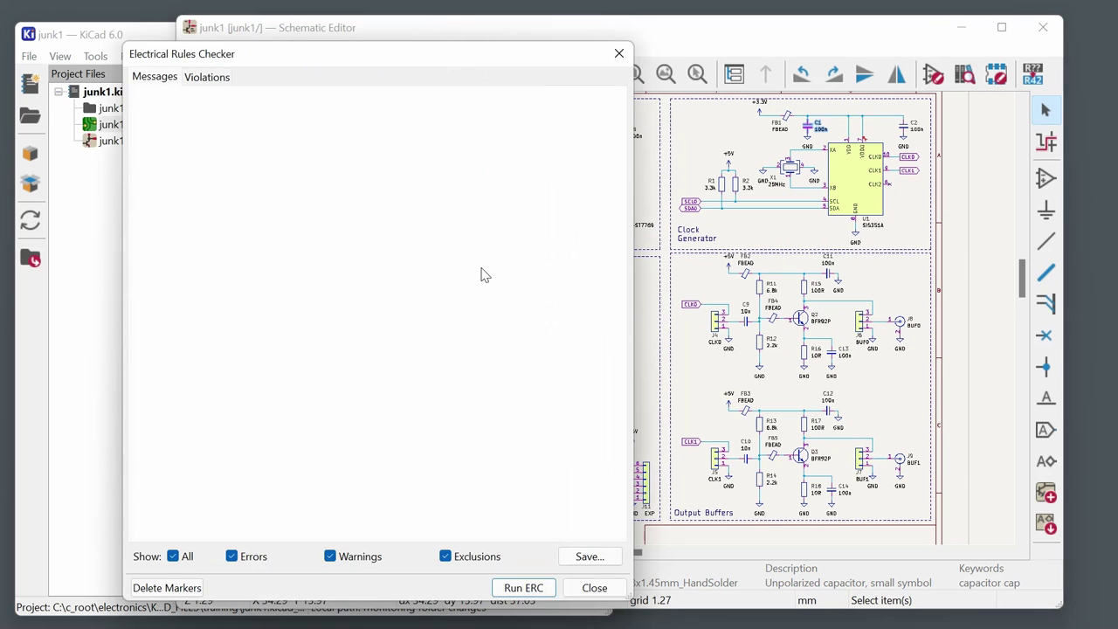
click(522, 590)
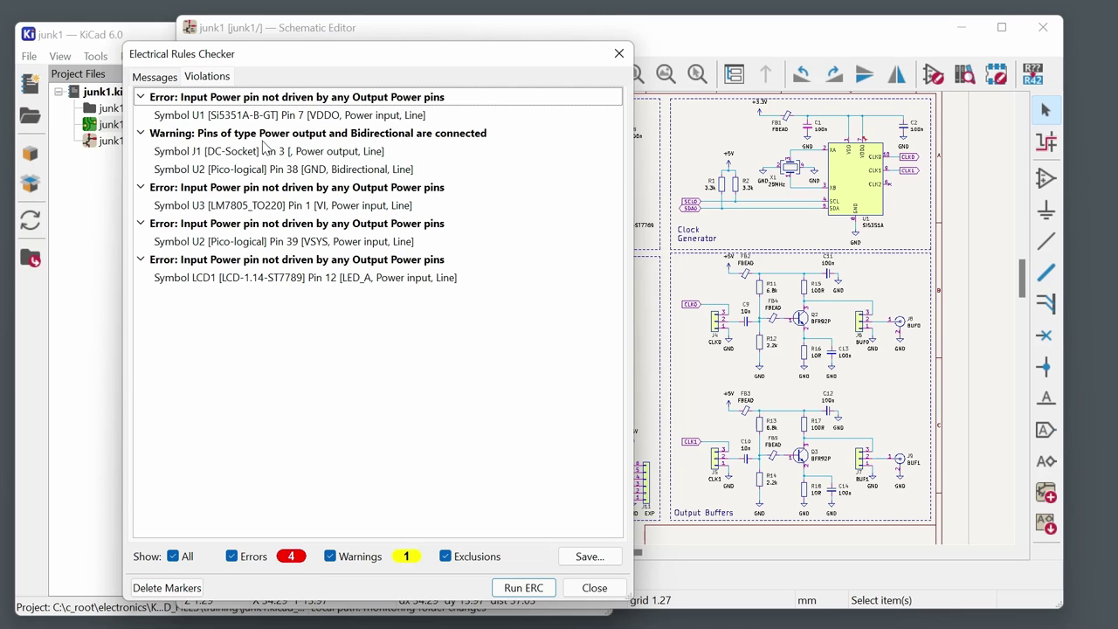
Locate the violations at U1 pin 7 and J1 pin 3 in the schematic, and close the Electrical Rules Checker.
scroll(773, 339, up, 5)
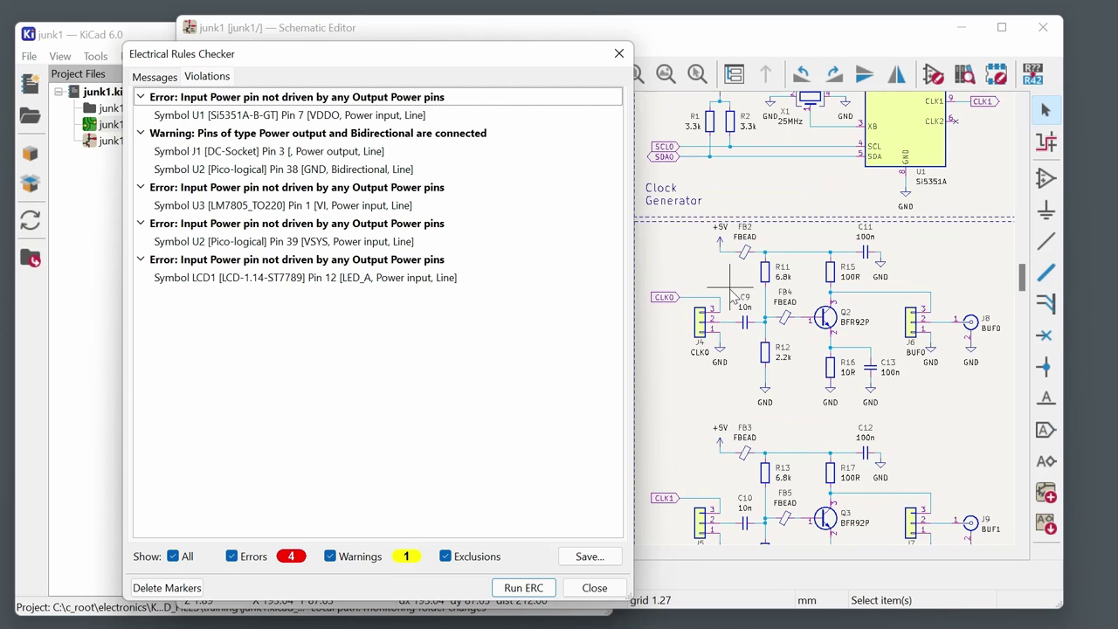
scroll(773, 339, up, 1)
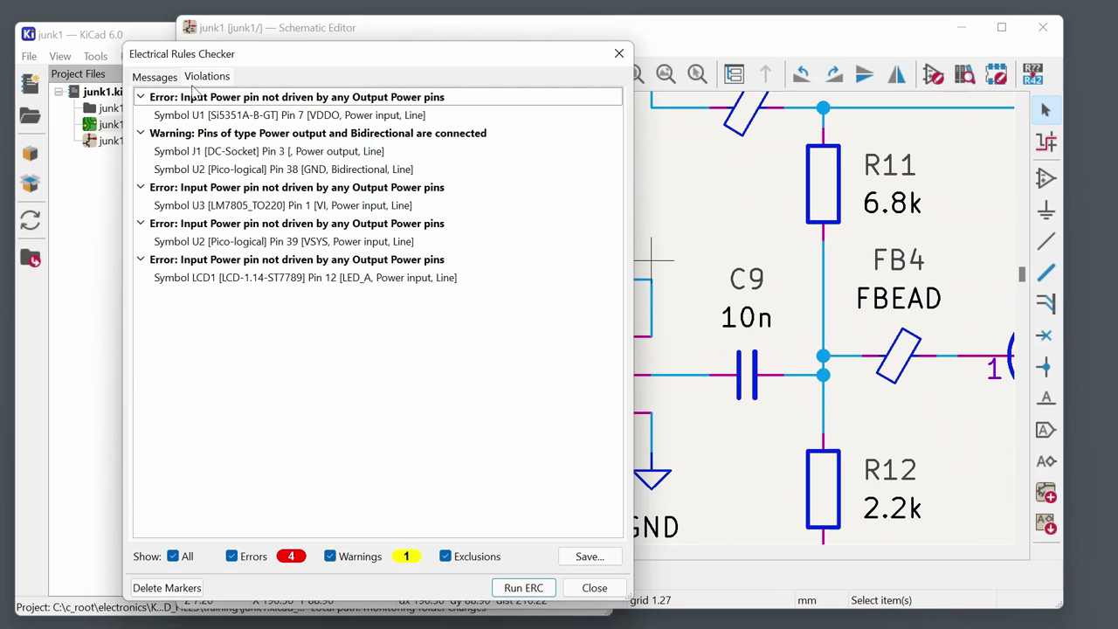
click(269, 116)
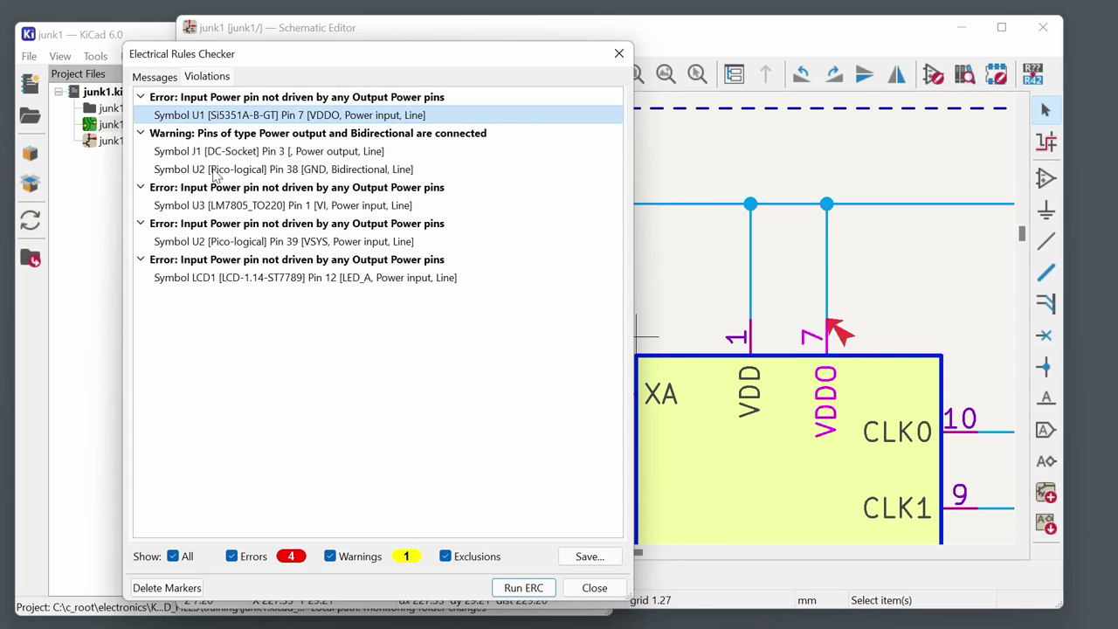
click(242, 152)
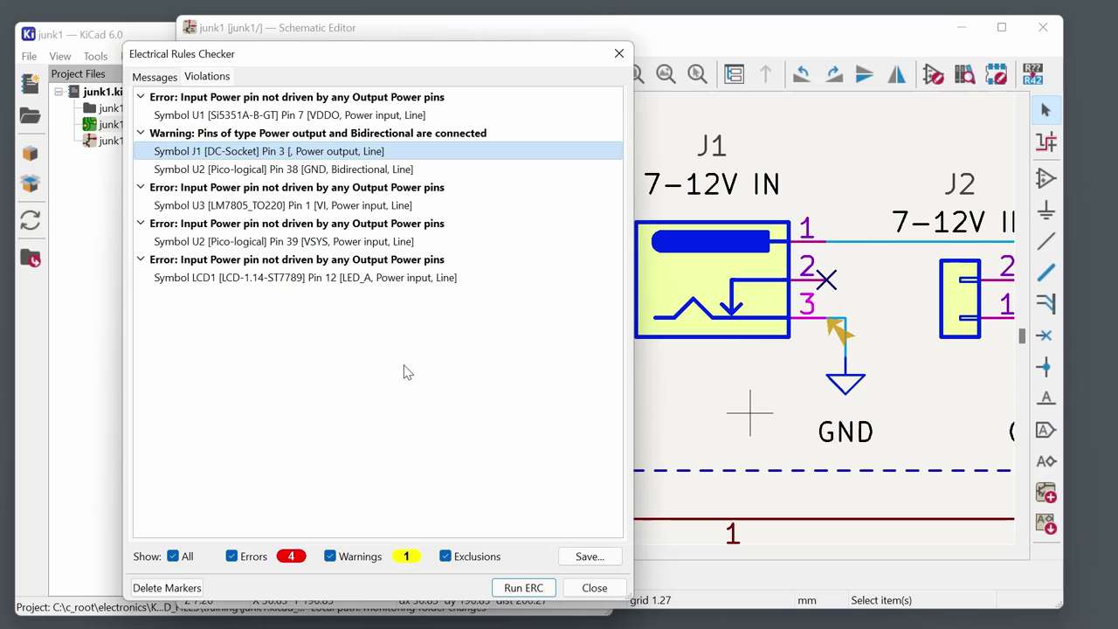
click(594, 588)
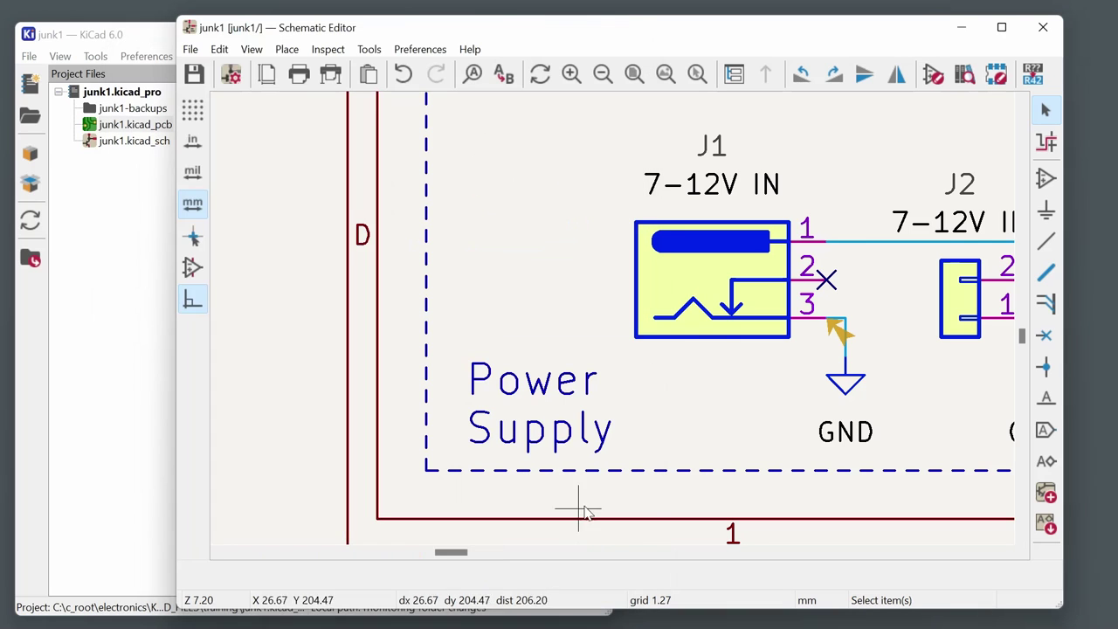
Switch to the PCB Editor and review its Origins & Axes and Display Options preferences, accepting the existing settings.
click(39, 404)
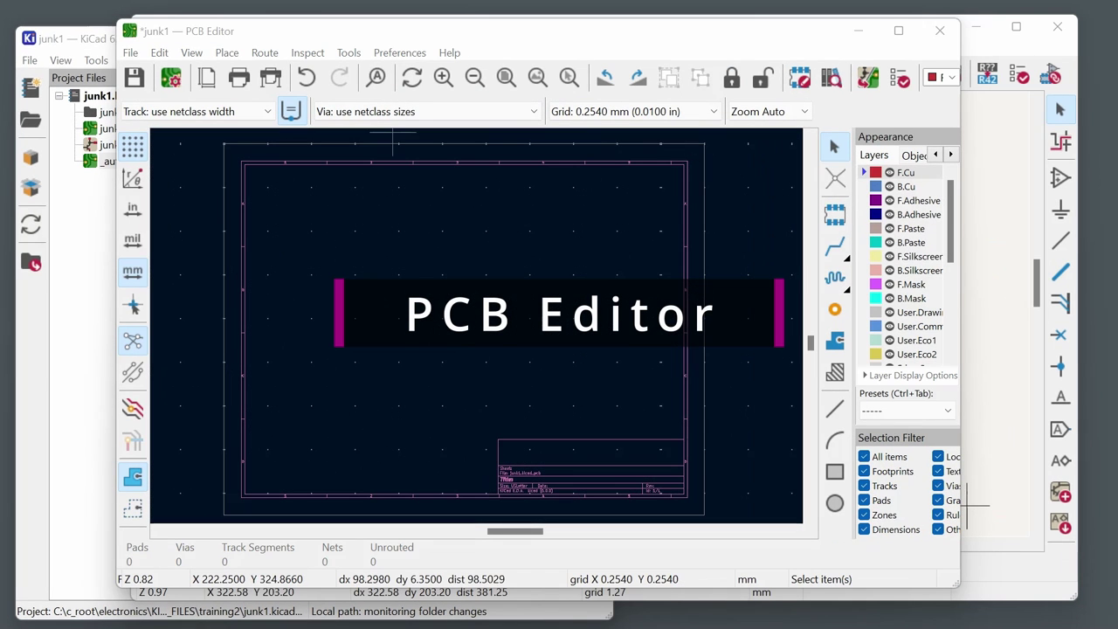
click(407, 54)
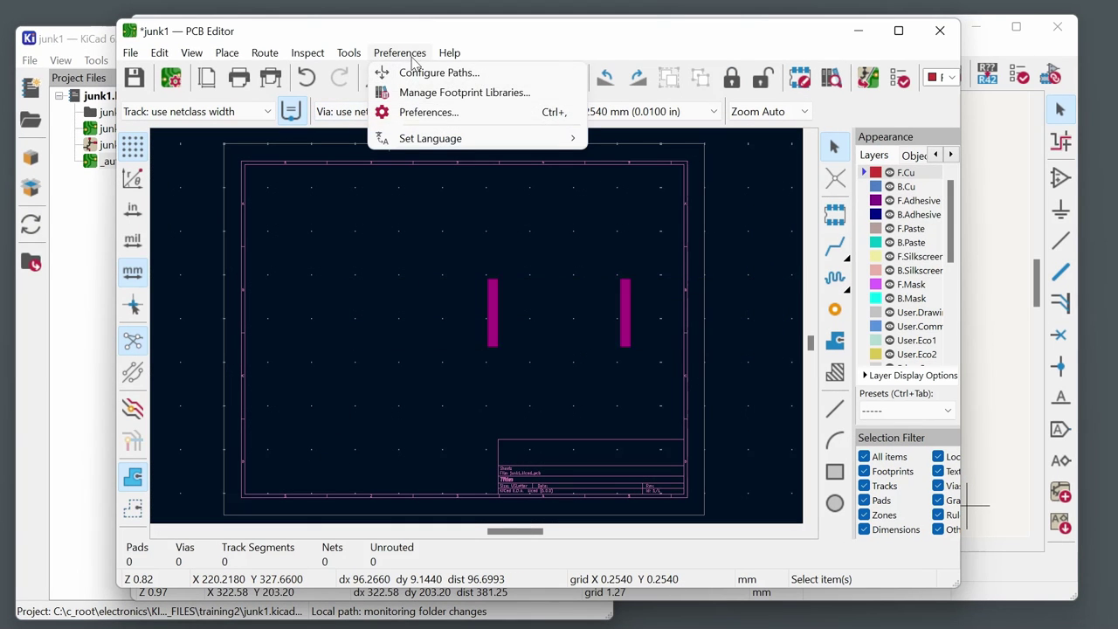
click(441, 115)
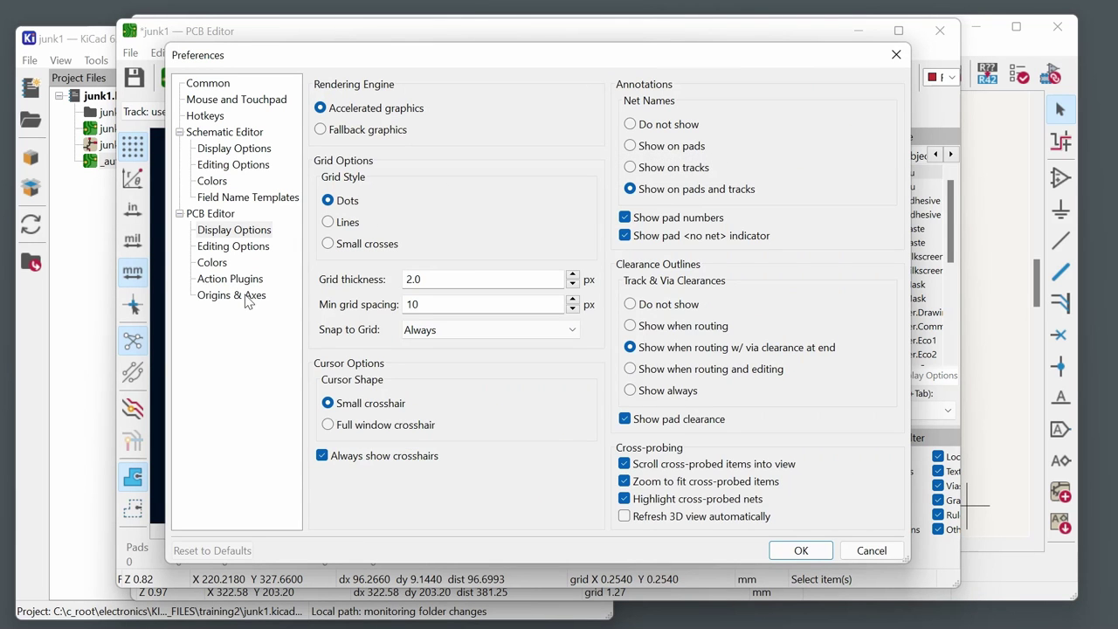
click(248, 297)
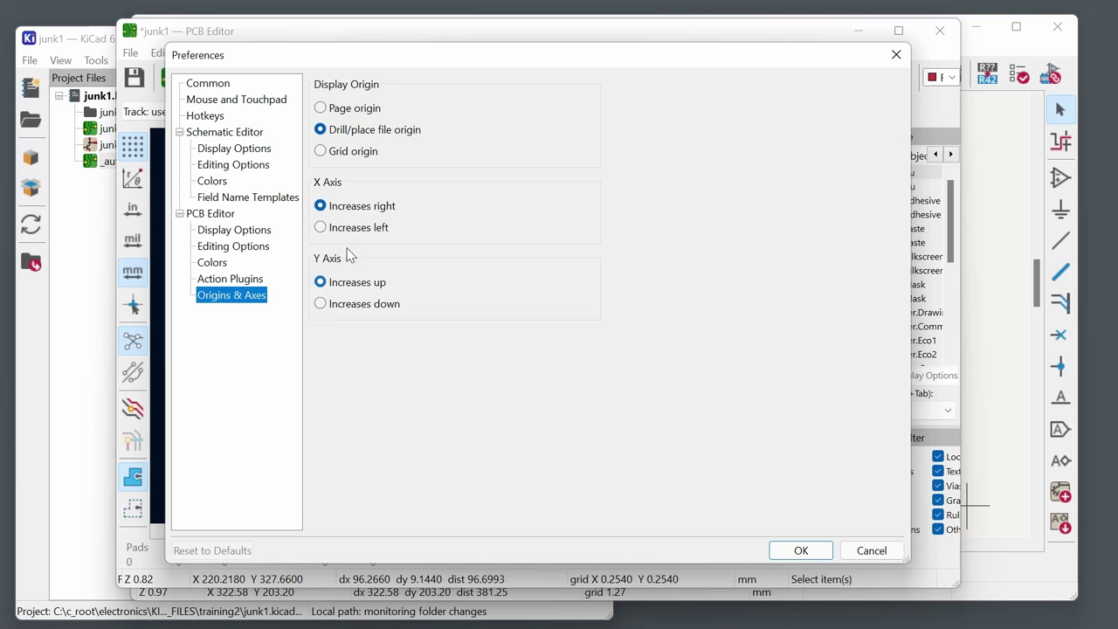
click(262, 233)
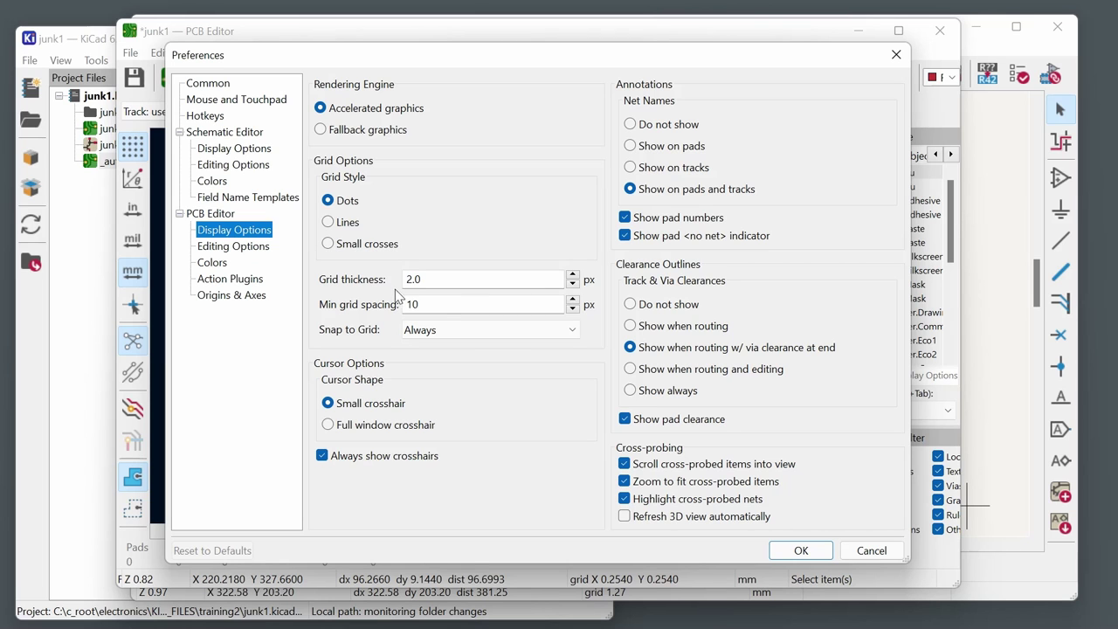
click(800, 550)
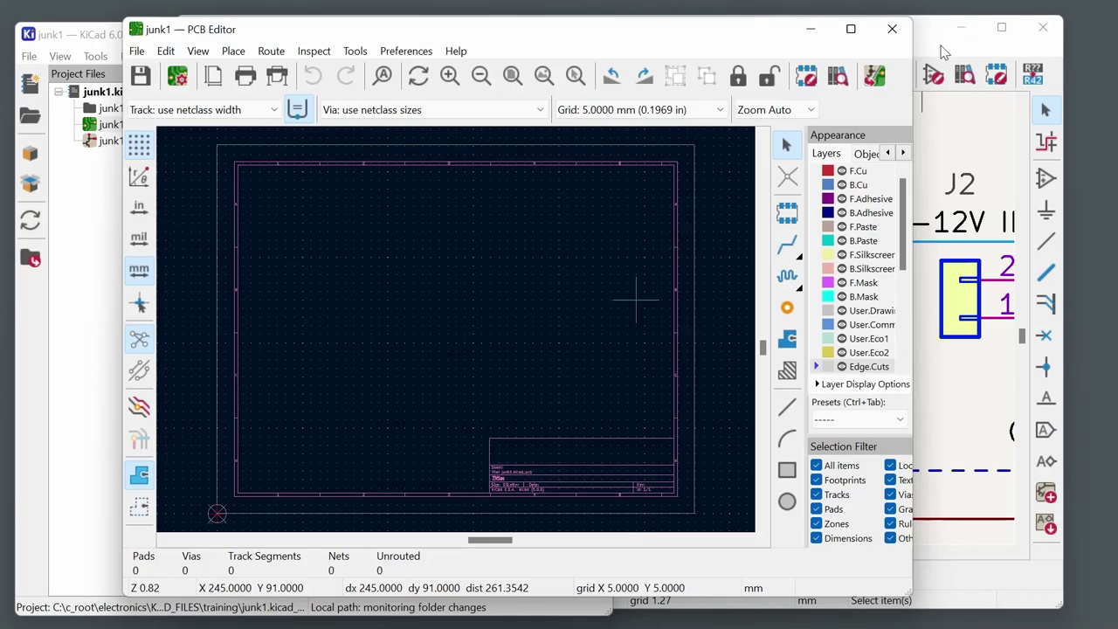
Update the PCB from the junk1 schematic, review the change report and close it.
click(939, 54)
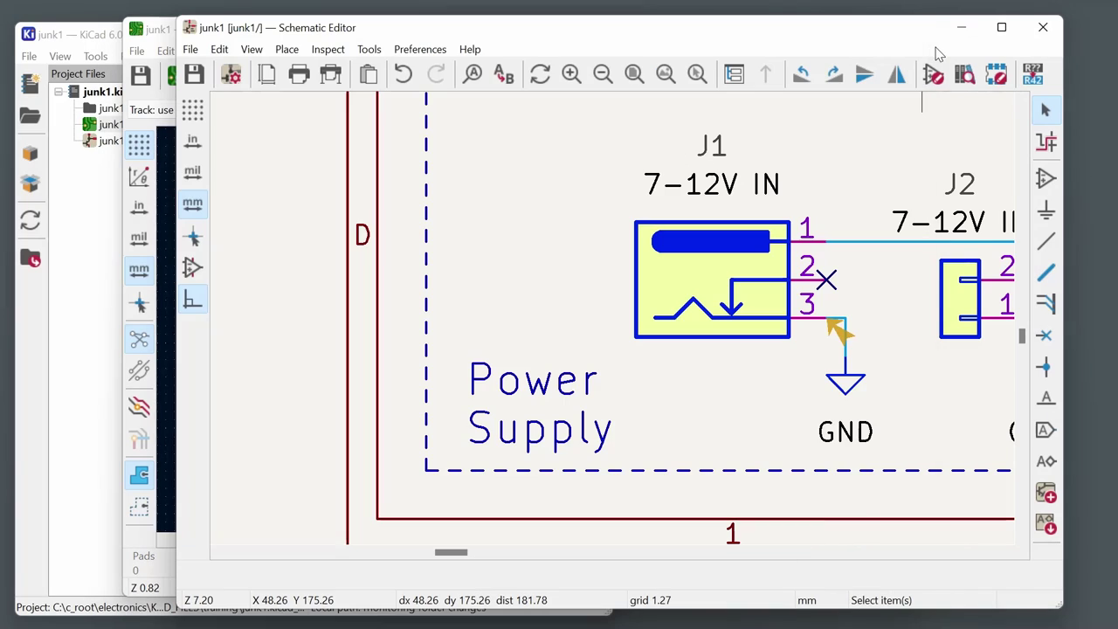
click(369, 50)
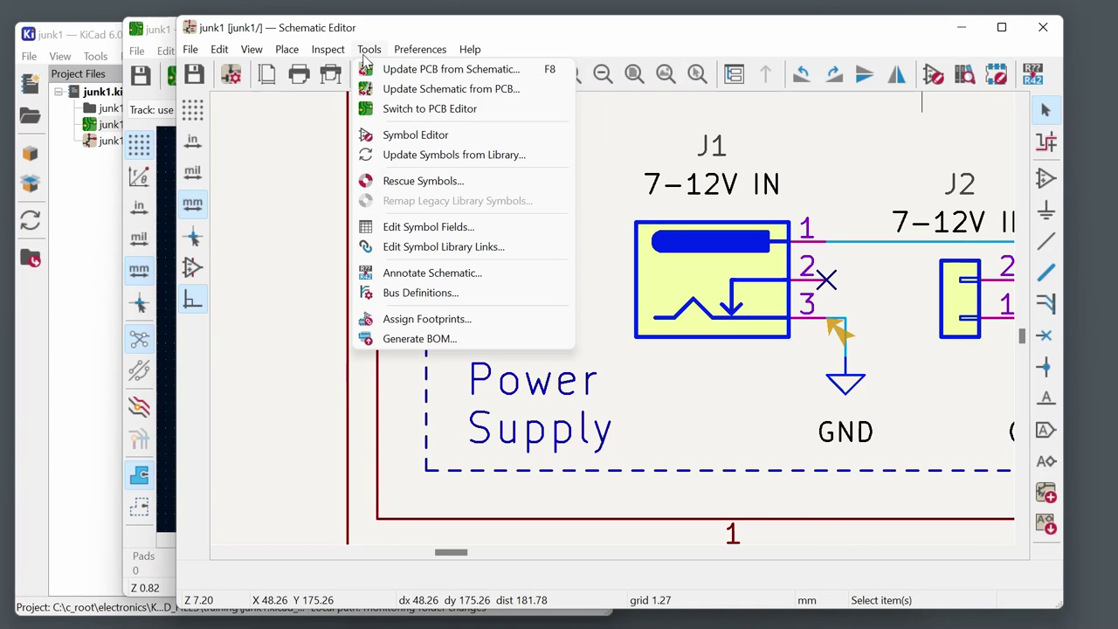
click(426, 72)
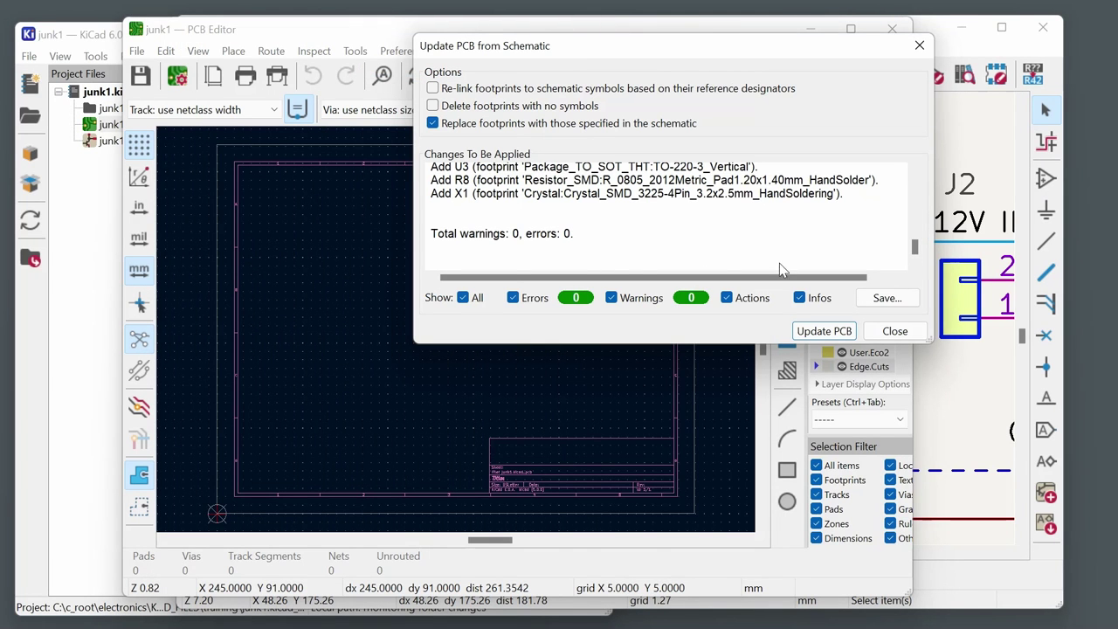
click(824, 332)
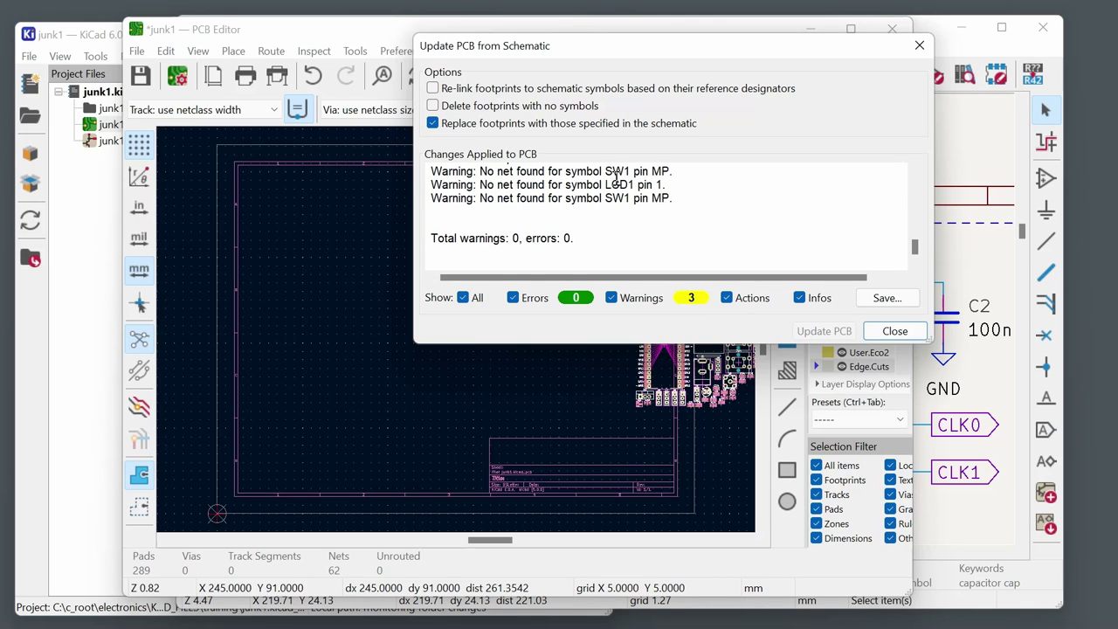
scroll(629, 187, up, 1)
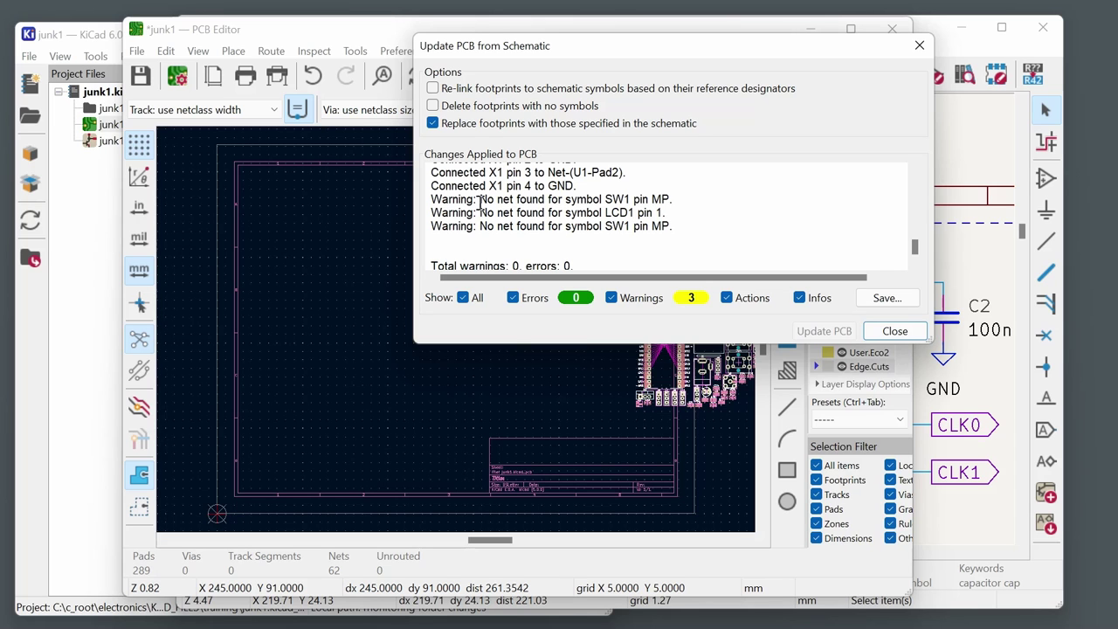
click(894, 333)
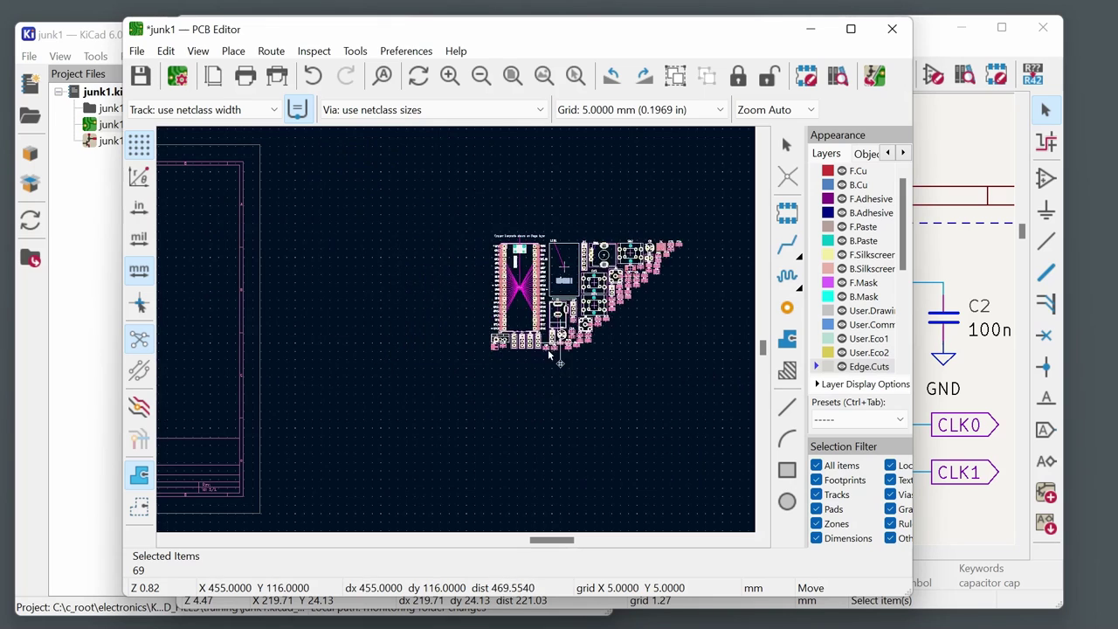
Place the group of imported footprints outside the drawing sheet, just beyond its left border.
scroll(556, 362, down, 5)
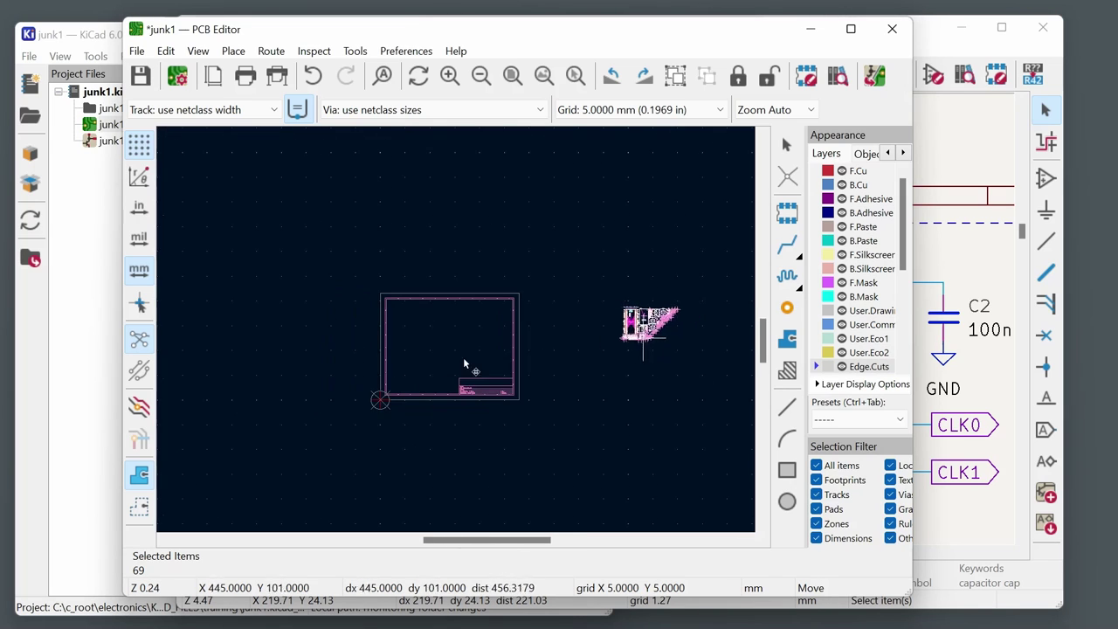
scroll(463, 357, up, 5)
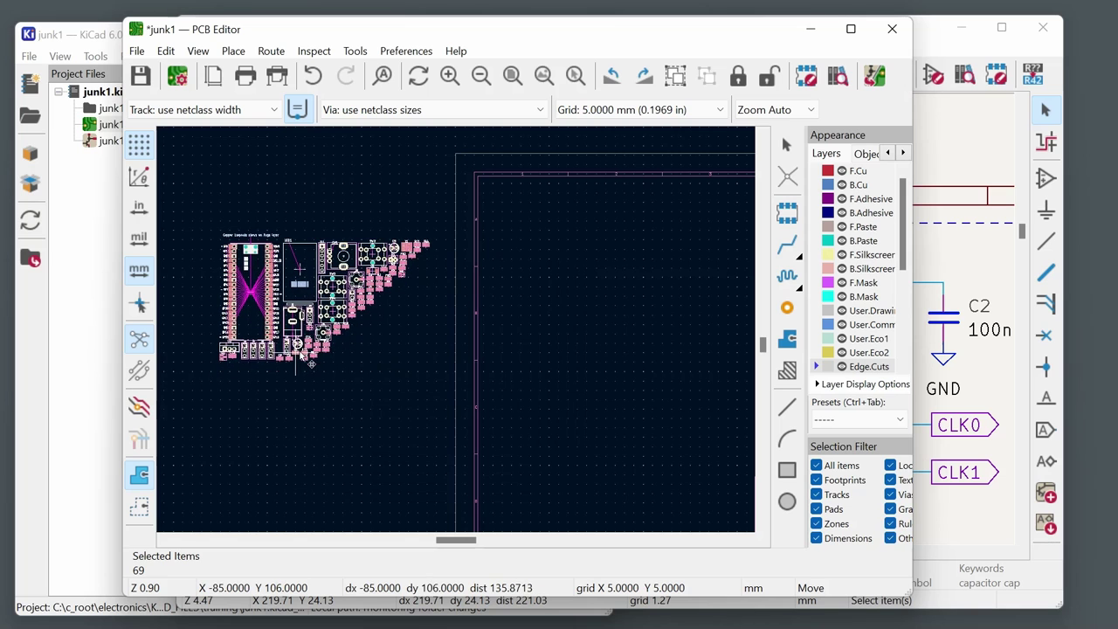
click(305, 353)
scroll(305, 357, down, 2)
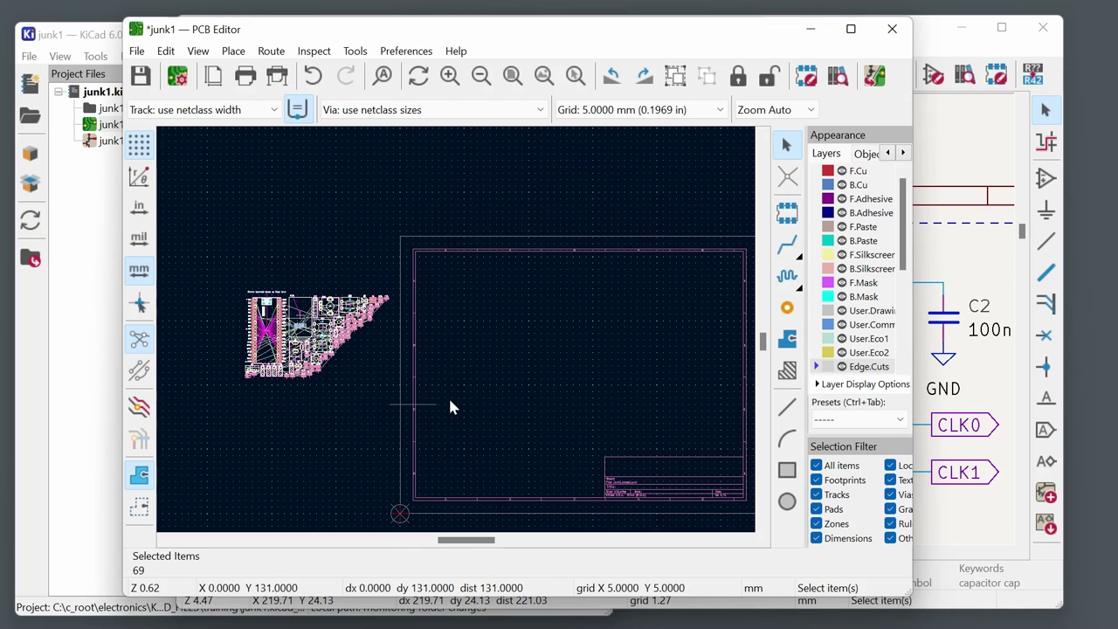
scroll(388, 404, down, 1)
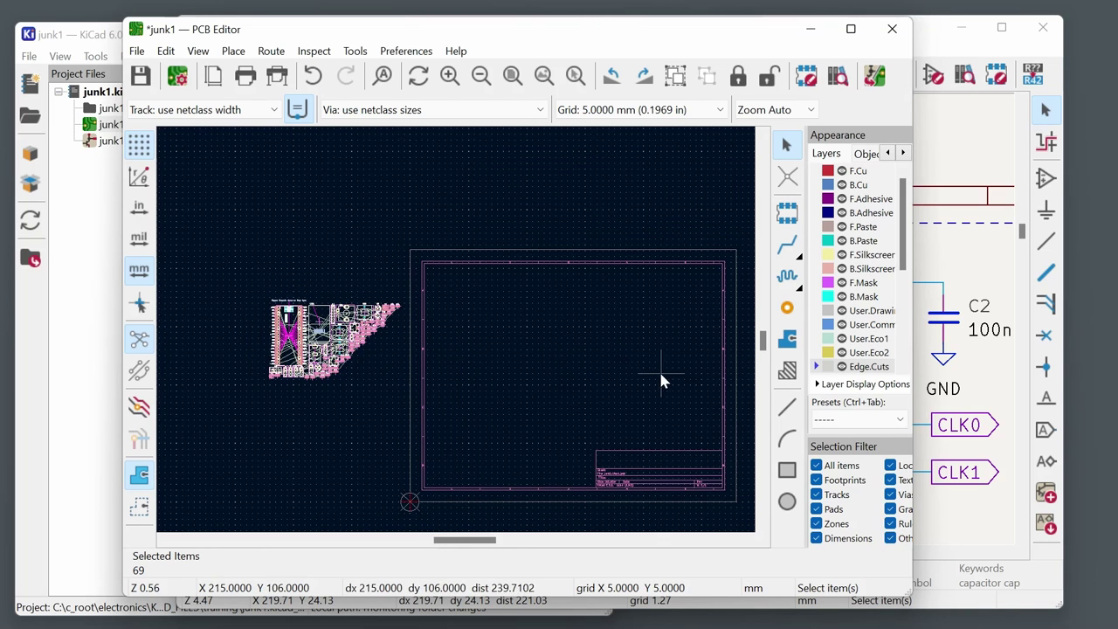
Define the user grid as 10 mm in both X and Y for drawing the board outline.
scroll(629, 371, up, 1)
scroll(421, 395, up, 1)
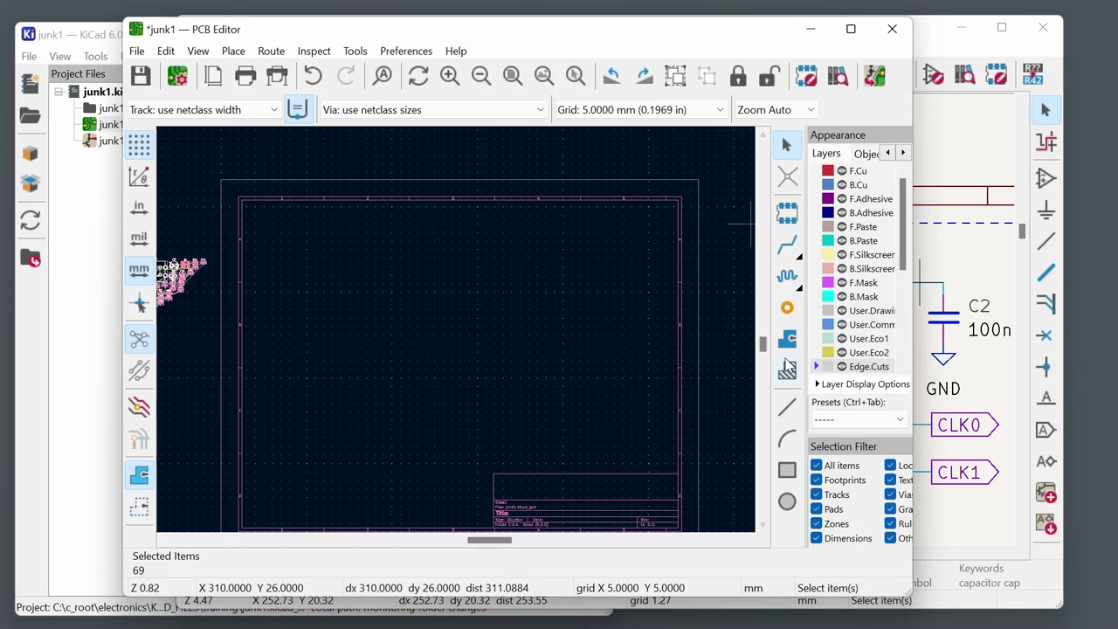
click(788, 407)
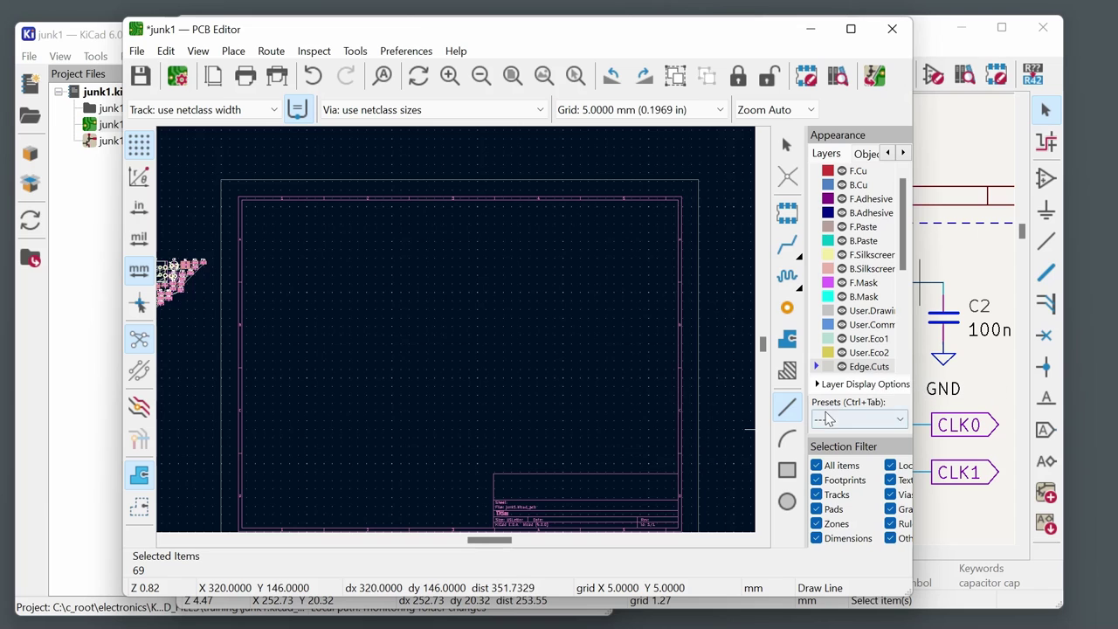
click(720, 109)
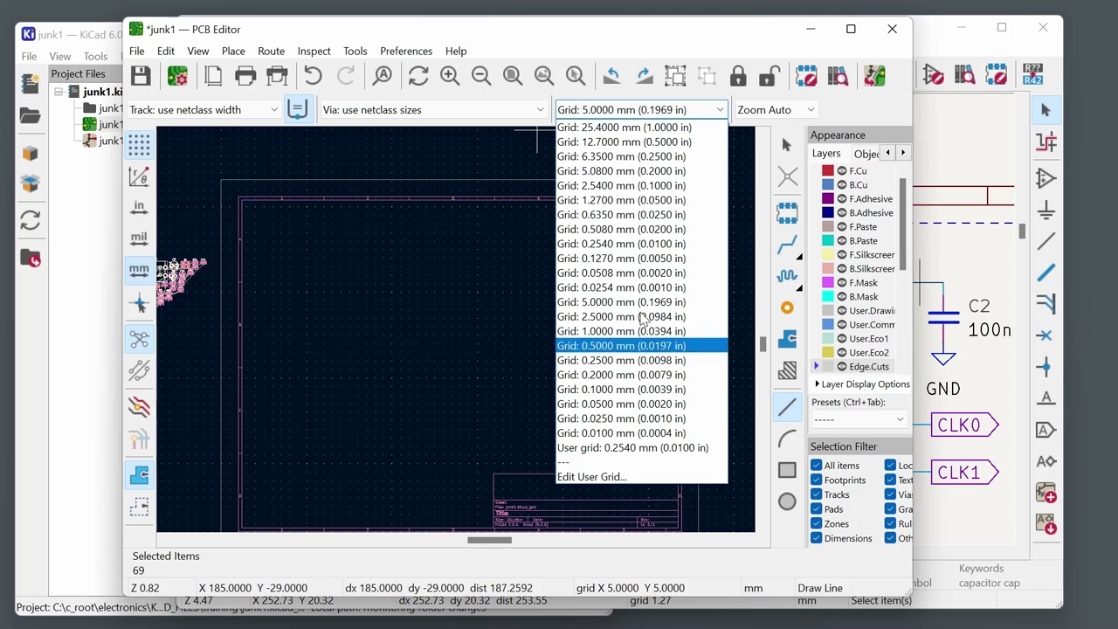
click(609, 478)
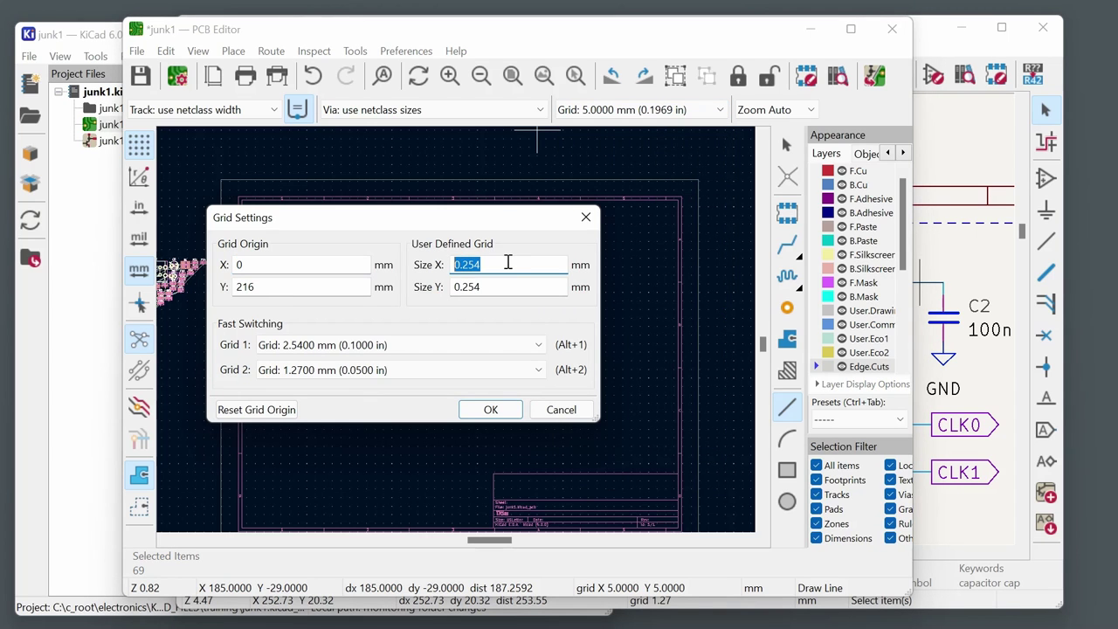
text(10)
key(Tab)
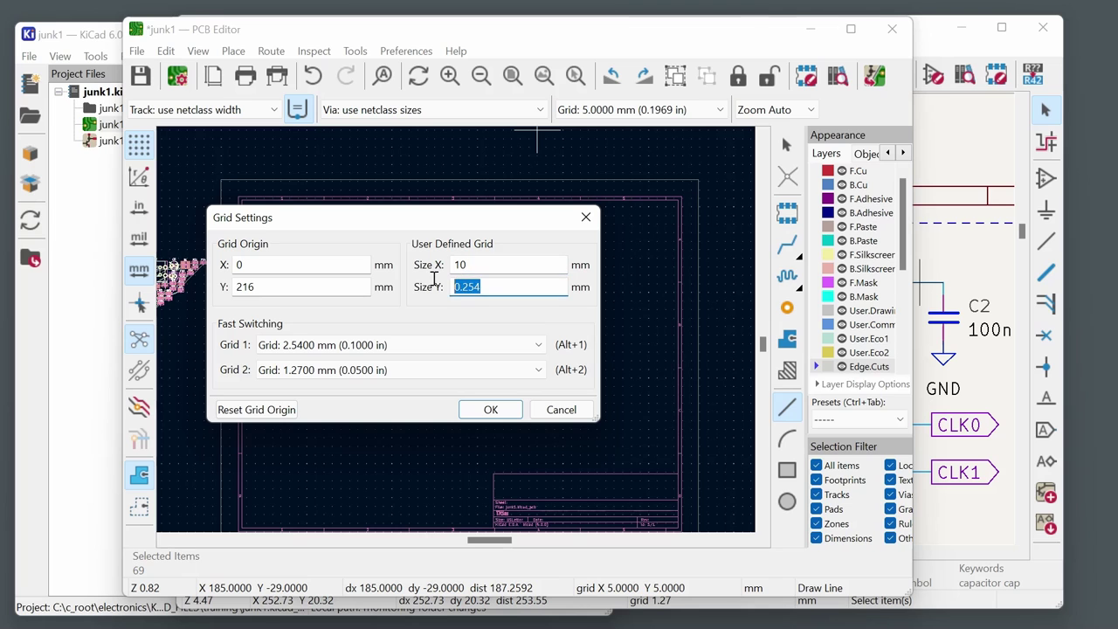
text(10)
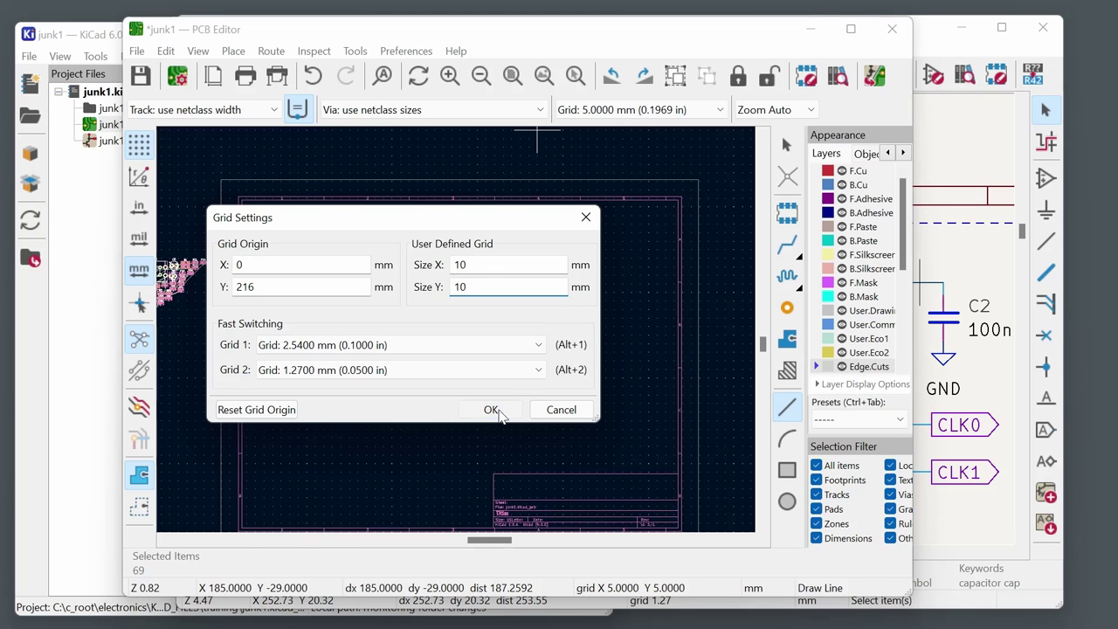
click(490, 409)
Make the 10 mm user grid the active grid.
scroll(269, 149, up, 1)
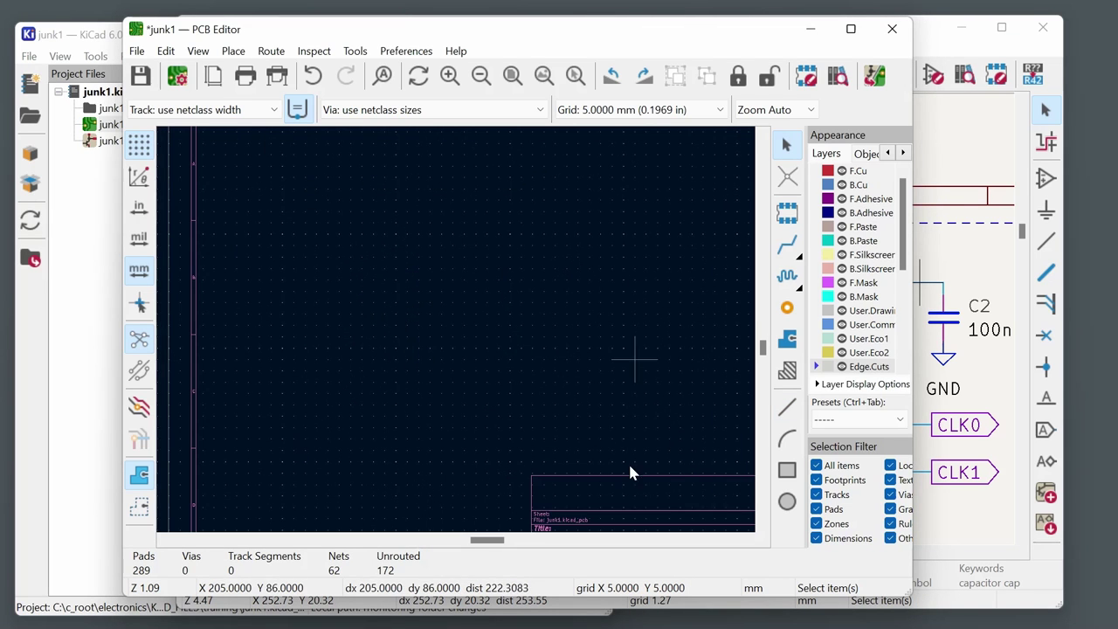
click(787, 406)
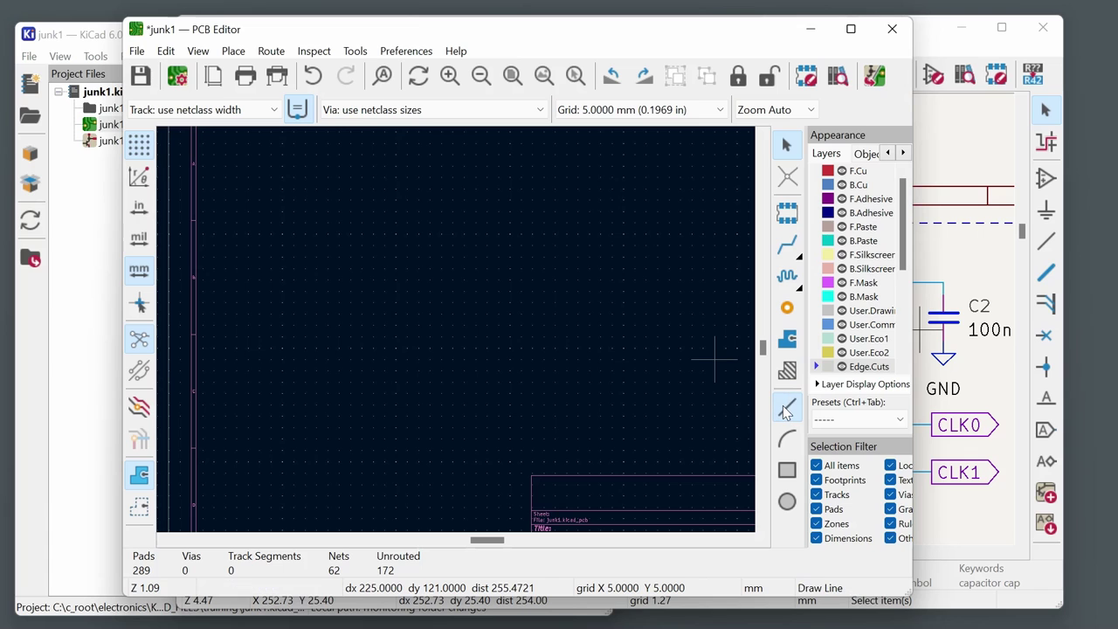
scroll(340, 233, up, 1)
click(638, 110)
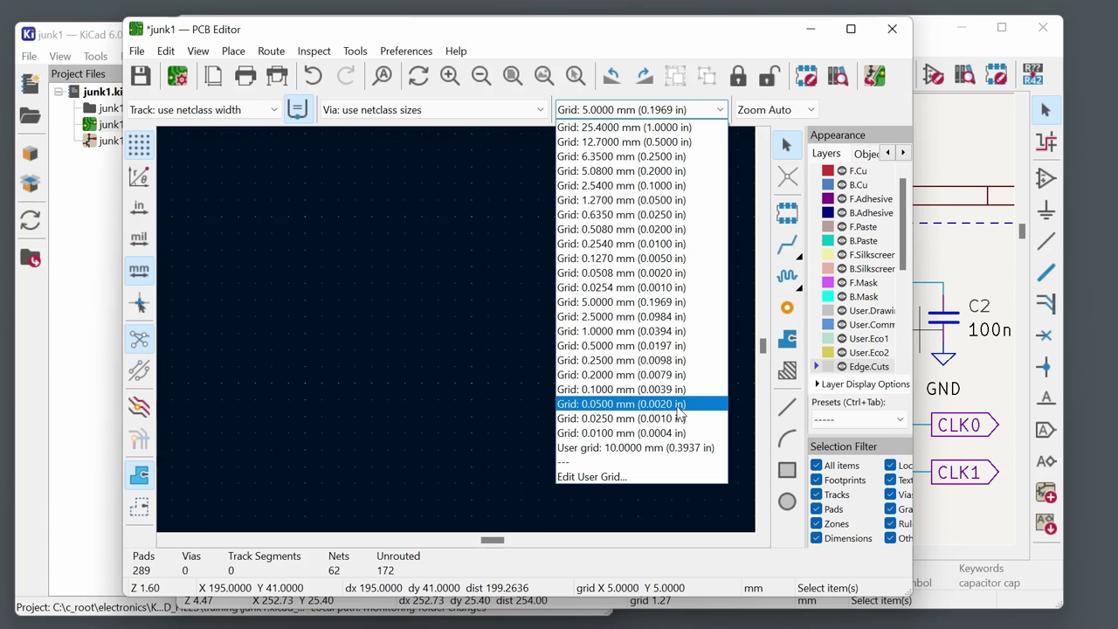
click(645, 447)
scroll(455, 404, down, 1)
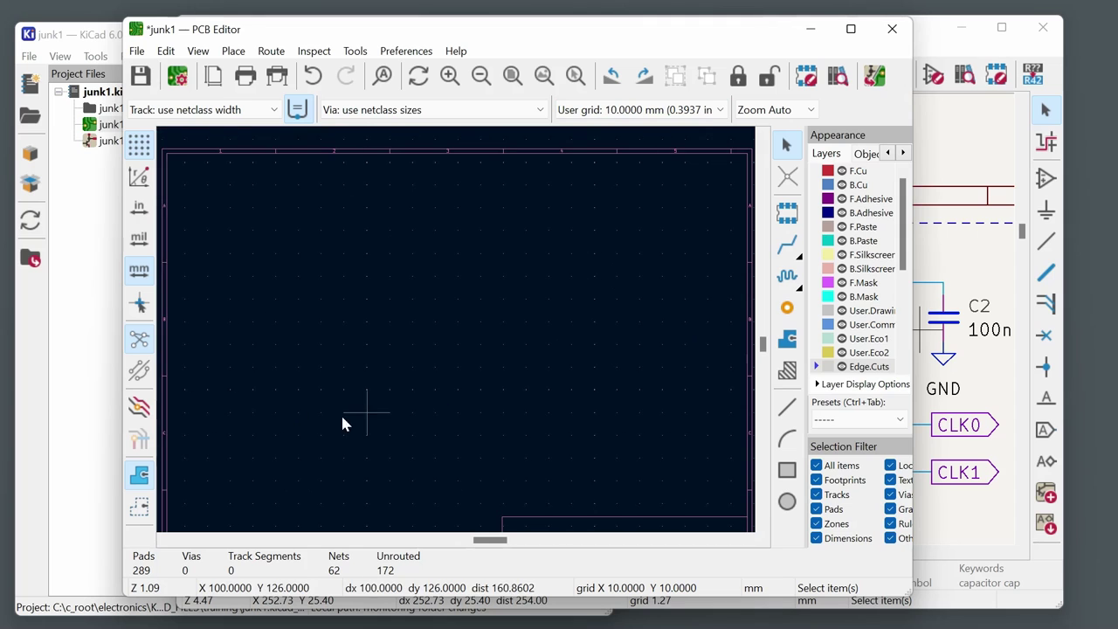
Draw a closed rectangular board outline 100 mm wide and 80 mm high with lines on Edge.Cuts.
click(787, 406)
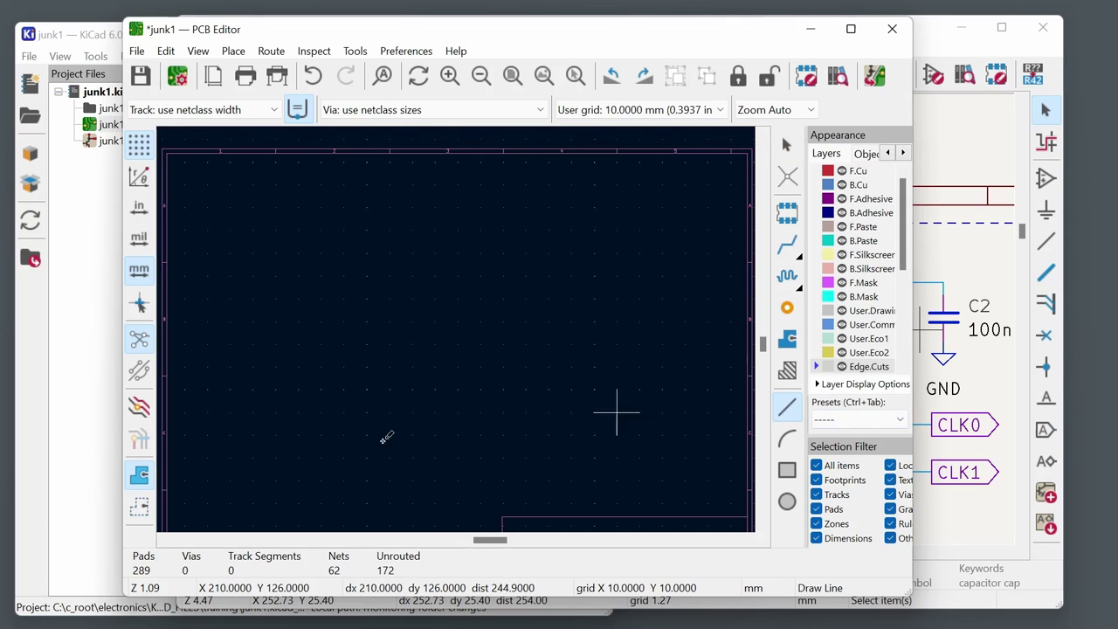
click(253, 412)
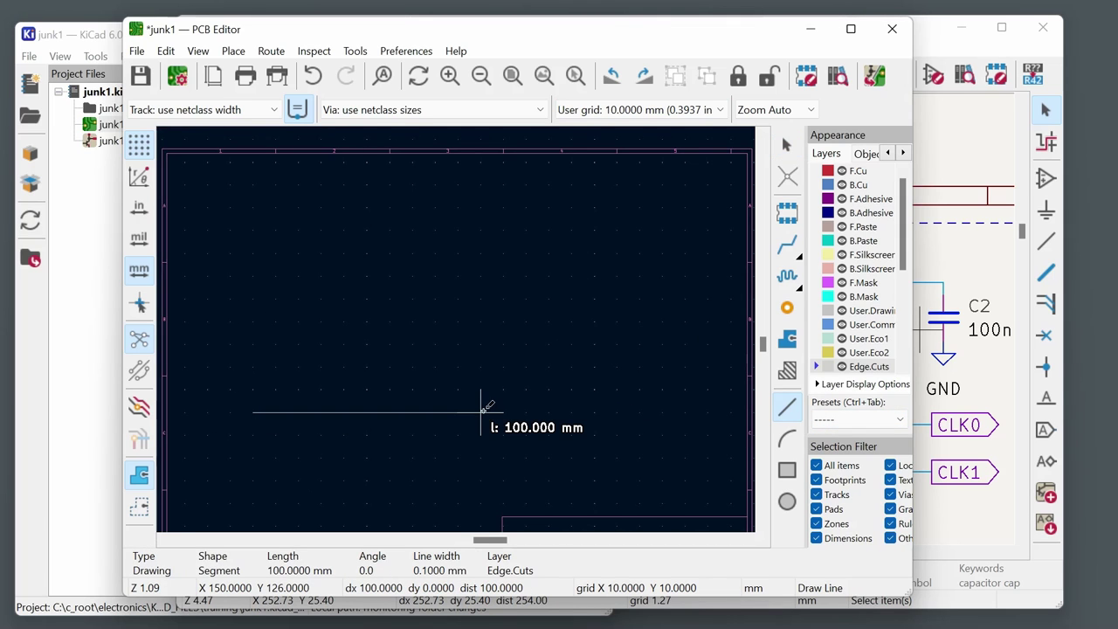
click(481, 412)
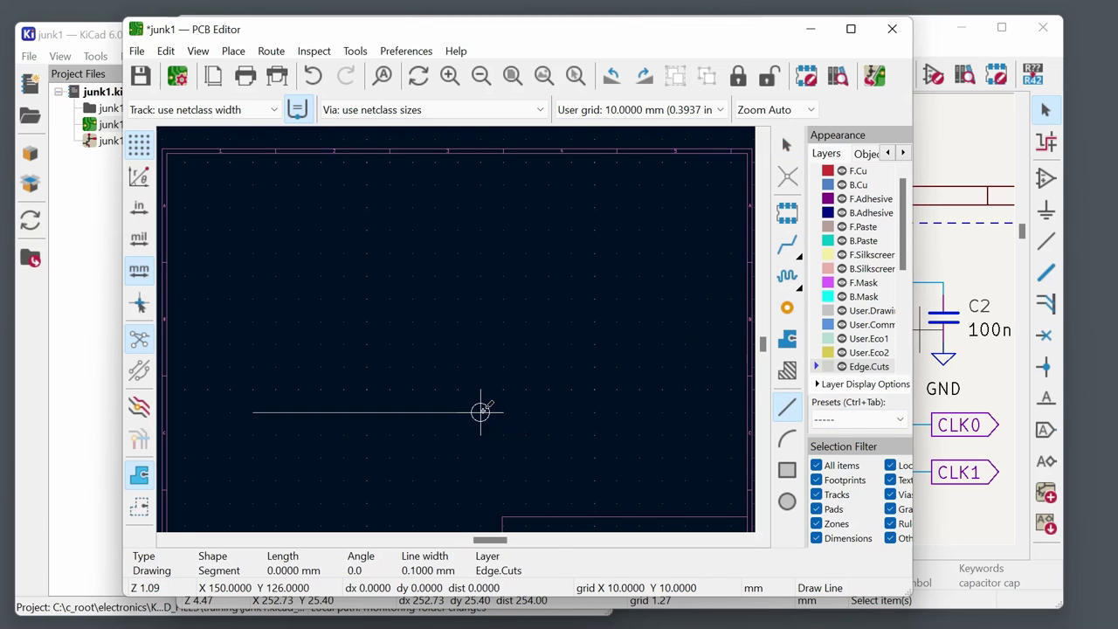
click(480, 231)
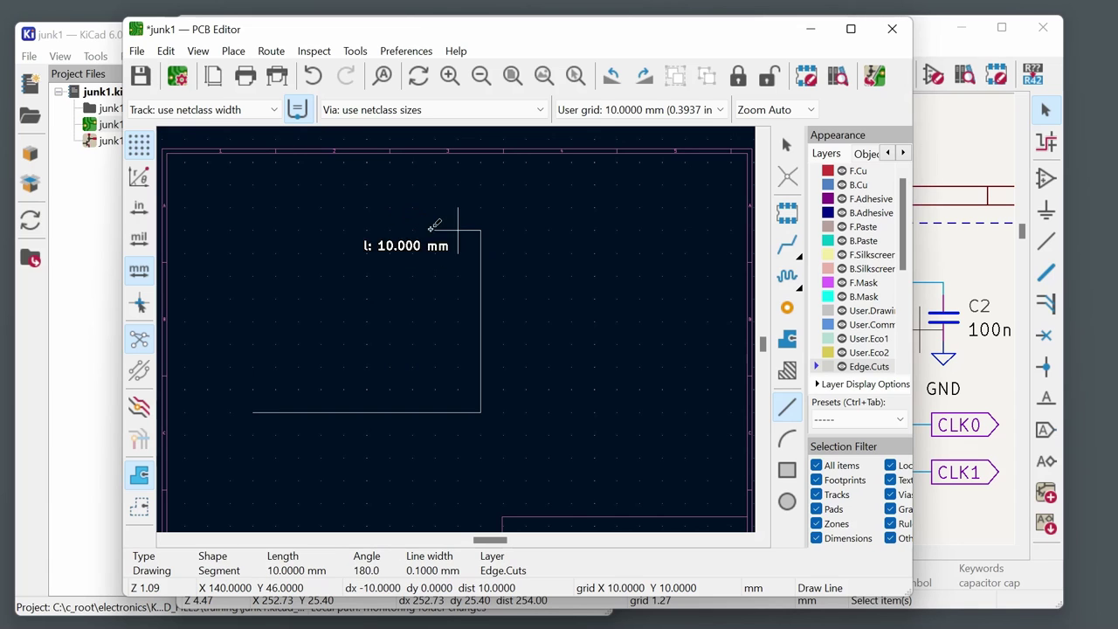
click(254, 230)
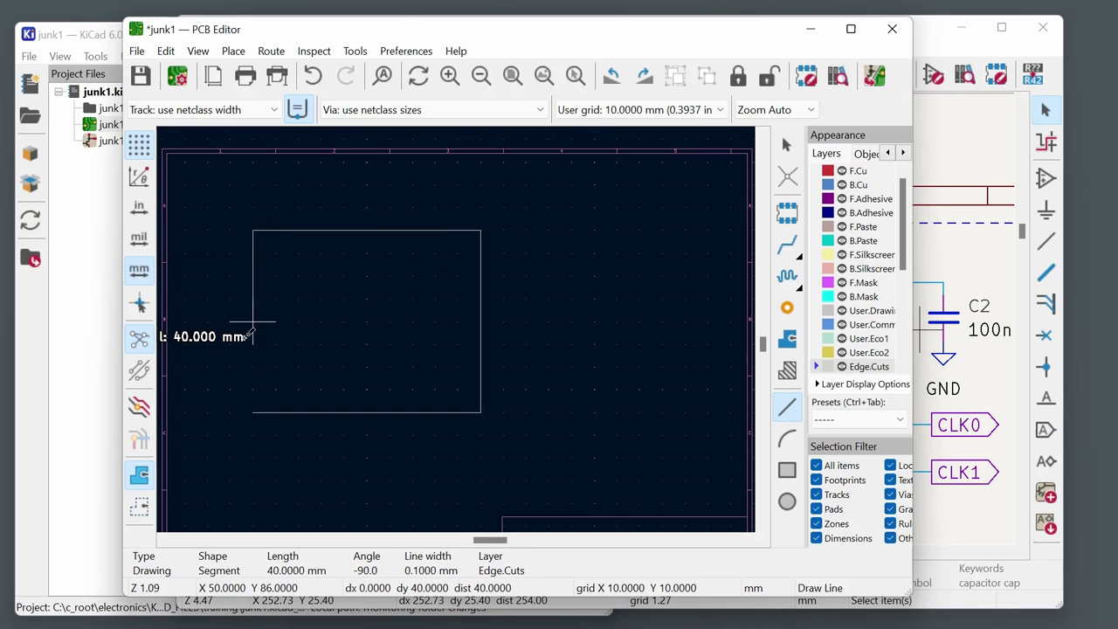
click(253, 412)
key(Escape)
scroll(412, 370, down, 2)
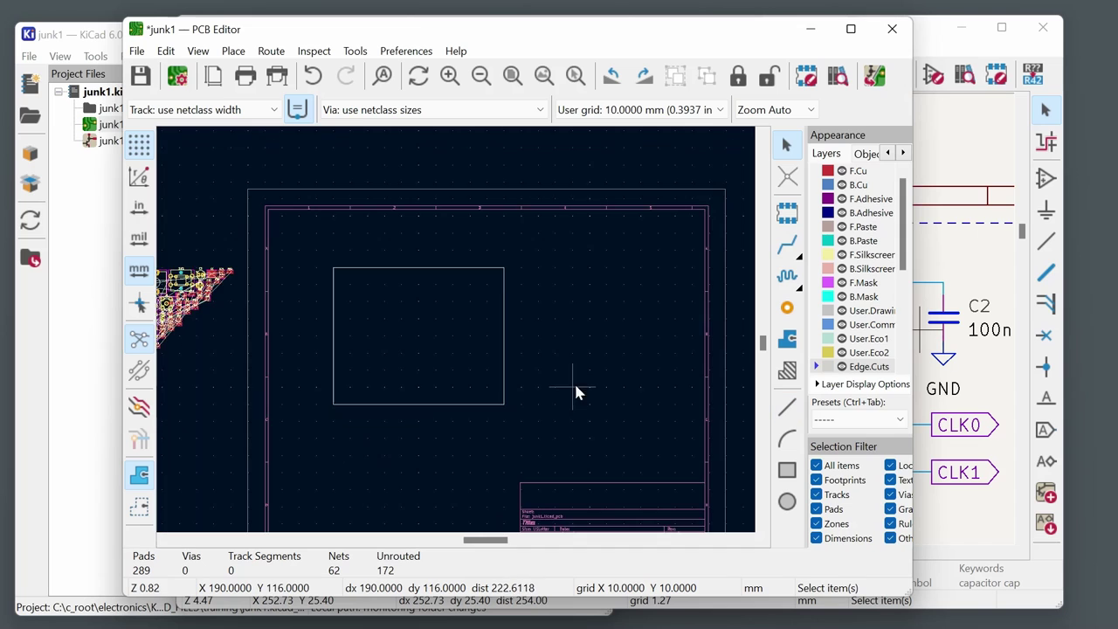
Change the user grid to 2 mm in both X and Y for working at the outline's upper-left corner.
scroll(455, 277, up, 2)
scroll(384, 282, up, 1)
scroll(243, 259, up, 4)
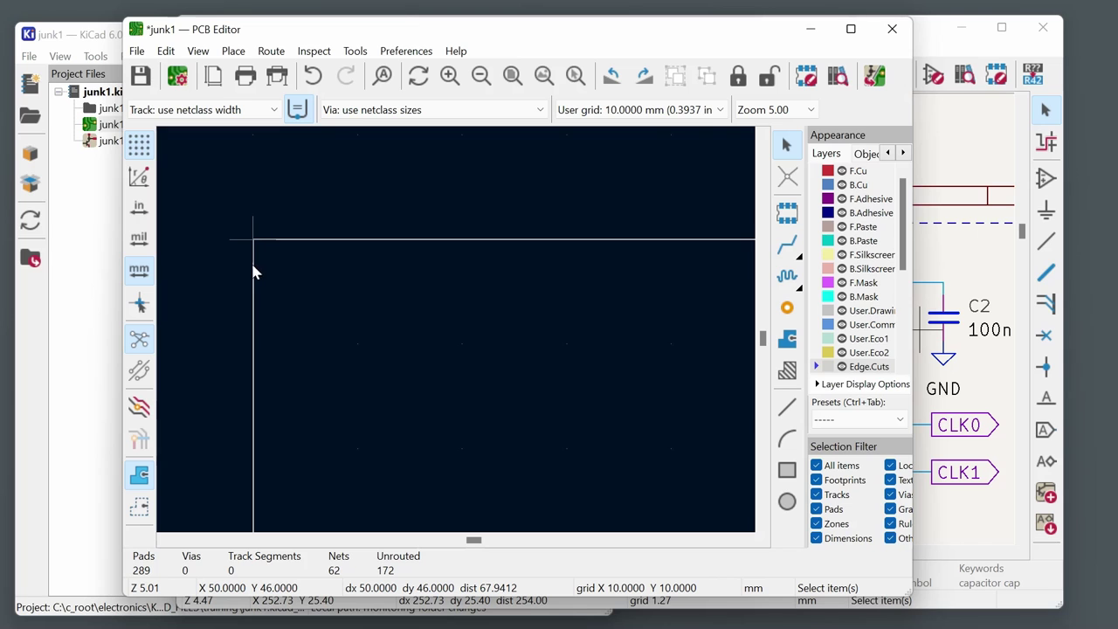
click(723, 112)
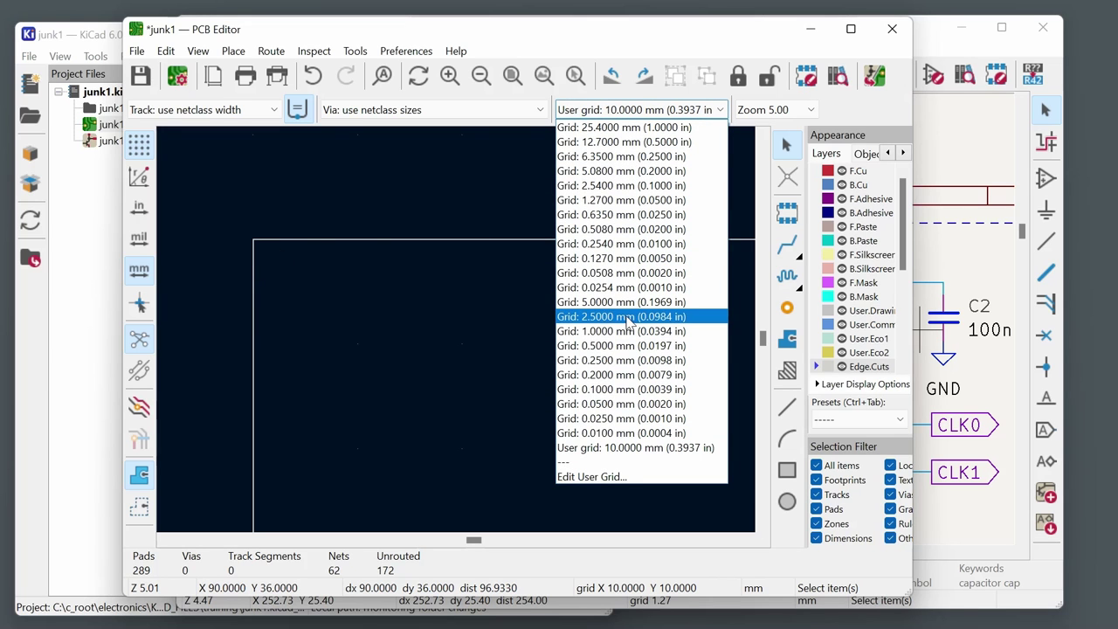
click(591, 476)
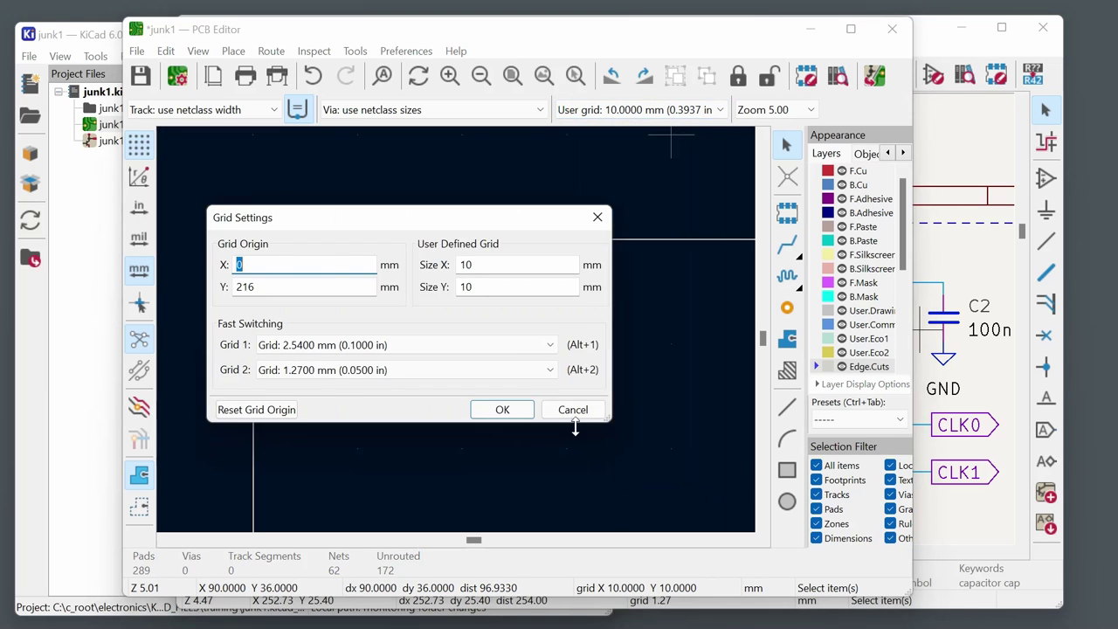
click(478, 268)
text(2)
click(519, 291)
text(2)
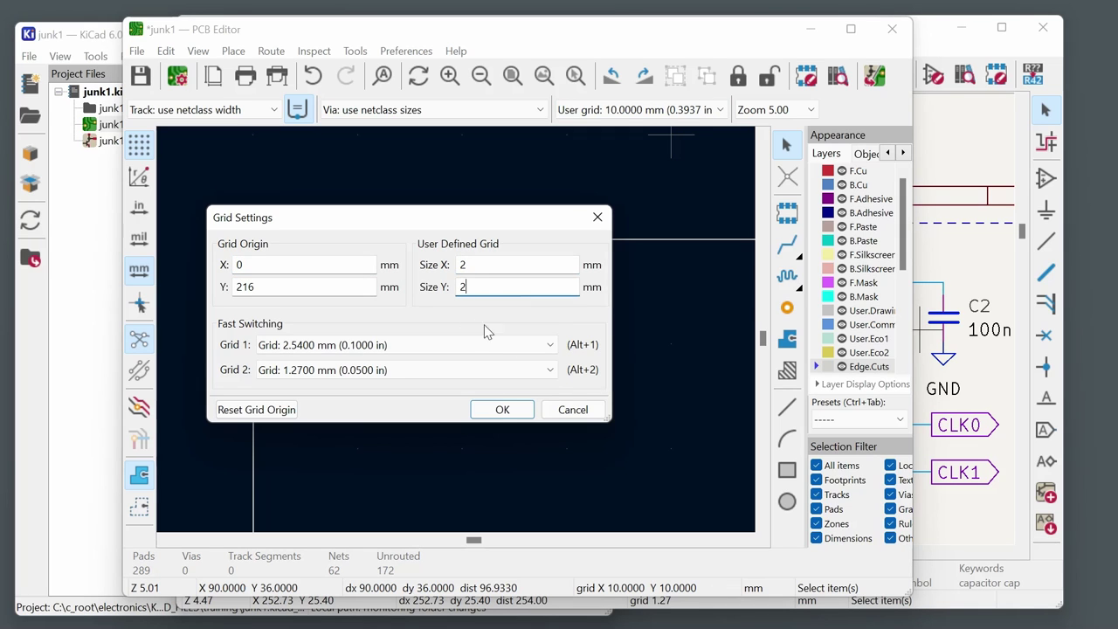
click(500, 412)
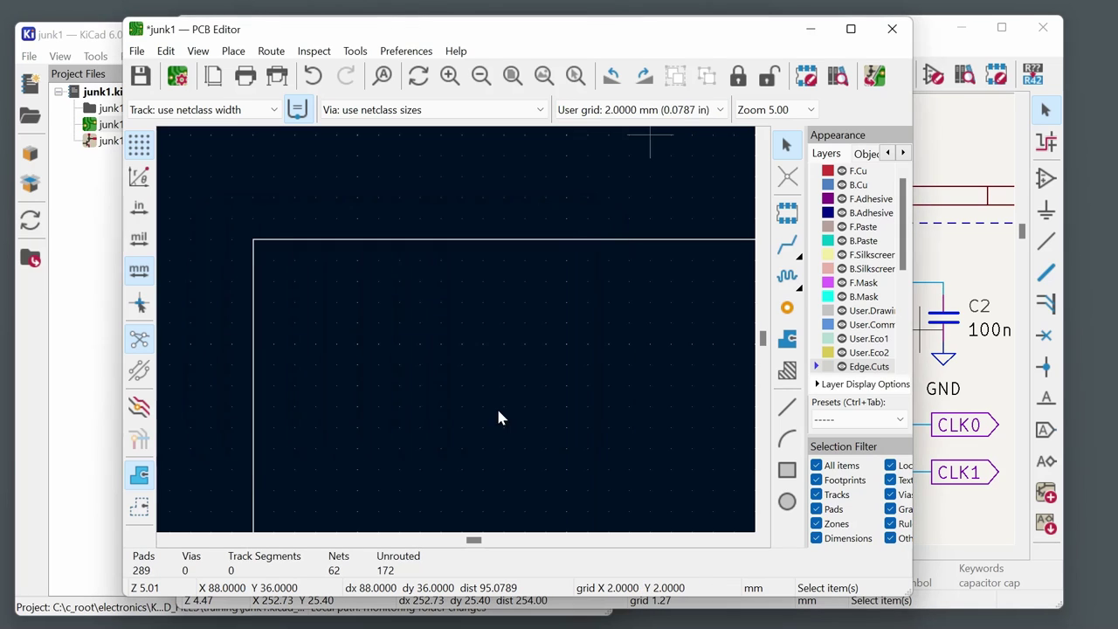
Draw a quarter-circle arc of 2 mm radius inside the upper-left corner of the board outline.
click(787, 438)
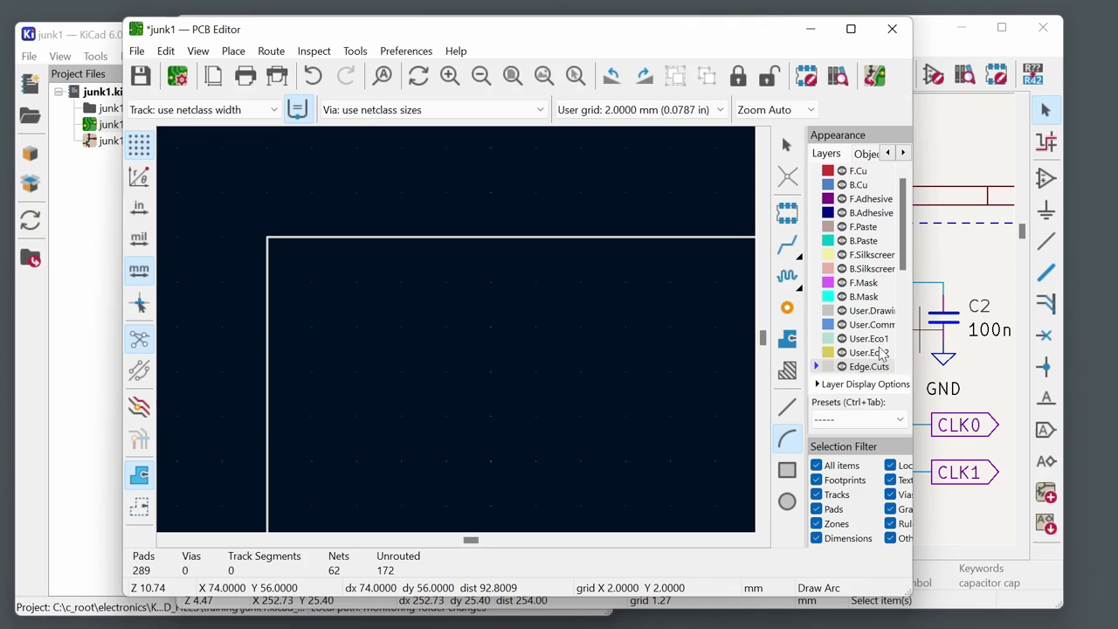
click(312, 282)
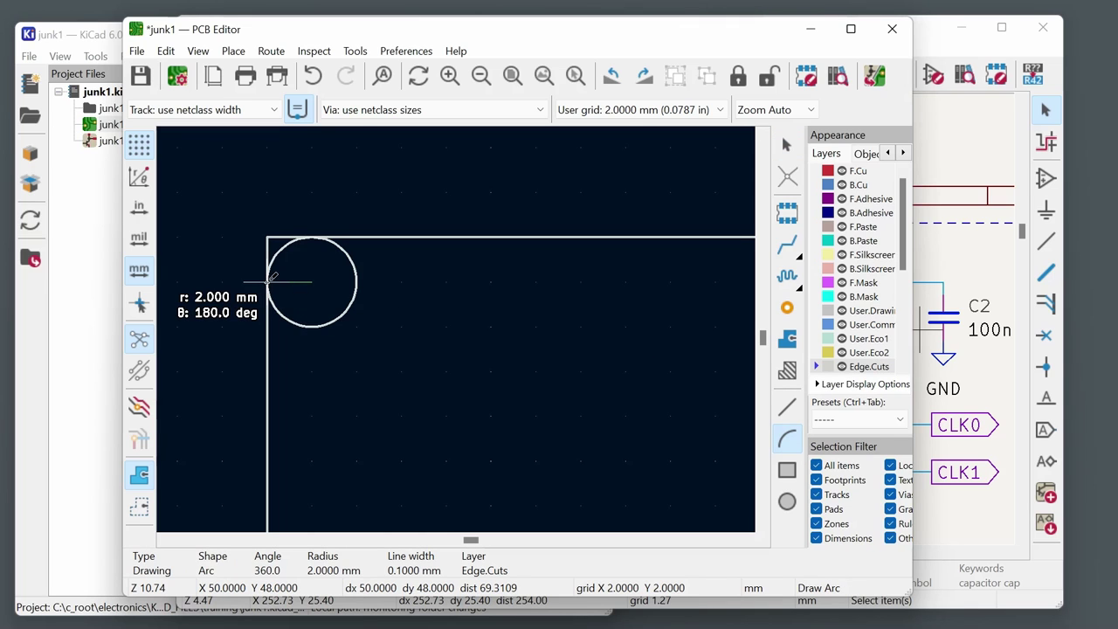
click(270, 281)
click(313, 236)
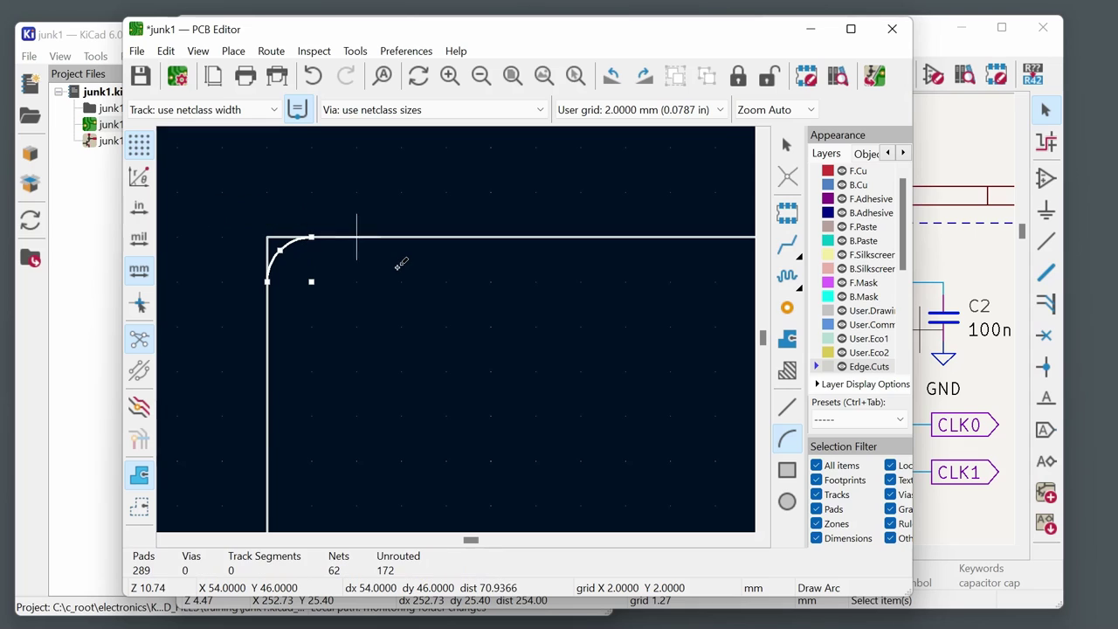
key(Escape)
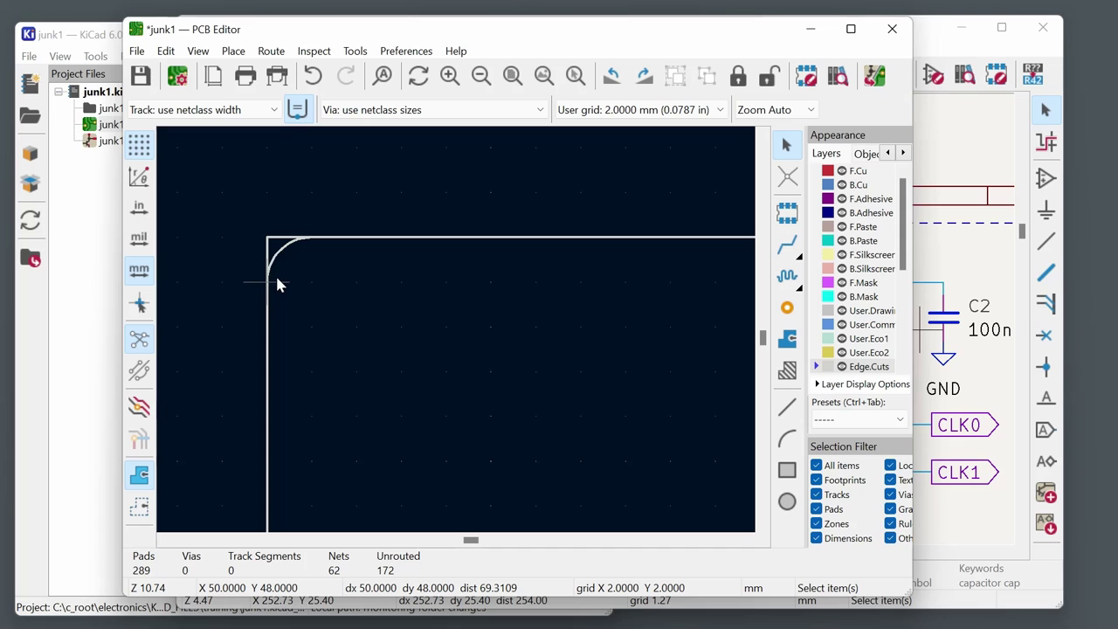
Review the line segment properties of the outline's left edge and accept the existing settings.
click(268, 257)
key(e)
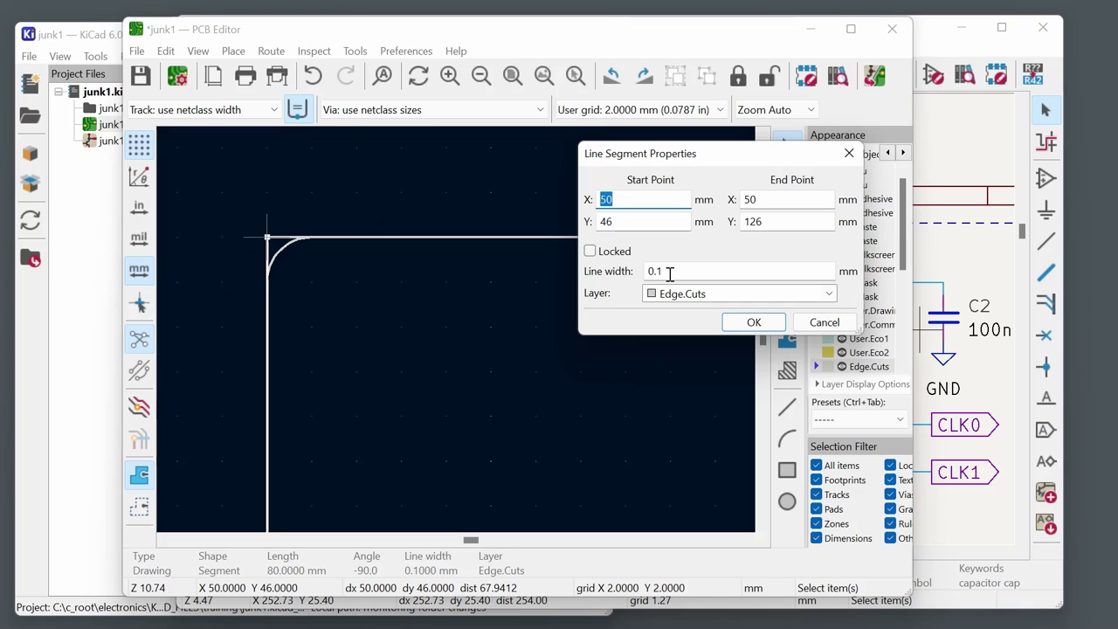
click(754, 322)
Set the drill/place file origin at the lower-left corner of the board outline.
scroll(378, 454, down, 8)
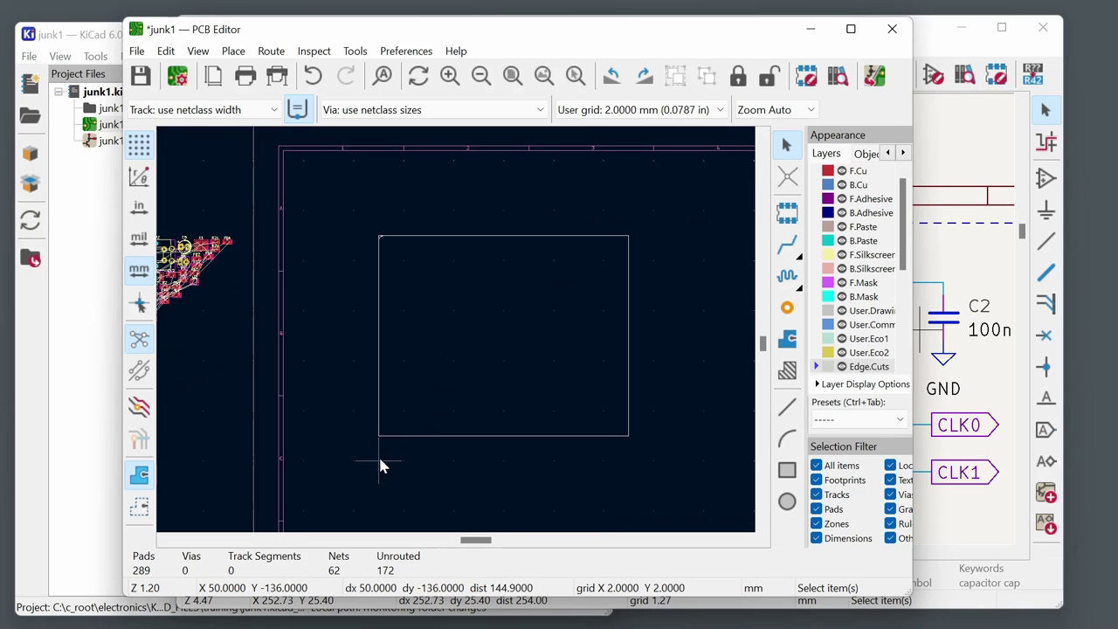
scroll(378, 444, up, 2)
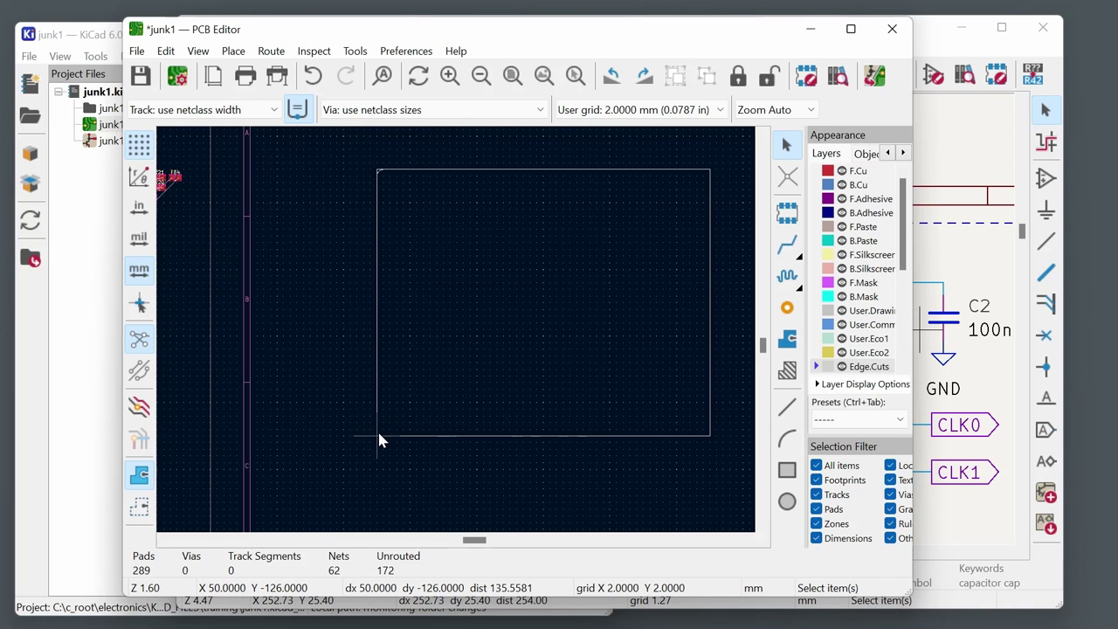
click(234, 52)
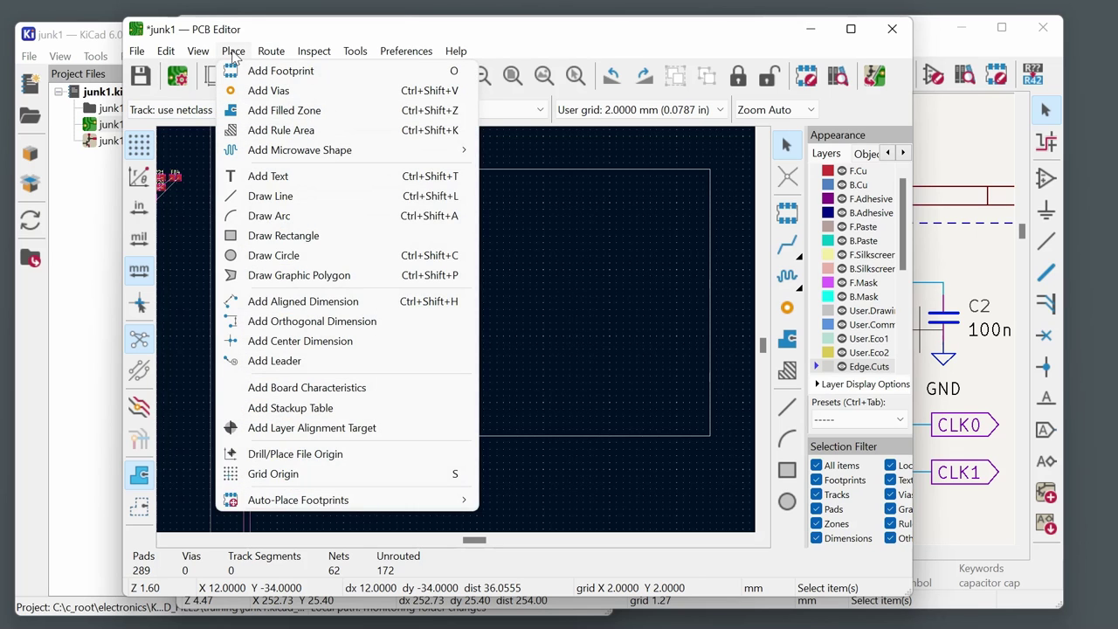
click(319, 461)
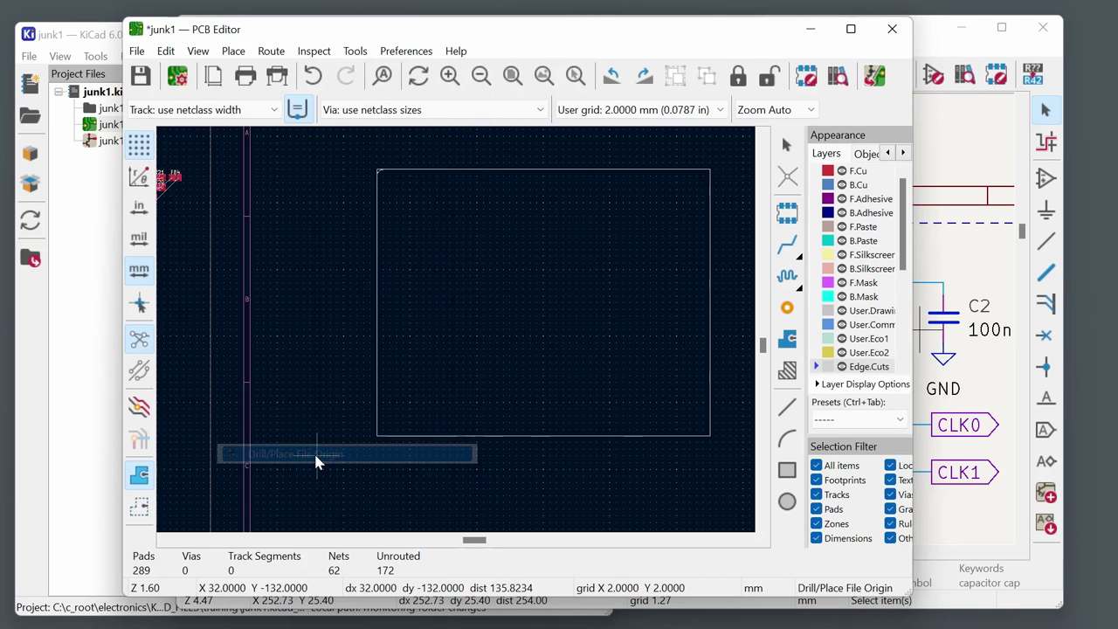
scroll(378, 411, up, 5)
scroll(367, 441, up, 3)
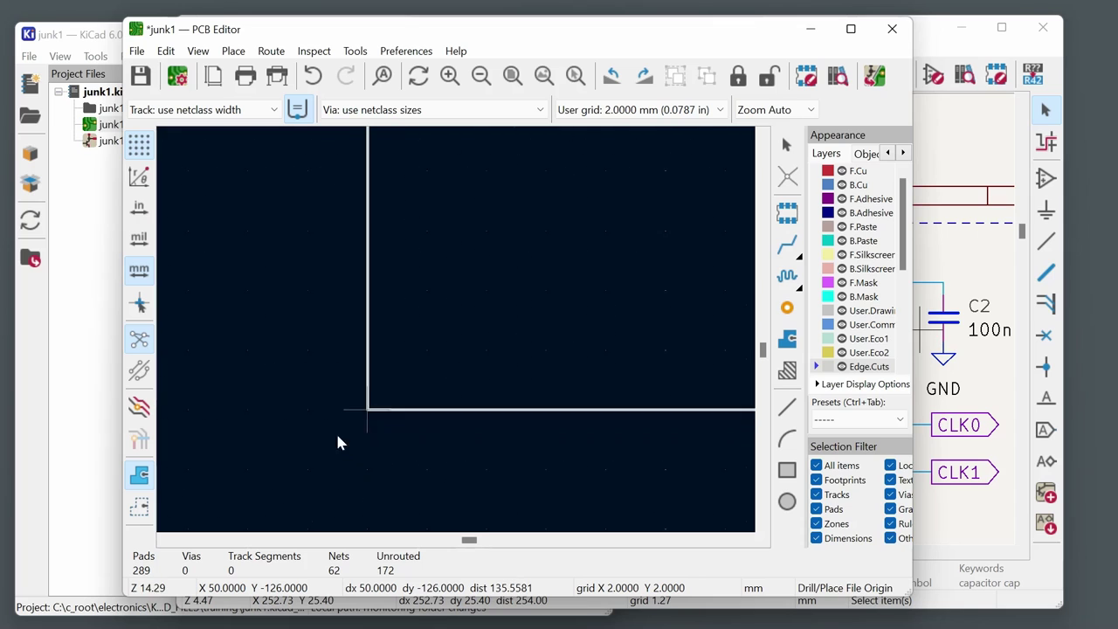
click(374, 406)
scroll(327, 432, down, 4)
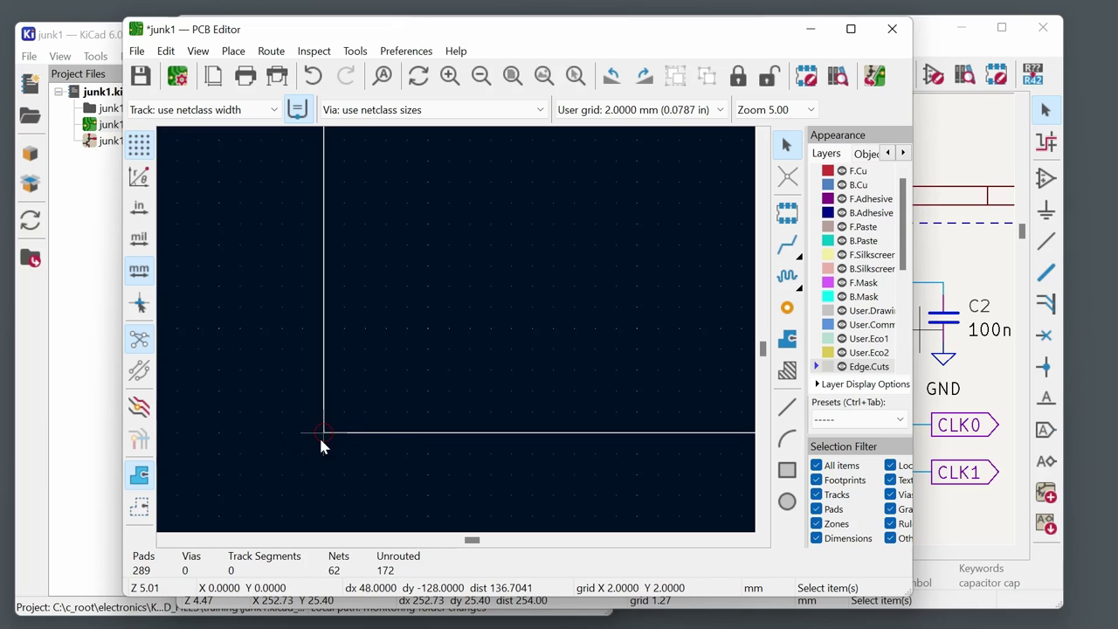
scroll(267, 463, down, 1)
scroll(295, 440, down, 4)
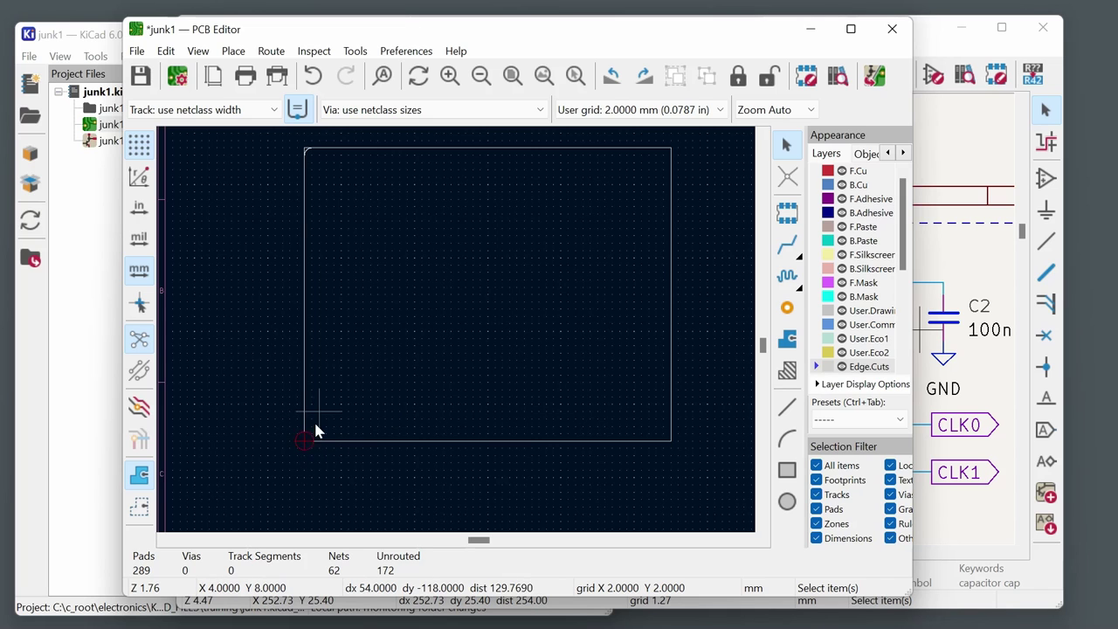
Move the Pi Pico footprint U2 into the left half of the board outline and rotate it to 90 degrees.
scroll(306, 441, down, 5)
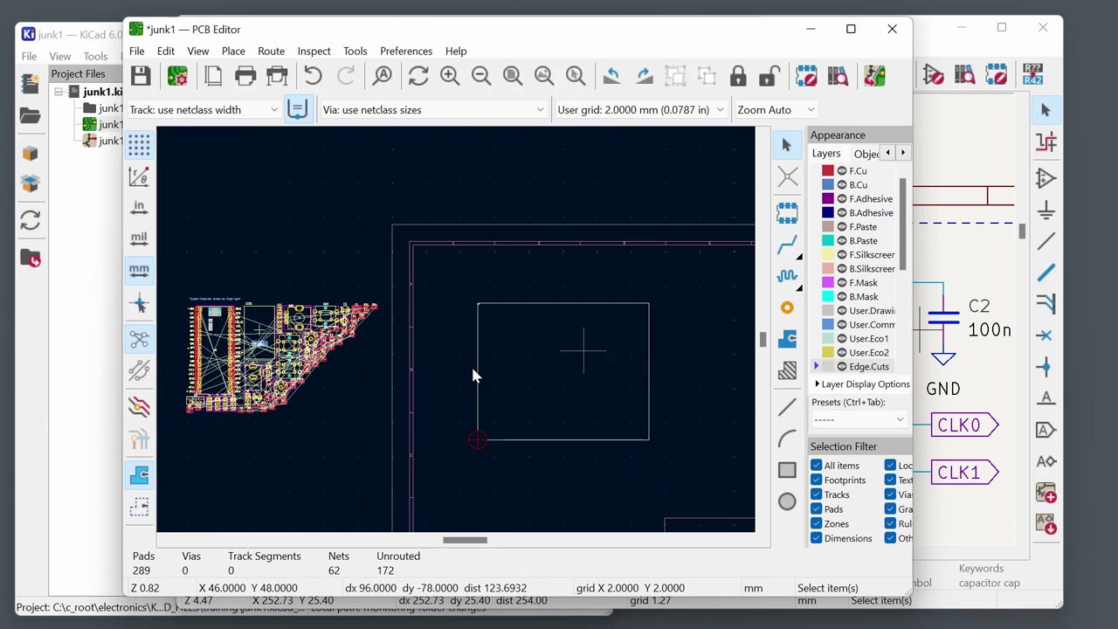
scroll(209, 354, up, 4)
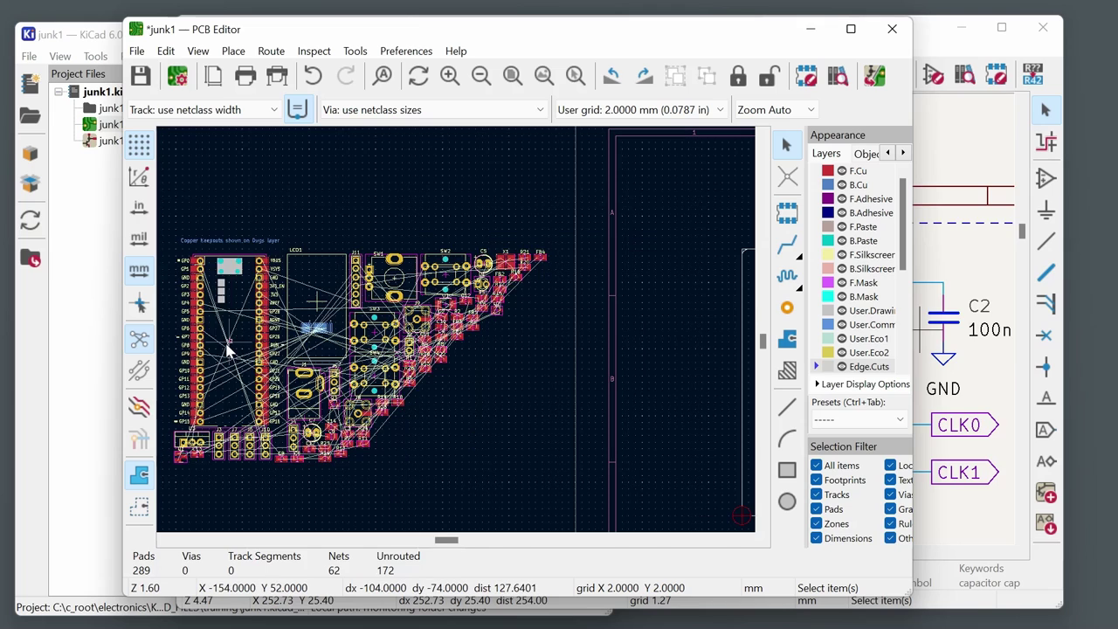
click(223, 343)
drag(233, 345, 683, 341)
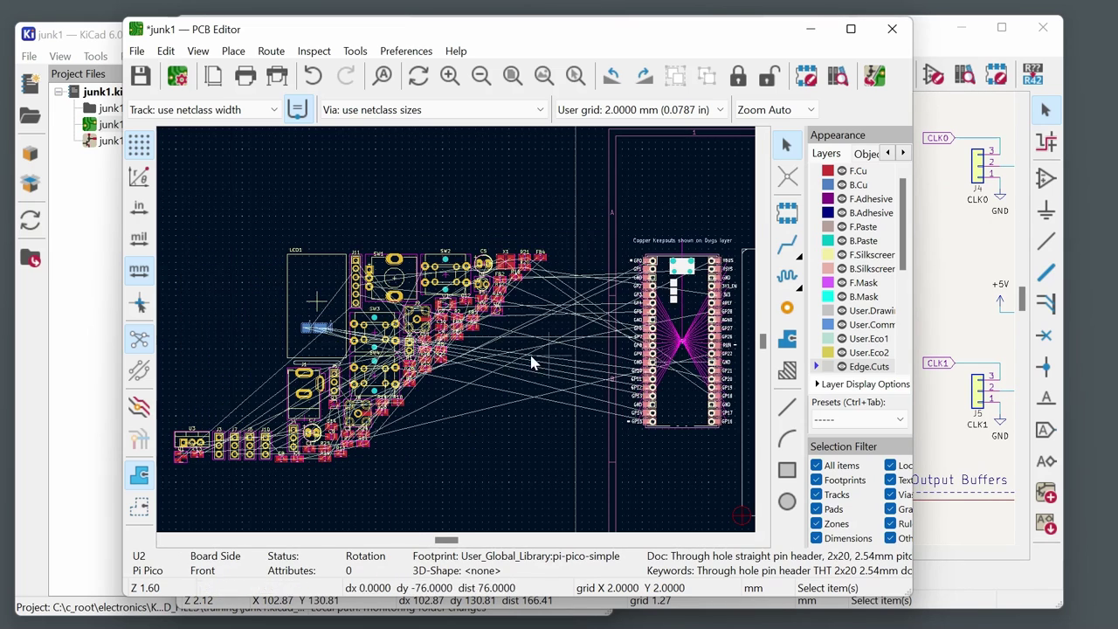
scroll(403, 352, down, 4)
scroll(685, 391, up, 4)
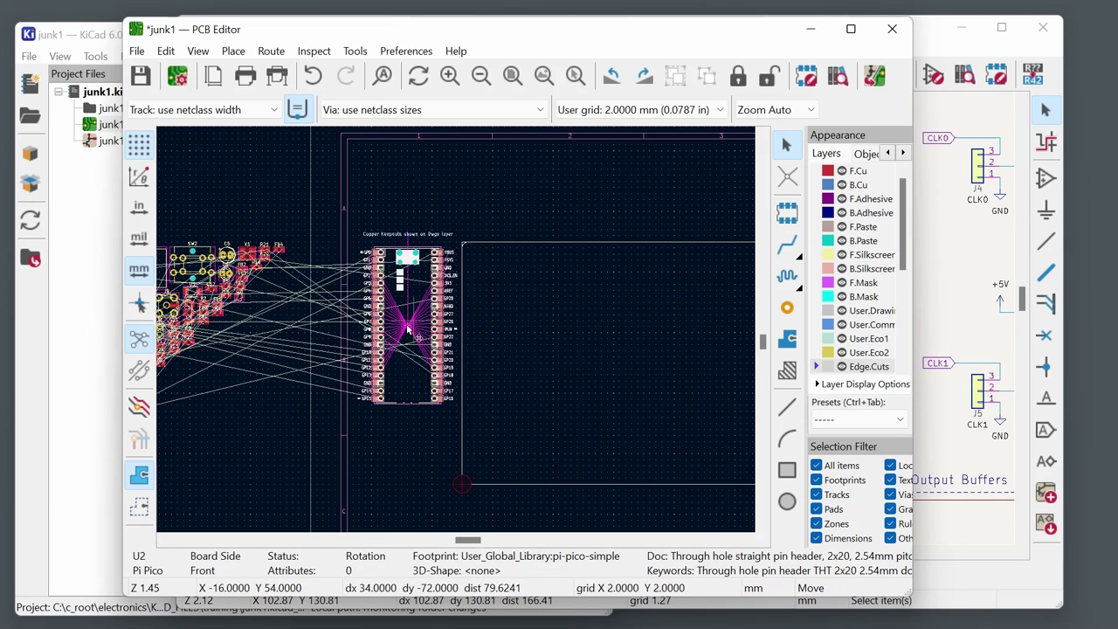
middle_drag(414, 336, 537, 371)
key(r)
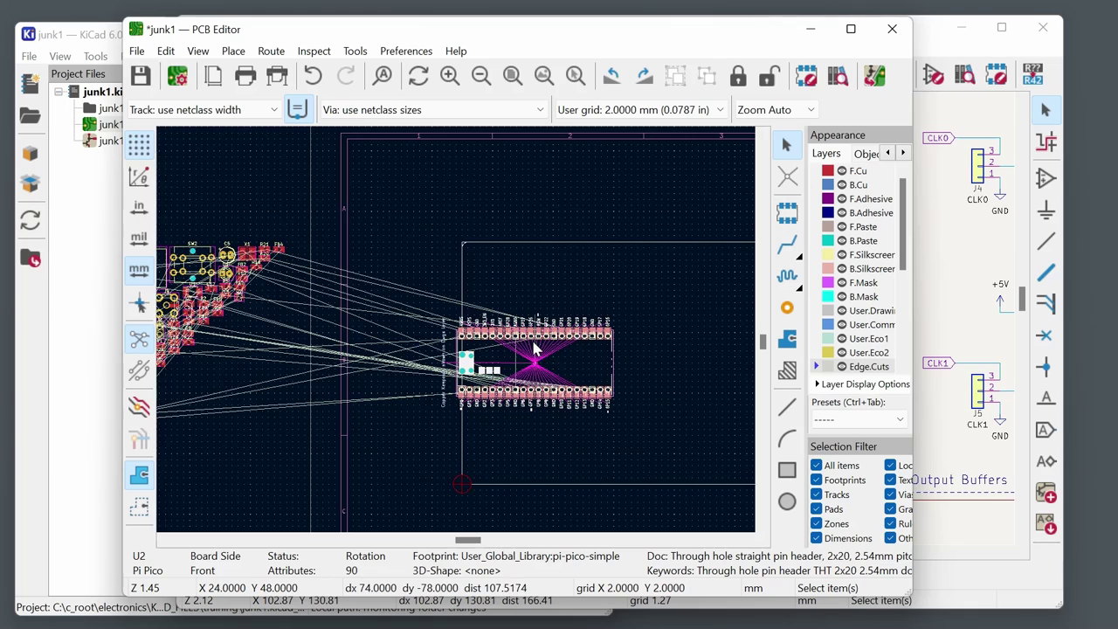
scroll(536, 349, up, 4)
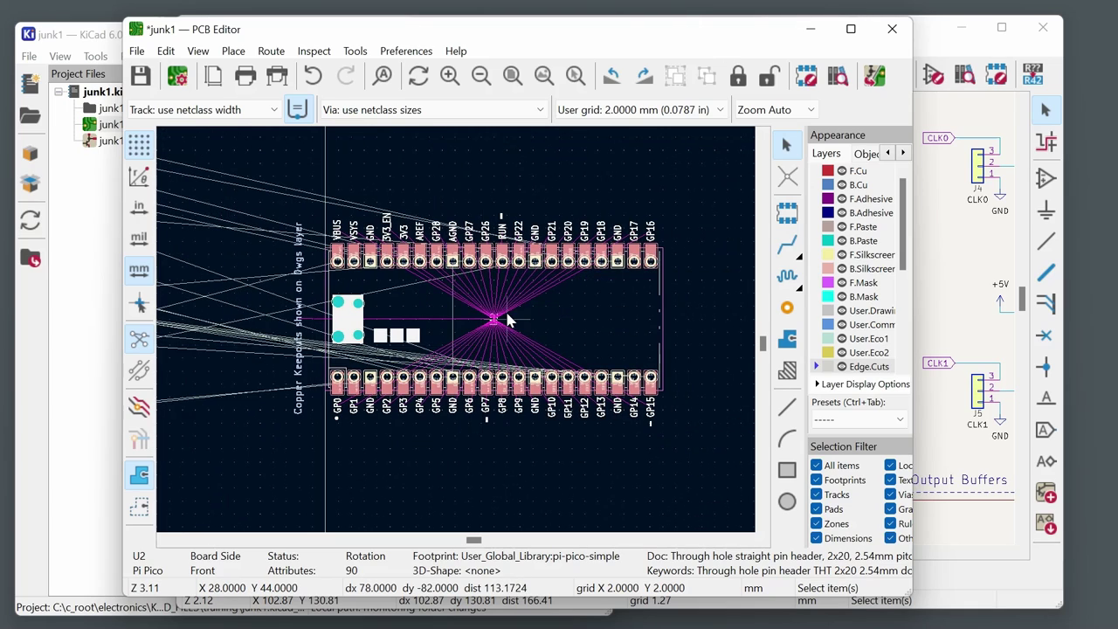
Move the display footprint LCD1 inside the board outline, to the right of U2.
scroll(597, 301, down, 5)
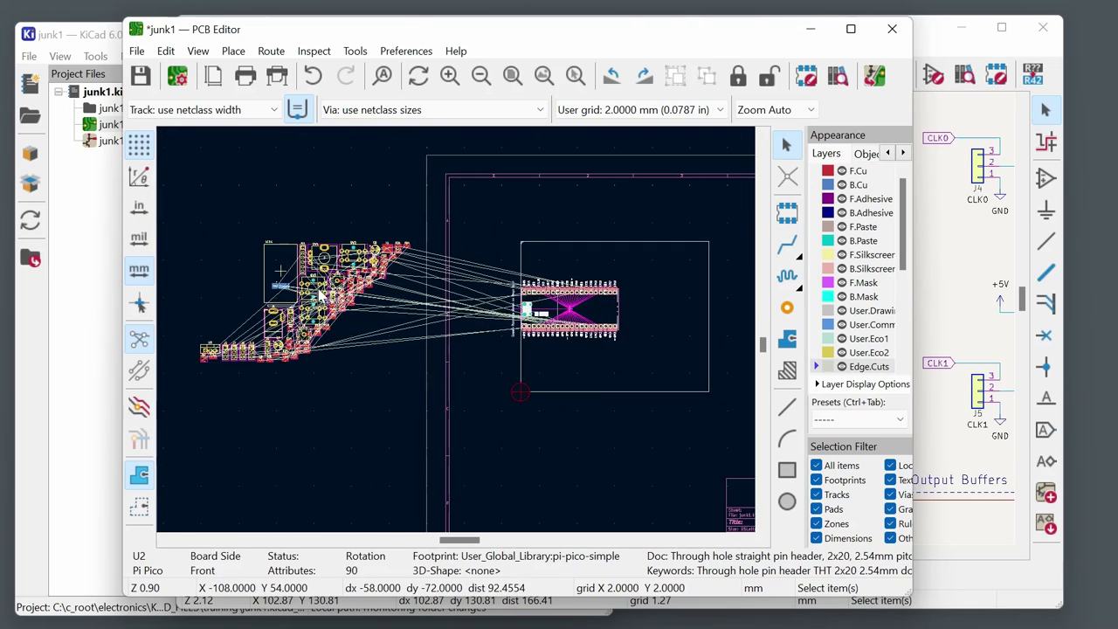
click(279, 272)
key(m)
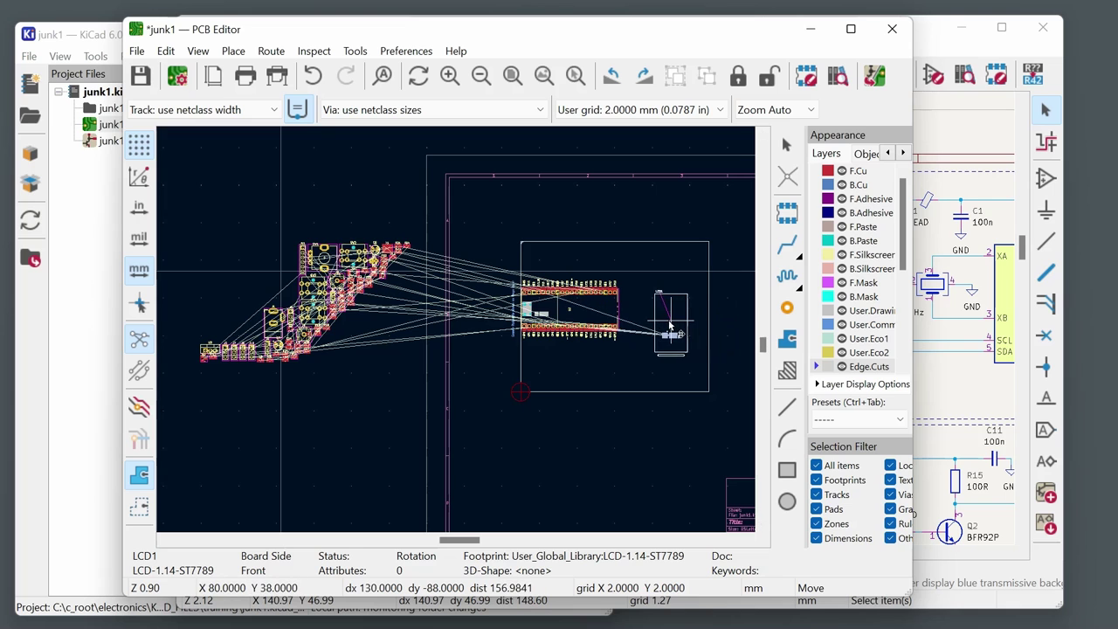
click(670, 326)
scroll(665, 323, up, 10)
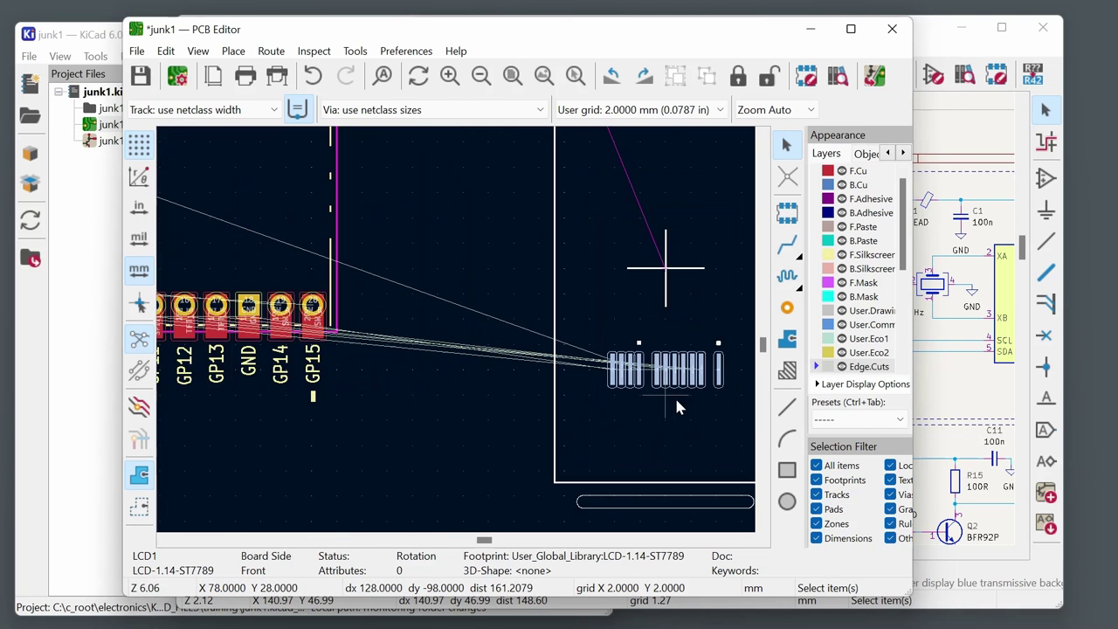
scroll(654, 396, up, 2)
scroll(741, 502, down, 1)
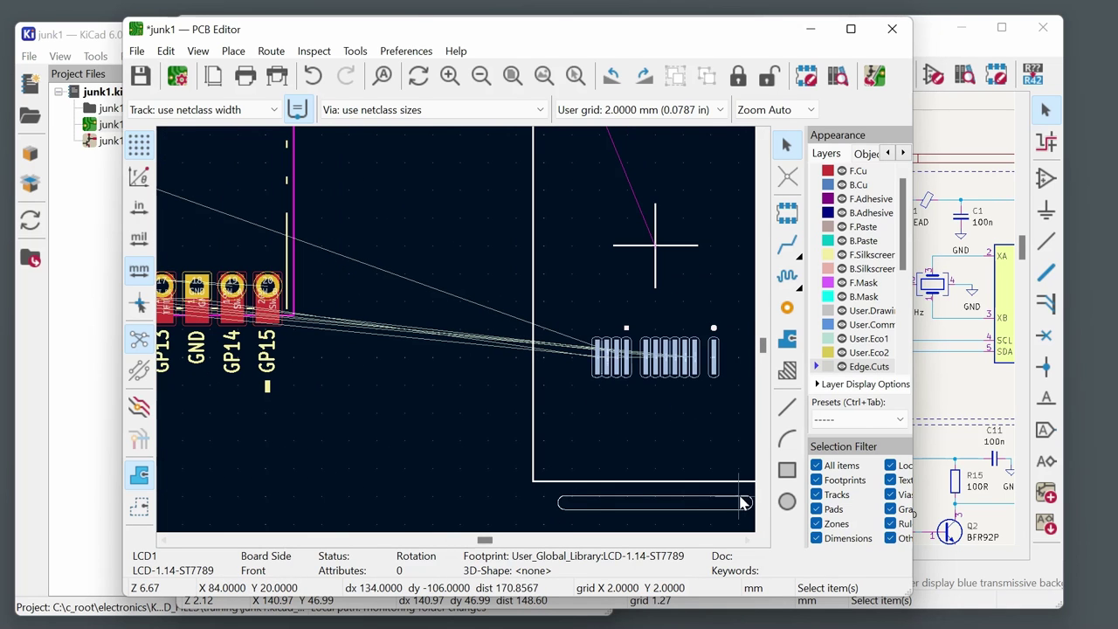
scroll(688, 403, down, 4)
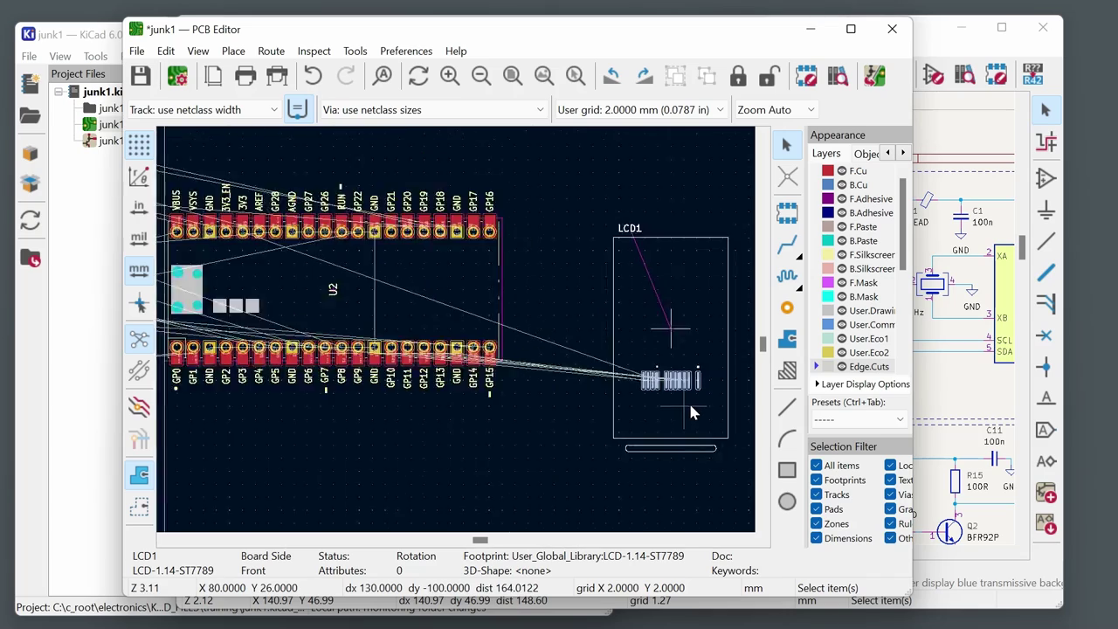
Place the rotary encoder SW1 below U2 near the board's lower-left corner, rotated to 90 degrees.
scroll(688, 410, down, 4)
scroll(271, 252, up, 2)
drag(273, 252, 585, 422)
scroll(671, 450, up, 2)
key(r)
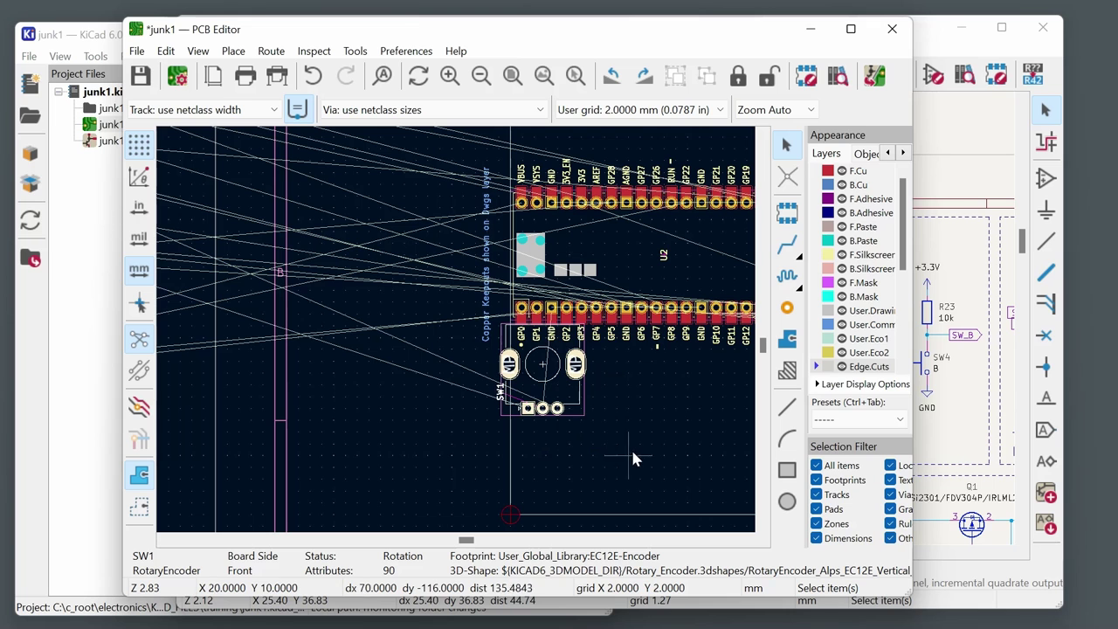
drag(545, 366, 593, 427)
scroll(272, 397, down, 2)
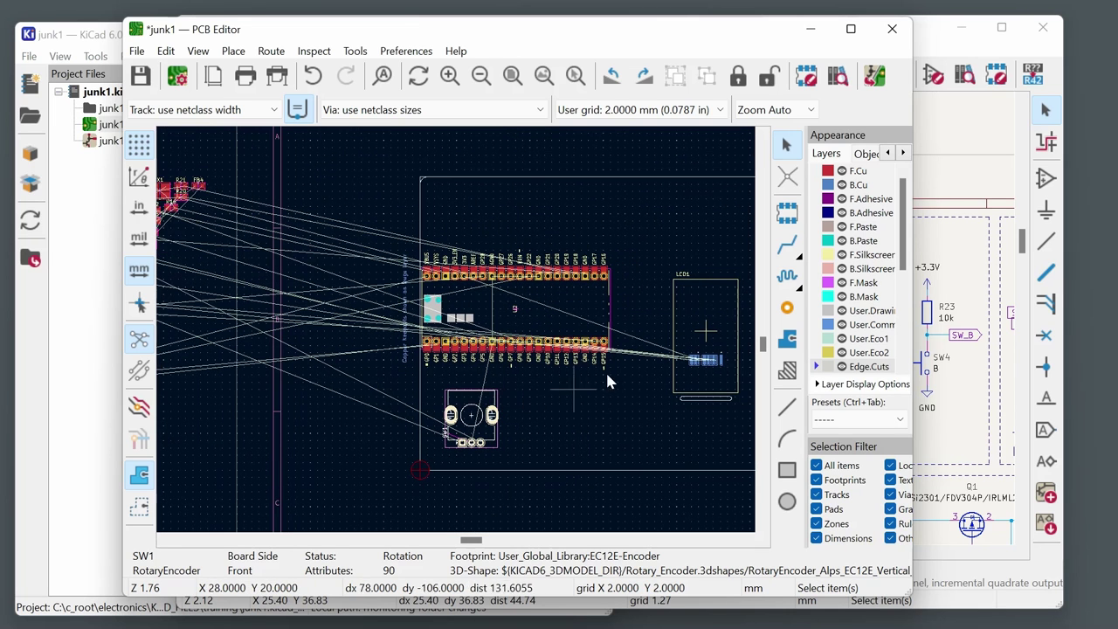
Move the tact switch SW2 onto the board, just right of the rotary encoder SW1.
scroll(550, 397, down, 2)
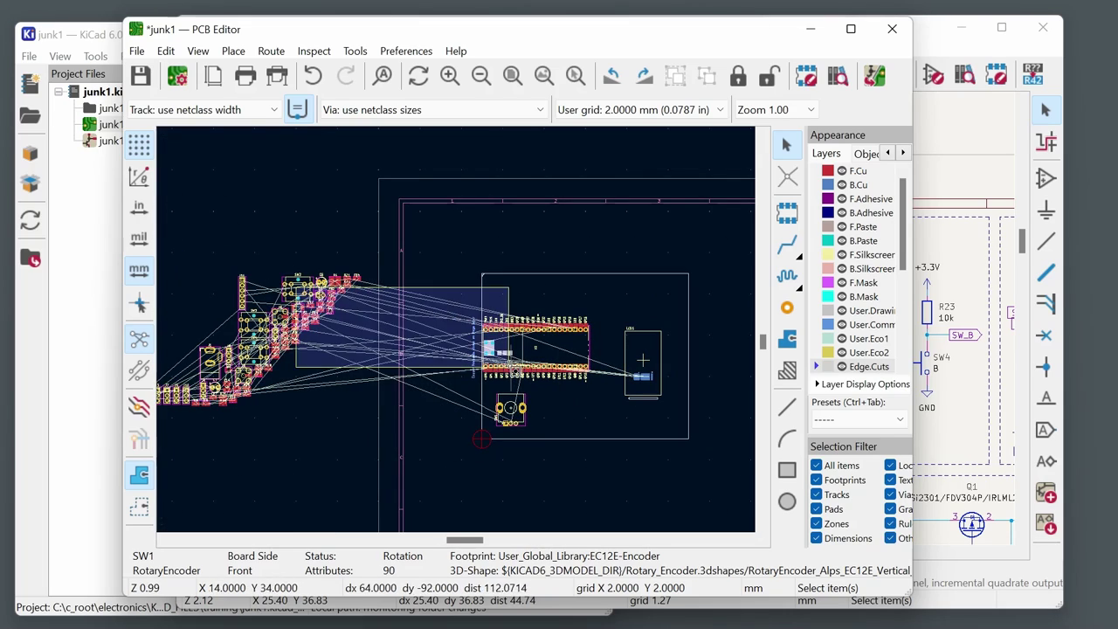
drag(295, 287, 550, 417)
click(552, 416)
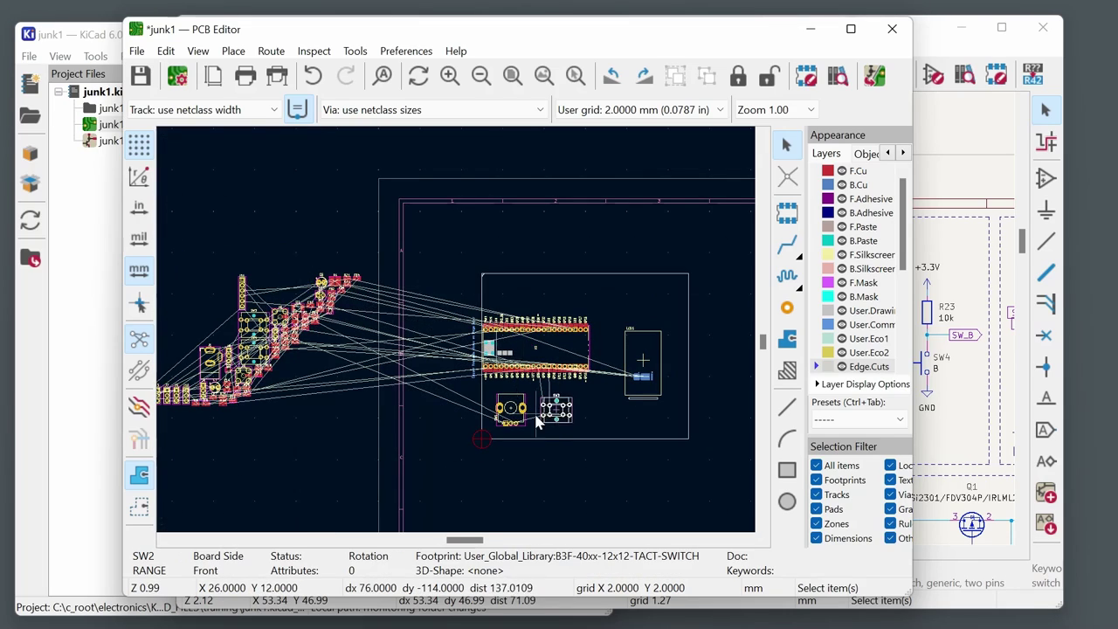
Set the rotary encoder SW1's position to X 20 mm and Y 10 mm in its footprint properties.
scroll(552, 416, up, 4)
scroll(385, 360, up, 1)
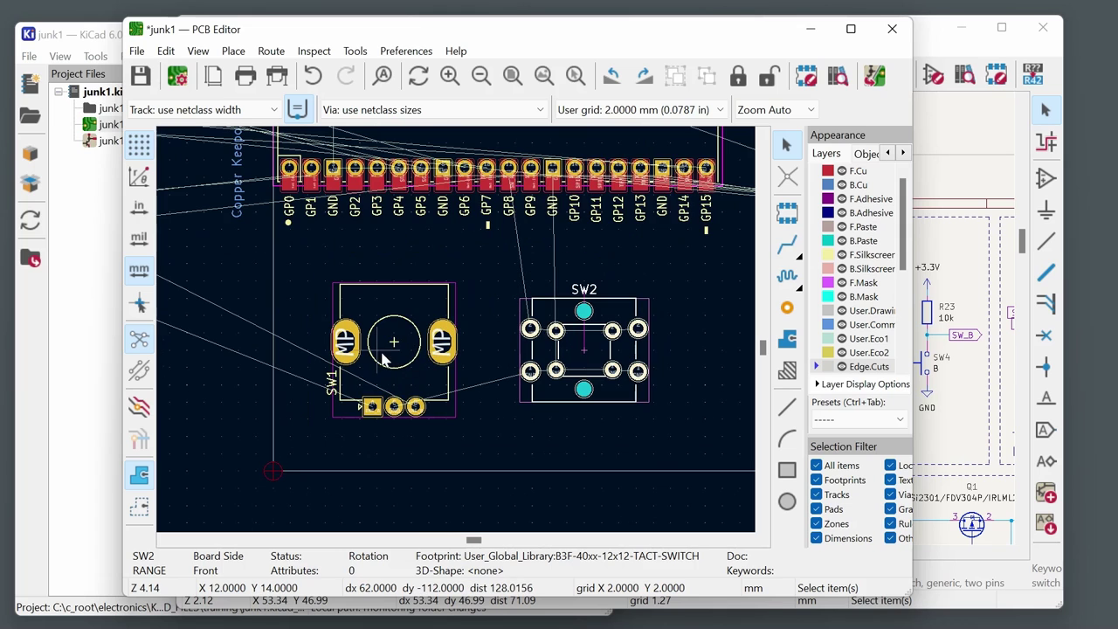
click(394, 348)
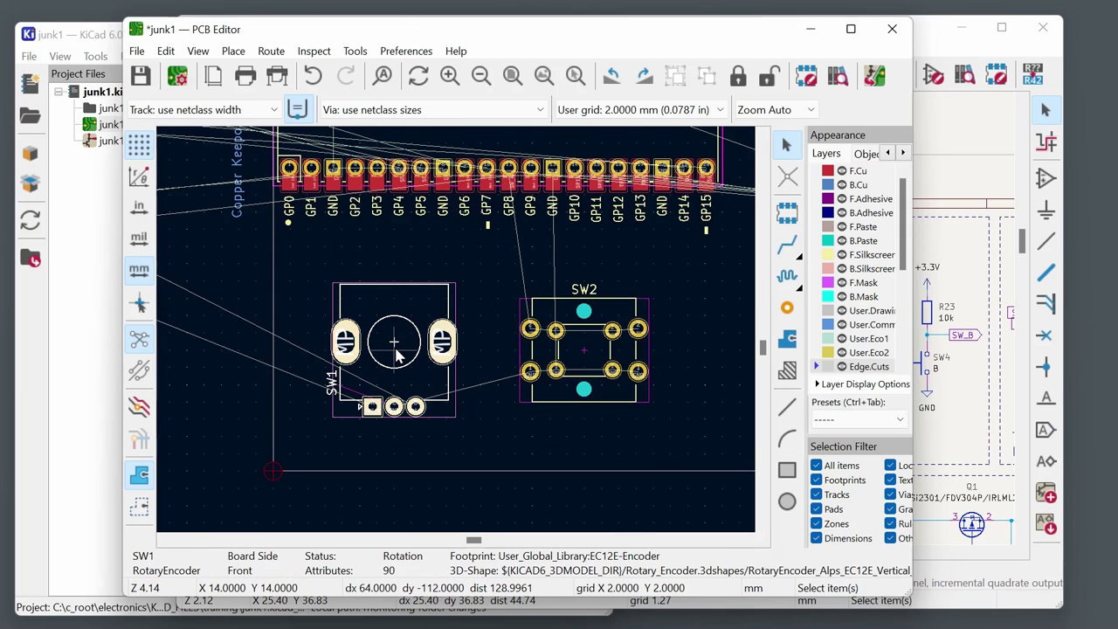
double_click(396, 354)
drag(275, 497, 332, 511)
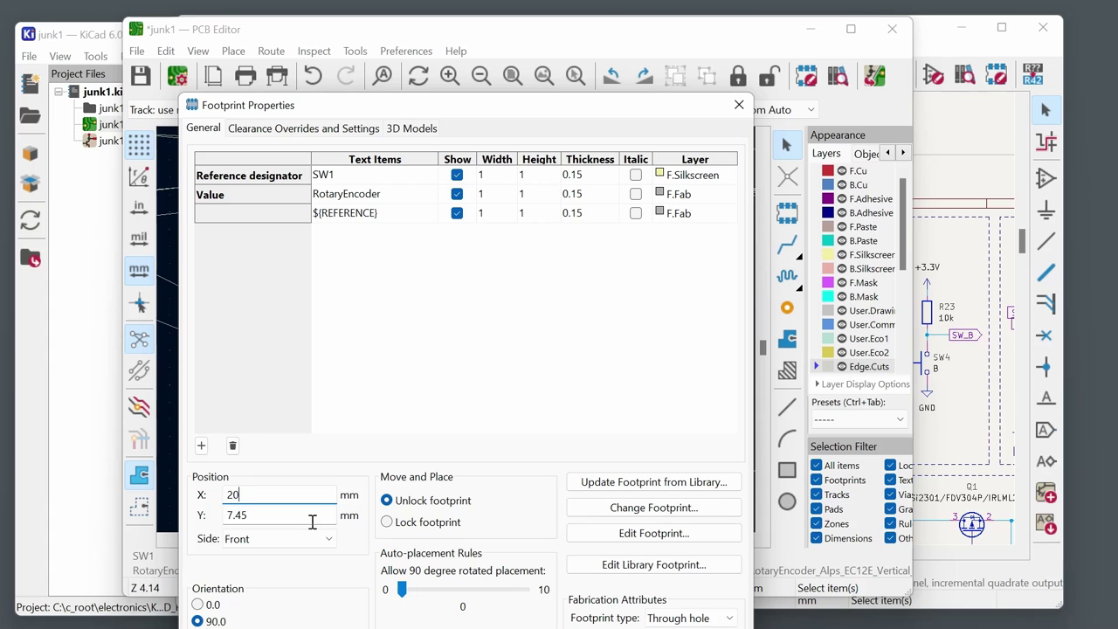
key(Tab)
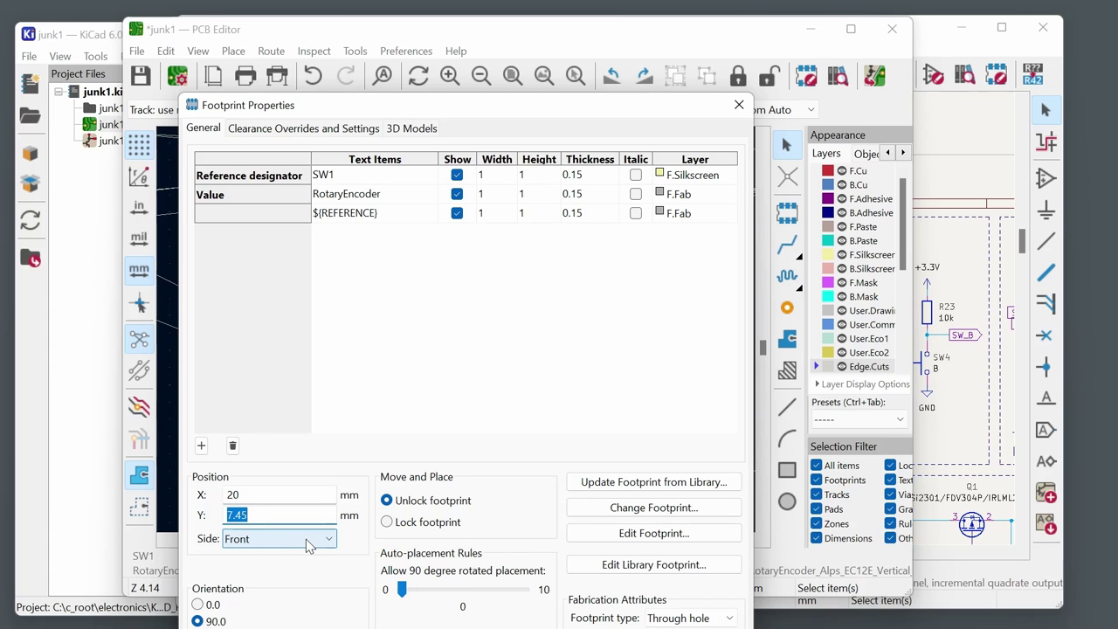
text(10)
drag(537, 113, 548, 4)
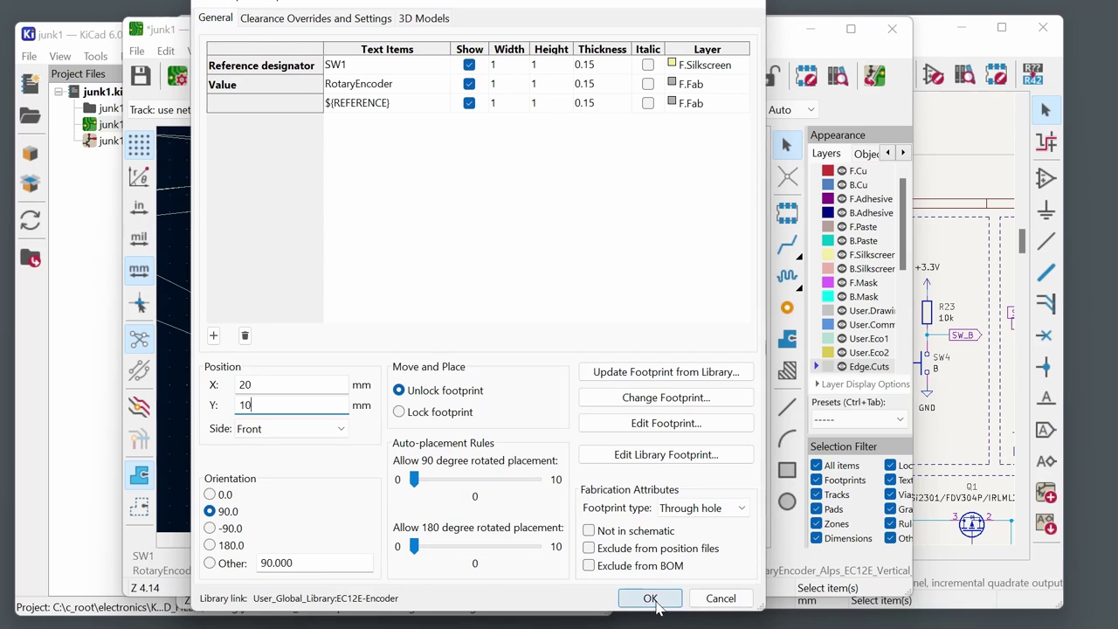
click(650, 598)
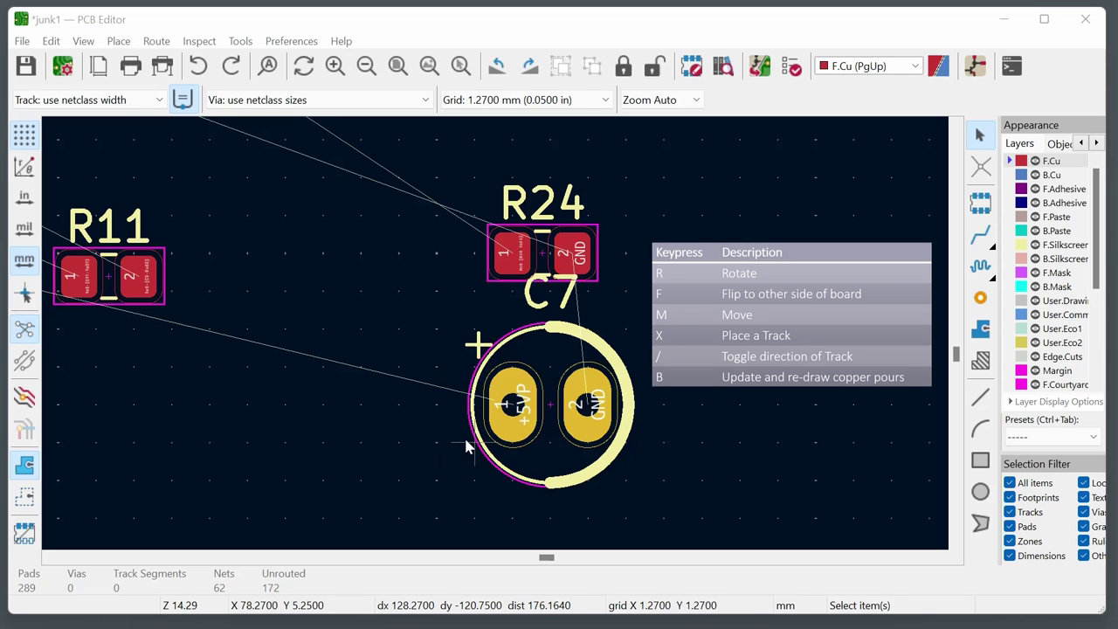
Rotate resistor R11 in repeated quarter turns, ending at a 90-degree orientation.
click(551, 402)
click(109, 282)
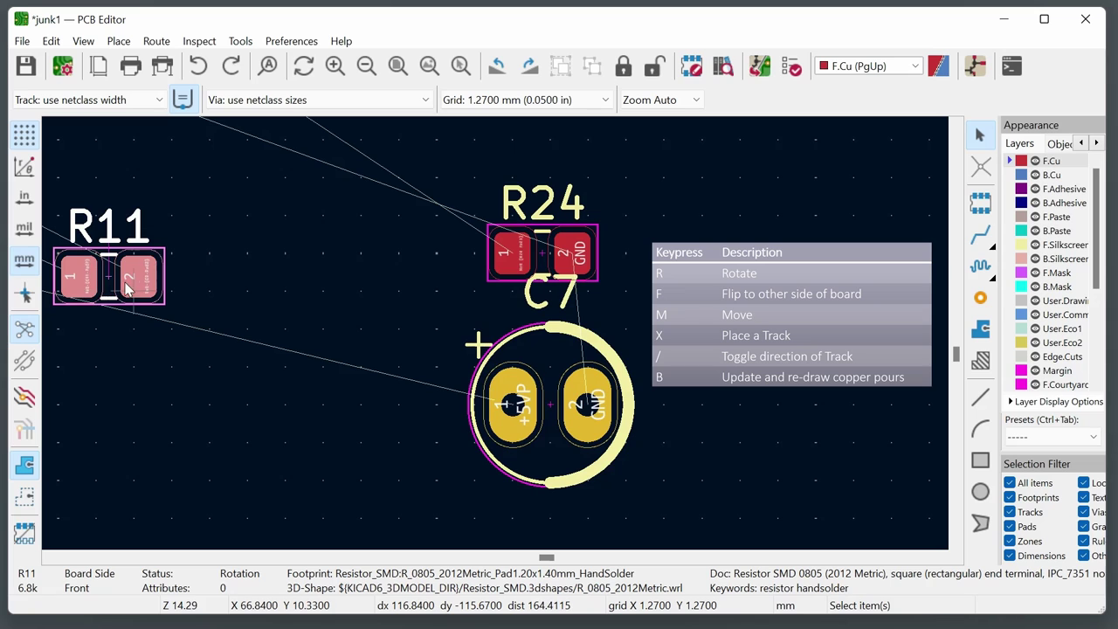
key(r)
key(r)
key(r)
key(r)
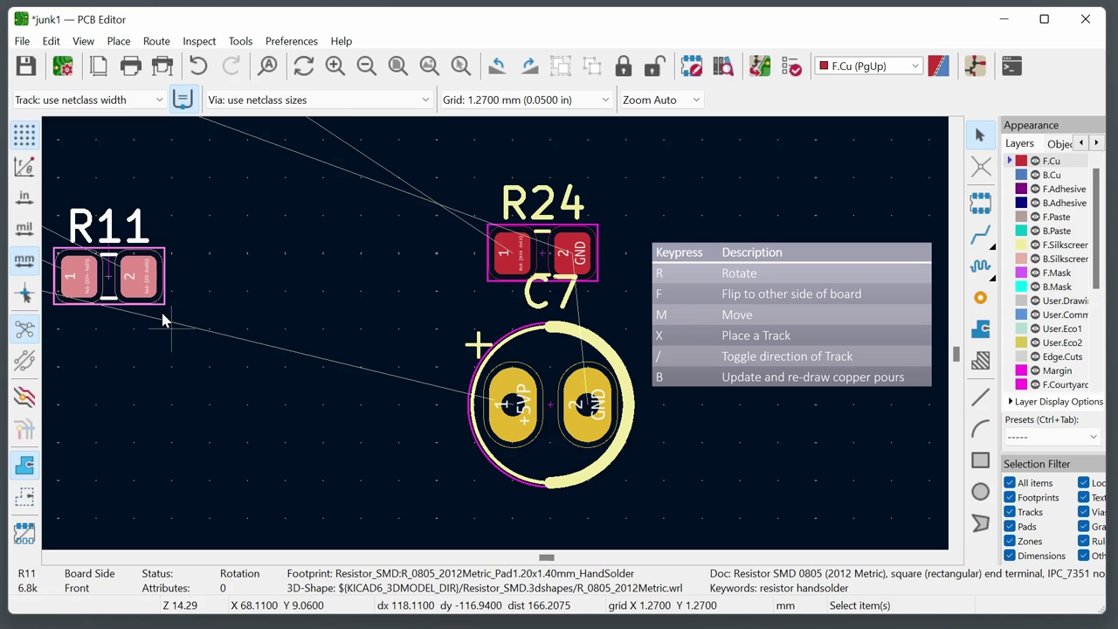
key(r)
click(186, 382)
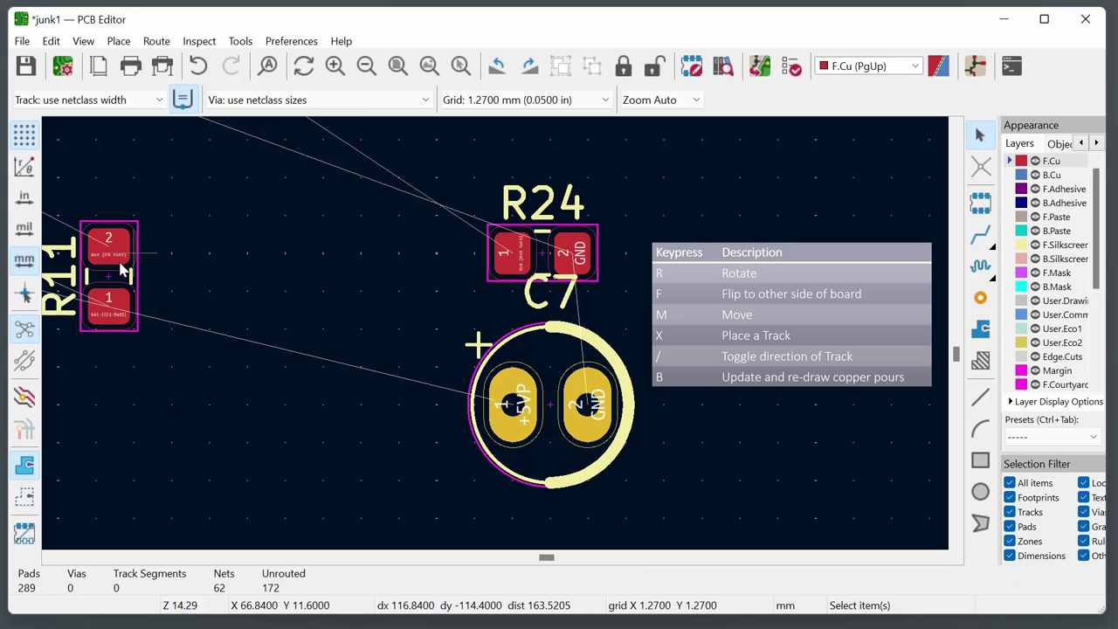
Flip resistor R11 to the back side of the board.
click(120, 296)
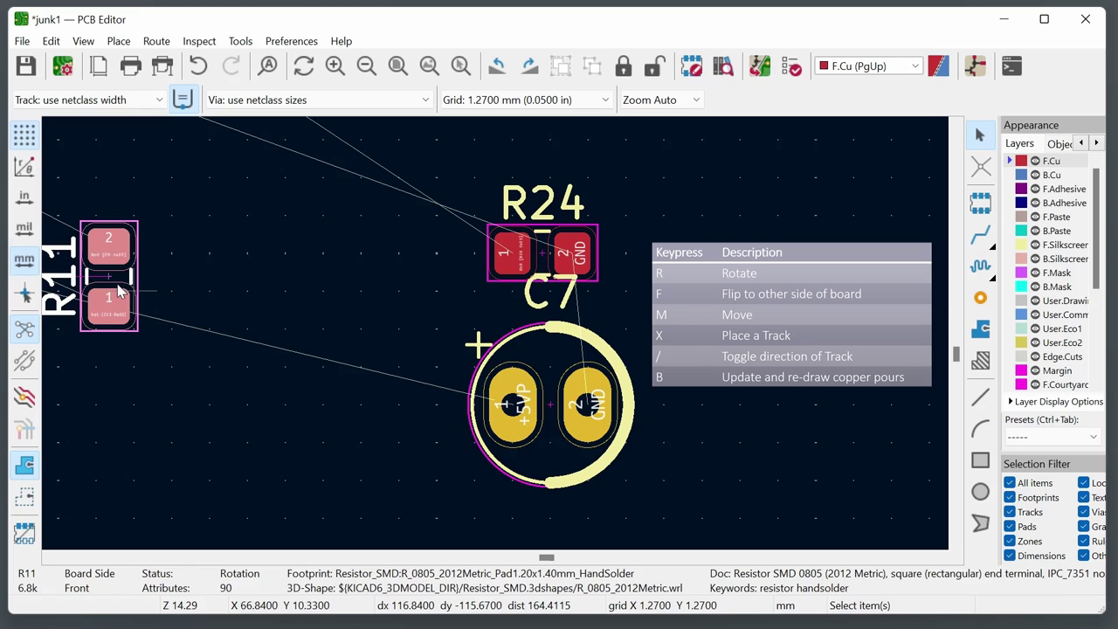
key(f)
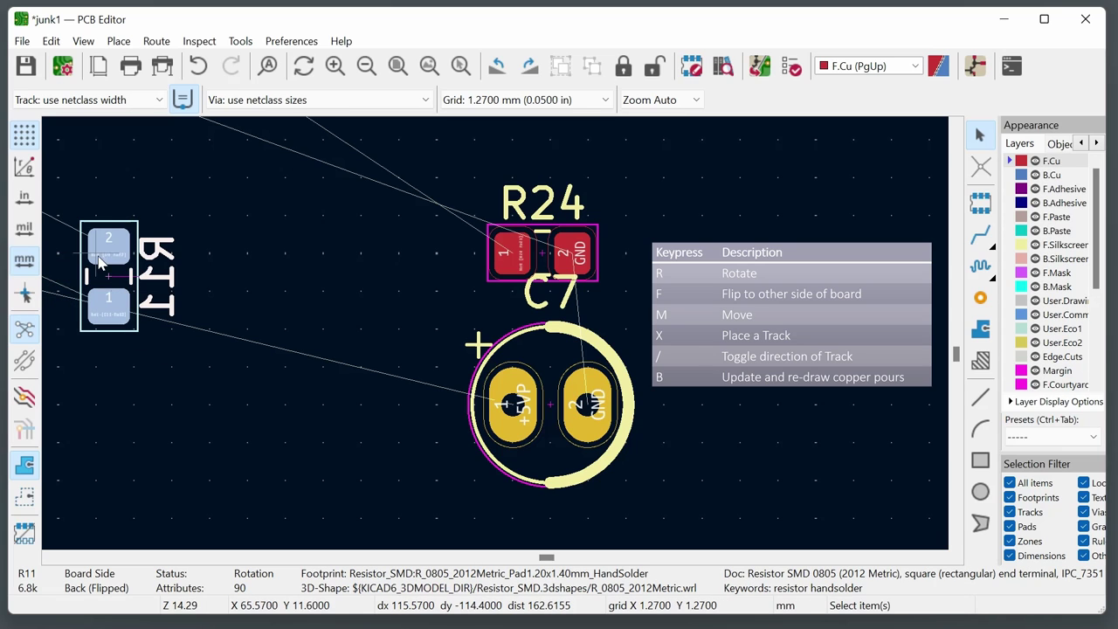
click(201, 440)
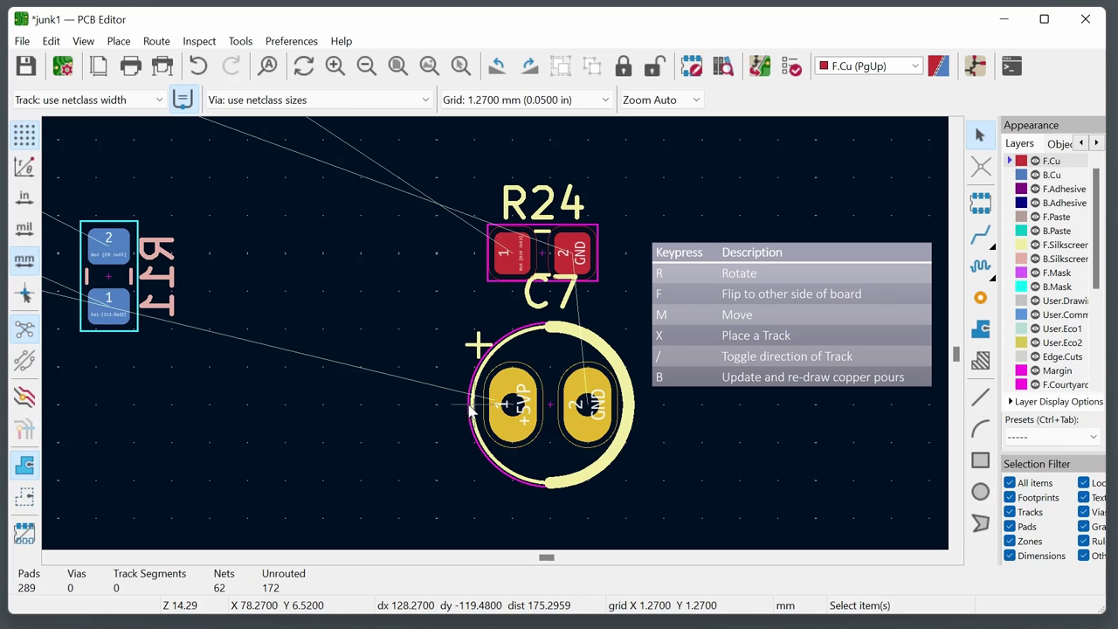
Route a trial F.Cu track from capacitor C7's +5VP pad, with 45-degree corners, to above resistor R11, and undo it.
click(512, 412)
key(x)
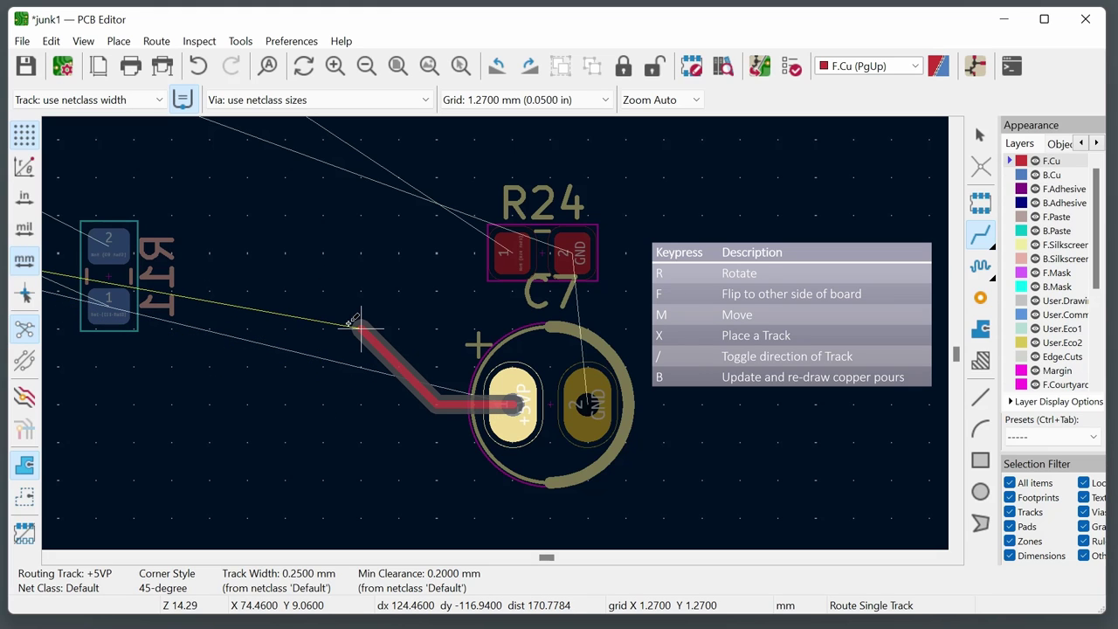
key(slash)
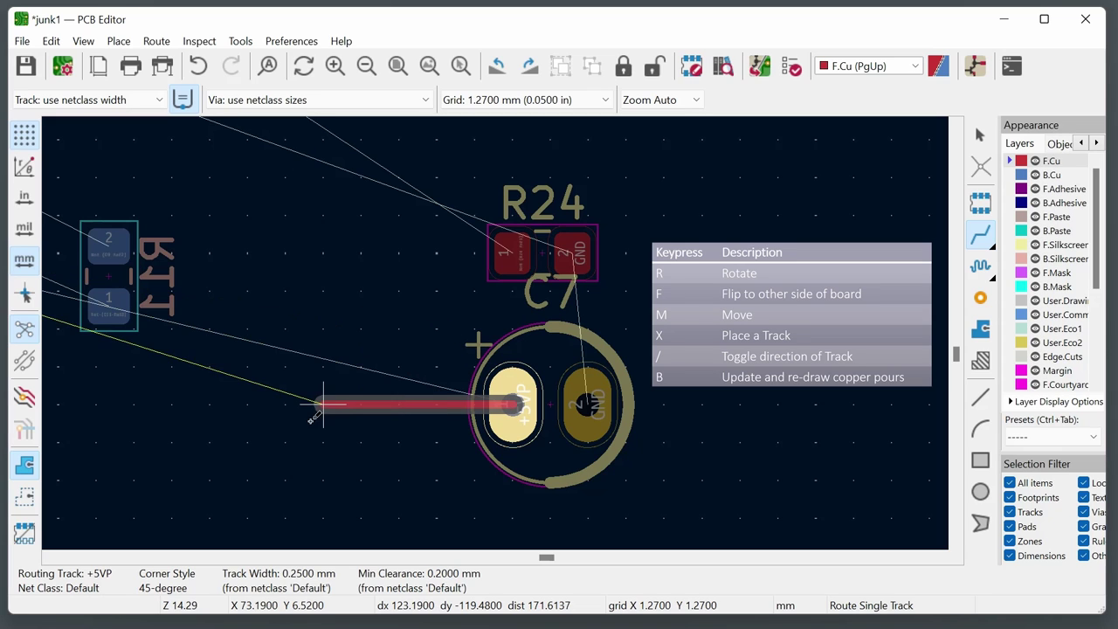
click(285, 365)
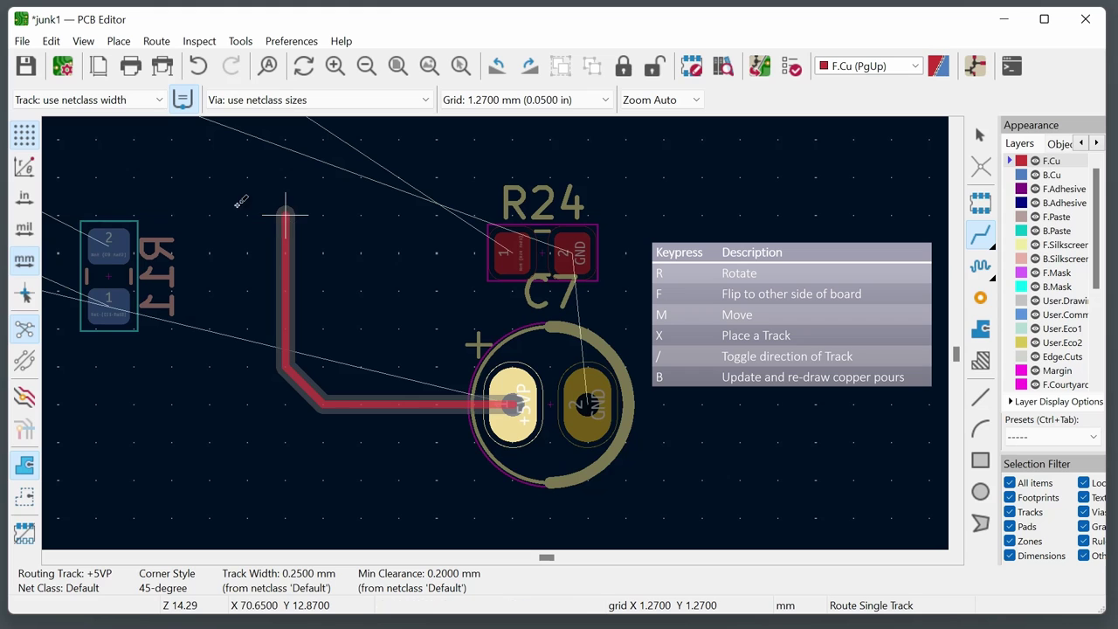
click(173, 179)
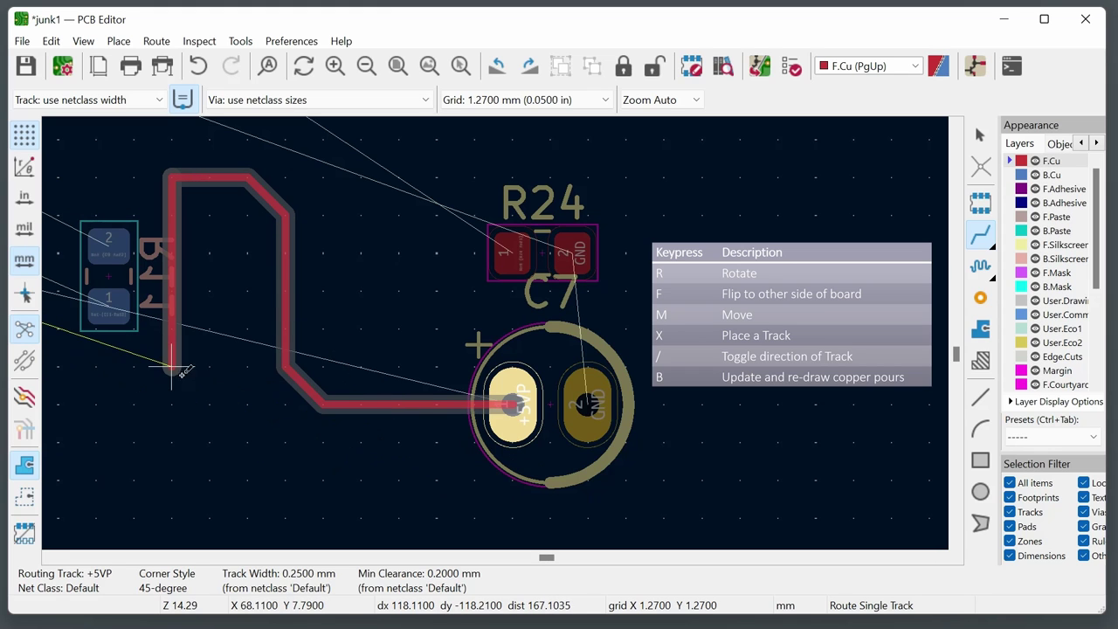
key(Escape)
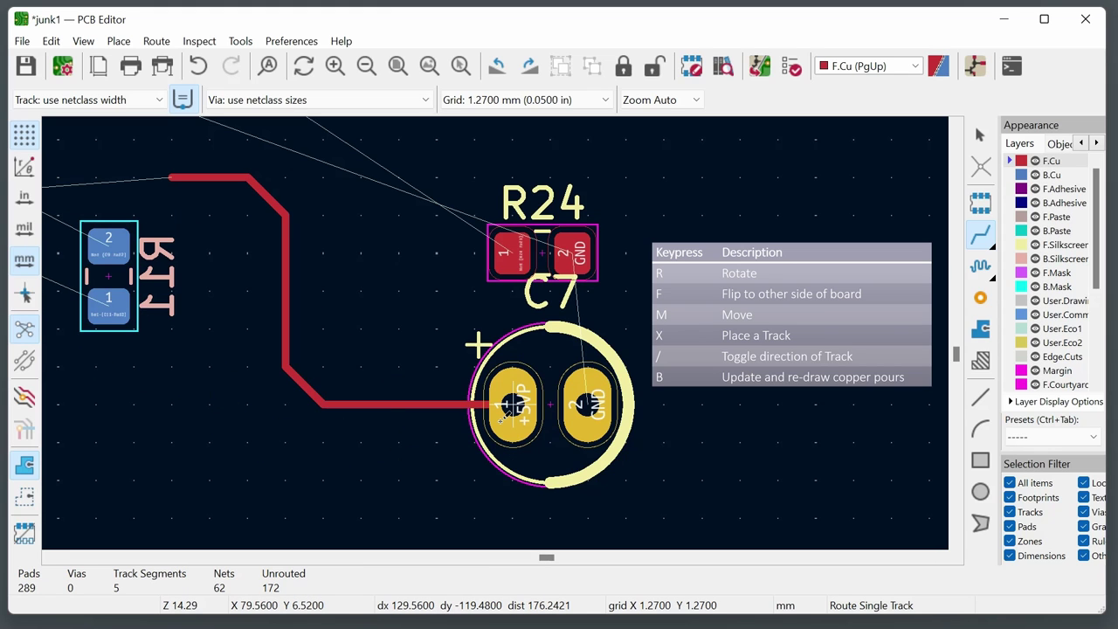
key(ctrl+z)
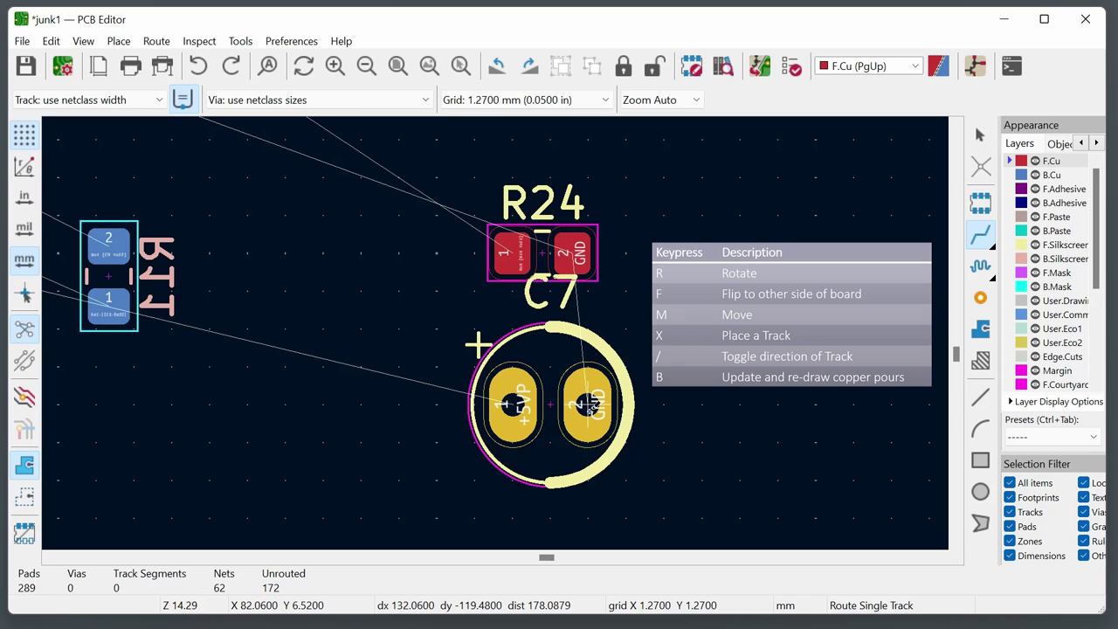
key(Escape)
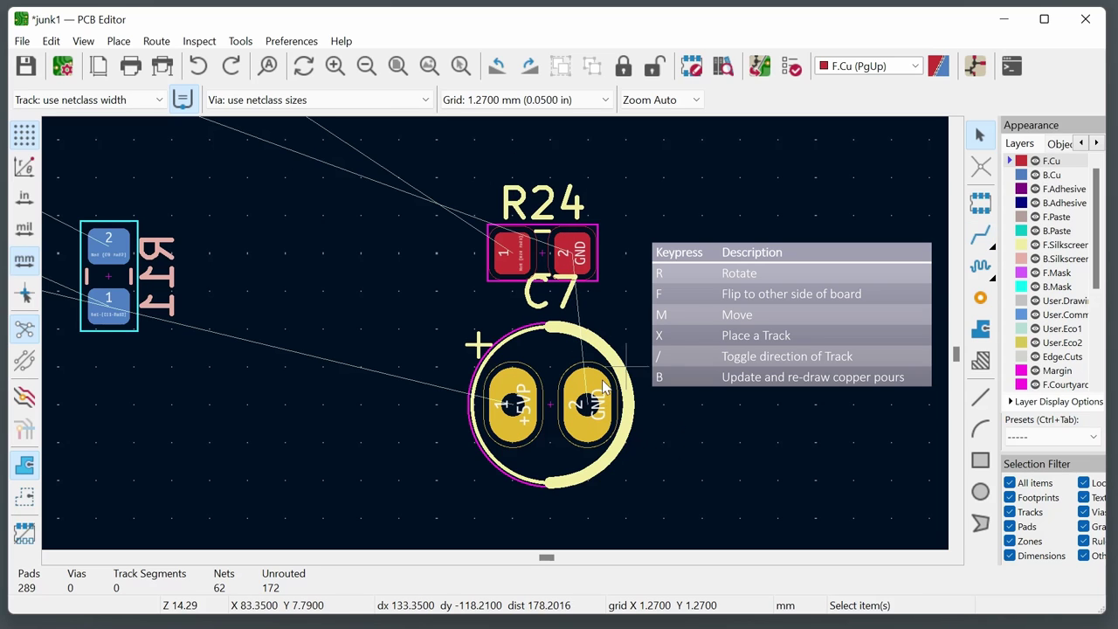
Move resistor R24 by its centre to the grid point at X 82.08 mm, Y 11.6 mm, above capacitor C7.
click(544, 255)
key(m)
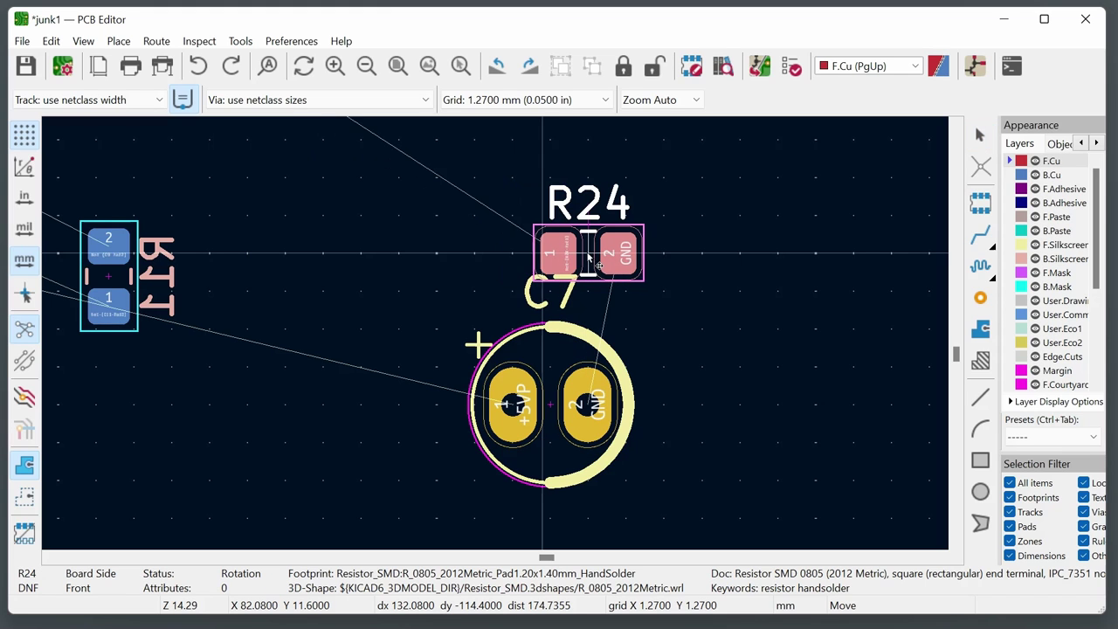
click(591, 255)
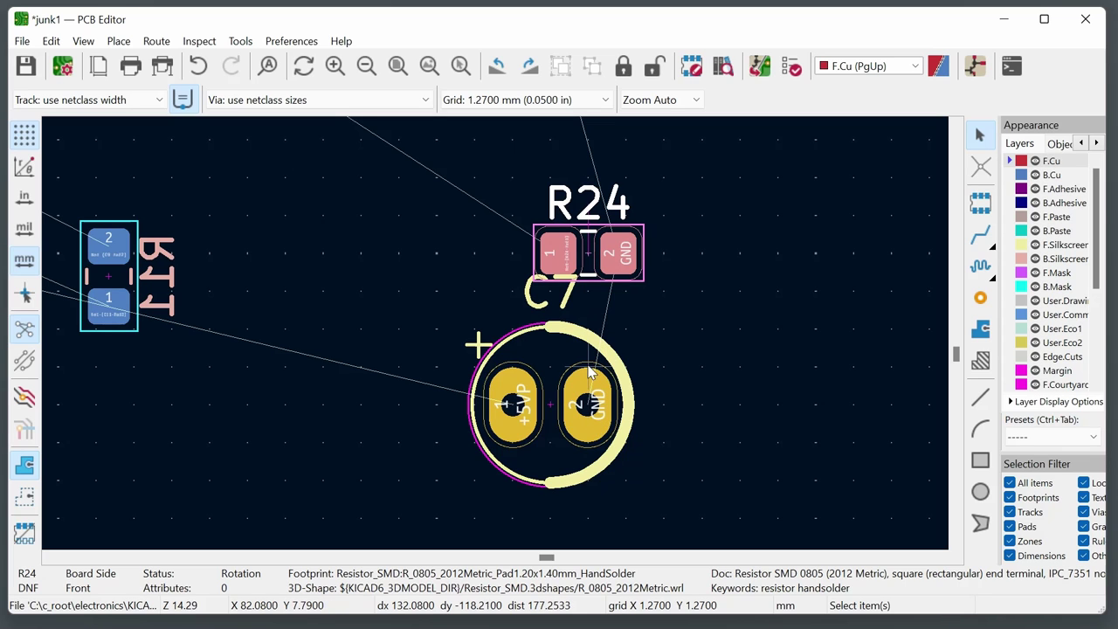
key(m)
click(603, 262)
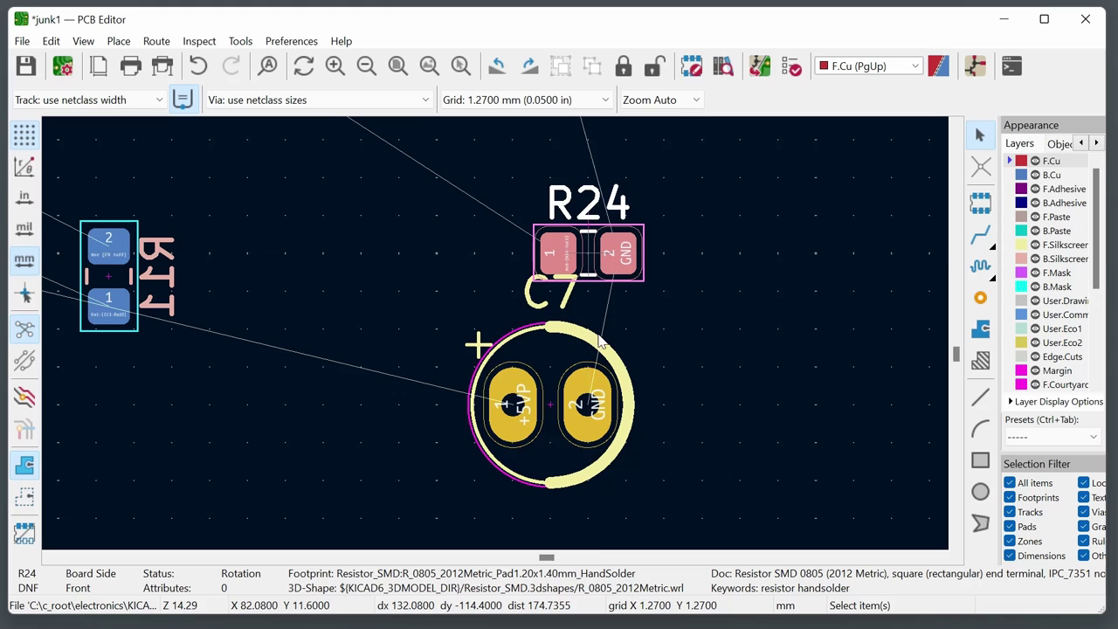
Move capacitor C7 by its centre to X 82.08 mm, Y 6.52 mm, directly below resistor R24.
click(566, 408)
key(m)
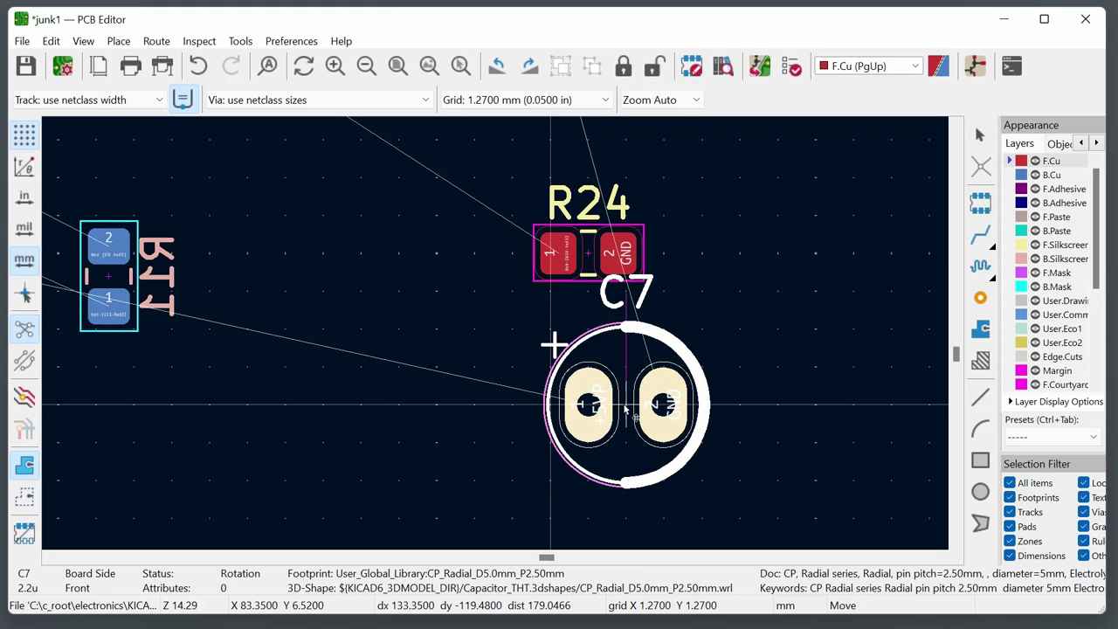
click(587, 416)
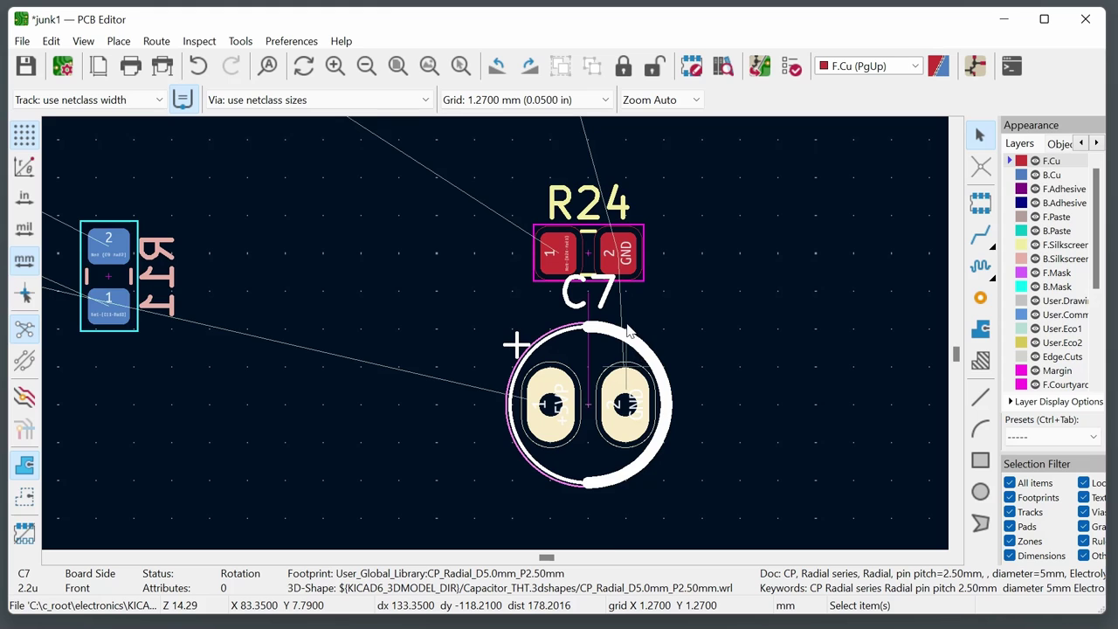
Move resistor R24 by its GND pad 2 so that the pad sits on the grid at X 84.62 mm, Y 11.6 mm.
scroll(628, 330, up, 2)
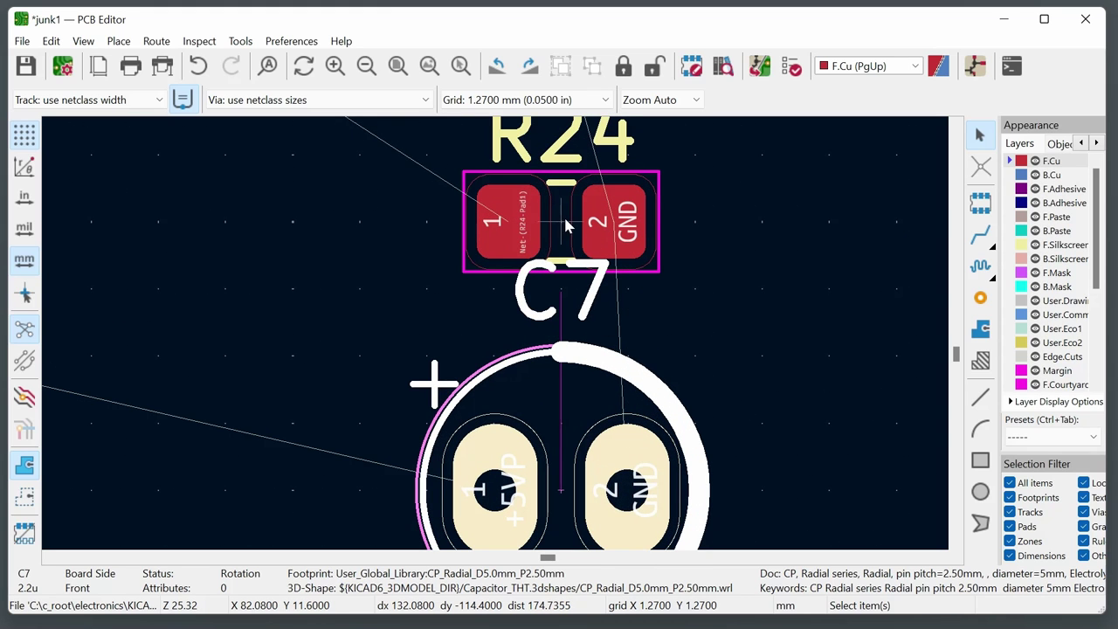
click(603, 226)
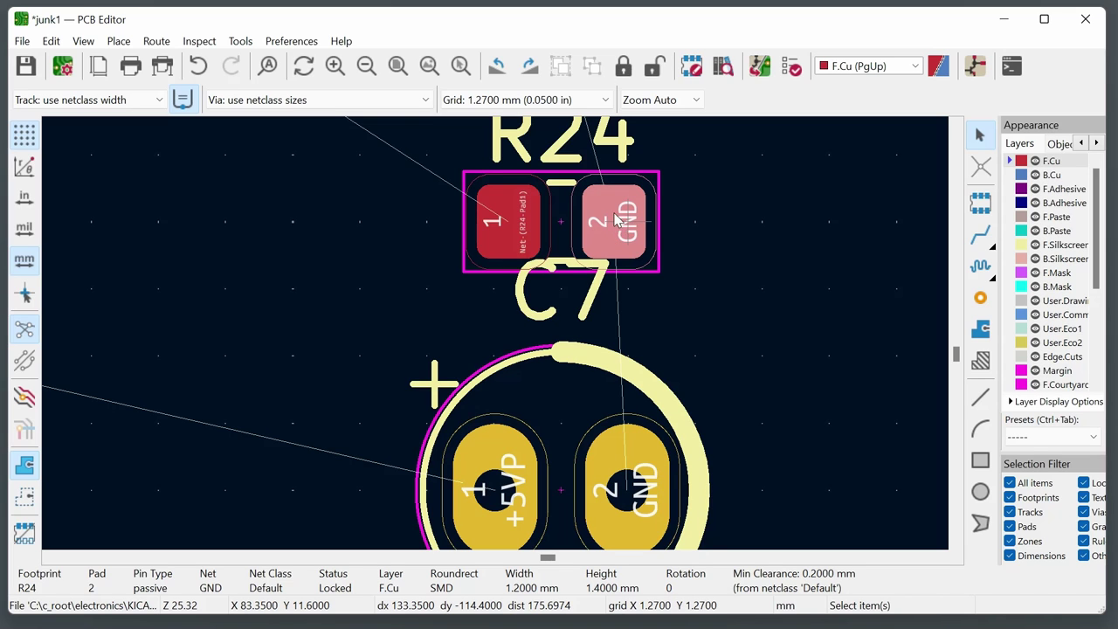
key(m)
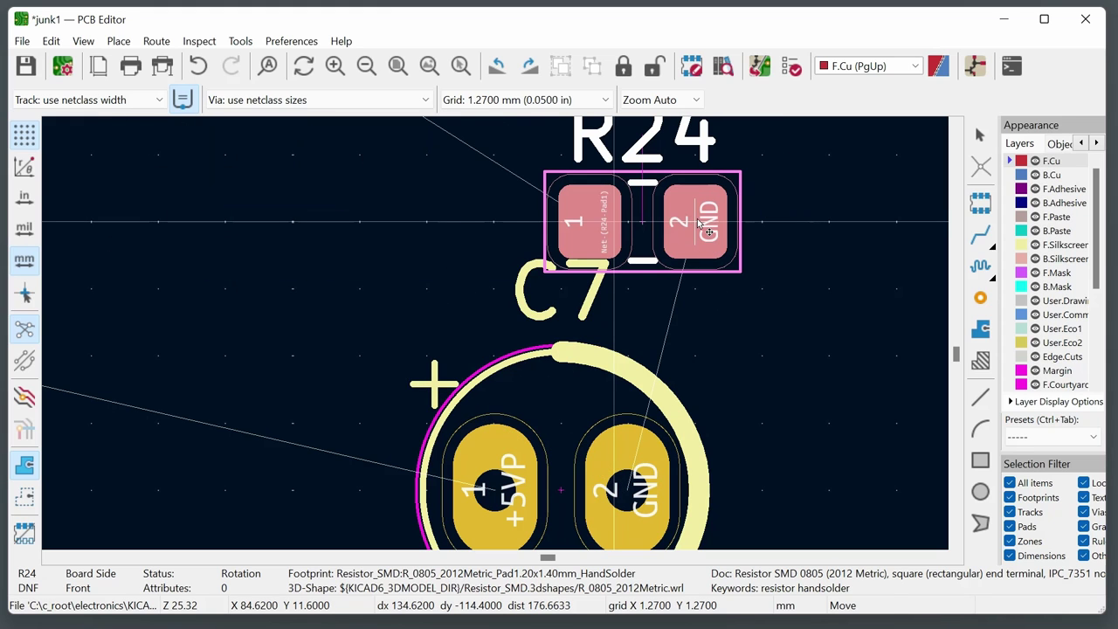
click(698, 223)
Move capacitor C7 by its GND pad 2 to X 84.62 mm, Y 6.52 mm, in line below resistor R24's GND pad.
scroll(527, 450, down, 1)
scroll(526, 449, up, 1)
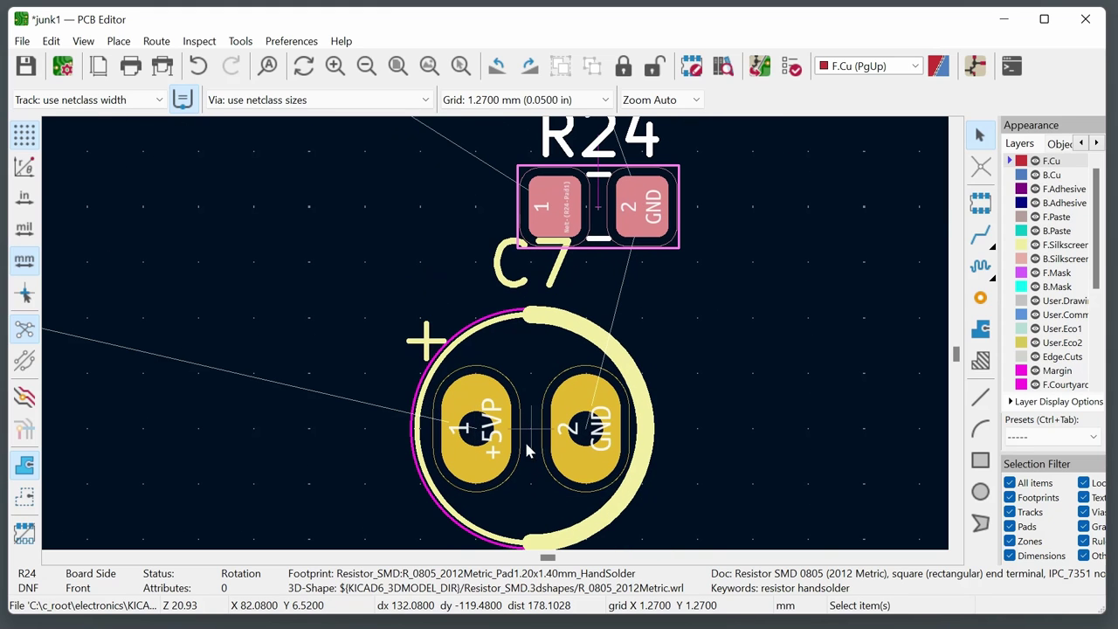
click(592, 434)
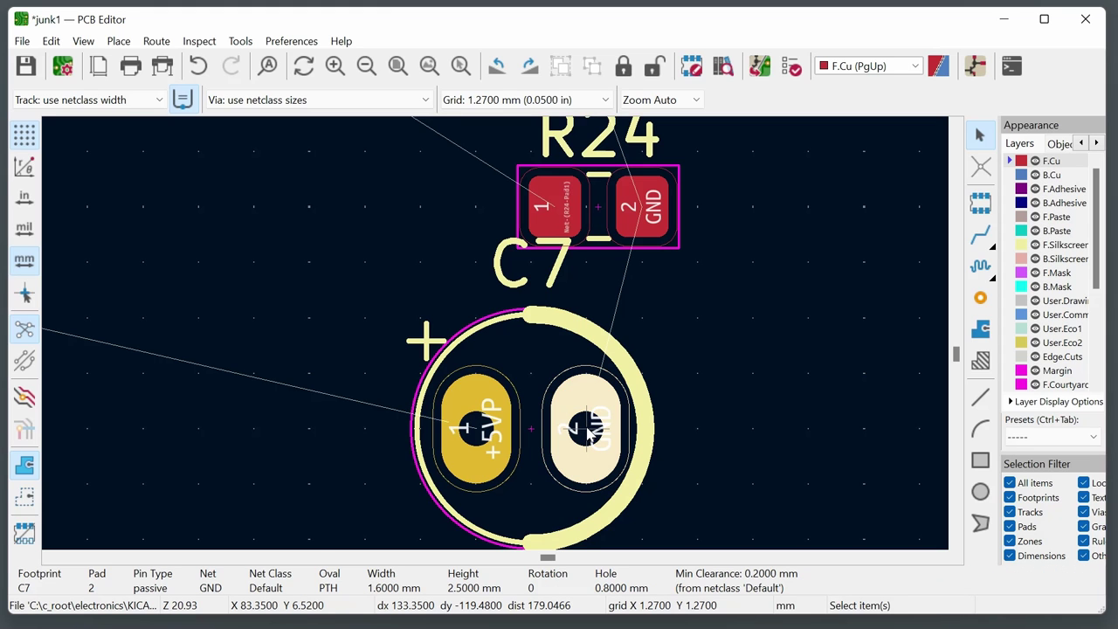
key(m)
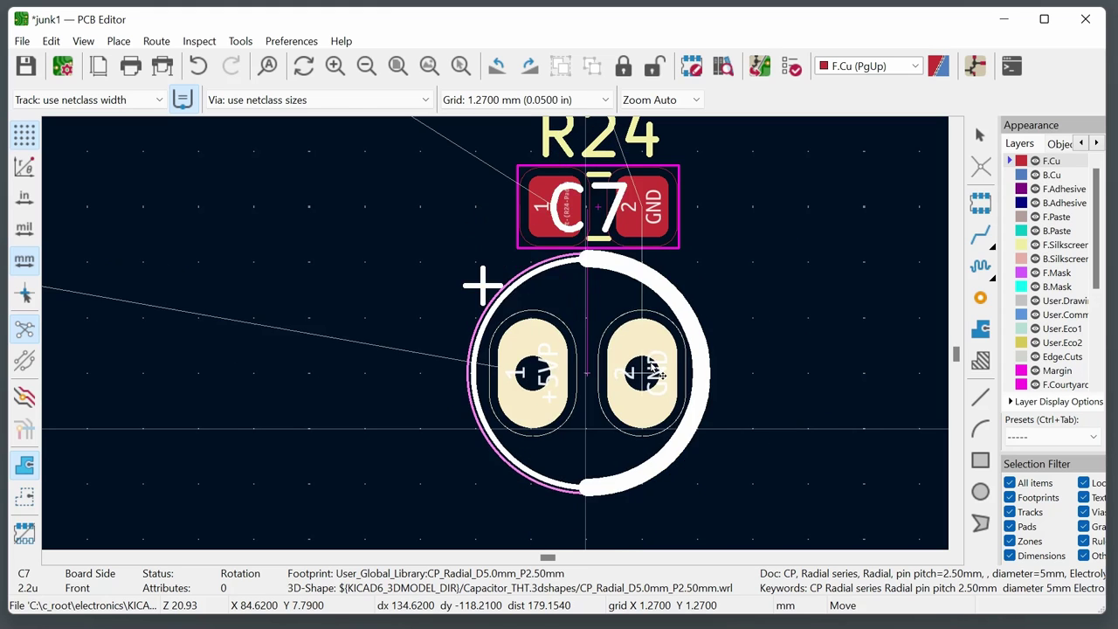
click(661, 449)
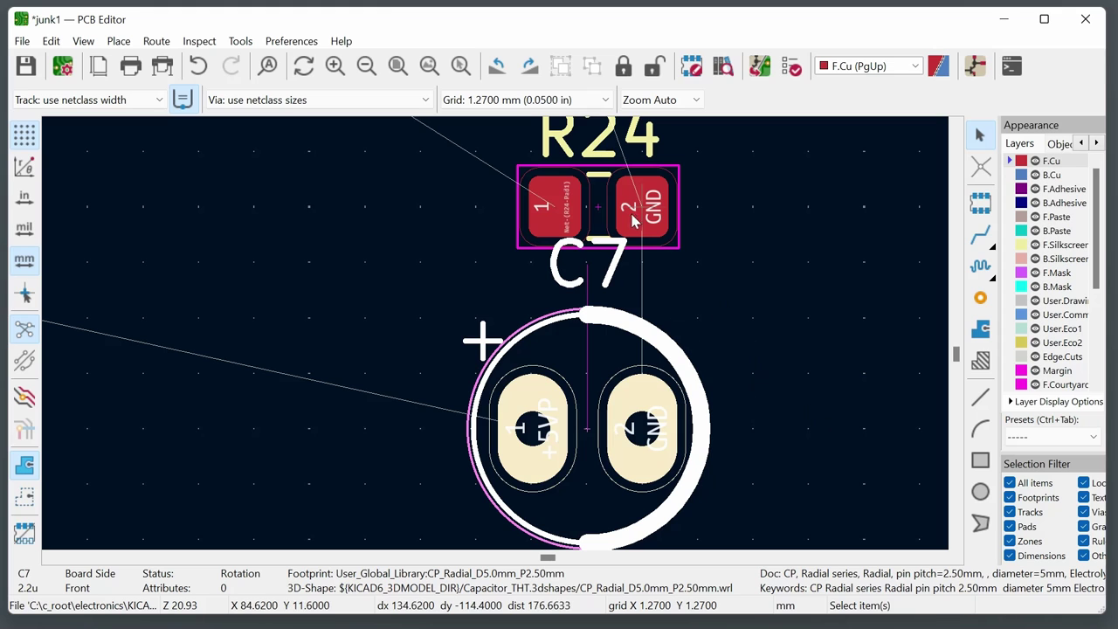
Route a straight vertical GND track on F.Cu from capacitor C7's pad 2 to resistor R24's pad 2.
click(644, 428)
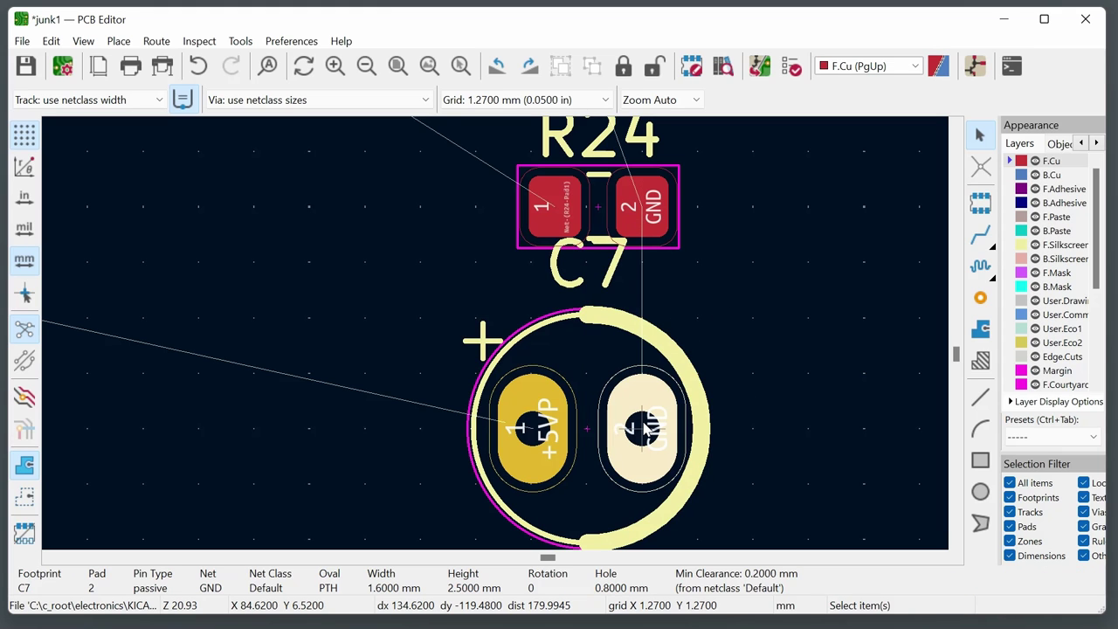
key(x)
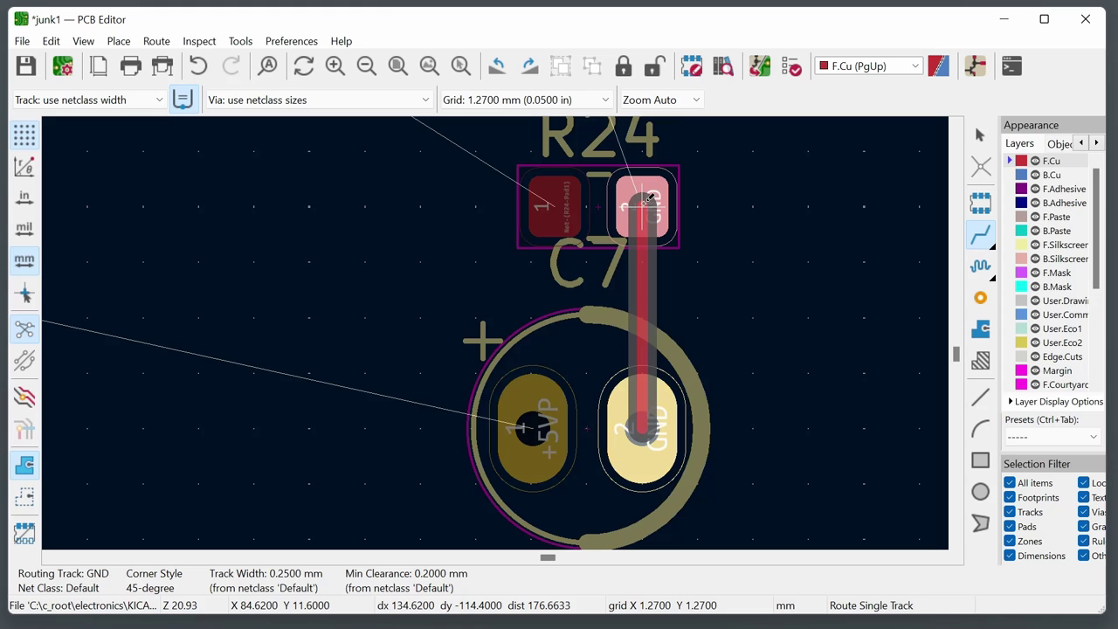
click(646, 201)
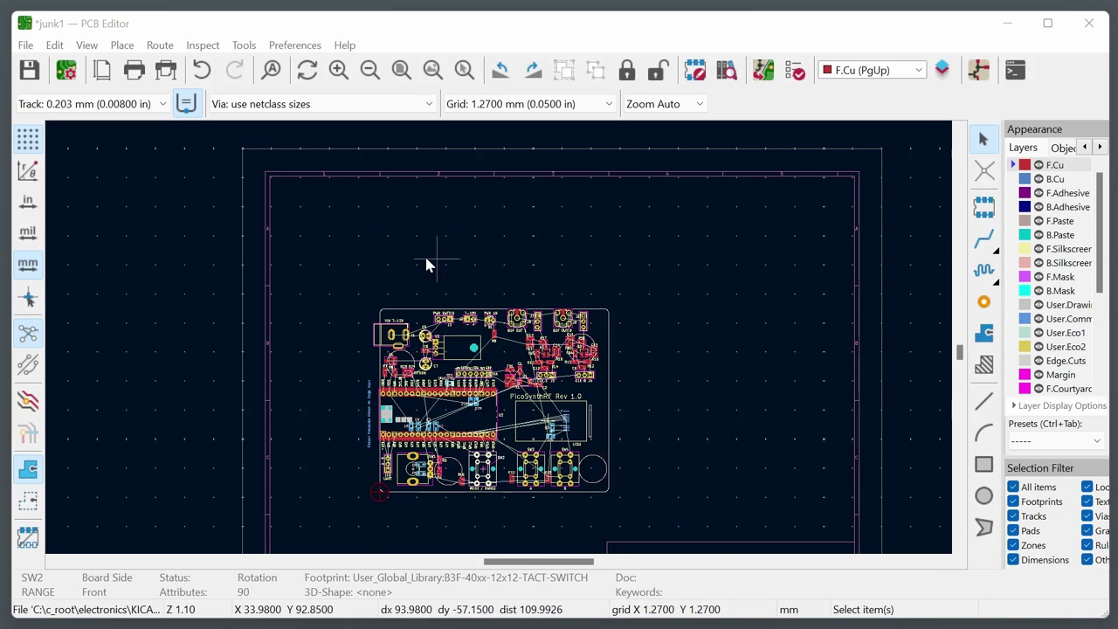
click(244, 45)
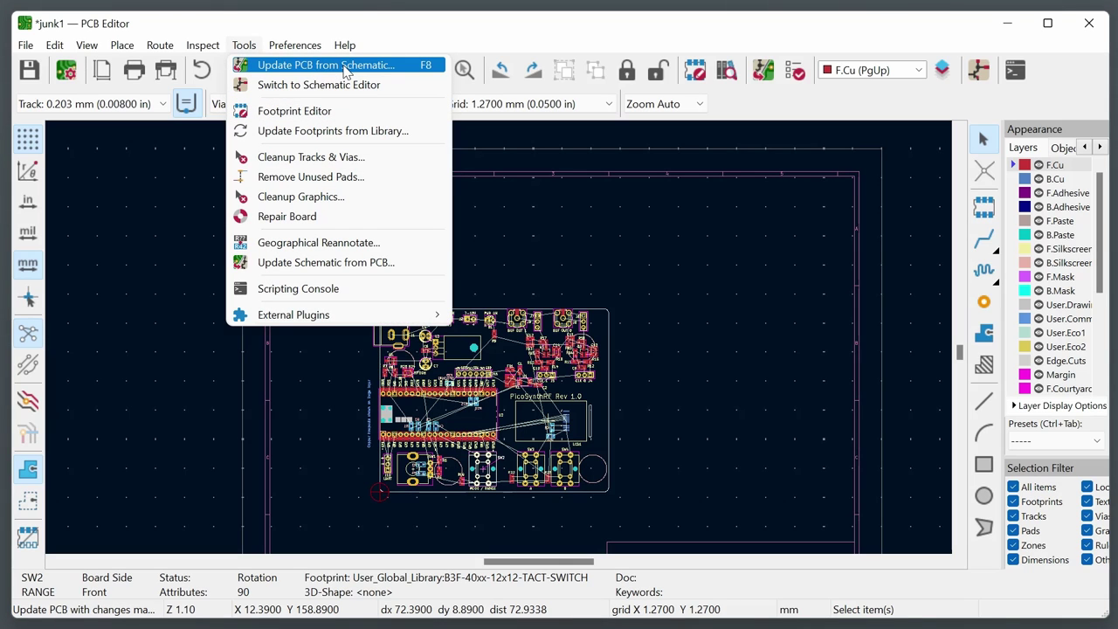
click(789, 98)
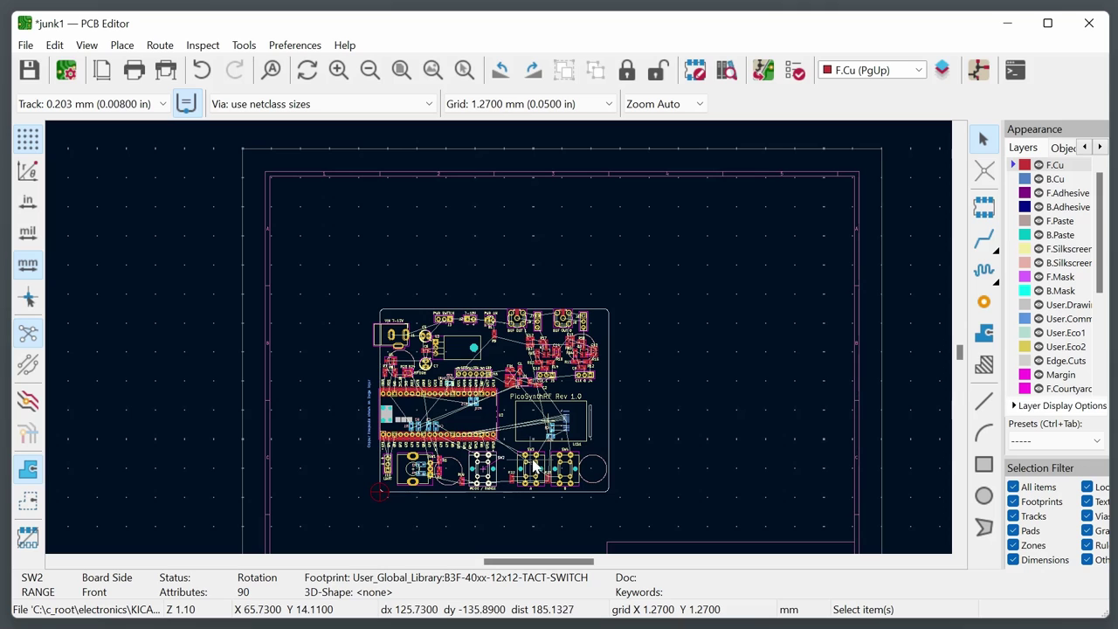
Check the tact switch SW2's position and orientation in its footprint properties.
scroll(524, 467, up, 5)
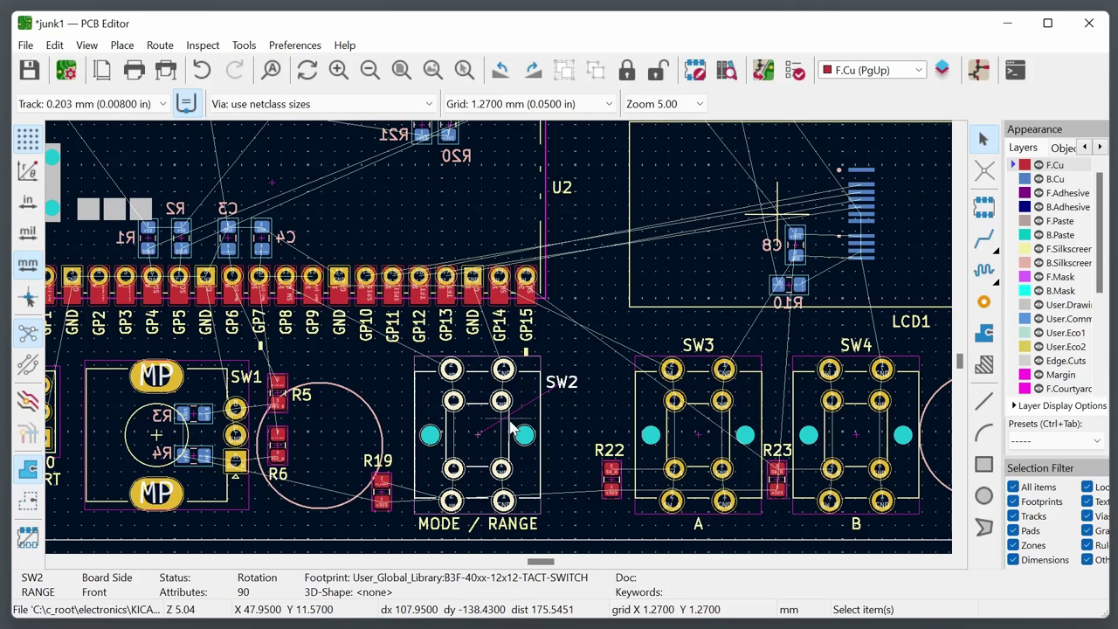
double_click(479, 461)
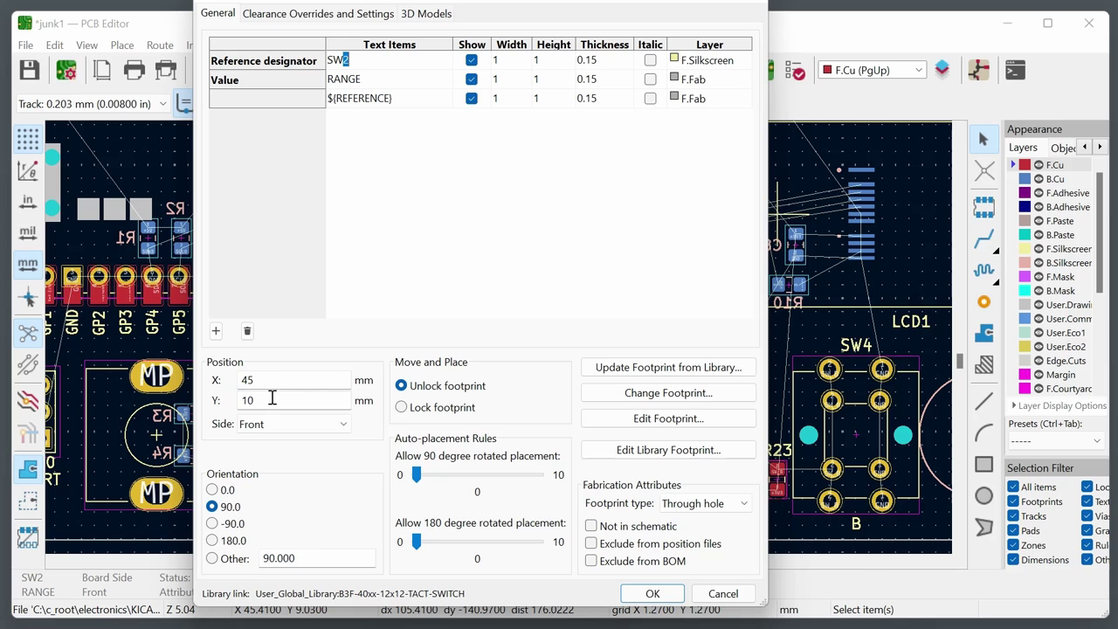
click(753, 3)
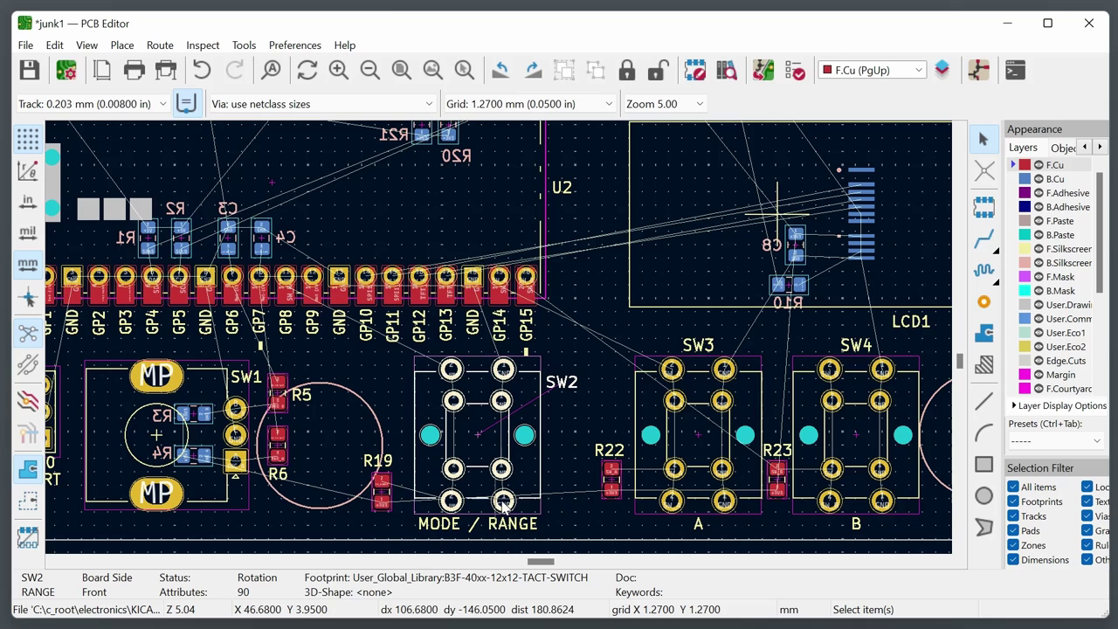
Route a trial +3V3 track from R19's pad 1 through SW2, with a via to B.Cu on SW2's far side, and undo it.
scroll(370, 505, up, 4)
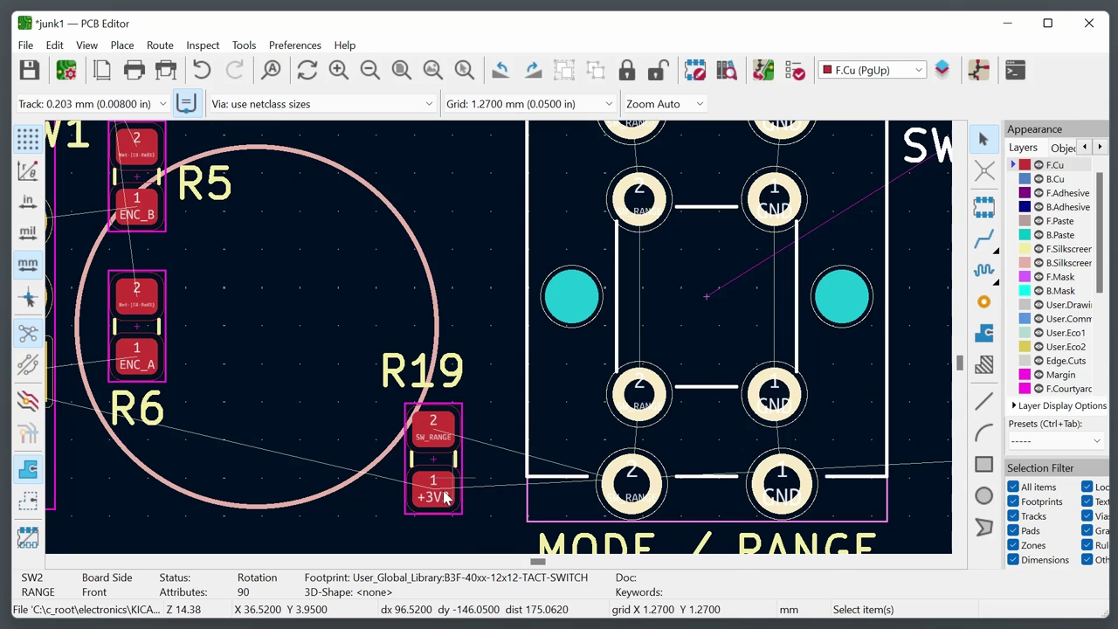
key(Page_Down)
click(452, 495)
key(x)
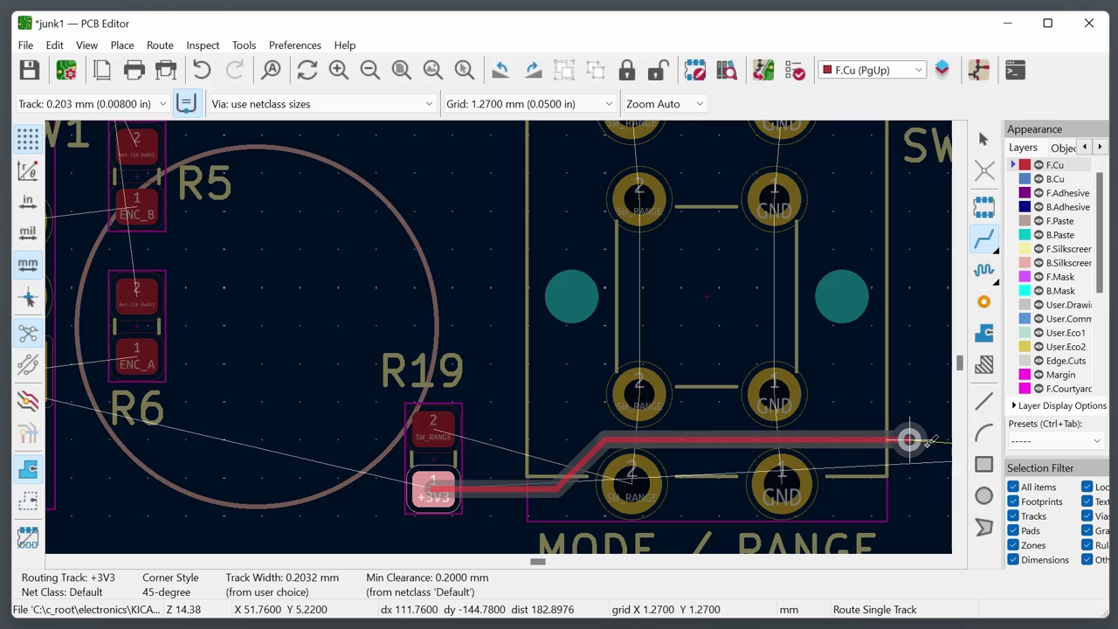
key(v)
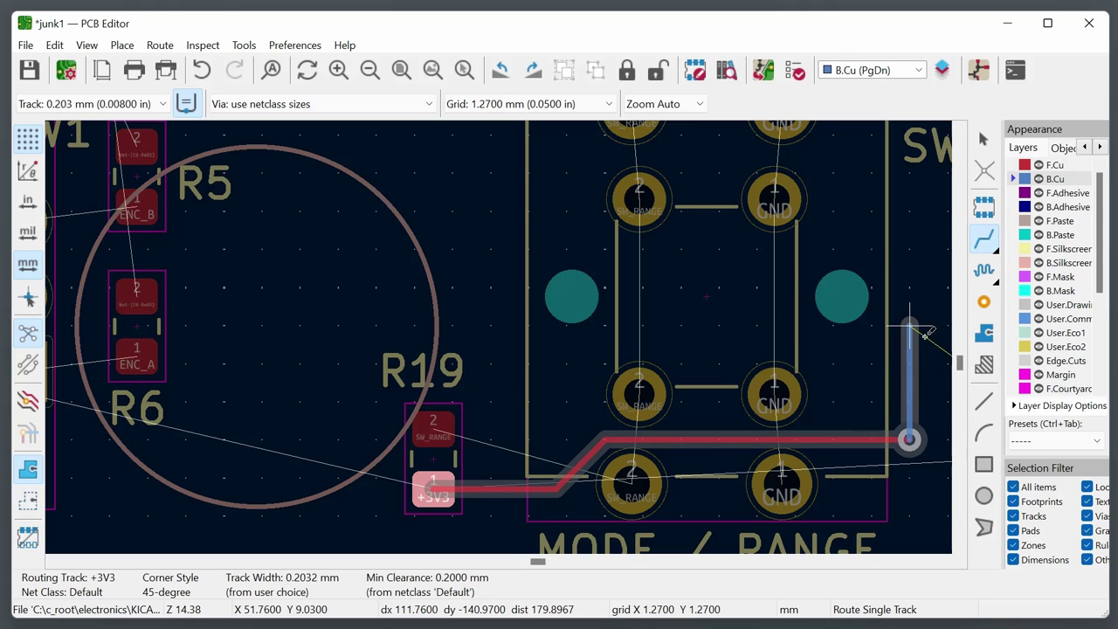
scroll(913, 318, down, 3)
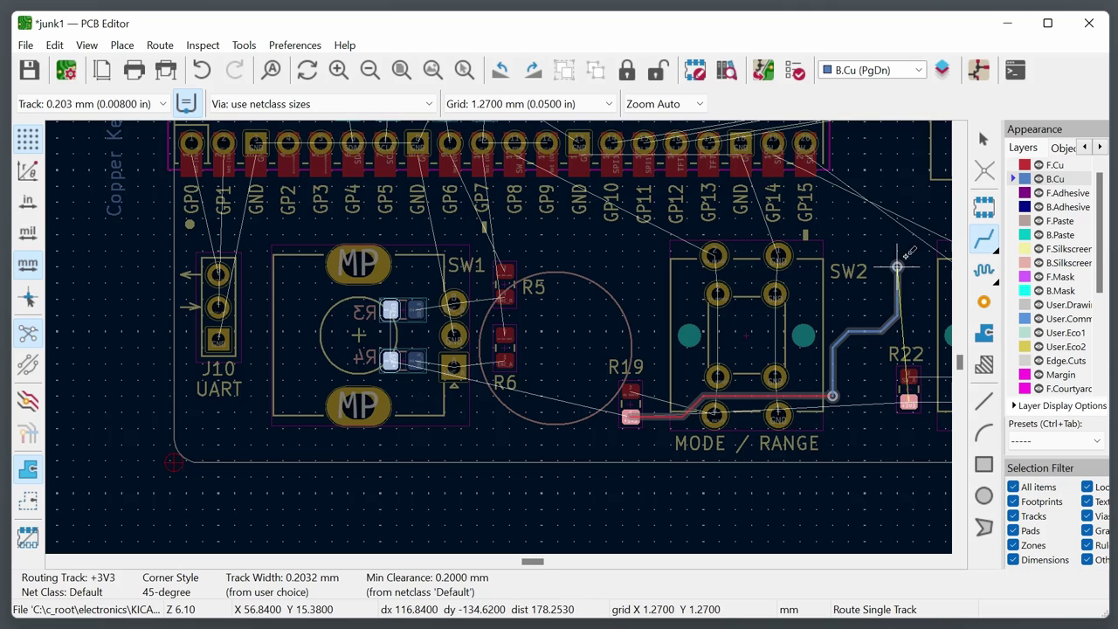
key(Escape)
key(ctrl+z)
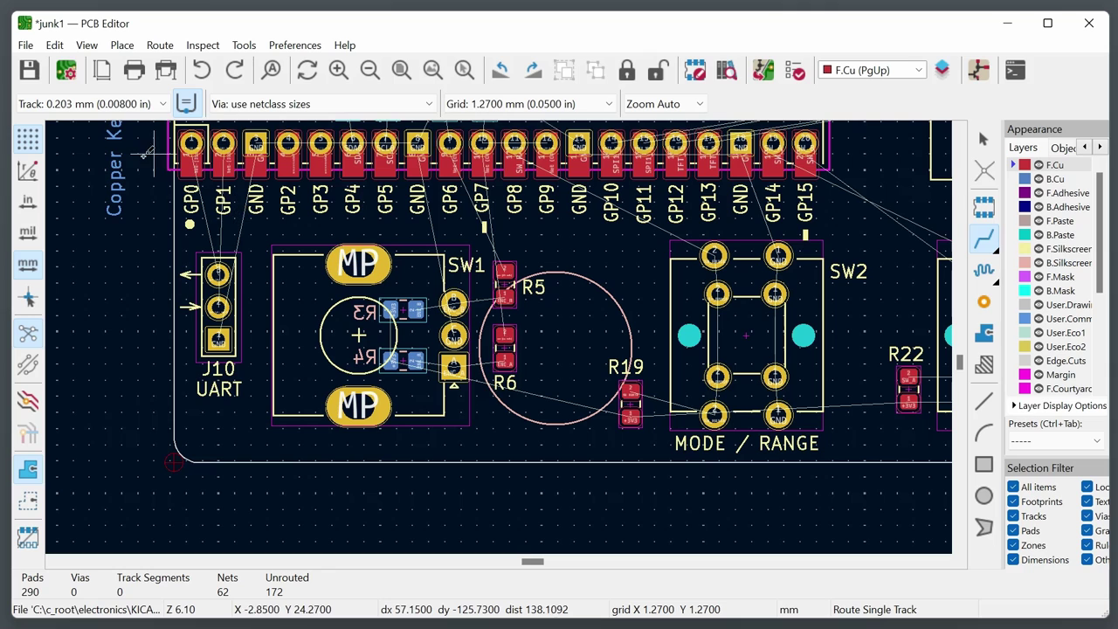
Review the predefined track widths and via sizes available for routing.
click(159, 104)
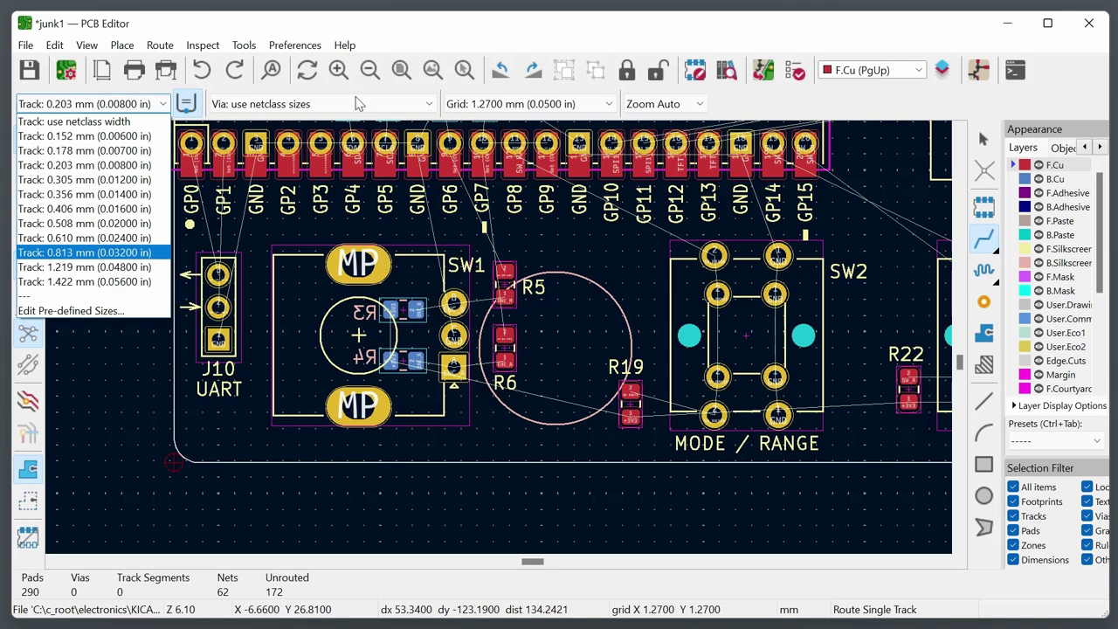
click(428, 104)
click(428, 104)
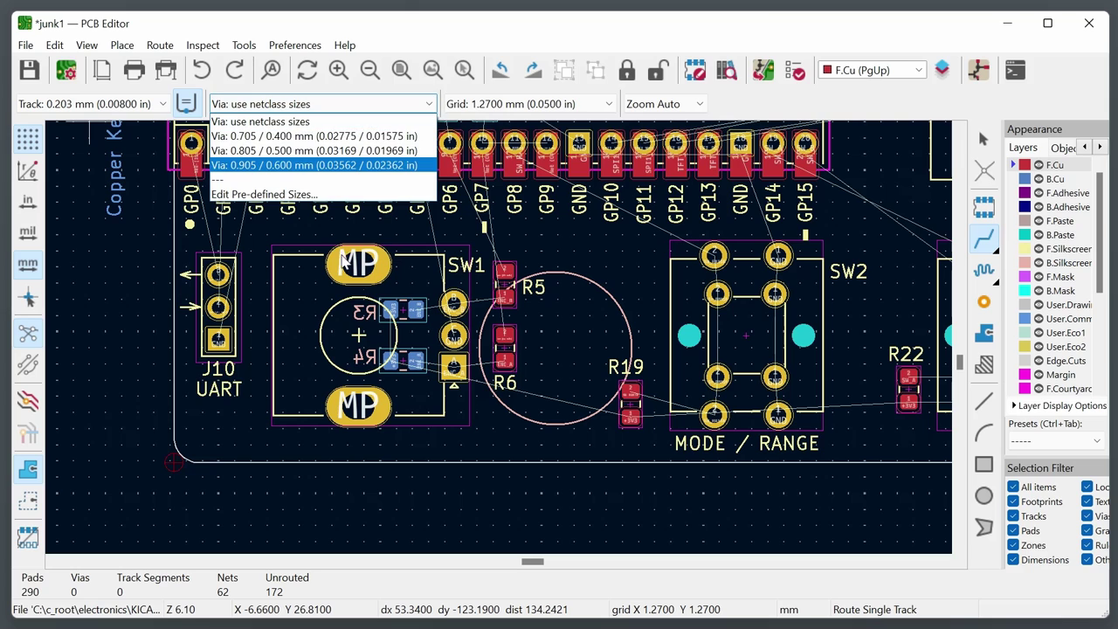
click(235, 297)
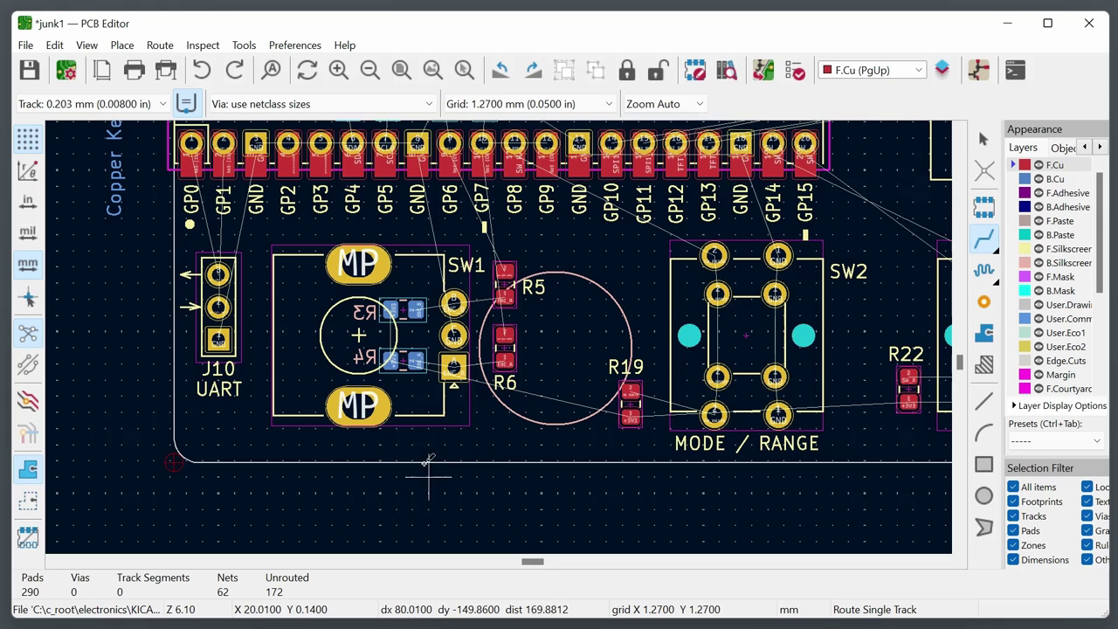
Review the board's design rule constraints for copper clearances, track widths, vias and holes.
click(26, 46)
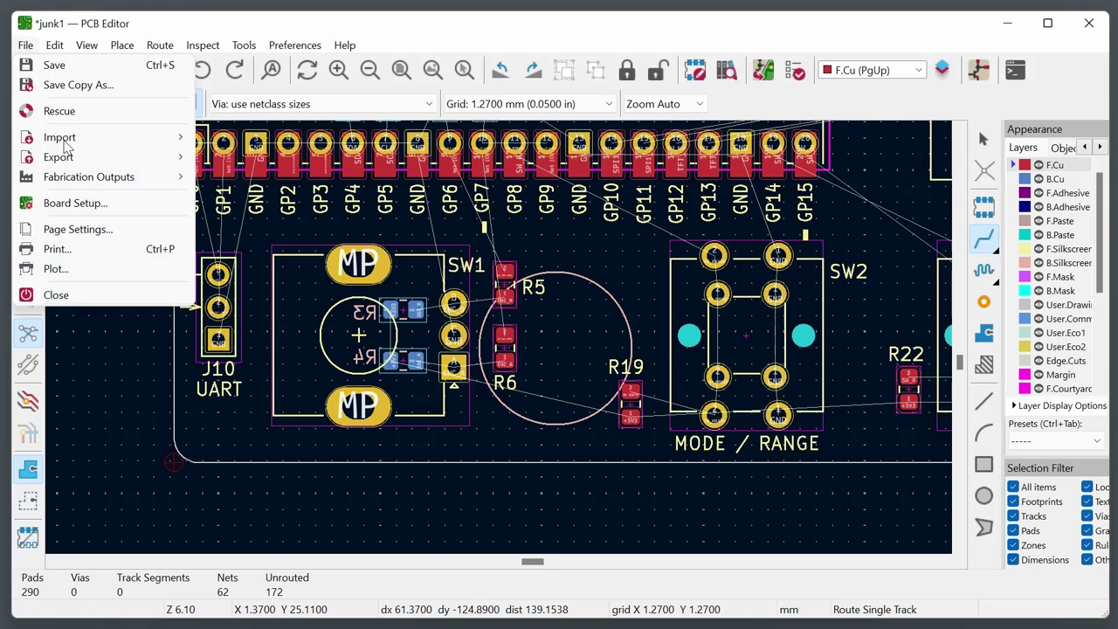
click(102, 207)
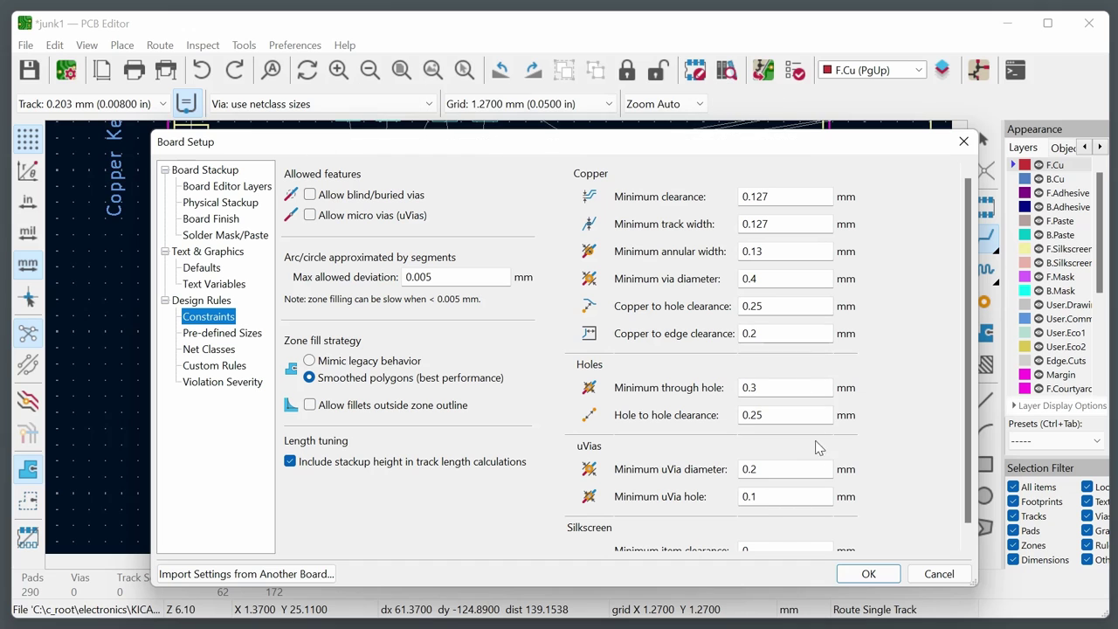
click(930, 568)
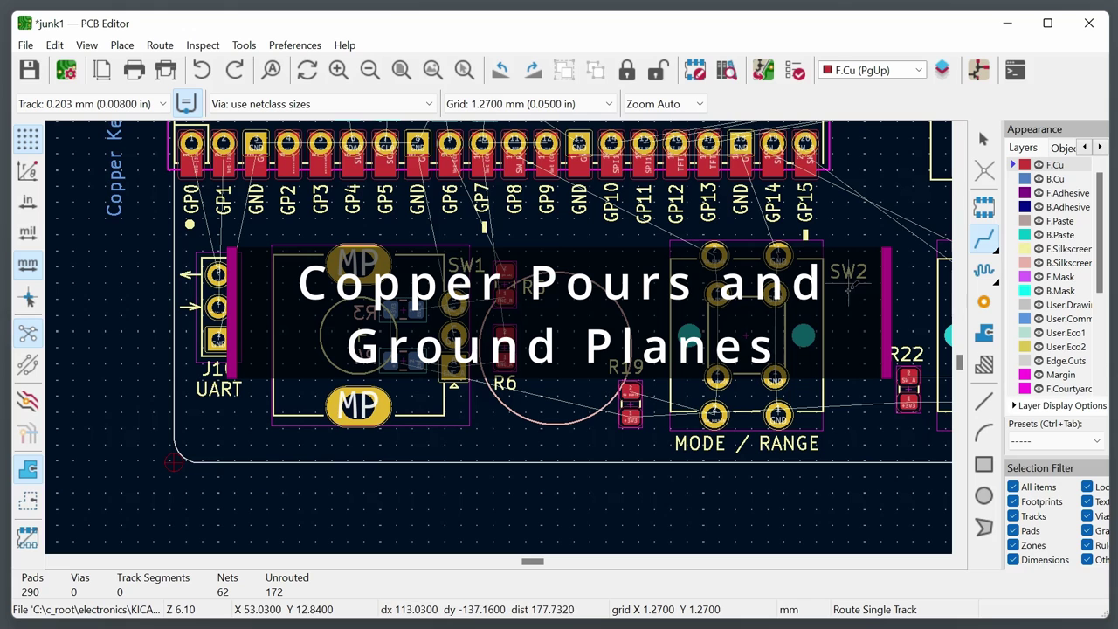
Start a filled copper zone at the board's lower-left corner, assigned to the GND net on B.Cu only.
click(984, 333)
scroll(179, 460, up, 1)
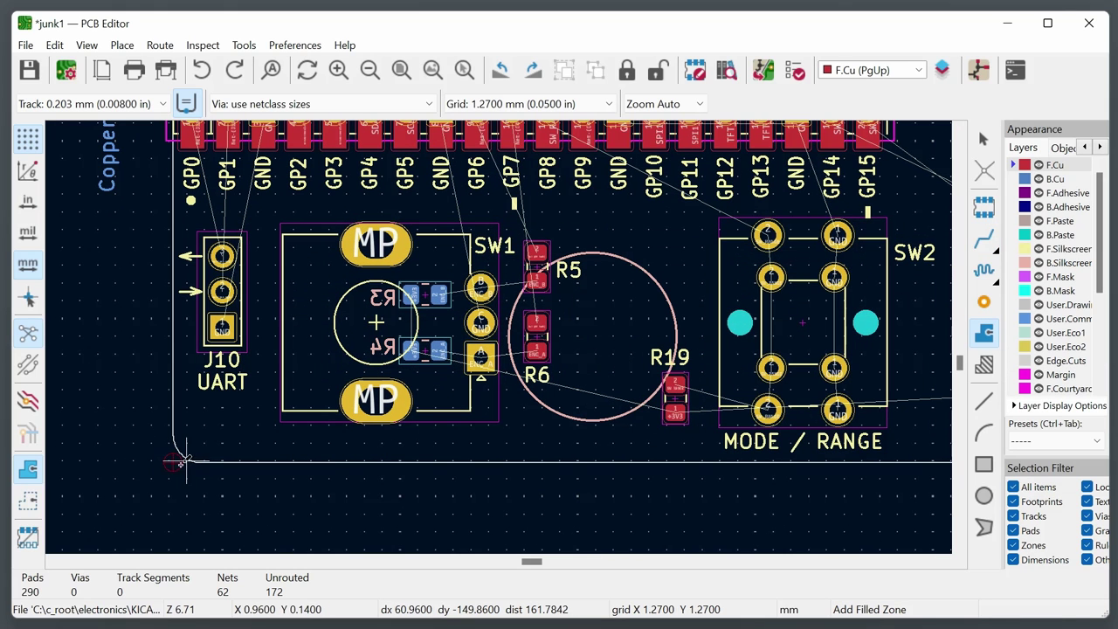
click(180, 461)
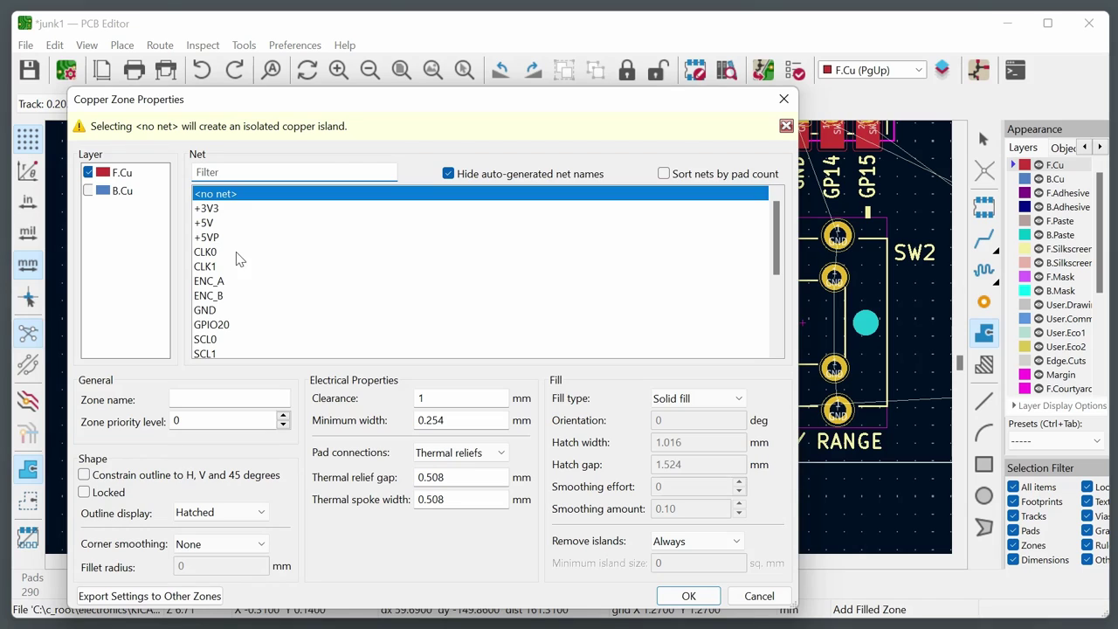
click(90, 191)
click(89, 173)
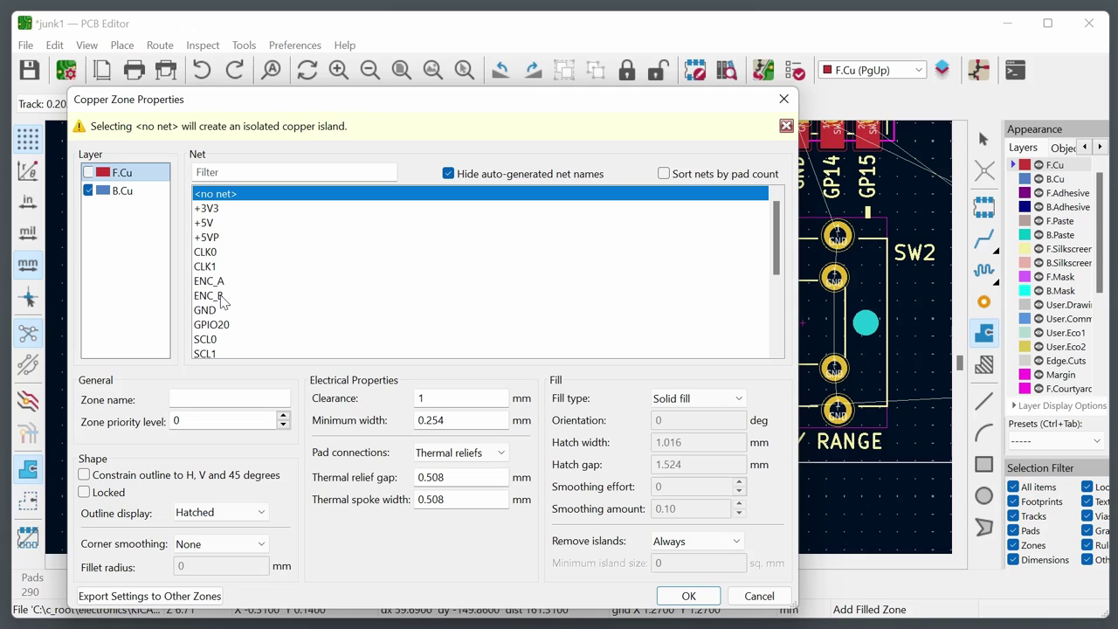
click(210, 313)
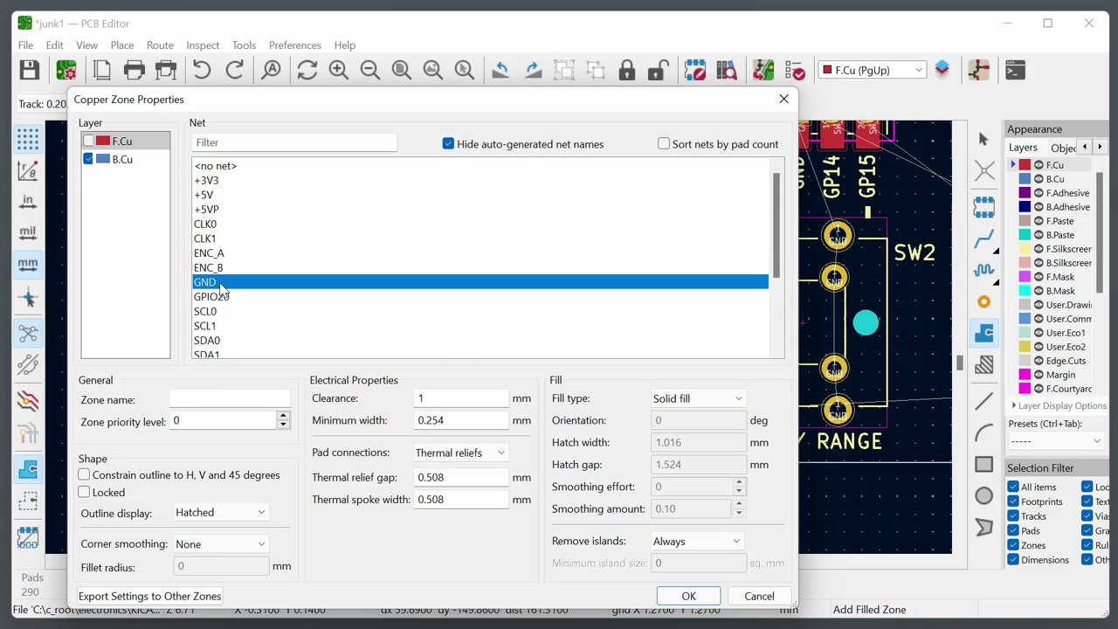
click(688, 595)
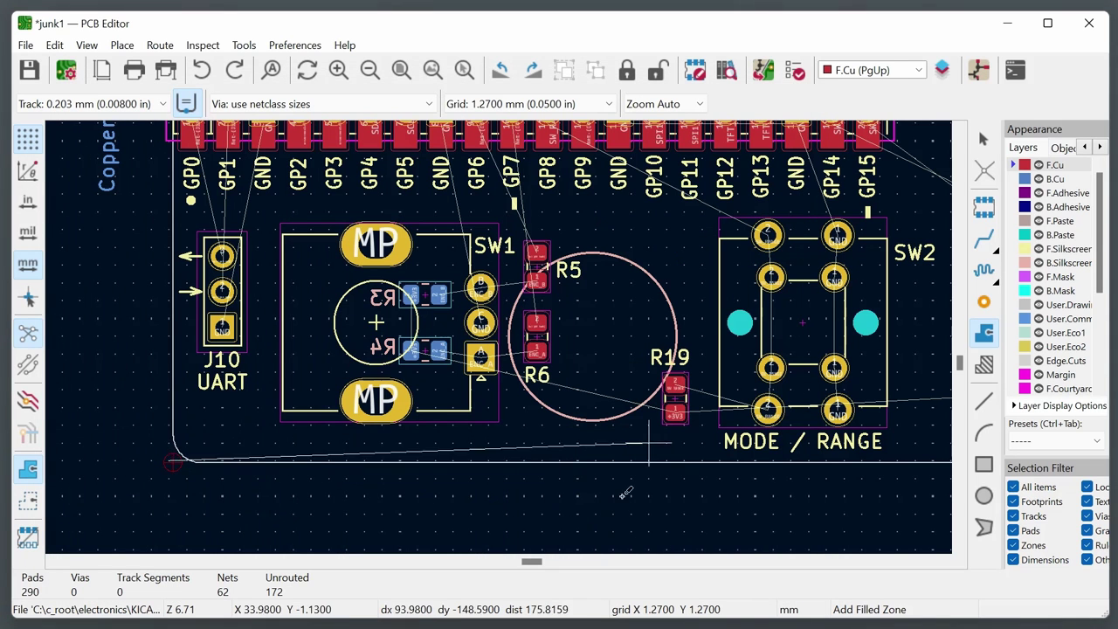
Outline the GND zone around the board's four corners, about 100 by 80 mm, and close it at the starting corner.
scroll(569, 499, down, 4)
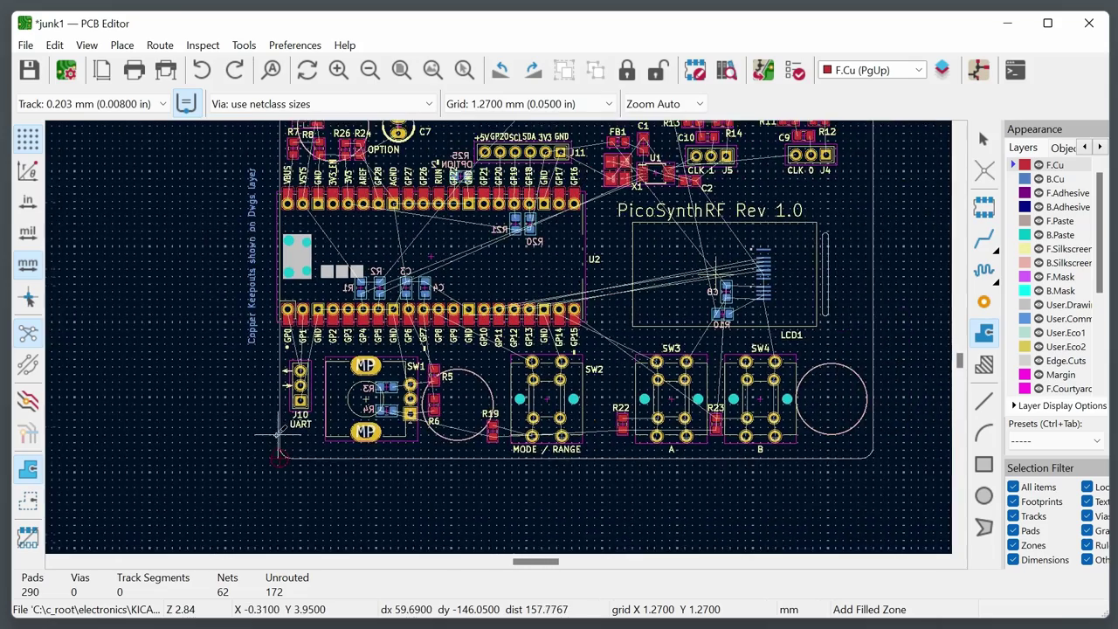
scroll(863, 472, up, 1)
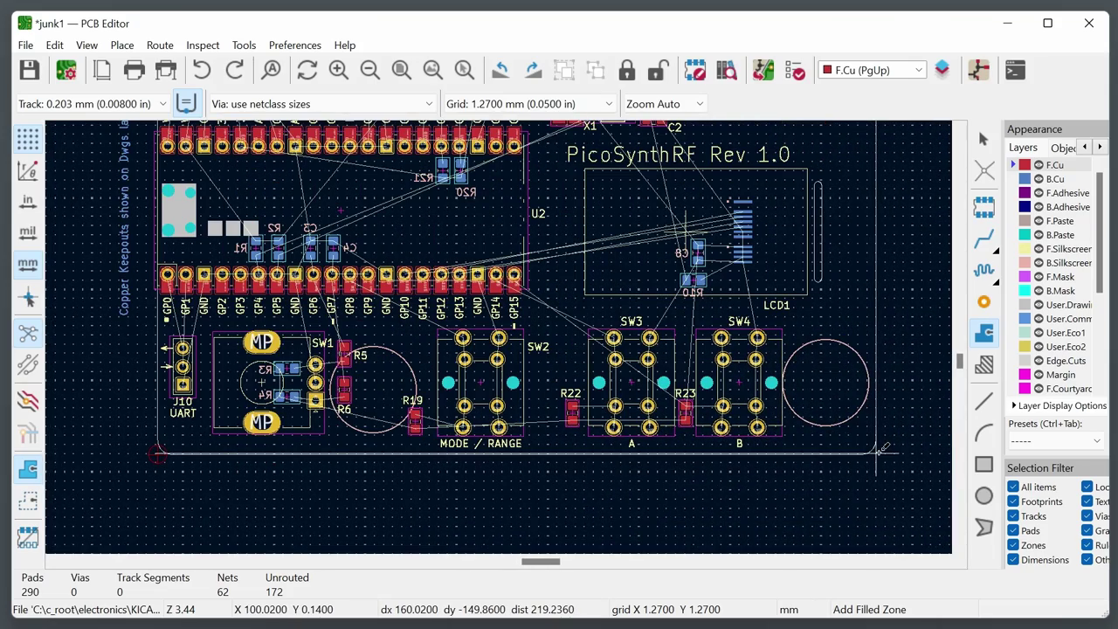
click(876, 451)
scroll(873, 449, down, 3)
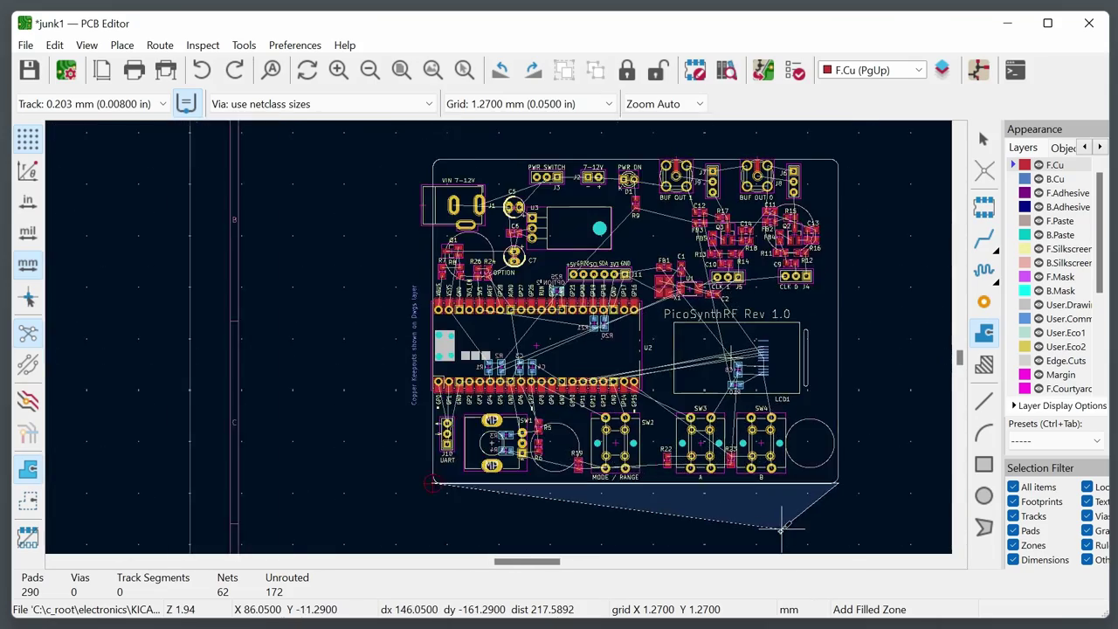
scroll(830, 262, up, 5)
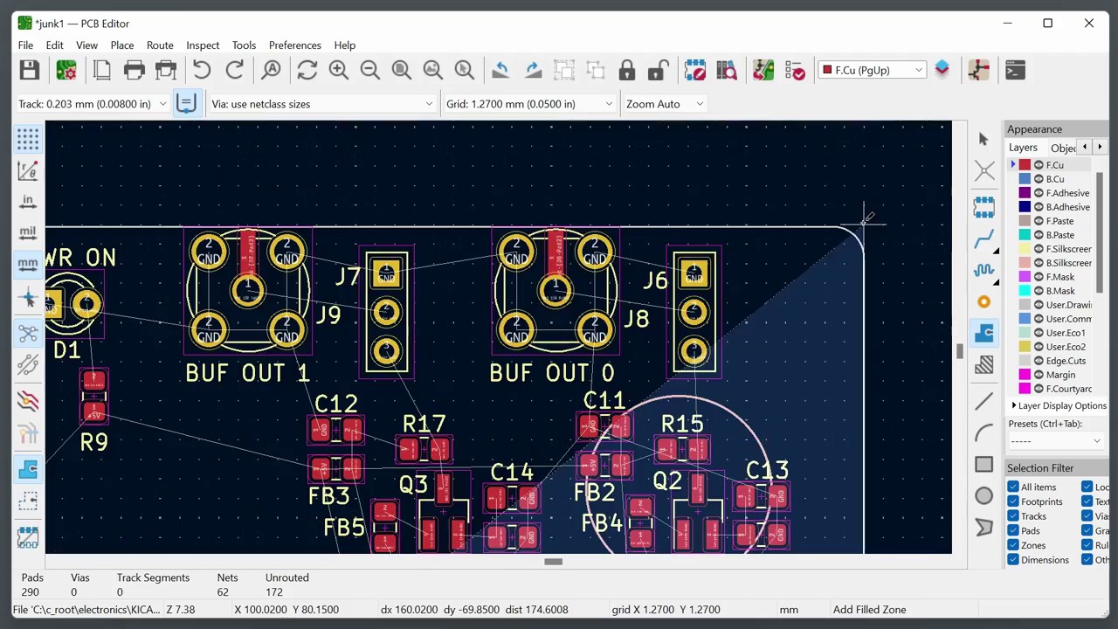
scroll(882, 196, down, 4)
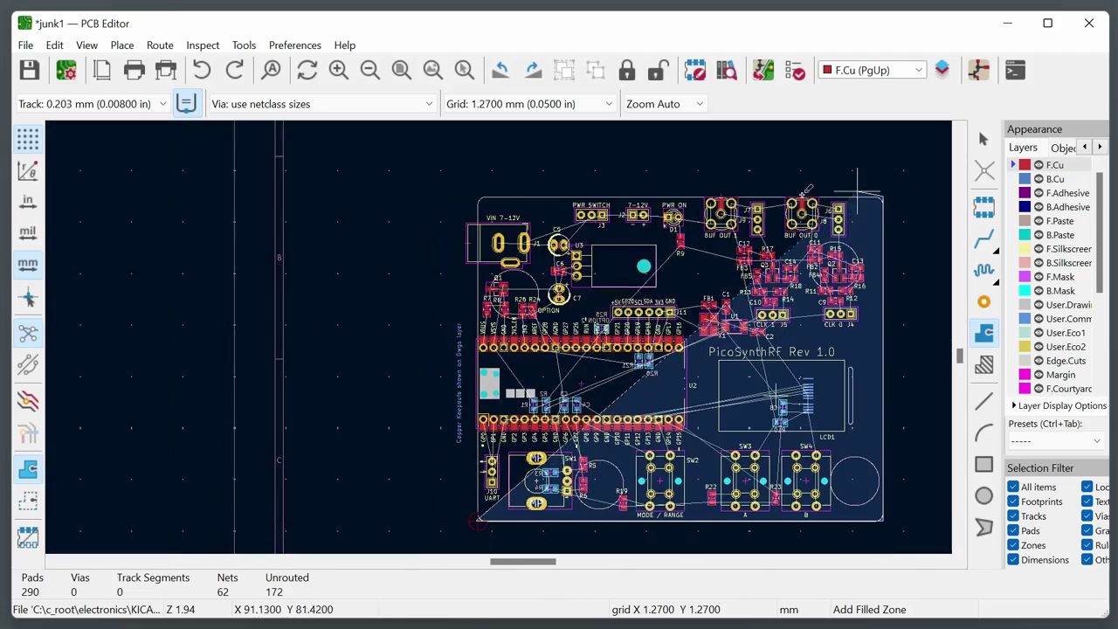
scroll(507, 194, up, 3)
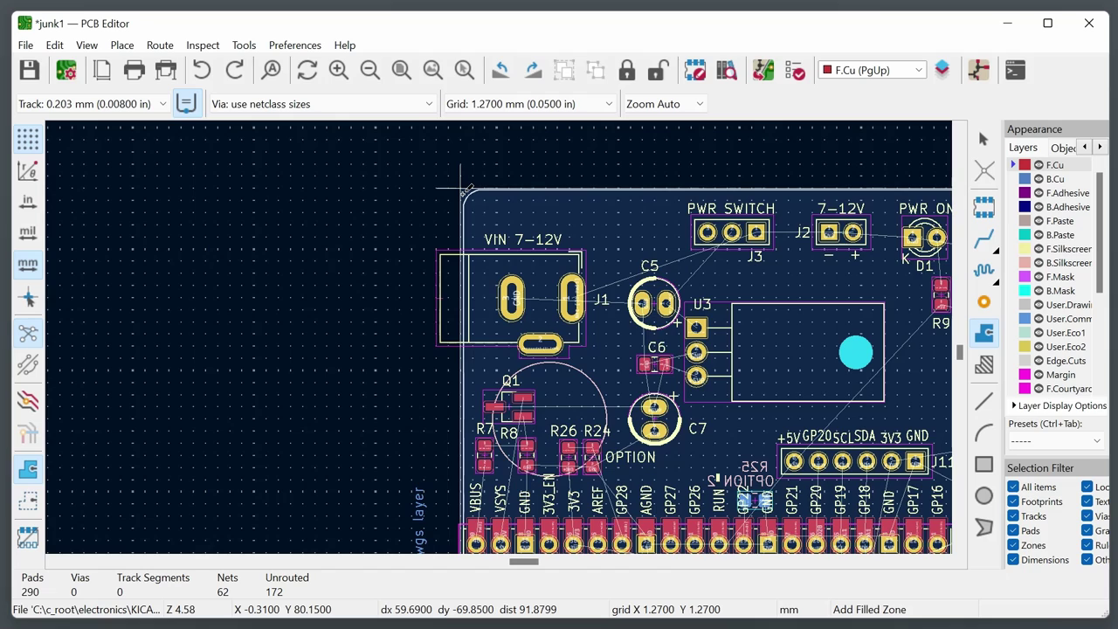
scroll(389, 520, up, 3)
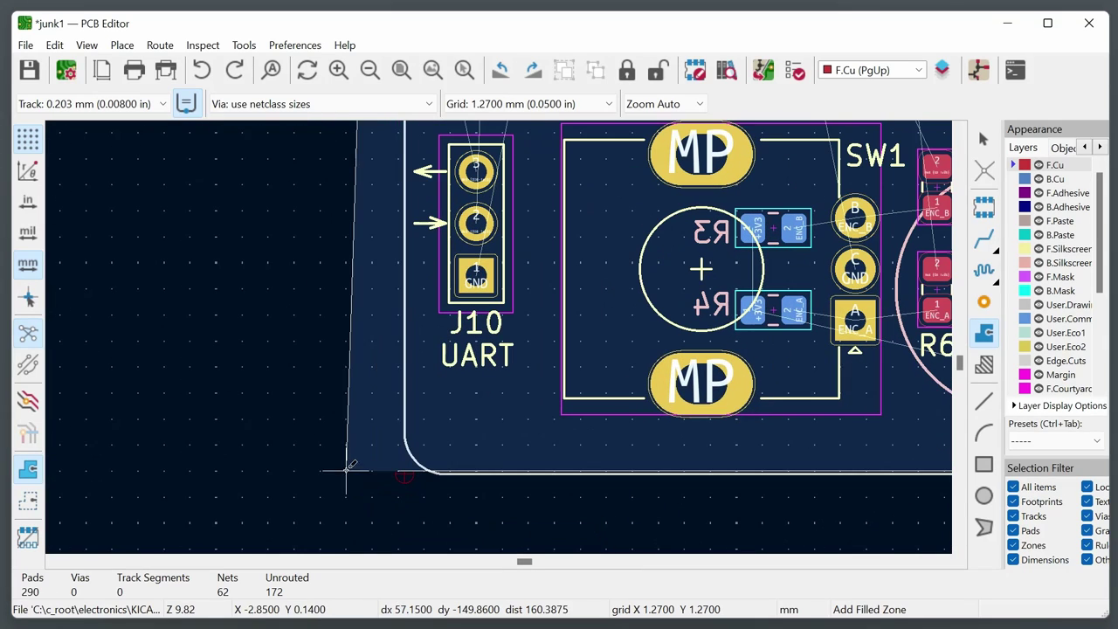
double_click(402, 472)
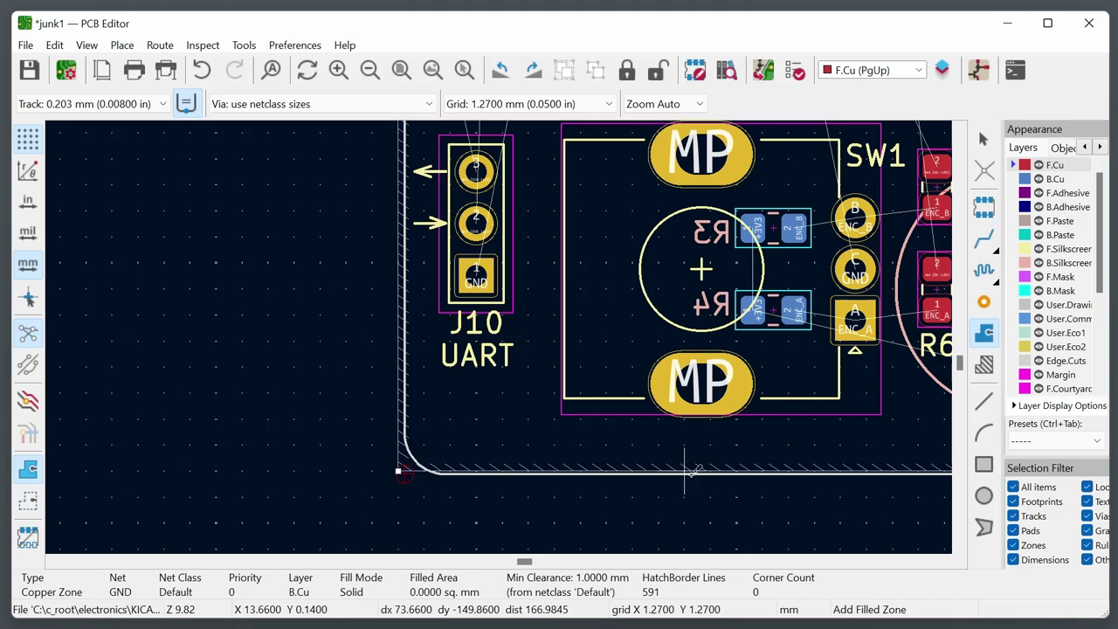
Fill the B.Cu GND zone with copper and inspect the pad clearances and thermal reliefs around J10 and SW1.
scroll(620, 476, down, 3)
scroll(554, 465, up, 2)
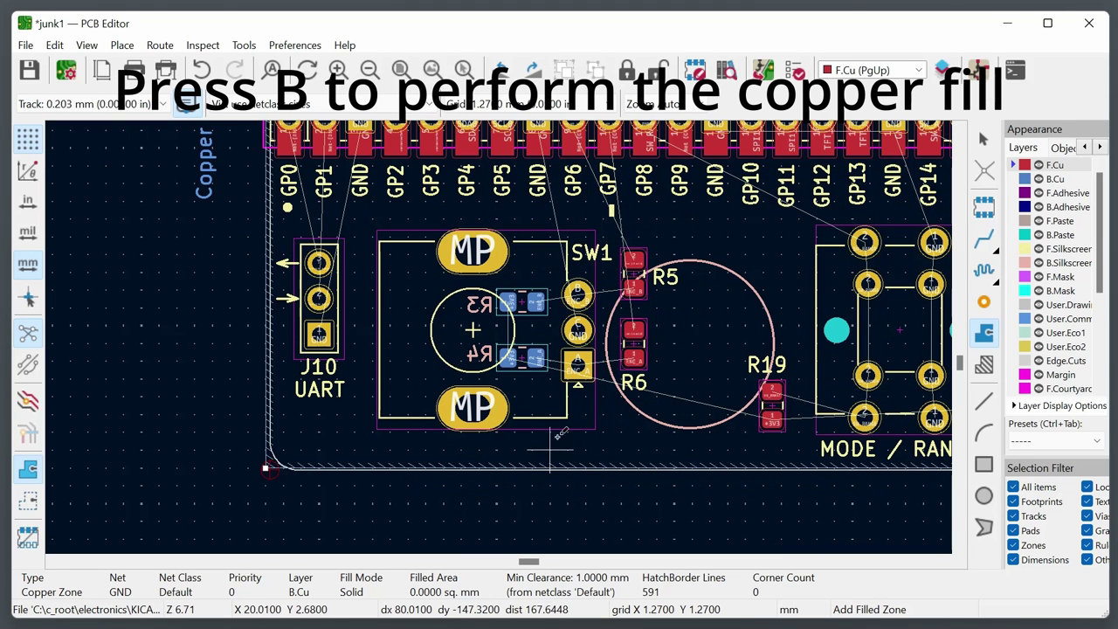
key(b)
scroll(271, 336, up, 4)
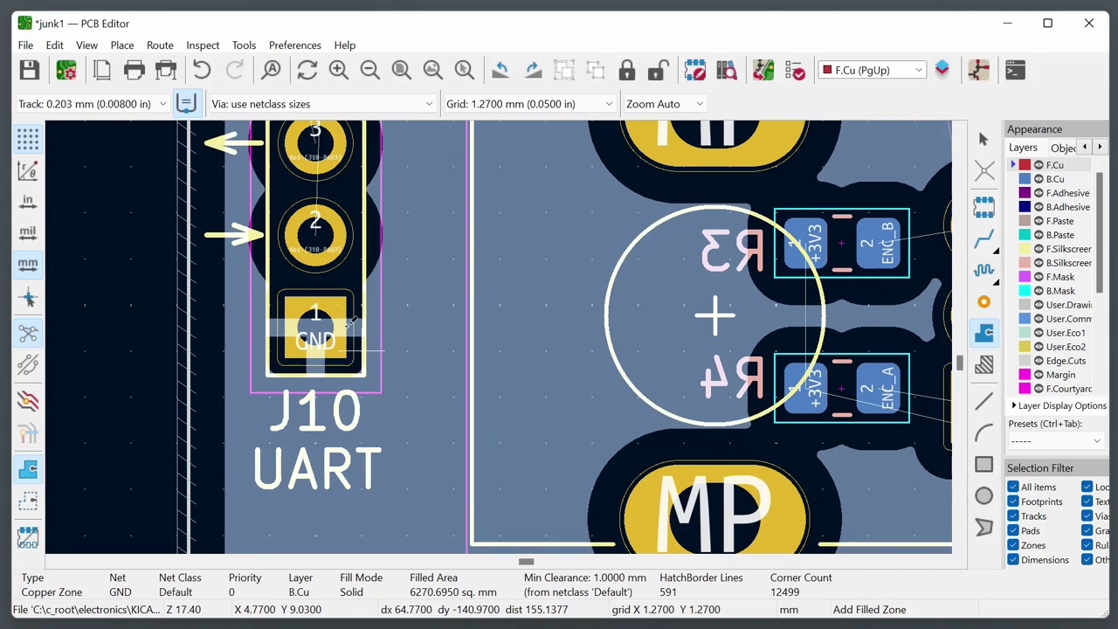
scroll(256, 364, down, 2)
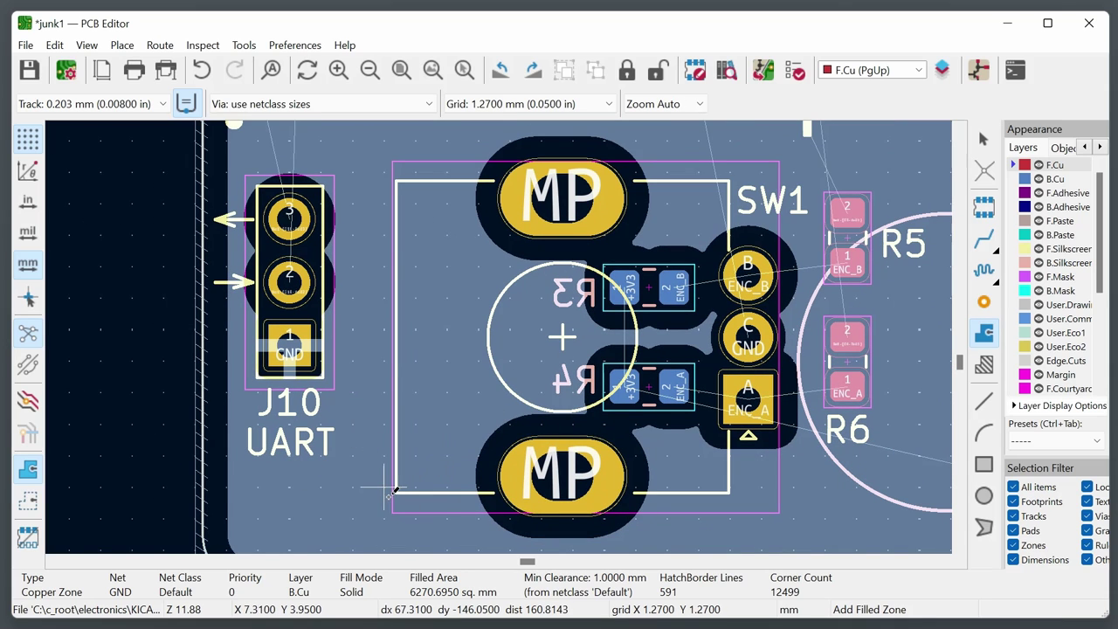
scroll(457, 469, down, 3)
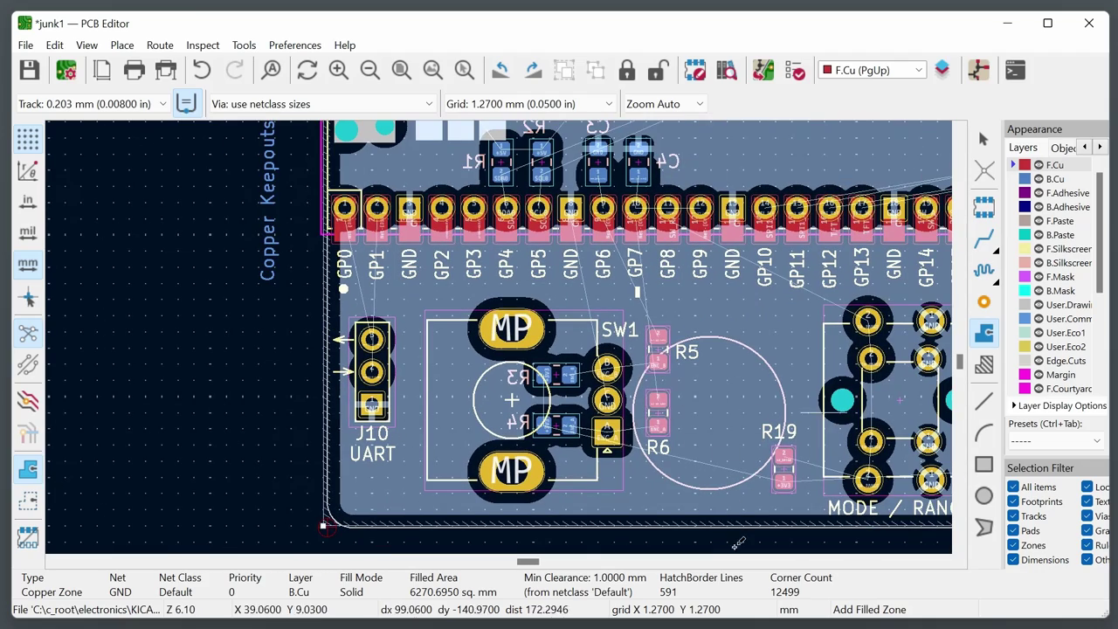
scroll(402, 350, down, 1)
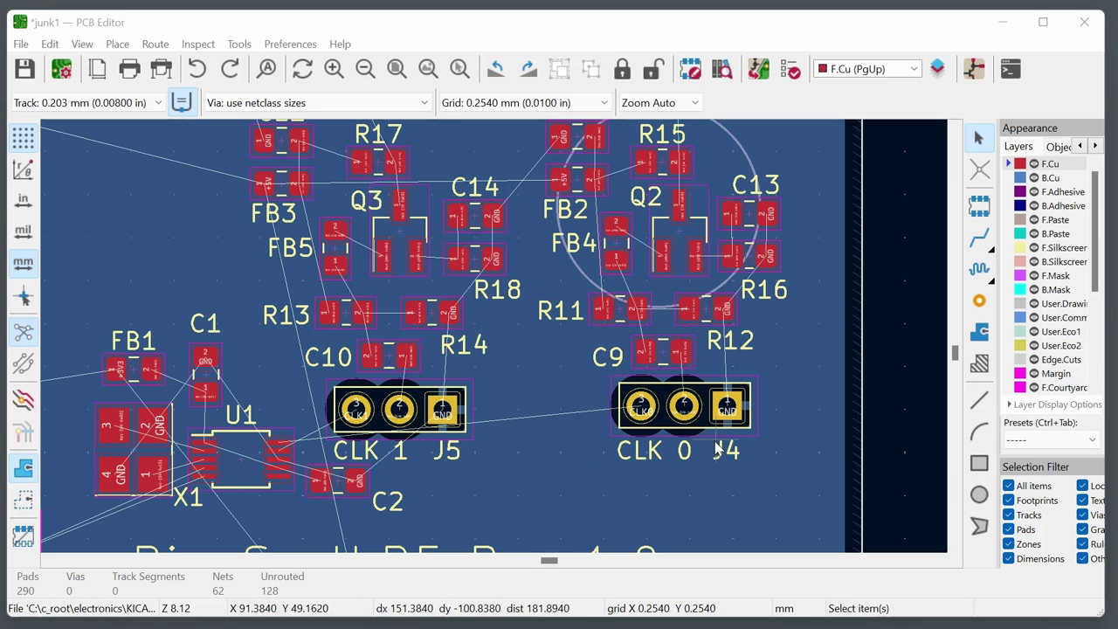
Route a 0.203 mm CLK0 track on F.Cu from U1's pad 10, passing below J5, to J4's pad 3.
scroll(296, 496, up, 5)
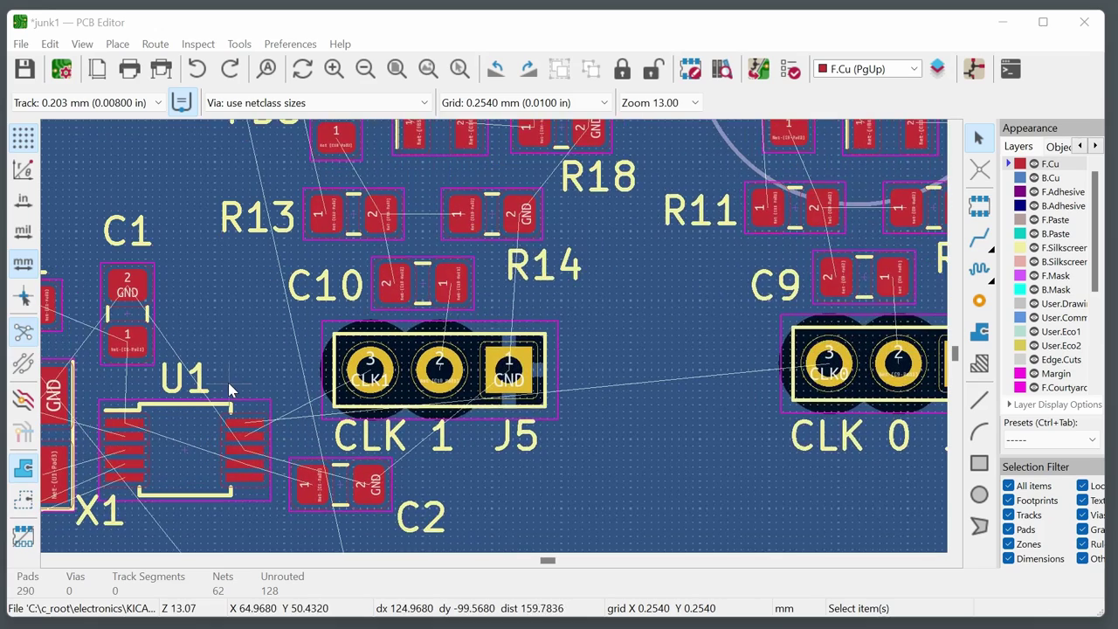
scroll(245, 430, up, 1)
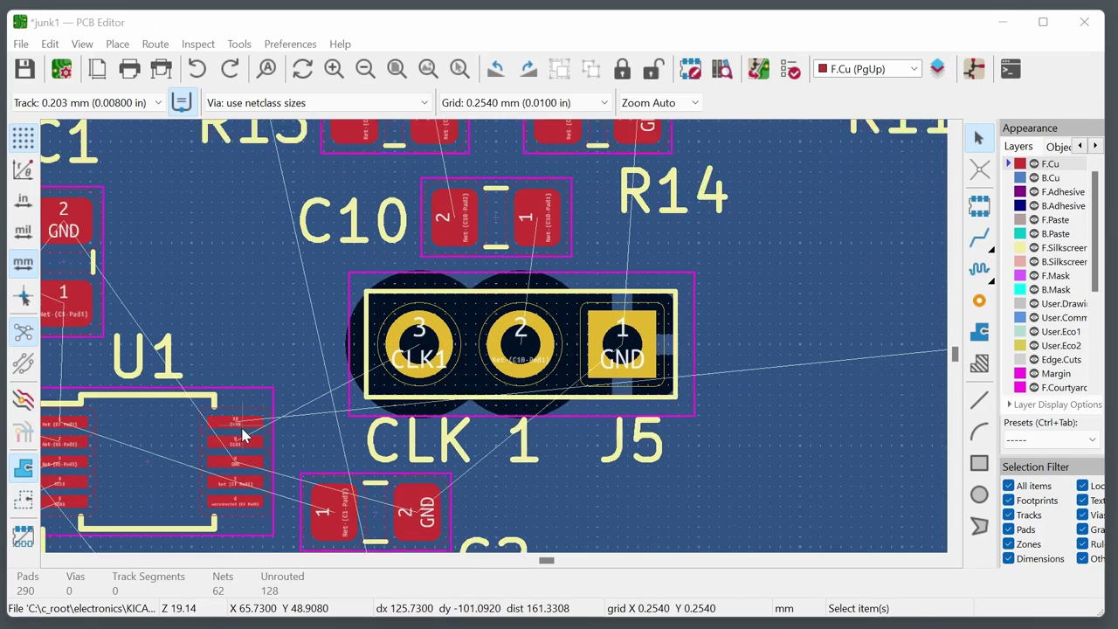
click(241, 421)
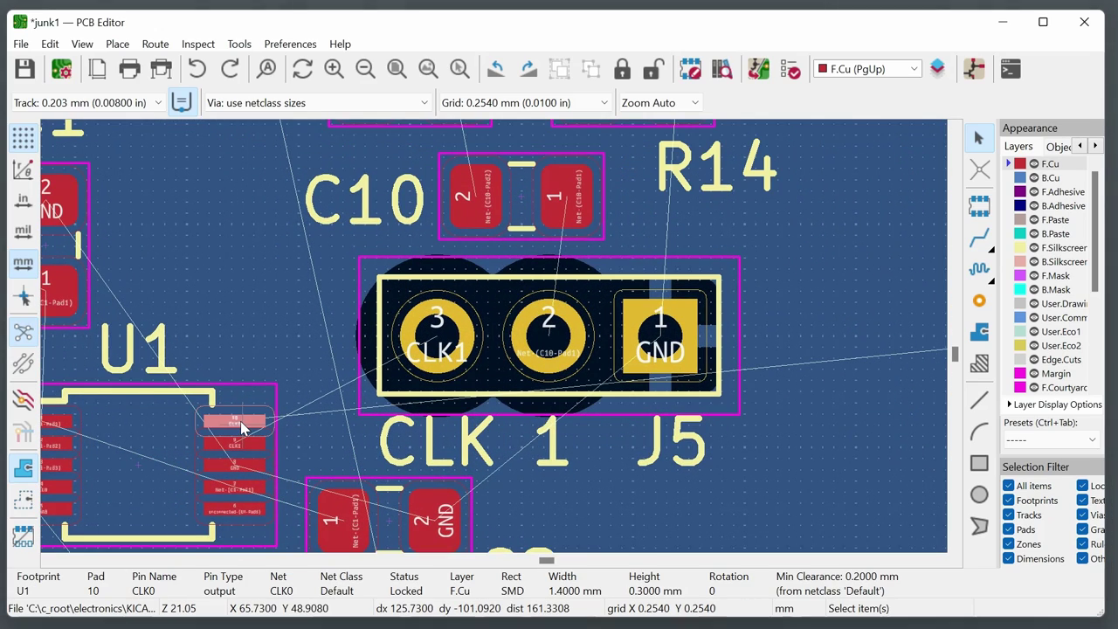
key(x)
scroll(240, 421, down, 3)
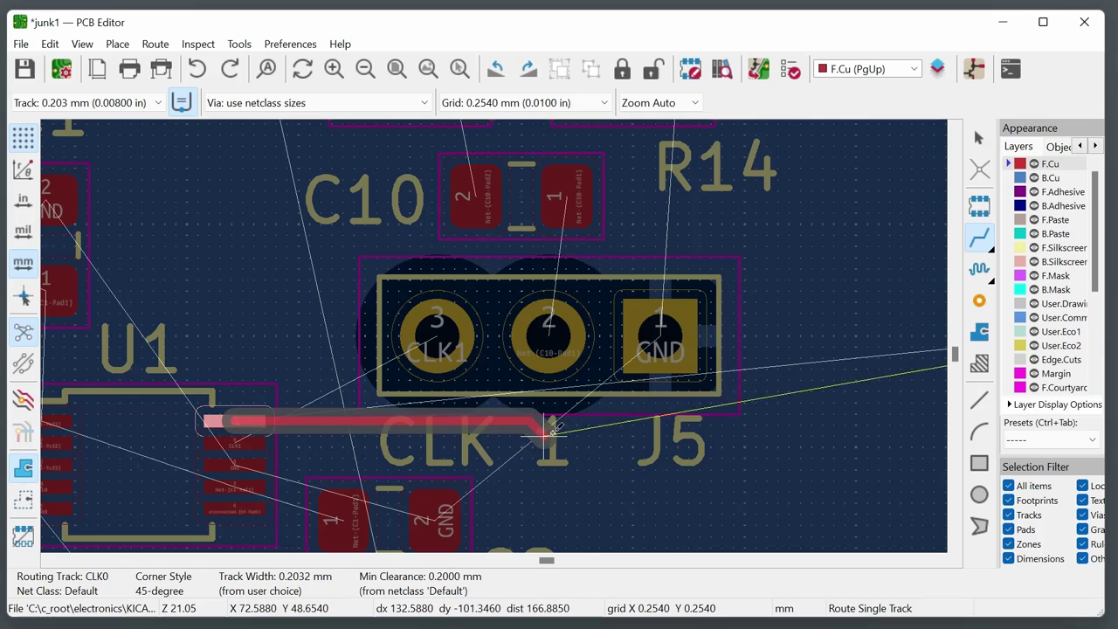
scroll(391, 419, down, 2)
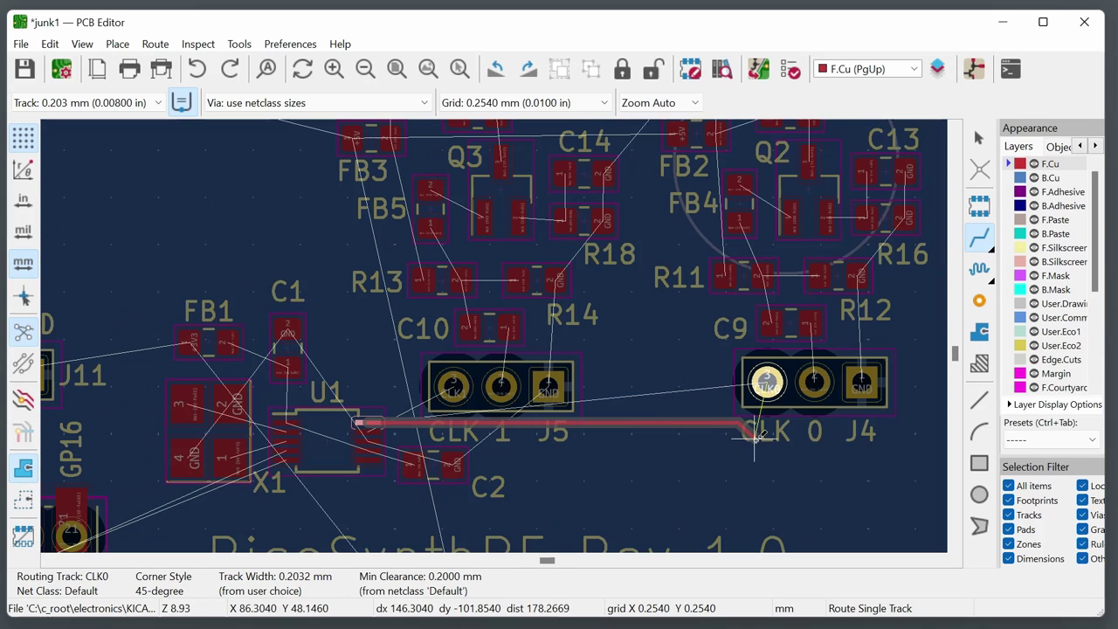
scroll(764, 381, up, 2)
click(765, 381)
scroll(748, 462, up, 1)
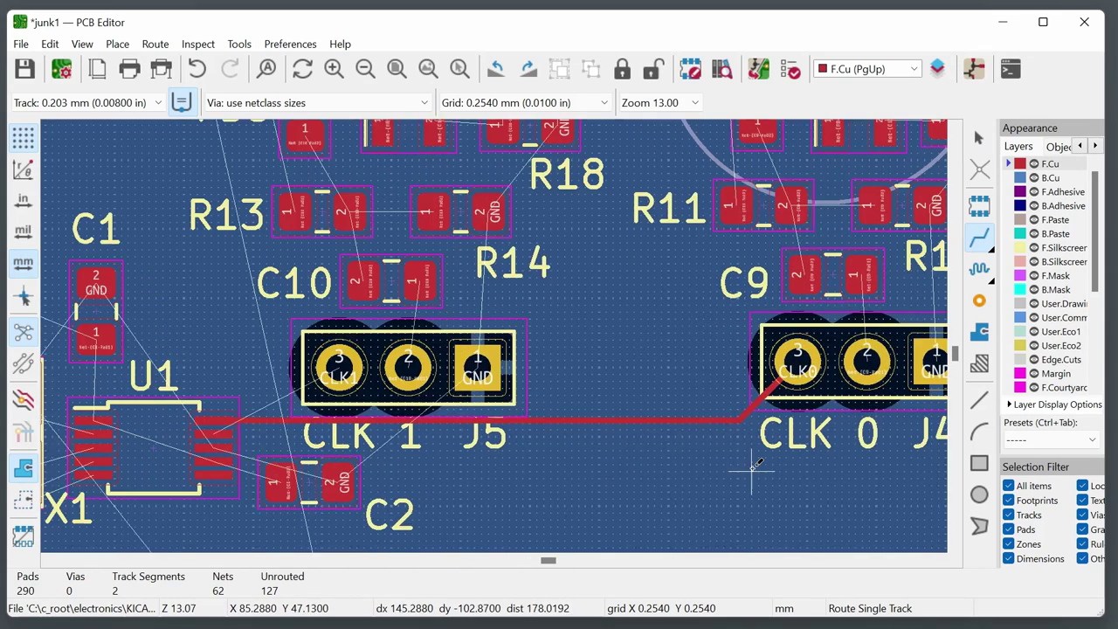
Route a CLK1 track on F.Cu from U1's CLK1 pad, looping up between C1 and C10, to J5's pad 3.
scroll(428, 388, down, 1)
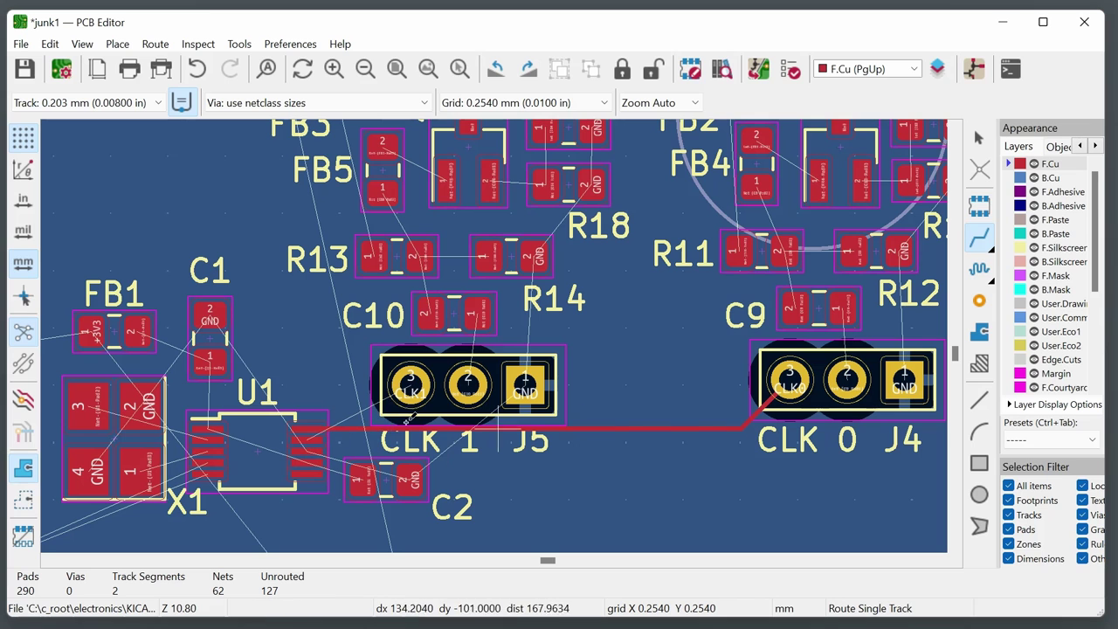
scroll(242, 418, up, 2)
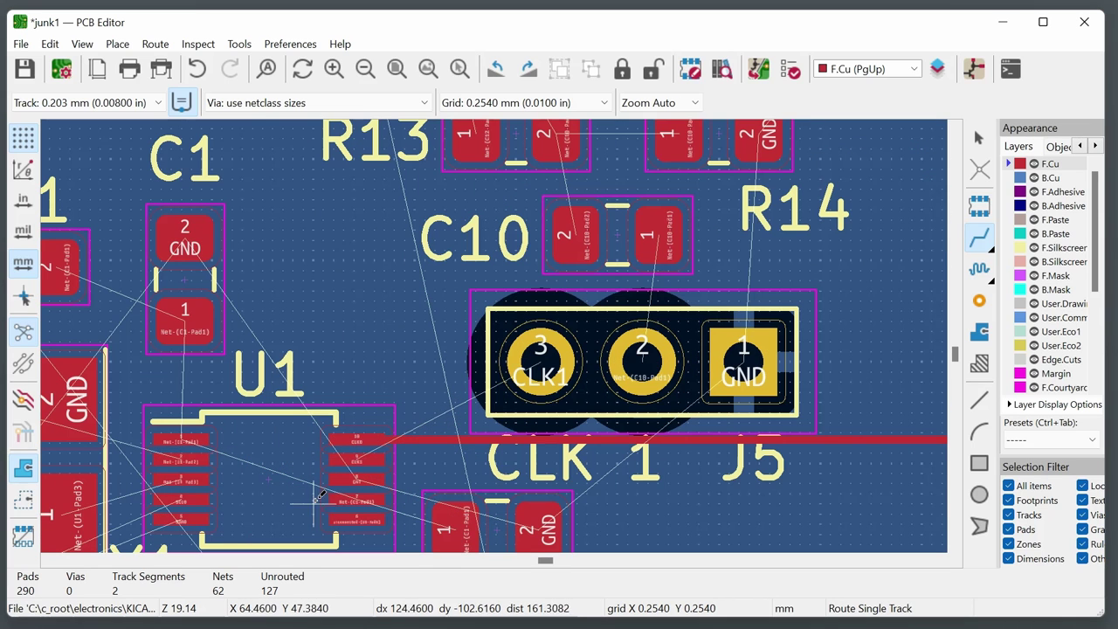
click(284, 441)
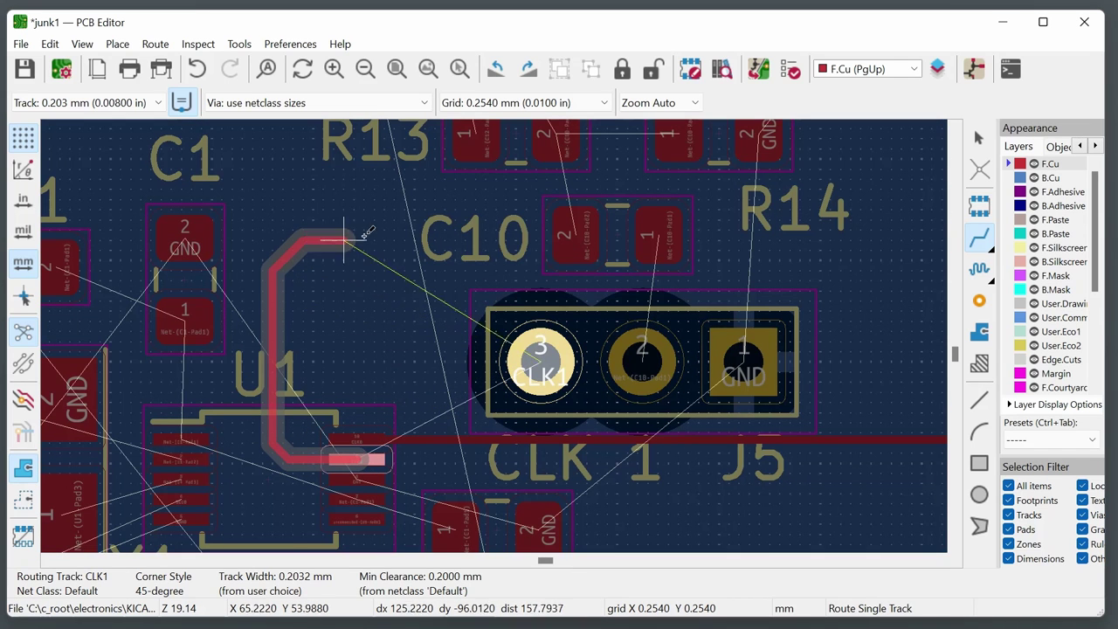
click(538, 354)
key(Escape)
scroll(651, 425, down, 1)
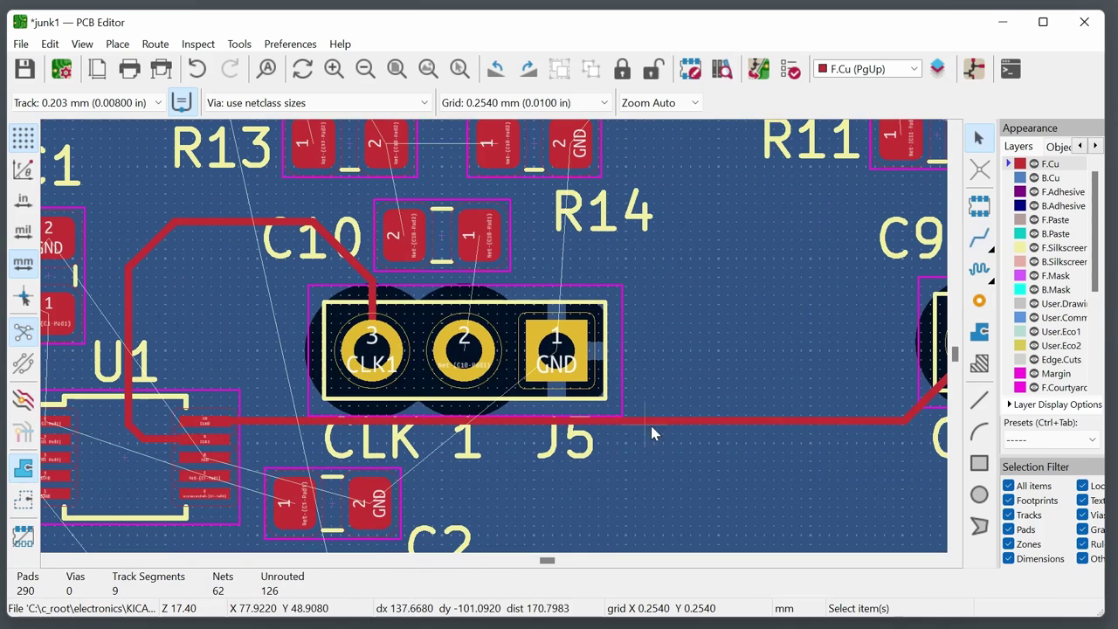
Check the routed lengths of the CLK0 and CLK1 tracks.
click(675, 421)
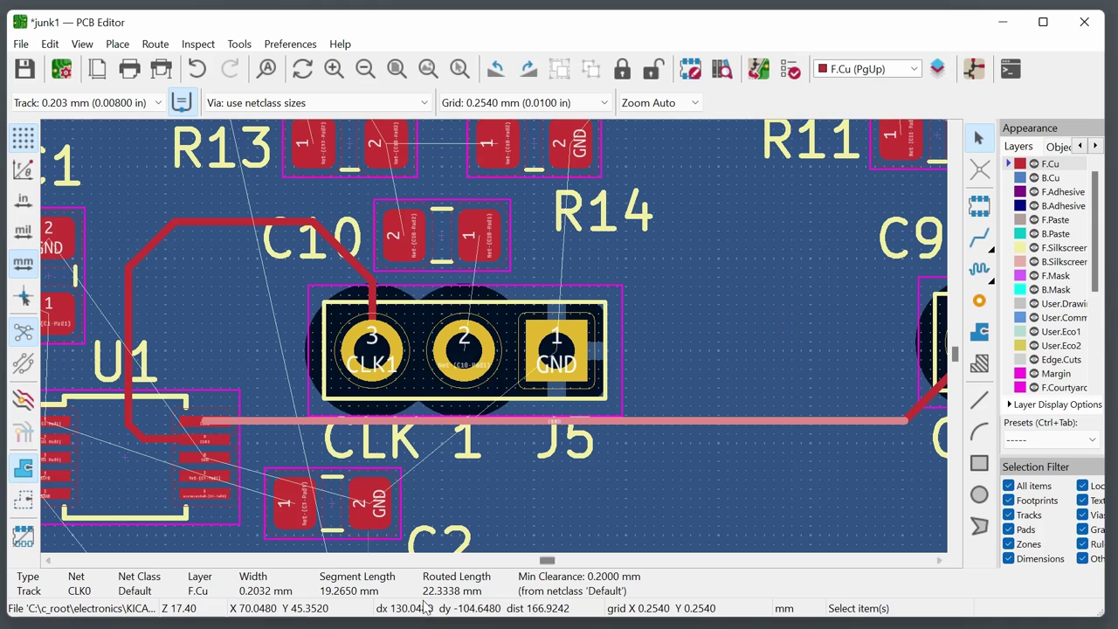
click(196, 223)
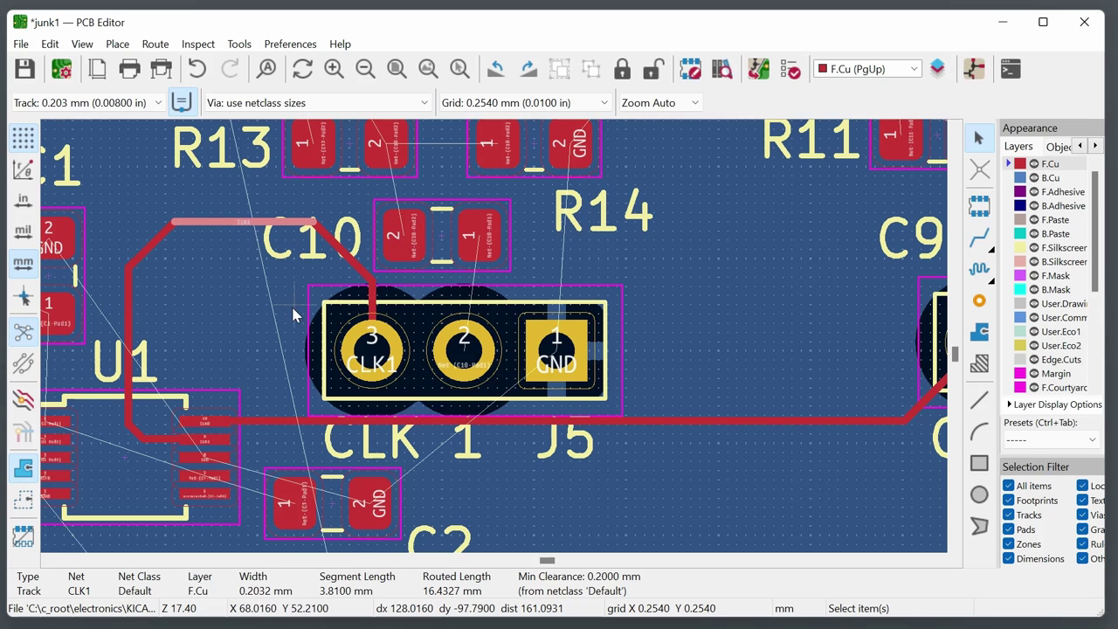
Start single-track length tuning on CLK1's horizontal segment beside C10 and set the target length to 22.3 mm.
click(153, 45)
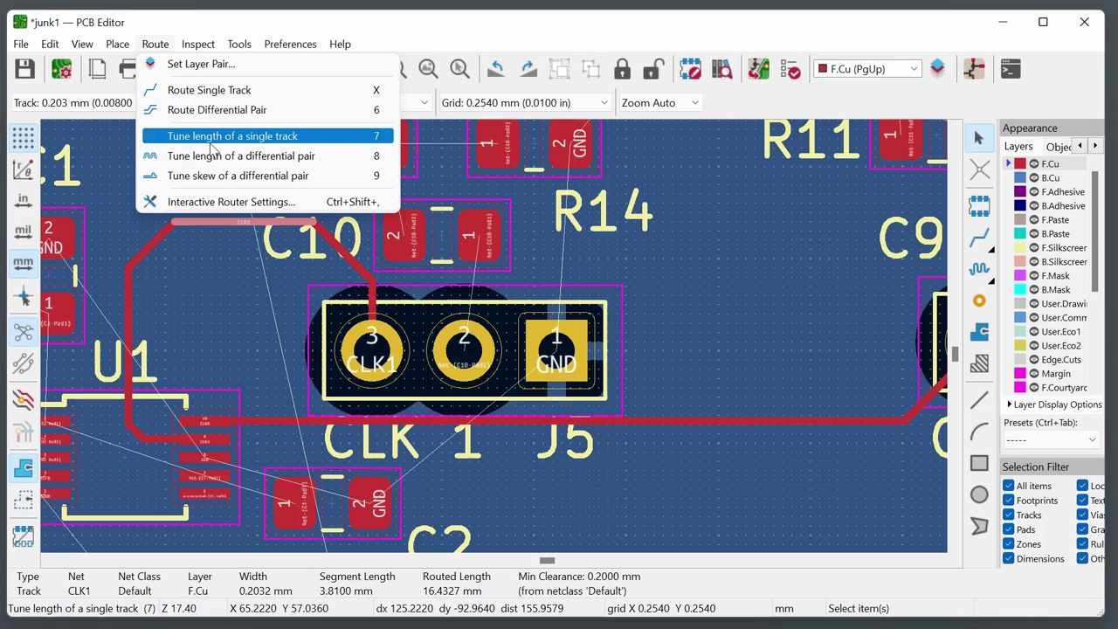
click(286, 137)
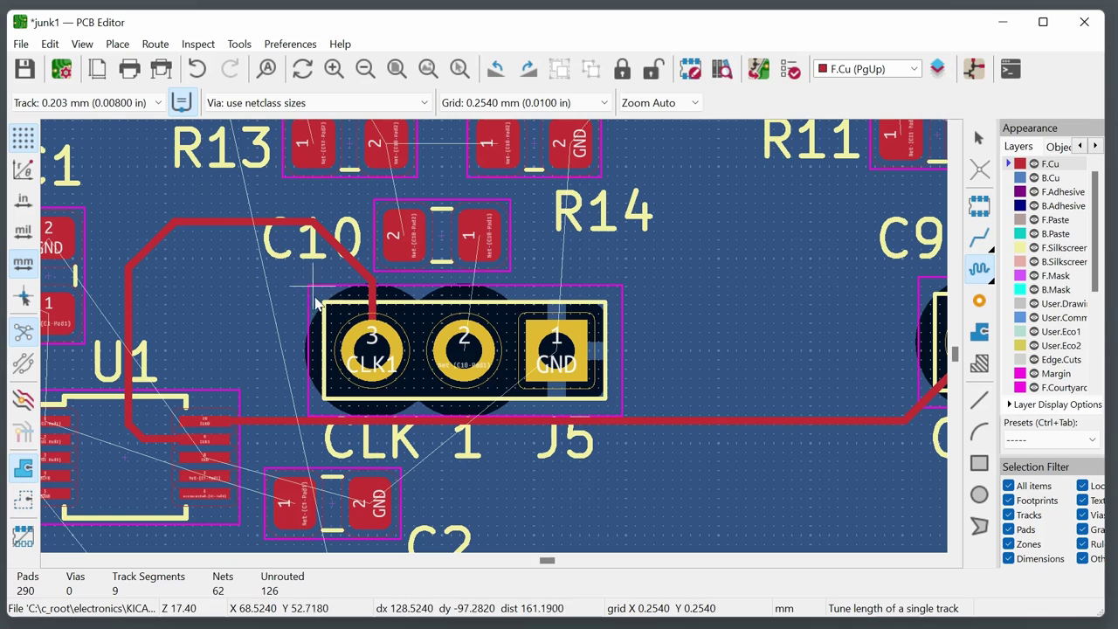
click(185, 224)
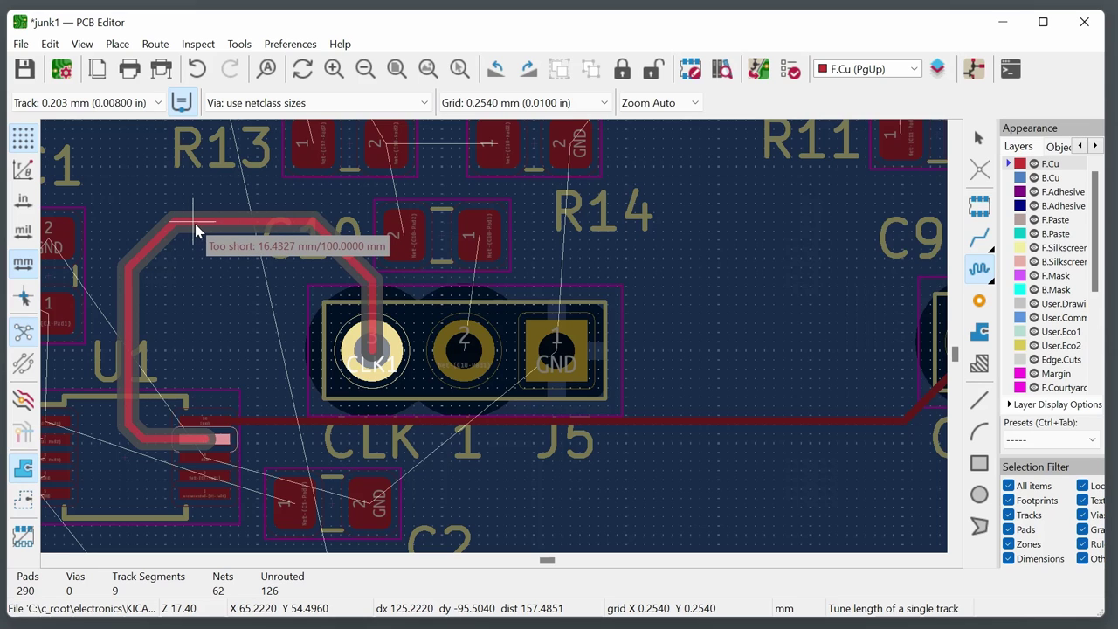
right_click(199, 229)
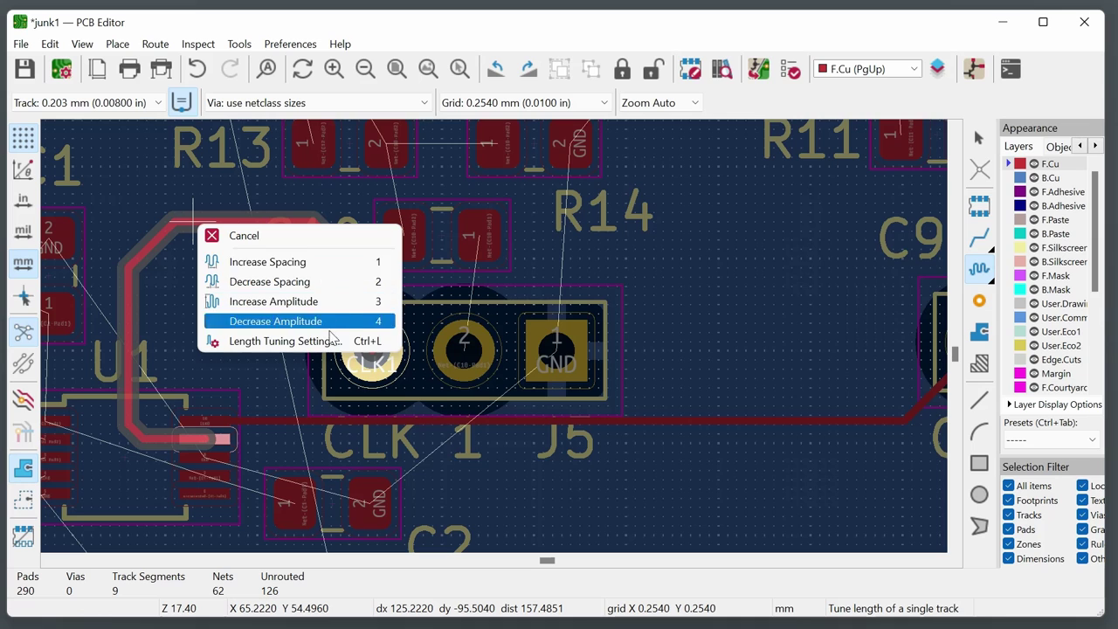
click(307, 270)
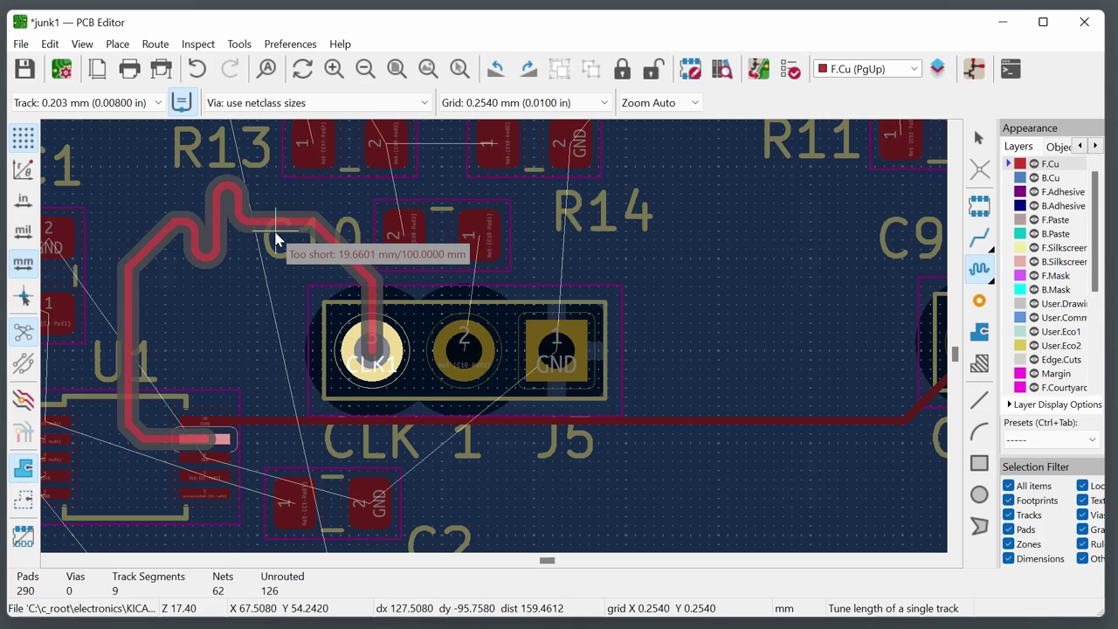
right_click(230, 224)
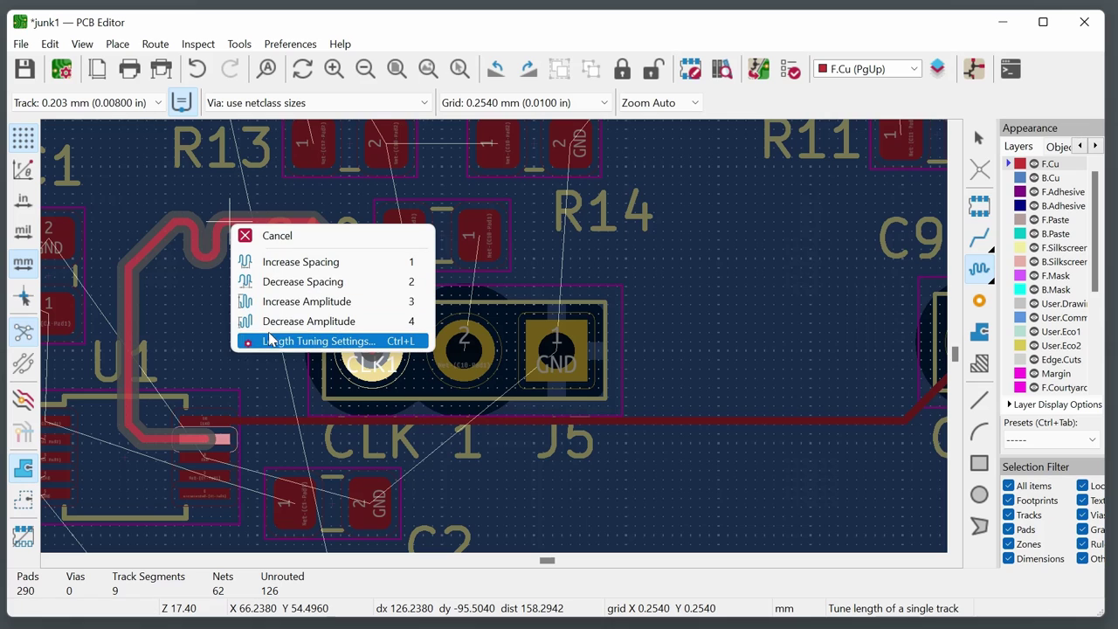
click(313, 343)
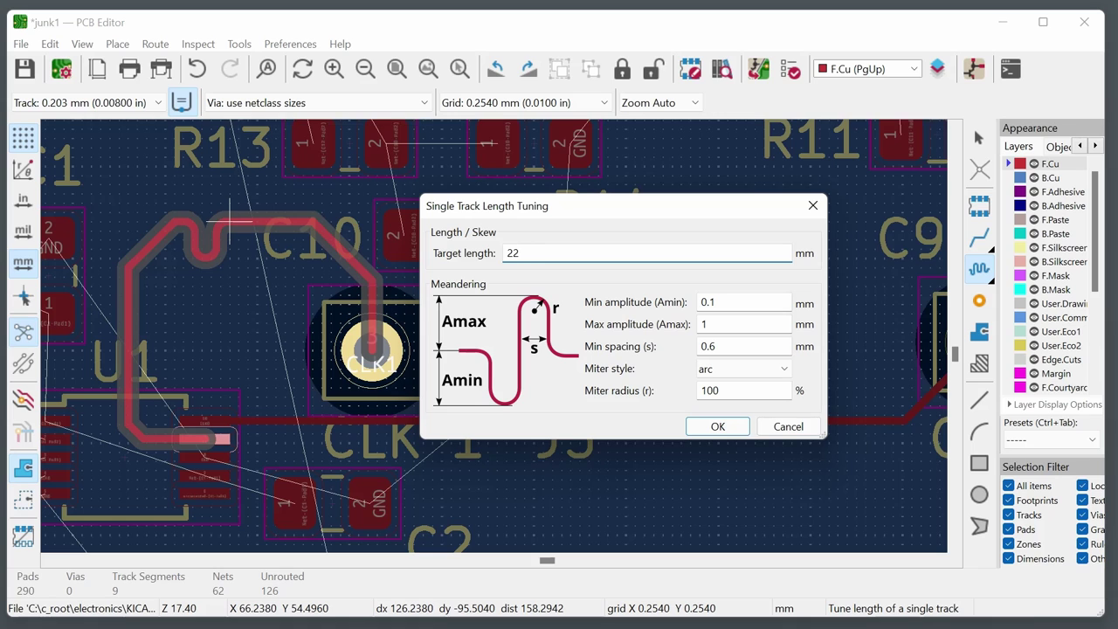
text(22.3)
click(717, 426)
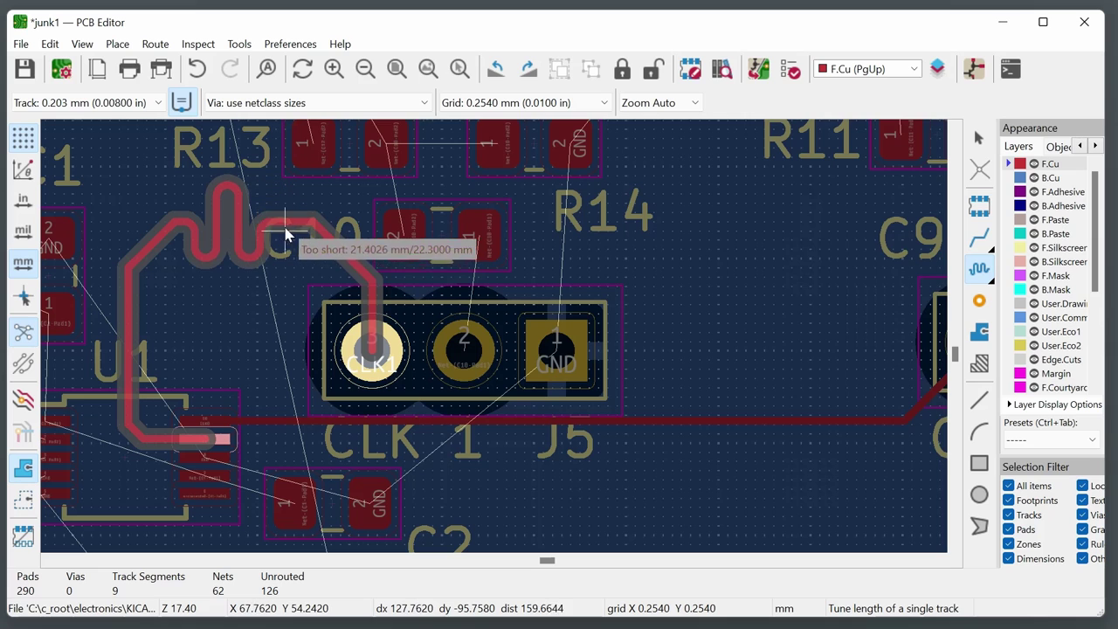
Place the length-tuning meander along CLK1's upper segment between U1 and C10, and check the track's routed length.
right_click(251, 225)
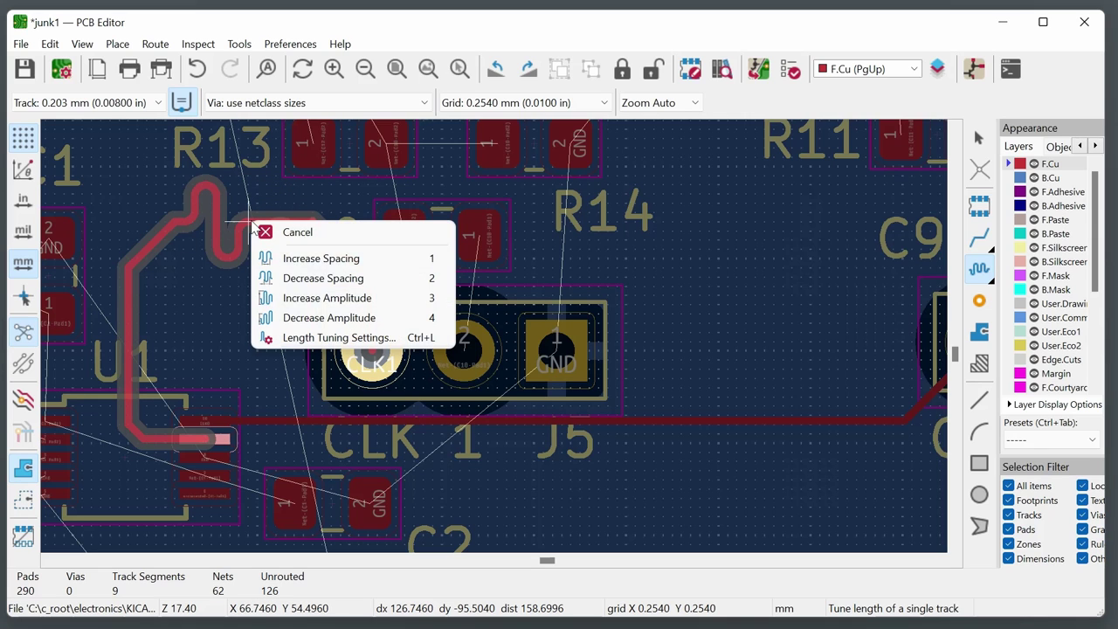
click(330, 279)
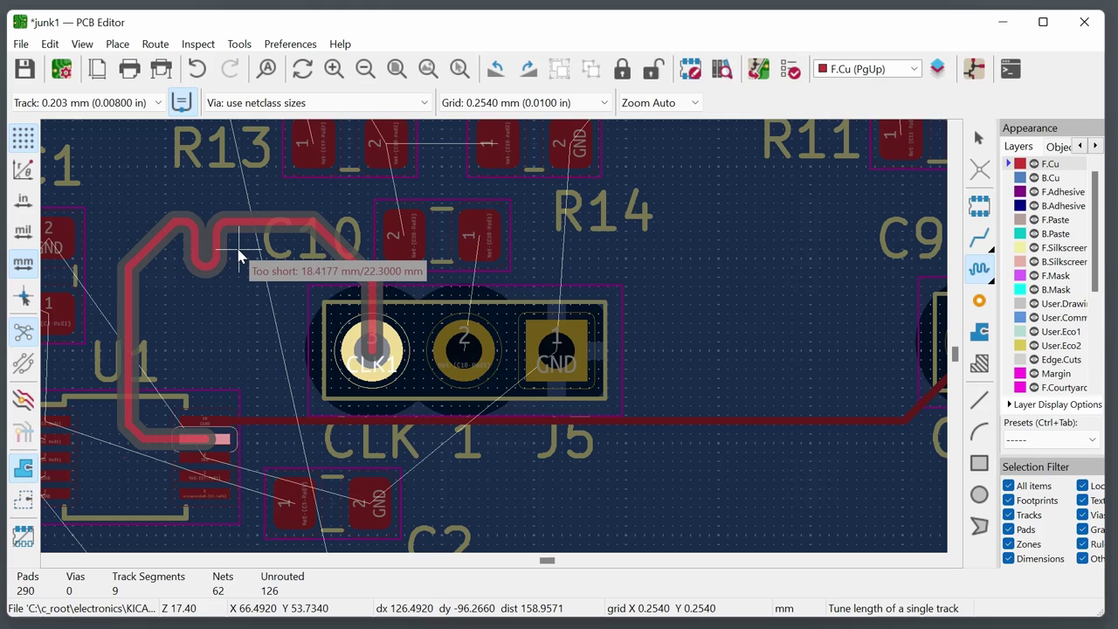
click(289, 265)
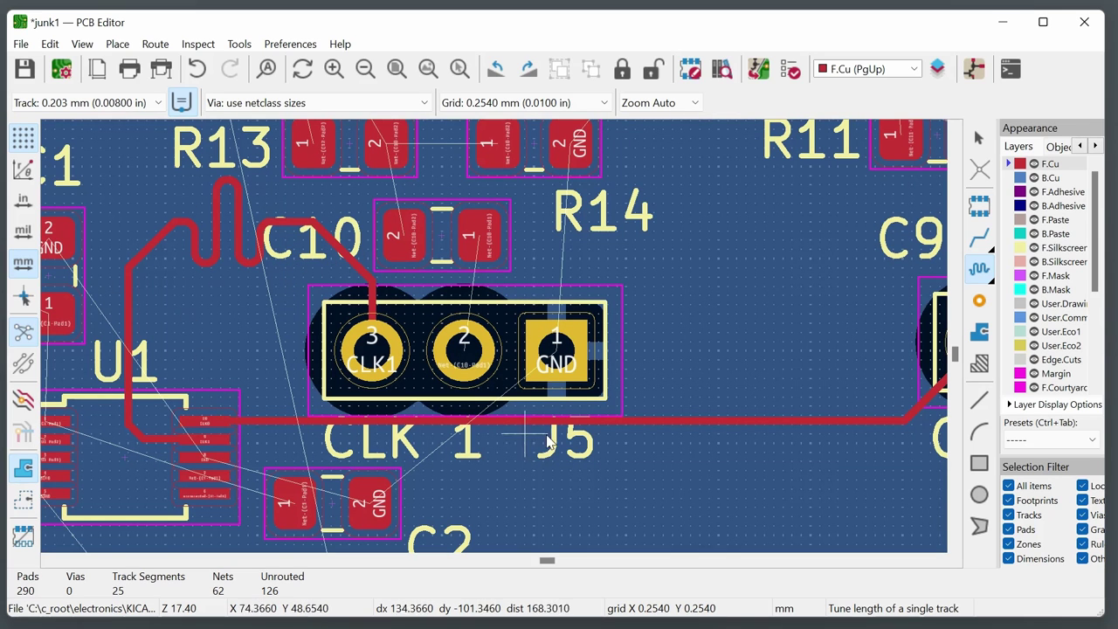
key(Escape)
click(195, 247)
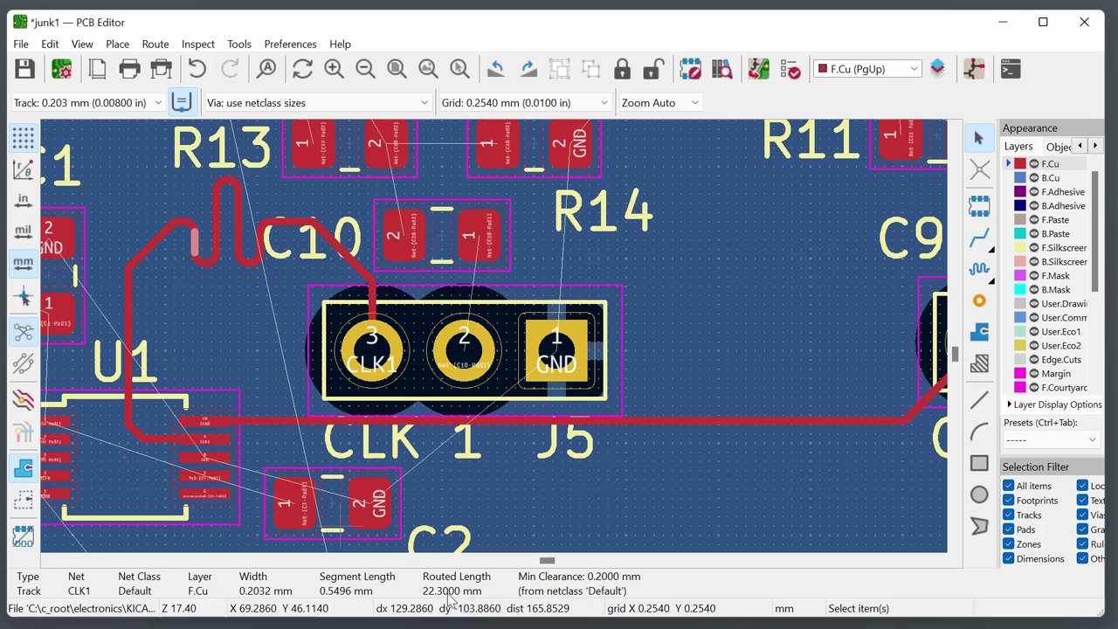
key(Escape)
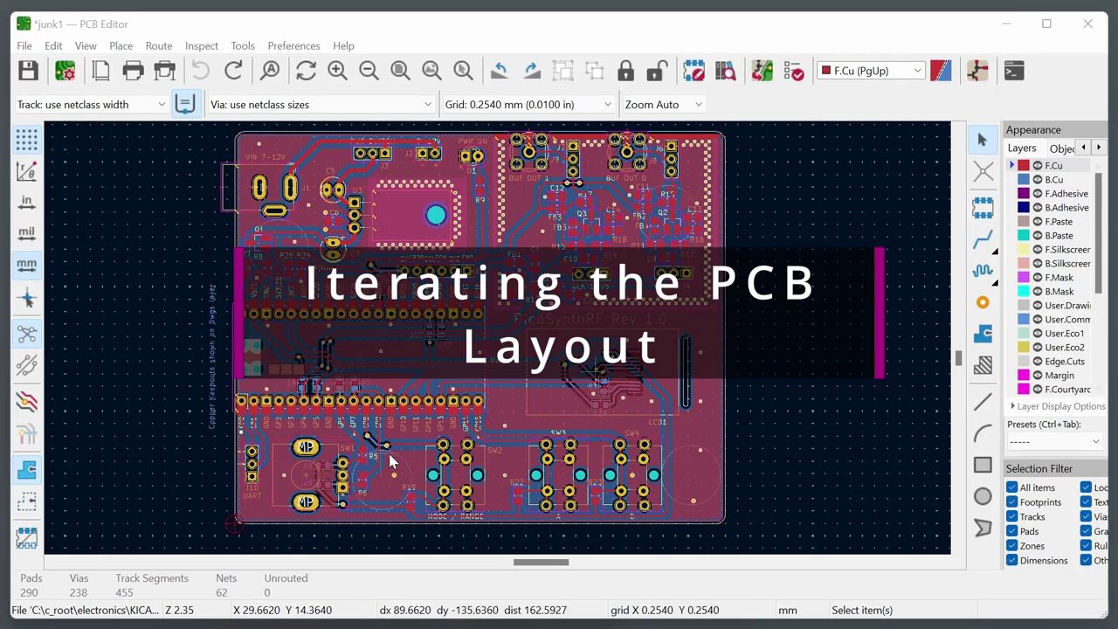
On the finished board, delete the SW_A track segment between R22's pad 2 and SW3.
scroll(442, 498, up, 3)
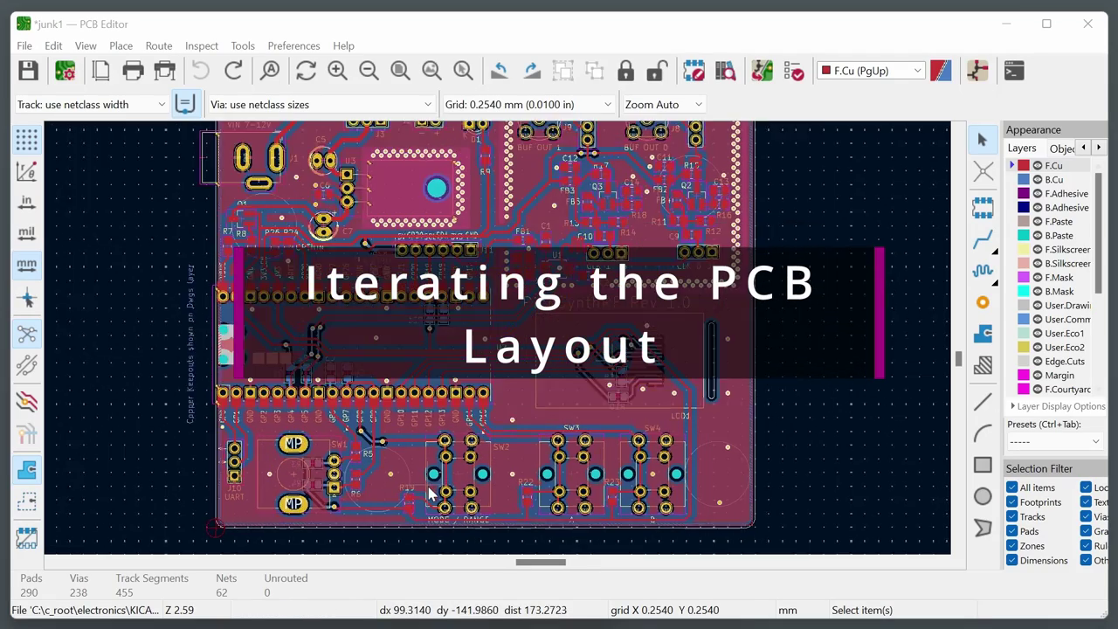
scroll(646, 441, up, 3)
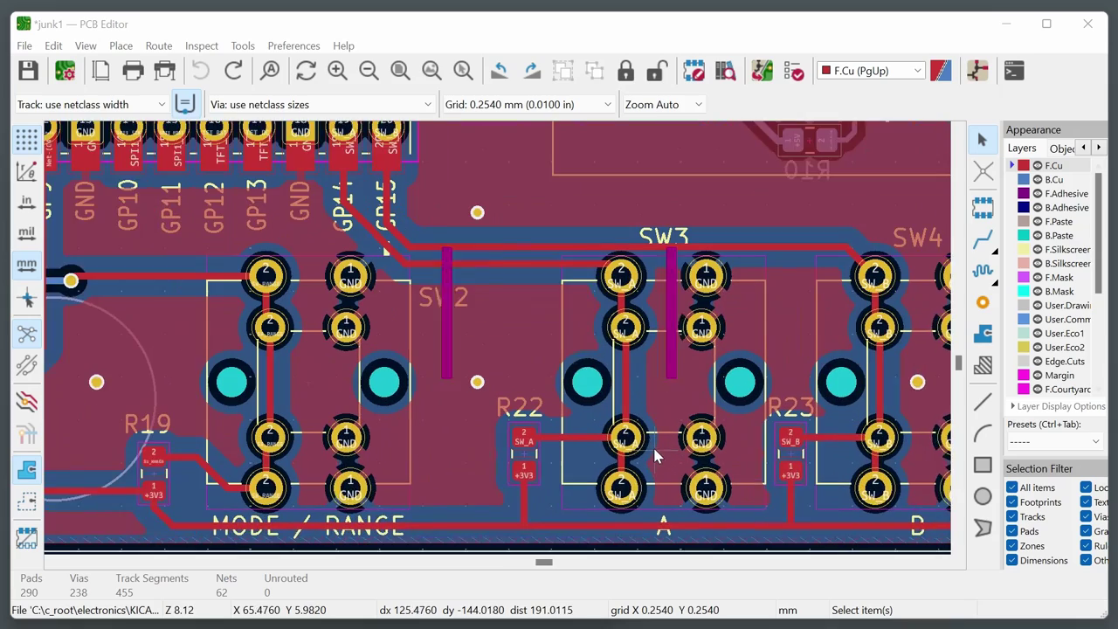
scroll(546, 486, up, 1)
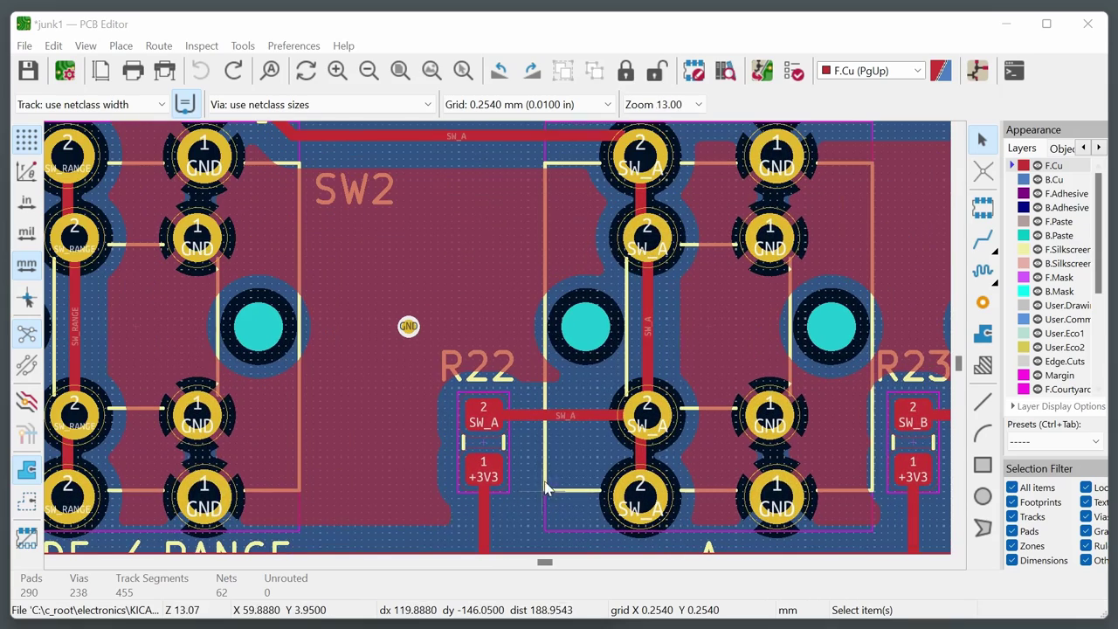
scroll(562, 430, up, 1)
scroll(566, 424, up, 1)
click(568, 411)
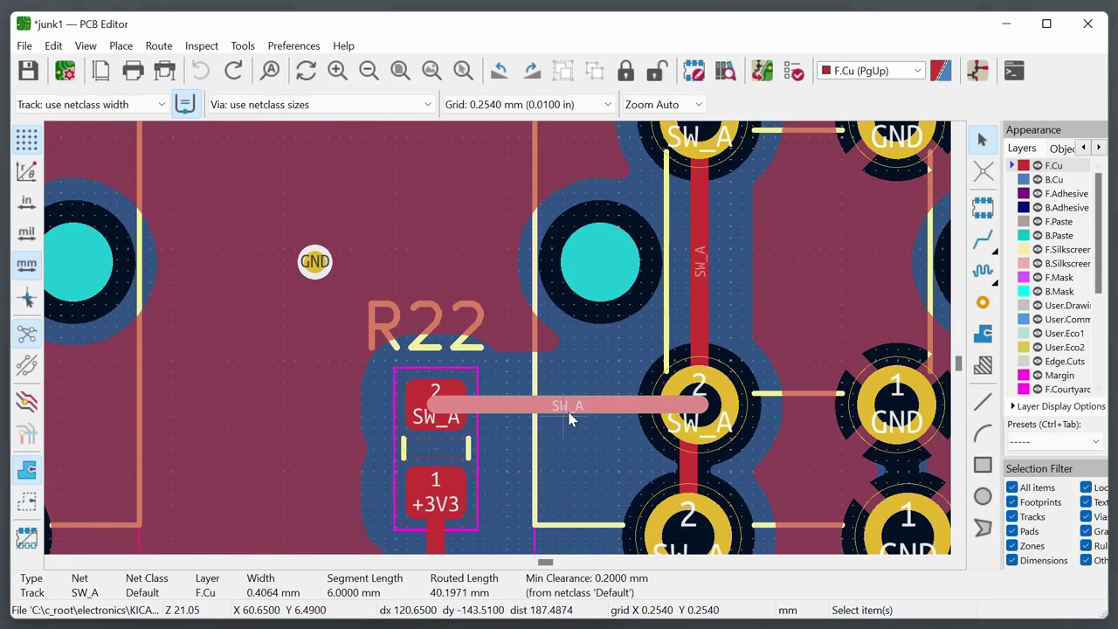
key(Delete)
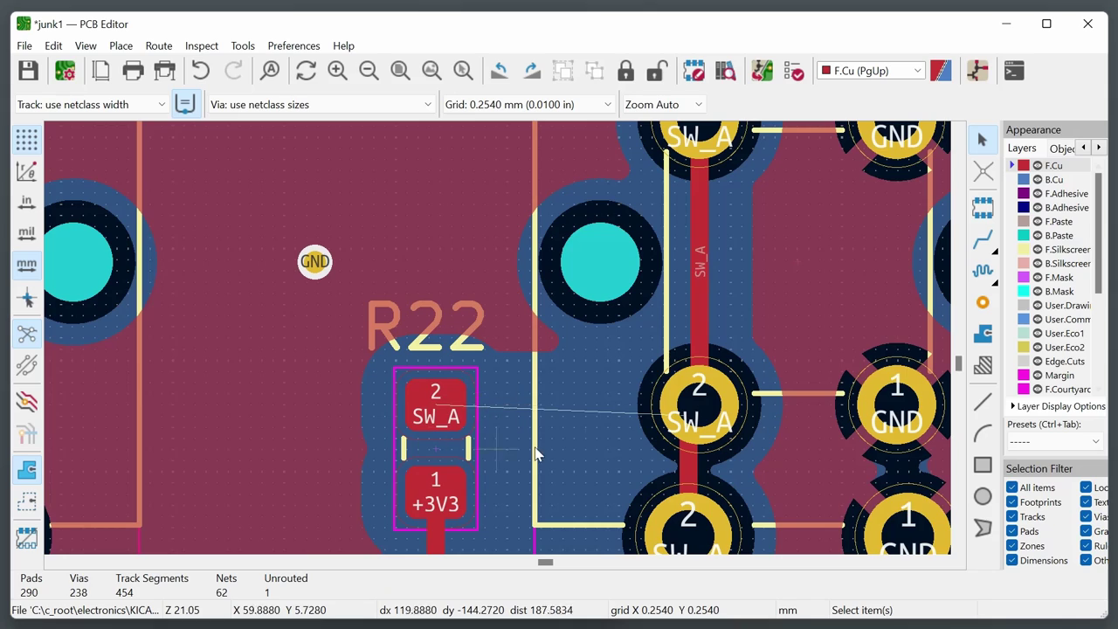
Delete the rest of the SW_A track linking SW3's pads and running back to U2's GP14 pad.
scroll(471, 437, down, 3)
scroll(607, 362, up, 1)
scroll(607, 362, down, 1)
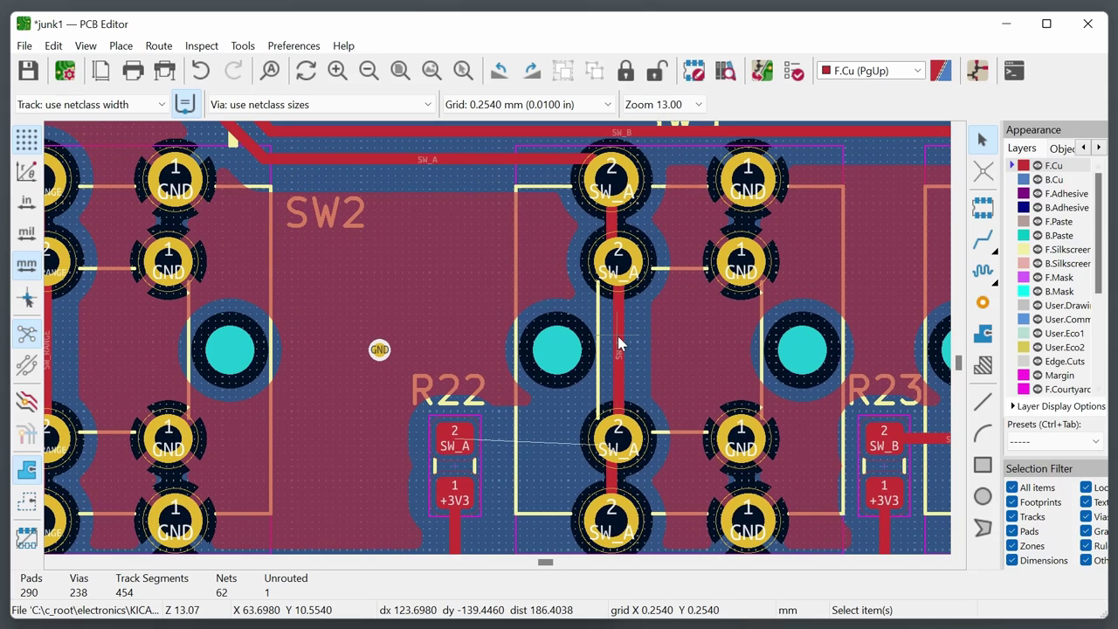
click(618, 335)
key(Delete)
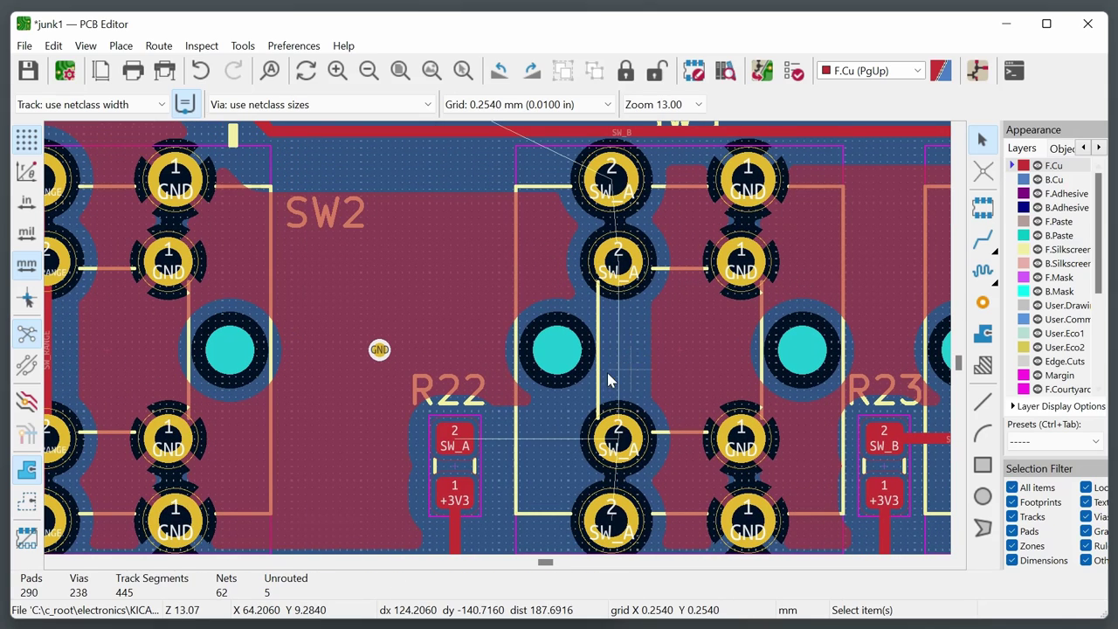
scroll(609, 419, down, 4)
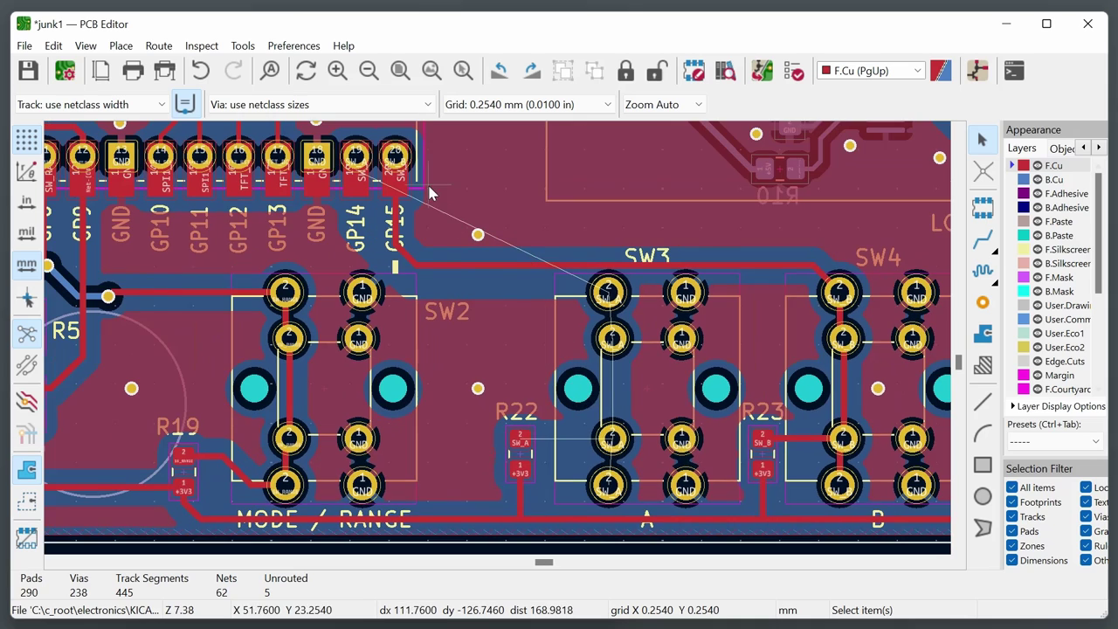
scroll(431, 187, up, 3)
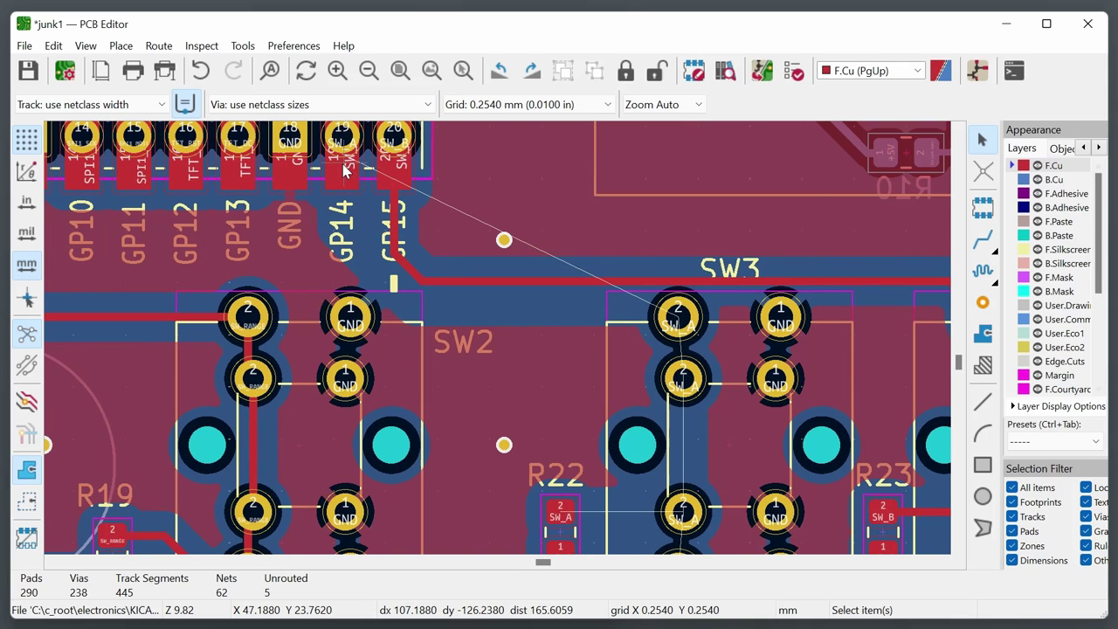
scroll(345, 170, up, 1)
click(347, 147)
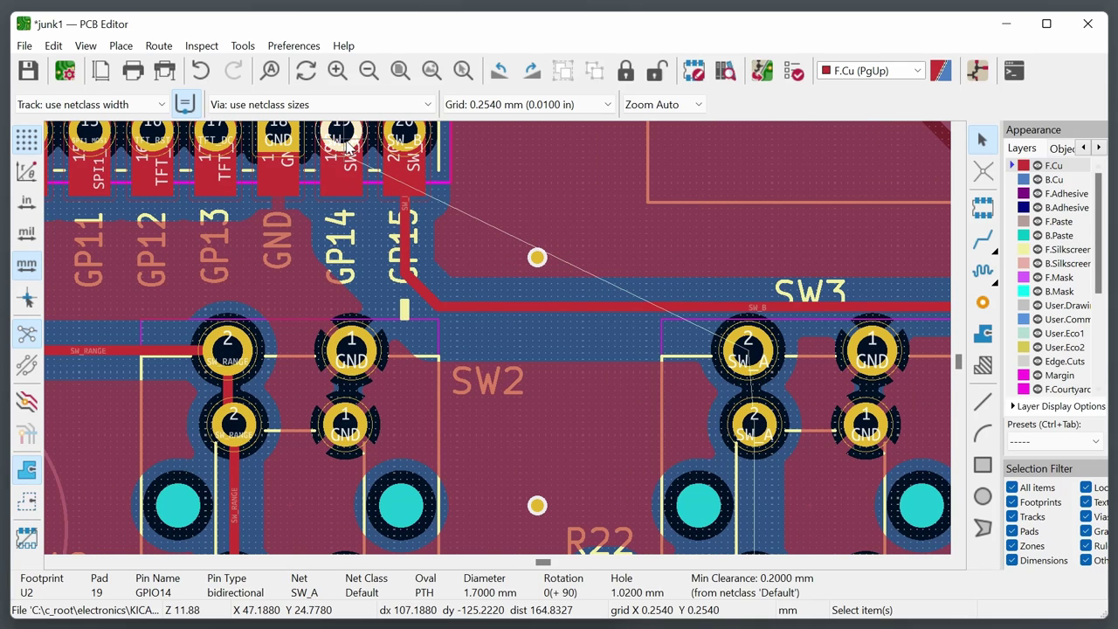
key(x)
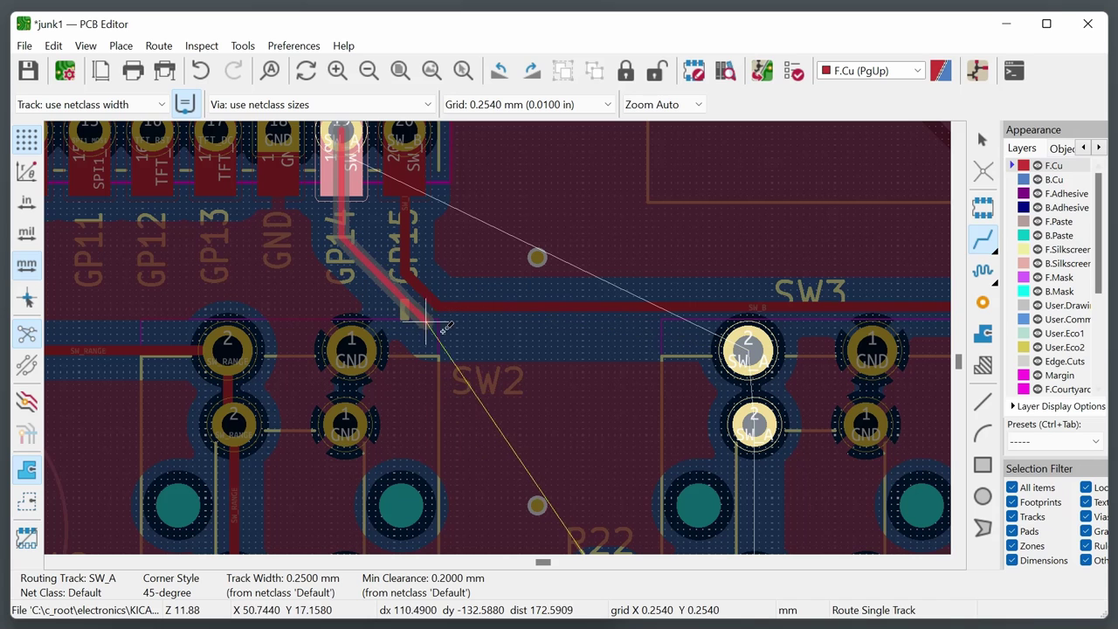
click(745, 349)
scroll(745, 349, down, 2)
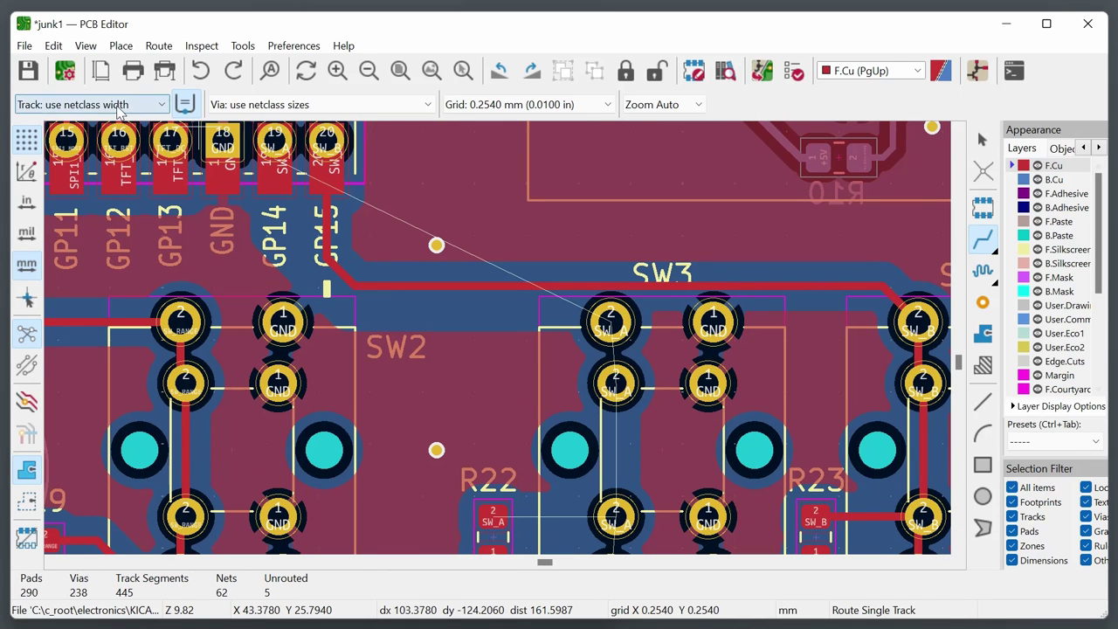
Set the track width to 0.406 mm and route SW_A on F.Cu from U2's pad 19 (GP14) down through SW3's SW_A pads.
click(119, 105)
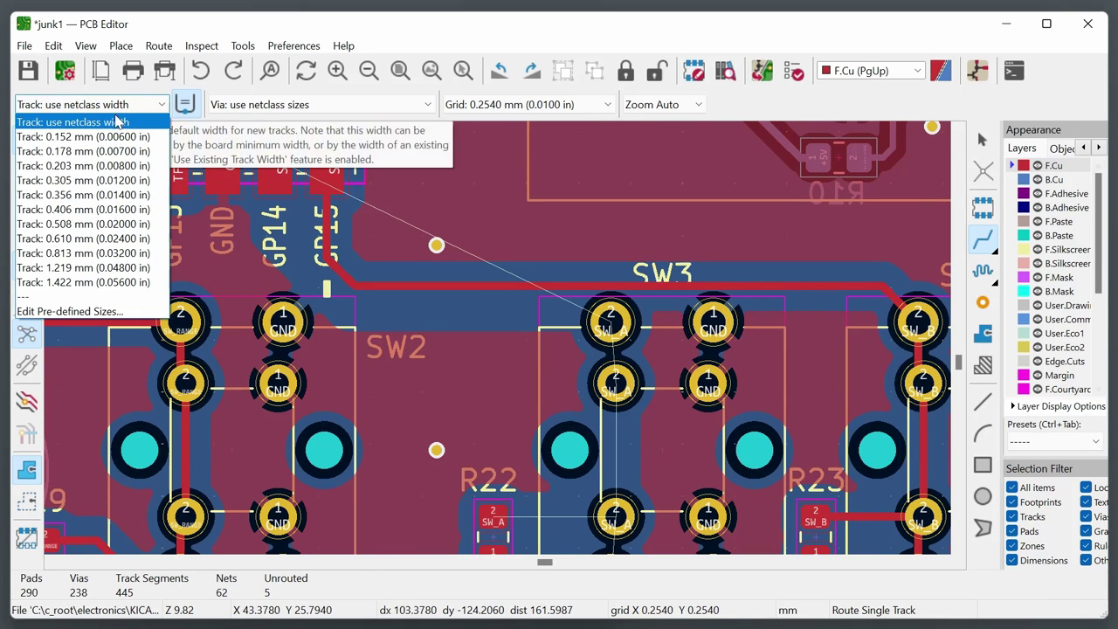
click(96, 209)
click(273, 144)
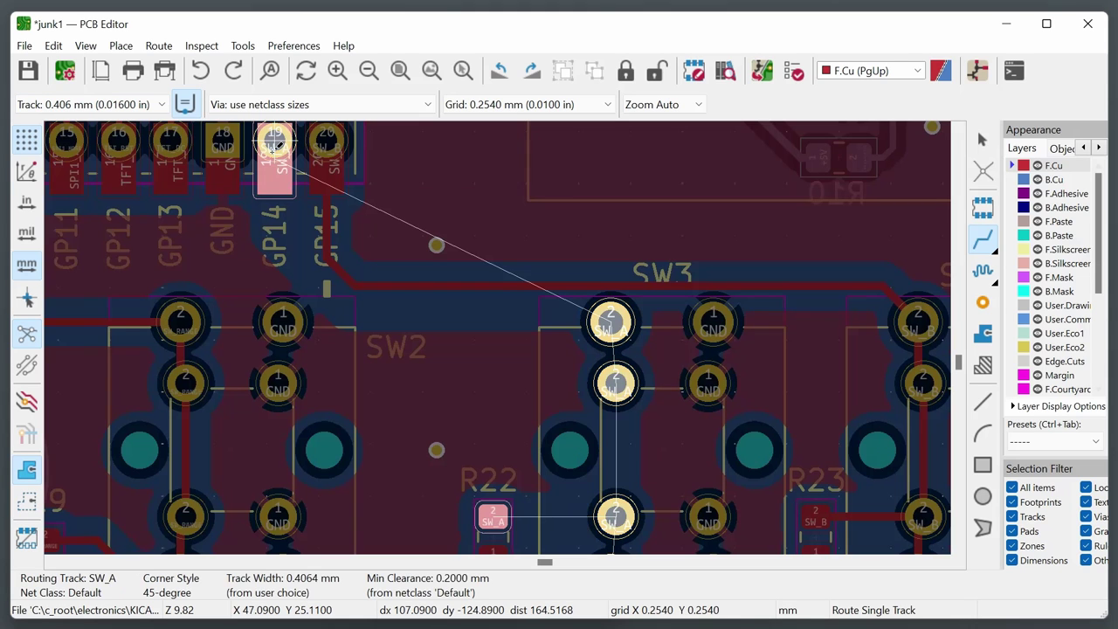
click(609, 324)
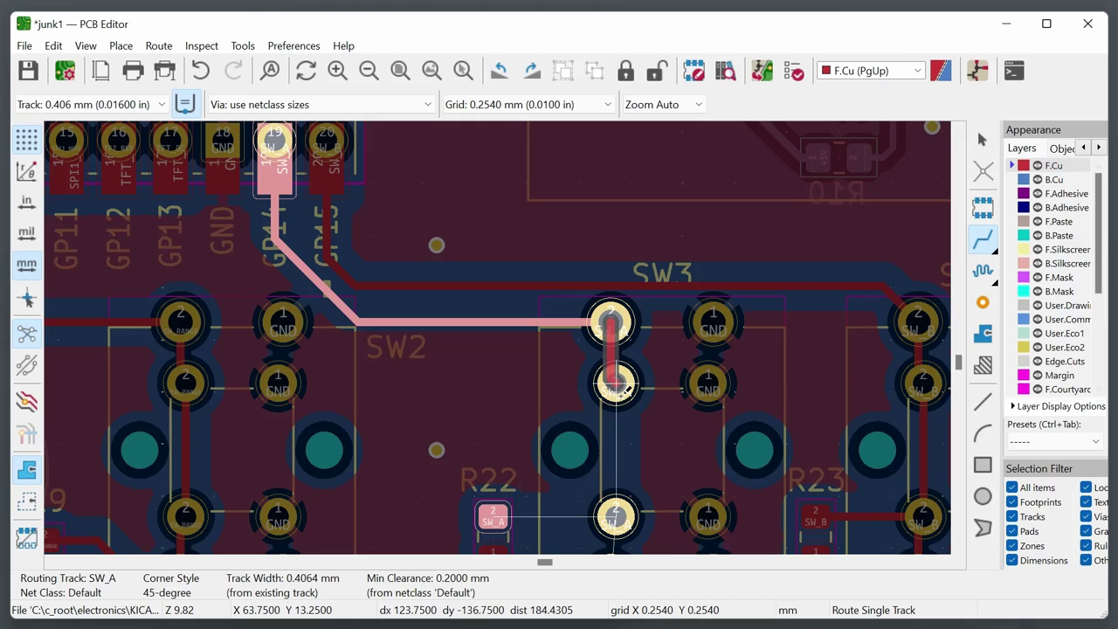
scroll(616, 388, up, 1)
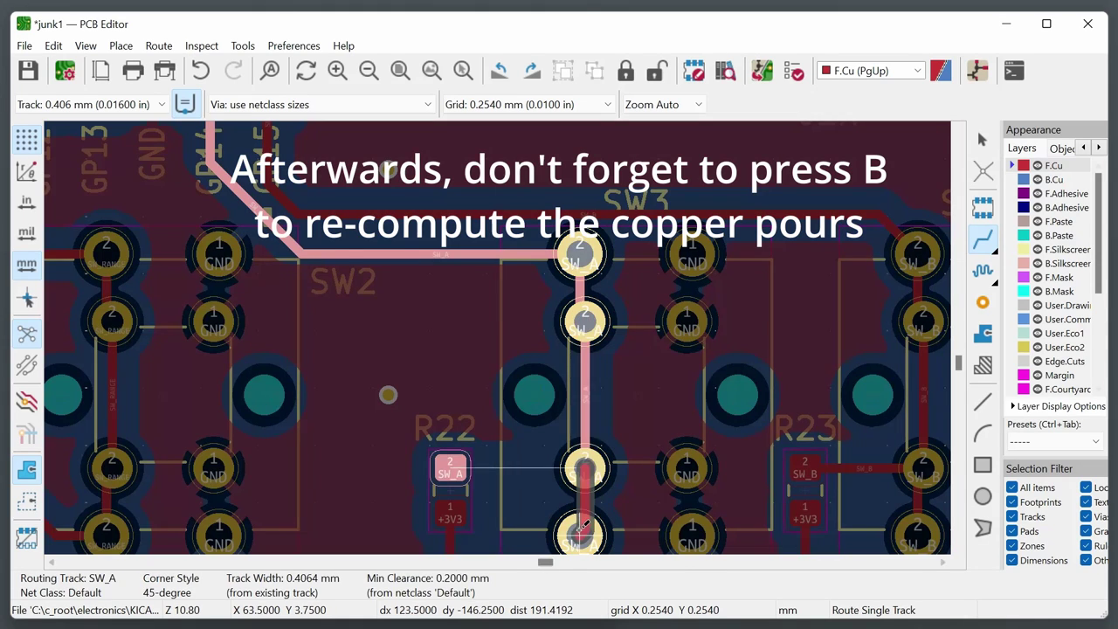
Finish the SW_A track on SW3 and route a 0.406 mm connection from R22's pad 2 to the adjacent SW3 pad.
click(597, 469)
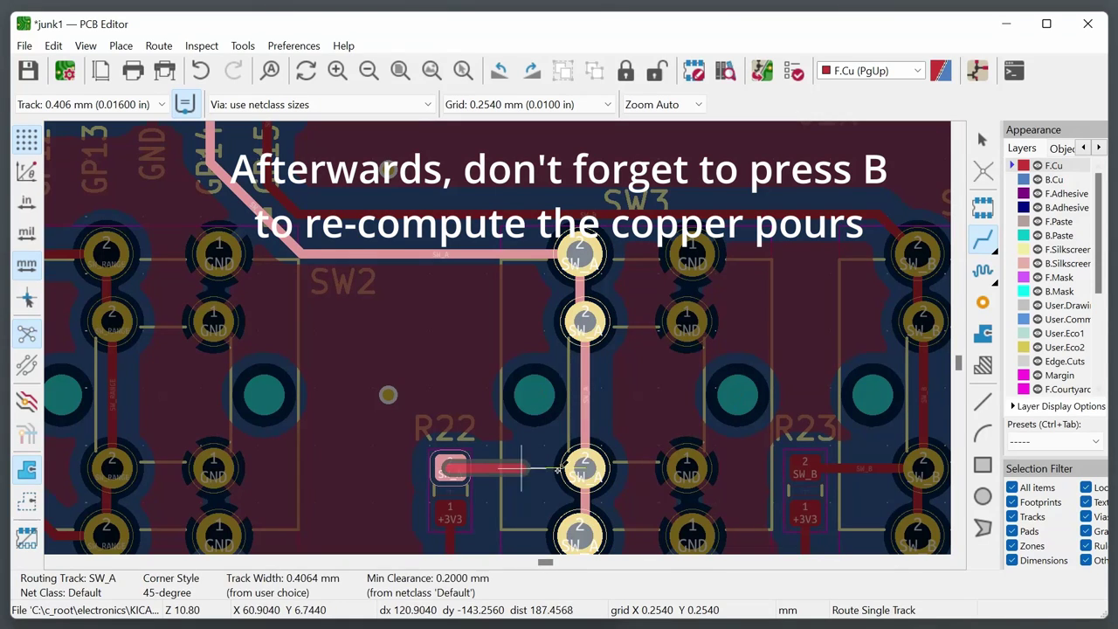
click(602, 464)
scroll(594, 437, down, 2)
key(Escape)
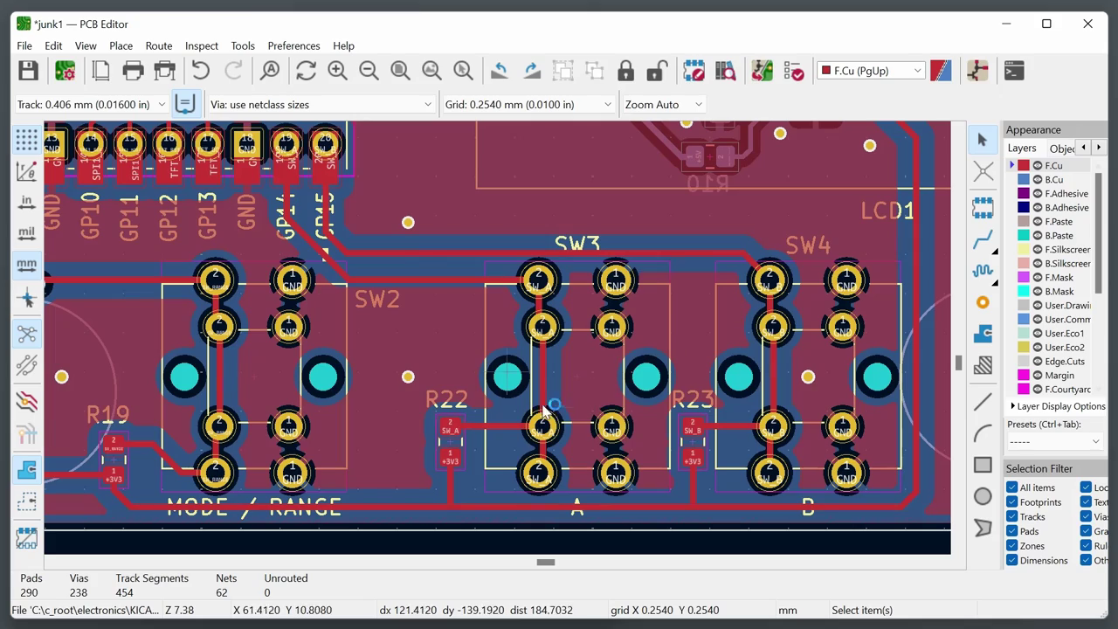
scroll(543, 408, down, 3)
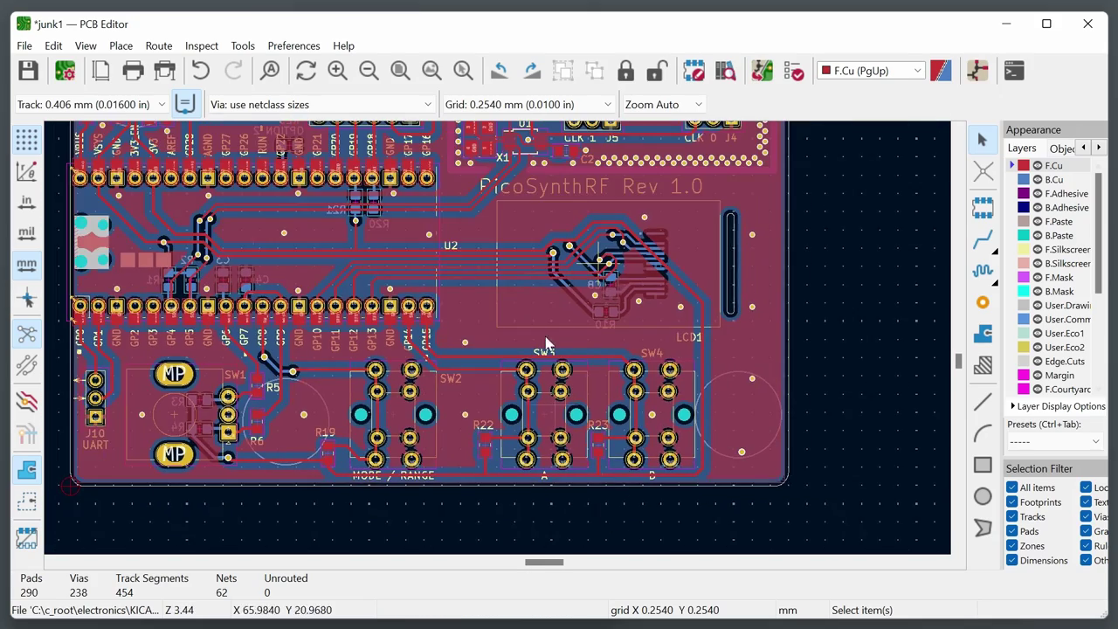
scroll(629, 294, down, 1)
scroll(629, 379, down, 1)
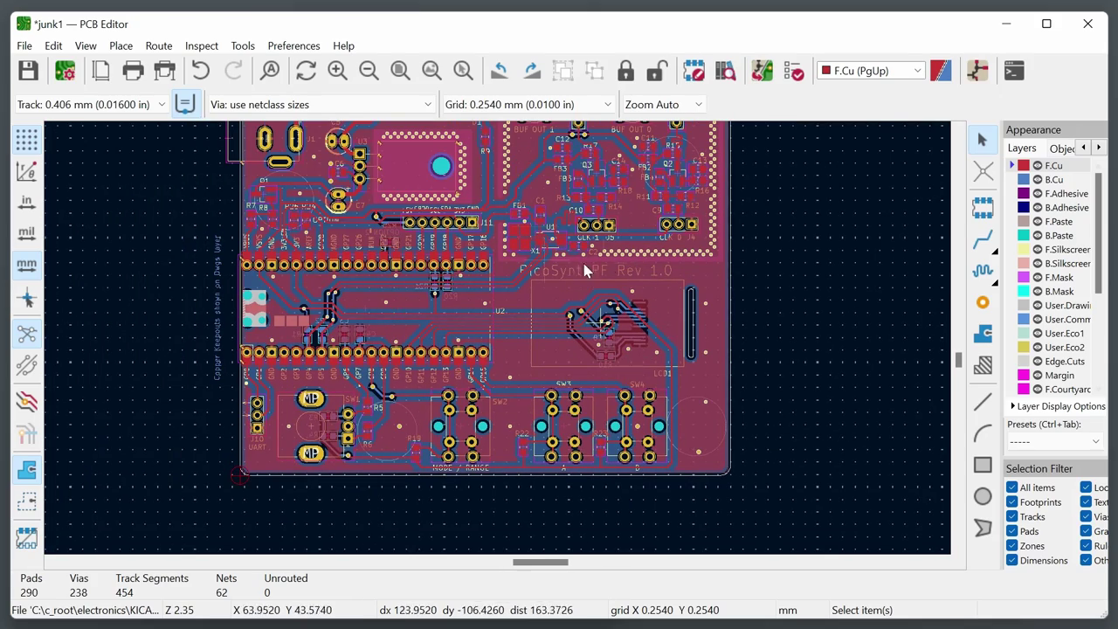
Place a free via in the GND copper pour just past the end of the "PicoSynthRF Rev 1.0" text.
scroll(632, 234, up, 5)
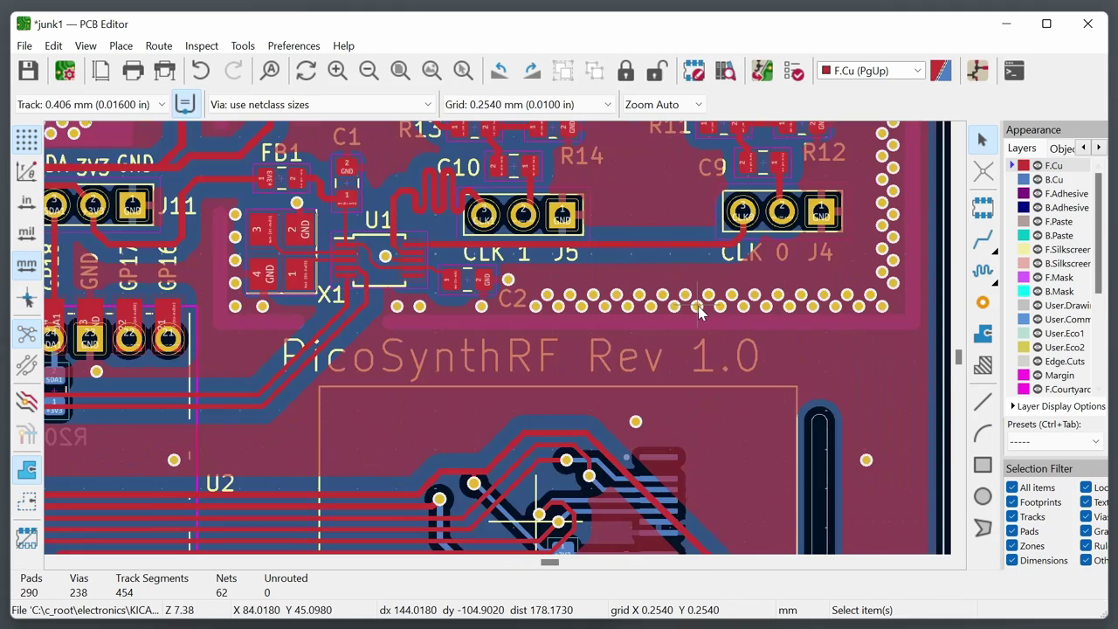
scroll(706, 308, up, 1)
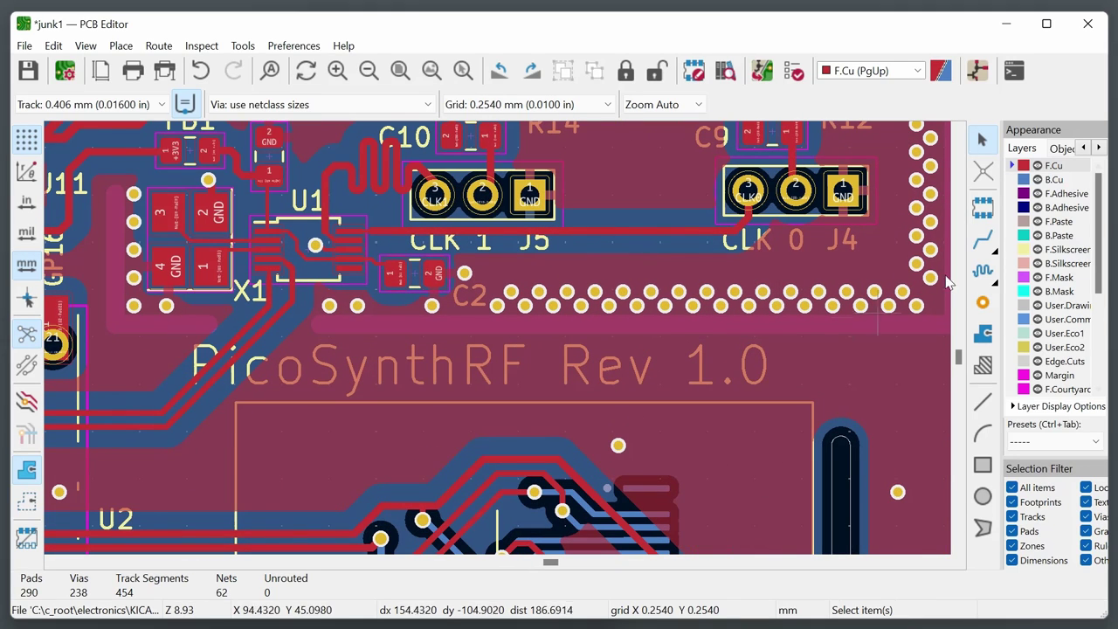
click(983, 302)
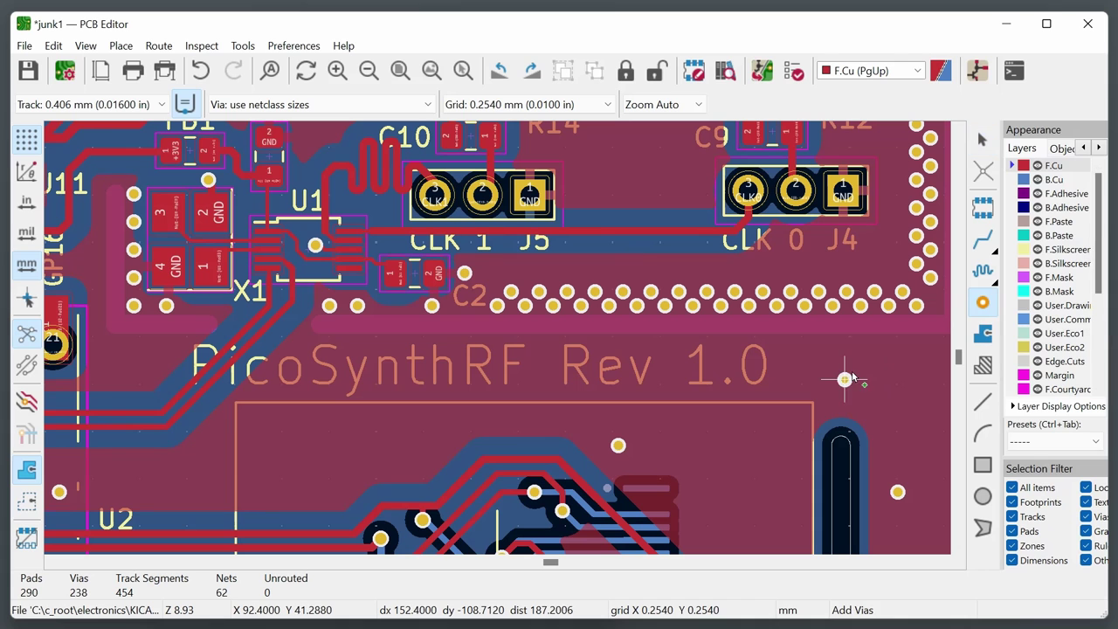
click(854, 369)
key(Escape)
Check the net assignment in the new via's properties and leave the settings as they are.
scroll(860, 380, up, 4)
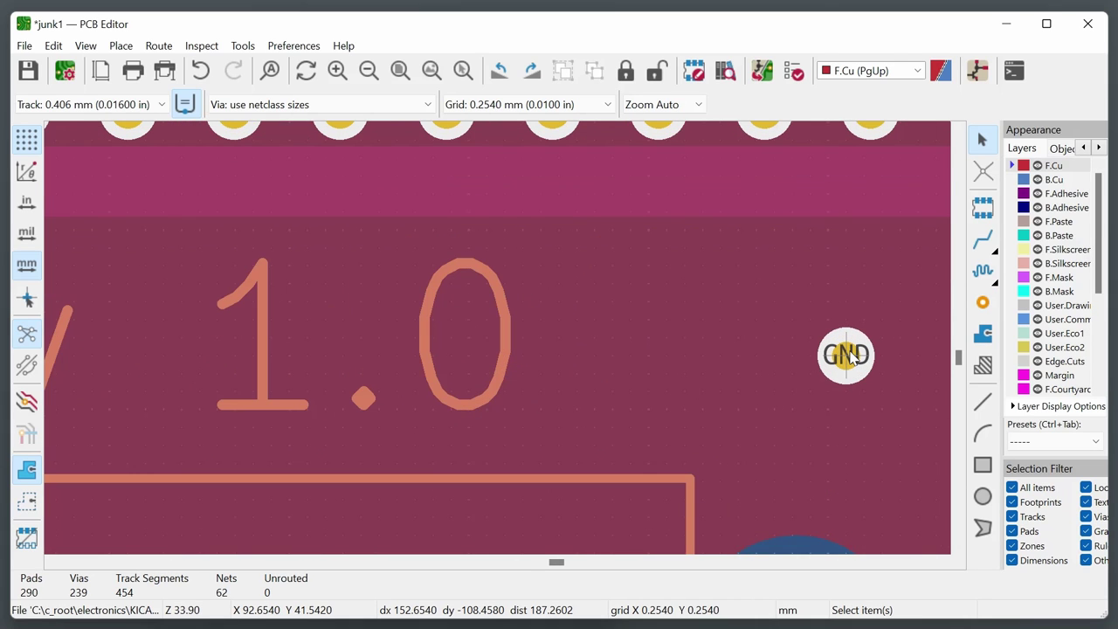
double_click(850, 356)
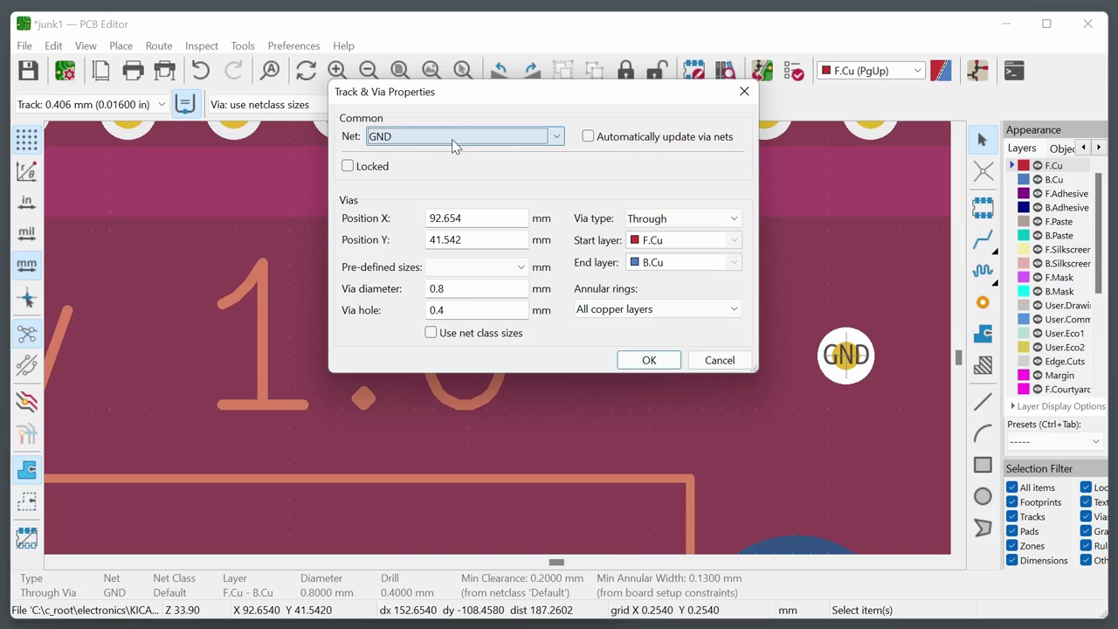
click(454, 147)
click(720, 360)
click(720, 360)
Inspect the F.Mask line running below the GND via row above the board title, then deselect it.
scroll(402, 484, down, 5)
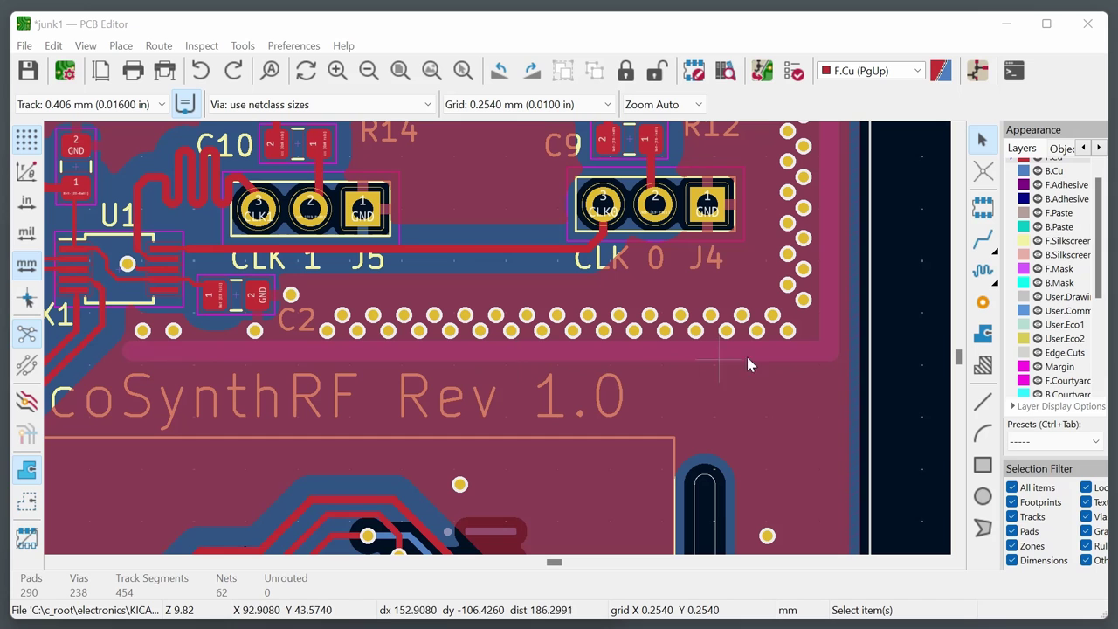
click(784, 353)
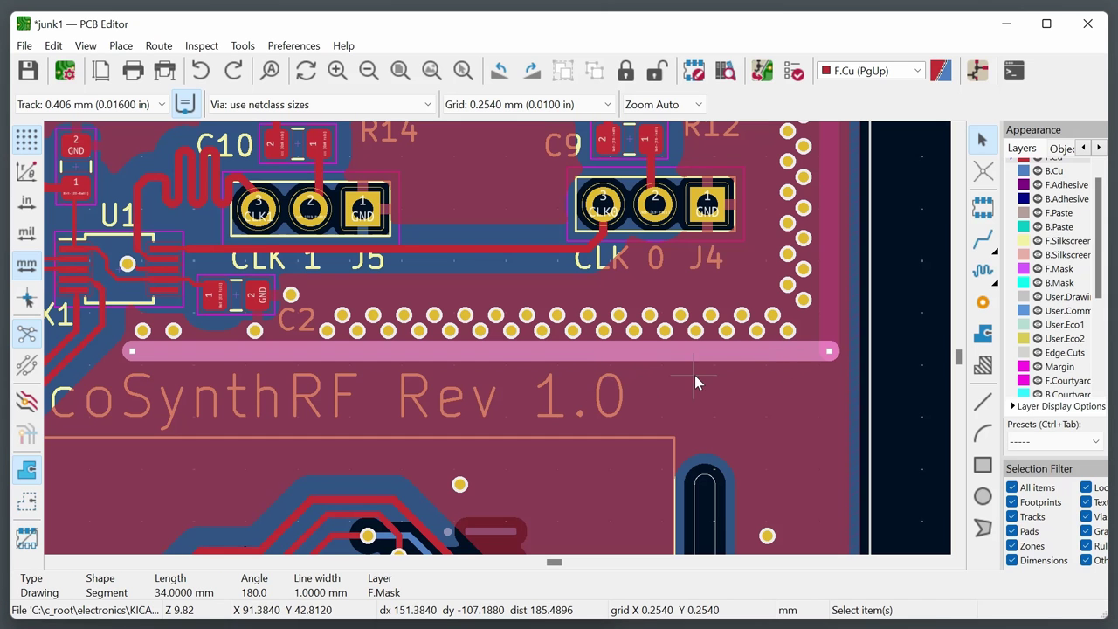
scroll(793, 469, down, 3)
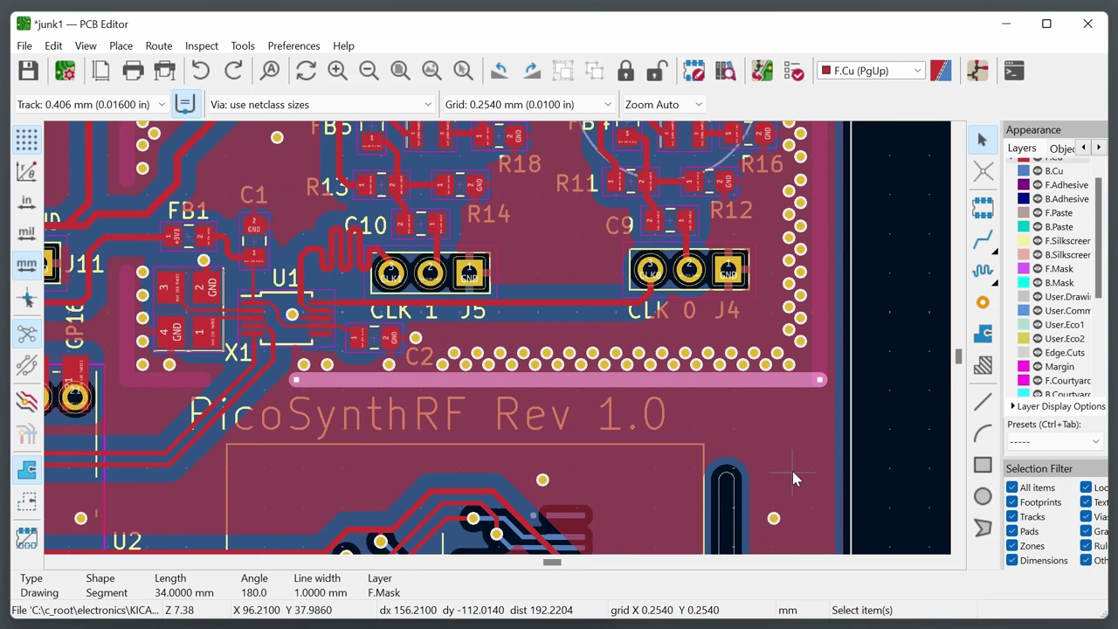
scroll(780, 459, down, 2)
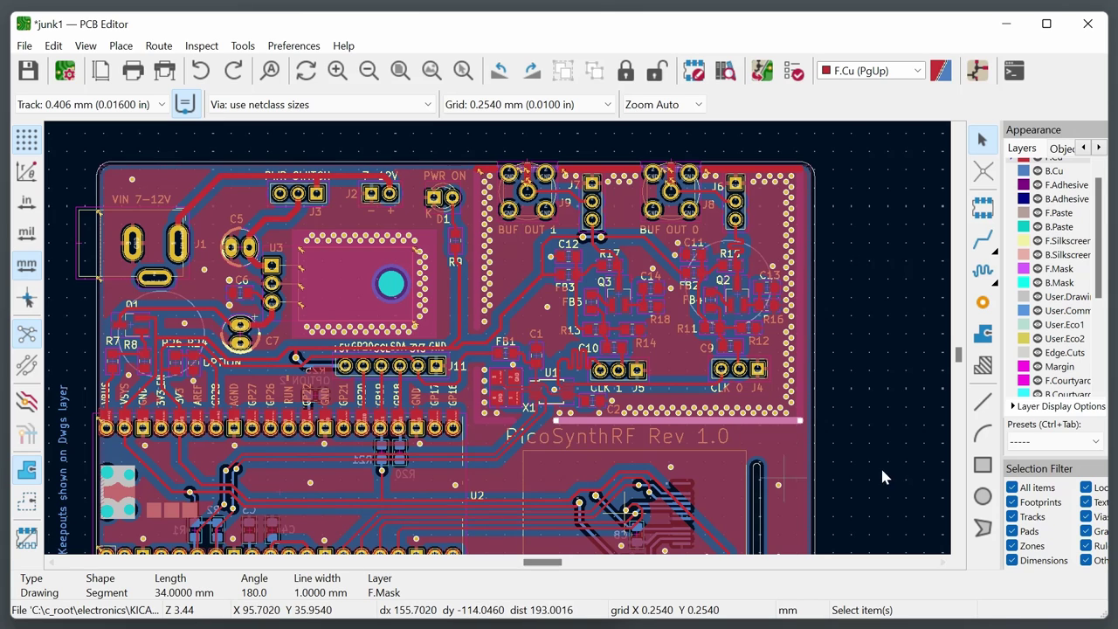
click(852, 469)
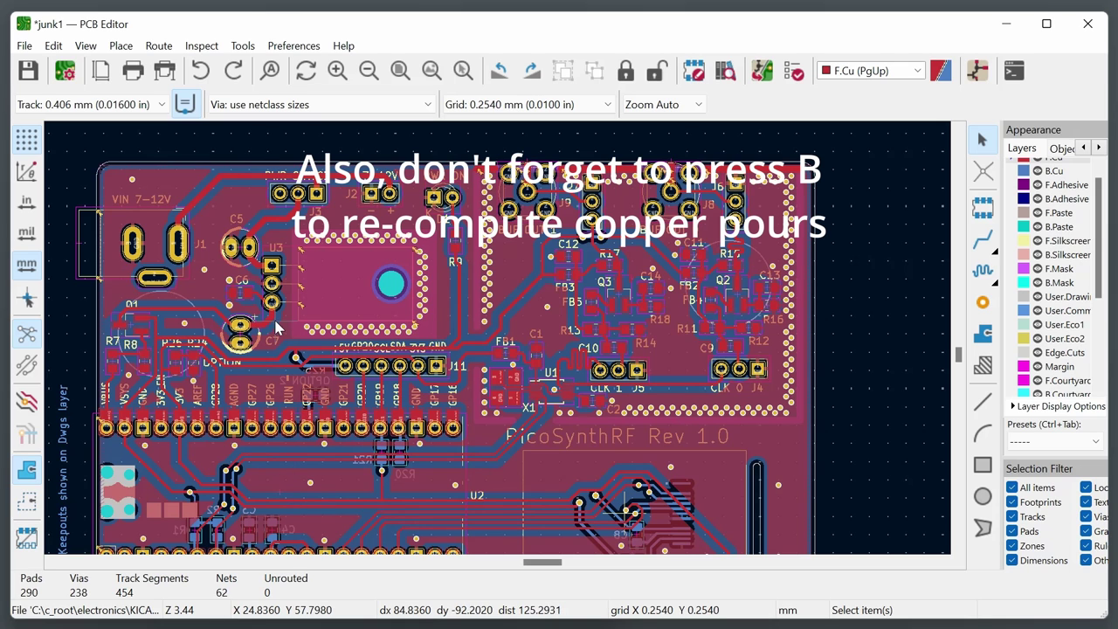
Run the Design Rules Checker on the board with all zones refilled first.
click(200, 47)
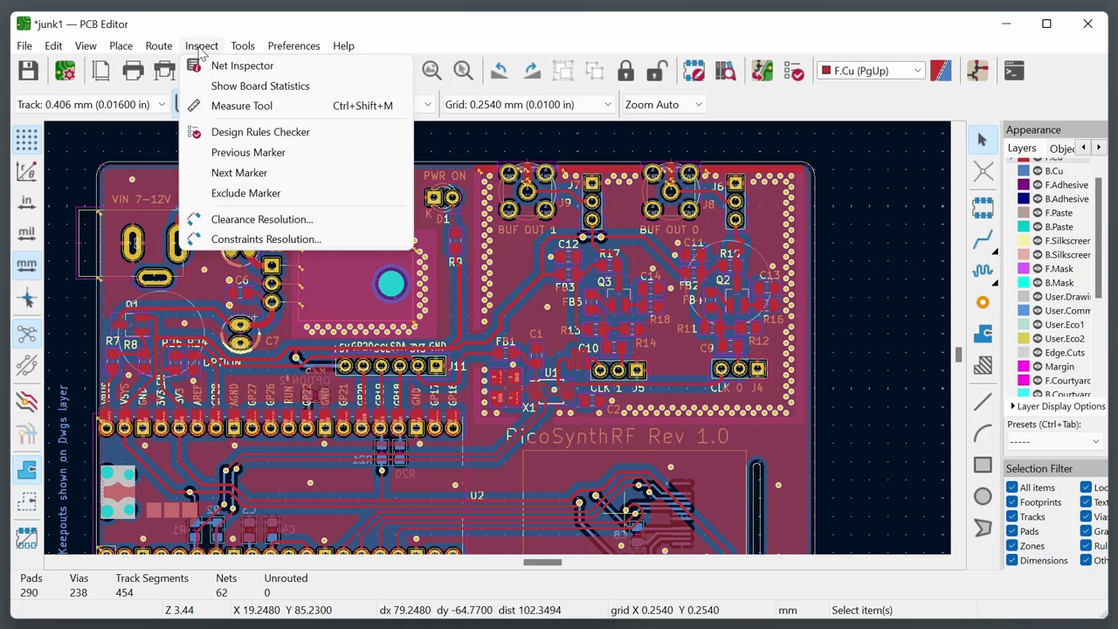
click(255, 130)
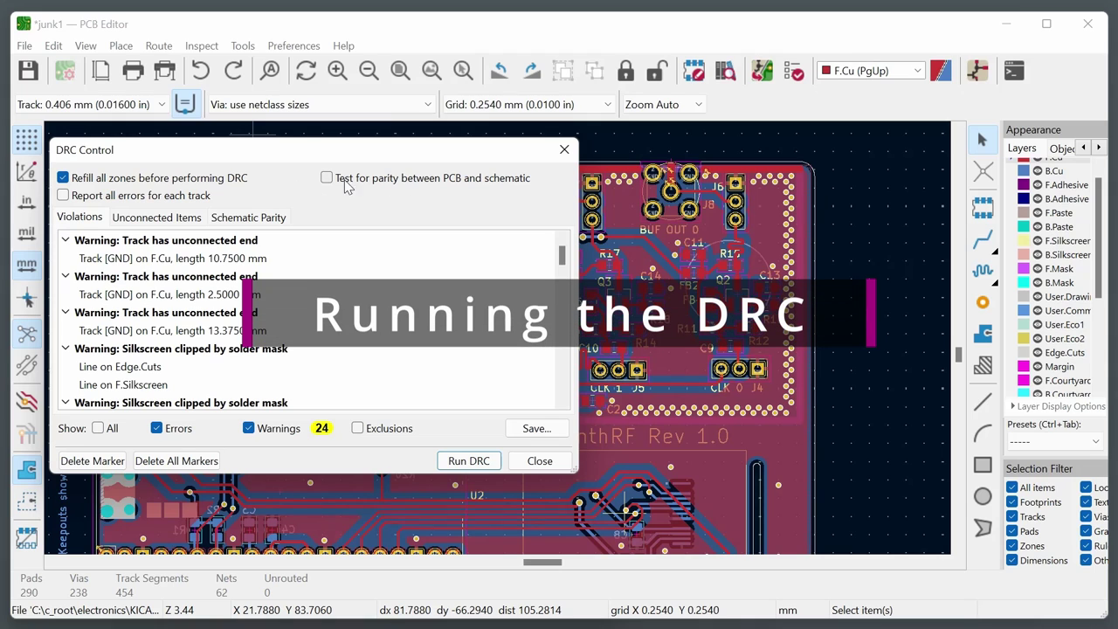
click(475, 463)
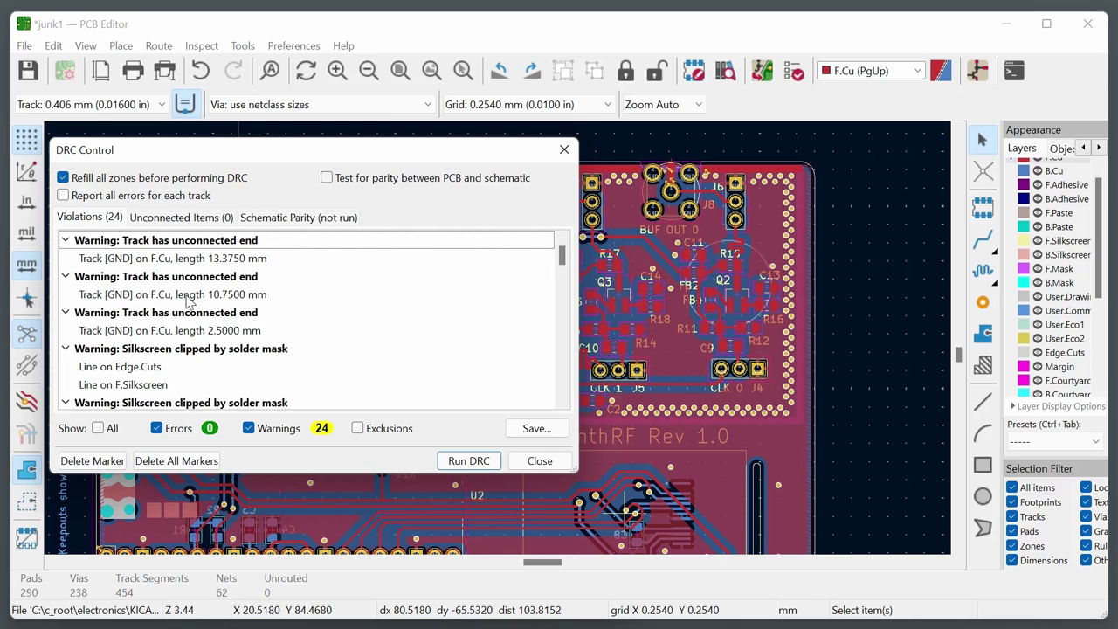
Review the list of DRC violations and locate a silkscreen-clipping warning's Edge.Cuts line on the board.
scroll(187, 301, down, 8)
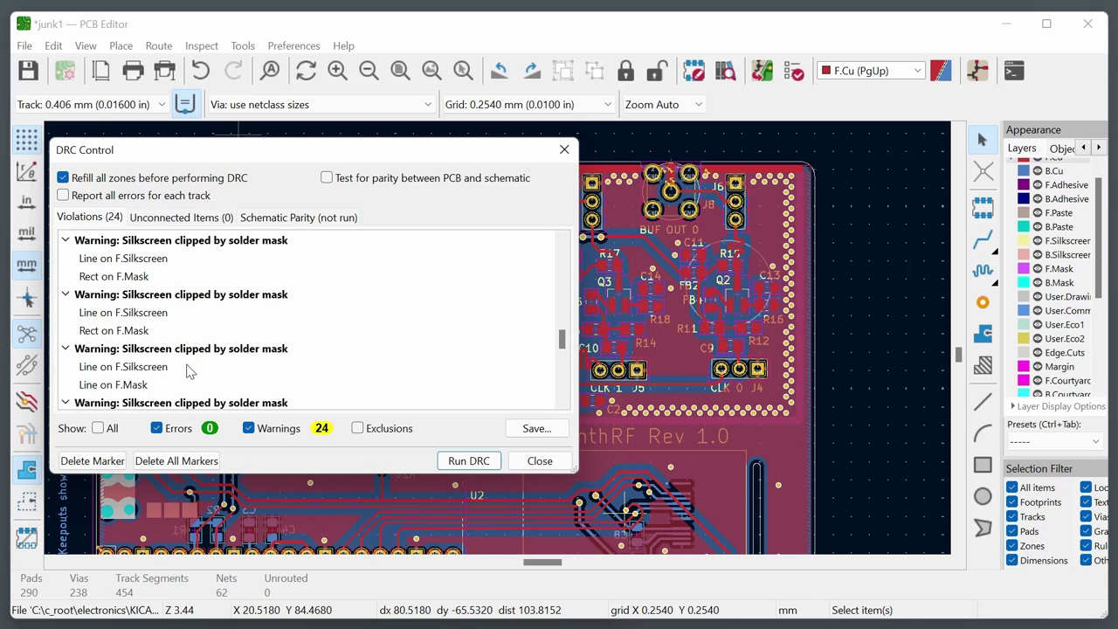
scroll(186, 372, down, 1)
scroll(186, 372, up, 3)
scroll(270, 330, up, 3)
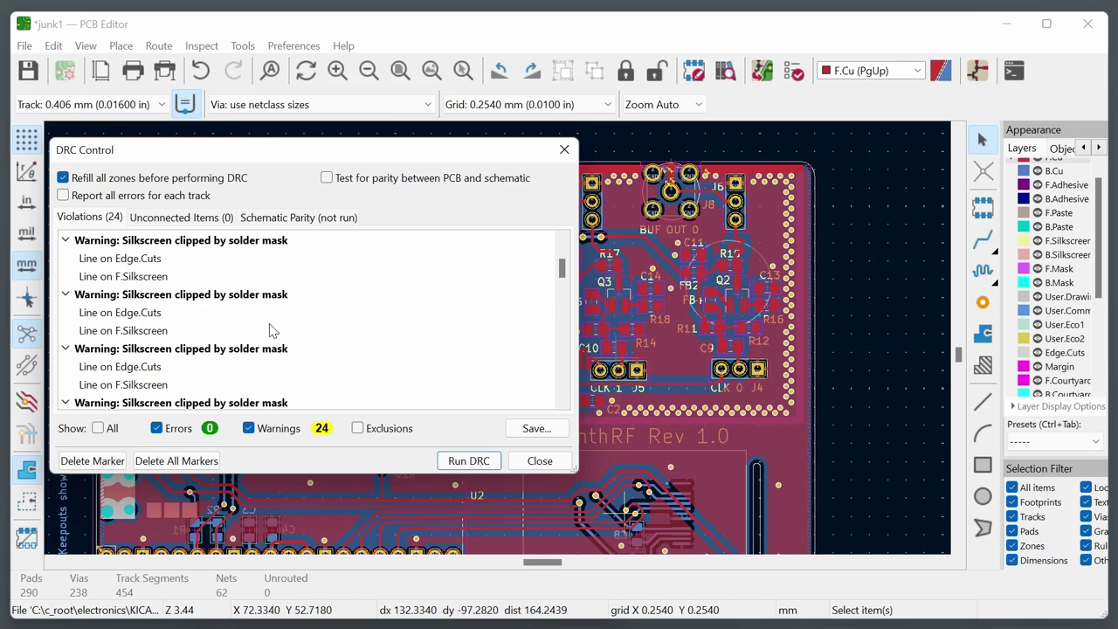
click(270, 330)
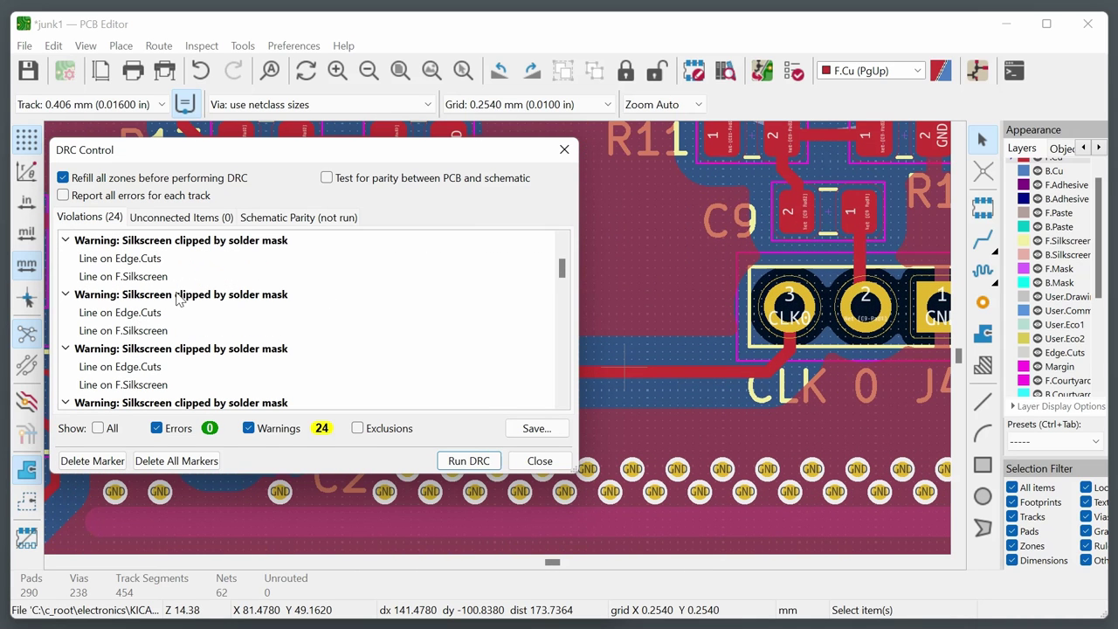
click(141, 260)
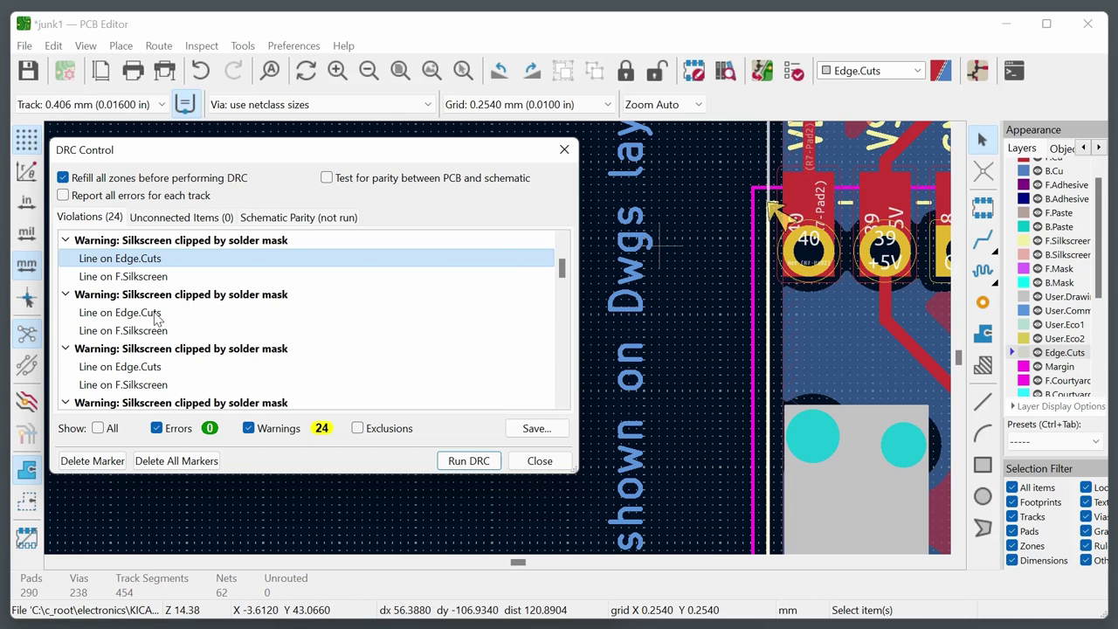
scroll(156, 318, down, 3)
scroll(224, 357, down, 3)
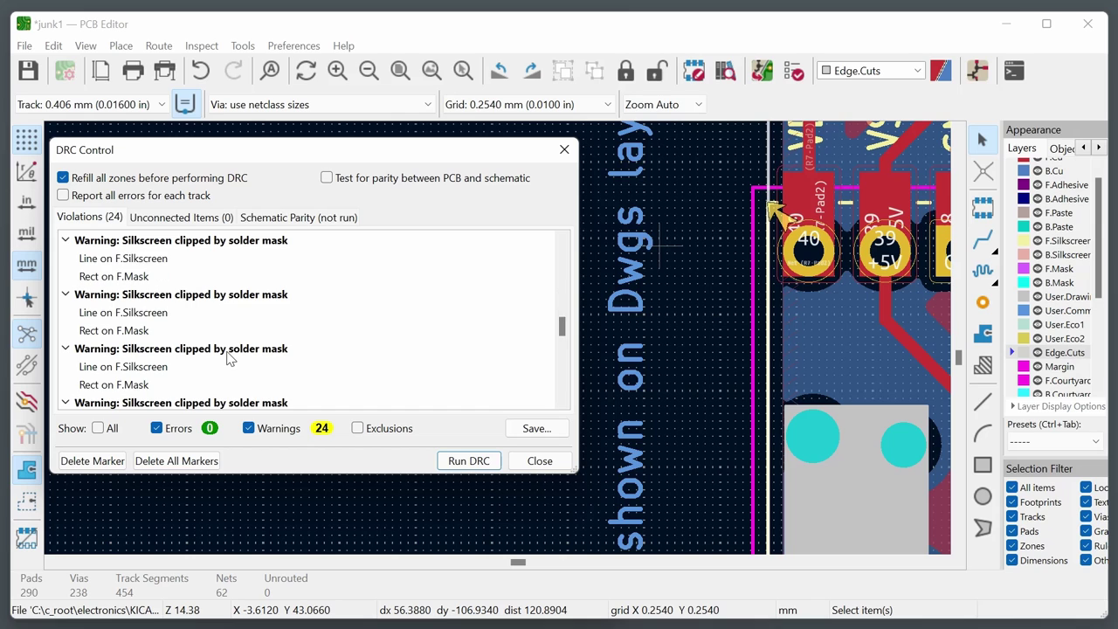
scroll(227, 358, up, 6)
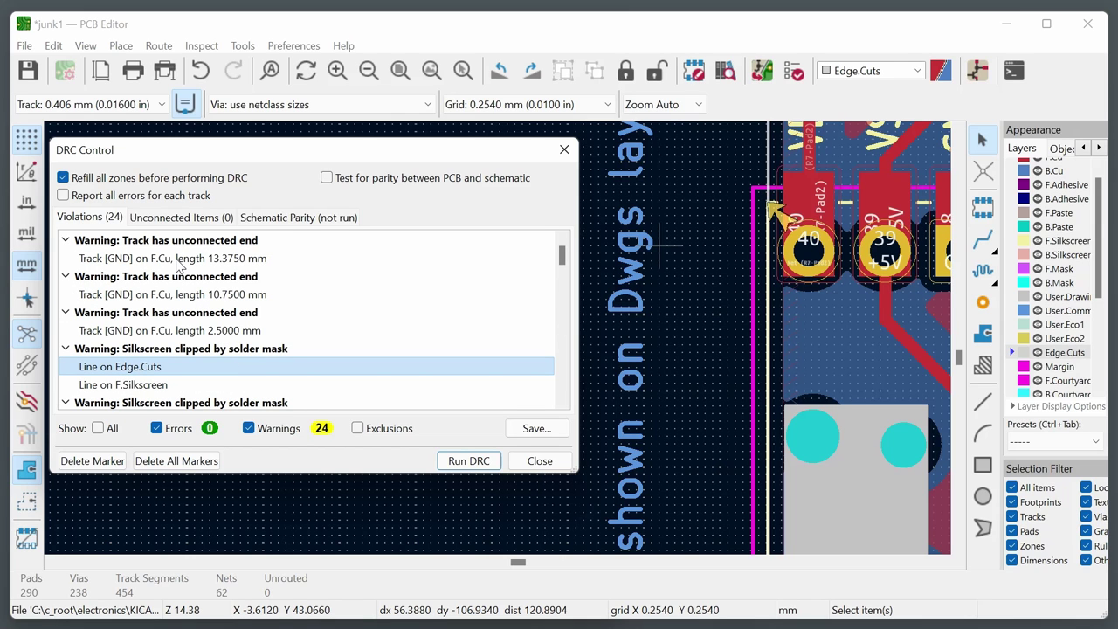
Locate the unconnected-end warning for the 13.3750 mm GND track on F.Cu and examine both track ends.
click(182, 259)
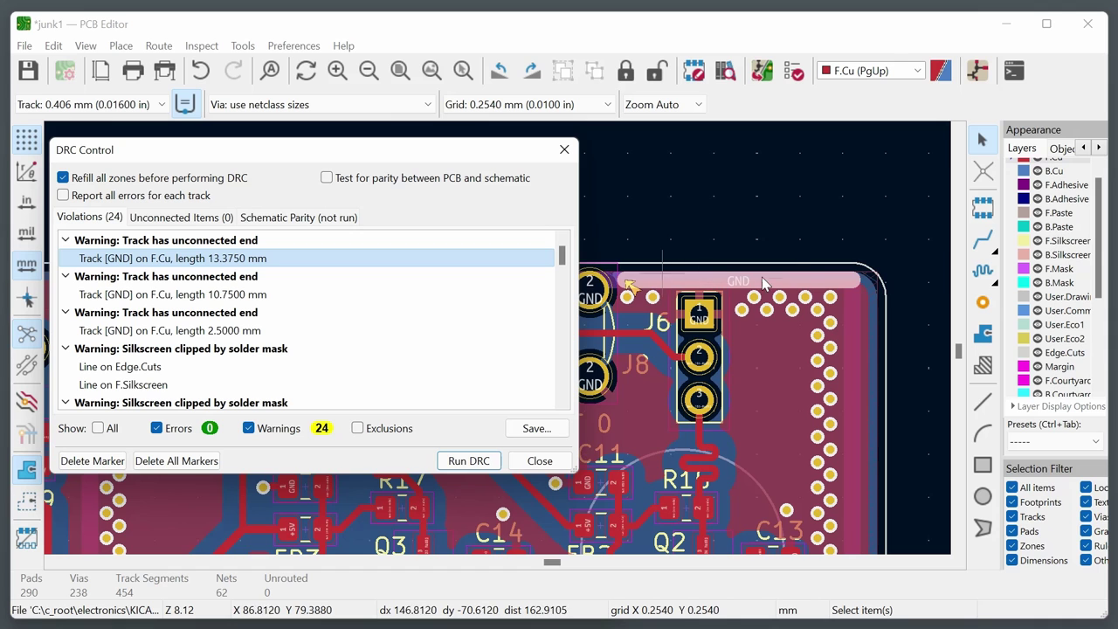
scroll(874, 310, down, 2)
scroll(882, 376, up, 1)
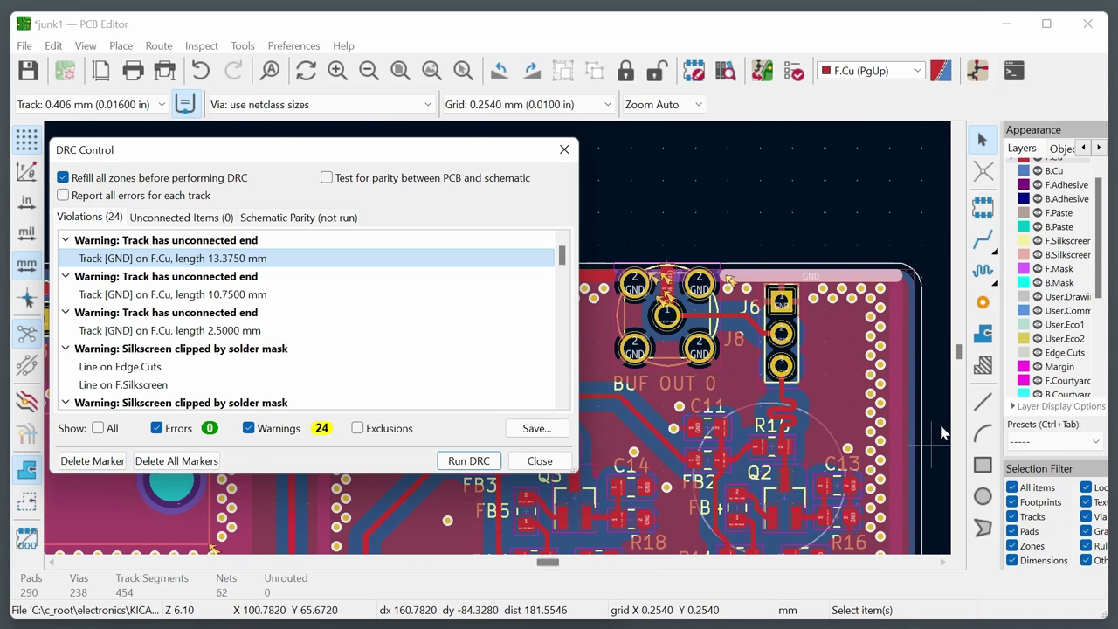
scroll(880, 289, up, 3)
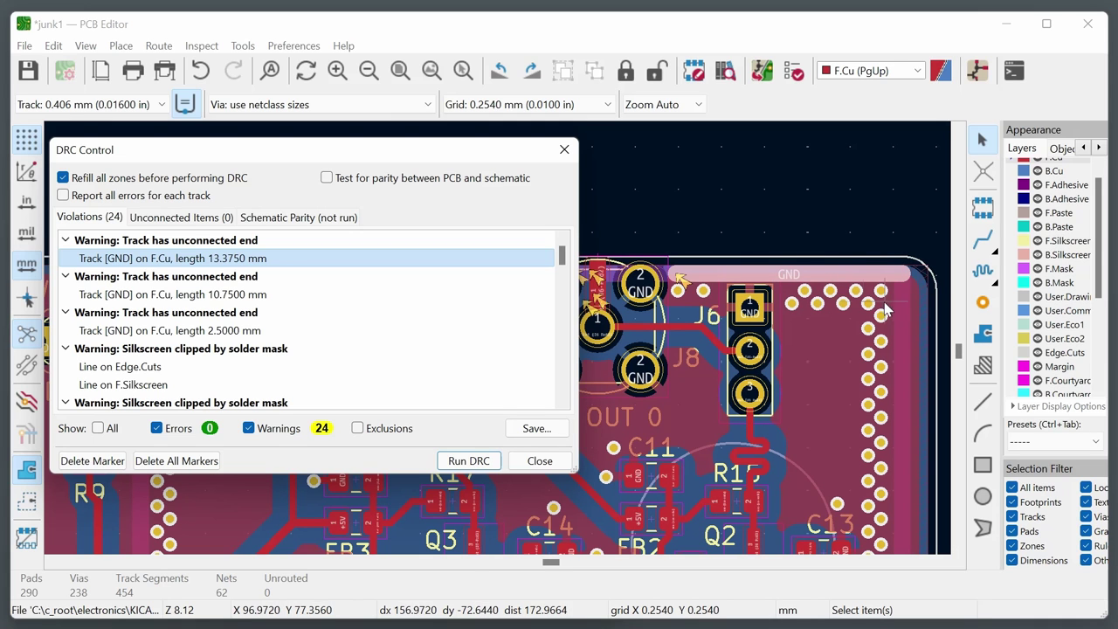
scroll(885, 288, up, 4)
scroll(906, 261, up, 1)
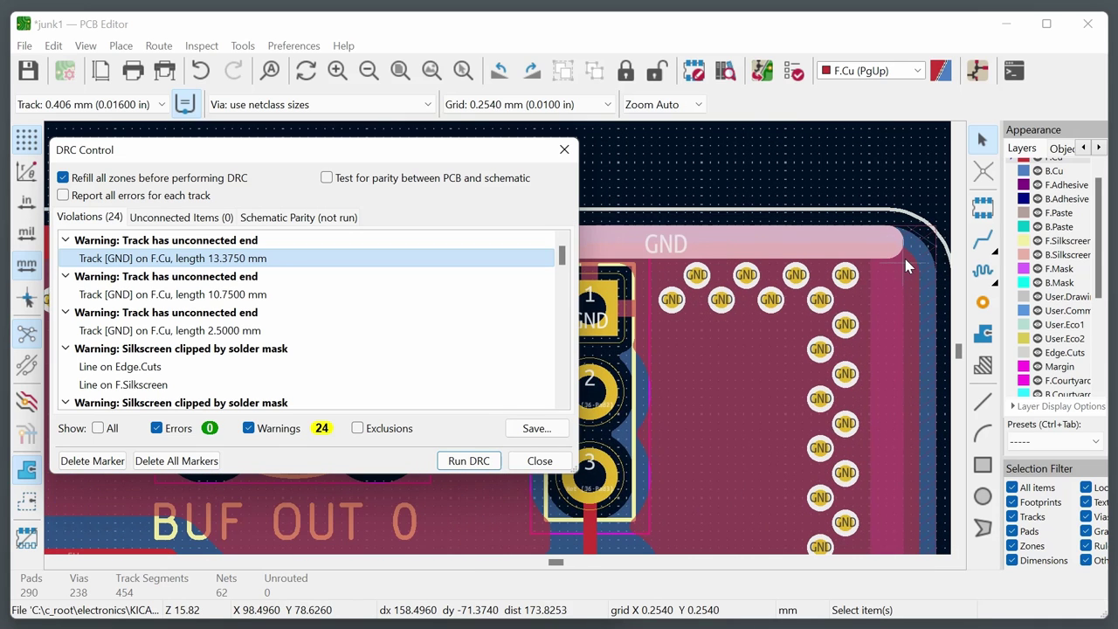
scroll(901, 244, down, 3)
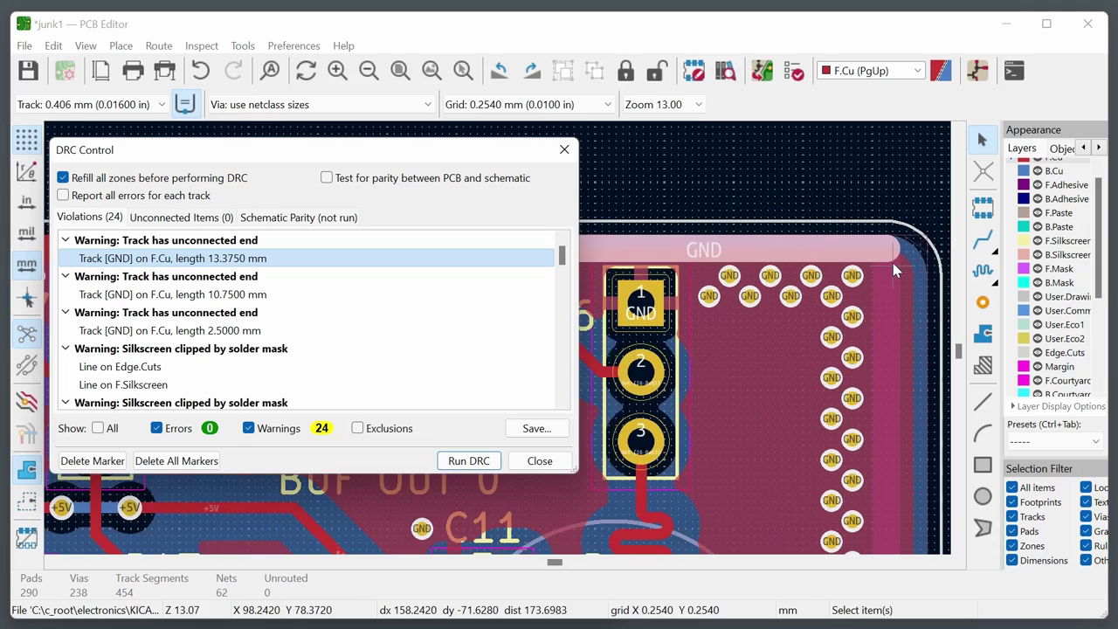
scroll(878, 207, down, 4)
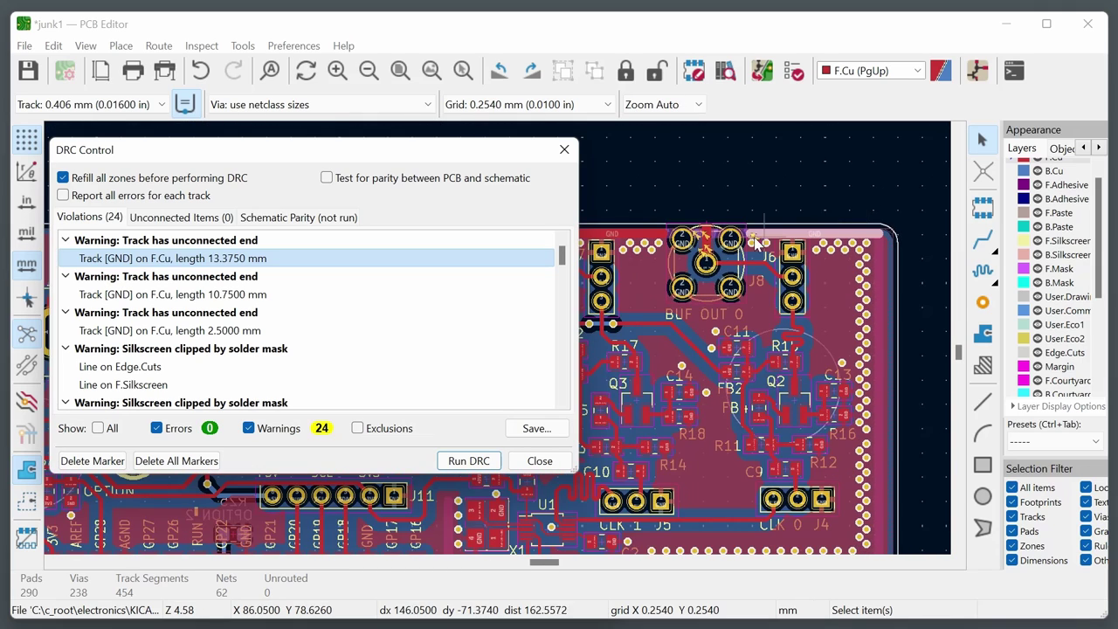
scroll(852, 236, down, 1)
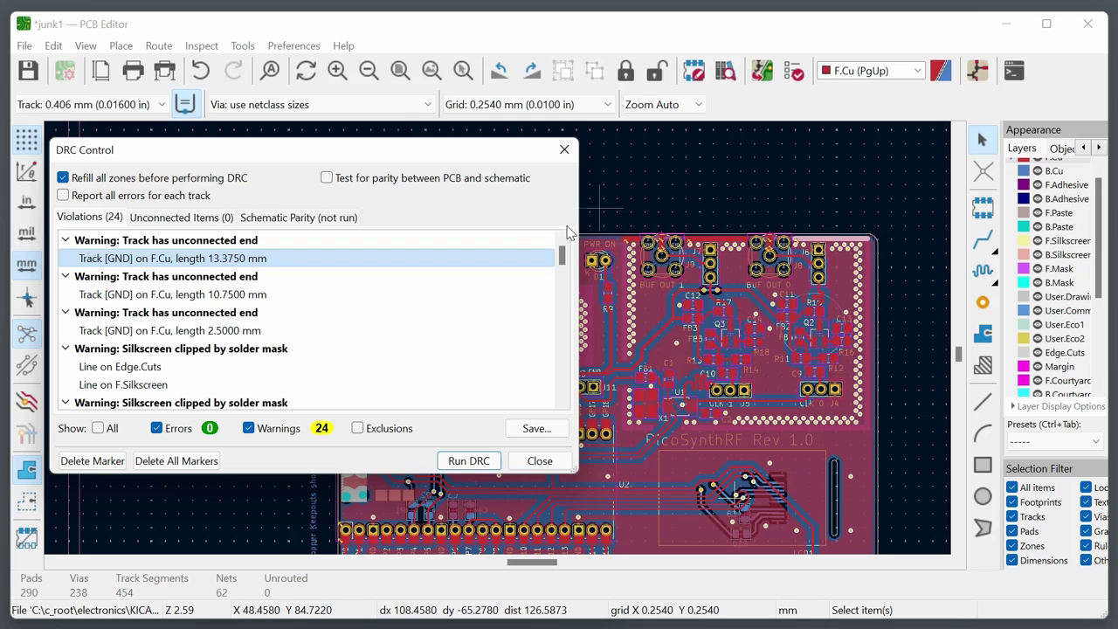
scroll(655, 258, up, 1)
Locate the 10.7500 mm and 2.5000 mm GND tracks flagged with unconnected ends, then close the DRC results.
click(238, 297)
click(220, 332)
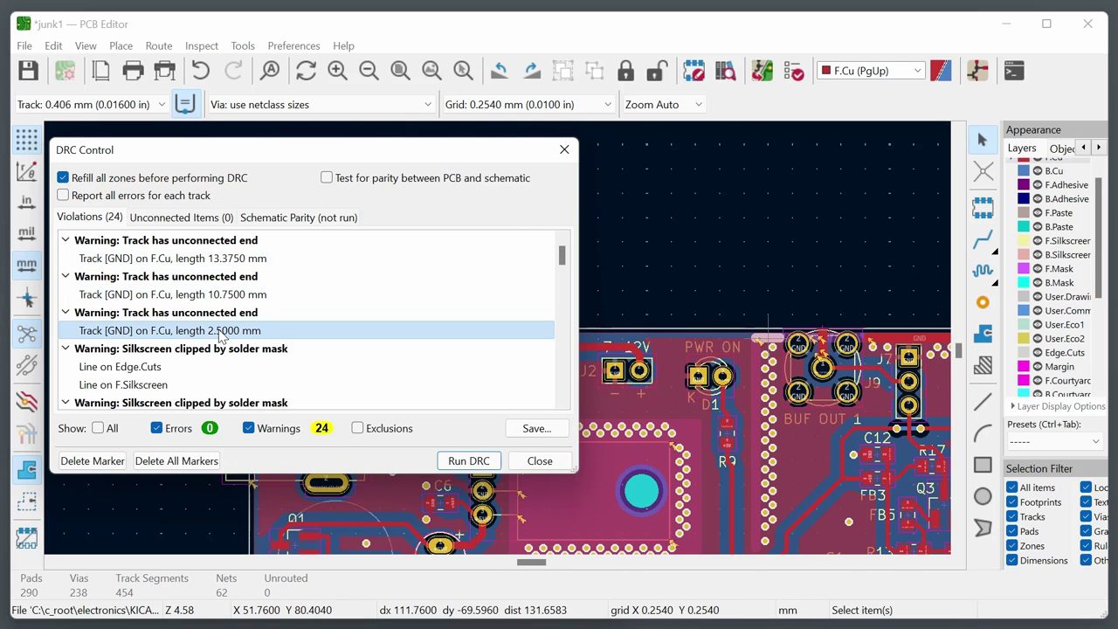
scroll(225, 361, down, 5)
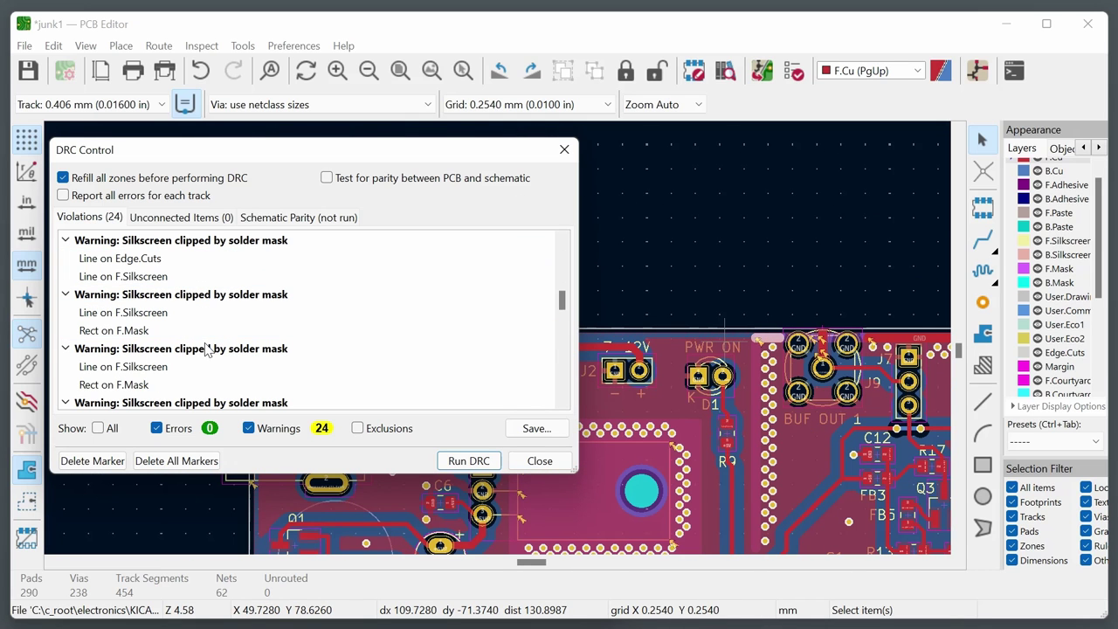
click(540, 460)
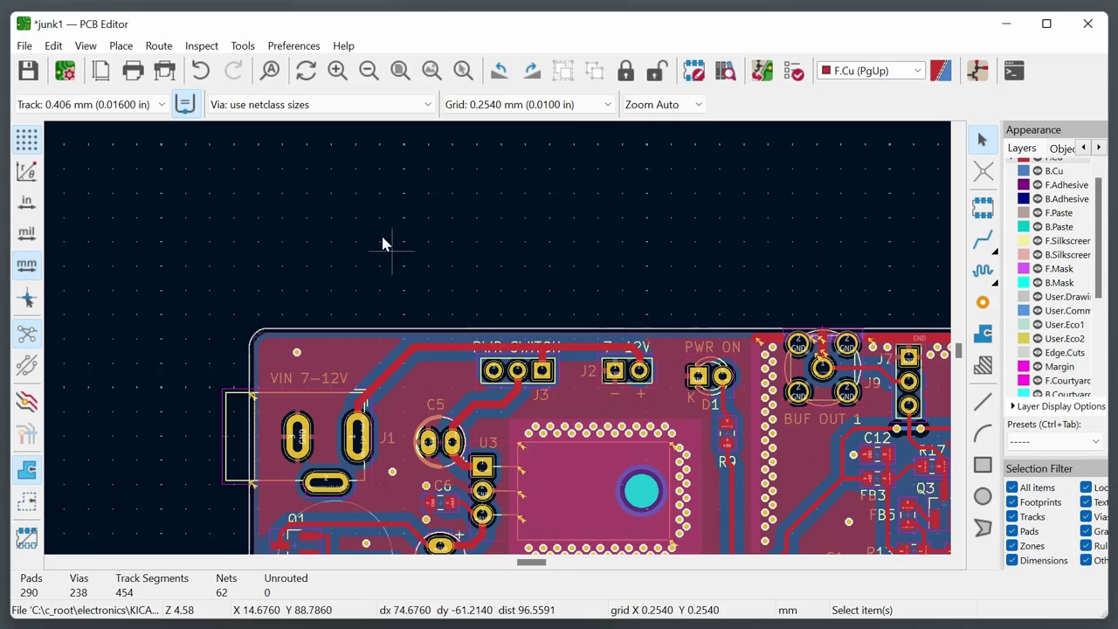
Open the board in the 3D Viewer and examine the area around the BUF OUT 0 and BUF OUT 1 connectors.
scroll(349, 212, down, 2)
scroll(612, 497, up, 2)
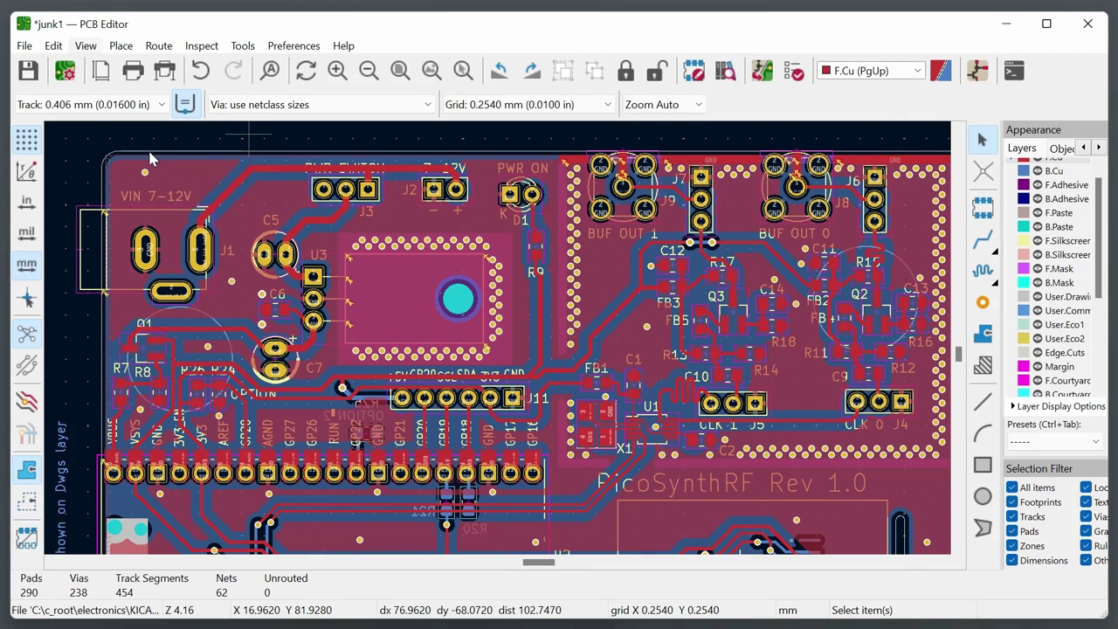
click(85, 45)
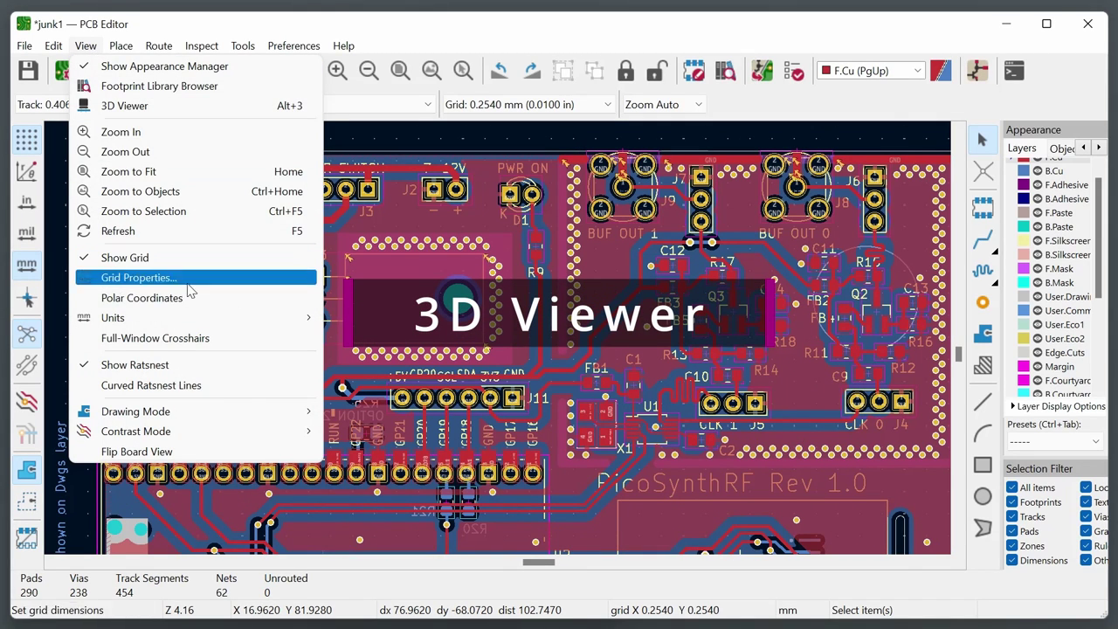
click(170, 108)
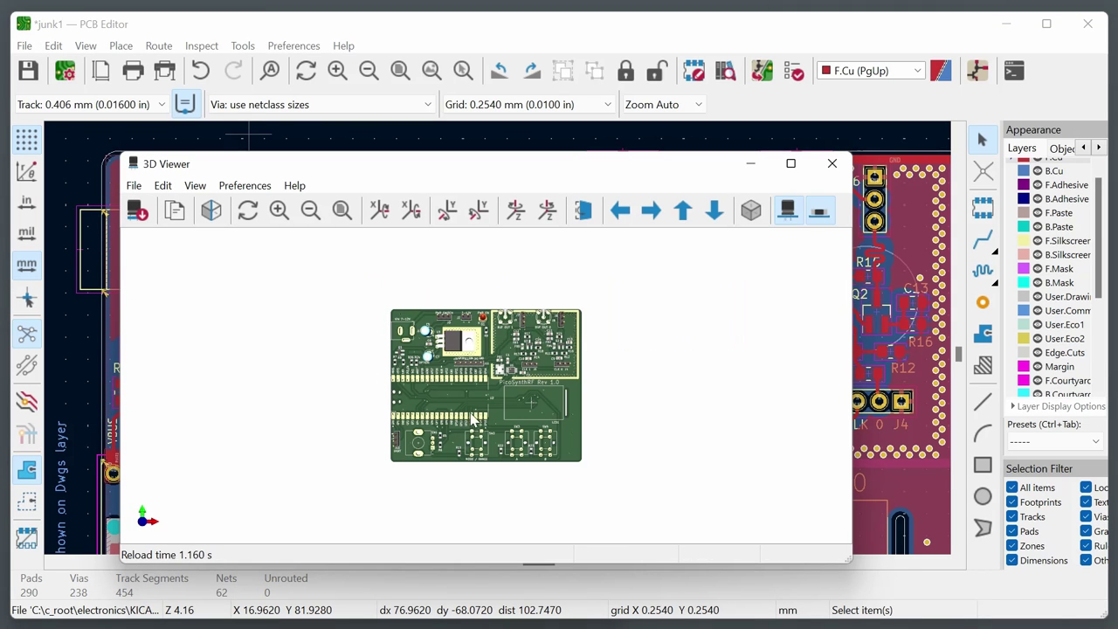
scroll(559, 389, up, 6)
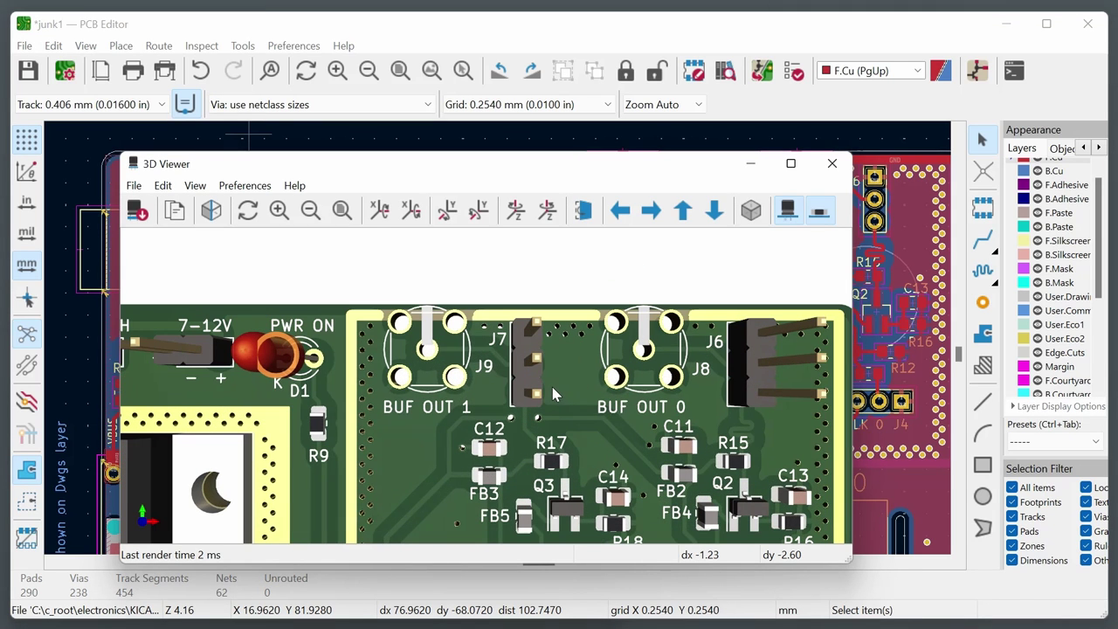
scroll(556, 392, up, 4)
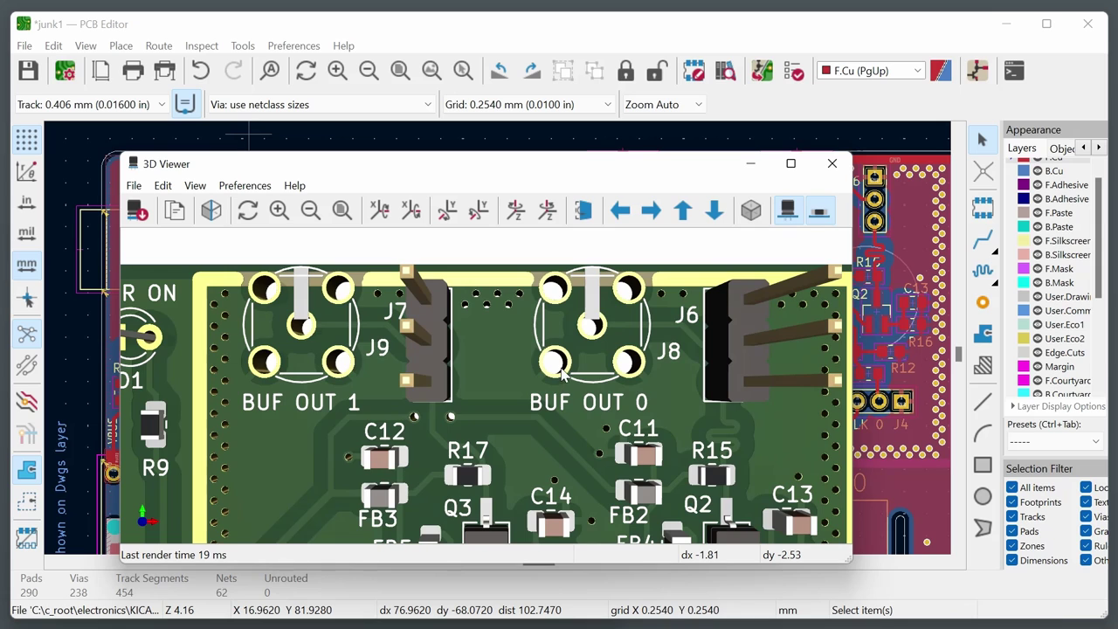
middle_drag(566, 376, 487, 360)
scroll(488, 359, down, 3)
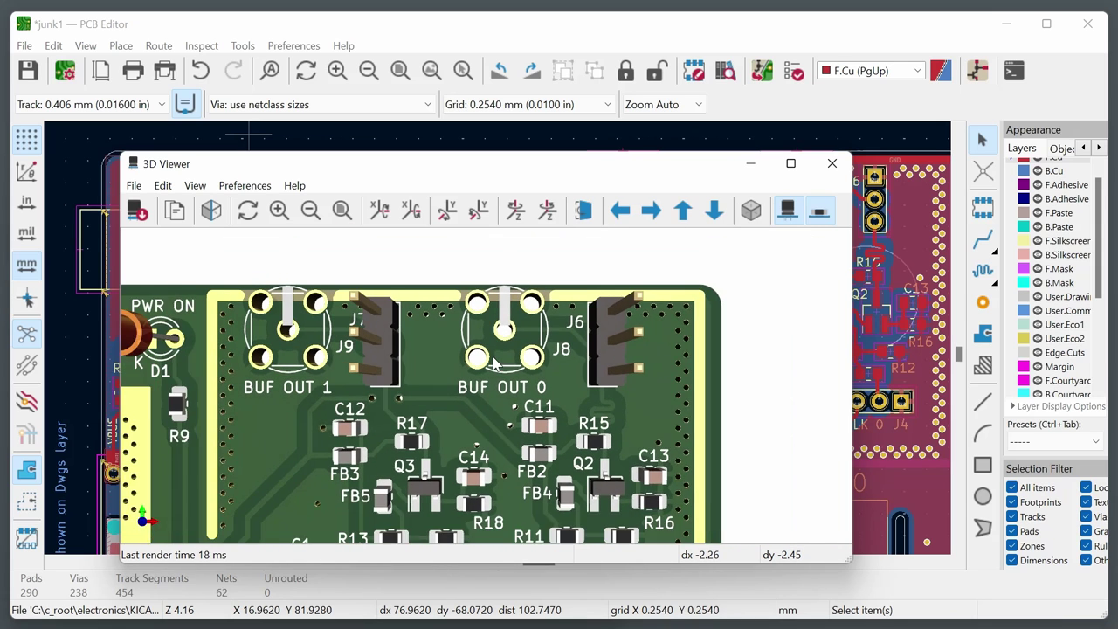
Examine the BUF OUT connectors, header pins and board edge from tilted angles in the 3D model, then close the 3D Viewer.
scroll(494, 362, up, 2)
shift+scroll(494, 363, down, 2)
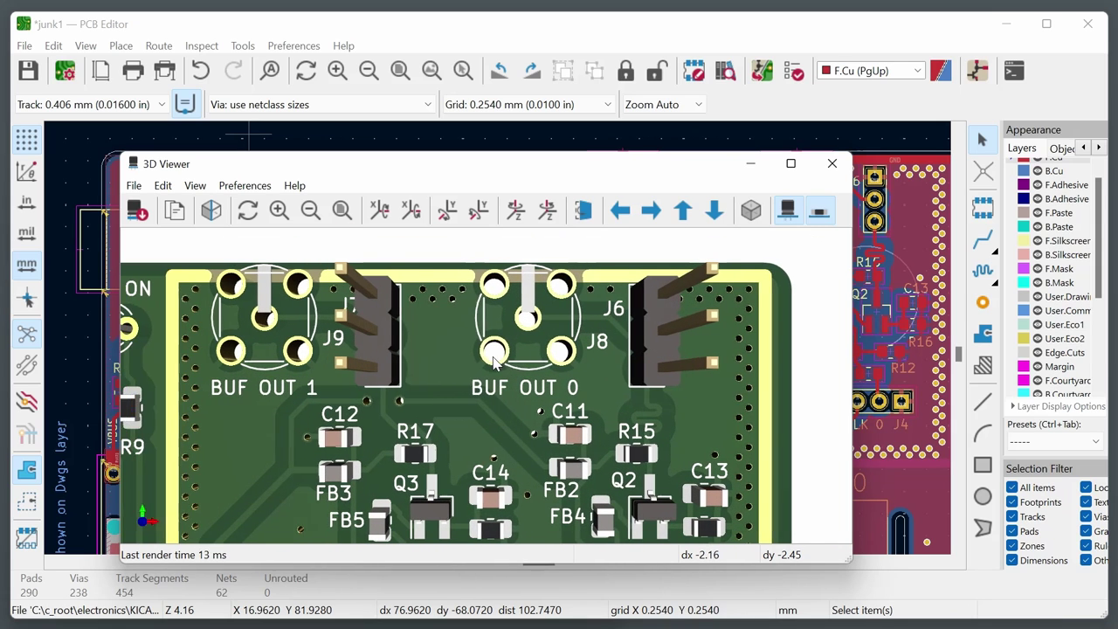
shift+scroll(493, 363, up, 3)
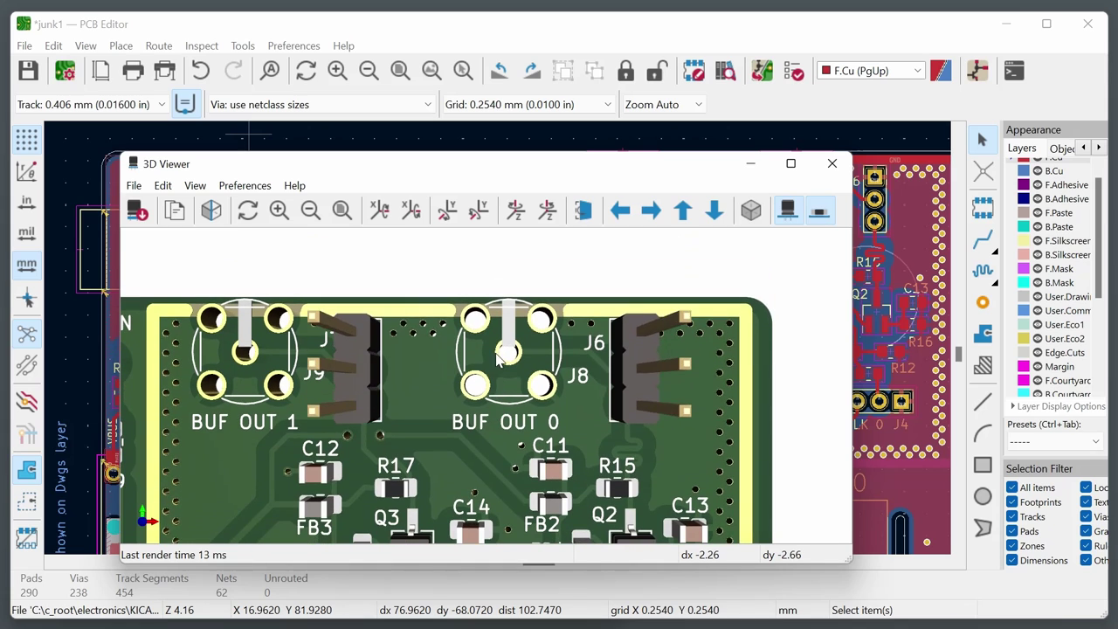
drag(479, 435, 487, 364)
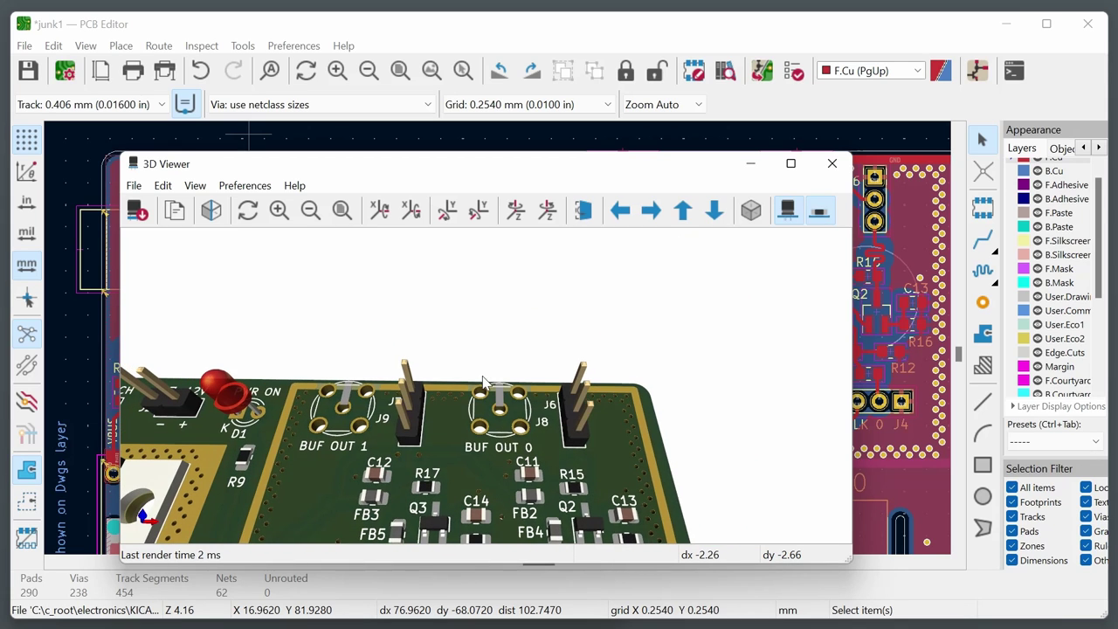
scroll(485, 382, up, 3)
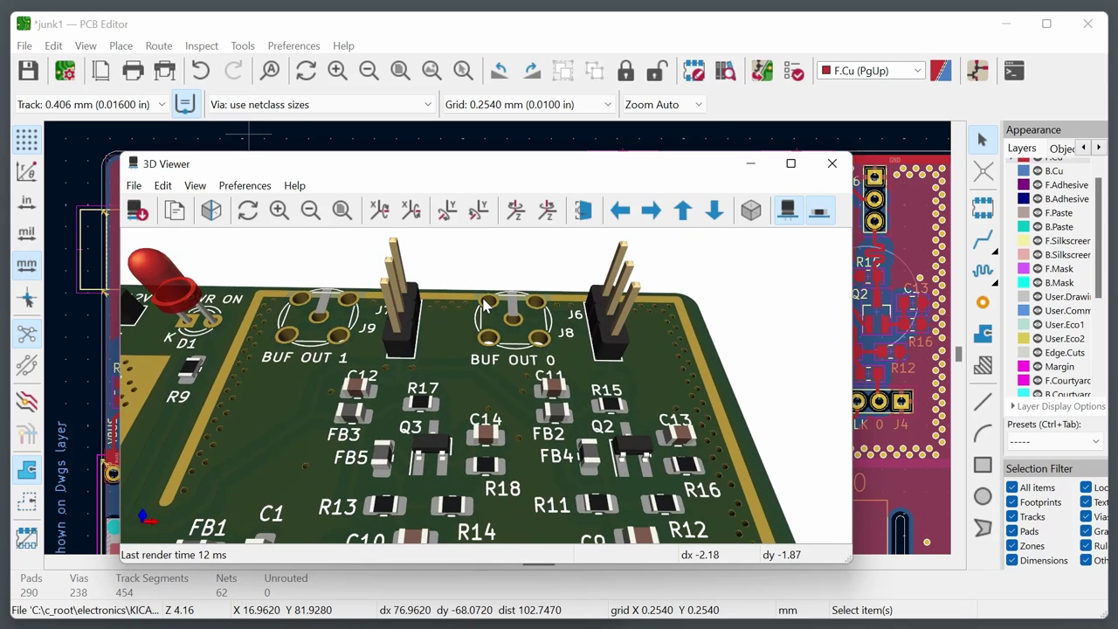
scroll(486, 304, up, 2)
drag(469, 370, 616, 346)
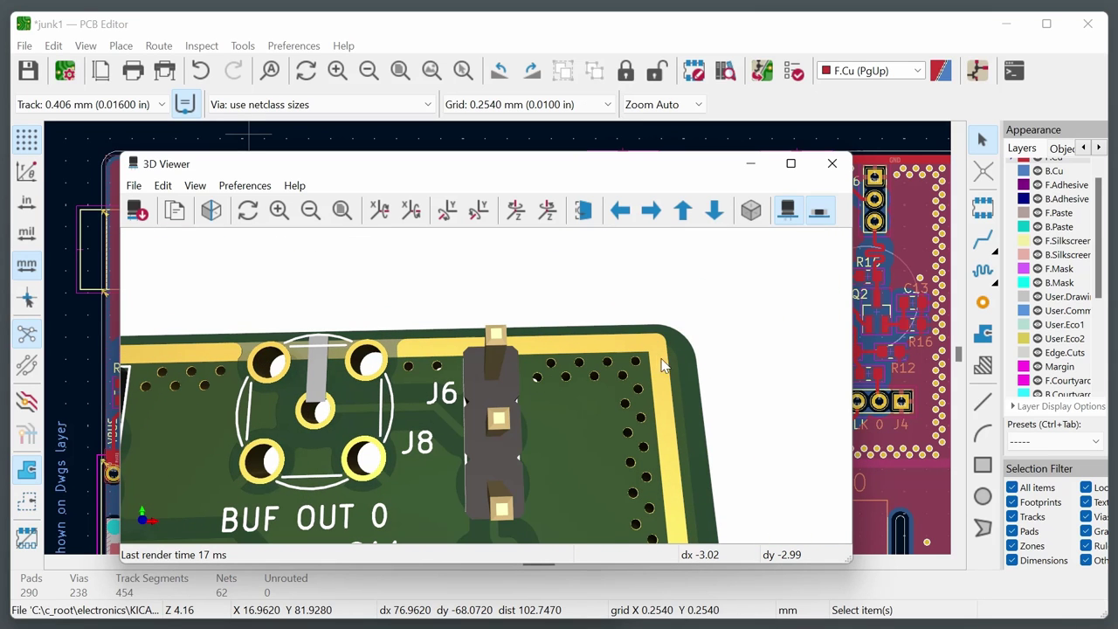
scroll(671, 314, down, 4)
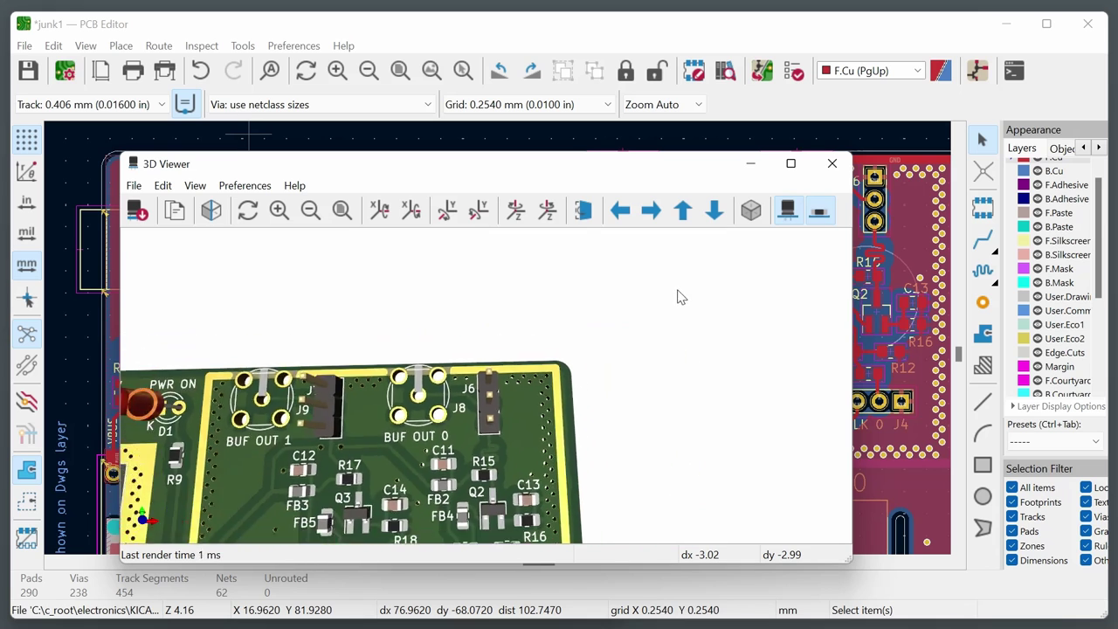
drag(679, 294, 716, 399)
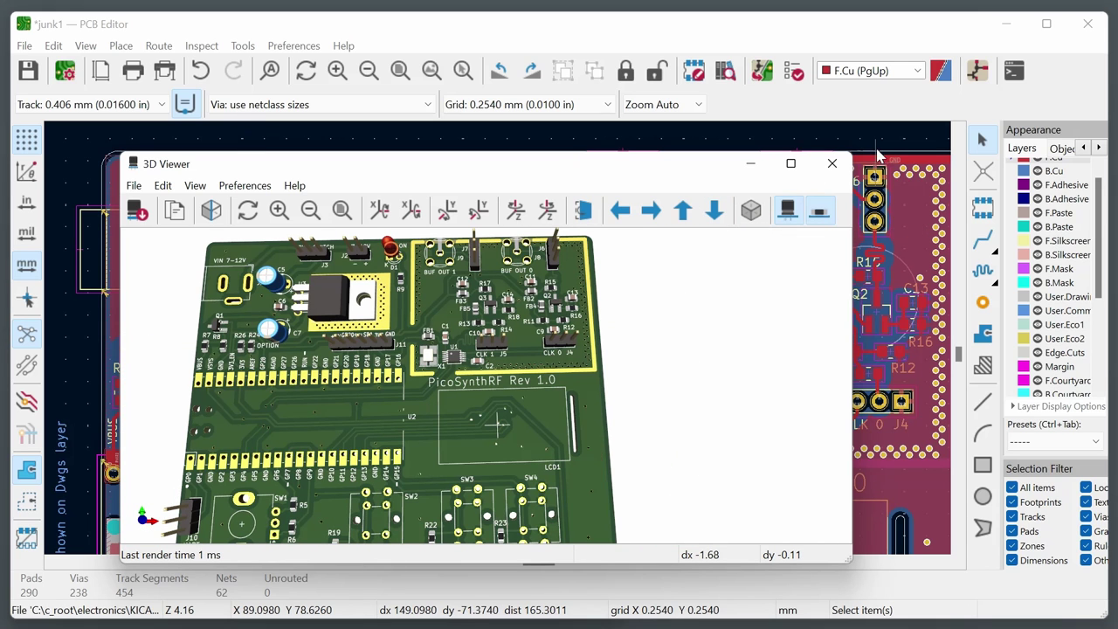
click(832, 164)
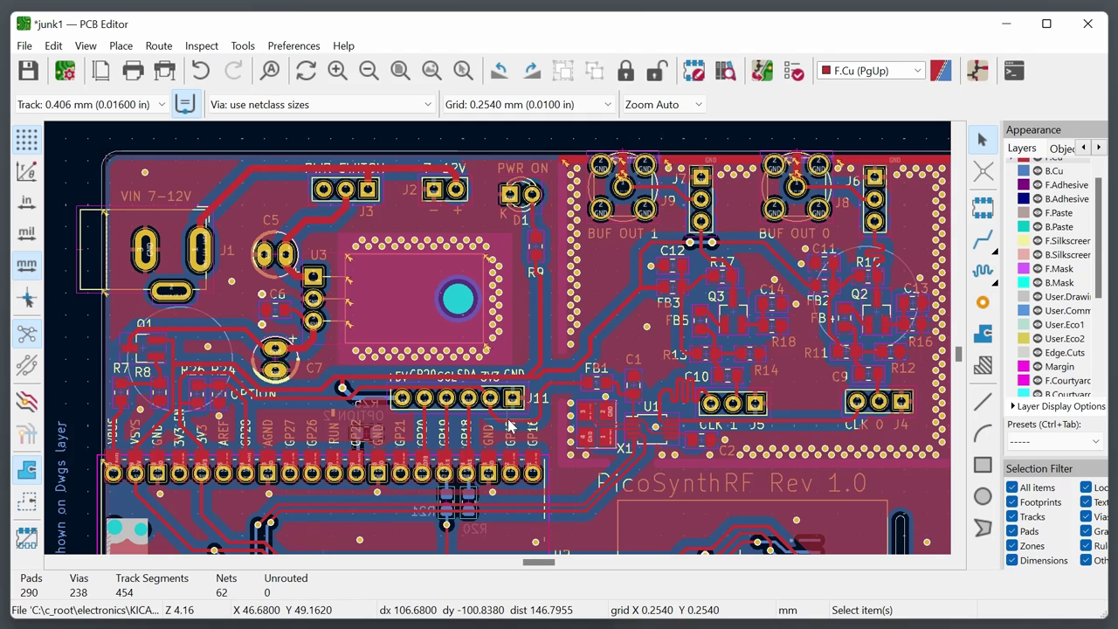
Plot Gerber files of the copper, paste, silkscreen, mask and Edge.Cuts layers into the gerbers/ directory and review the output messages.
key(Home)
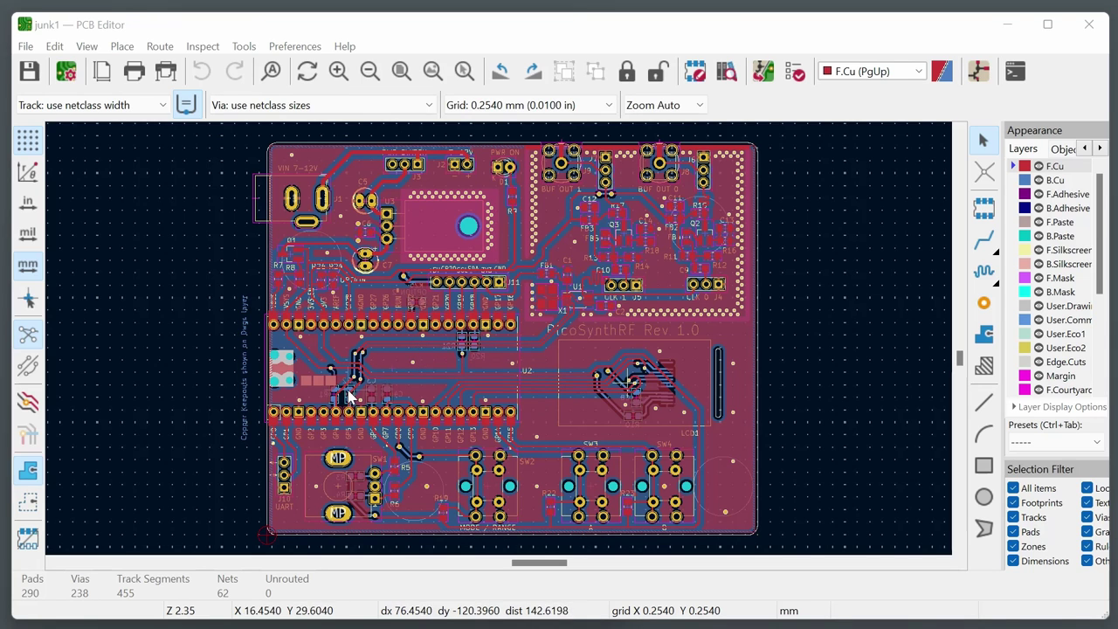
click(25, 46)
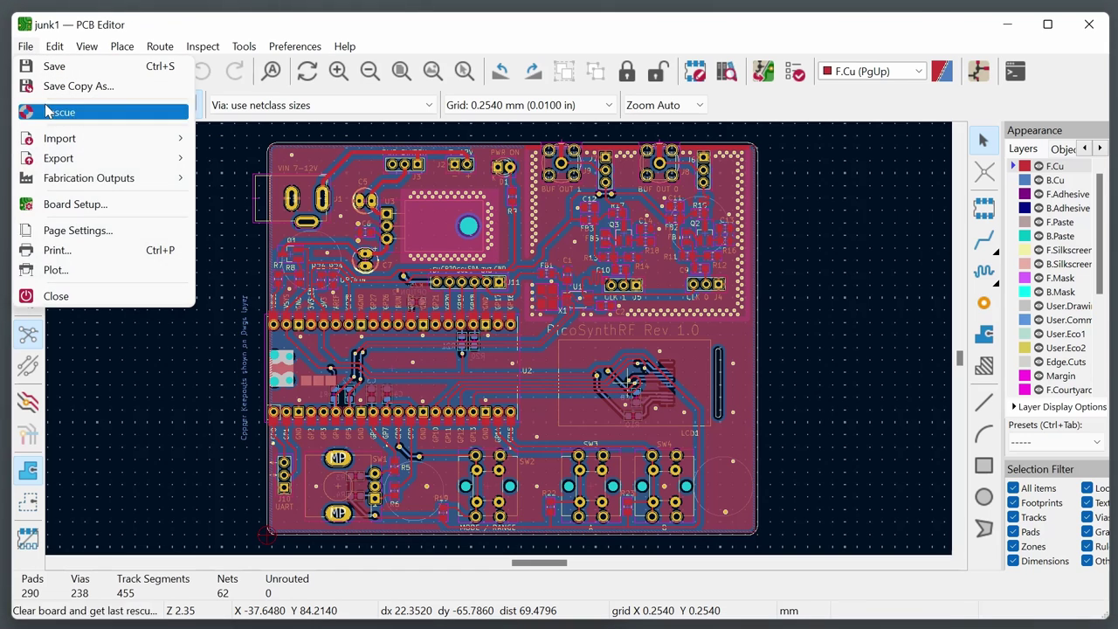
click(93, 272)
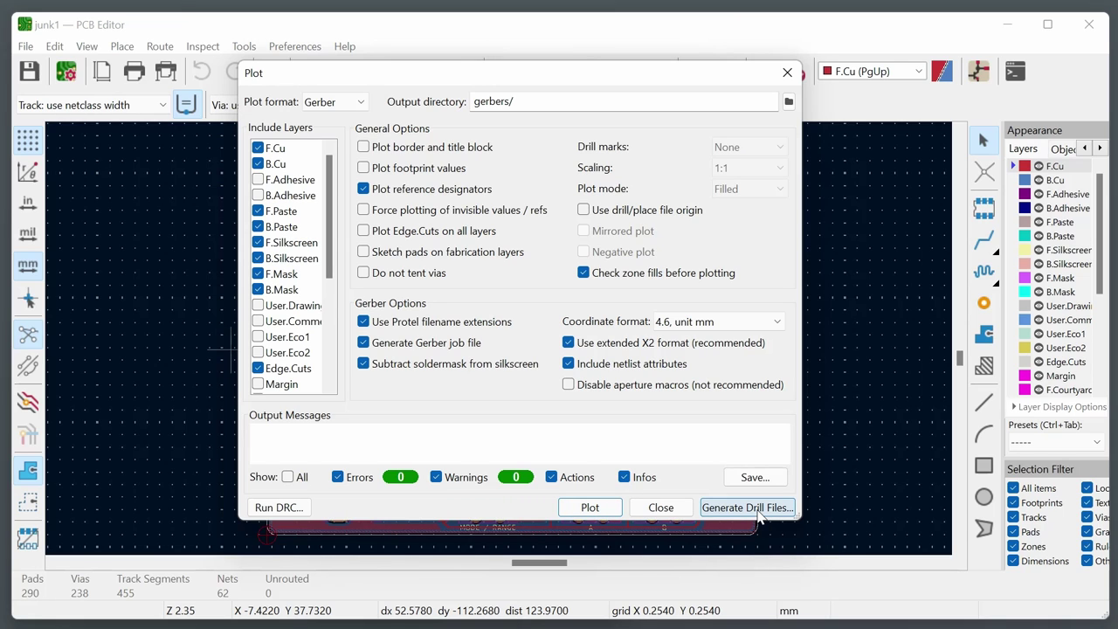
click(590, 510)
drag(531, 526, 529, 597)
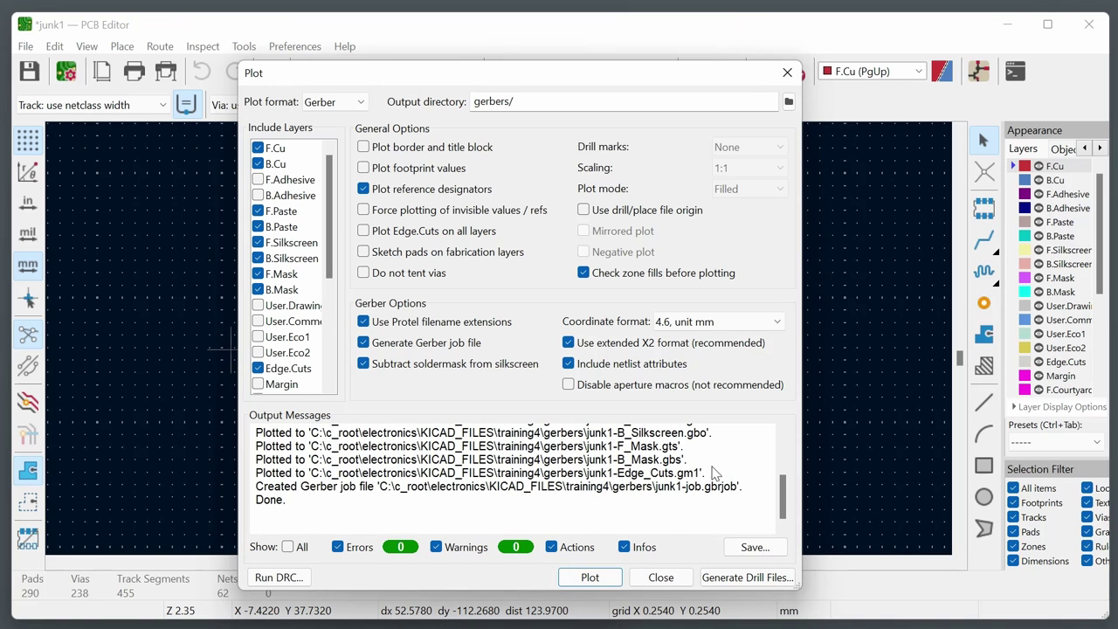
mouse_move(784, 496)
mouse_down()
mouse_move(782, 450)
mouse_move(783, 503)
mouse_move(782, 489)
mouse_up()
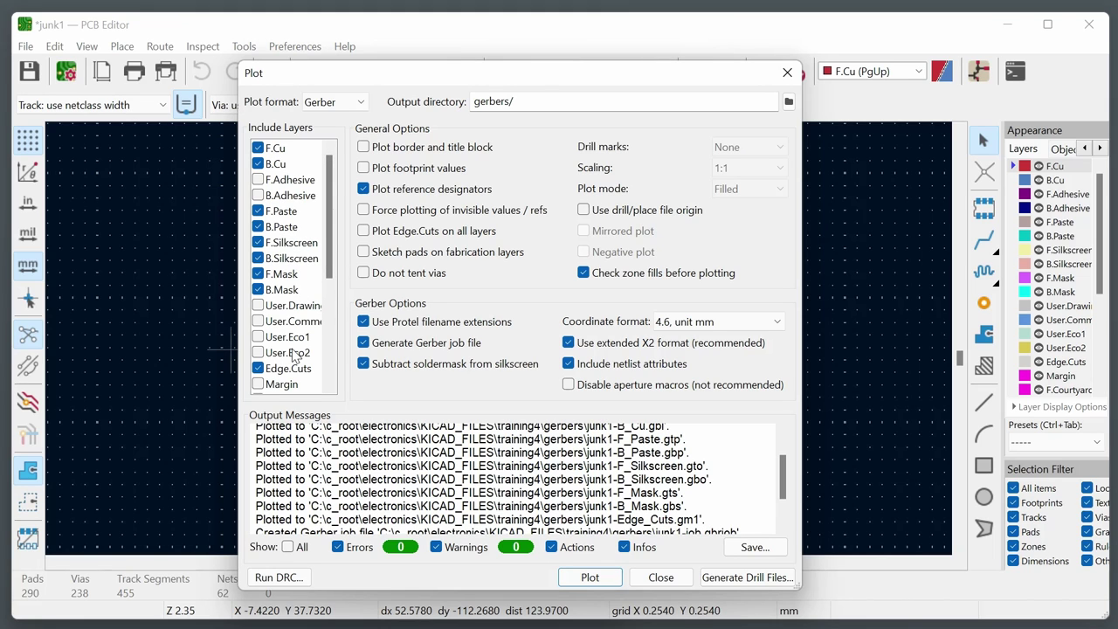
Generate the Excellon drill files and drill maps using alternate drill mode for oval holes, Gerber map format and millimetres.
click(748, 583)
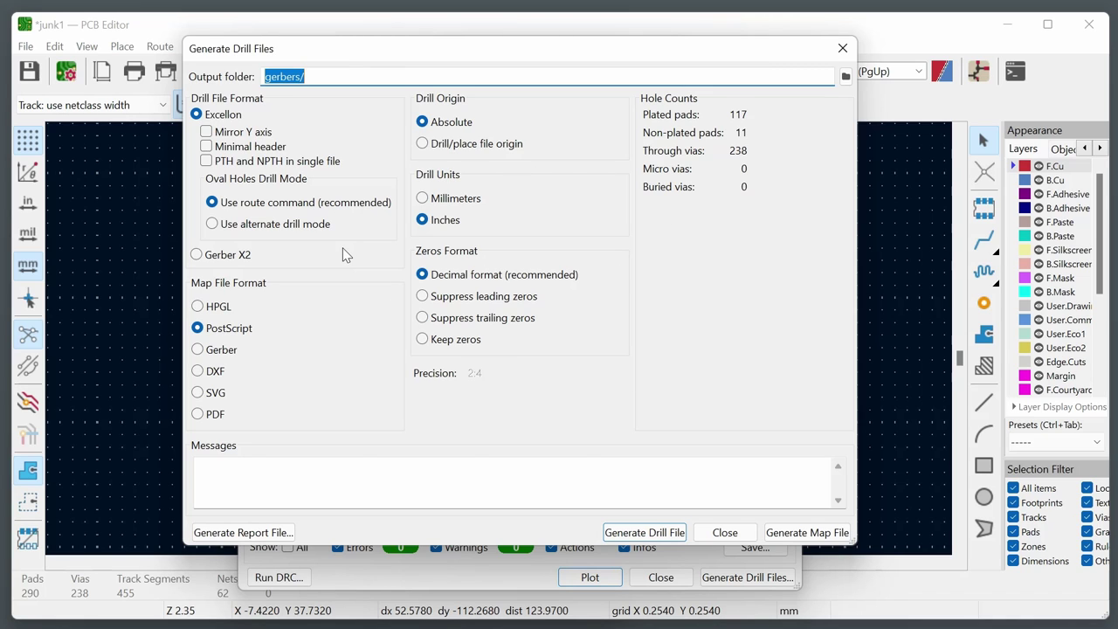
click(213, 224)
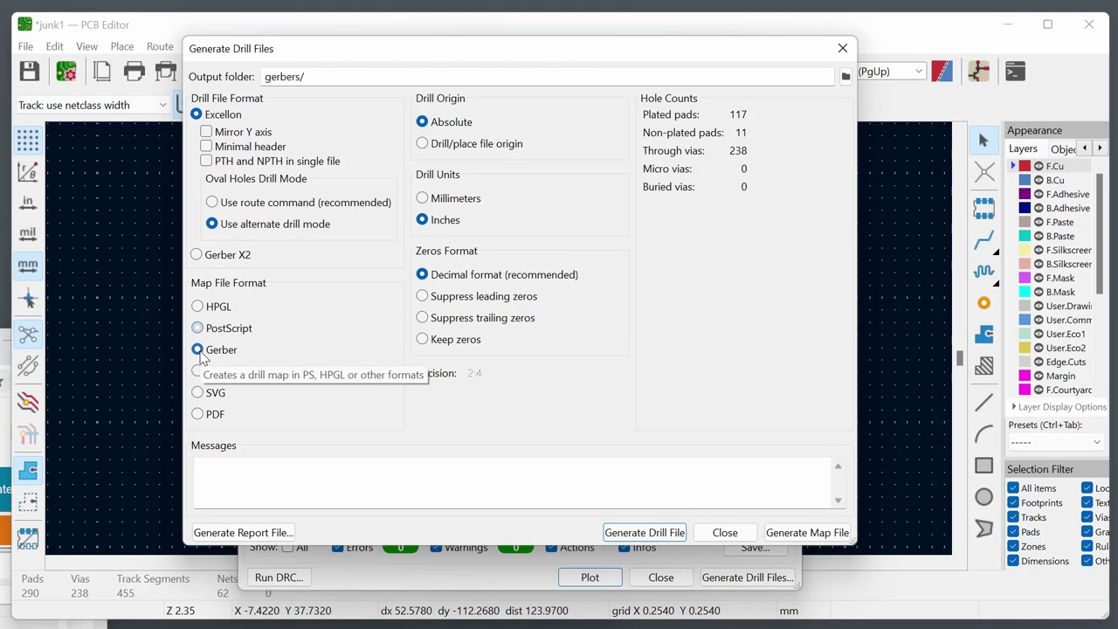
click(423, 199)
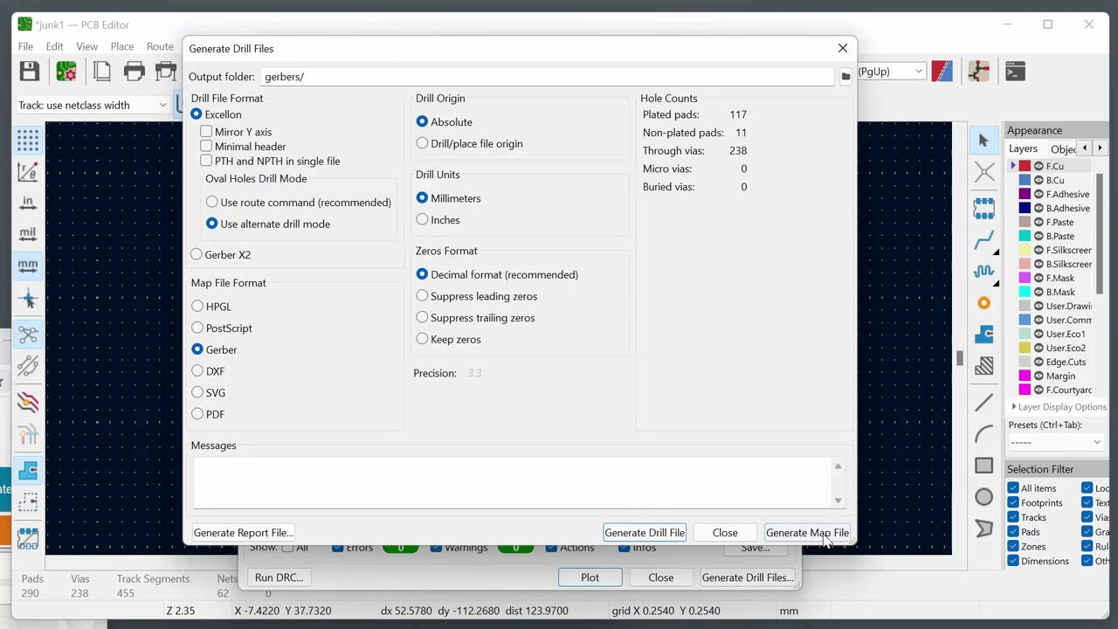
click(653, 533)
click(791, 534)
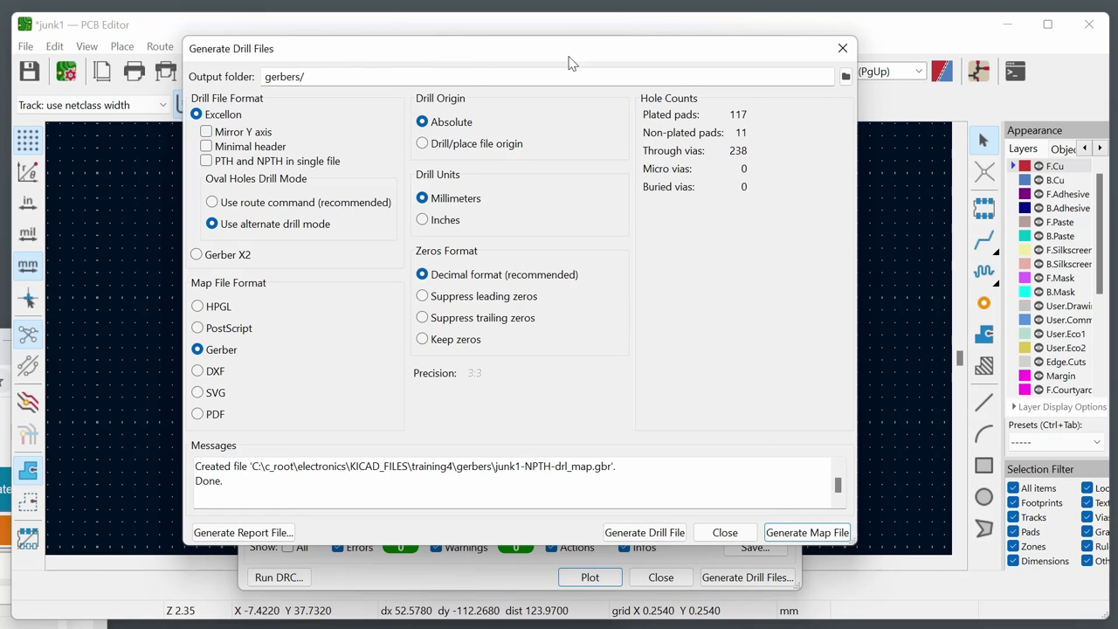
Close the drill and plot dialogs and review the generated files in the gerbers folder in File Explorer.
click(724, 532)
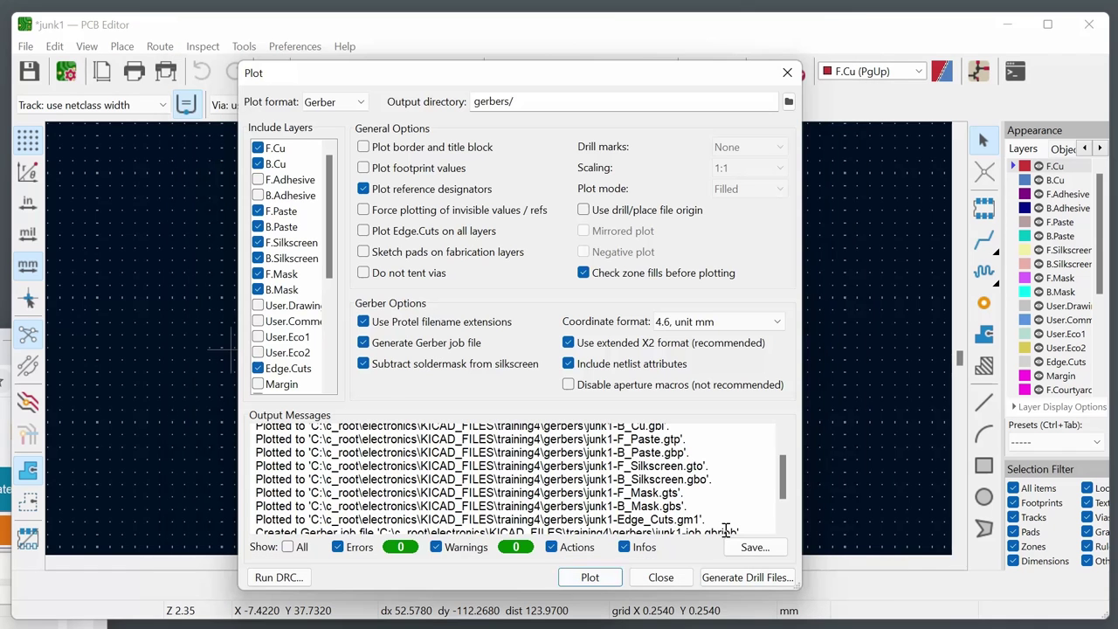
click(661, 578)
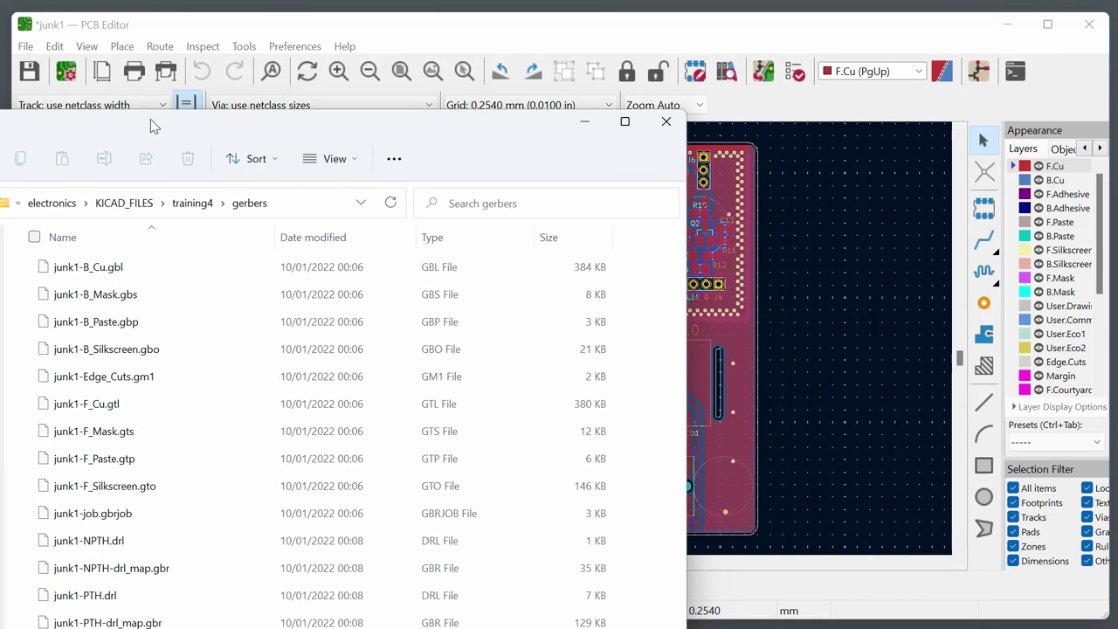
drag(150, 126, 145, 90)
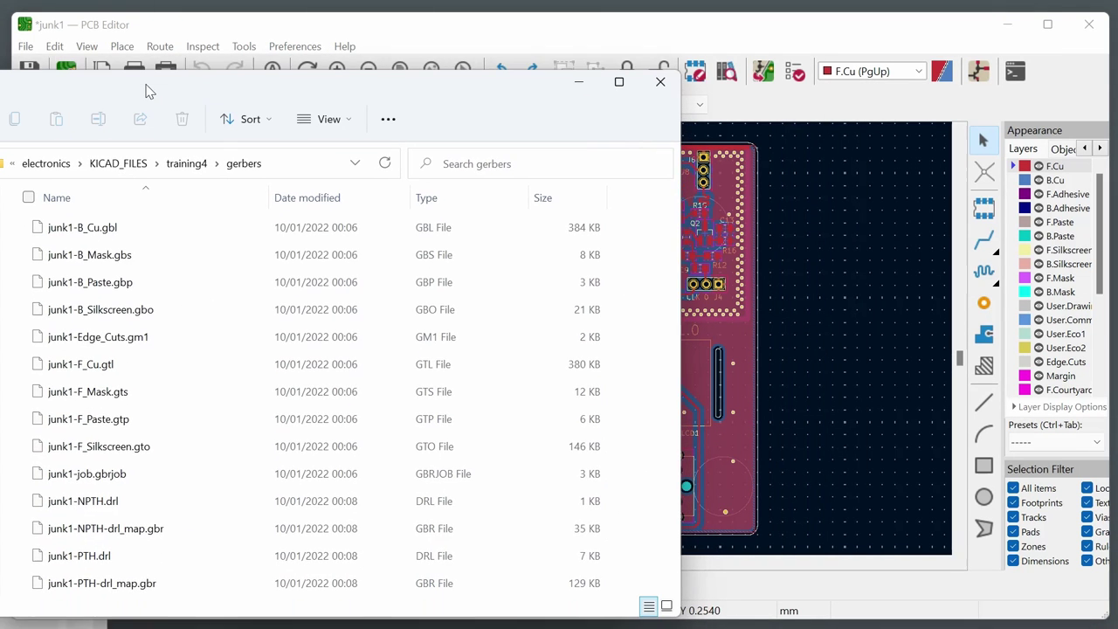
click(578, 84)
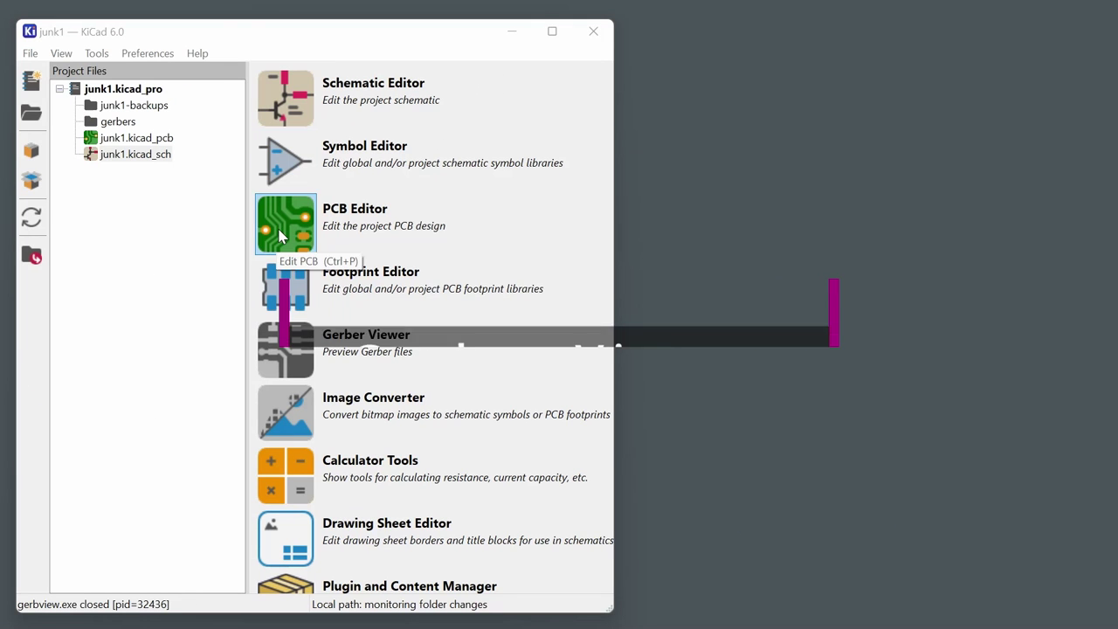
Switch to the Gerber Viewer and open the job file junk1-job.gbrjob from the gerbers folder.
click(288, 357)
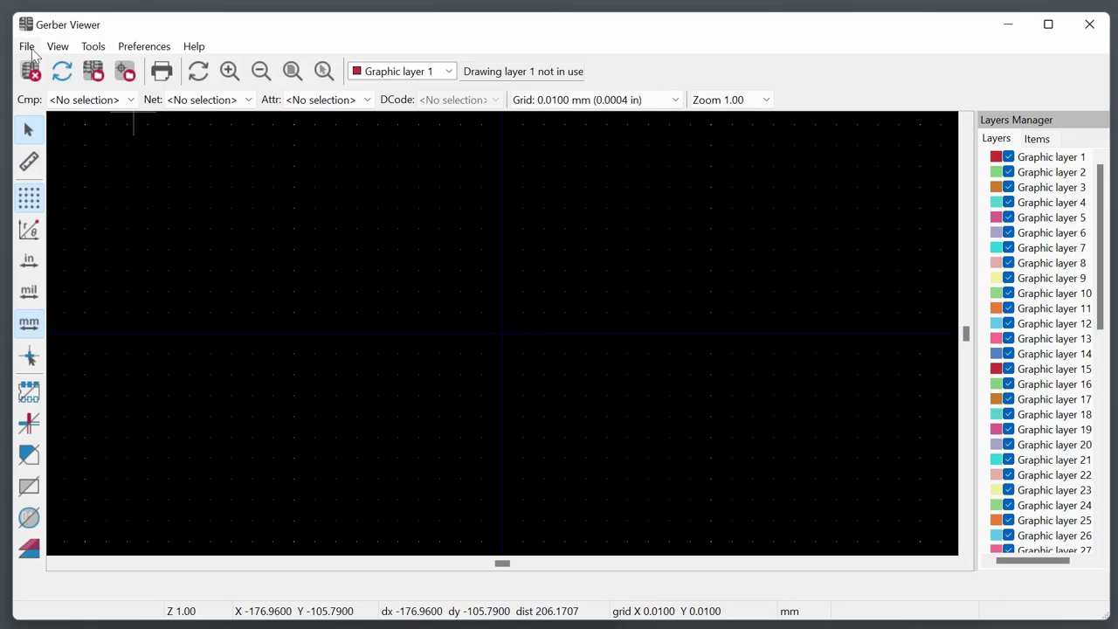
click(27, 47)
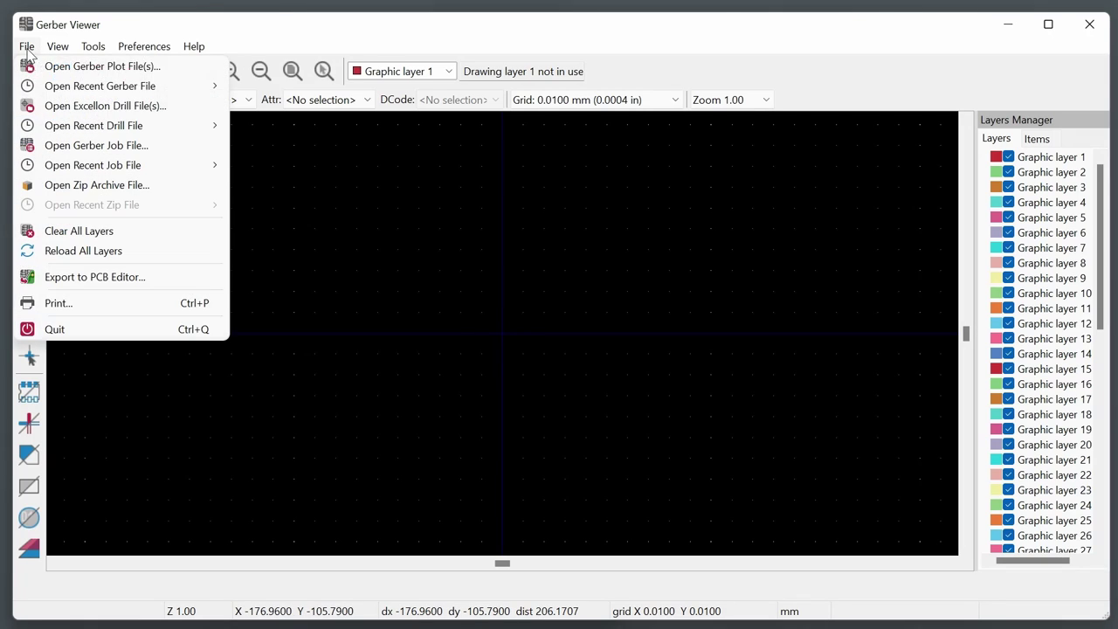
click(139, 146)
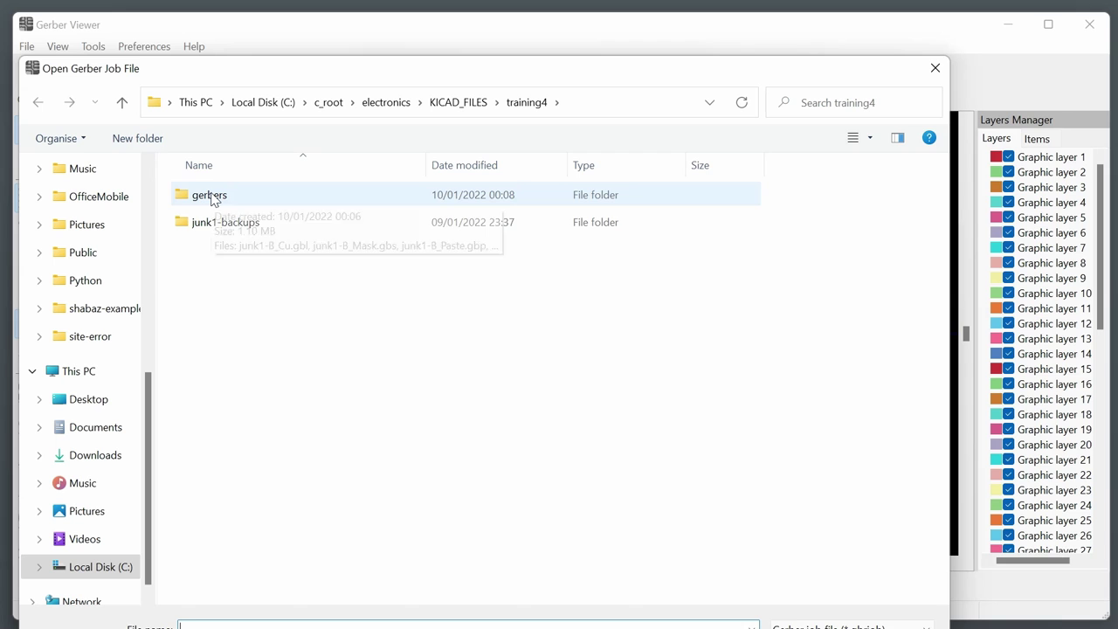
double_click(212, 199)
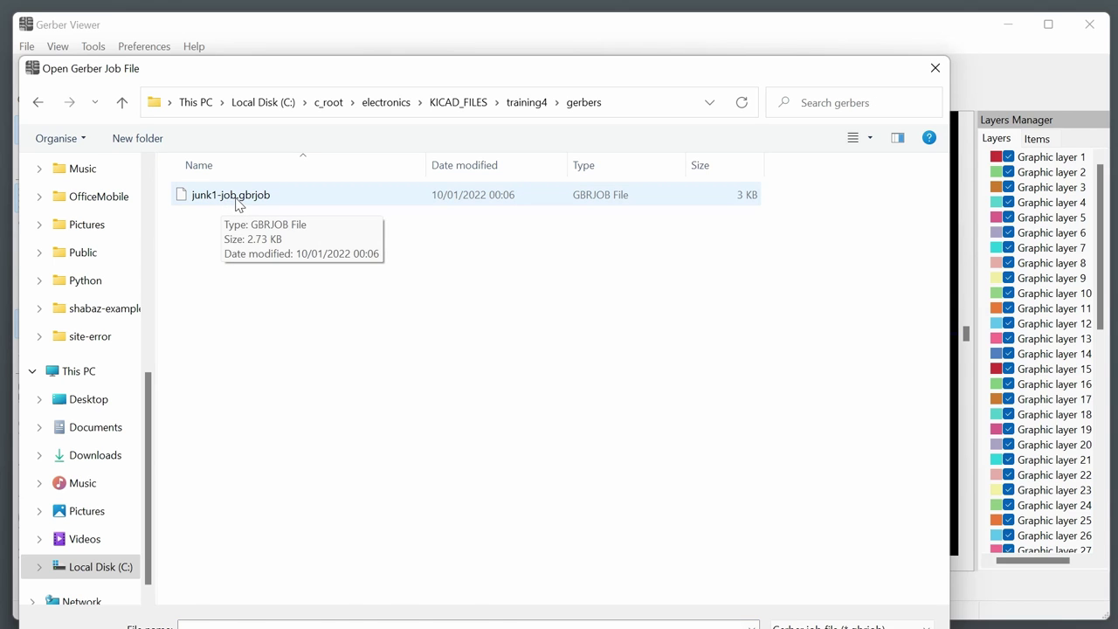
double_click(231, 195)
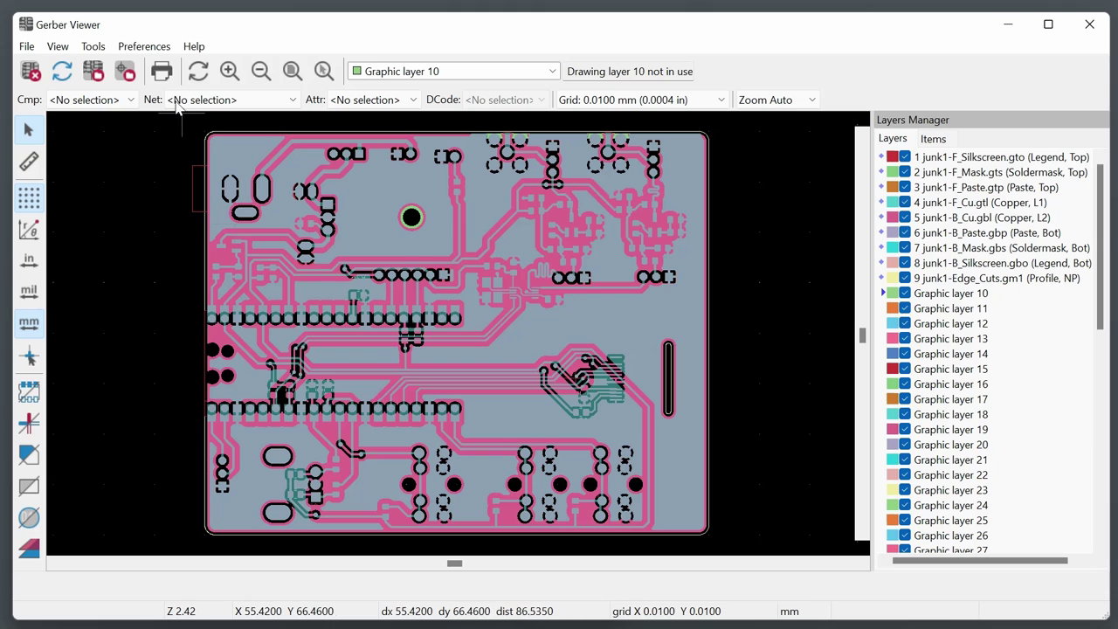
Load both Excellon drill files, junk1-NPTH.drl and junk1-PTH.drl, on top of the Gerber layers.
click(27, 47)
click(99, 106)
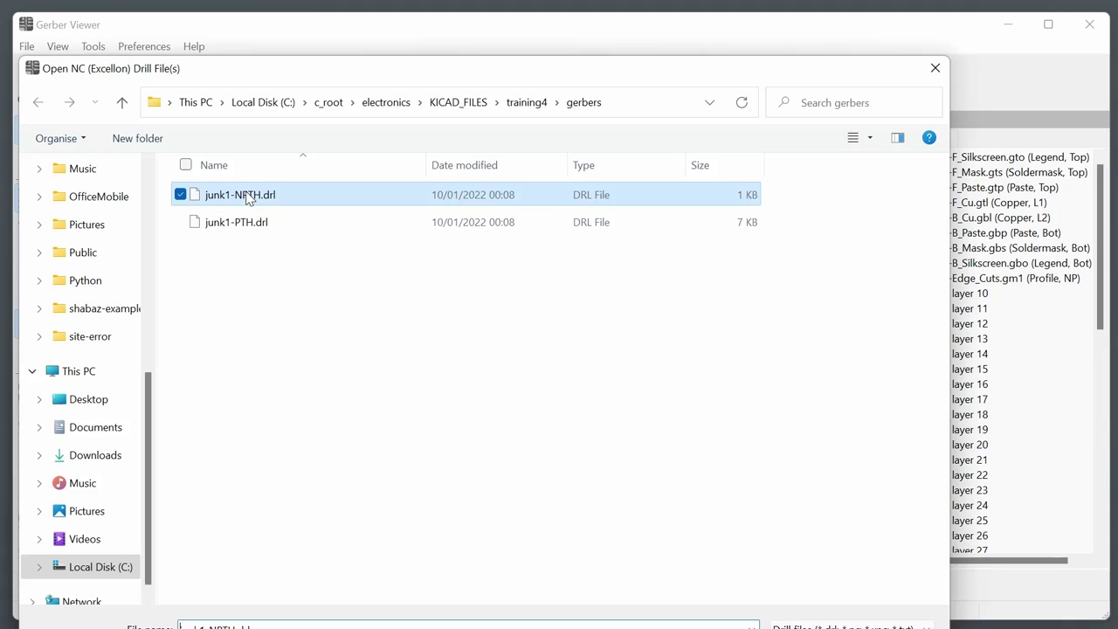
ctrl+click(247, 222)
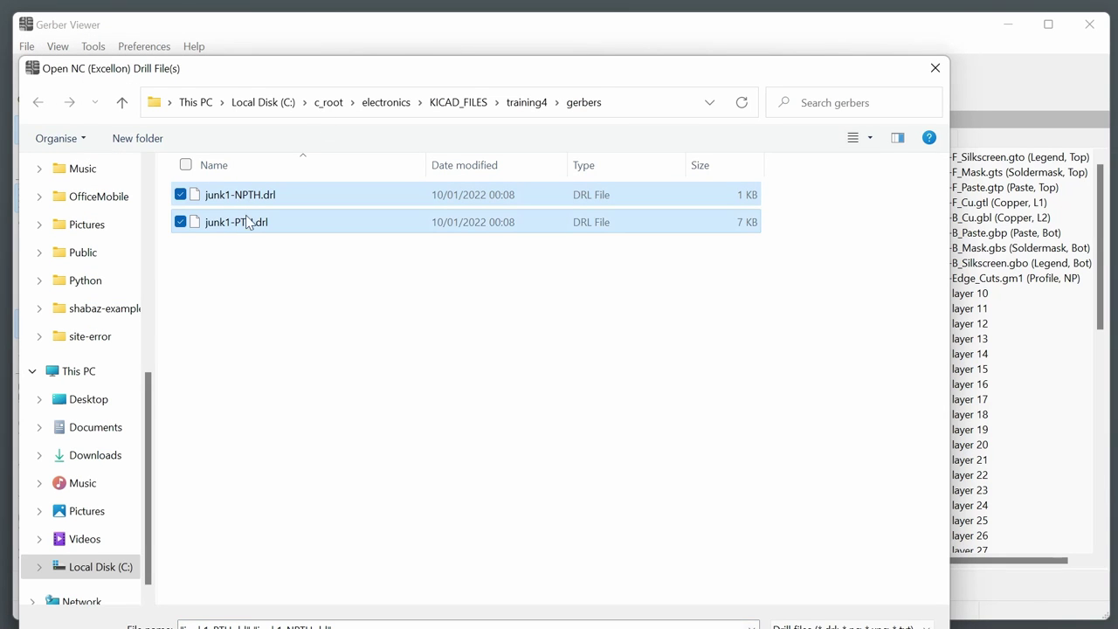
drag(346, 69, 347, 22)
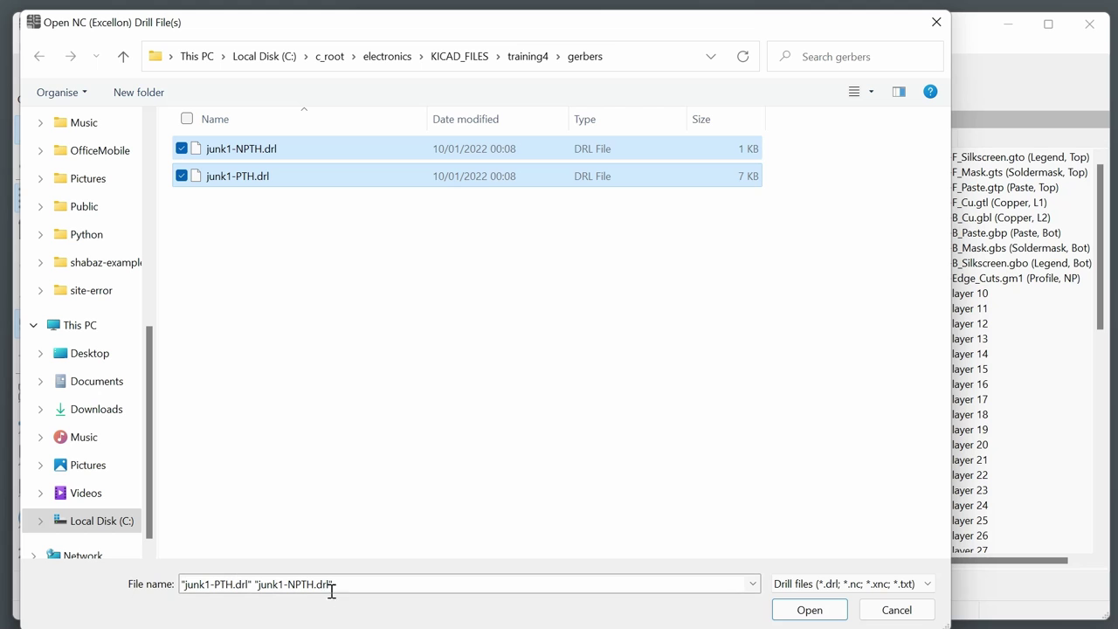
click(819, 613)
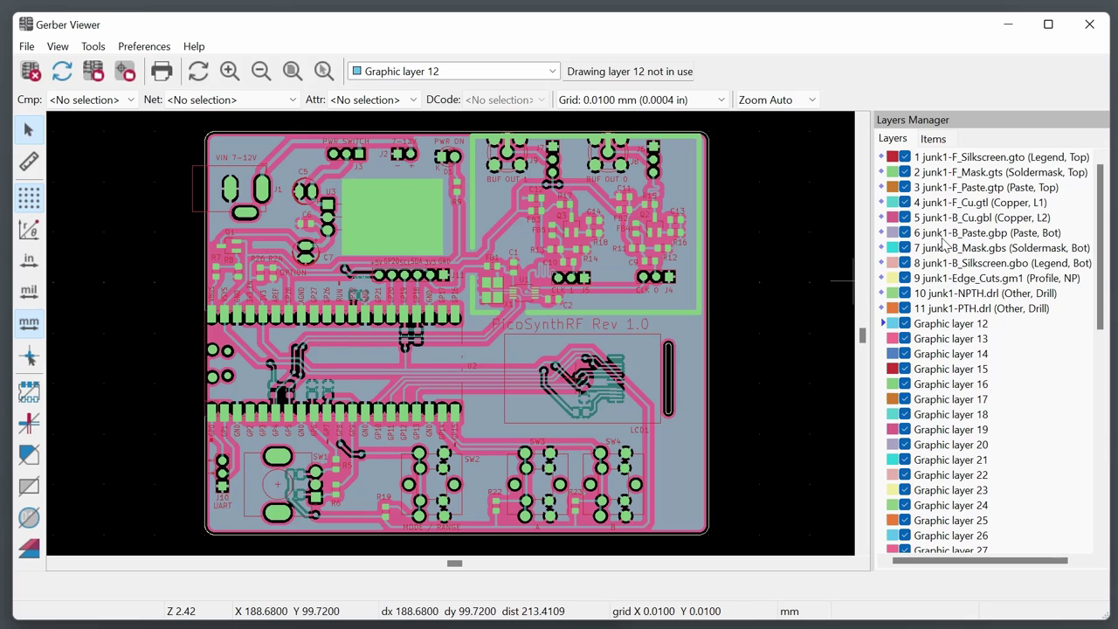
Hide all layers, then show only junk1-Edge_Cuts.gm1, junk1-NPTH.drl and junk1-PTH.drl to inspect the board outline and holes.
right_click(935, 195)
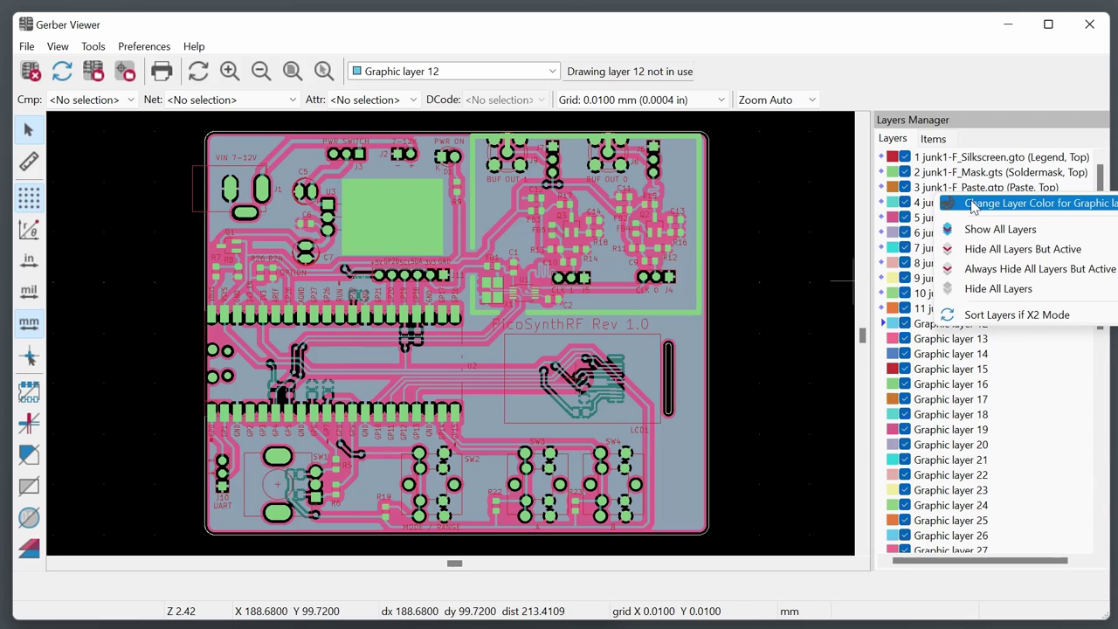
click(993, 290)
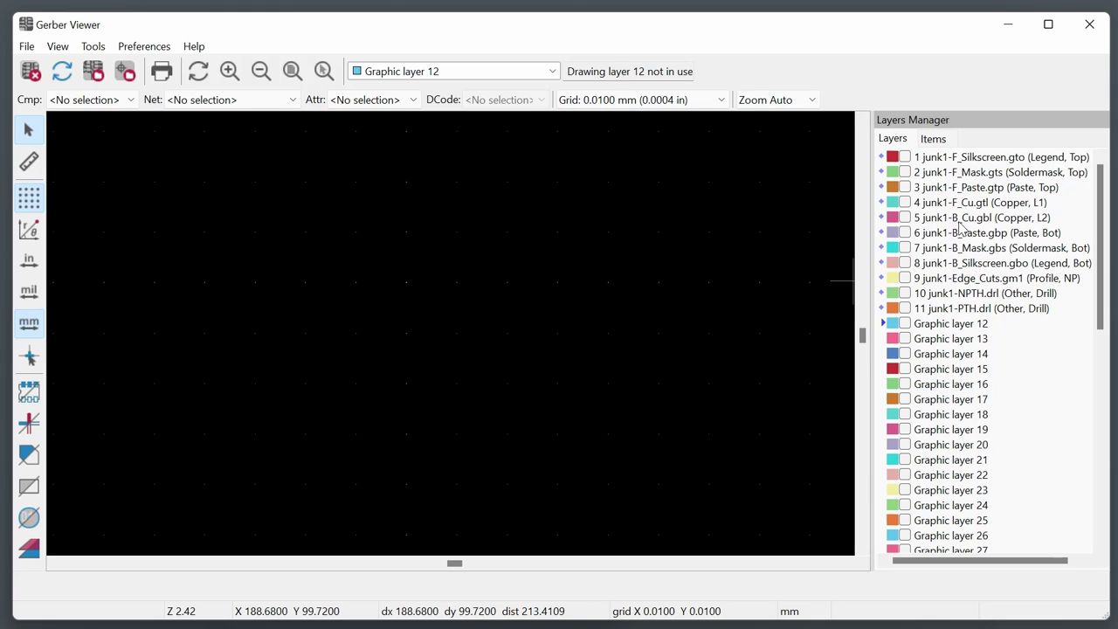
click(905, 277)
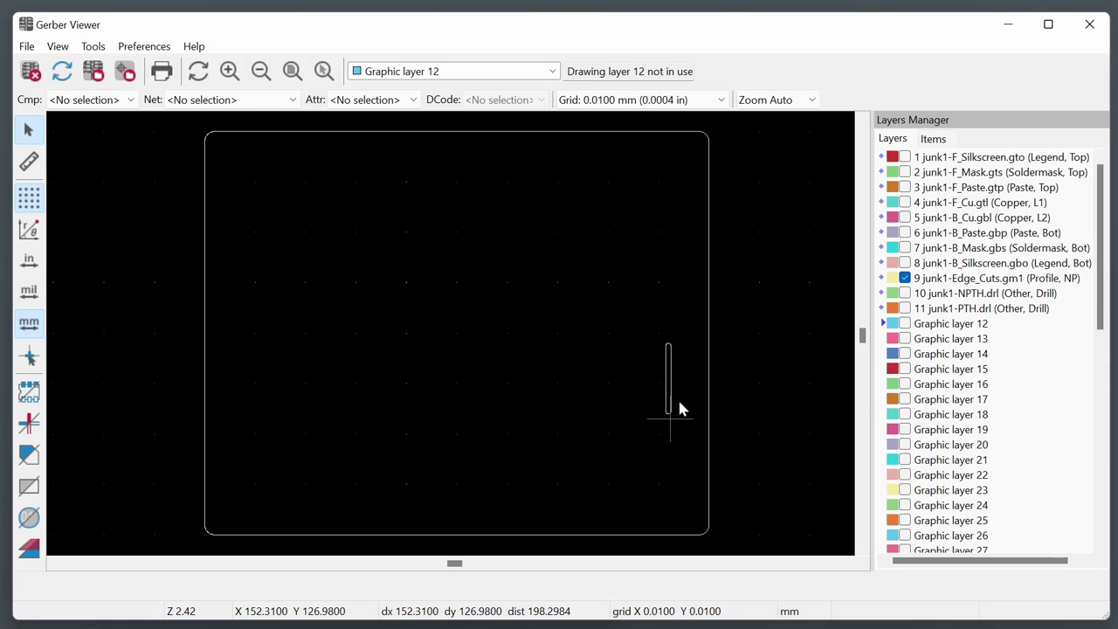
click(905, 293)
click(905, 308)
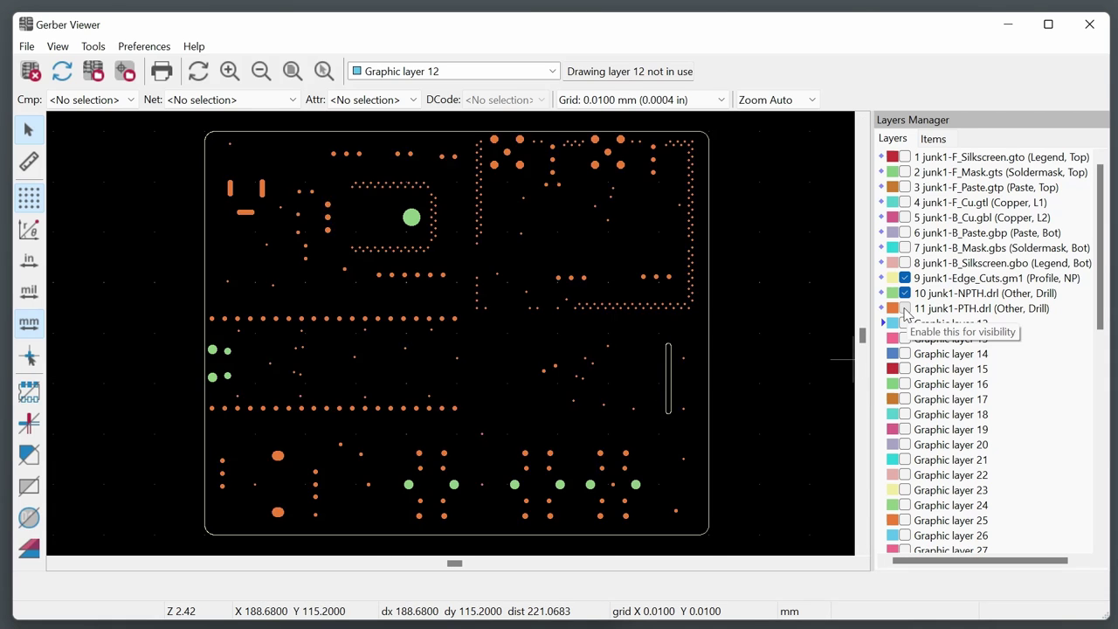
scroll(394, 232, up, 2)
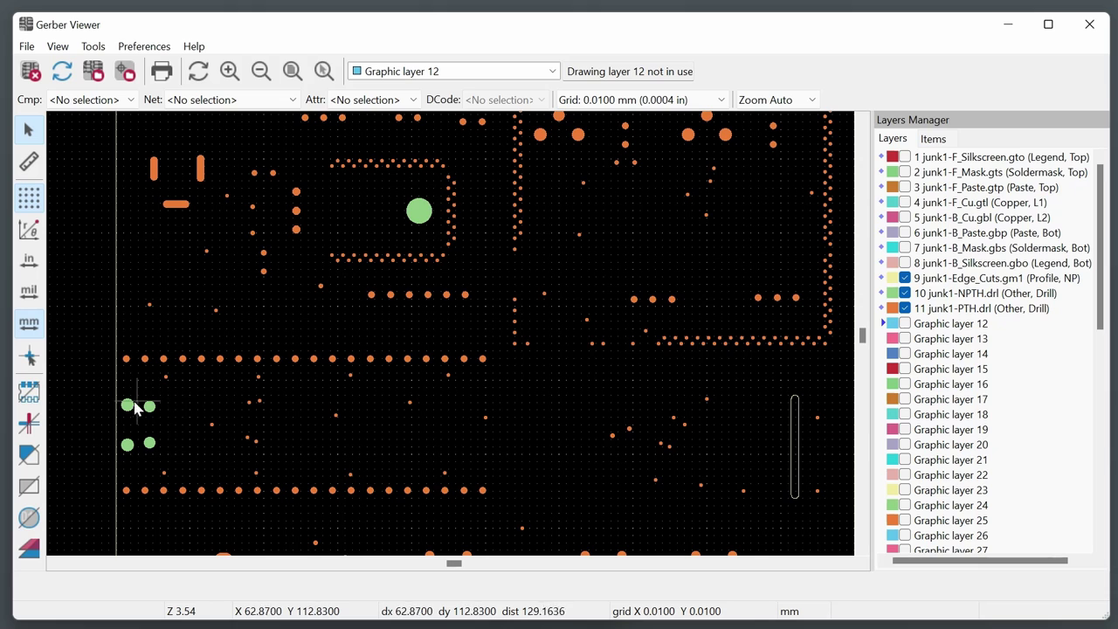
Show the junk1-F_Silkscreen.gto layer, check the junk1-F_Mask.gts openings over it, and hide the mask layer again.
click(905, 157)
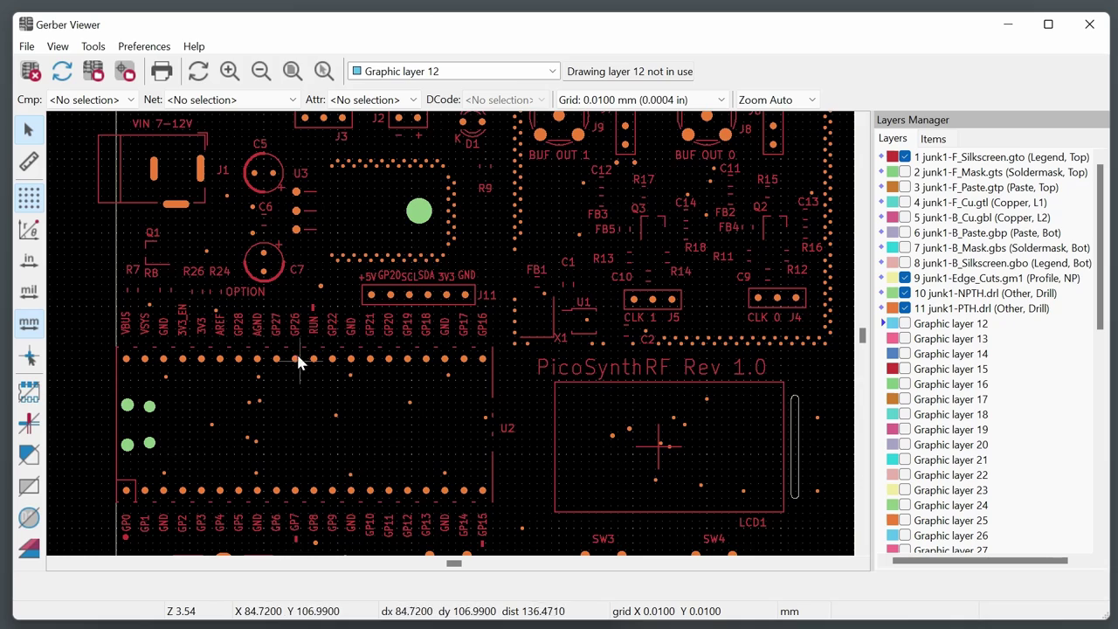
scroll(384, 240, up, 2)
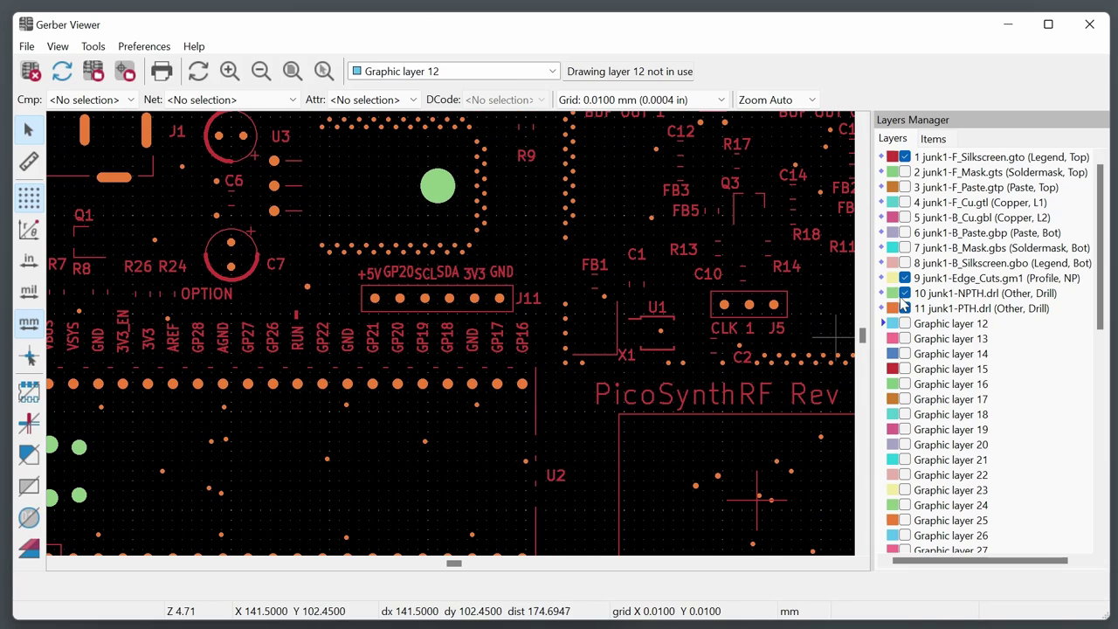
click(904, 172)
scroll(515, 441, down, 2)
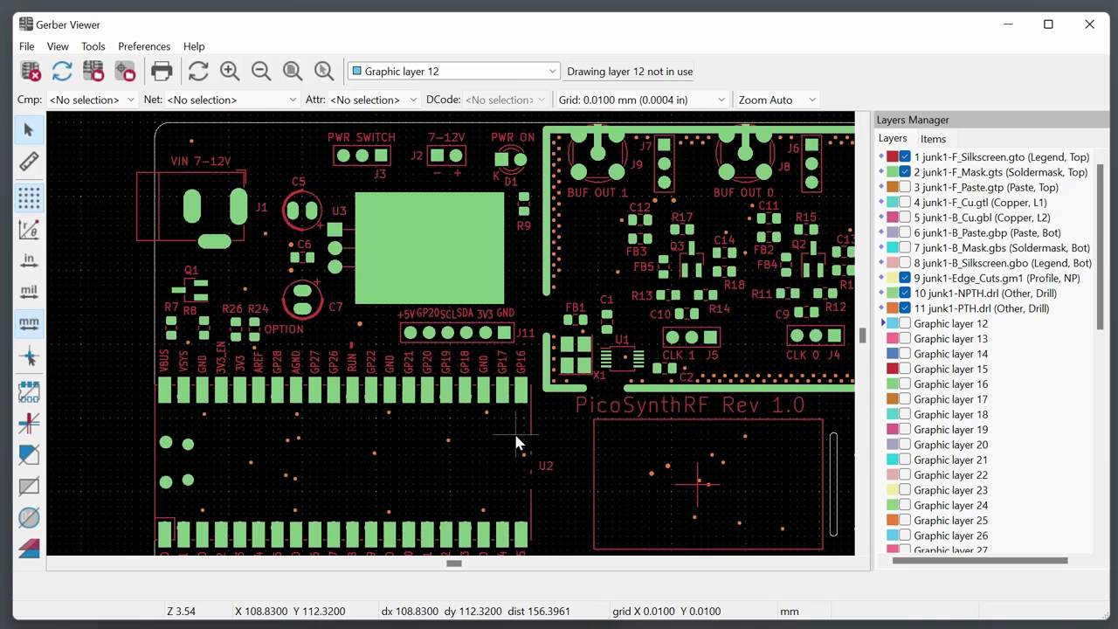
scroll(450, 241, up, 1)
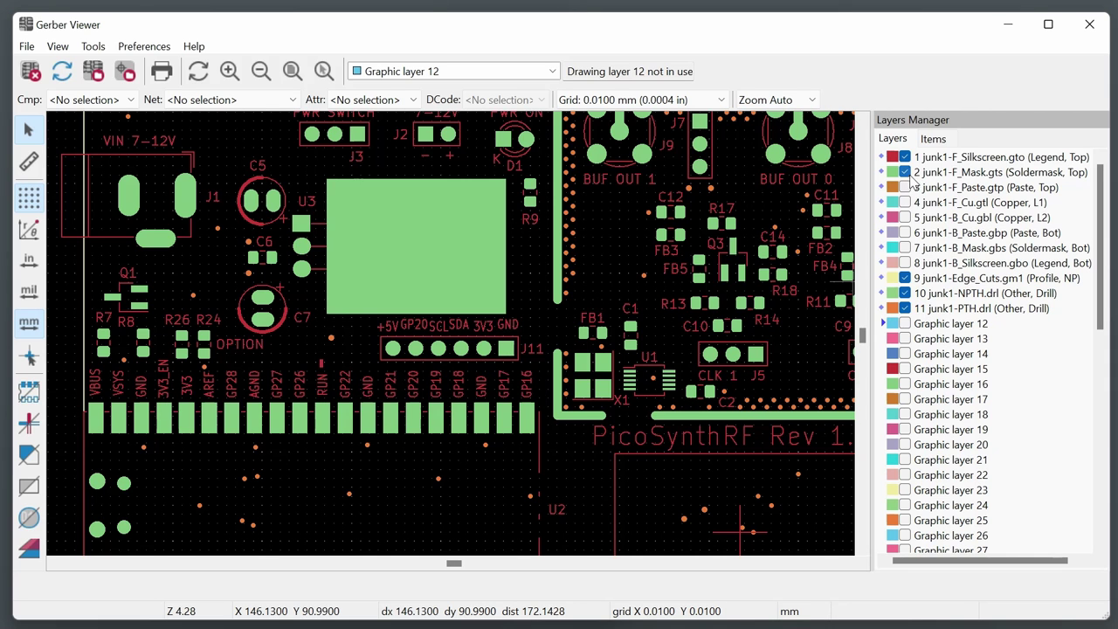
click(905, 172)
scroll(645, 286, down, 4)
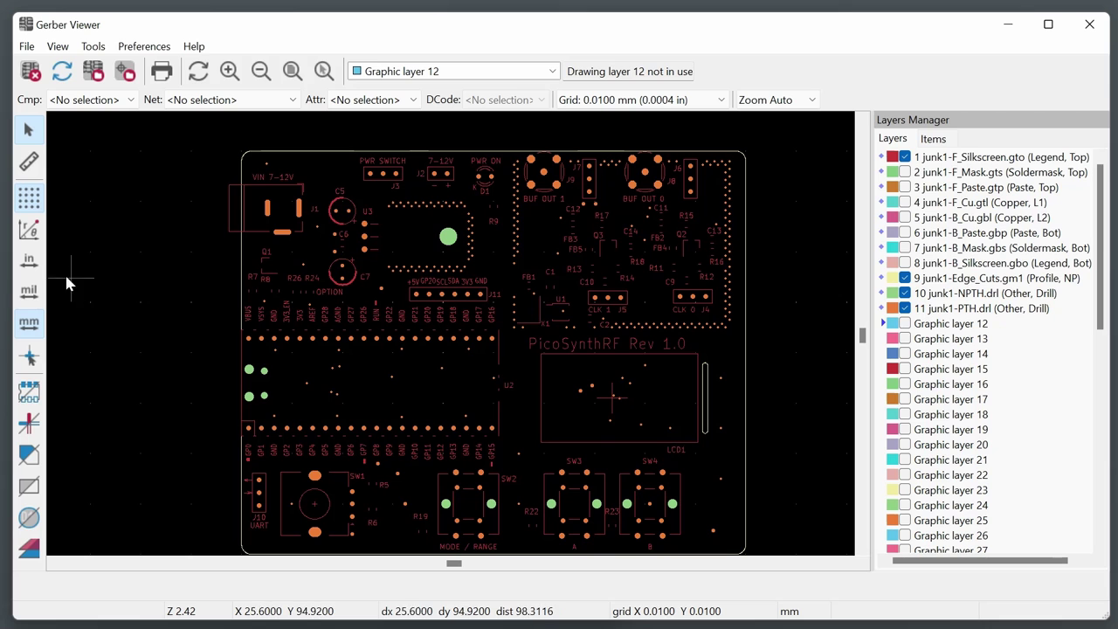
With the grid at 0.0100 mm, measure the centre-to-centre spacing of two adjacent holes in U2's upper pin row.
click(29, 162)
scroll(312, 419, up, 1)
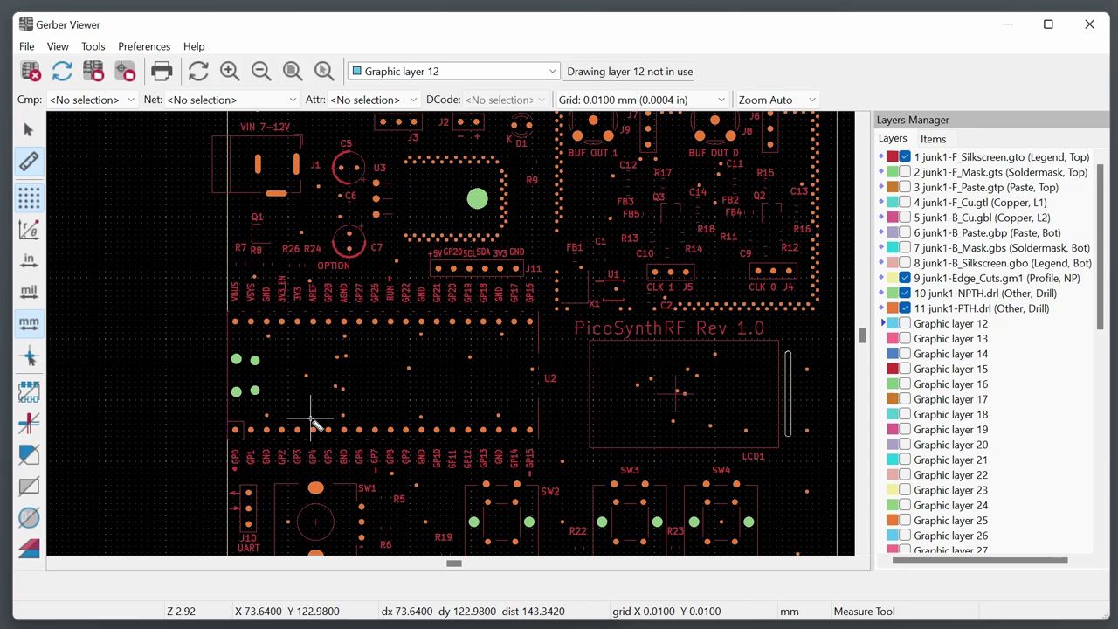
click(642, 100)
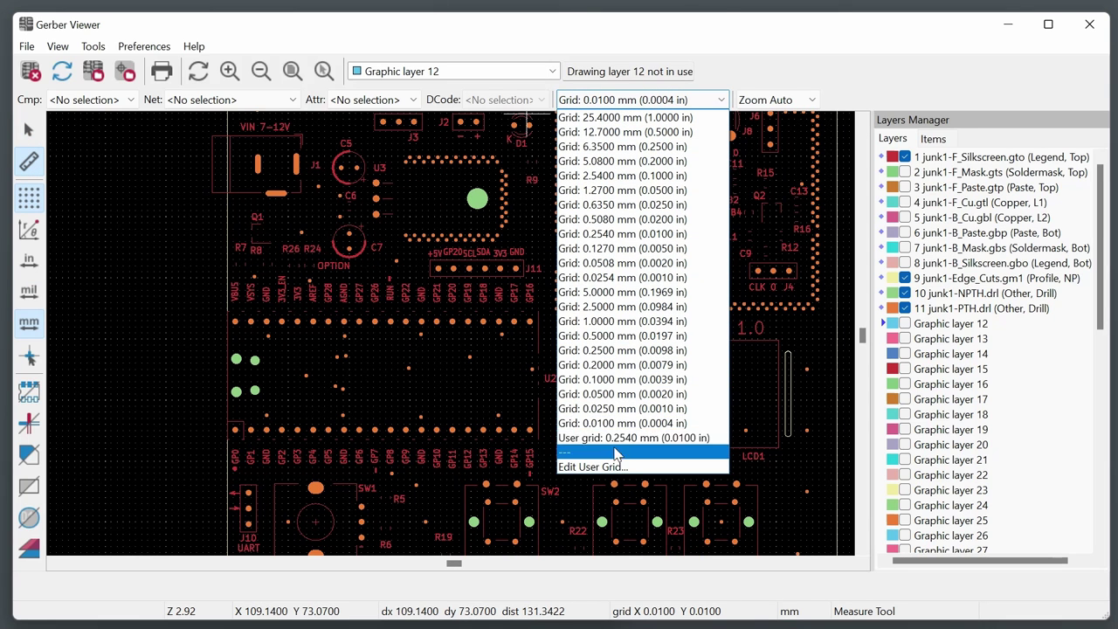
click(611, 423)
scroll(295, 341, up, 8)
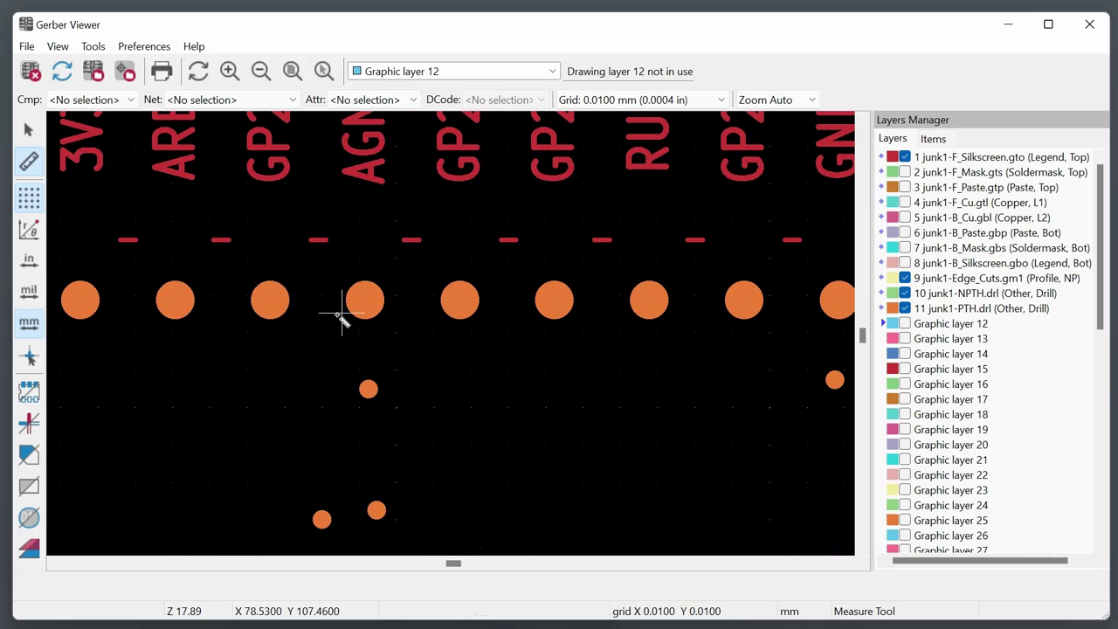
scroll(279, 310, up, 2)
scroll(267, 299, up, 1)
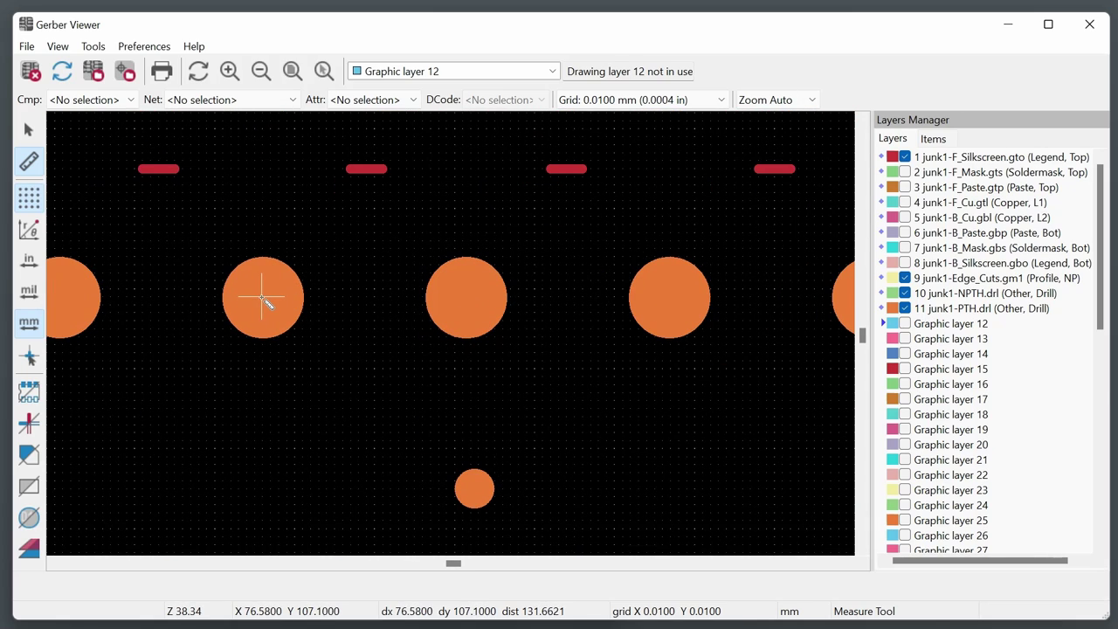
click(262, 299)
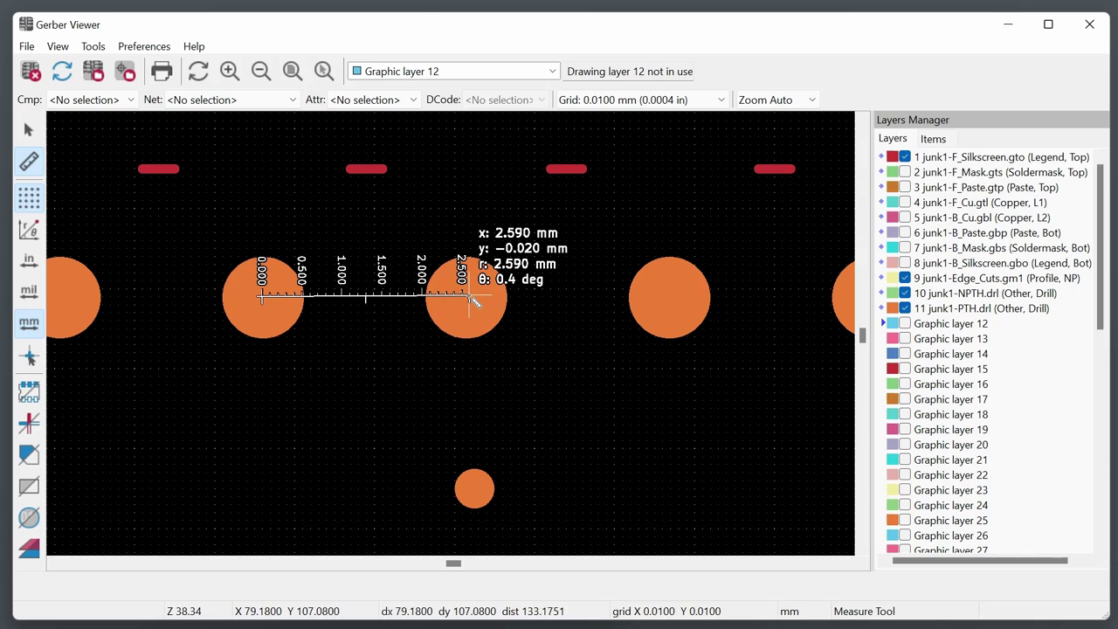
Measure the distance from the centre of switch SW3 straight down to the board's lower edge.
scroll(470, 300, down, 10)
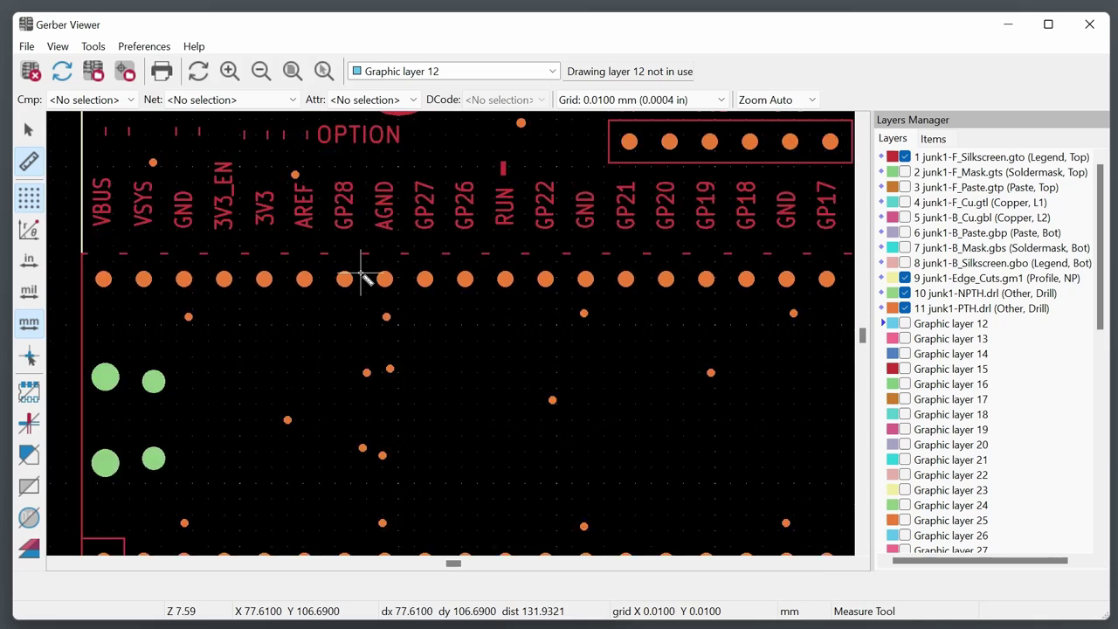
scroll(568, 437, up, 3)
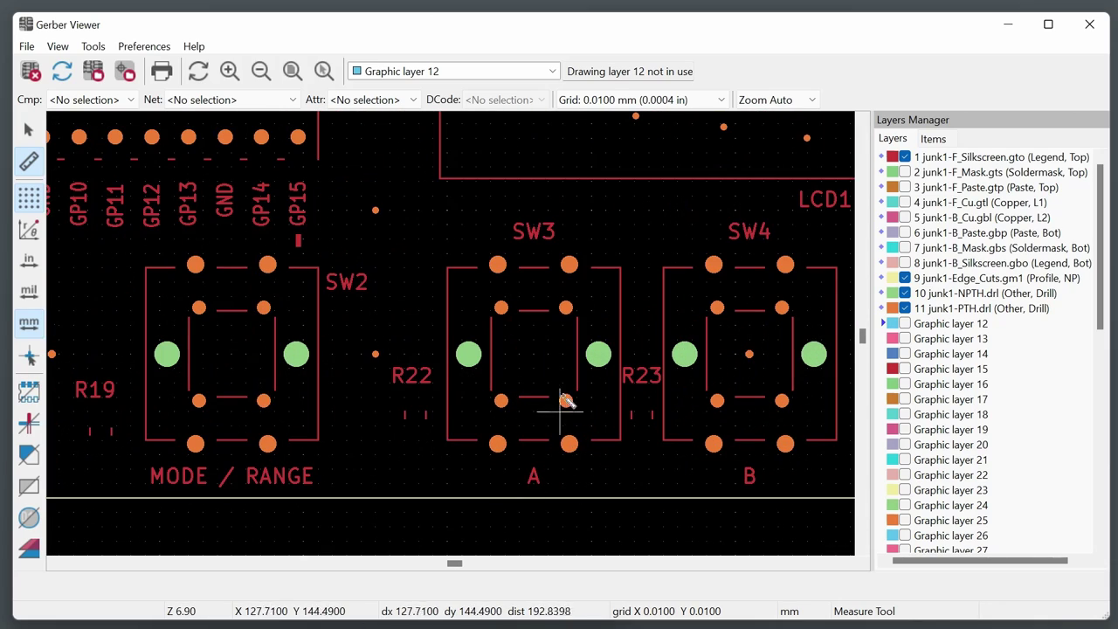
scroll(533, 363, up, 1)
click(534, 356)
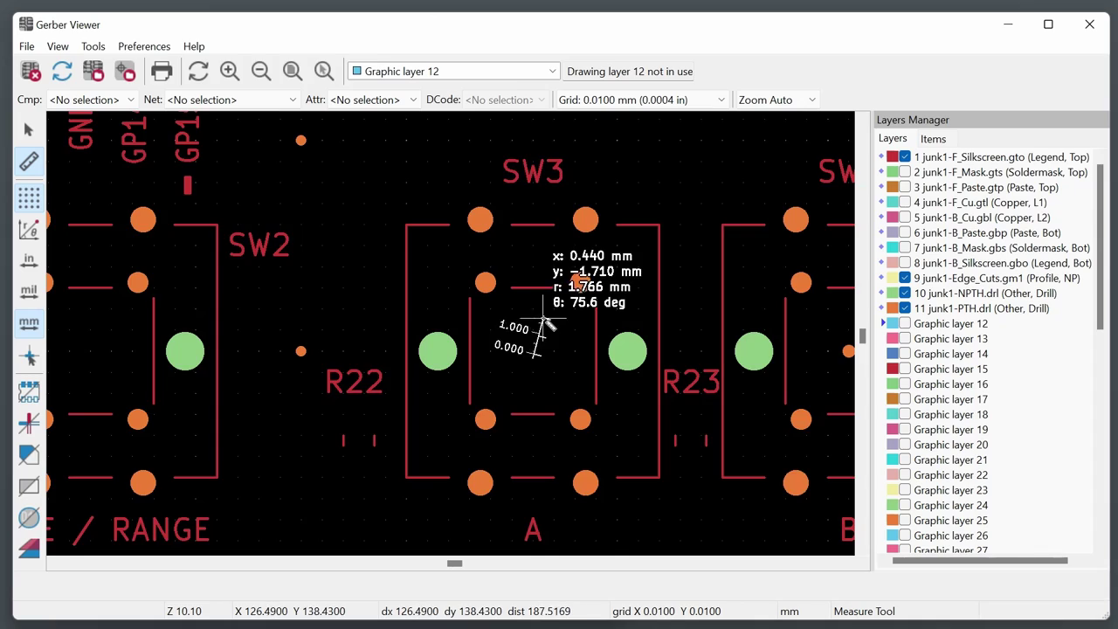
scroll(537, 328, down, 1)
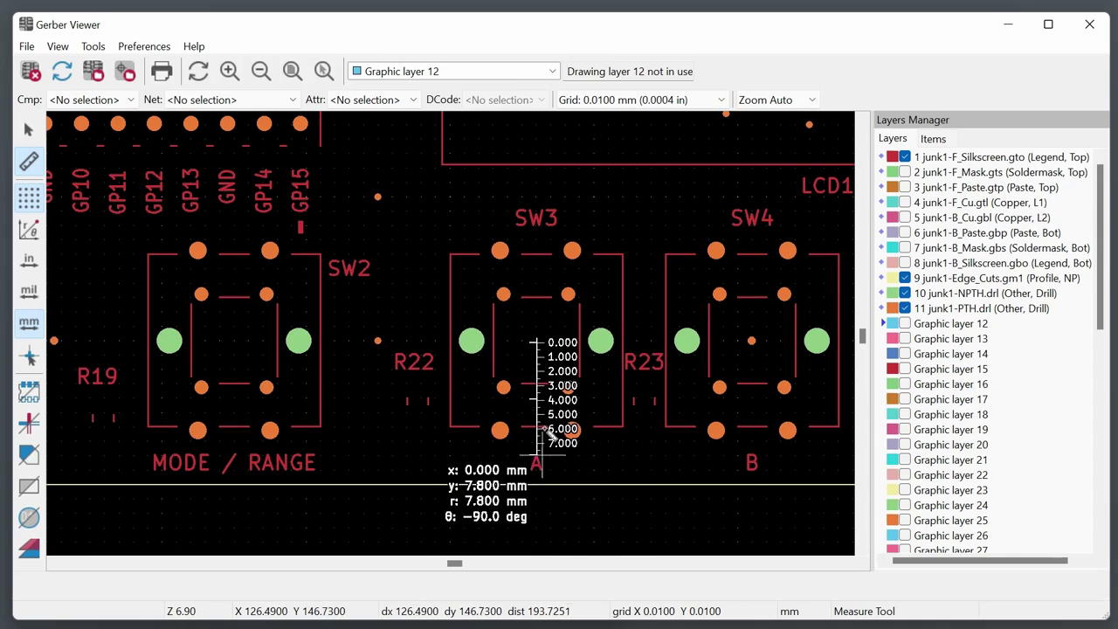
shift+scroll(529, 498, up, 2)
scroll(535, 367, down, 2)
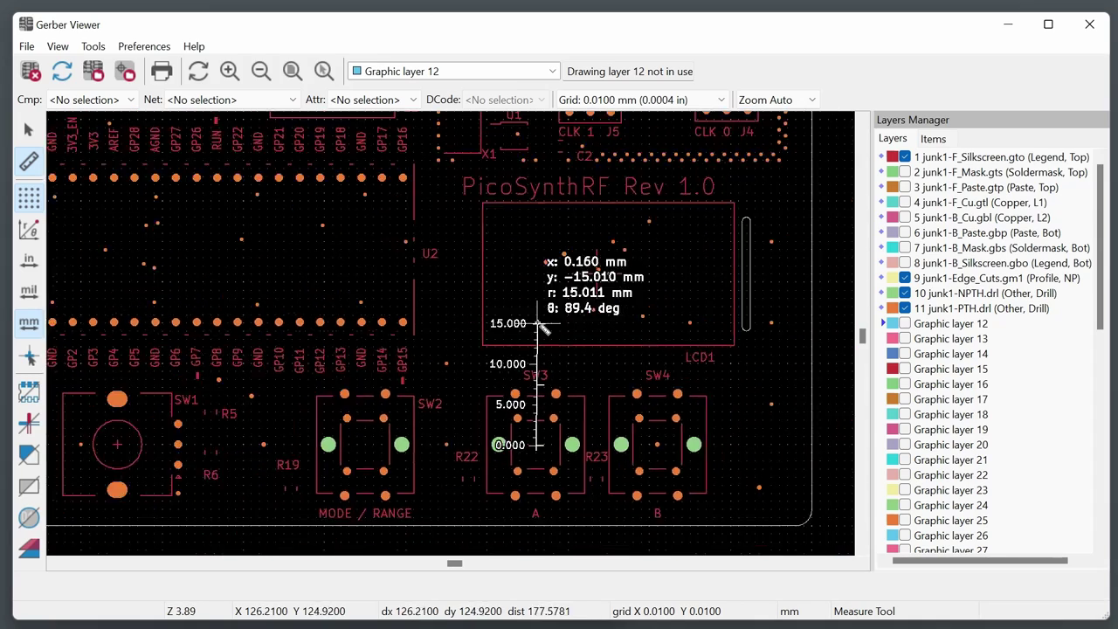
scroll(529, 512, up, 2)
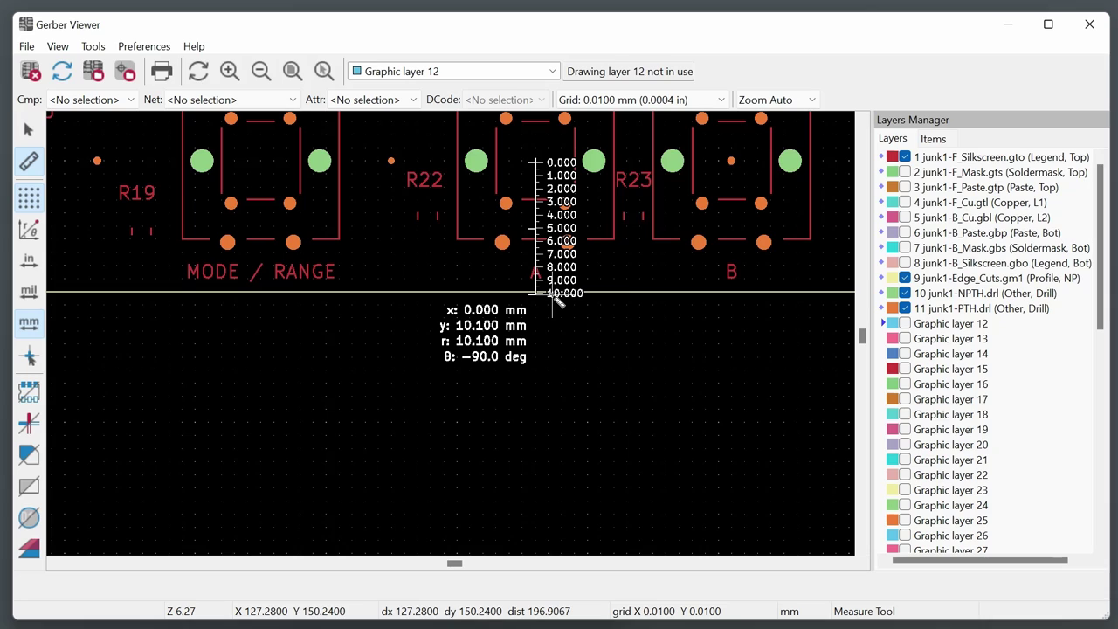
scroll(553, 299, down, 2)
Show the junk1-F_Cu.gtl copper layer and inspect the tracks and ground fill across the board.
click(905, 202)
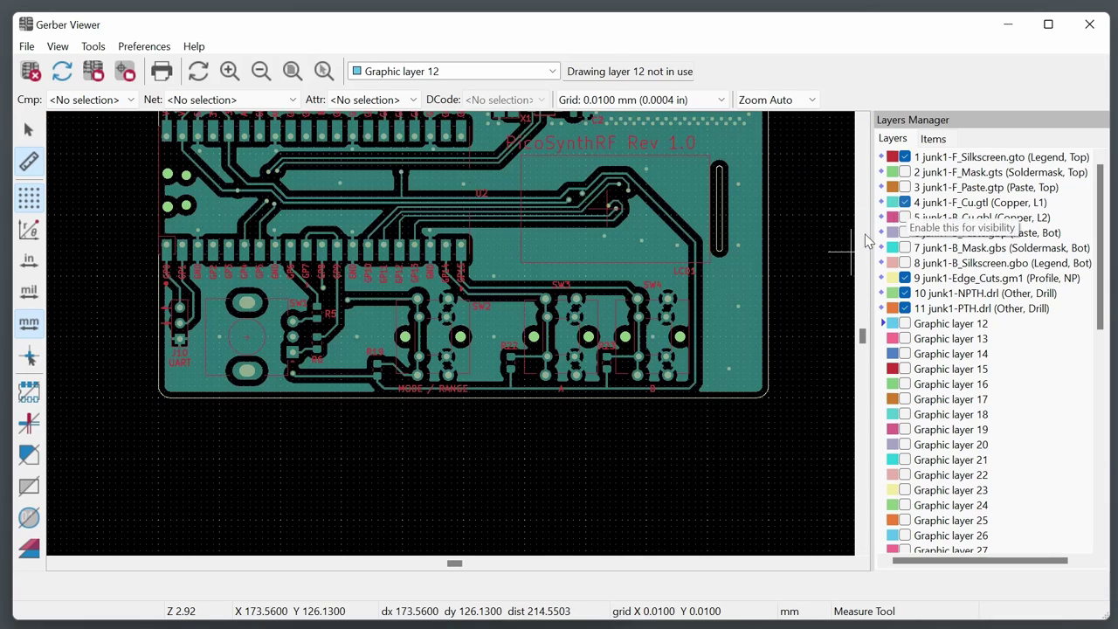
scroll(507, 481, down, 2)
scroll(499, 262, up, 1)
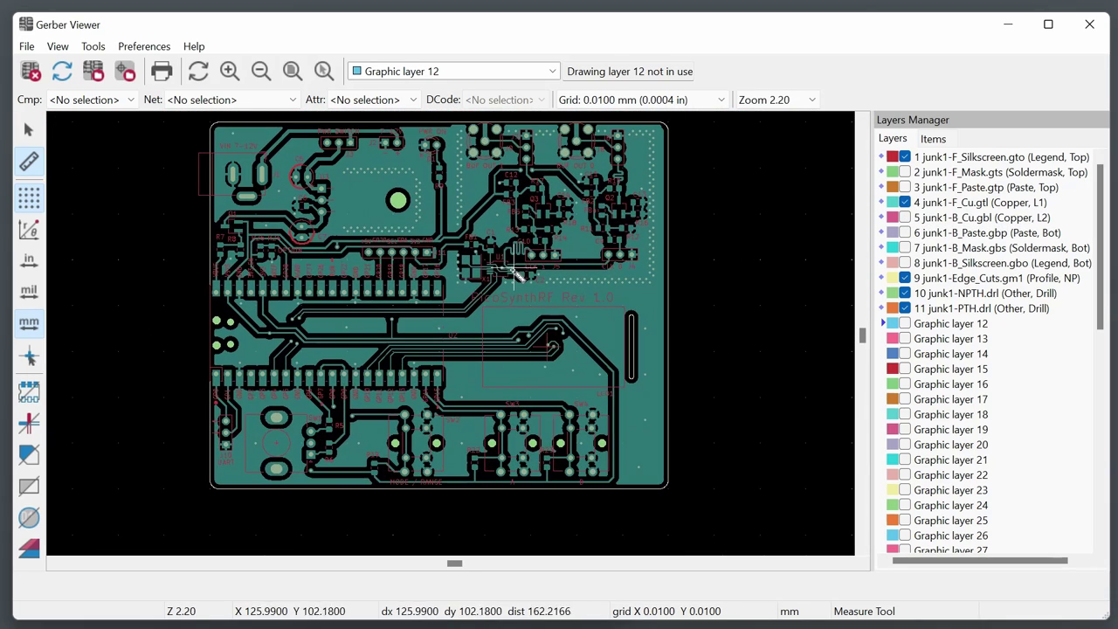
scroll(420, 348, up, 2)
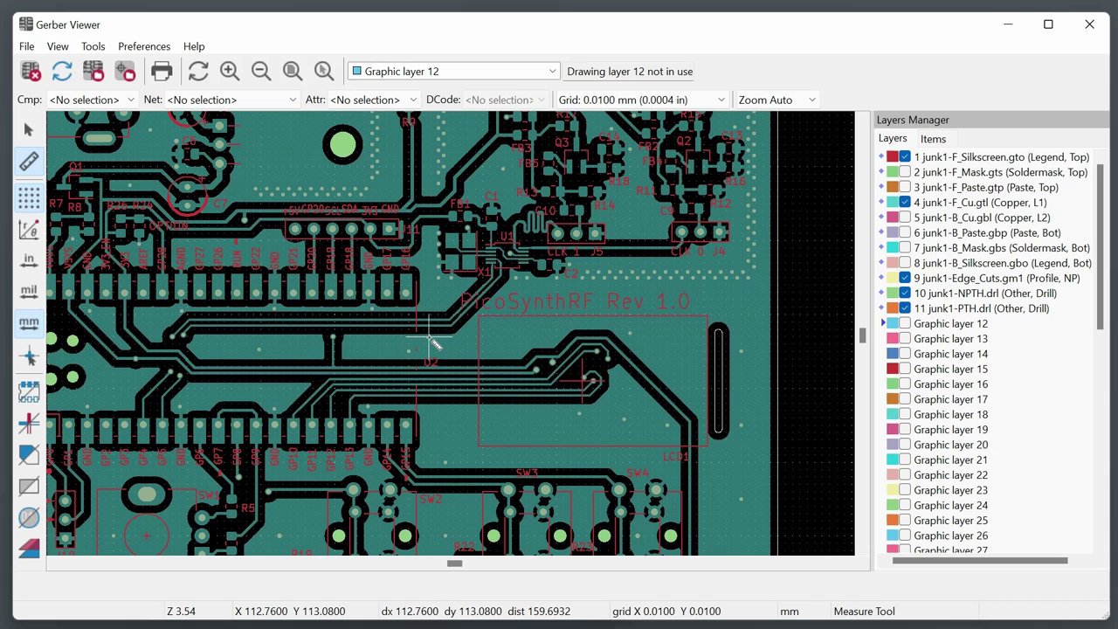
Switch to File Explorer and compress the gerbers folder in training4 to a zip file.
drag(165, 625, 244, 90)
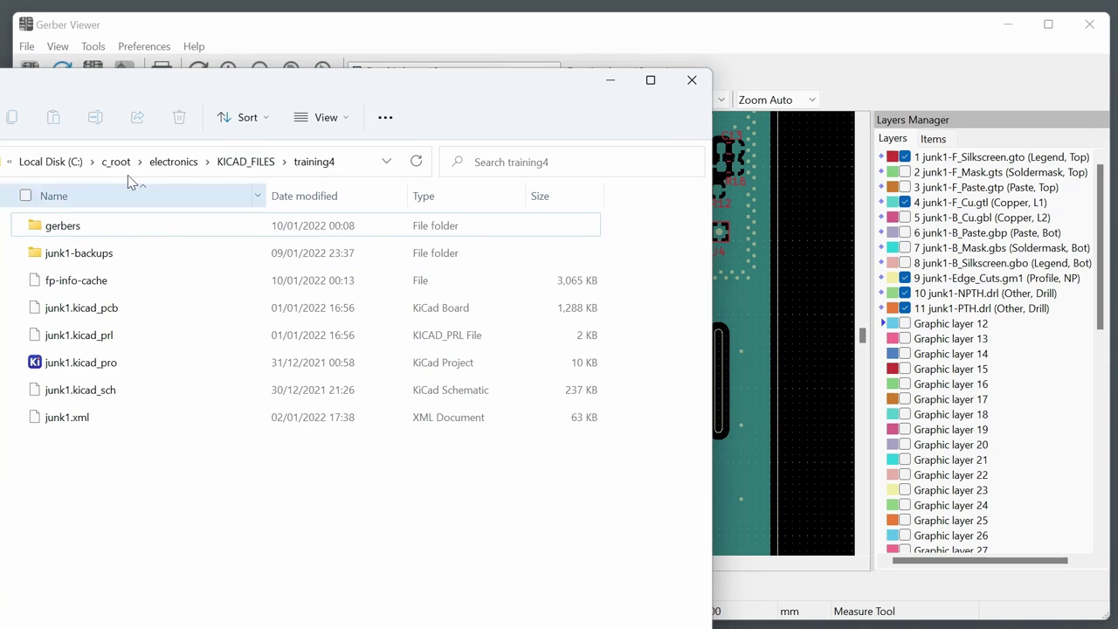
right_click(72, 234)
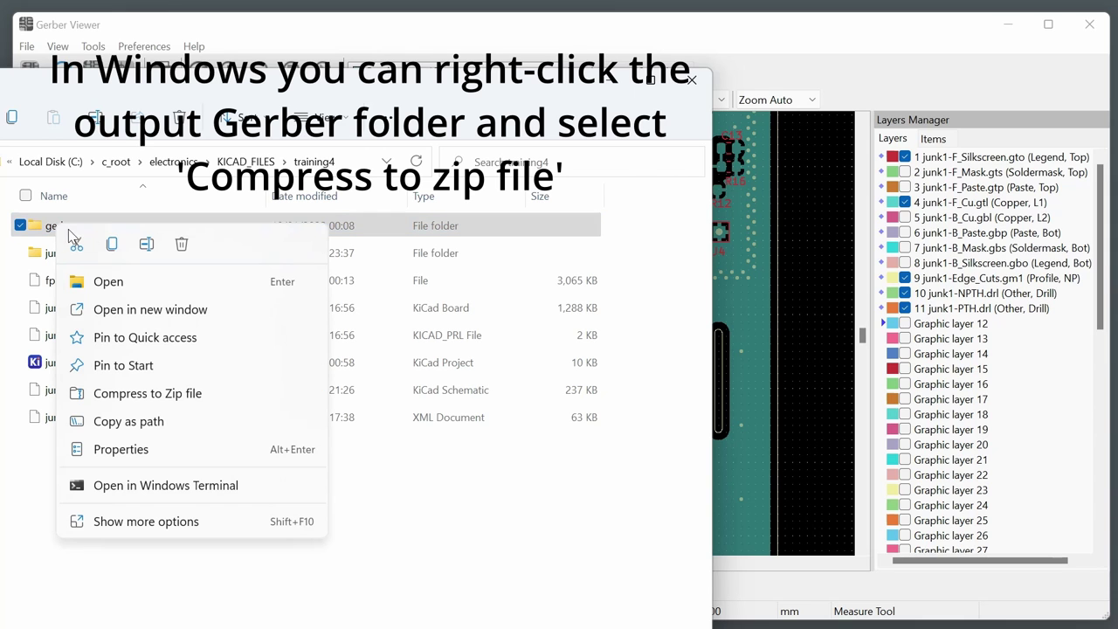
click(166, 394)
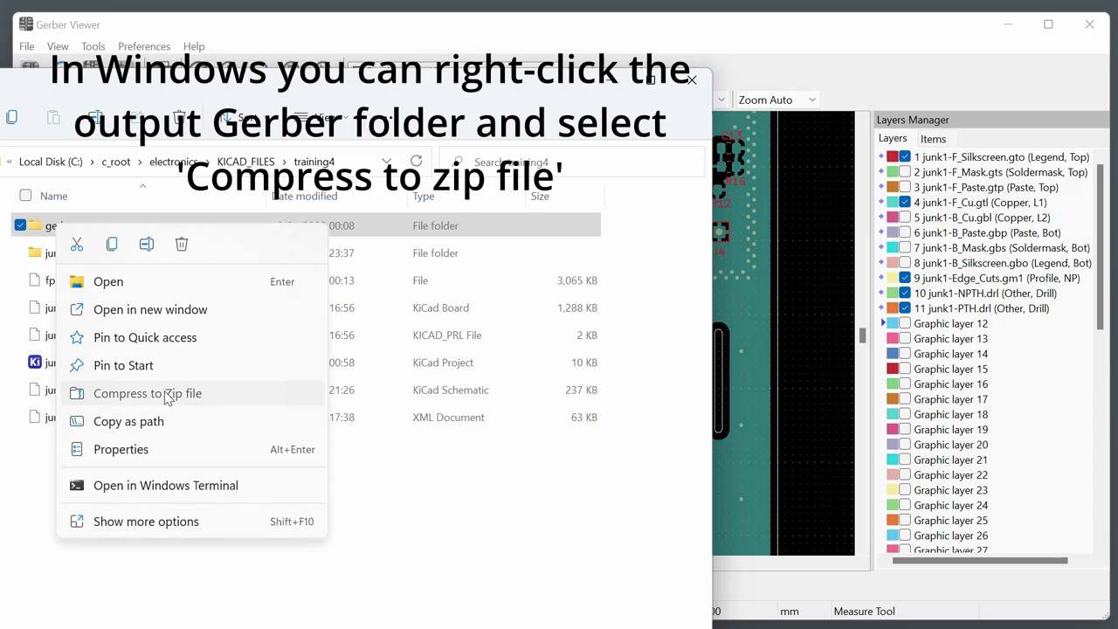
click(70, 307)
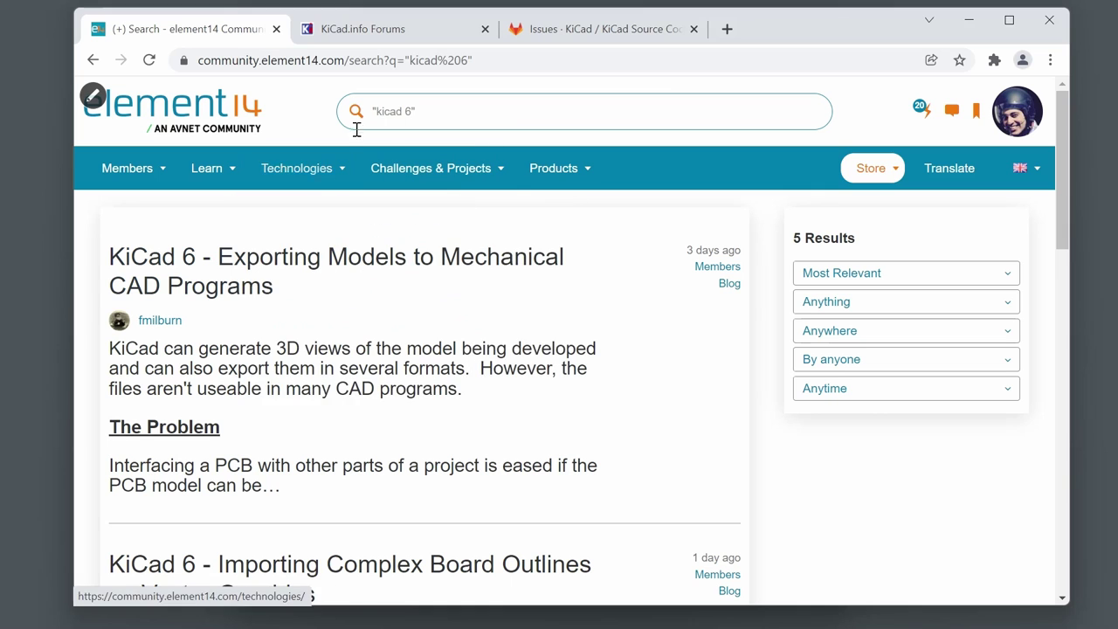
Switch to the browser and look through the element14 community search results for "kicad 6".
drag(420, 111, 370, 111)
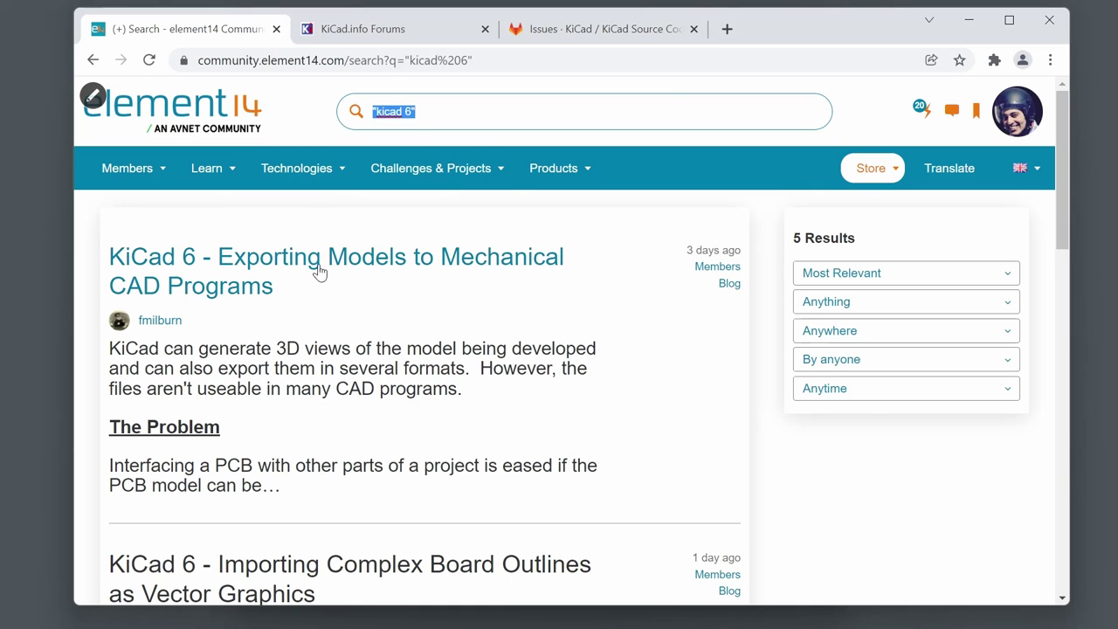
scroll(288, 388, down, 1)
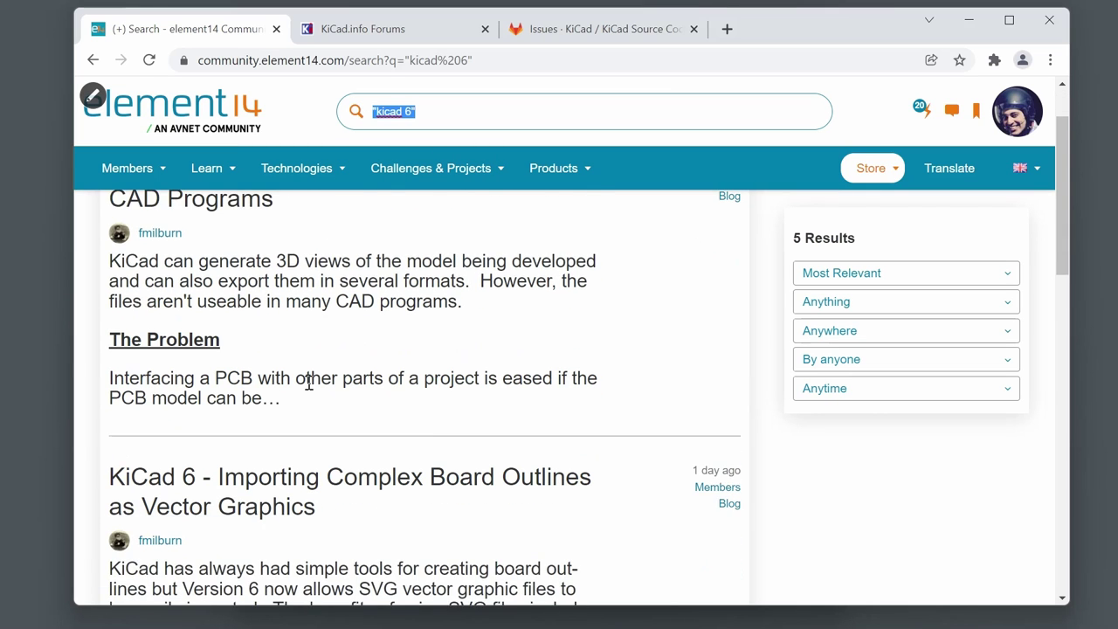
scroll(297, 383, down, 3)
scroll(315, 397, down, 1)
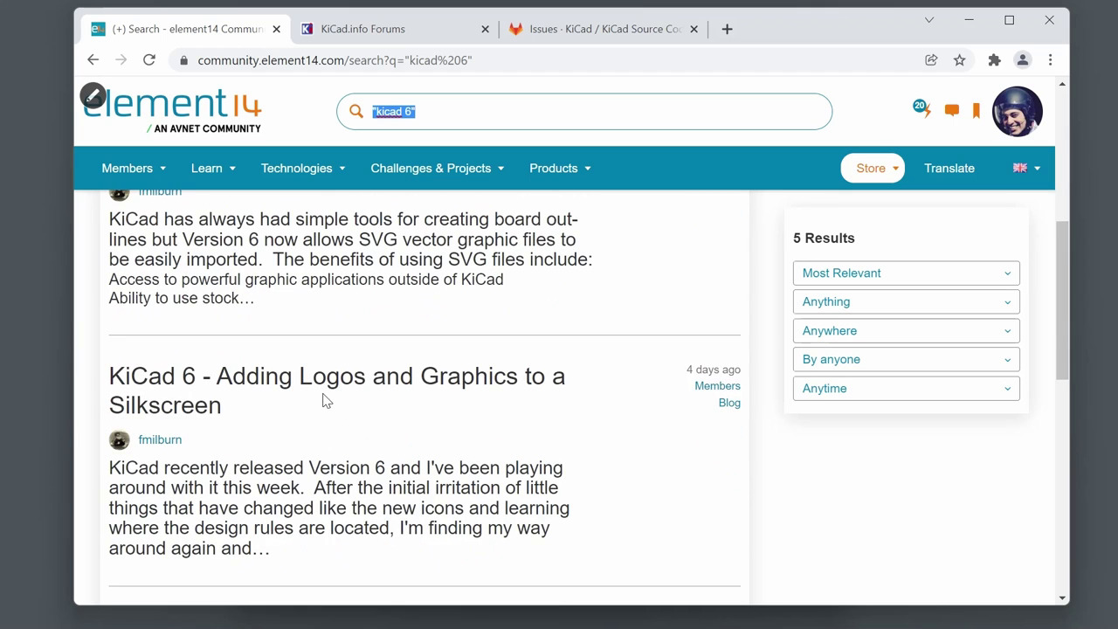
scroll(328, 402, down, 1)
scroll(326, 406, down, 2)
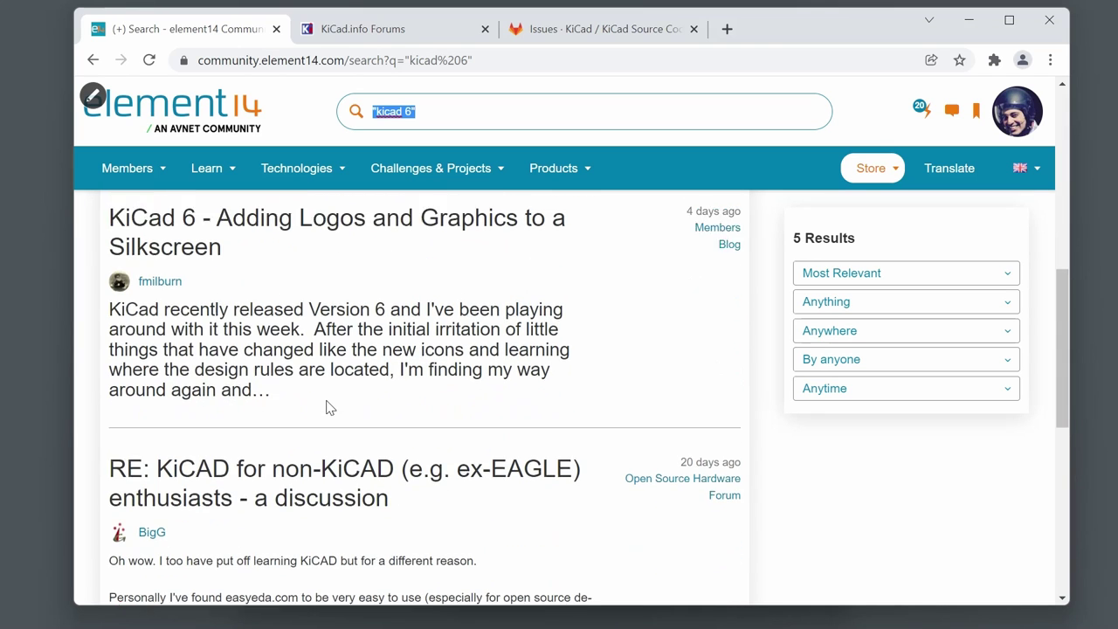
scroll(422, 419, down, 3)
scroll(419, 423, down, 3)
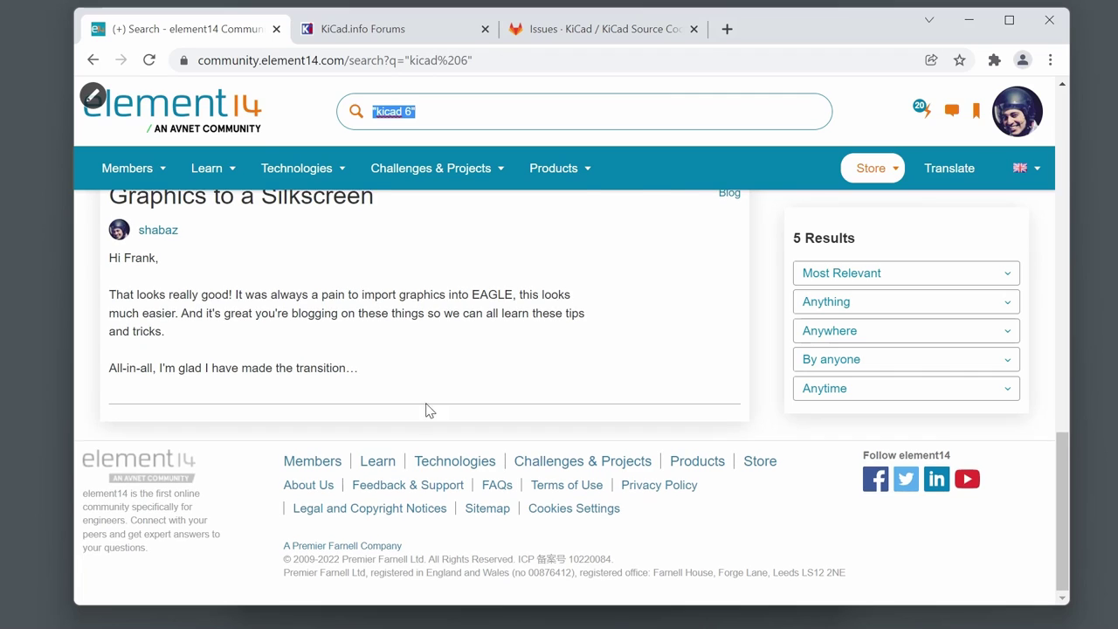
Browse the topic list on the KiCad.info forums and open the KiCad issues page on GitLab.
click(407, 35)
scroll(402, 312, down, 5)
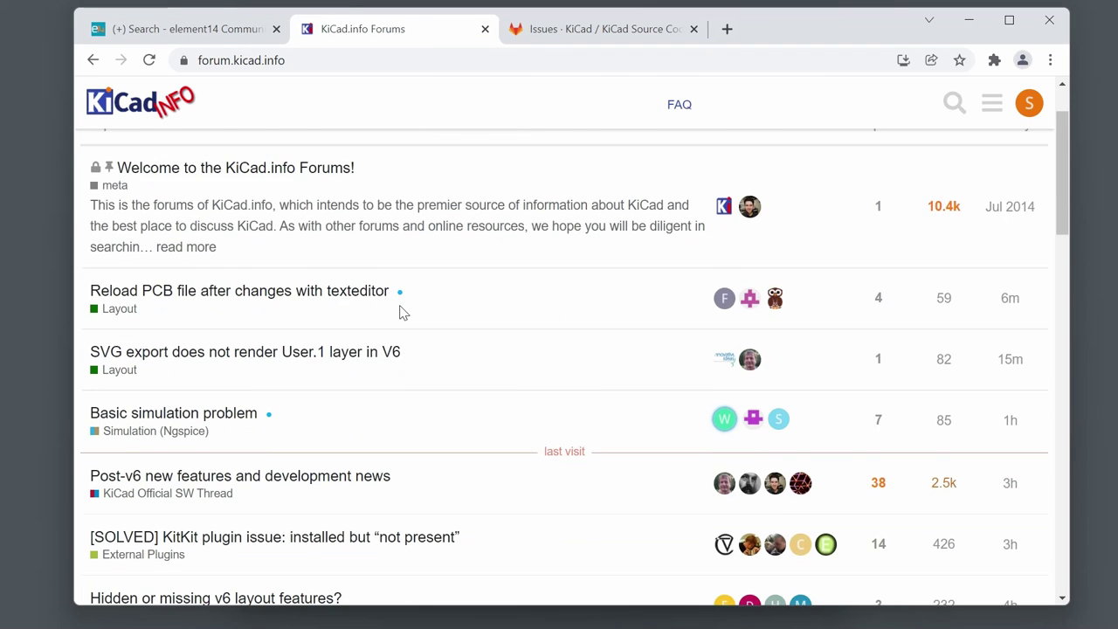
click(561, 32)
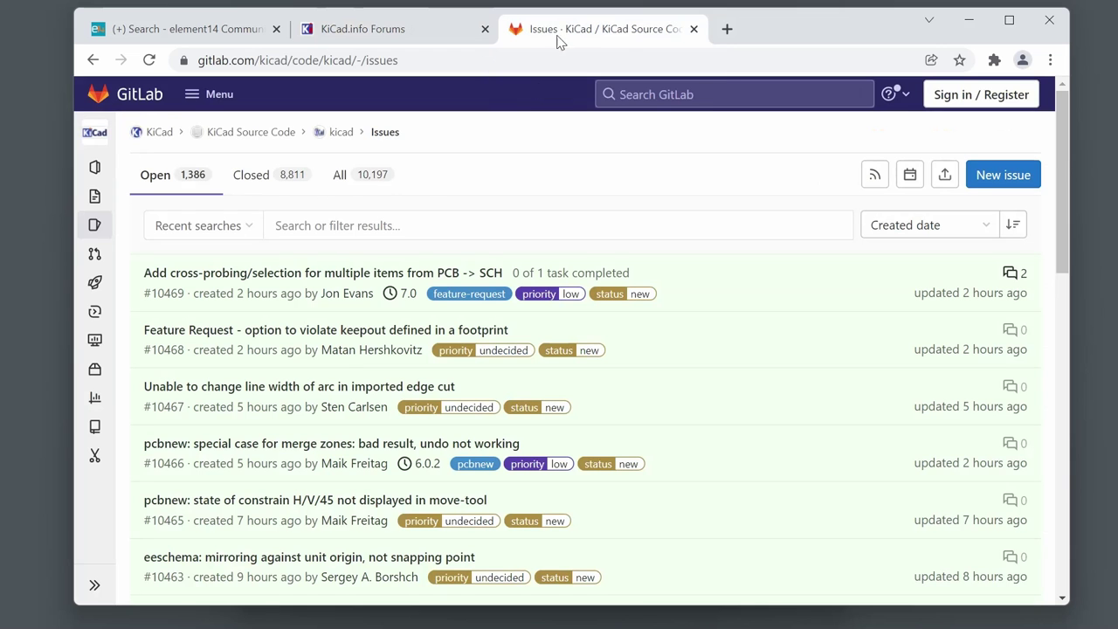